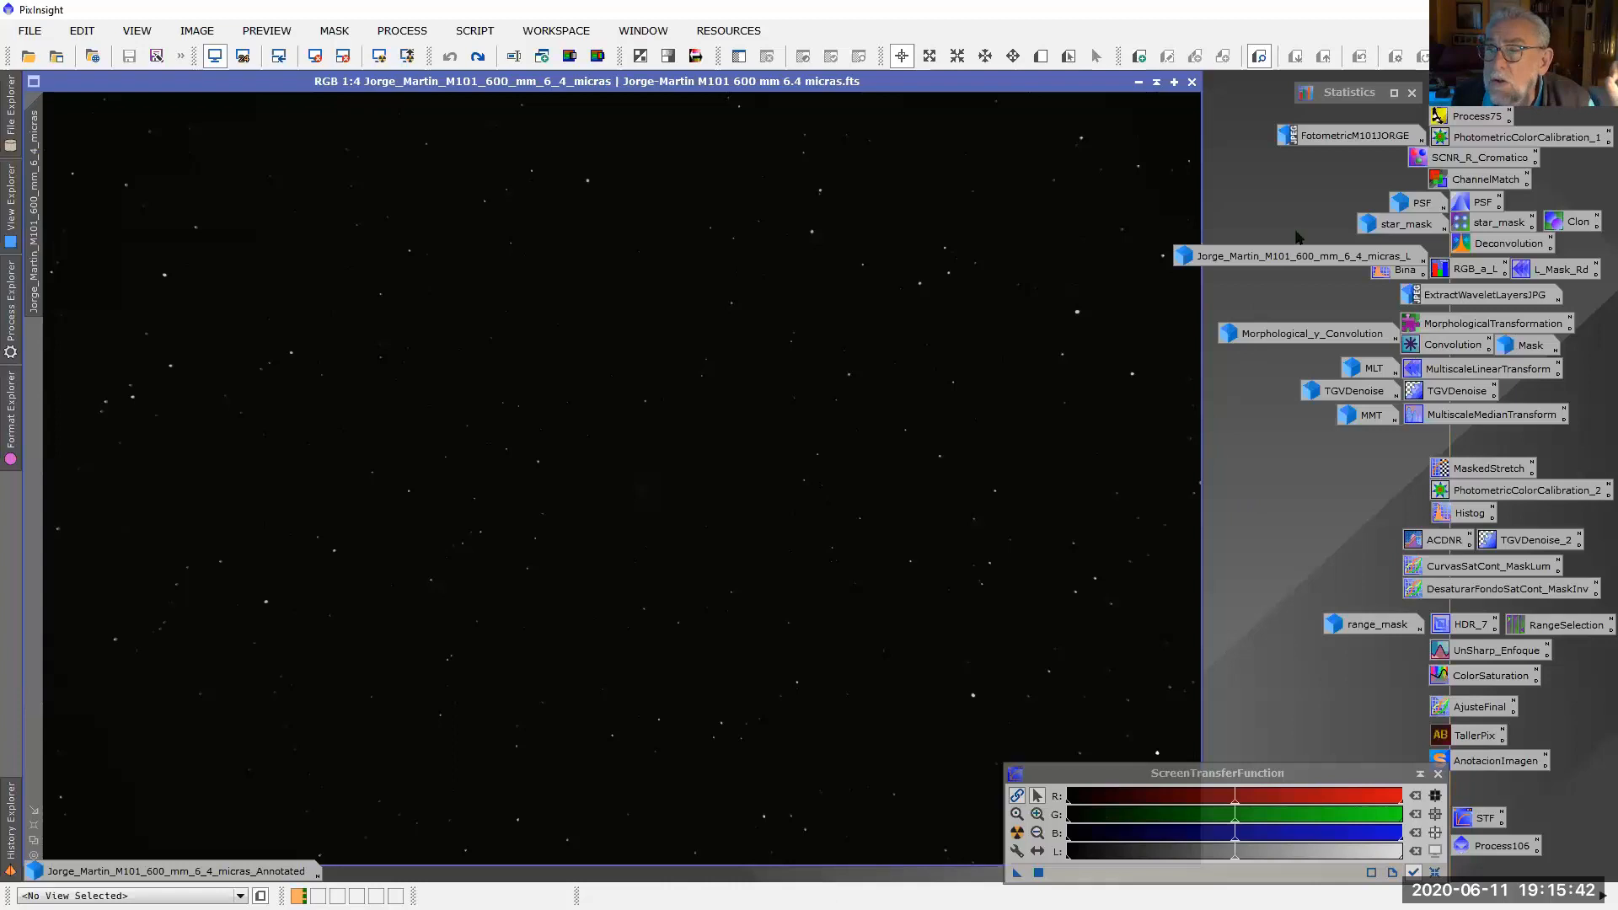
# Step: Review the RGB image's per-channel avgDev and mean statistics, then roll the Statistics window away
pyautogui.doubleClick(1345, 96)
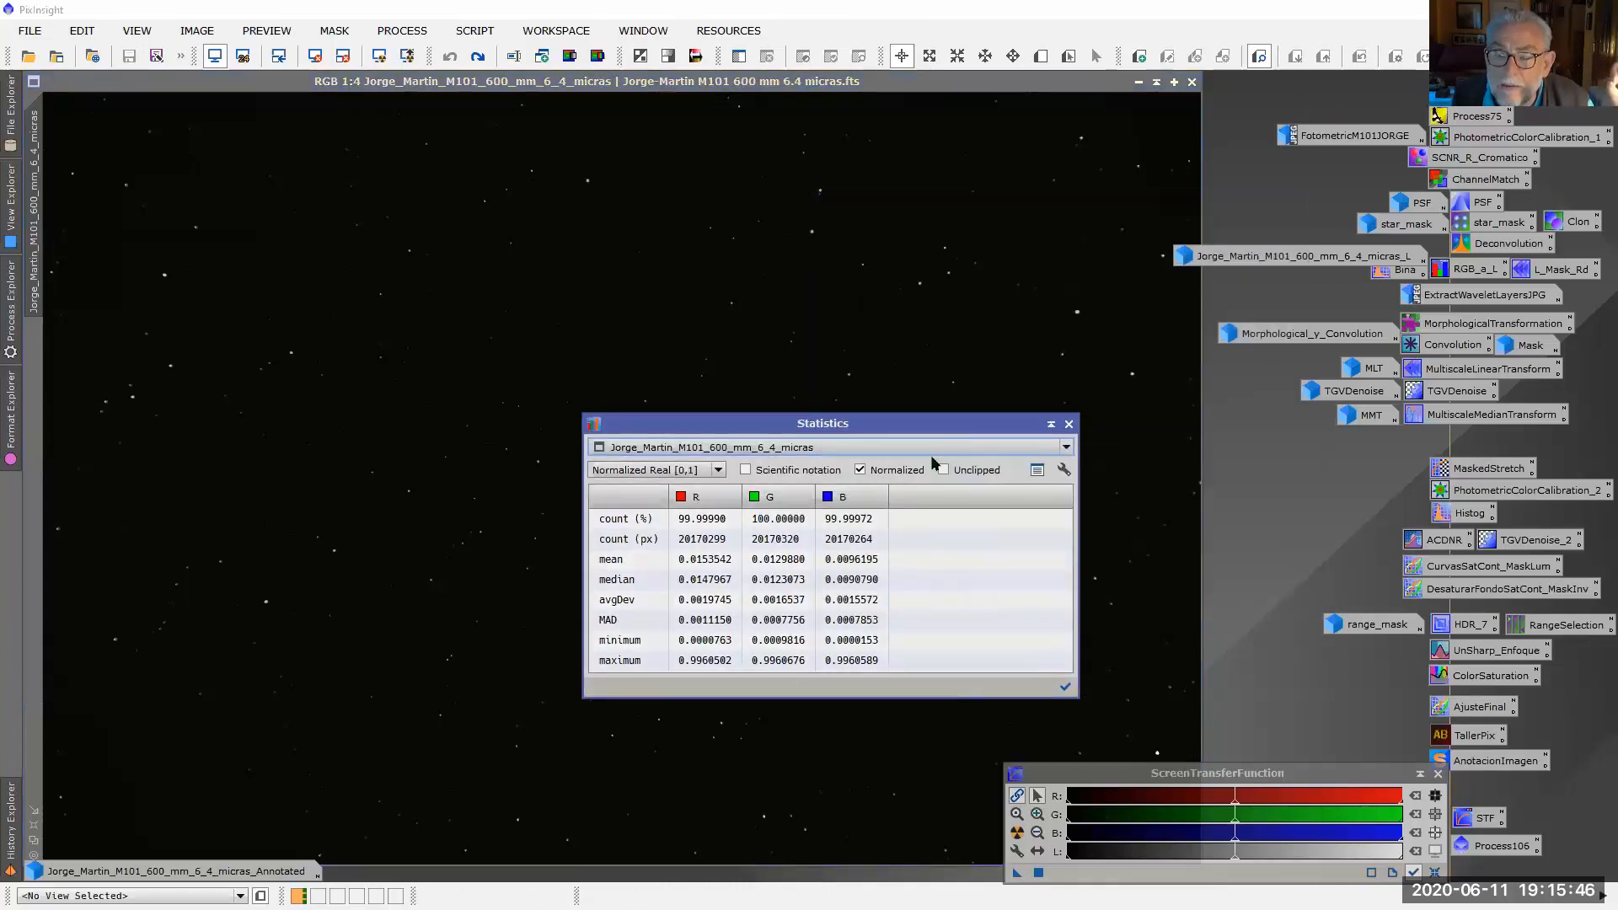
pyautogui.click(875, 607)
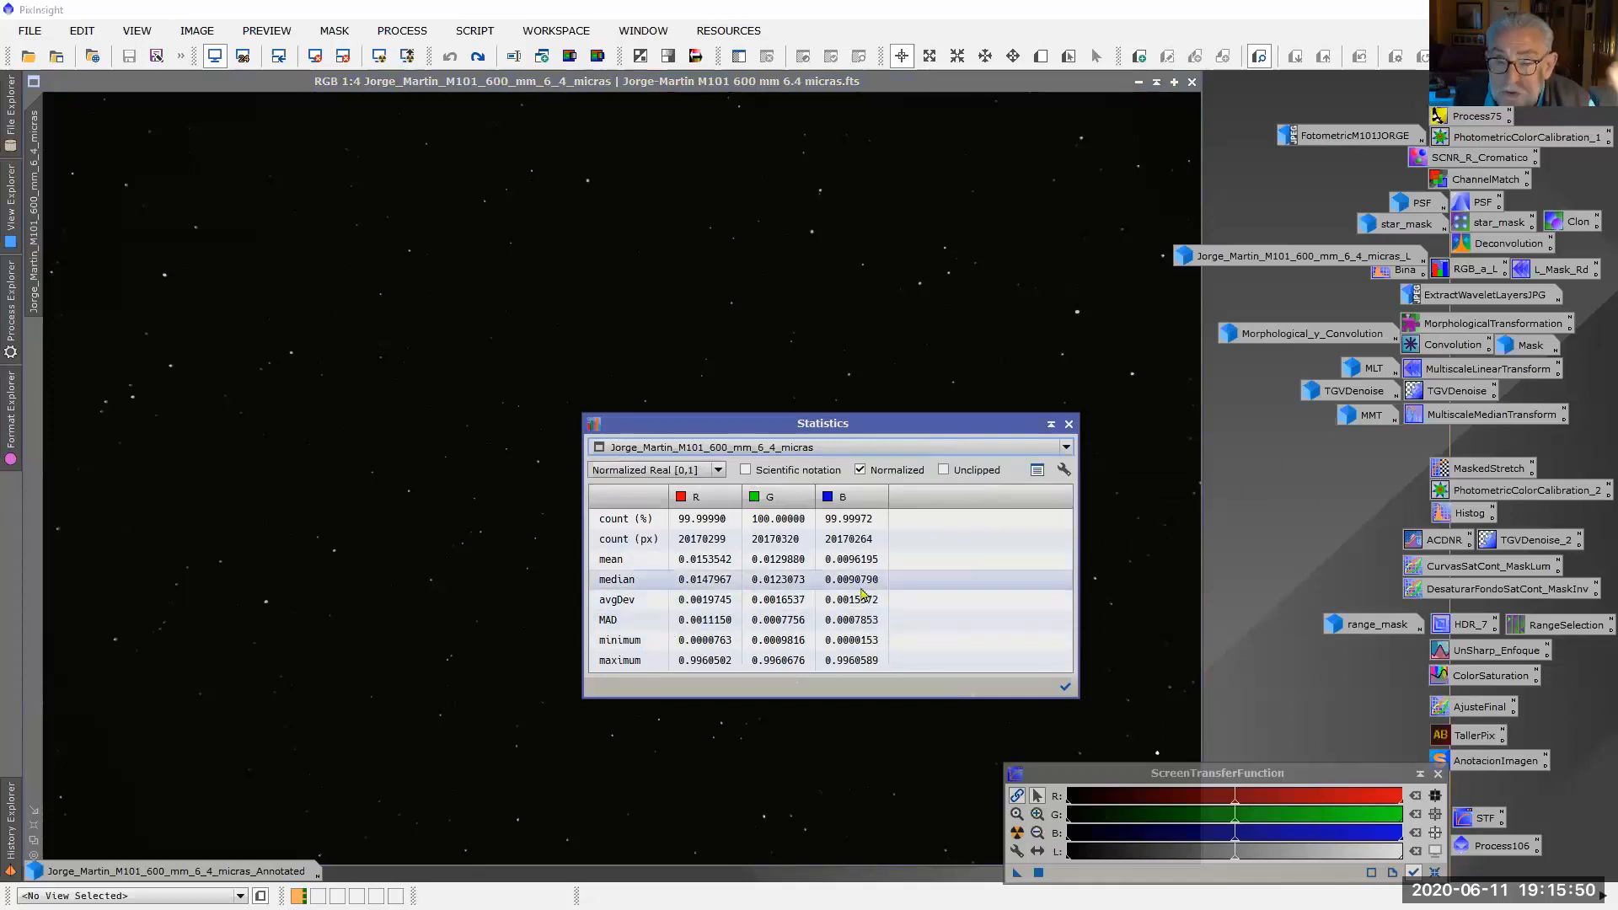
pyautogui.click(699, 566)
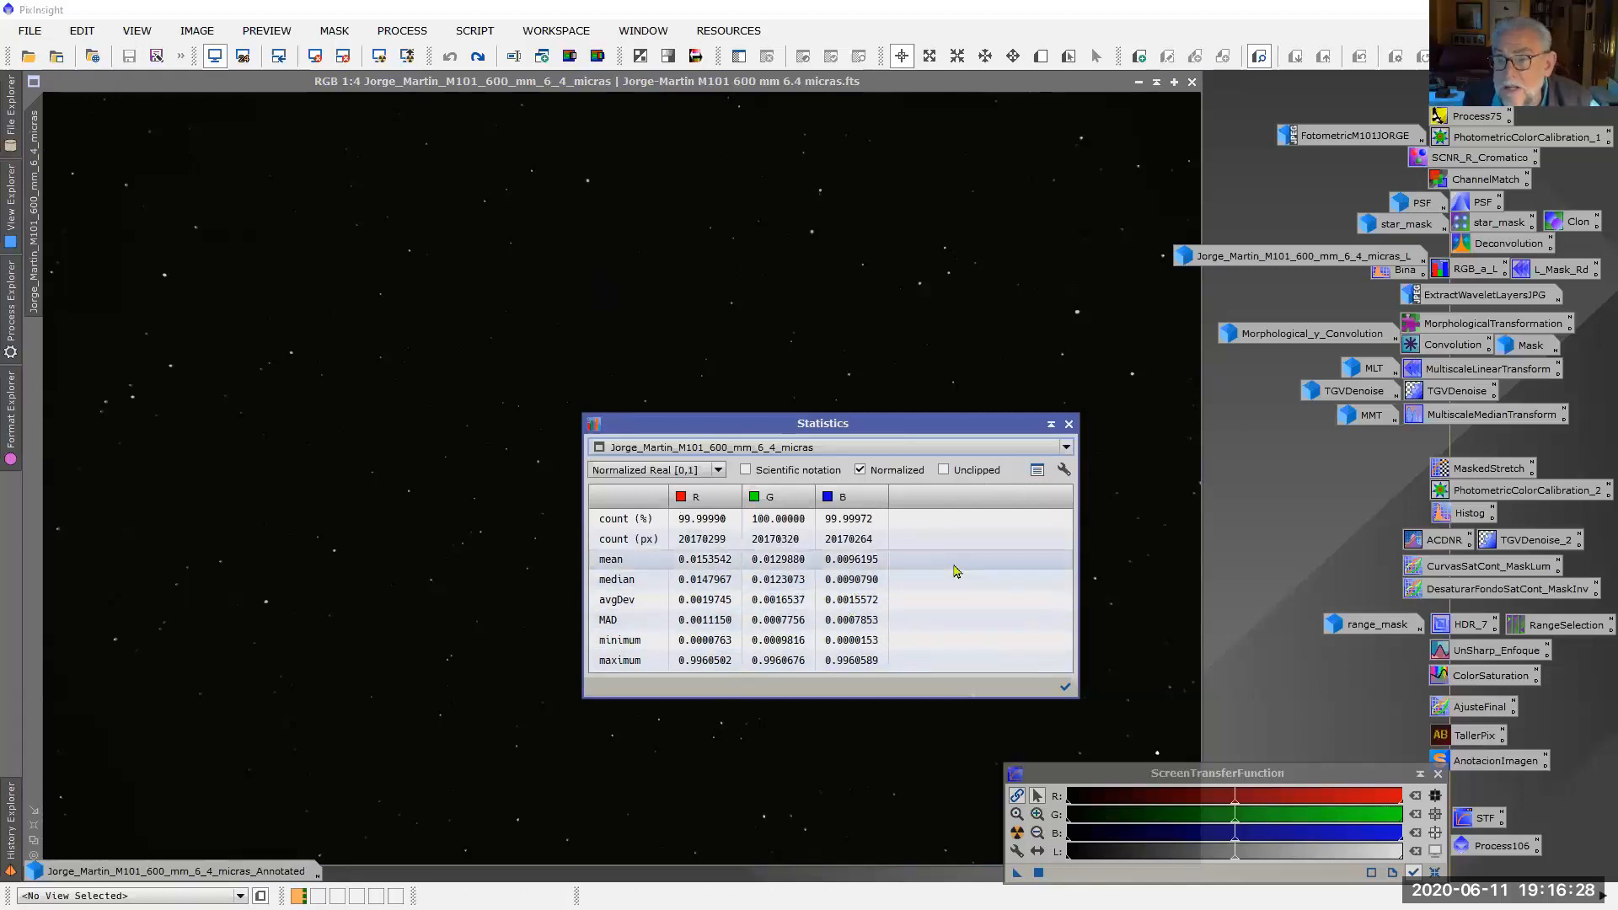
pyautogui.click(1050, 425)
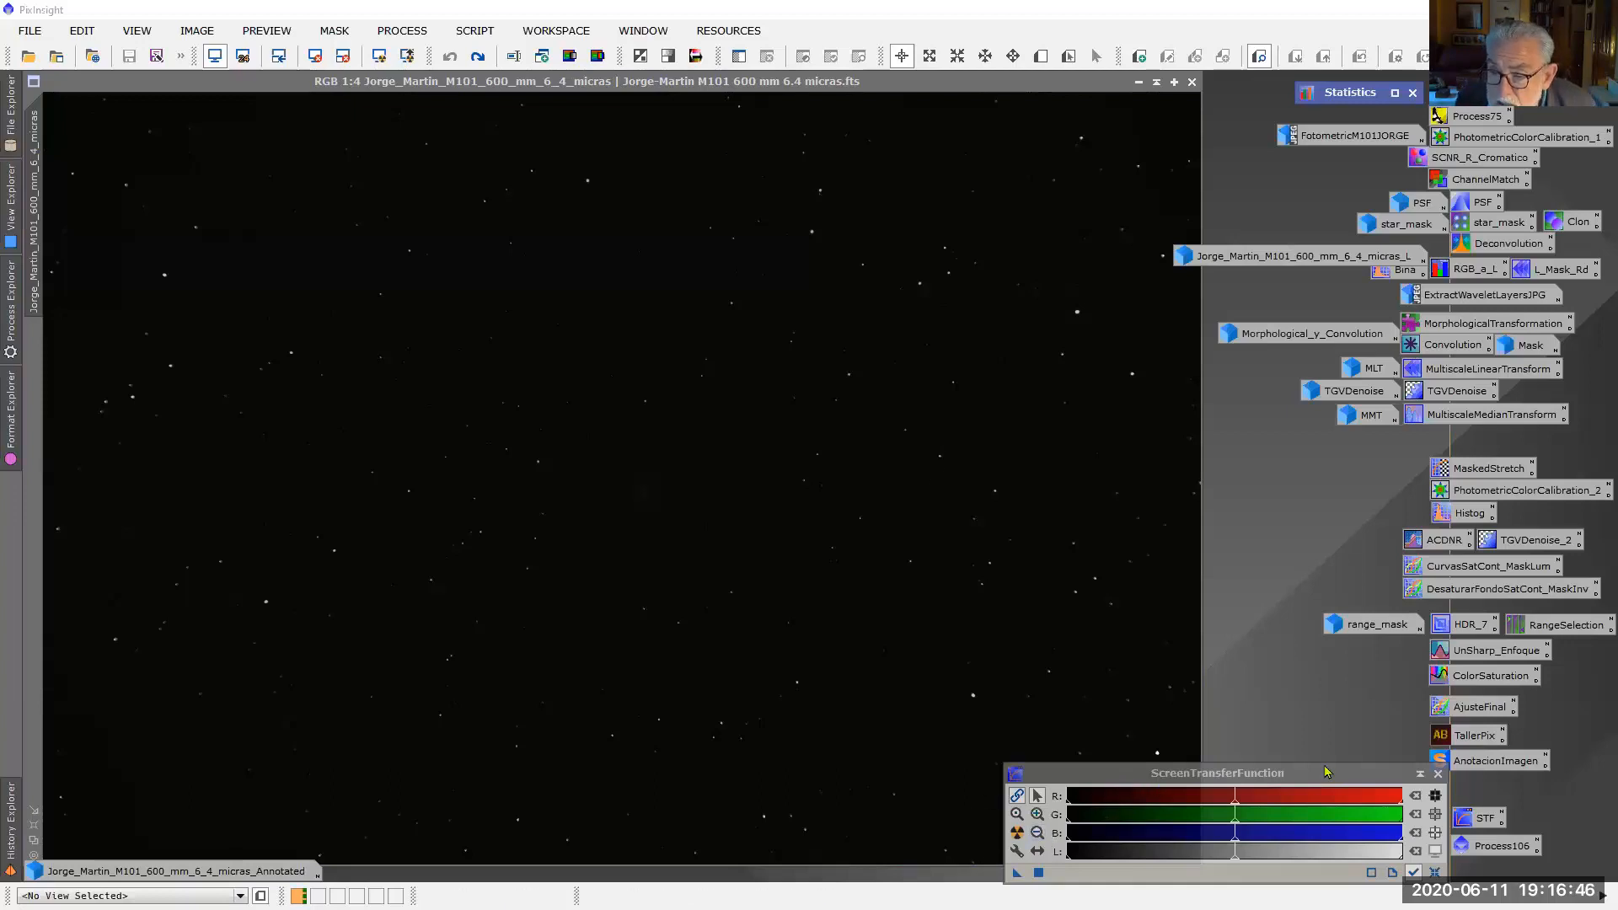
# Step: AutoStretch the M101 RGB display and inspect the R, G and B sliders
pyautogui.click(1017, 832)
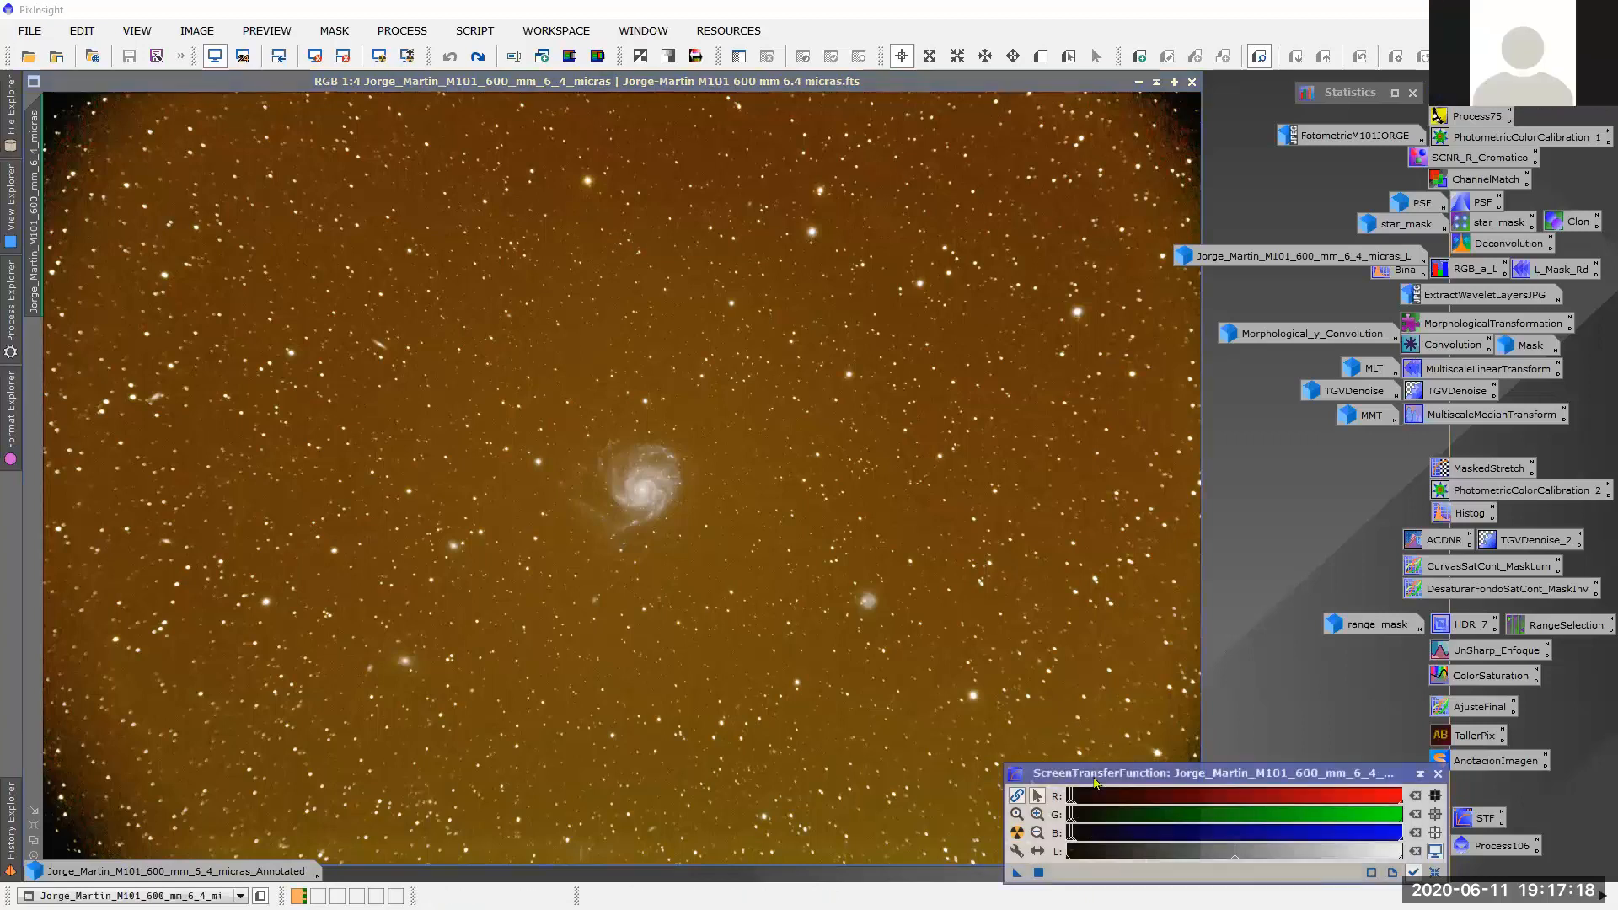
pyautogui.scroll(-10, 1091, 820)
pyautogui.scroll(5, 1091, 820)
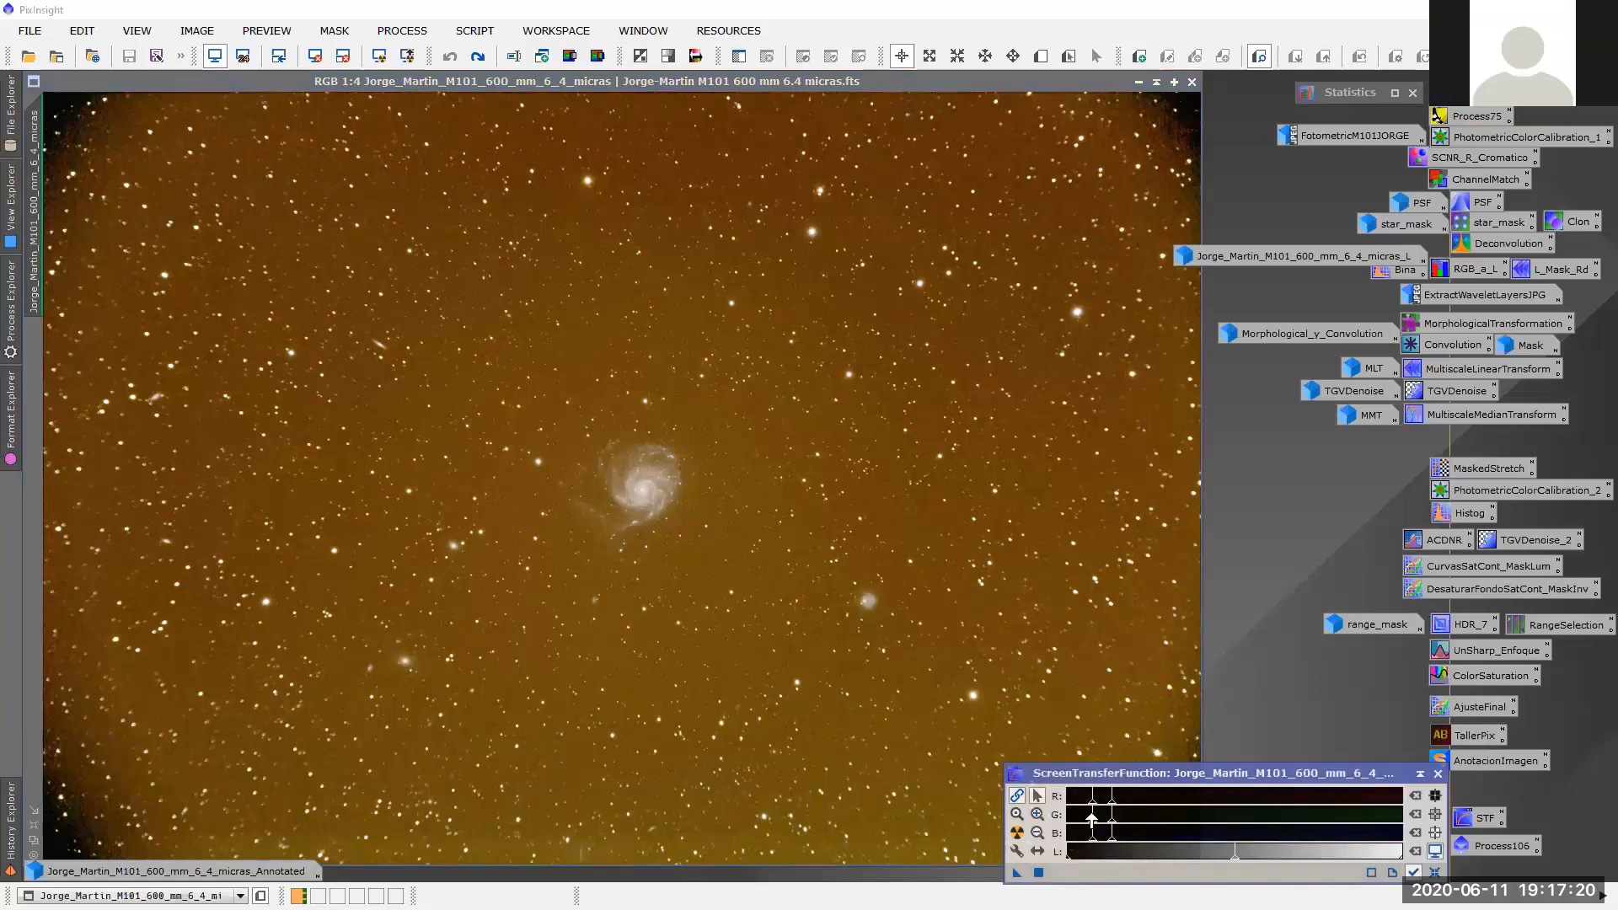
pyautogui.scroll(-2, 1103, 815)
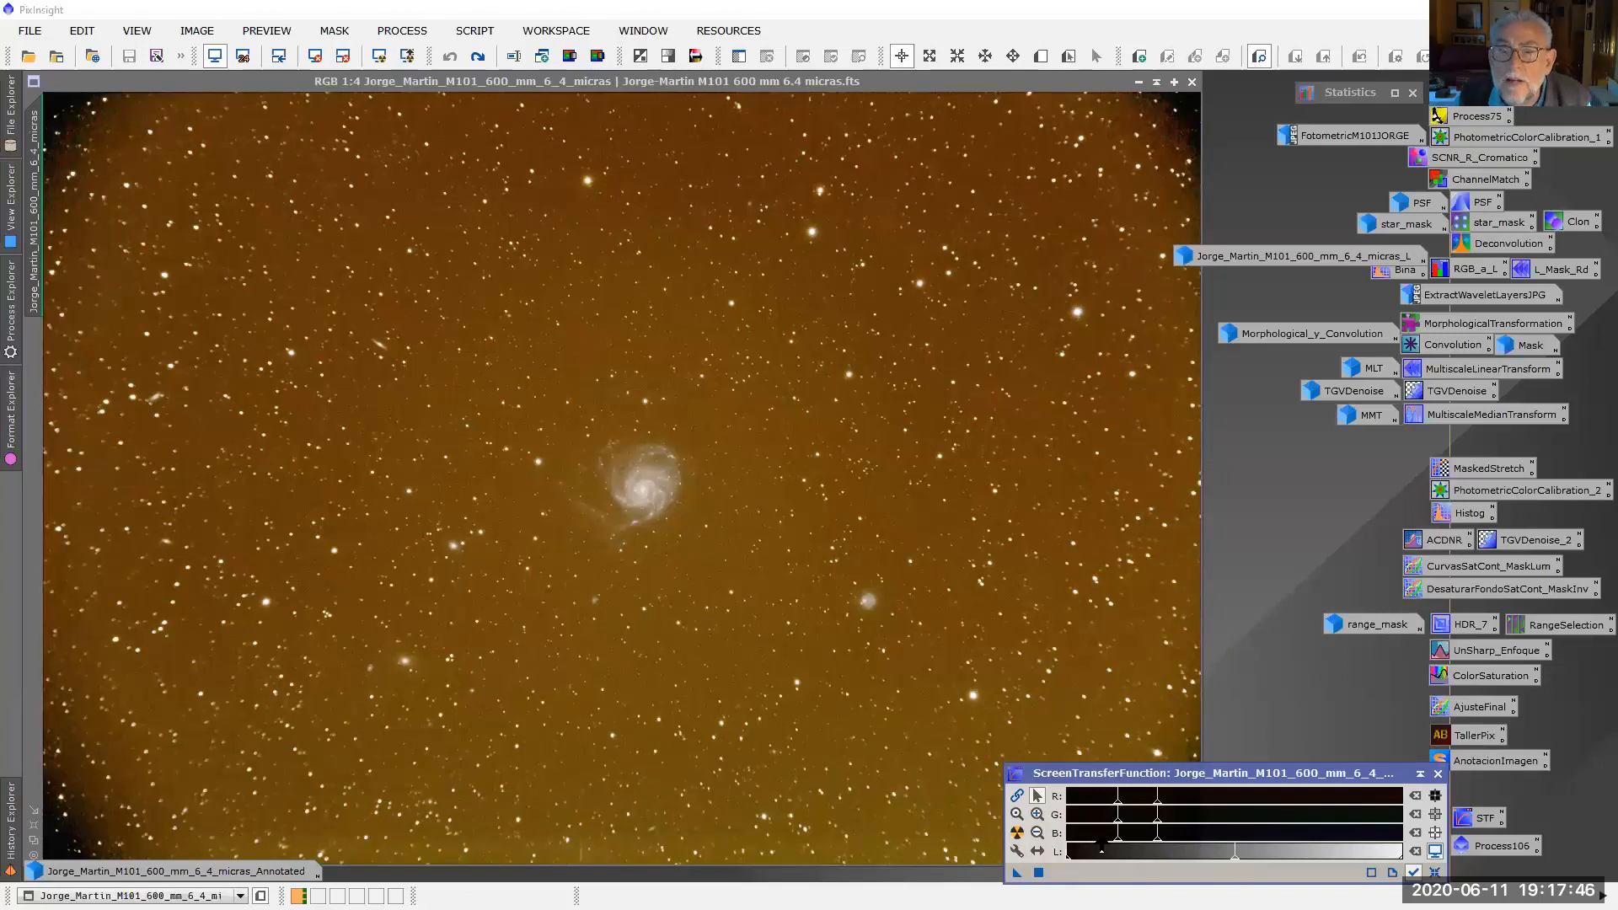
# Step: Auto-stretch the channels unlinked to neutralise the orange cast, relink, and darken the midtones slightly
pyautogui.click(1017, 832)
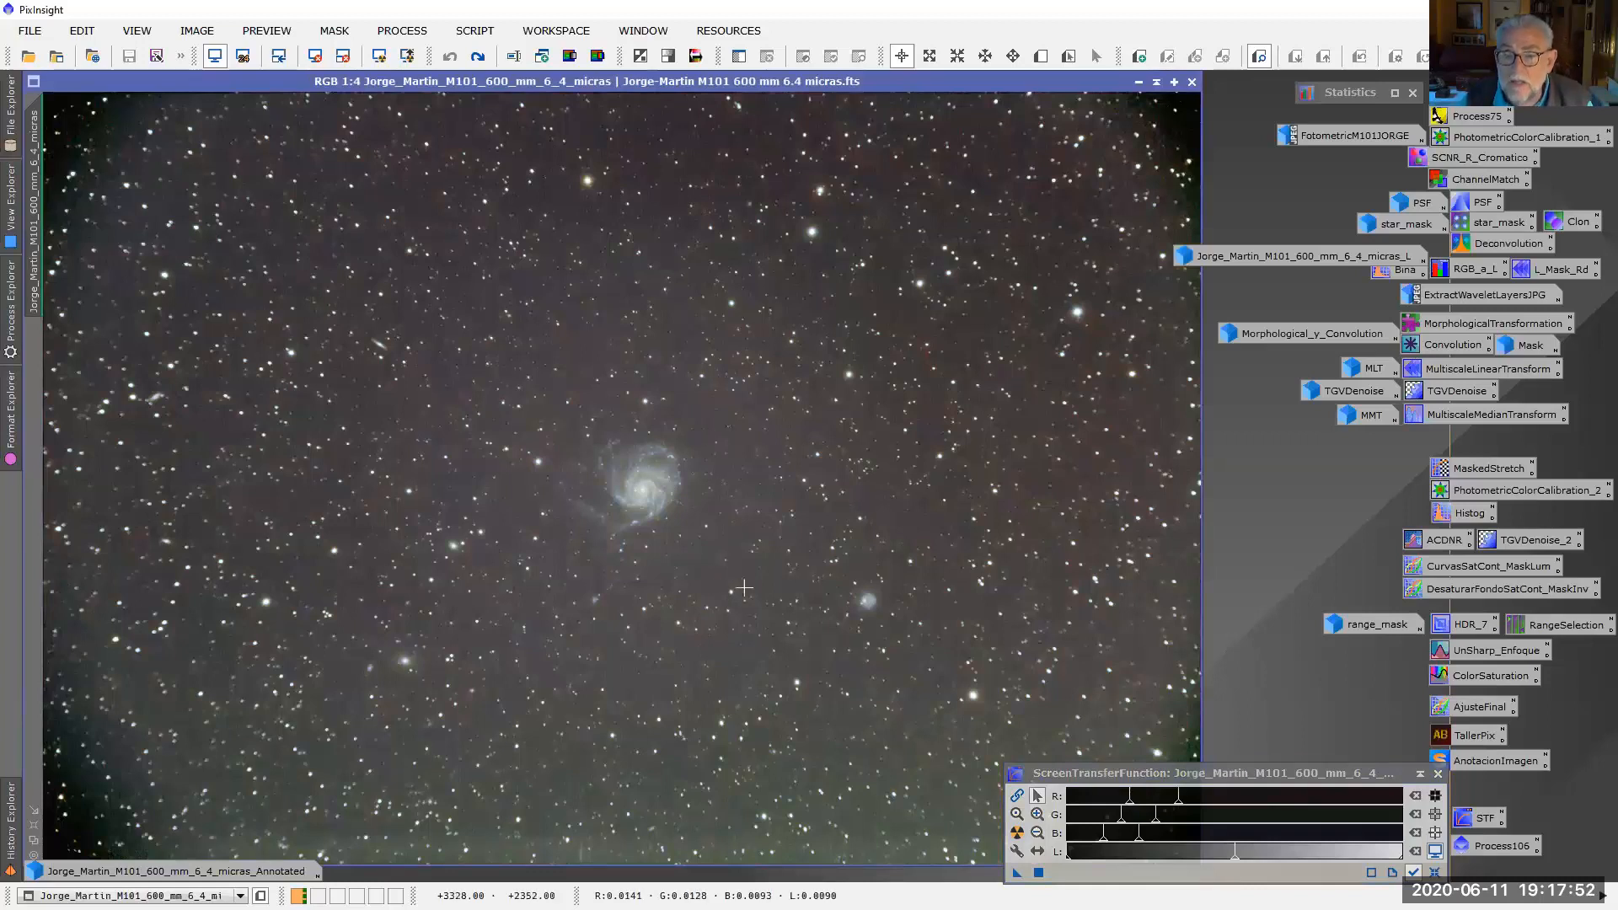
pyautogui.click(1017, 798)
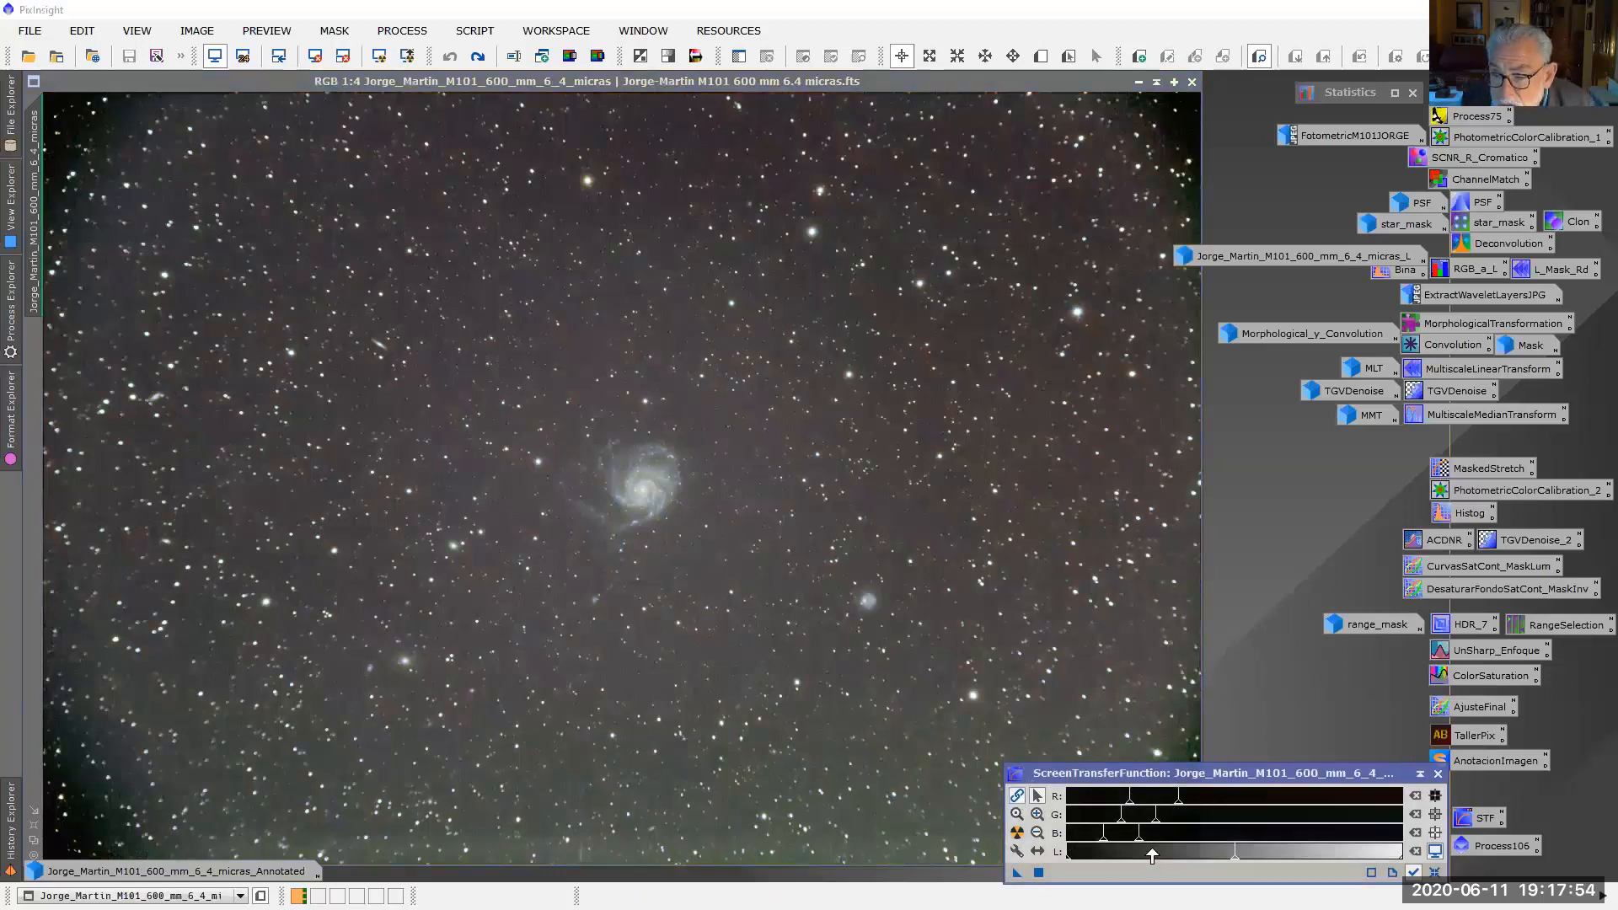
pyautogui.moveTo(1141, 843)
pyautogui.moveTo(1140, 843); pyautogui.dragTo(1198, 843)
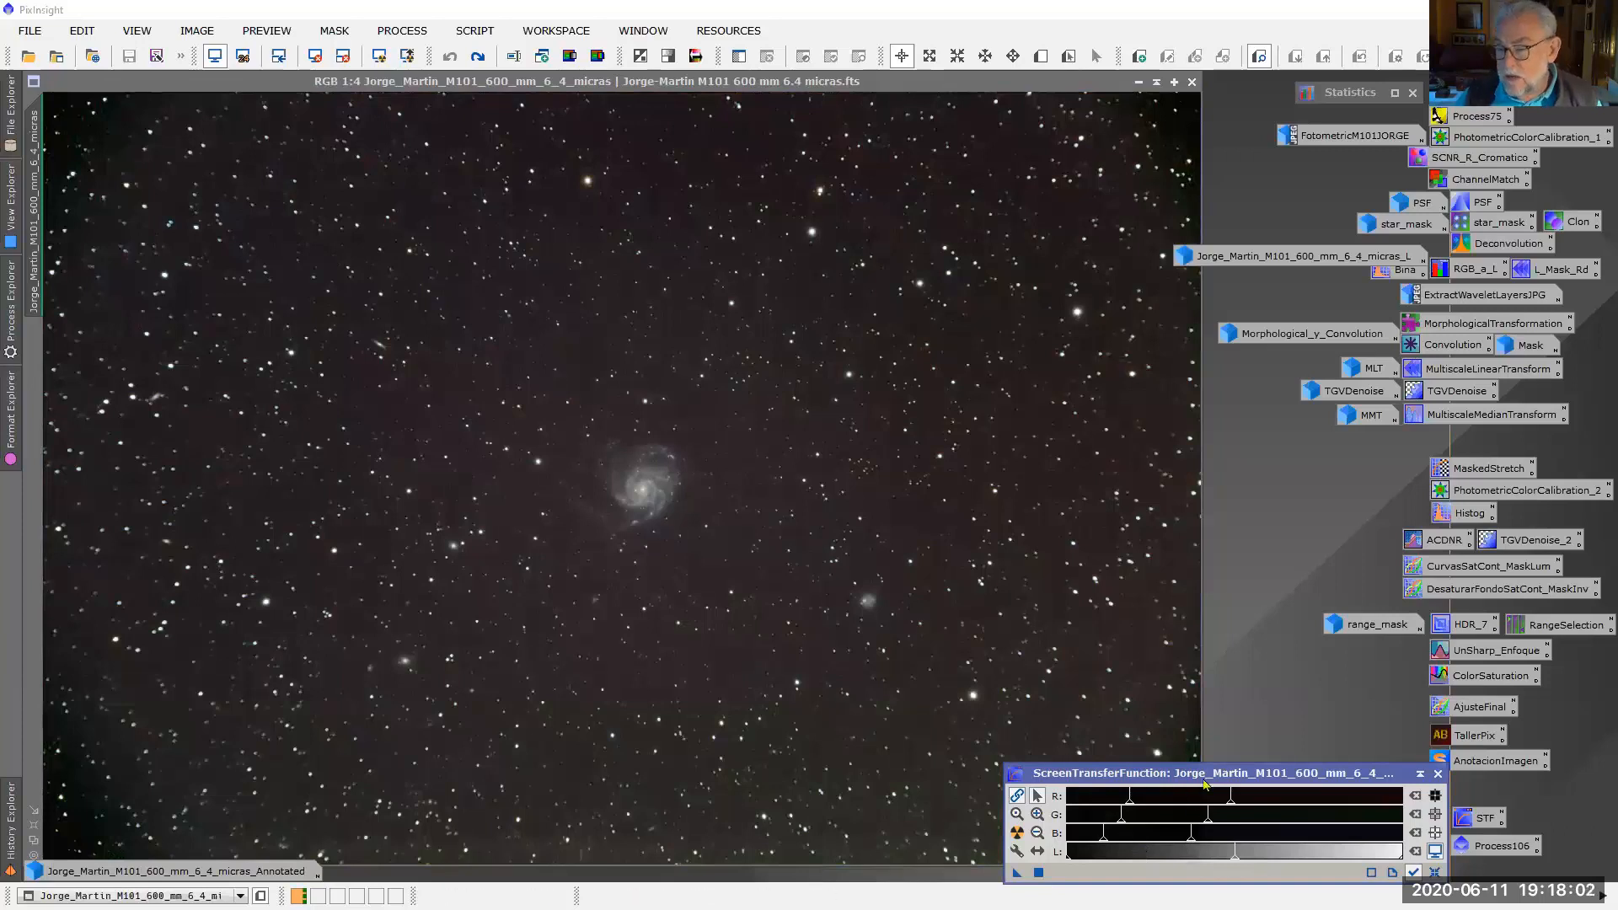
pyautogui.moveTo(1232, 784); pyautogui.dragTo(1368, 783)
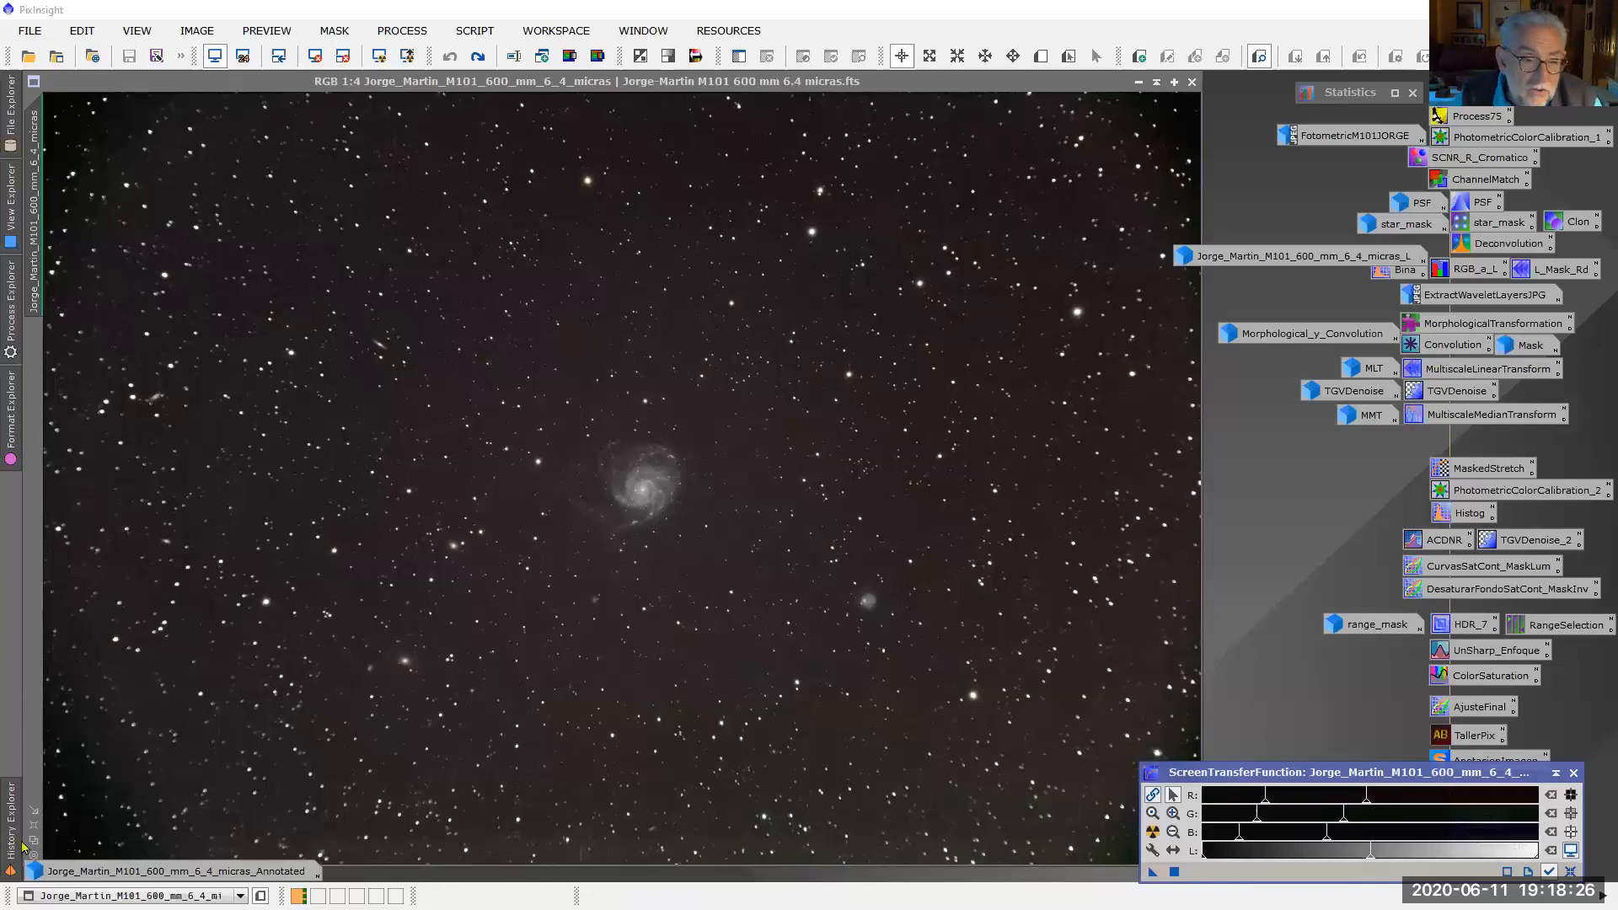
# Step: Cancel the active DynamicCrop session after the restore attempt reports an error
pyautogui.moveTo(5, 858)
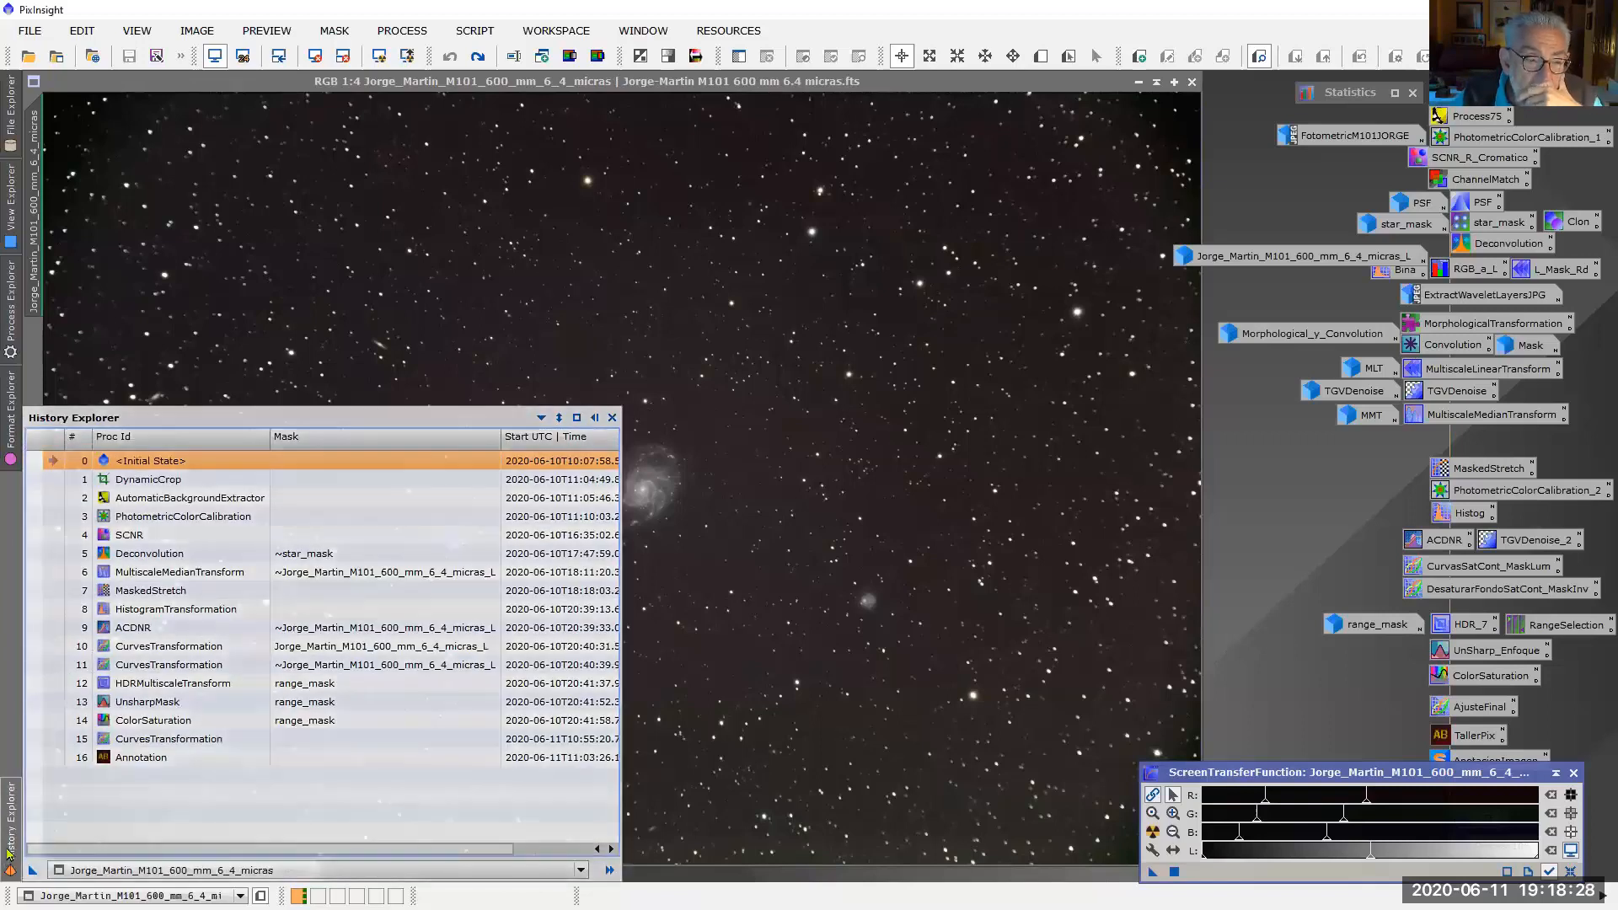
pyautogui.doubleClick(142, 480)
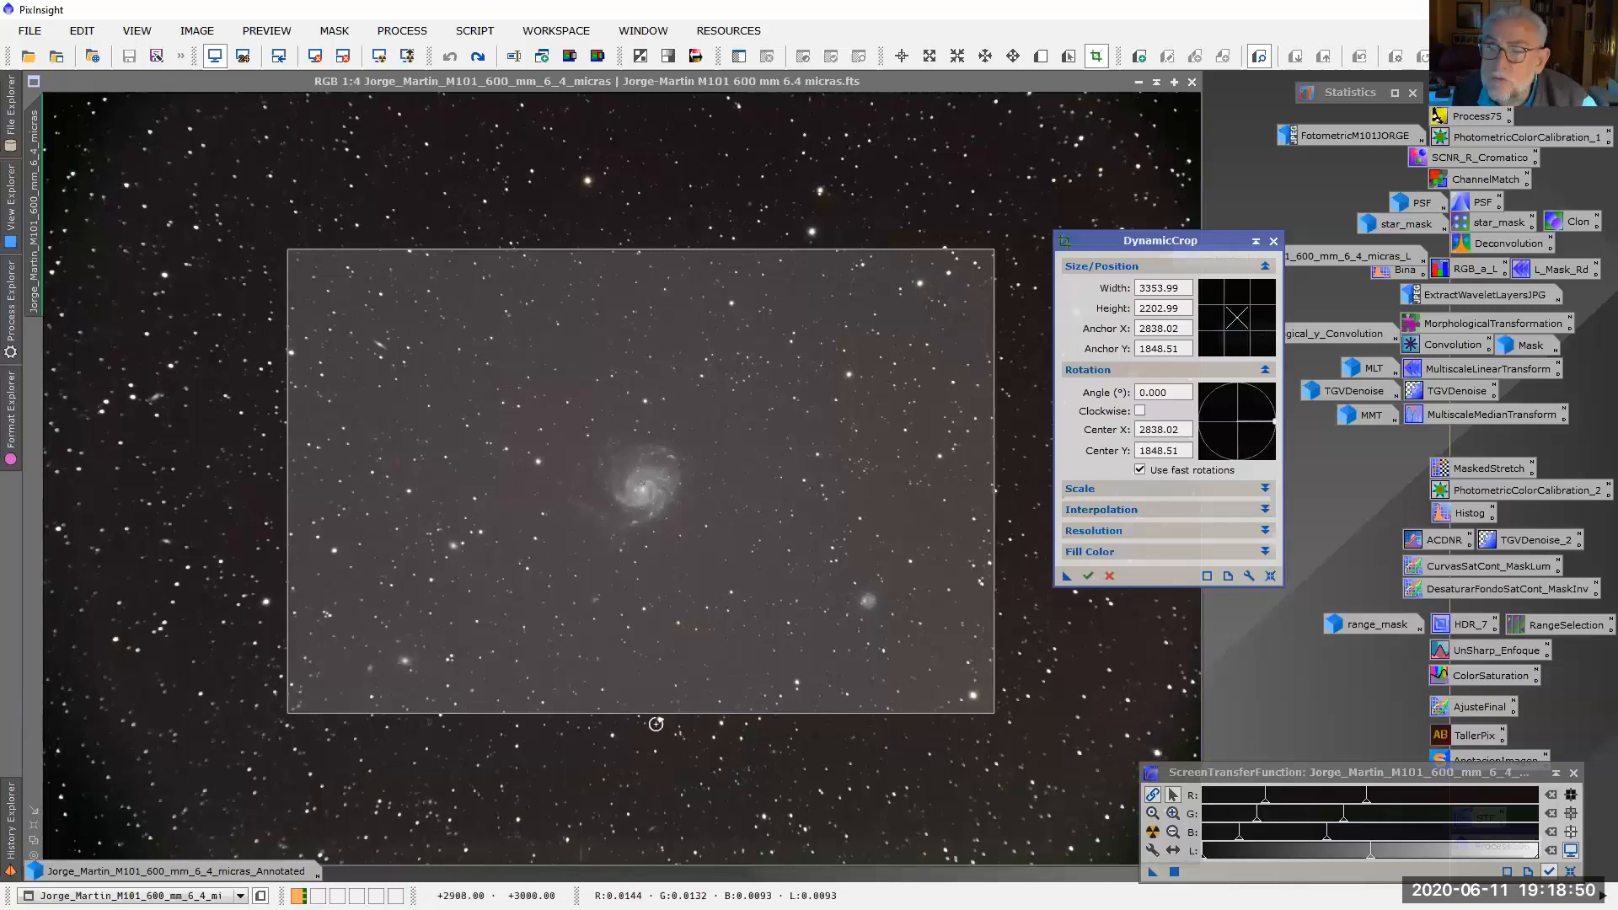
pyautogui.moveTo(16, 835)
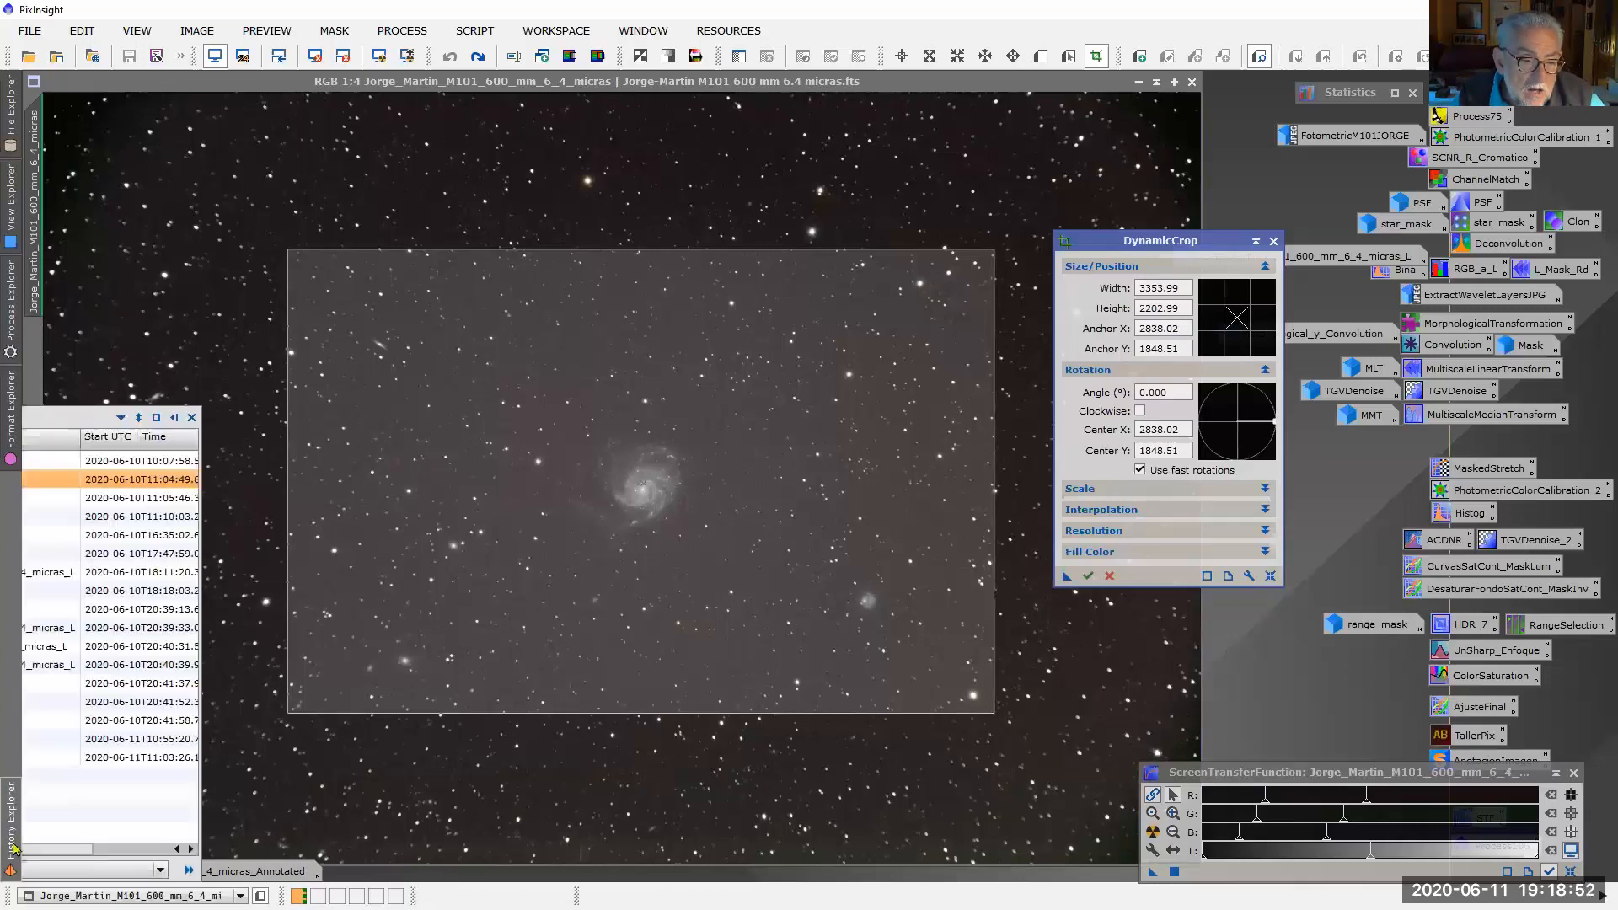
pyautogui.click(54, 486)
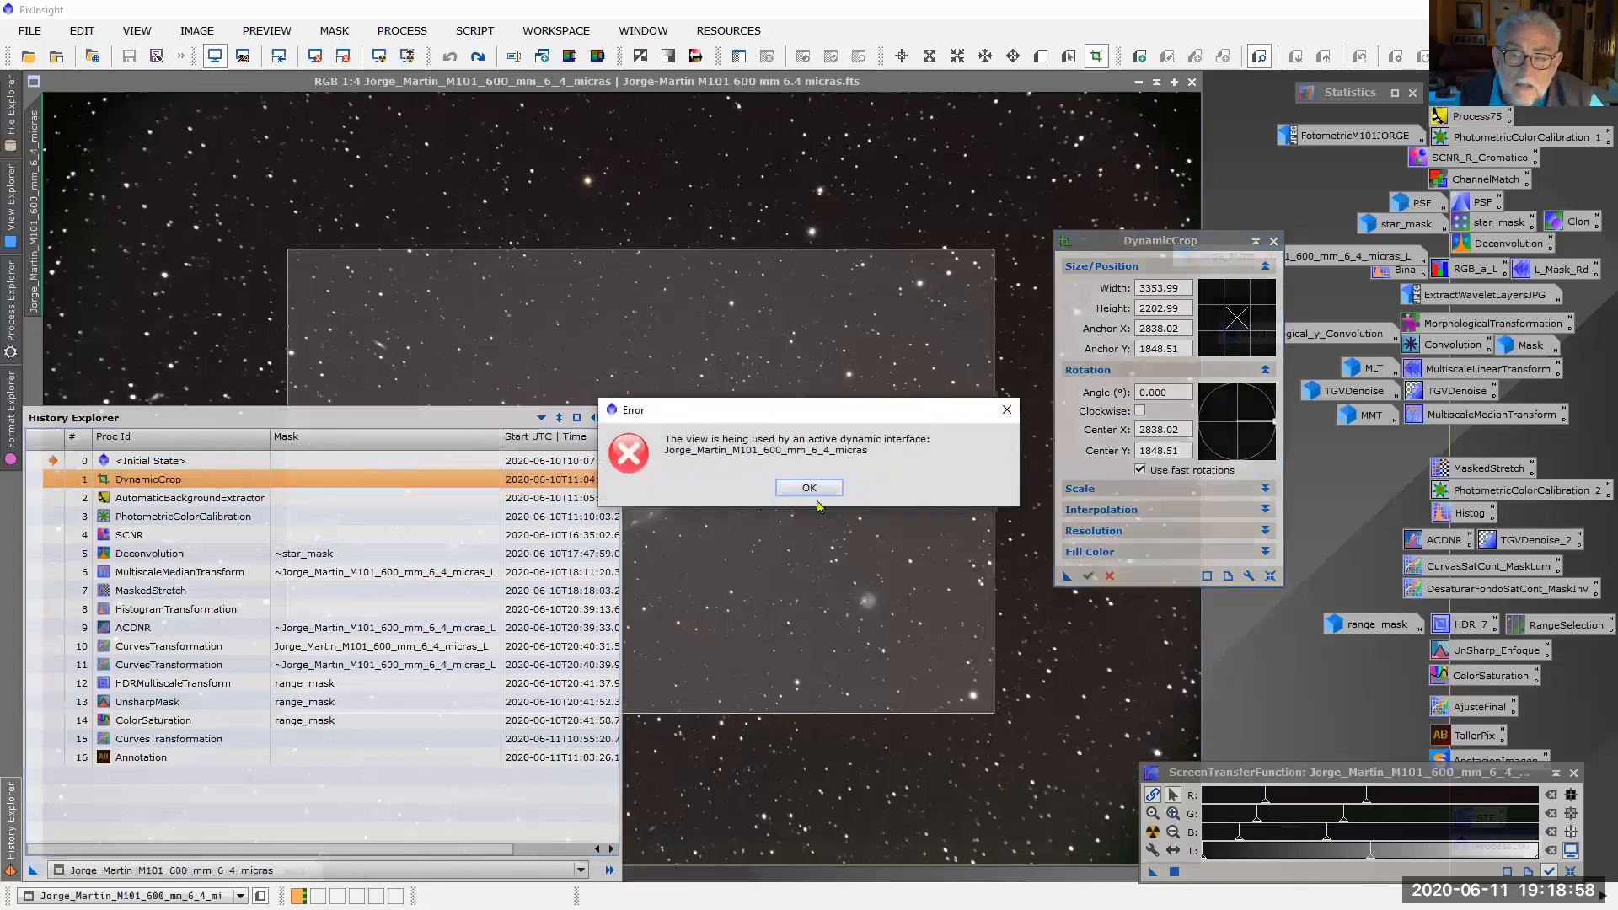
pyautogui.click(805, 487)
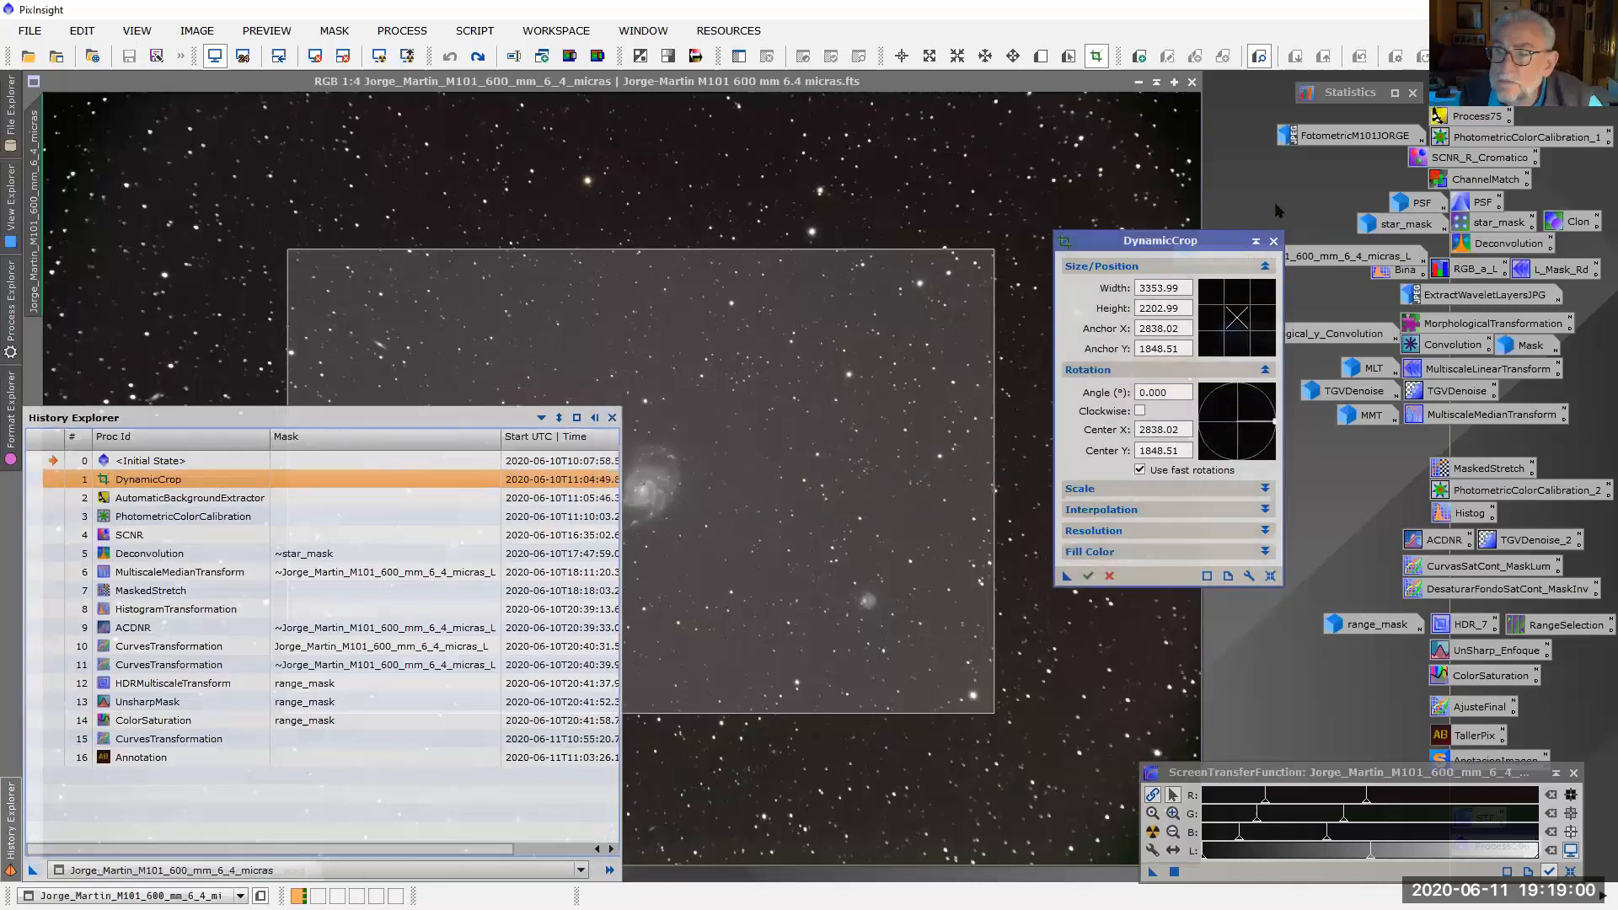
pyautogui.click(1273, 242)
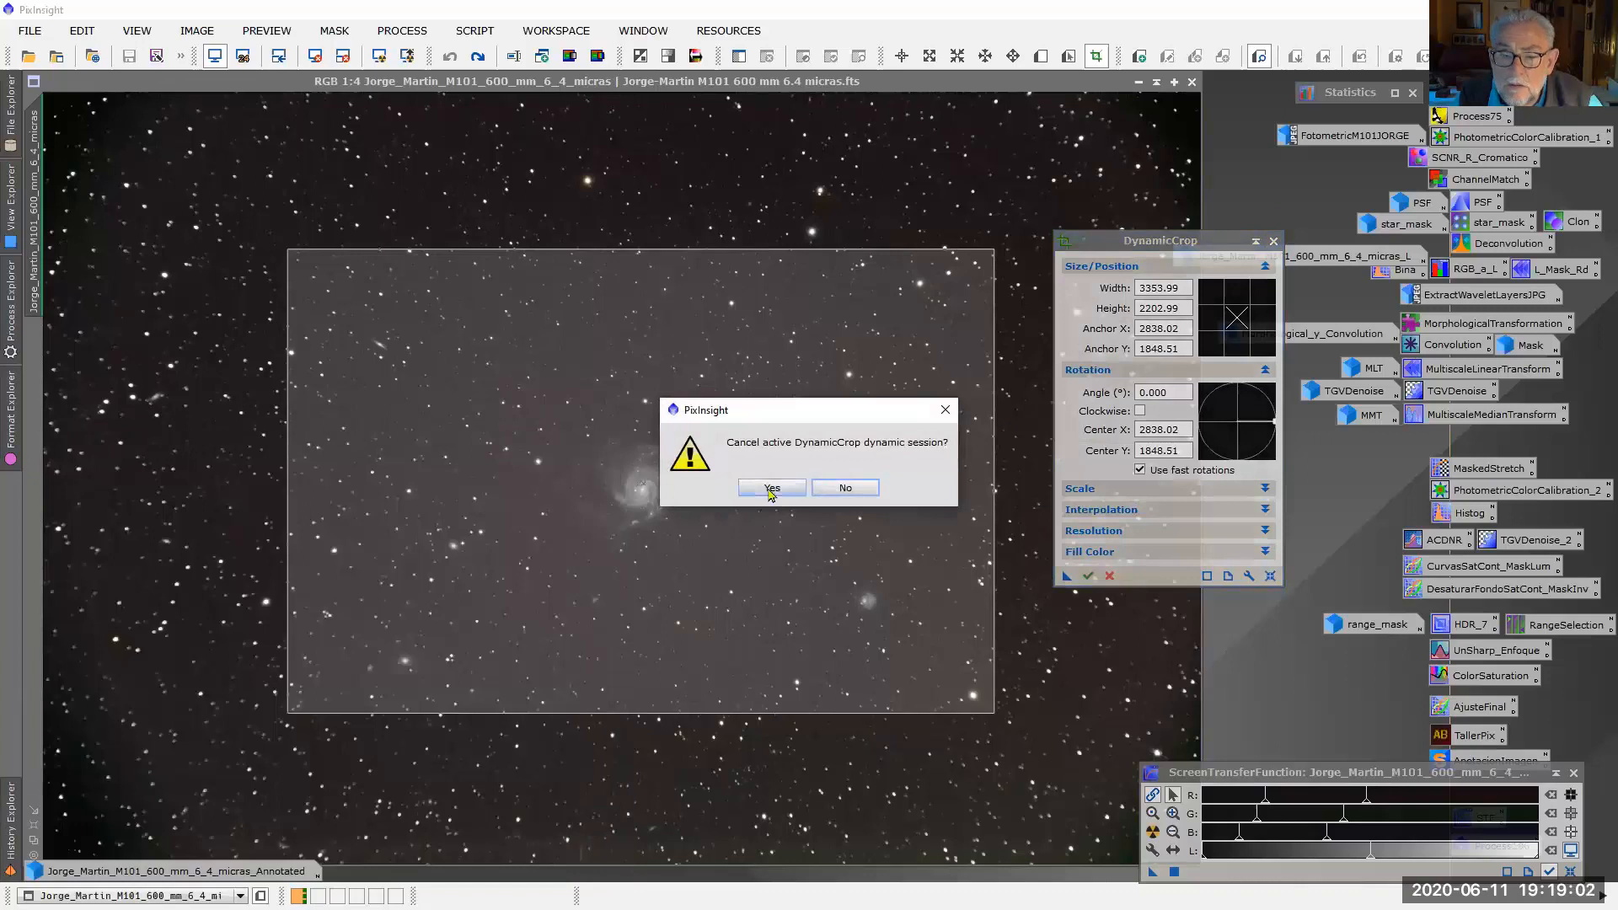
pyautogui.click(771, 488)
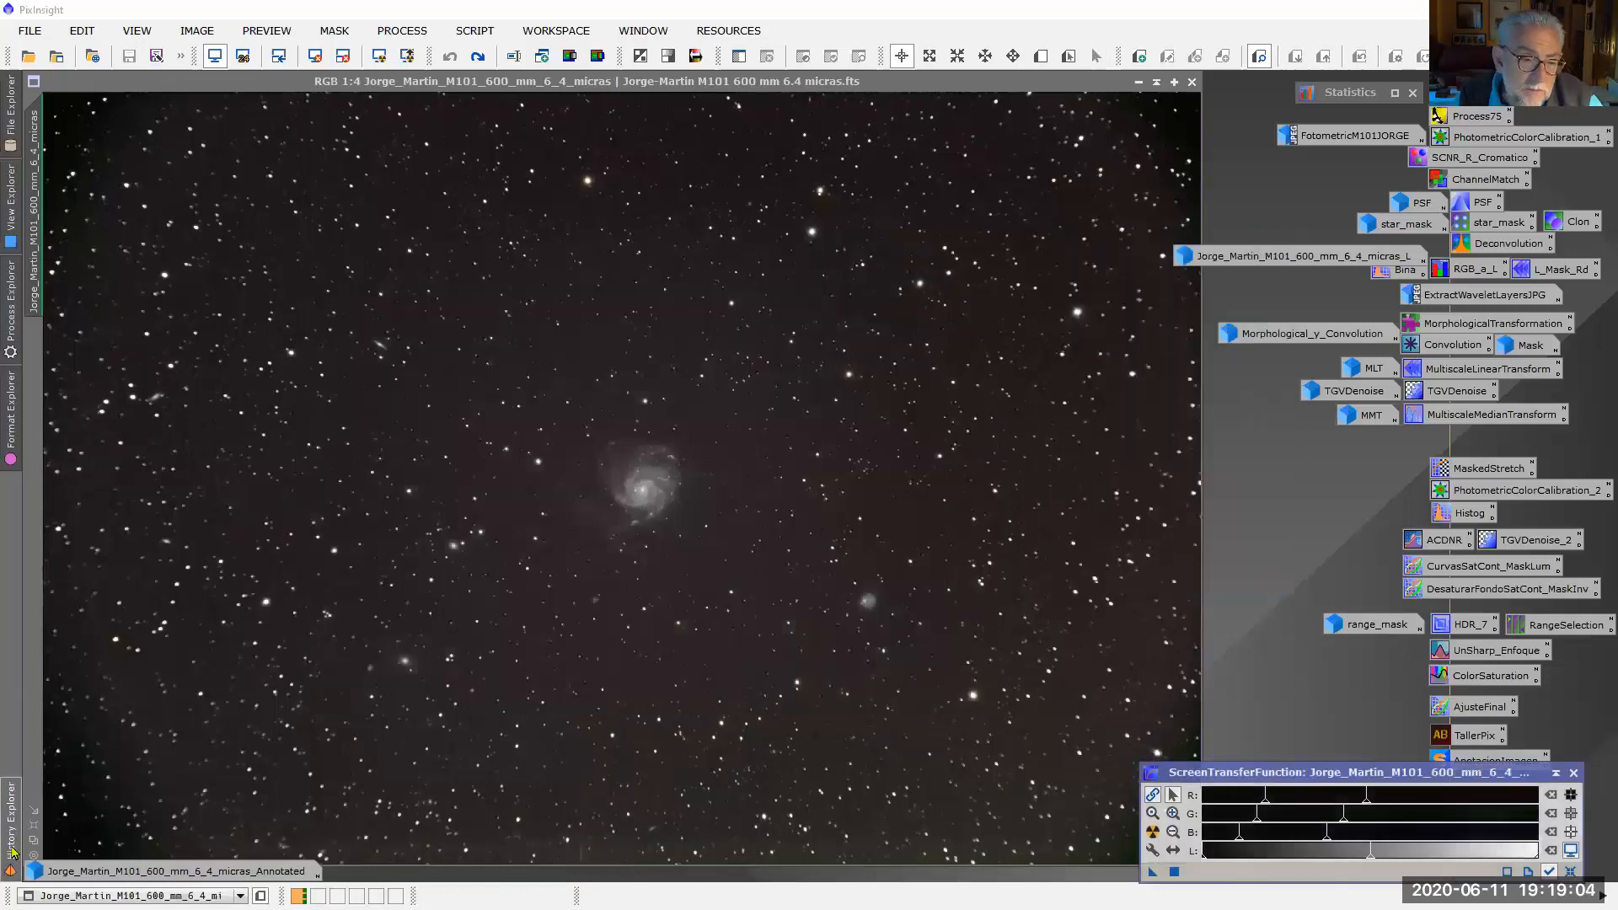
# Step: Restore the image to its DynamicCrop history state and zoom the view to 1:3
pyautogui.moveTo(12, 835)
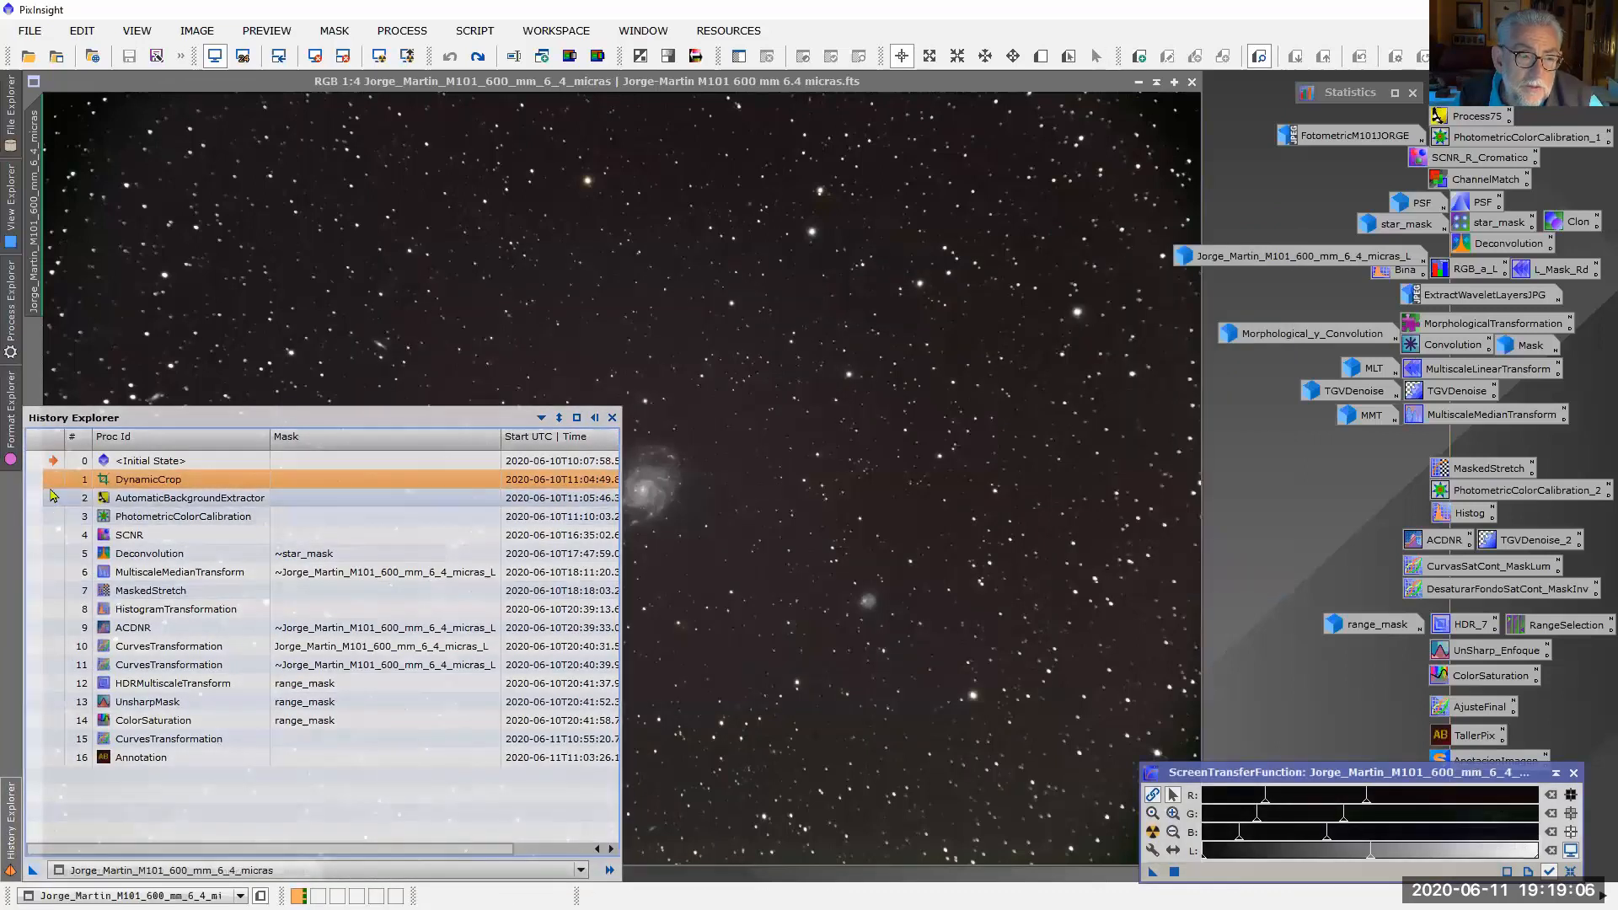
pyautogui.doubleClick(52, 482)
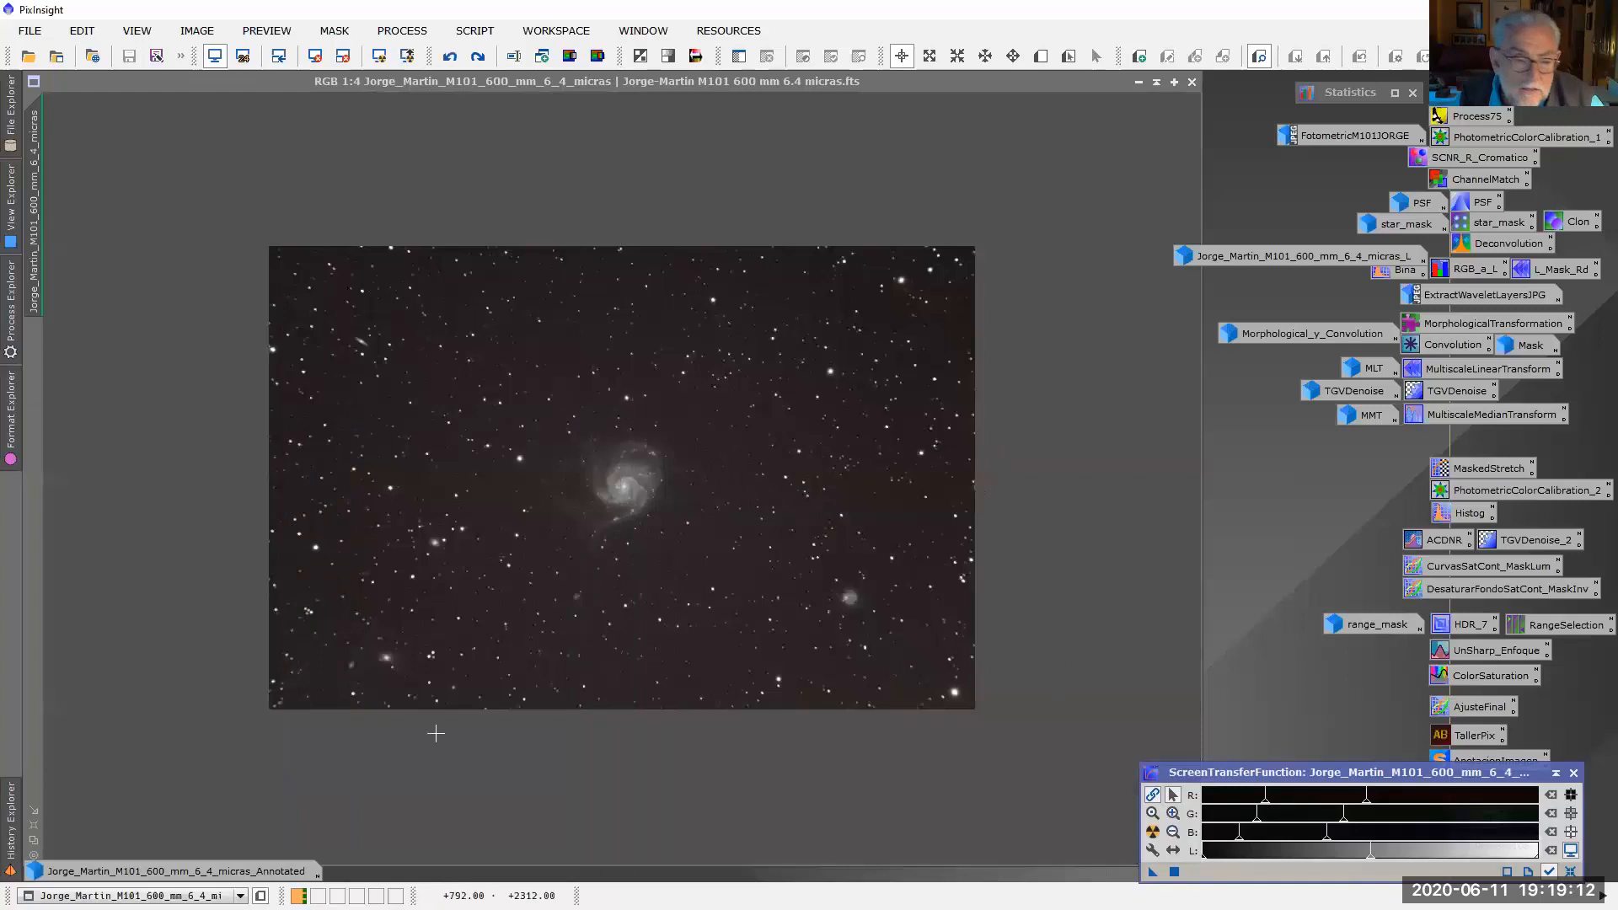
pyautogui.moveTo(11, 835)
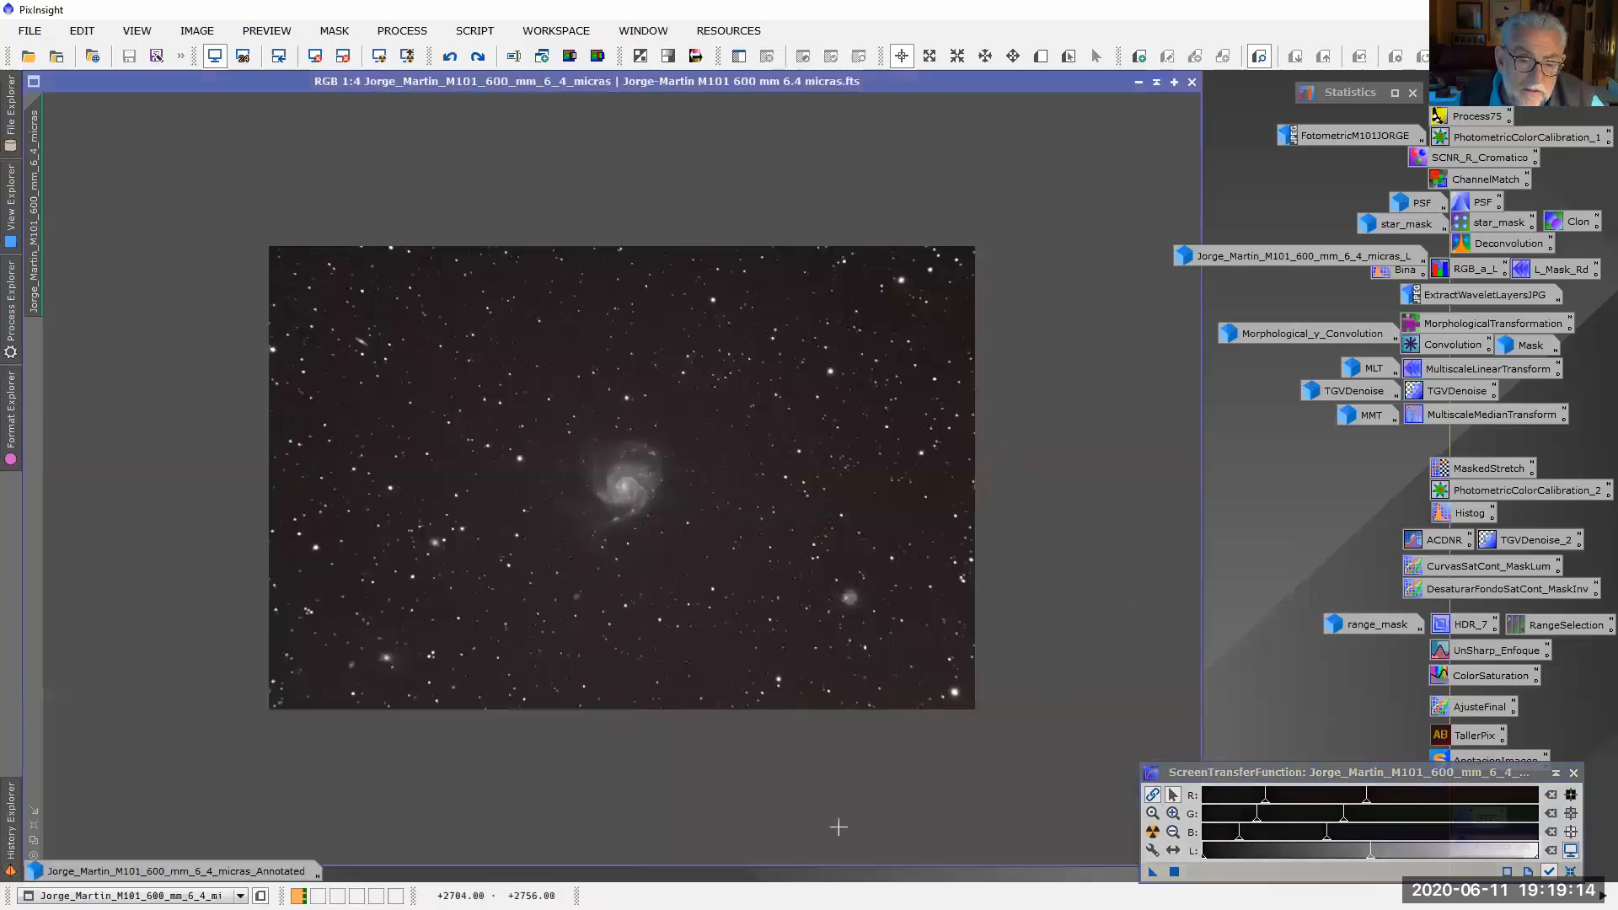
pyautogui.scroll(1, 457, 763)
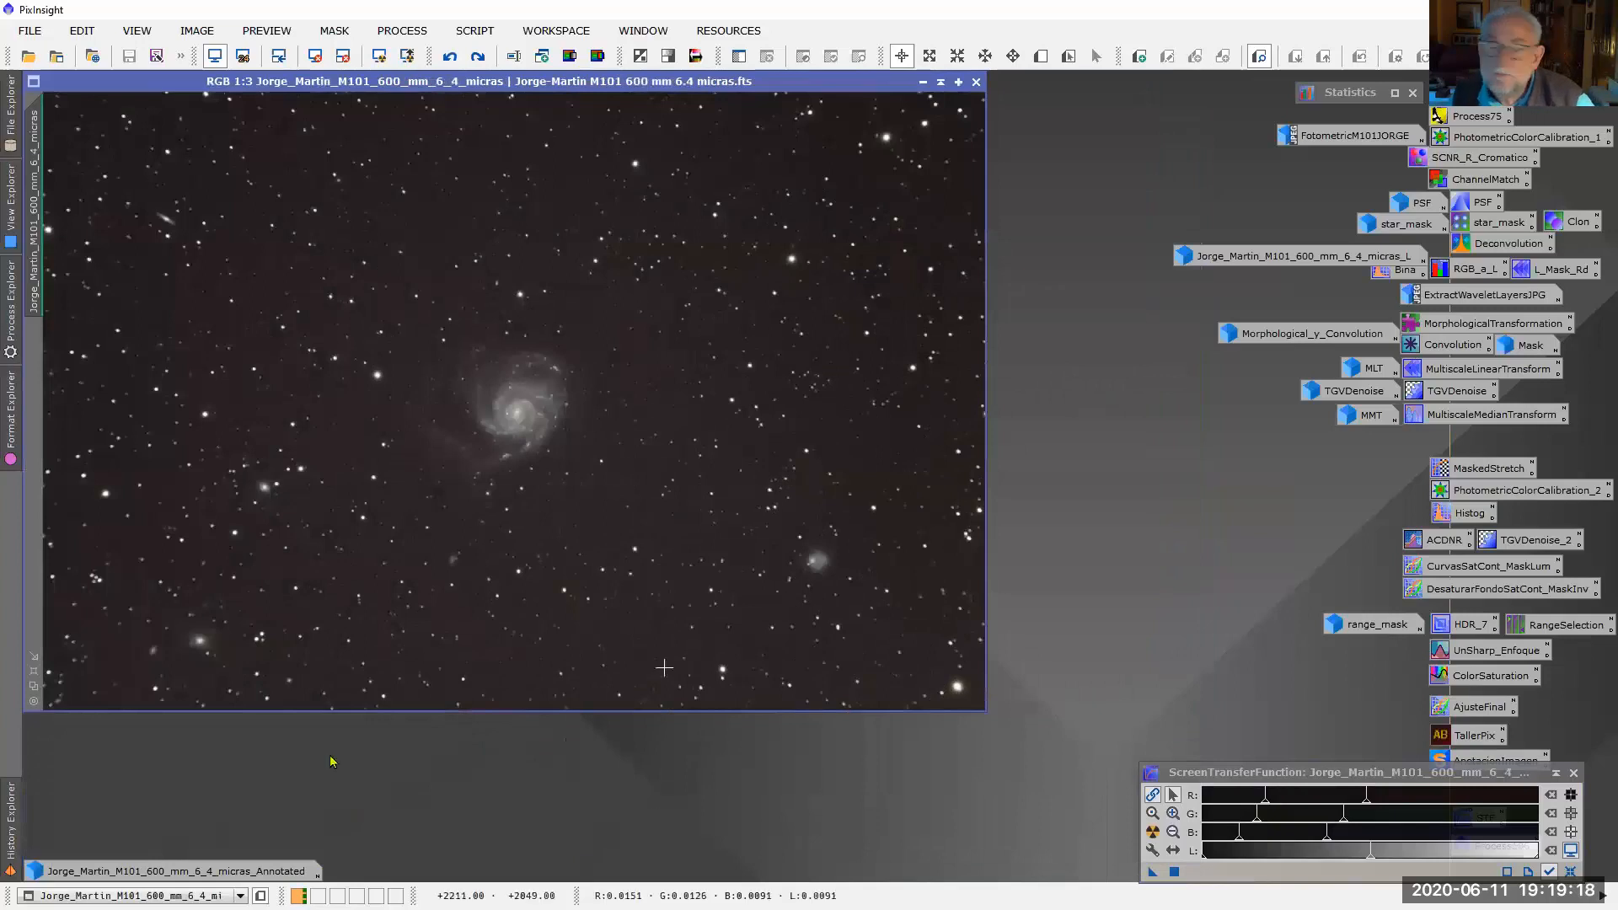
pyautogui.moveTo(12, 804)
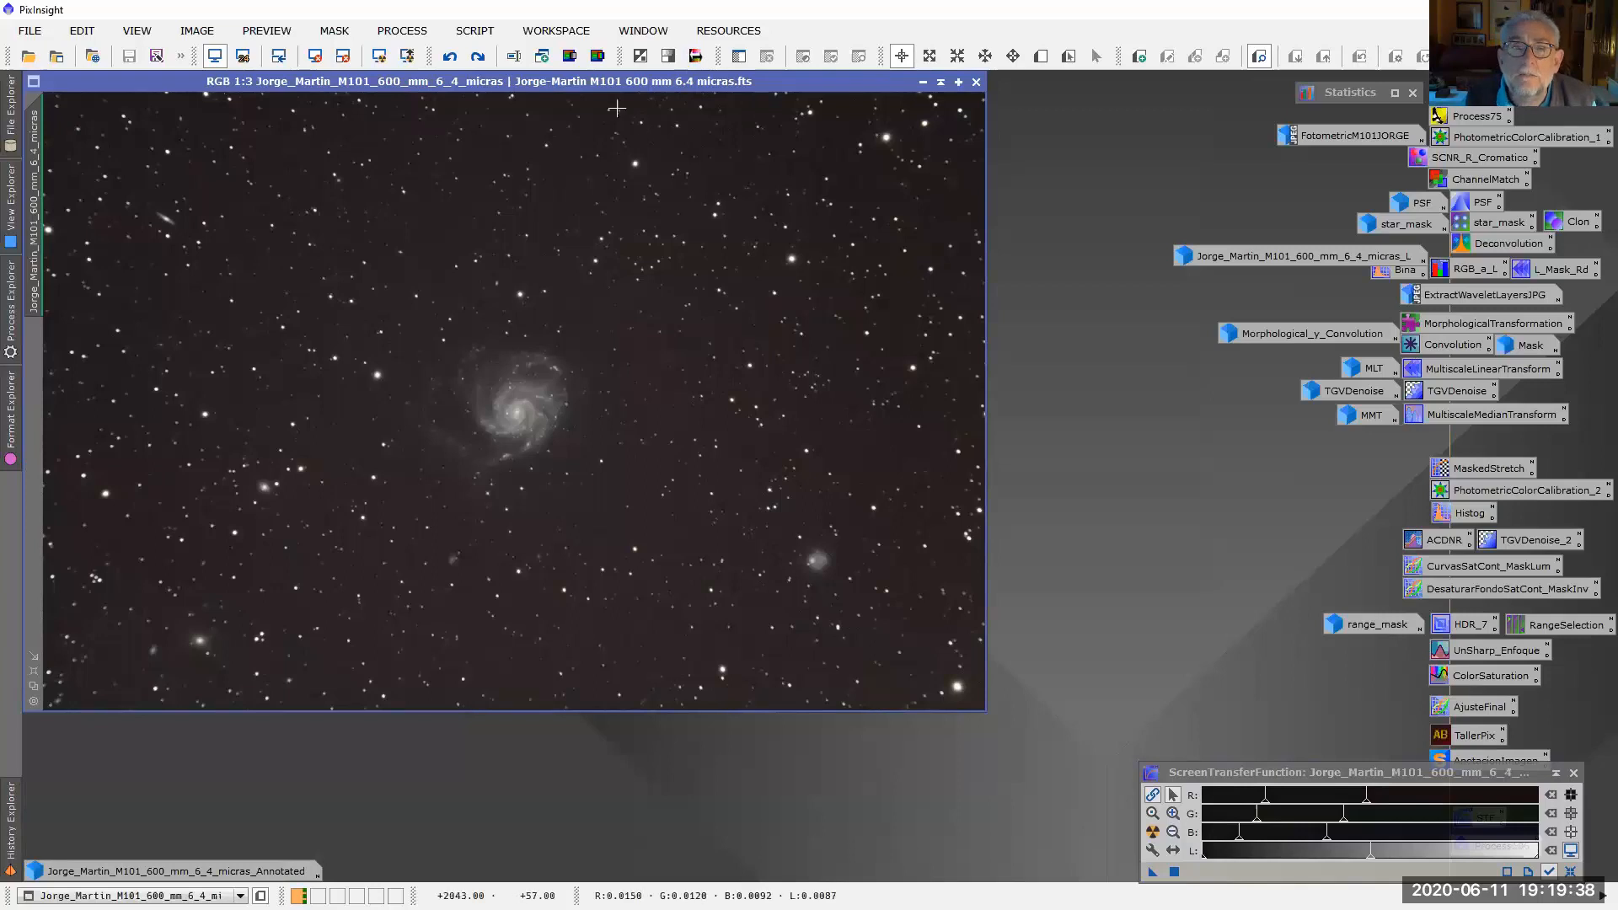
# Step: Open AutomaticBackgroundExtractor beside the image and set its correction method to Division
pyautogui.click(472, 32)
pyautogui.moveTo(422, 37)
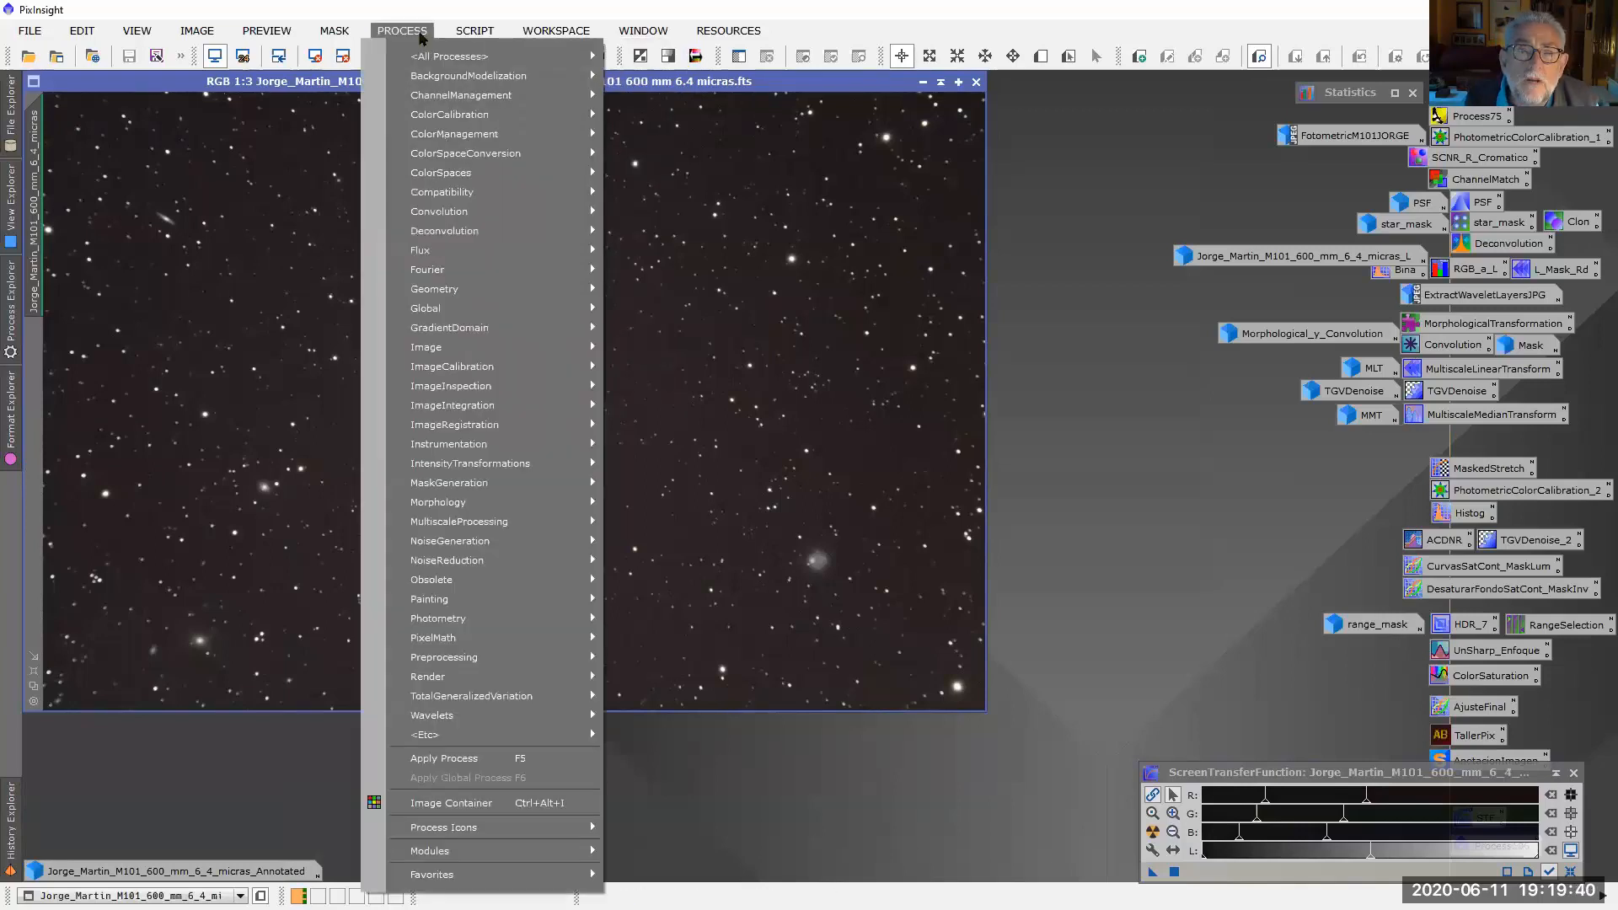
pyautogui.moveTo(455, 78)
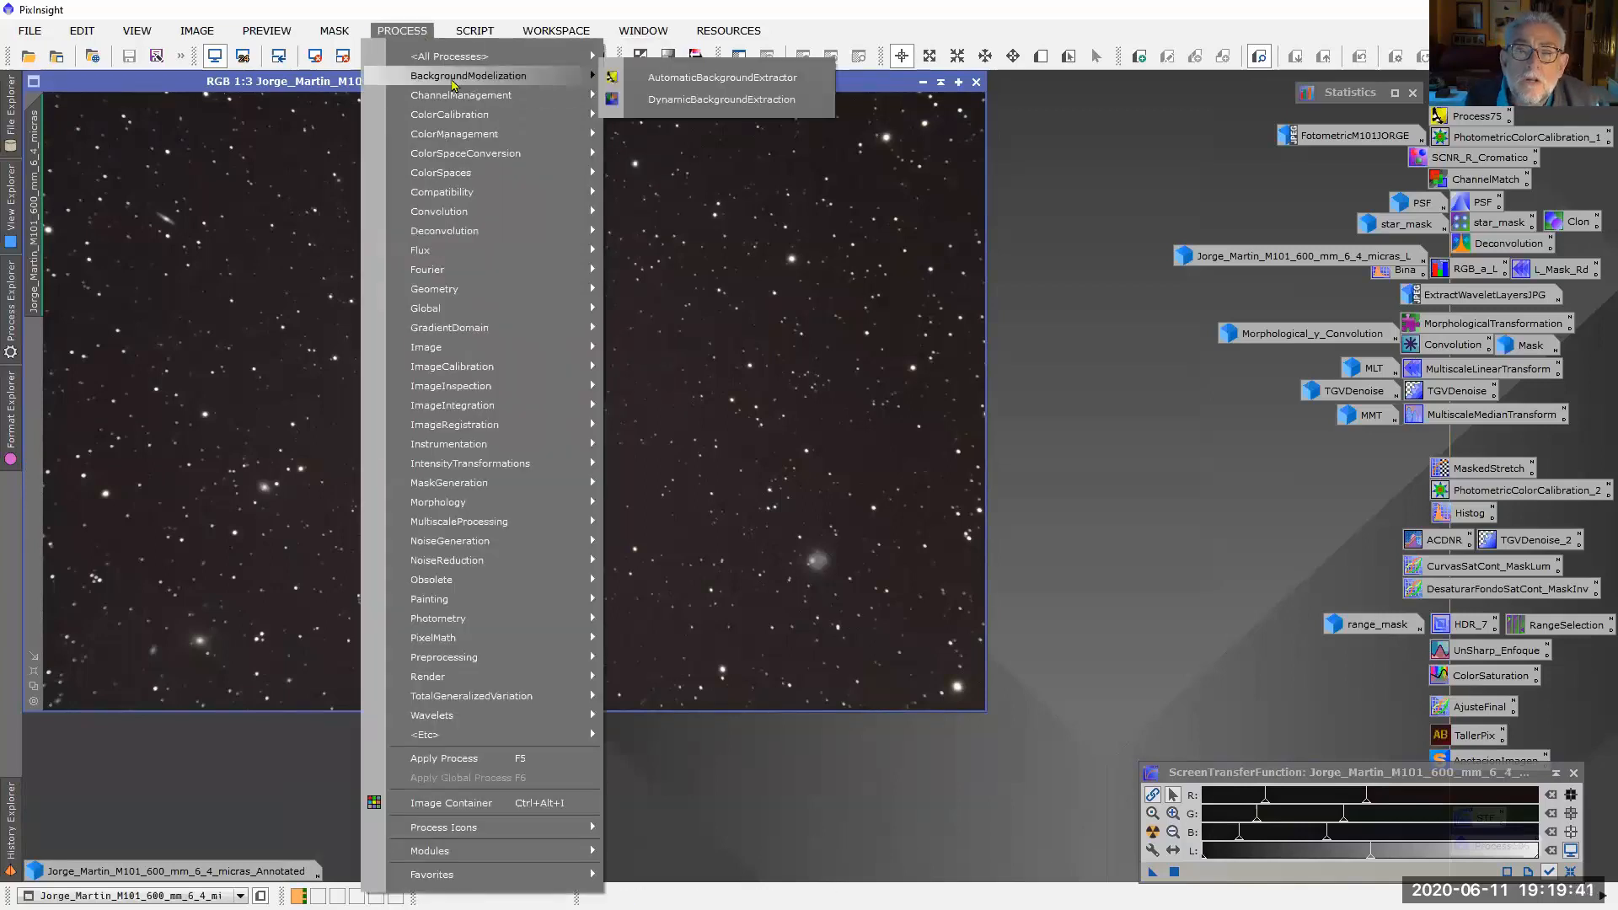
pyautogui.click(687, 78)
pyautogui.moveTo(688, 542); pyautogui.dragTo(1083, 306)
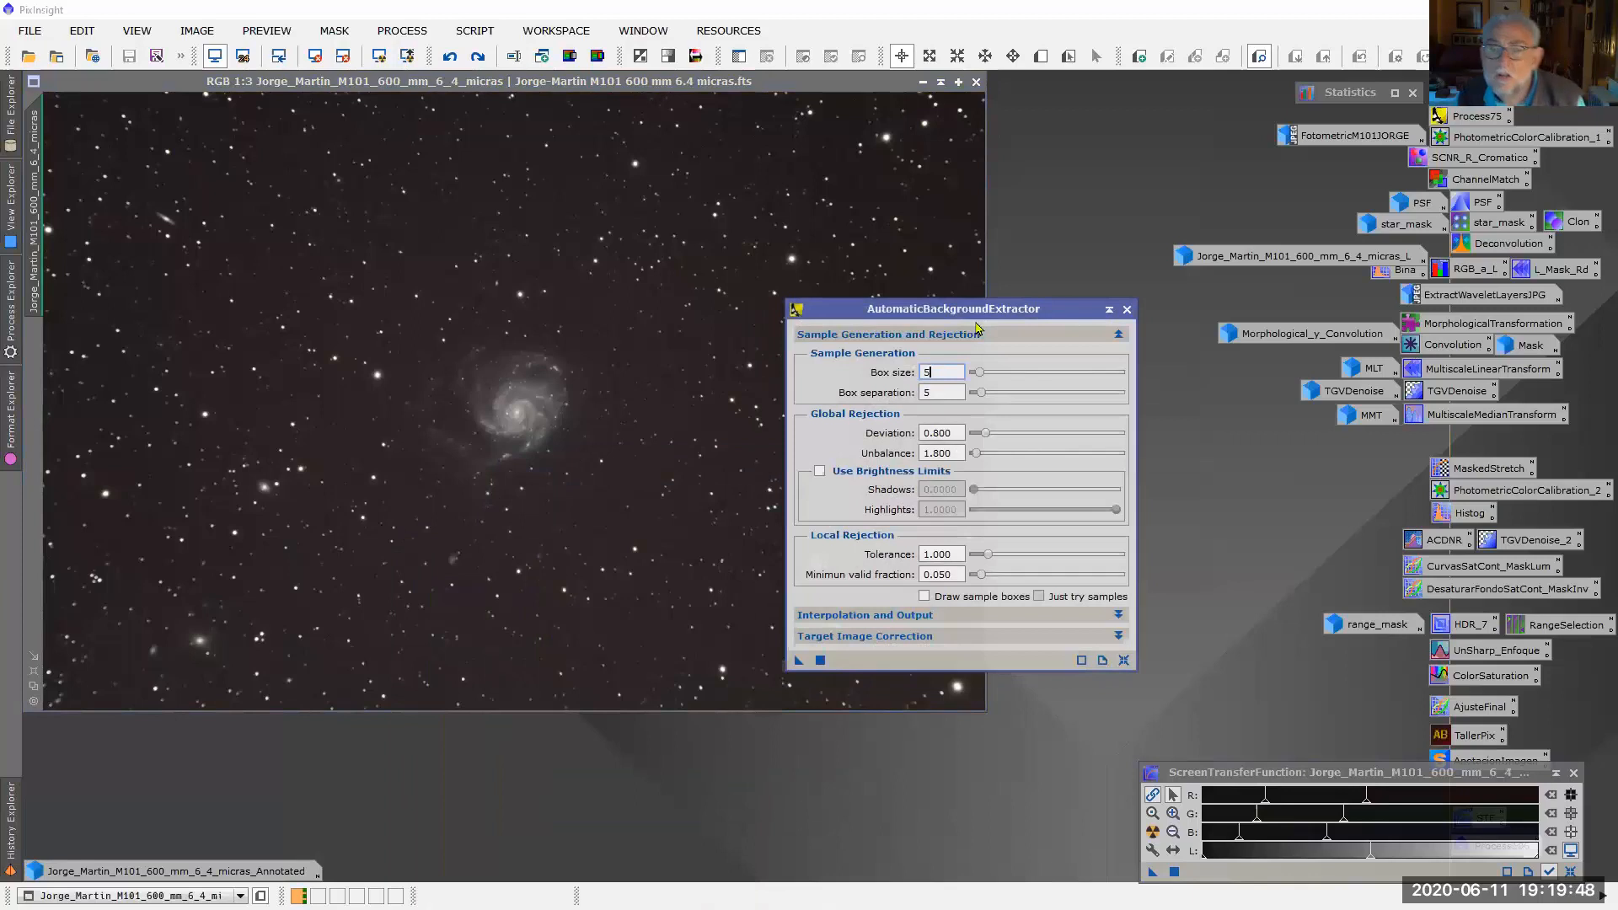
pyautogui.click(1120, 636)
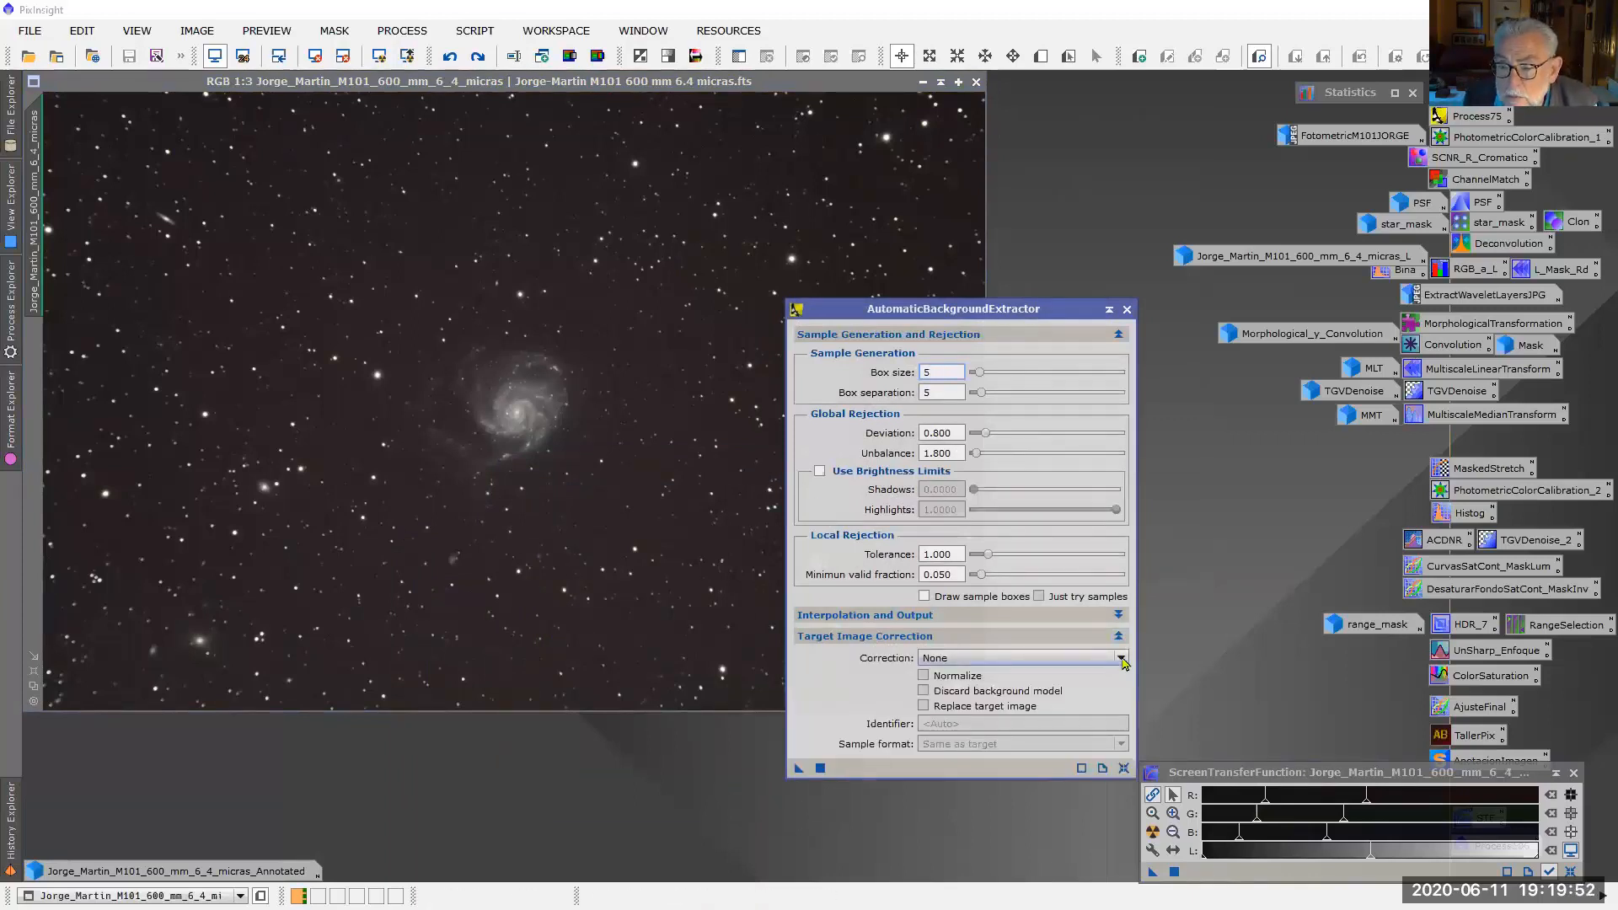
pyautogui.click(1121, 658)
pyautogui.click(986, 700)
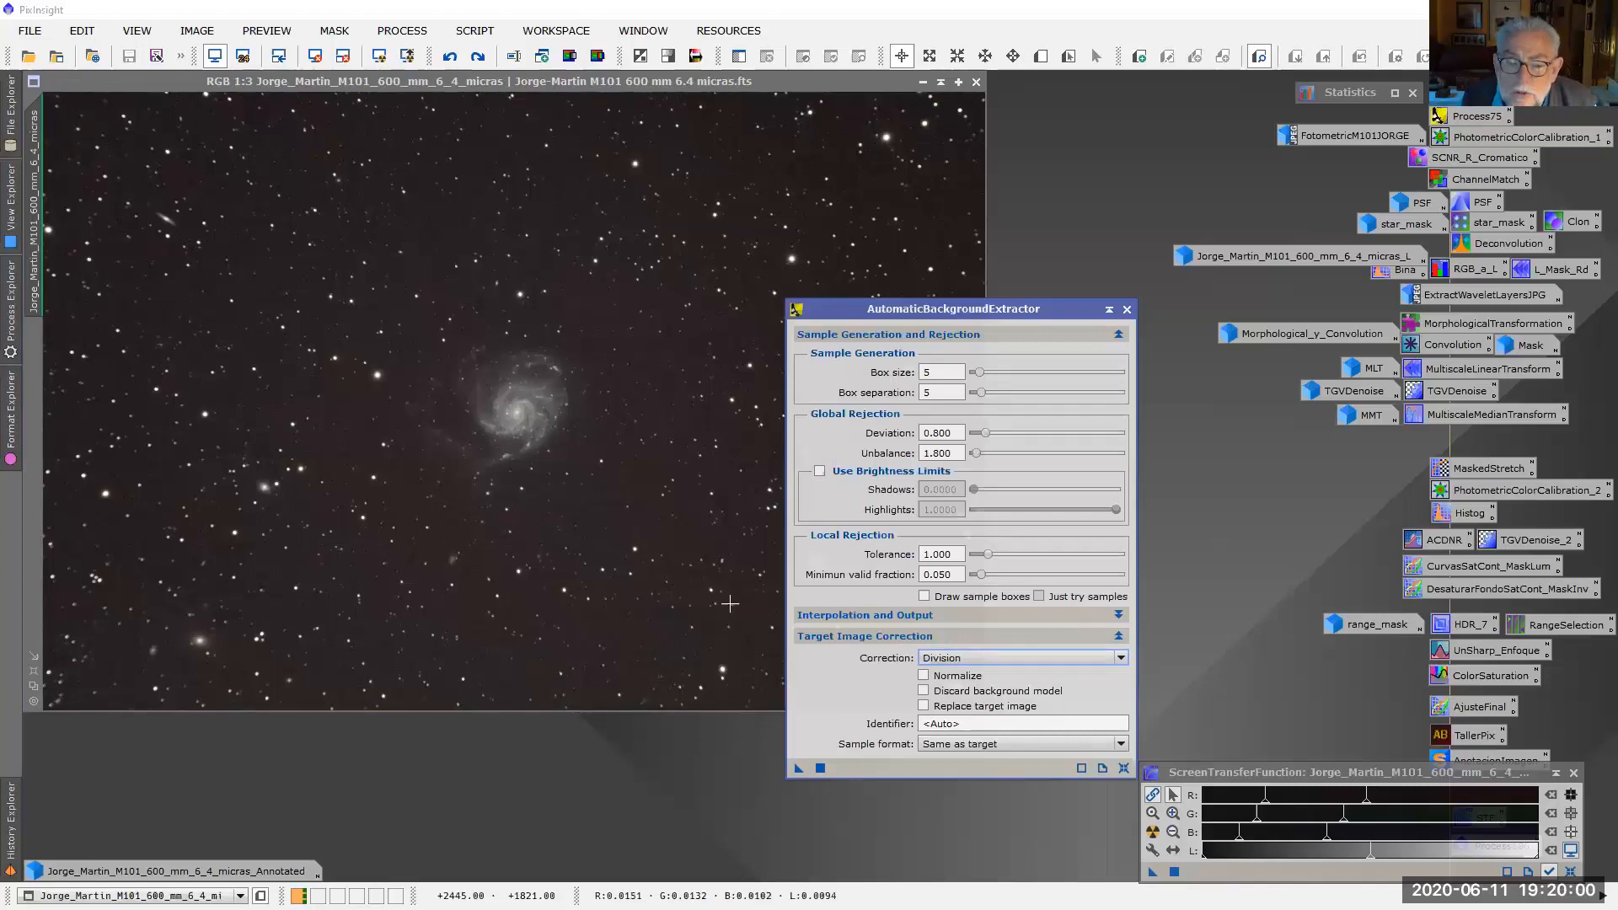
# Step: Restore the image to its AutomaticBackgroundExtractor history state, then auto-stretch with slightly darker midtones
pyautogui.click(12, 819)
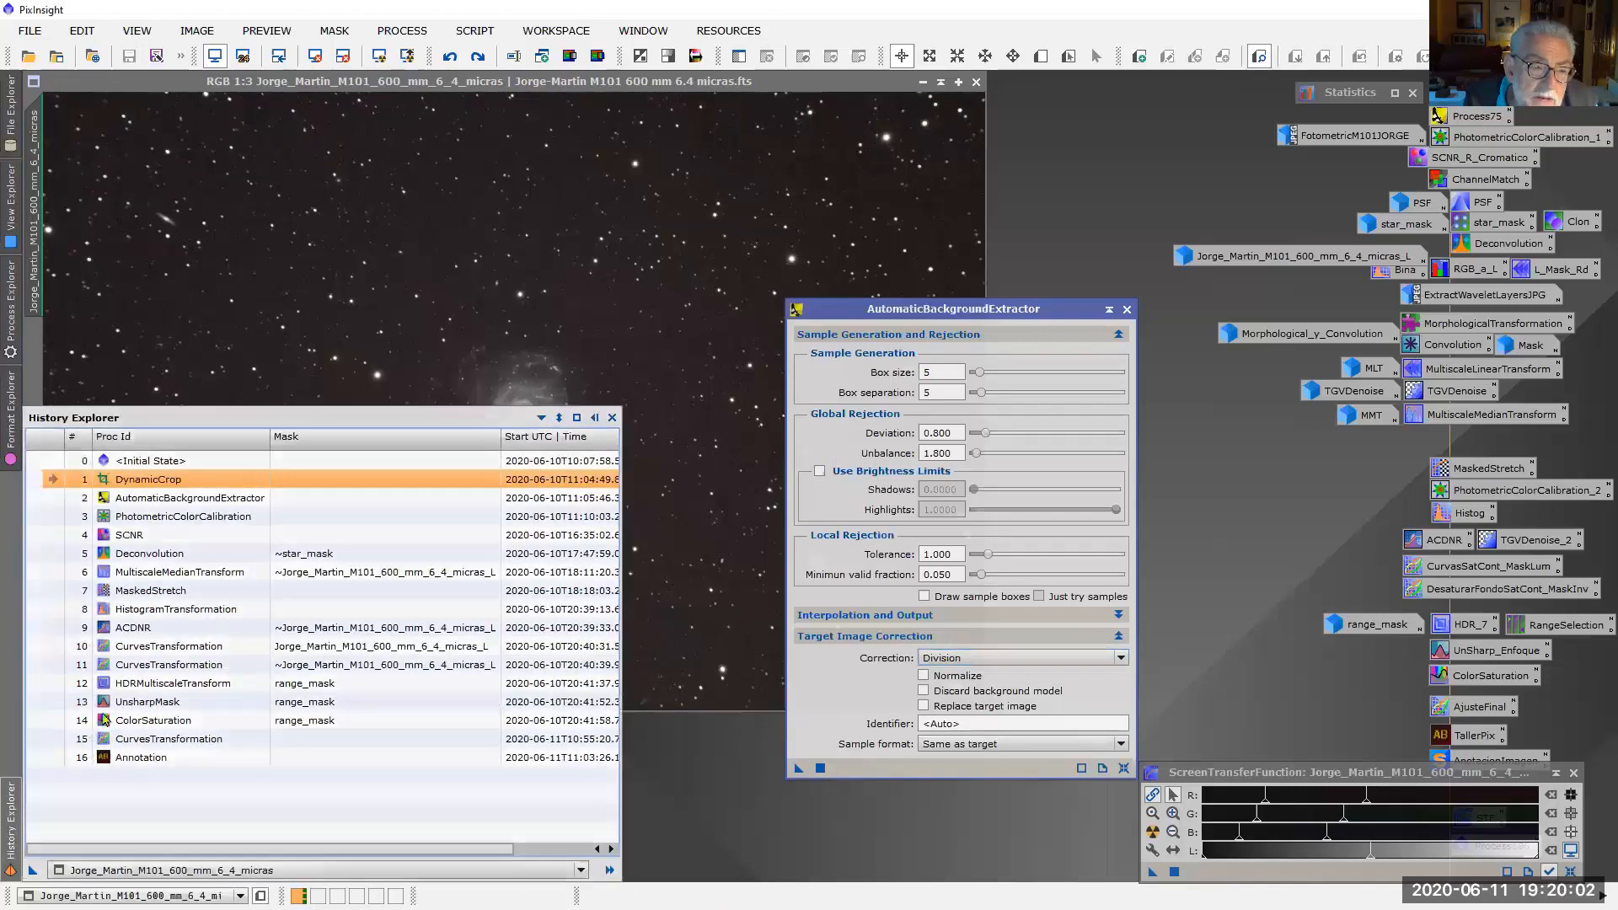
pyautogui.click(52, 503)
pyautogui.click(52, 503)
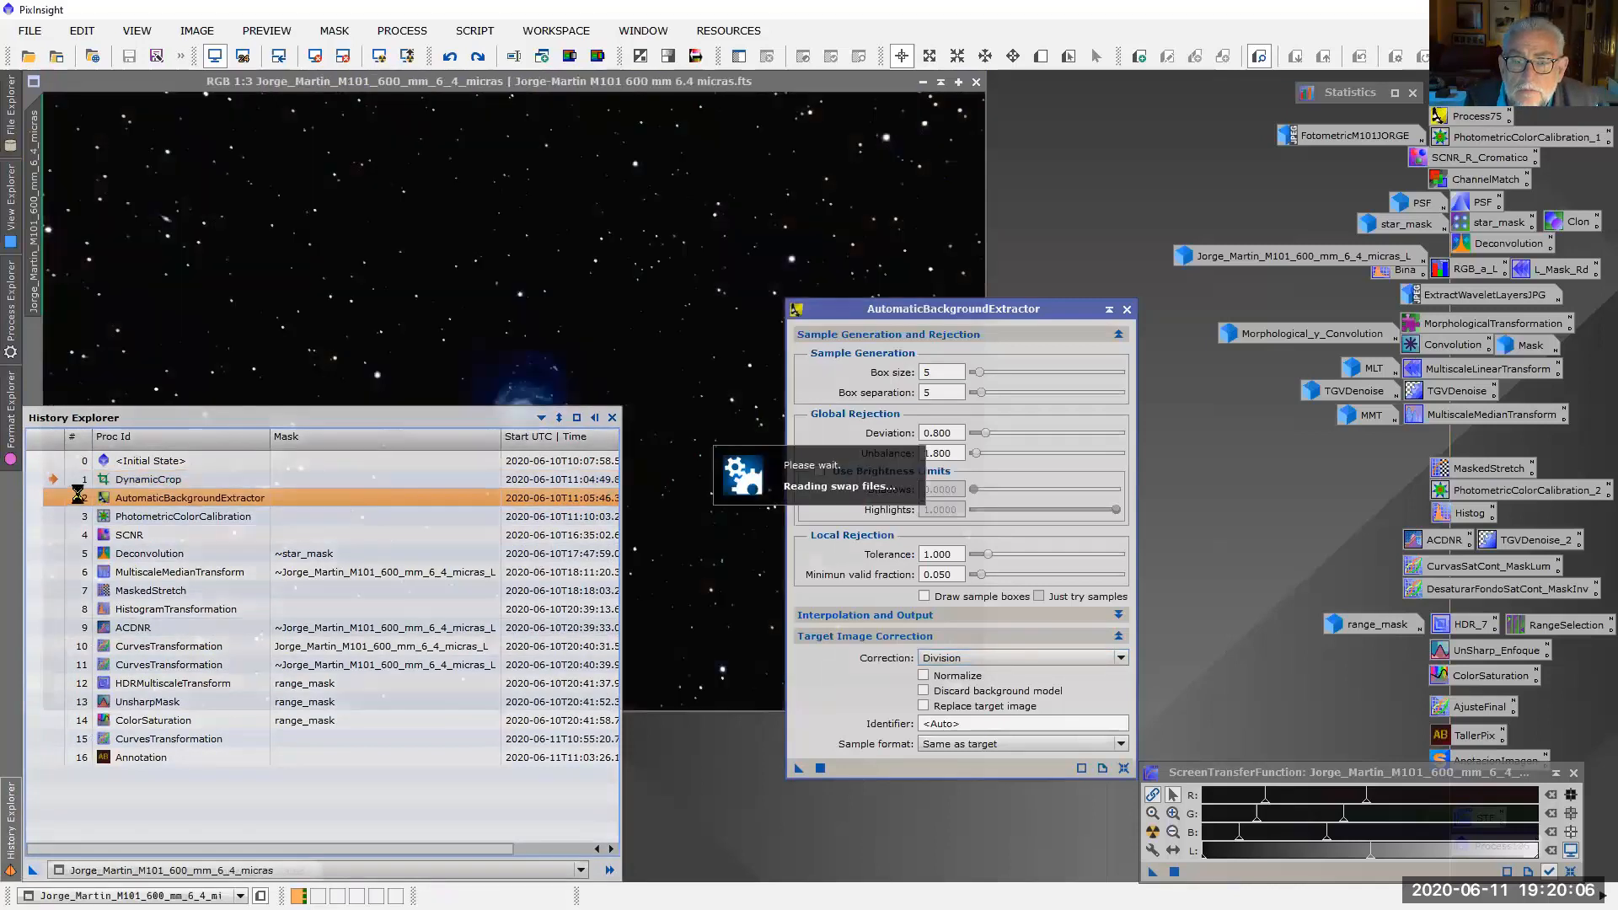
pyautogui.click(1126, 311)
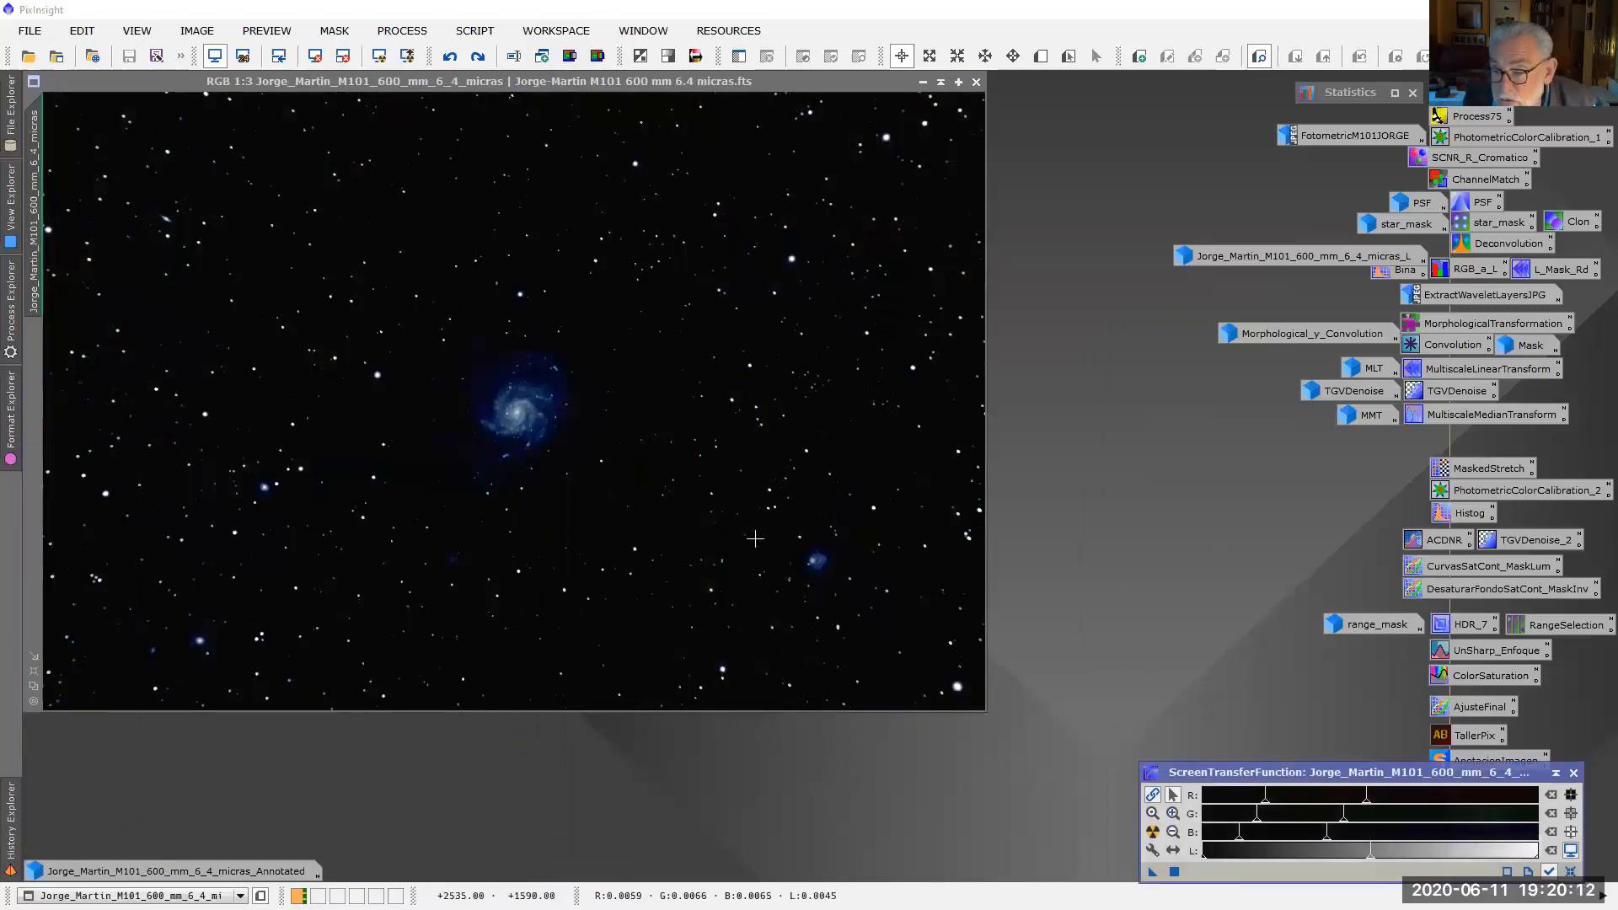
pyautogui.click(1152, 832)
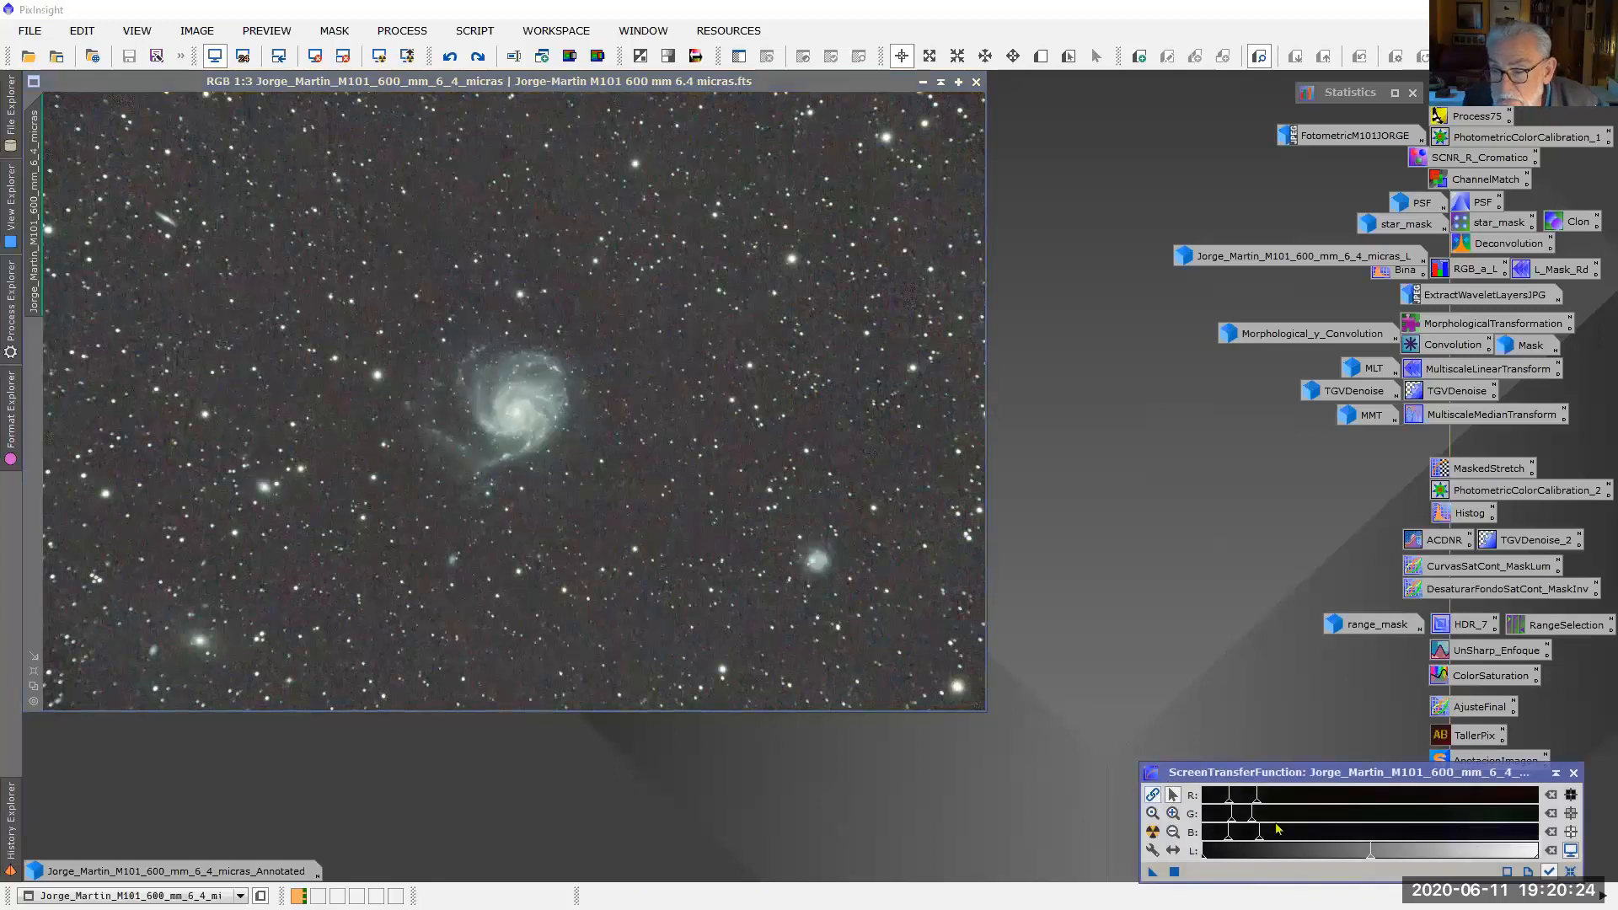
pyautogui.moveTo(1262, 844); pyautogui.dragTo(1325, 848)
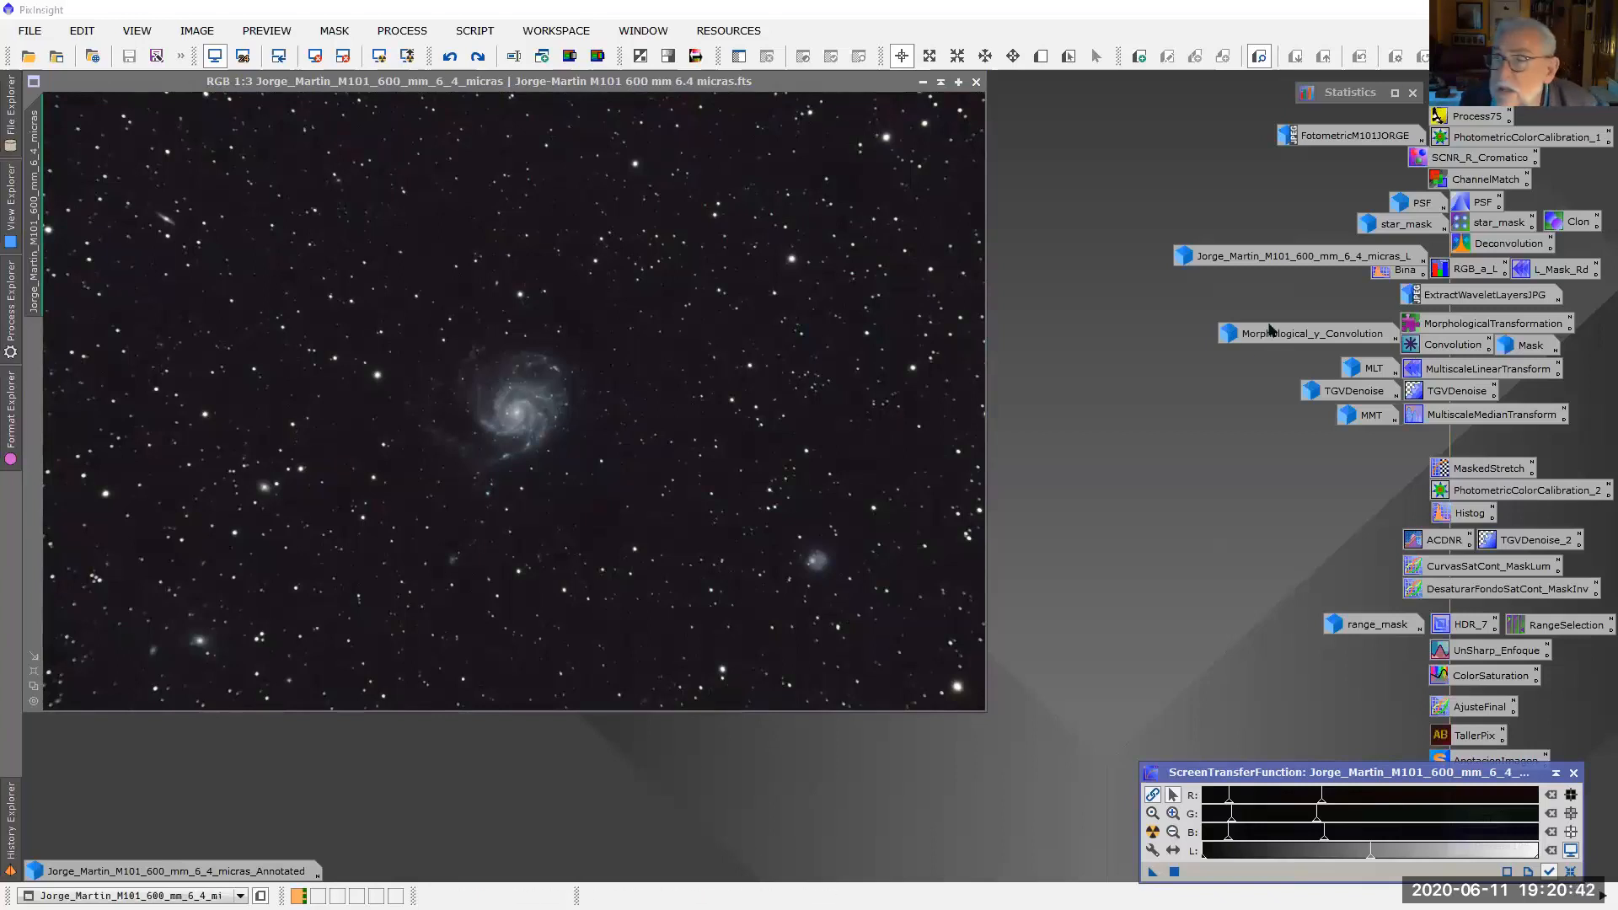
# Step: Load M101's catalogue coordinates into PhotometricColorCalibration_1 and restore the FotometricM101JORGE white-balance graphs
pyautogui.doubleClick(1532, 138)
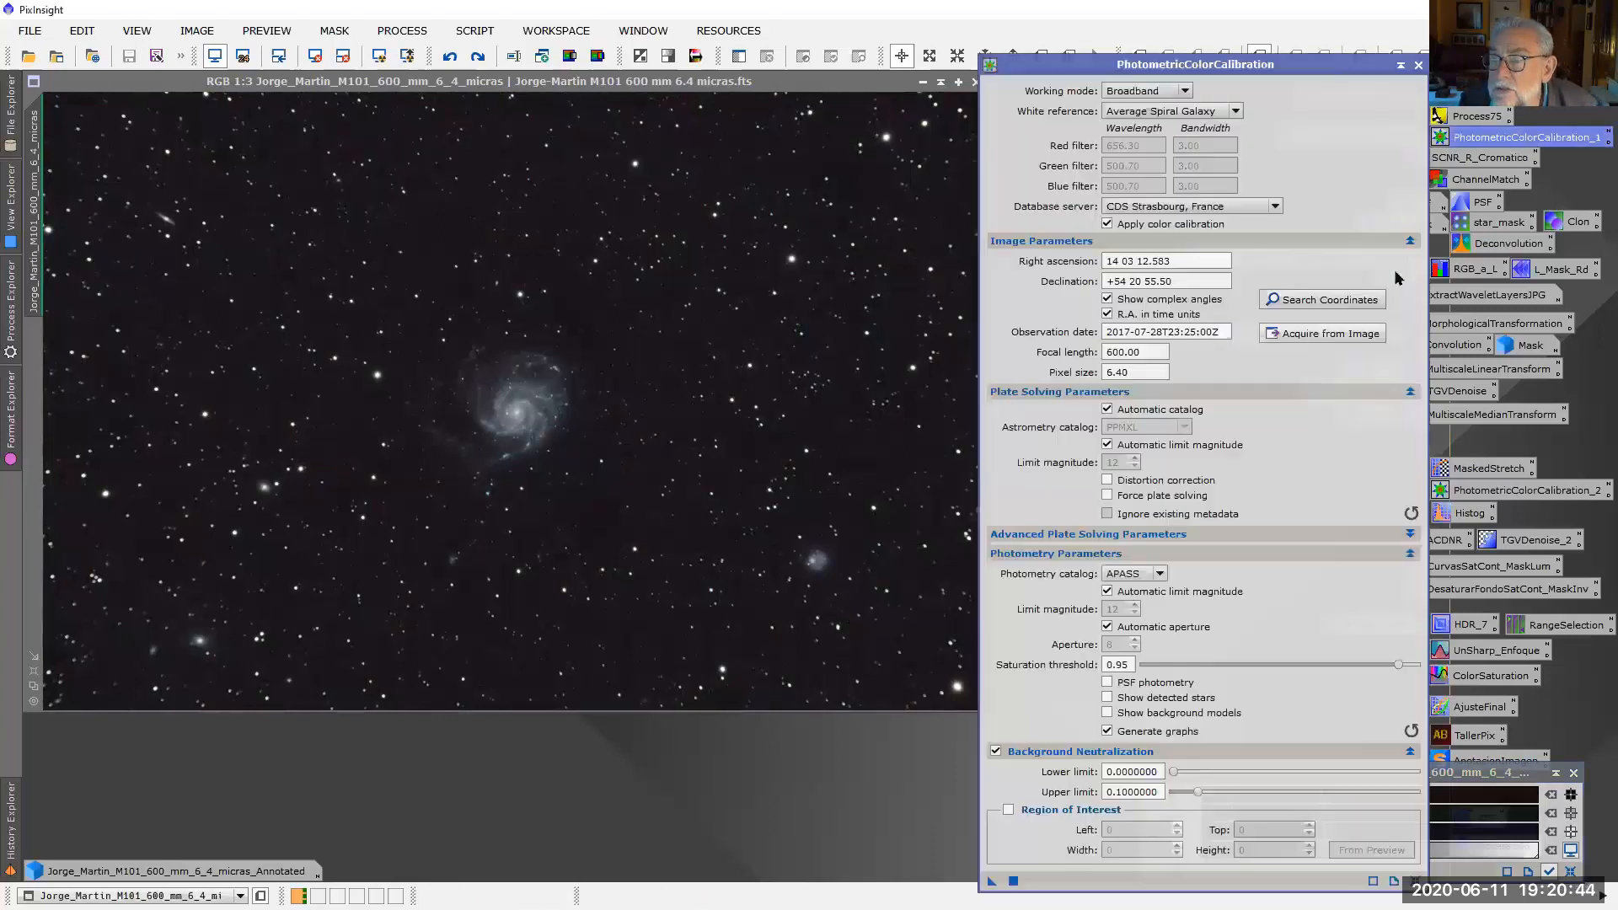
pyautogui.moveTo(1295, 74); pyautogui.dragTo(1159, 64)
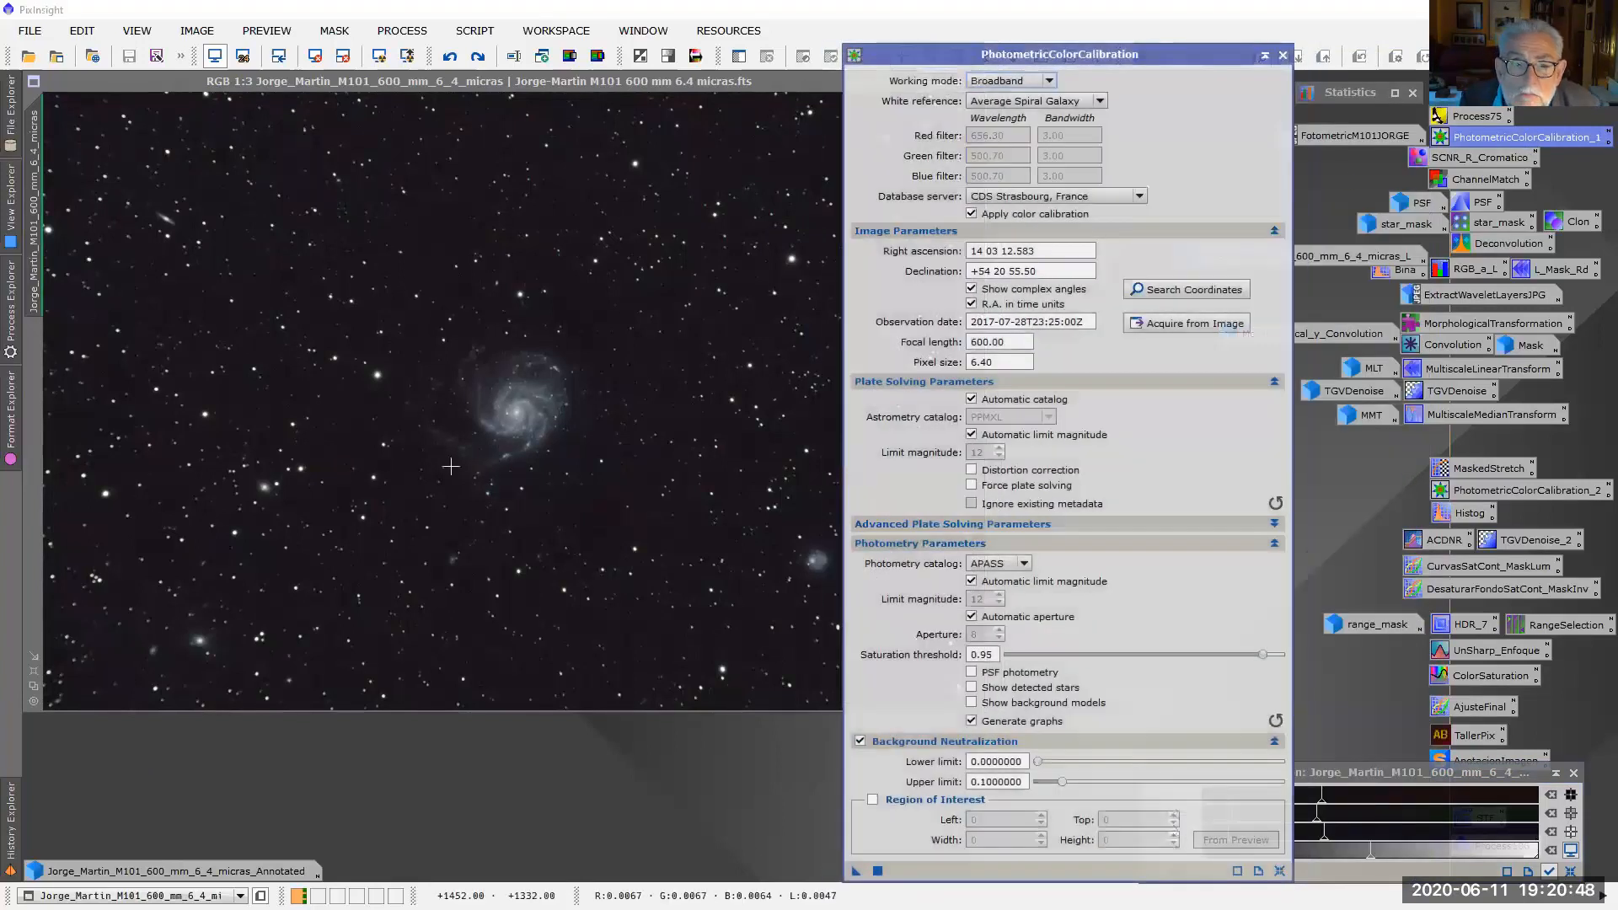
pyautogui.click(1179, 290)
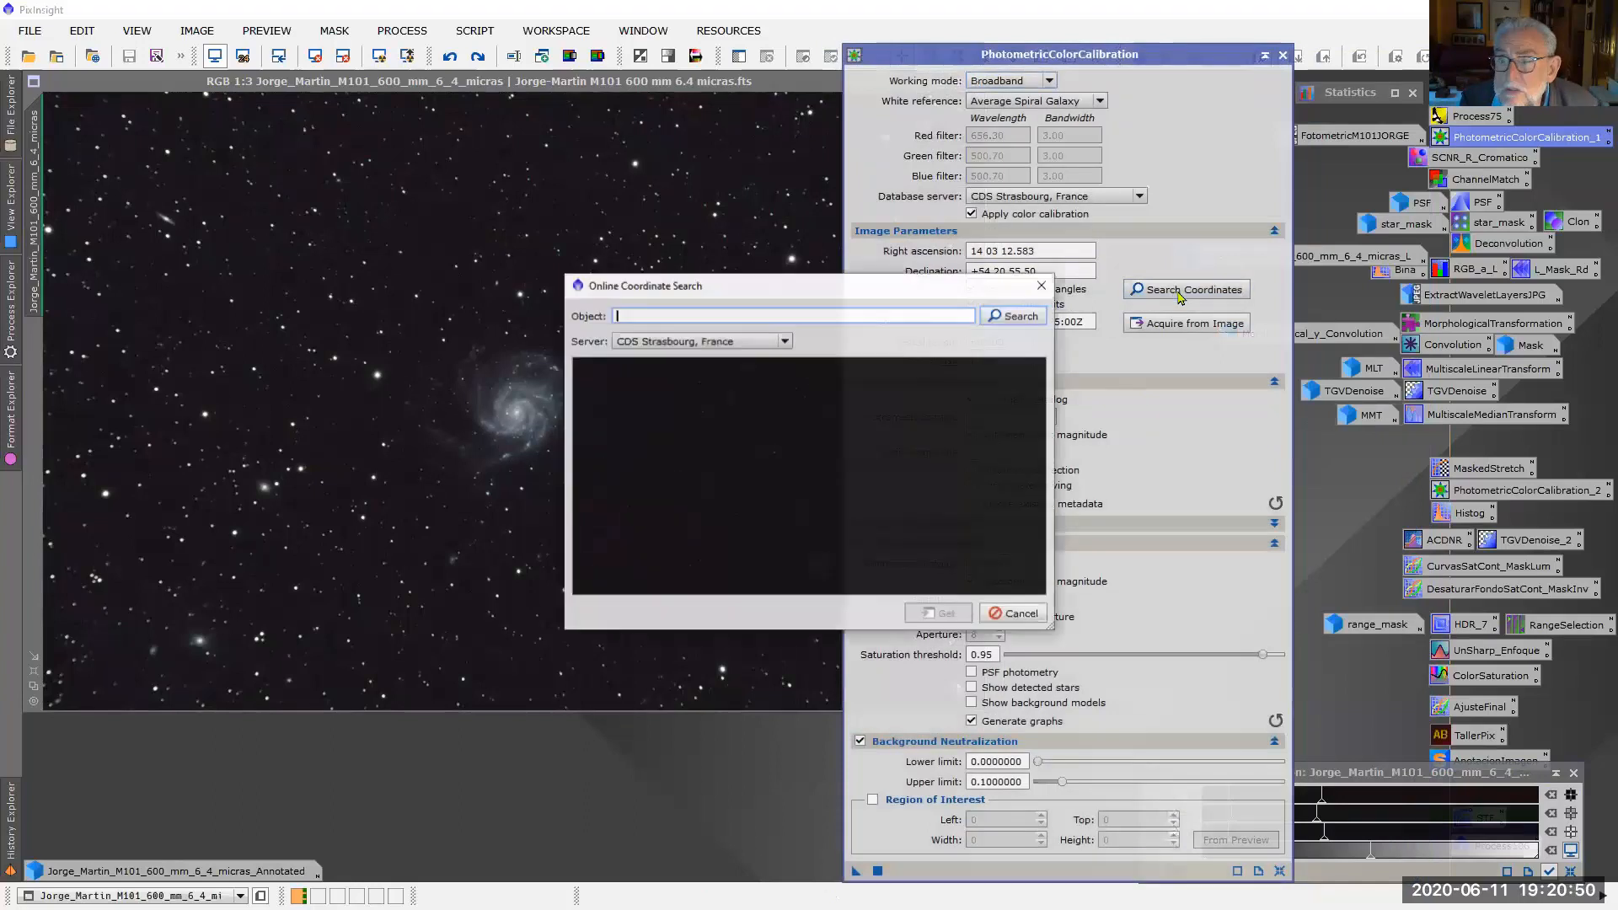
pyautogui.write('M101')
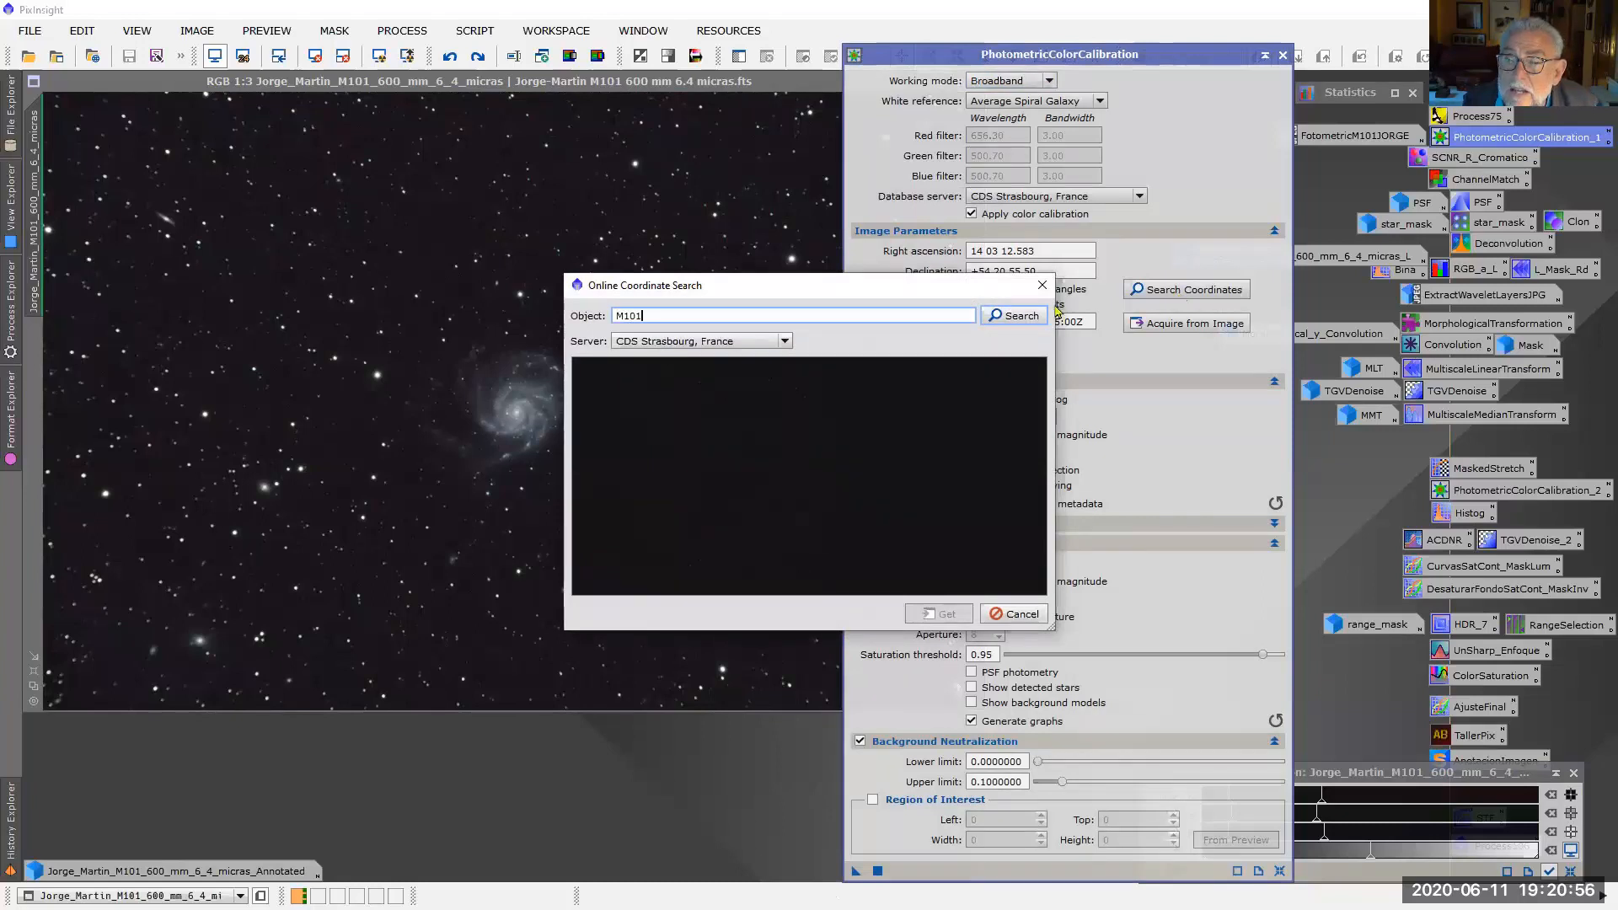
pyautogui.click(1015, 315)
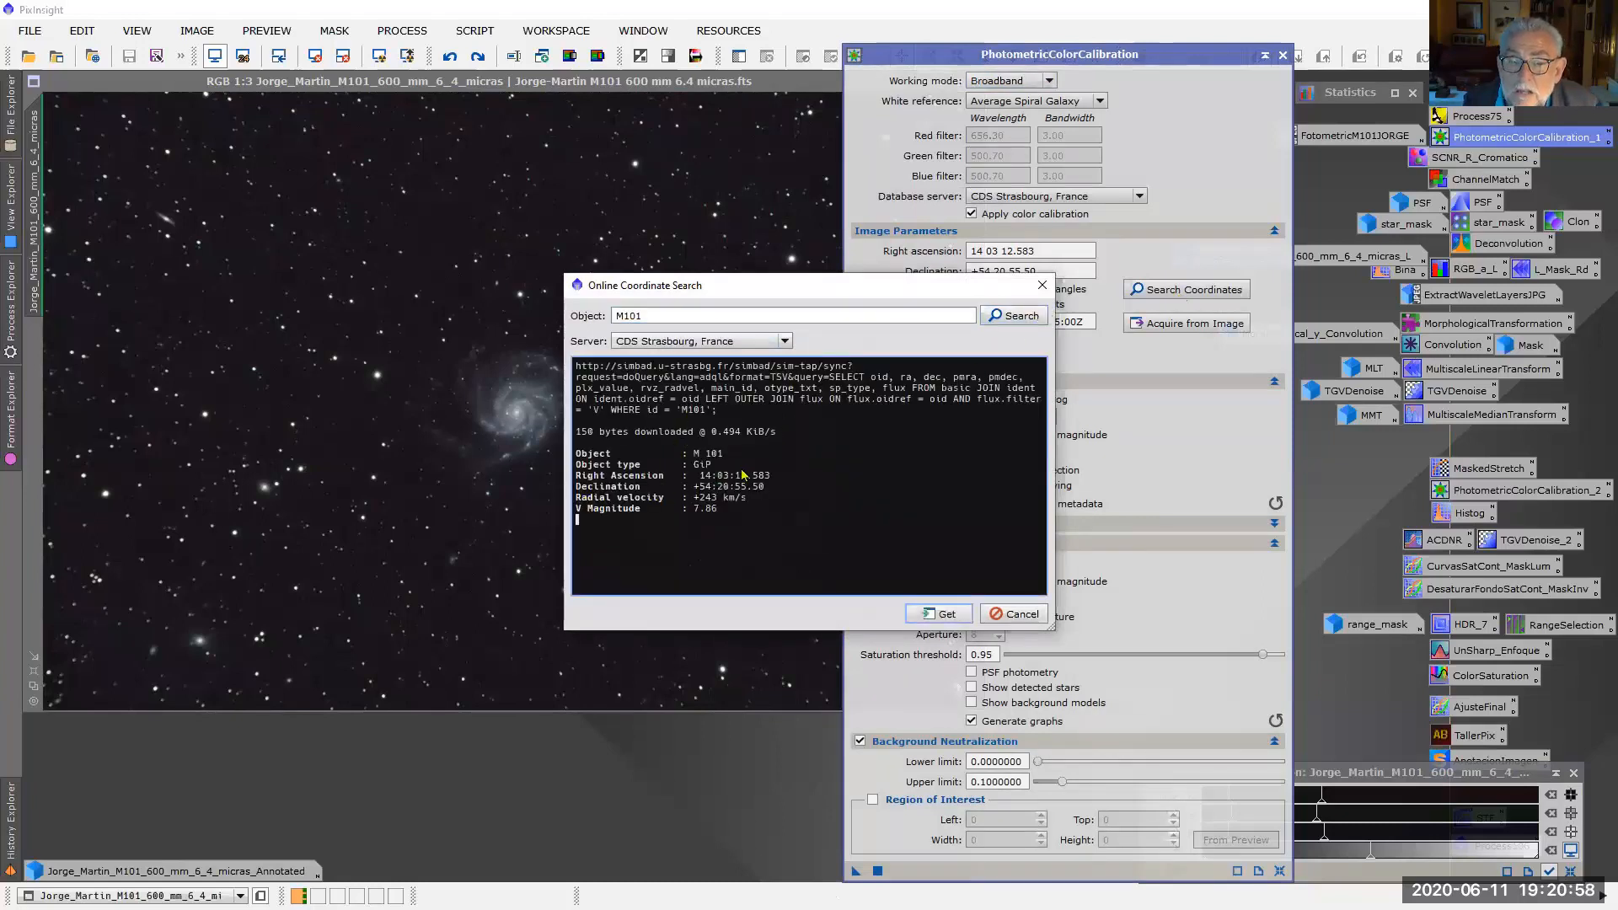
pyautogui.click(948, 617)
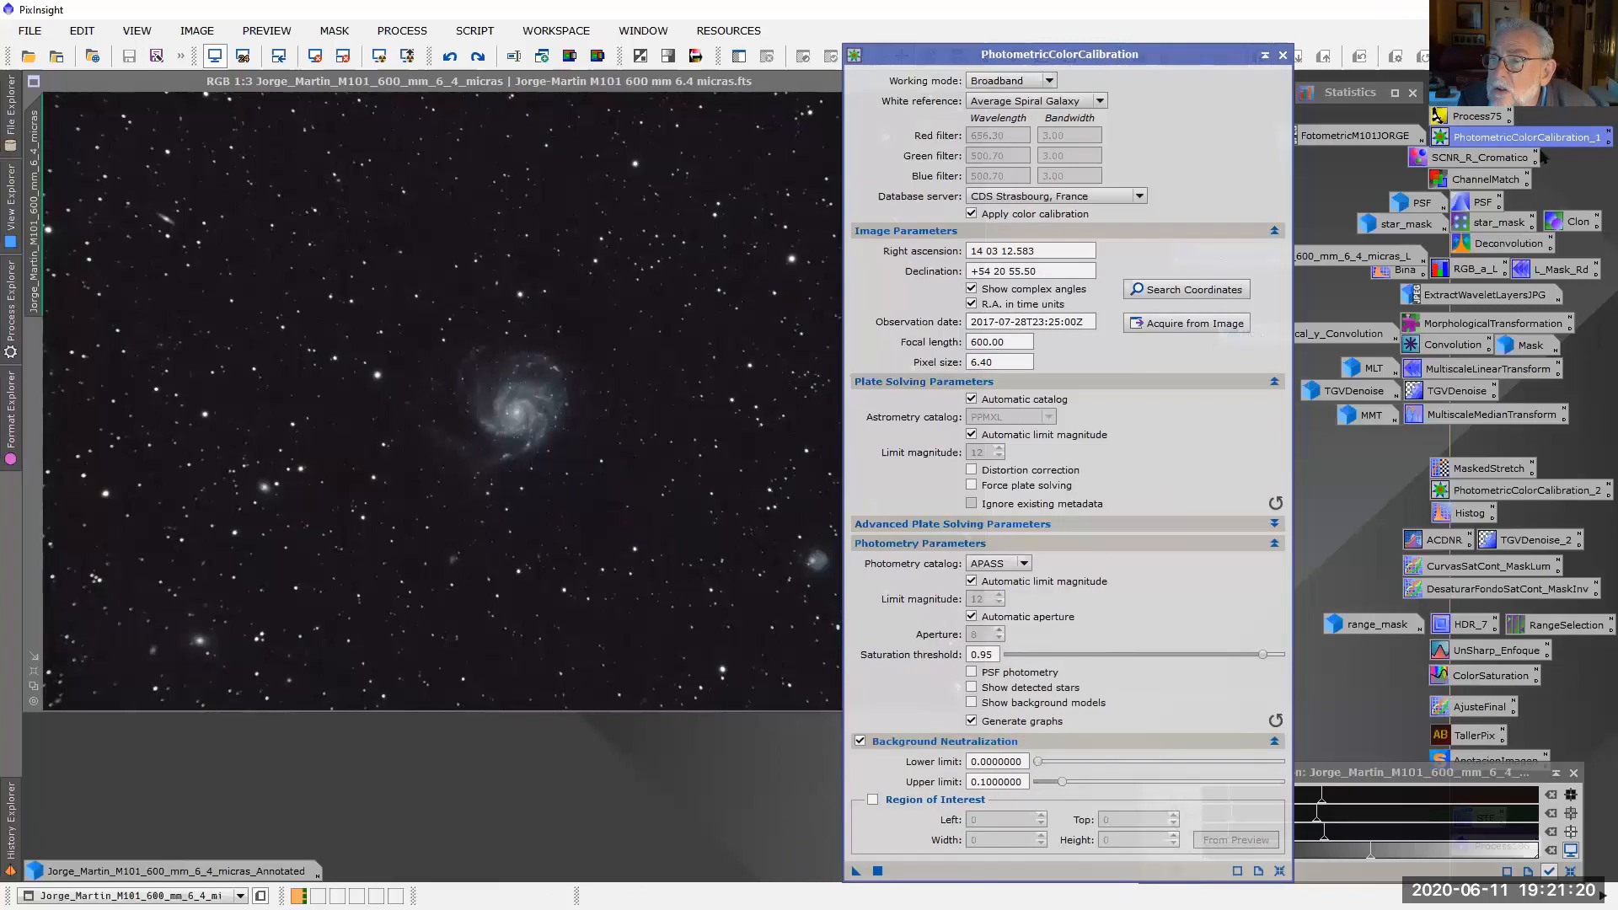
pyautogui.doubleClick(1390, 134)
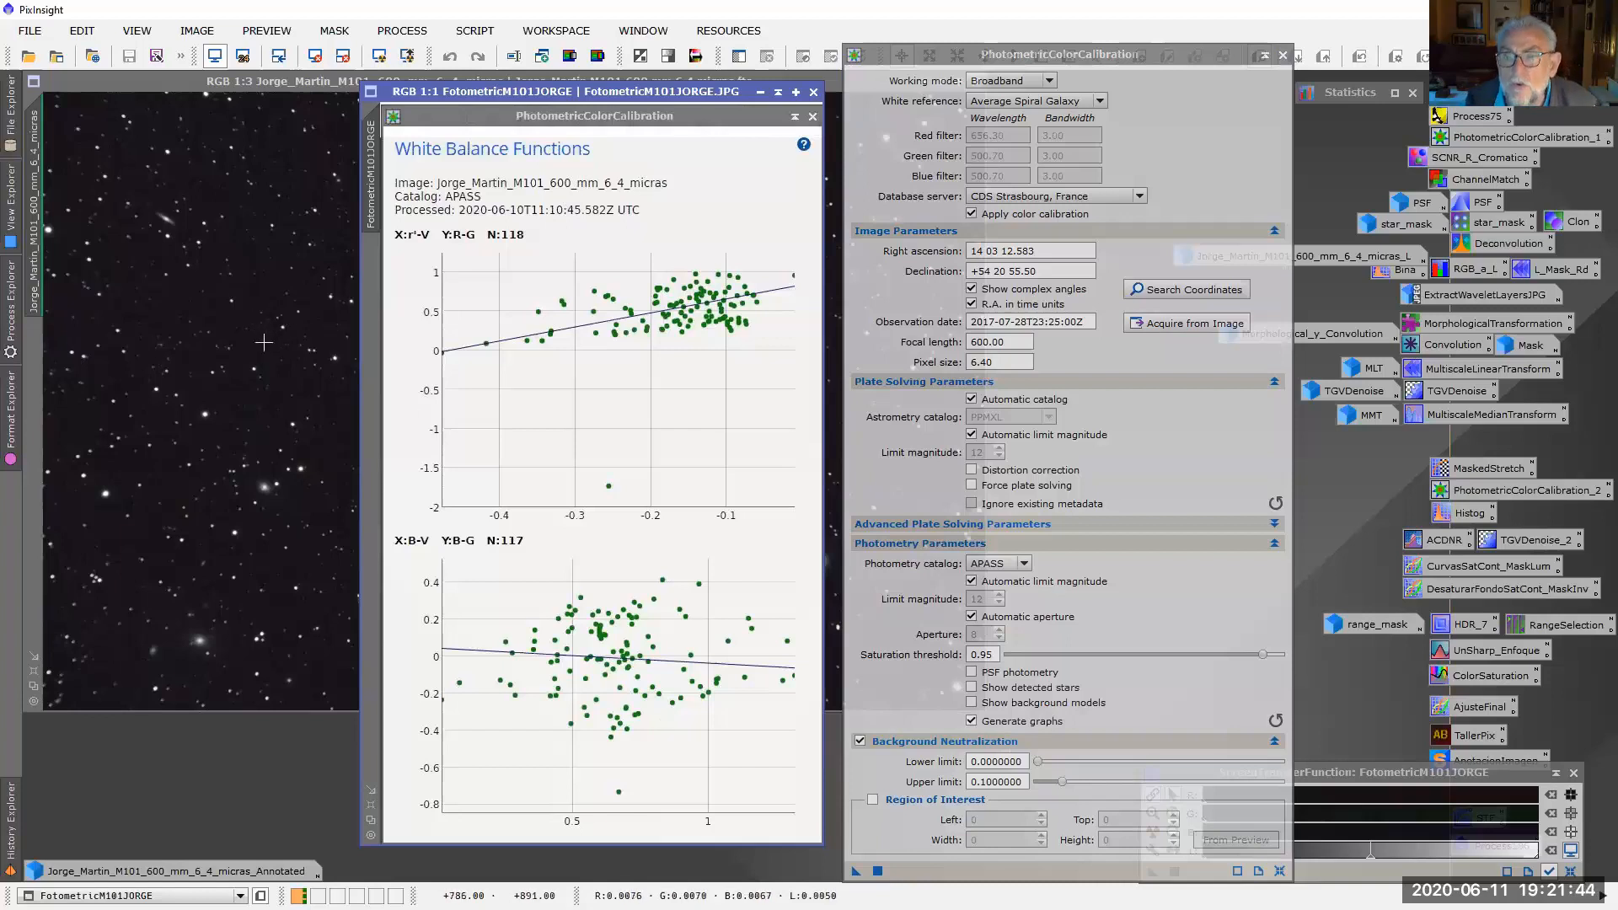
# Step: Revert the image to its PhotometricColorCalibration history step and close the graphs and calibration settings
pyautogui.click(8, 833)
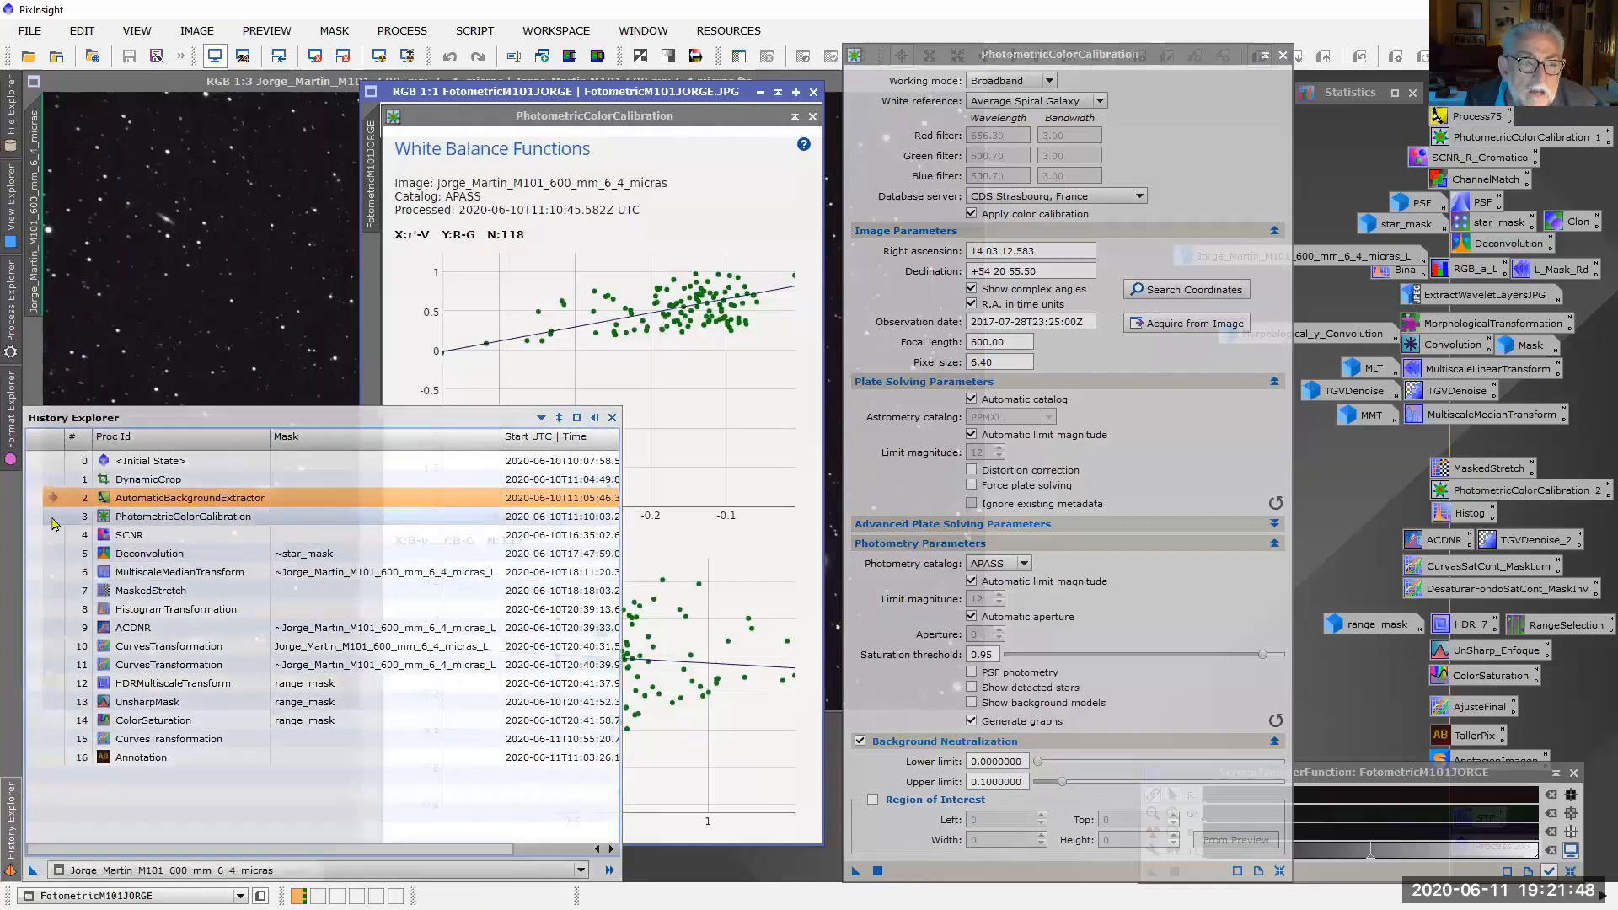
pyautogui.click(54, 522)
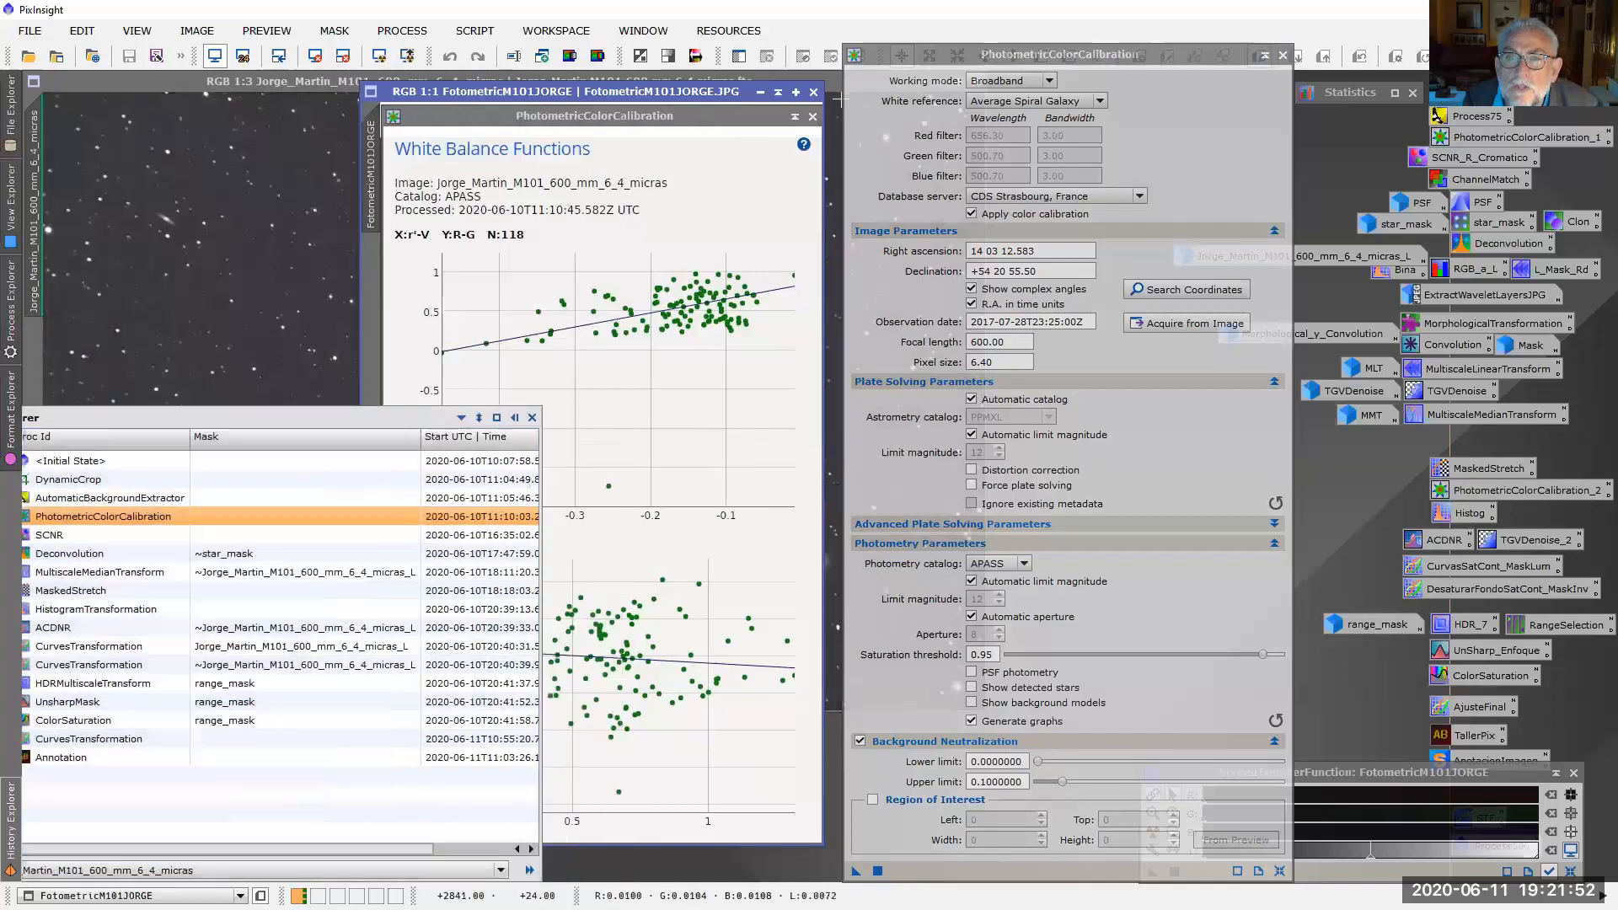
pyautogui.click(759, 96)
pyautogui.click(1264, 55)
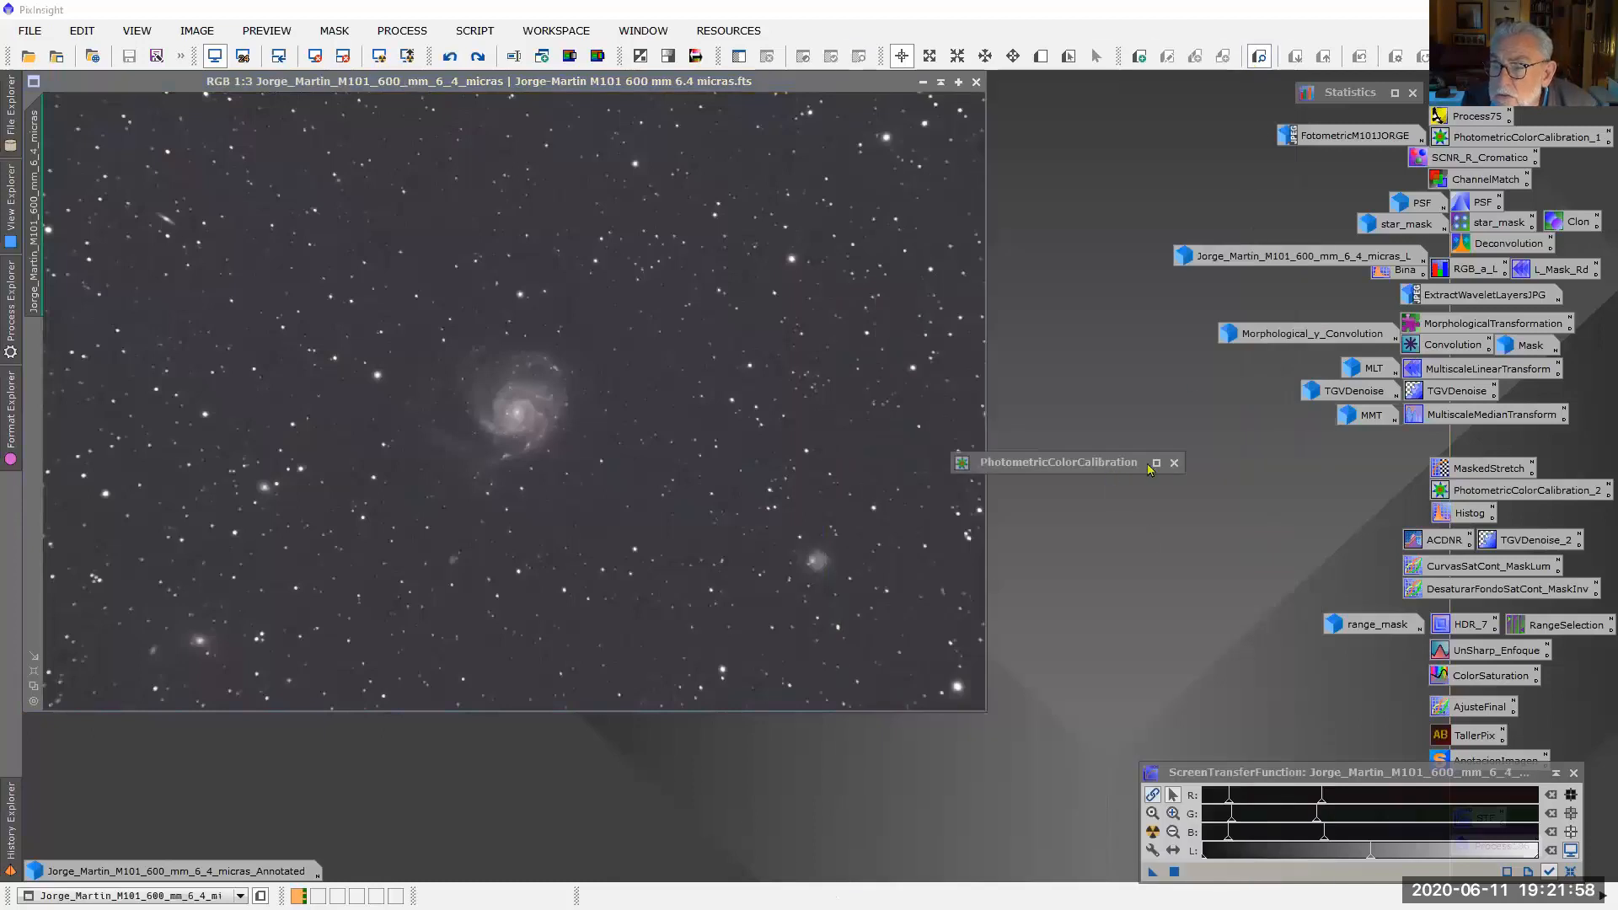
pyautogui.click(1174, 463)
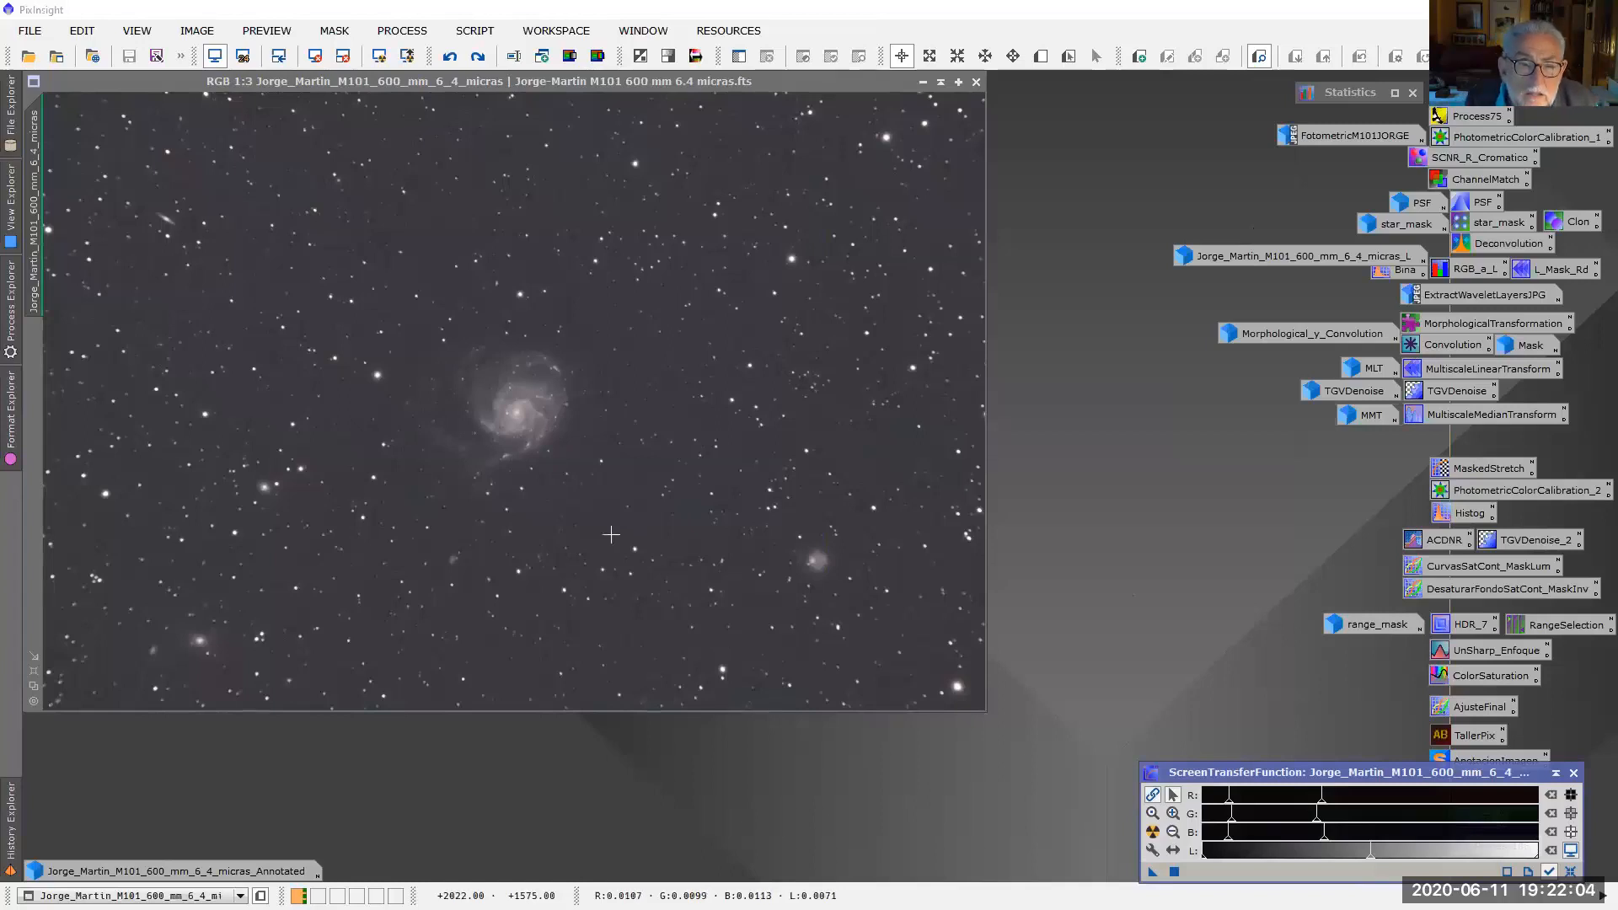
# Step: Compare the image with Undo and Redo, then darken the displayed midtones slightly
pyautogui.click(452, 57)
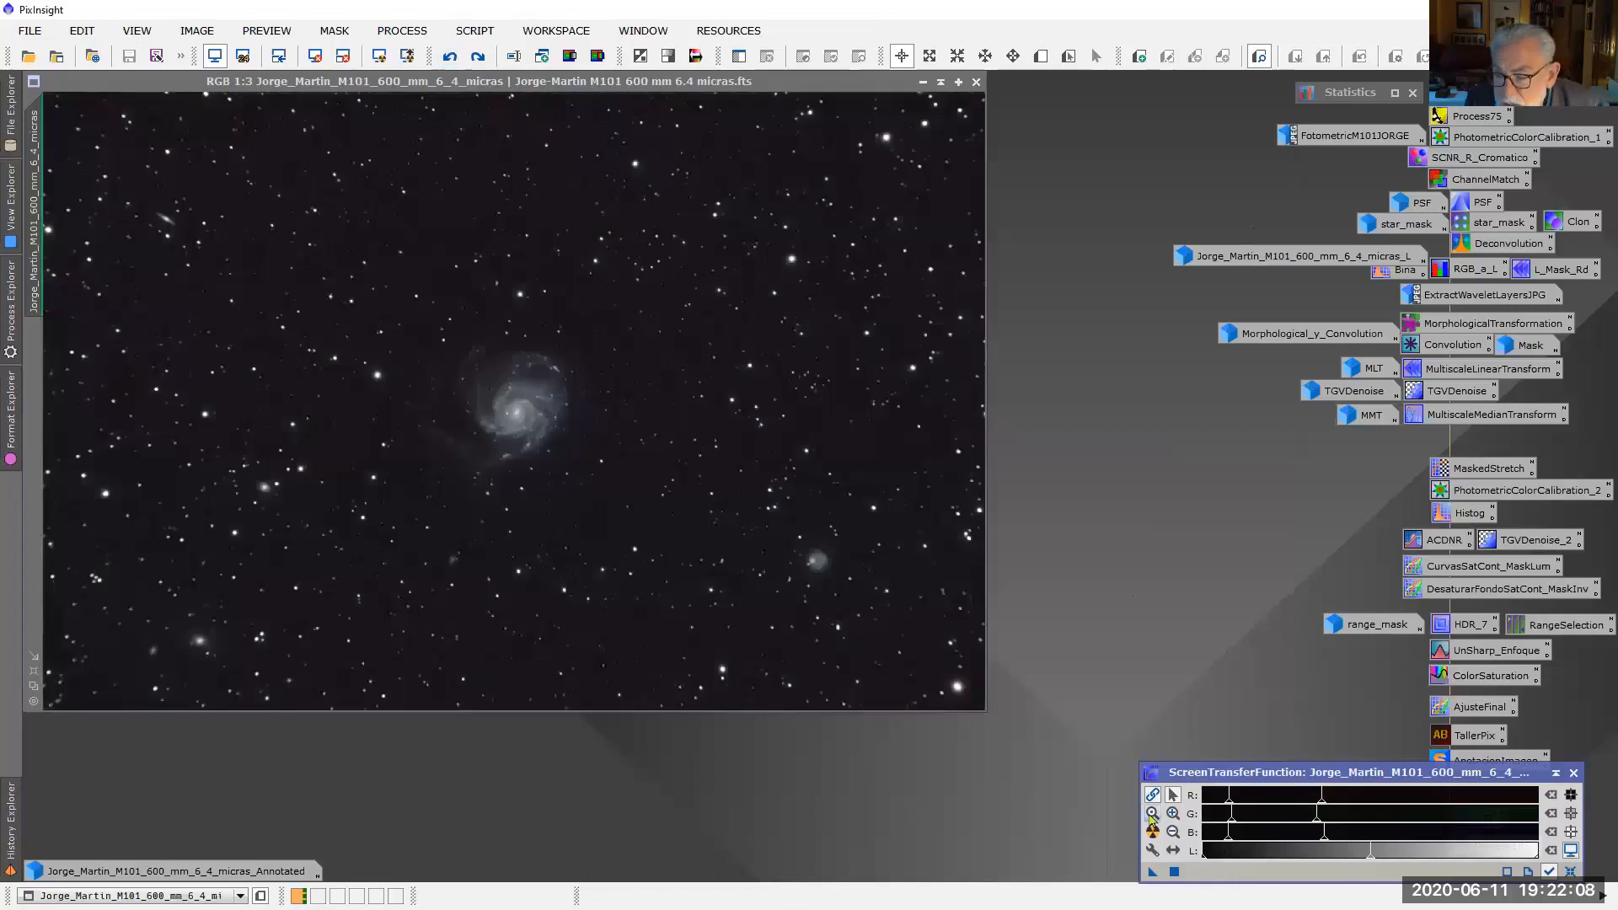
pyautogui.click(477, 57)
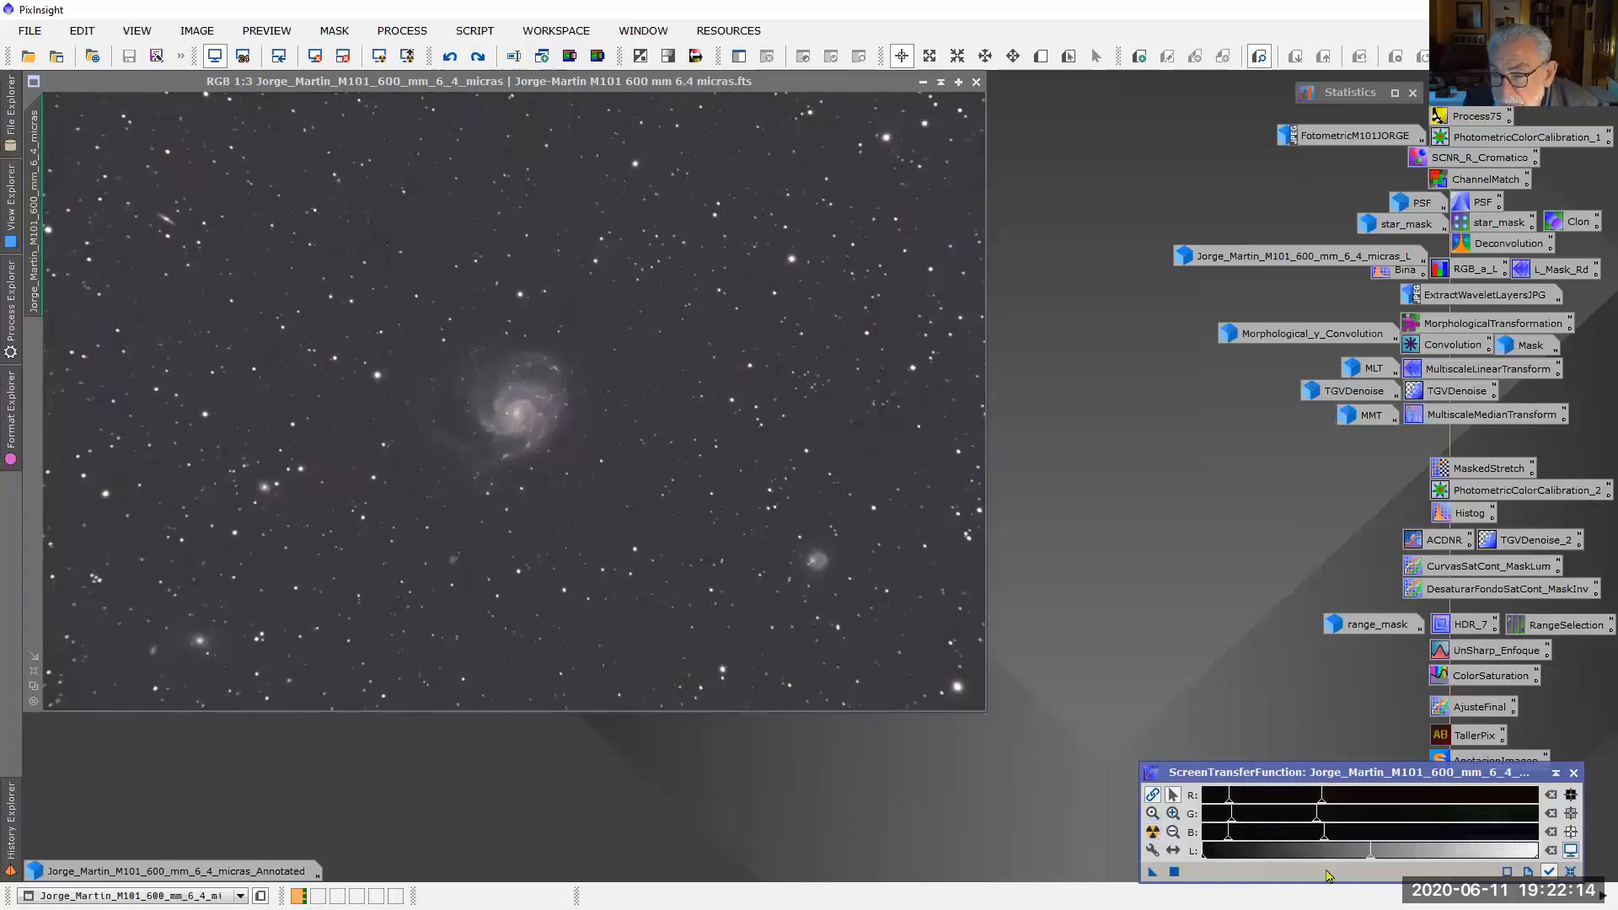
pyautogui.moveTo(1325, 845); pyautogui.dragTo(1379, 840)
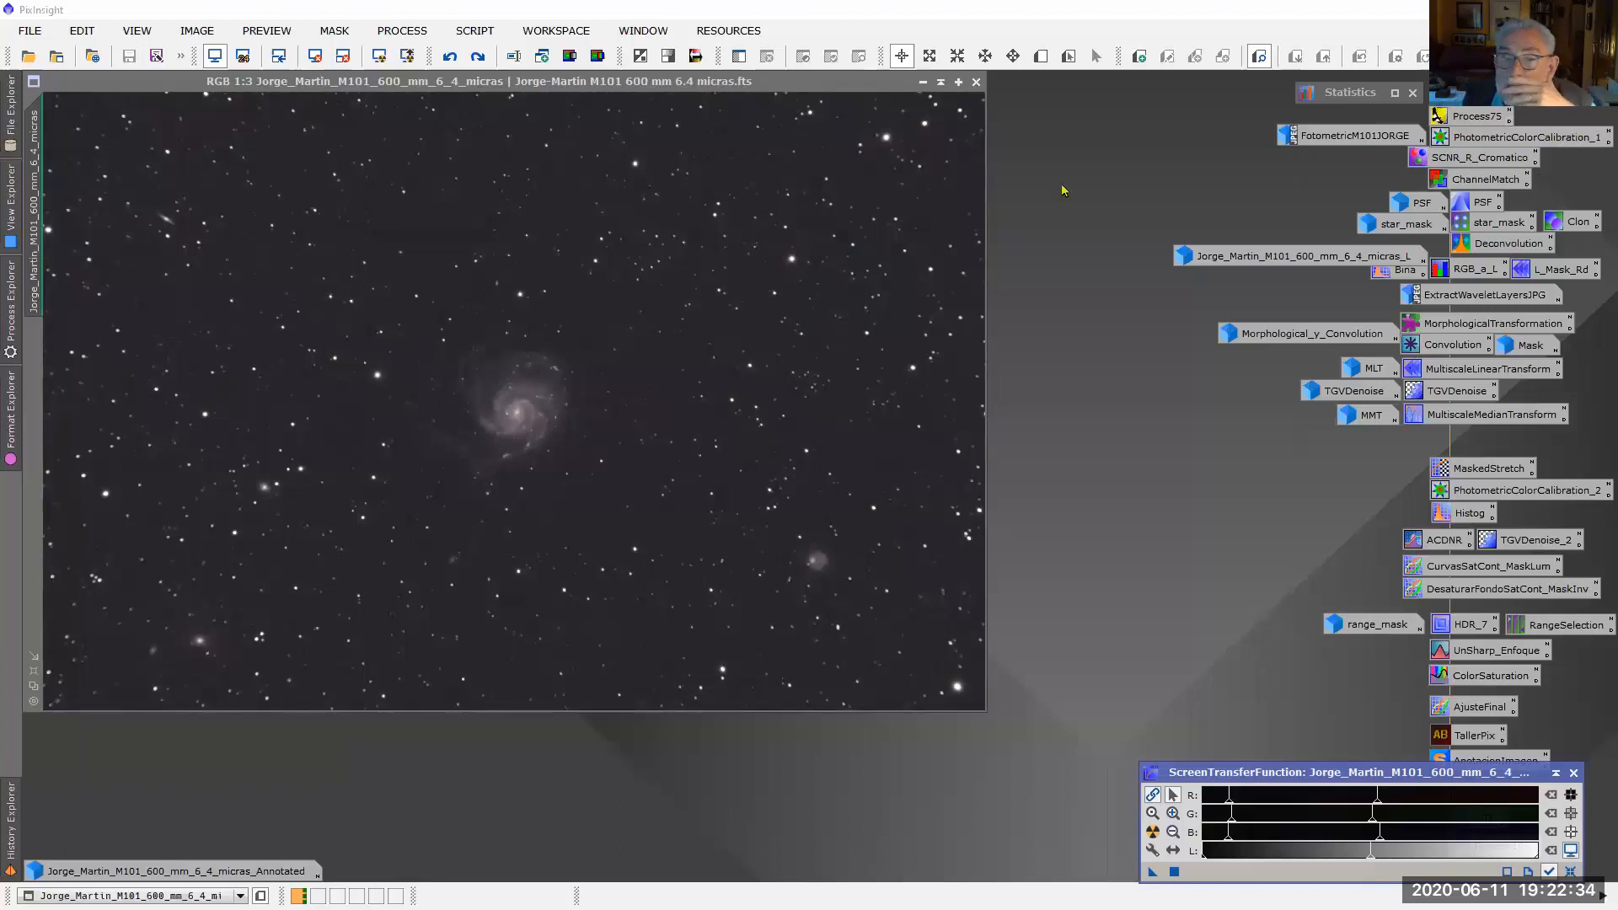
# Step: Zoom to 2:1 on the galaxy and reopen the history's SCNR settings (Green, Average Neutral, 1.00)
pyautogui.scroll(3, 740, 325)
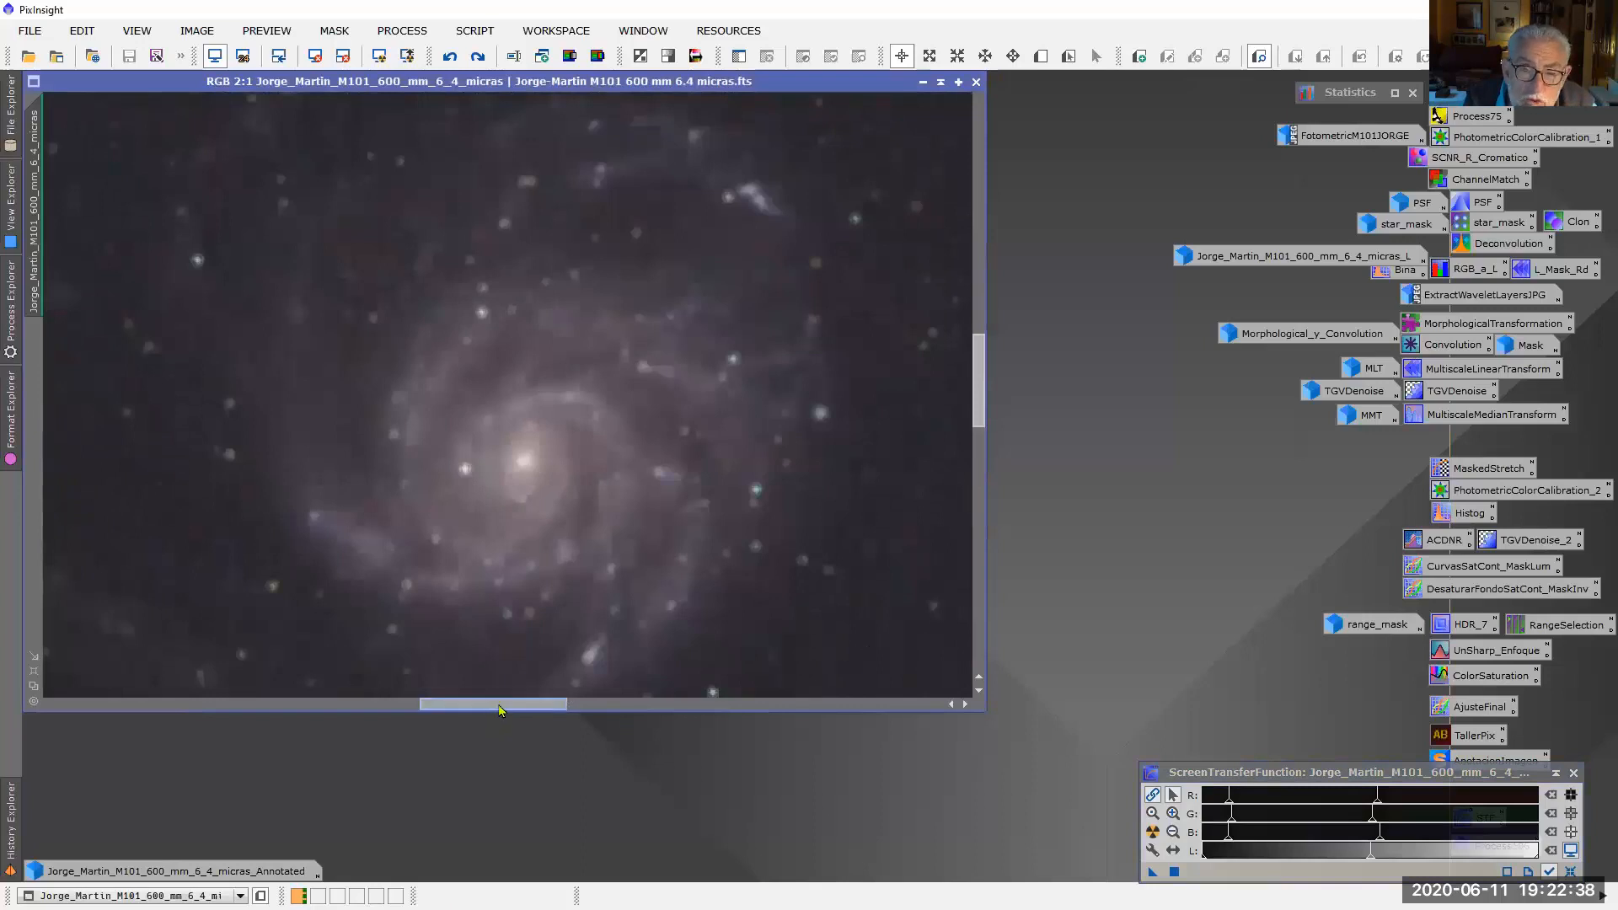
pyautogui.moveTo(501, 707)
pyautogui.mouseDown()
pyautogui.moveTo(483, 706)
pyautogui.moveTo(499, 705)
pyautogui.mouseUp()
pyautogui.scroll(-1, 642, 560)
pyautogui.scroll(2, 642, 560)
pyautogui.scroll(-1, 642, 560)
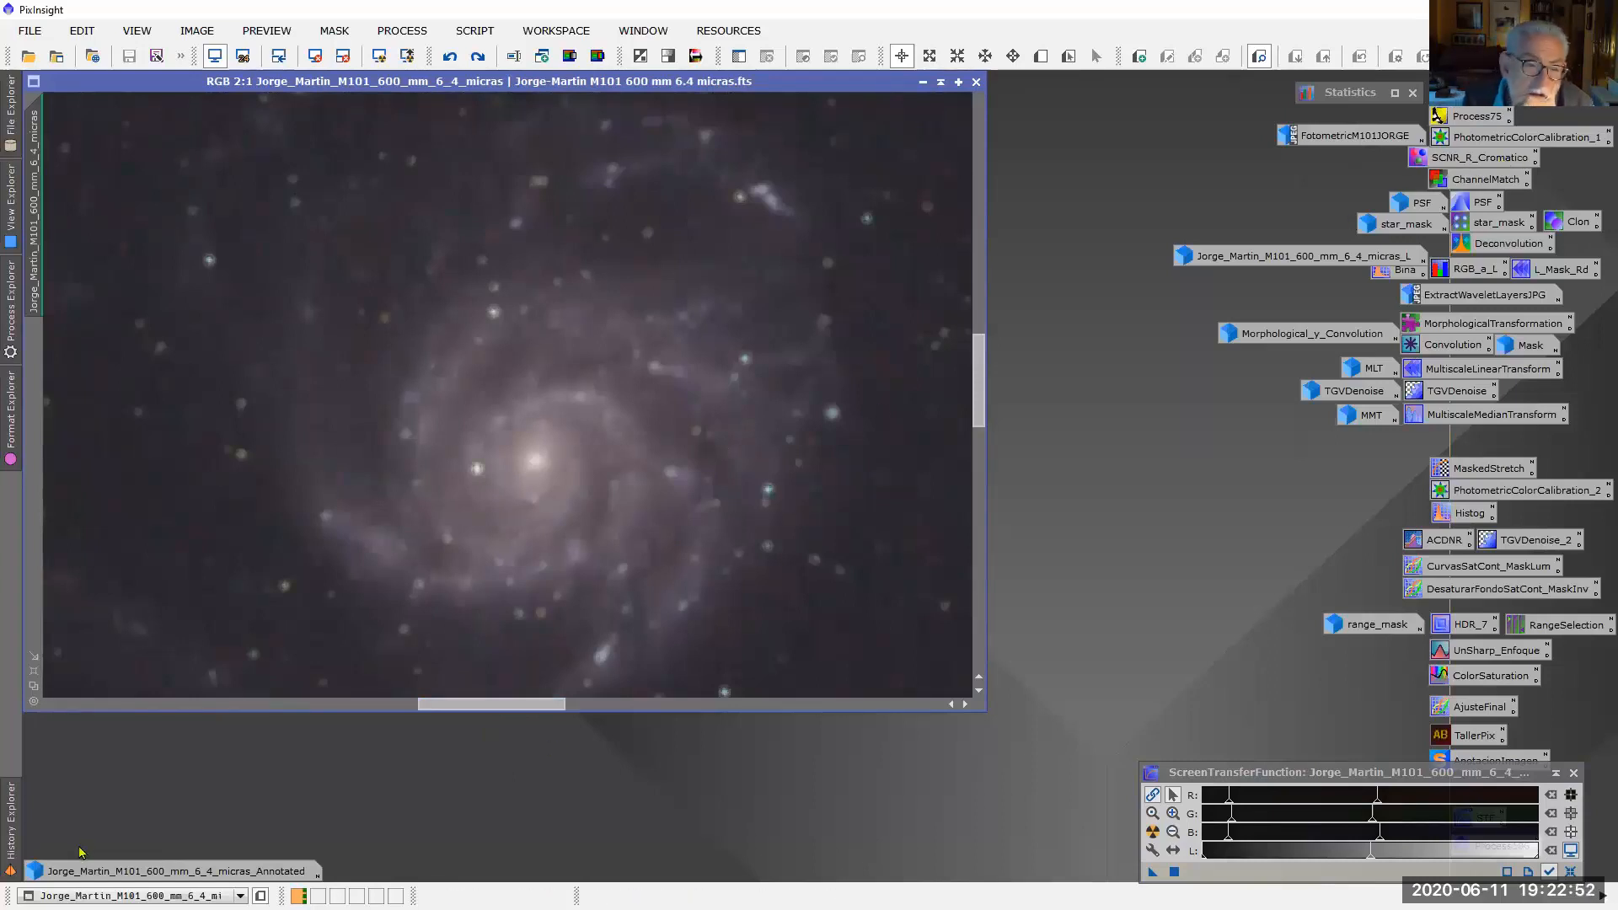
pyautogui.click(12, 843)
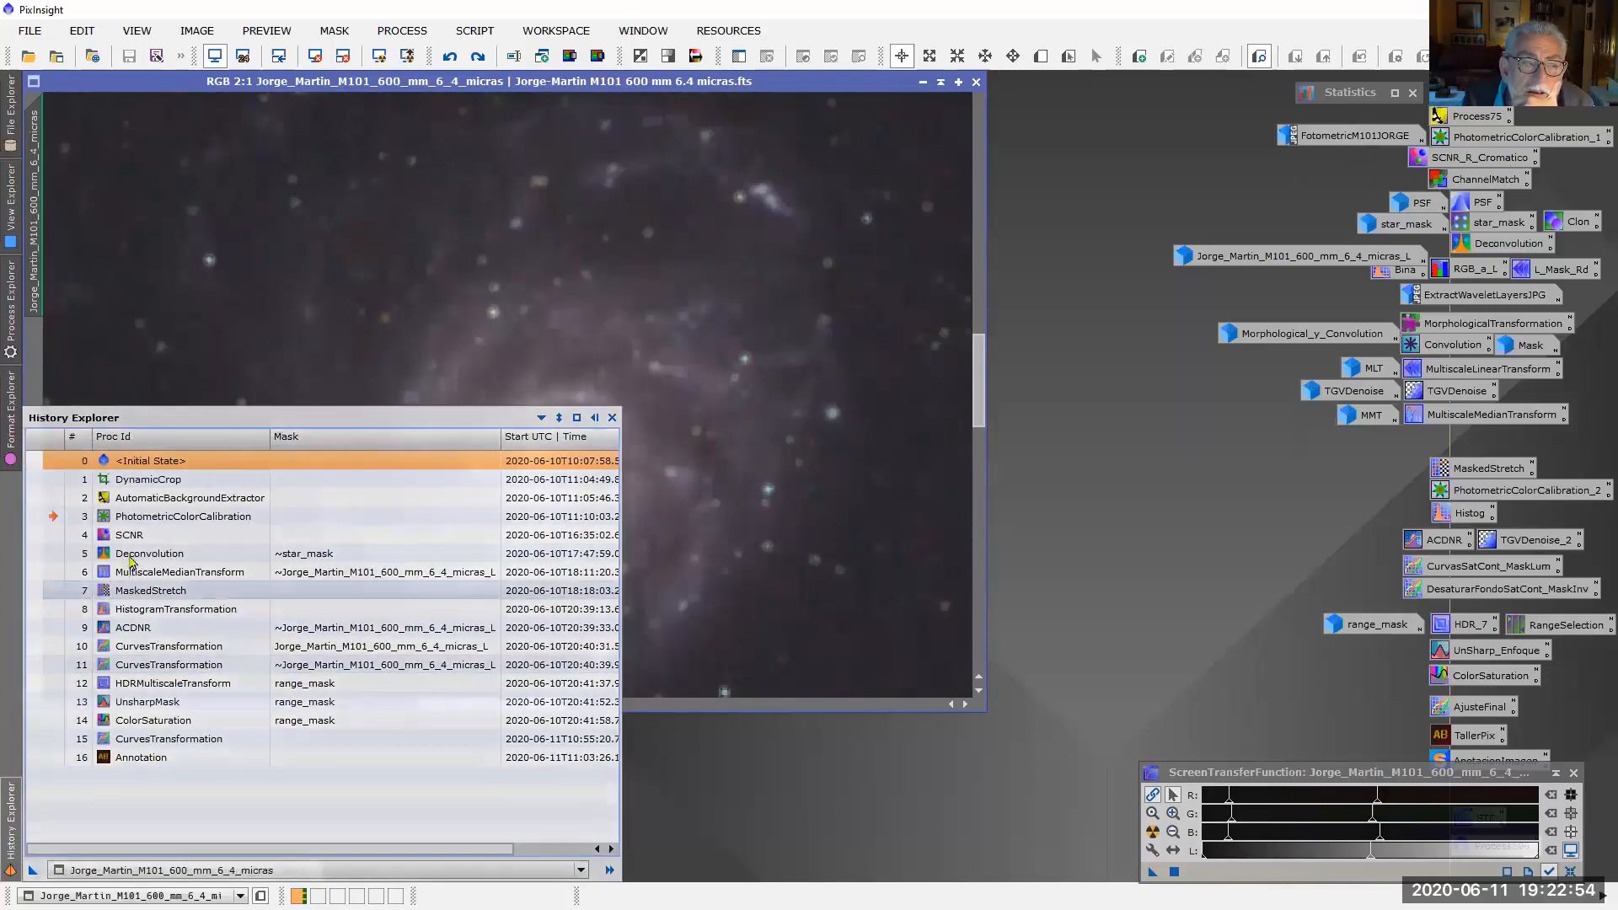
pyautogui.doubleClick(161, 536)
pyautogui.moveTo(1306, 606); pyautogui.dragTo(1116, 456)
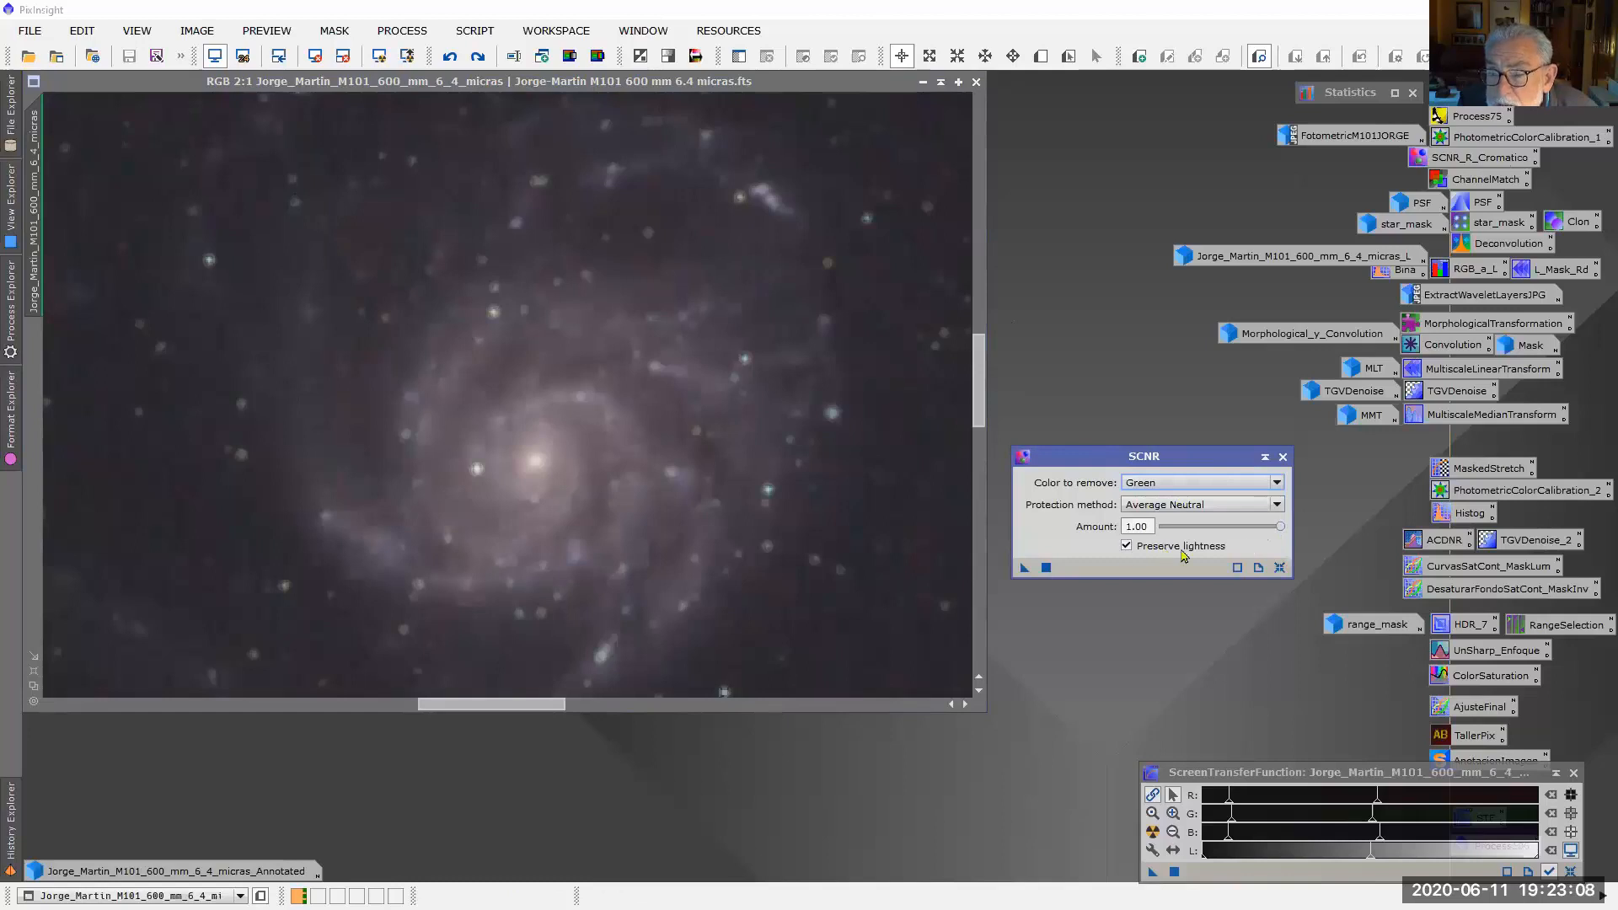
# Step: Try an SCNR amount of 0.60, keeping Green as the colour to remove
pyautogui.moveTo(1280, 528); pyautogui.dragTo(1236, 532)
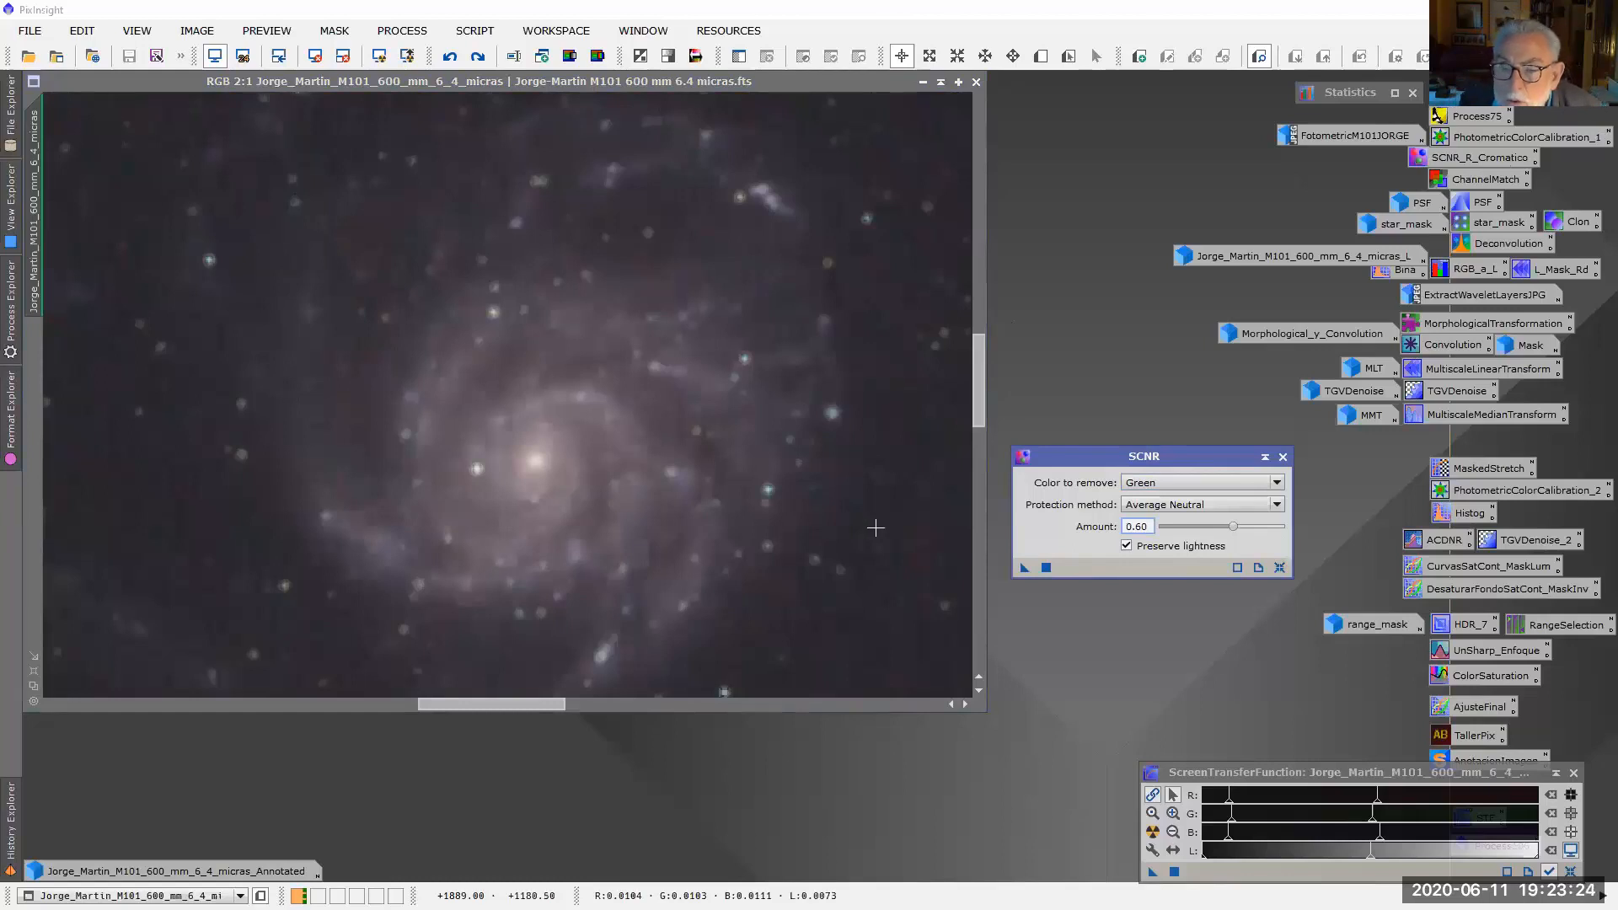
pyautogui.click(1280, 484)
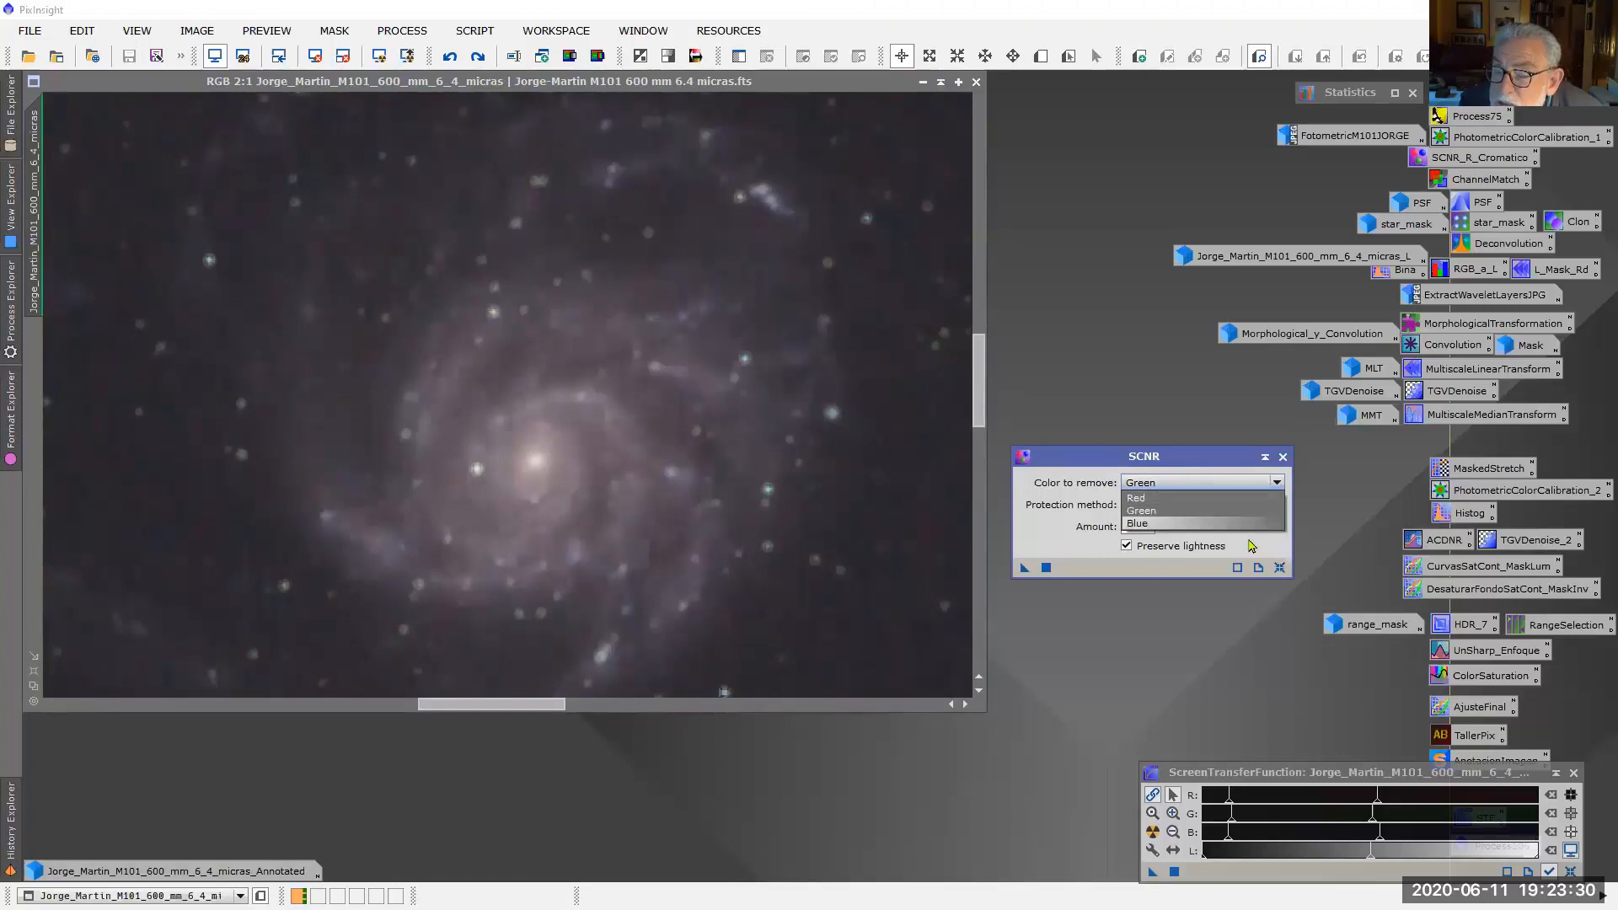
pyautogui.click(1279, 484)
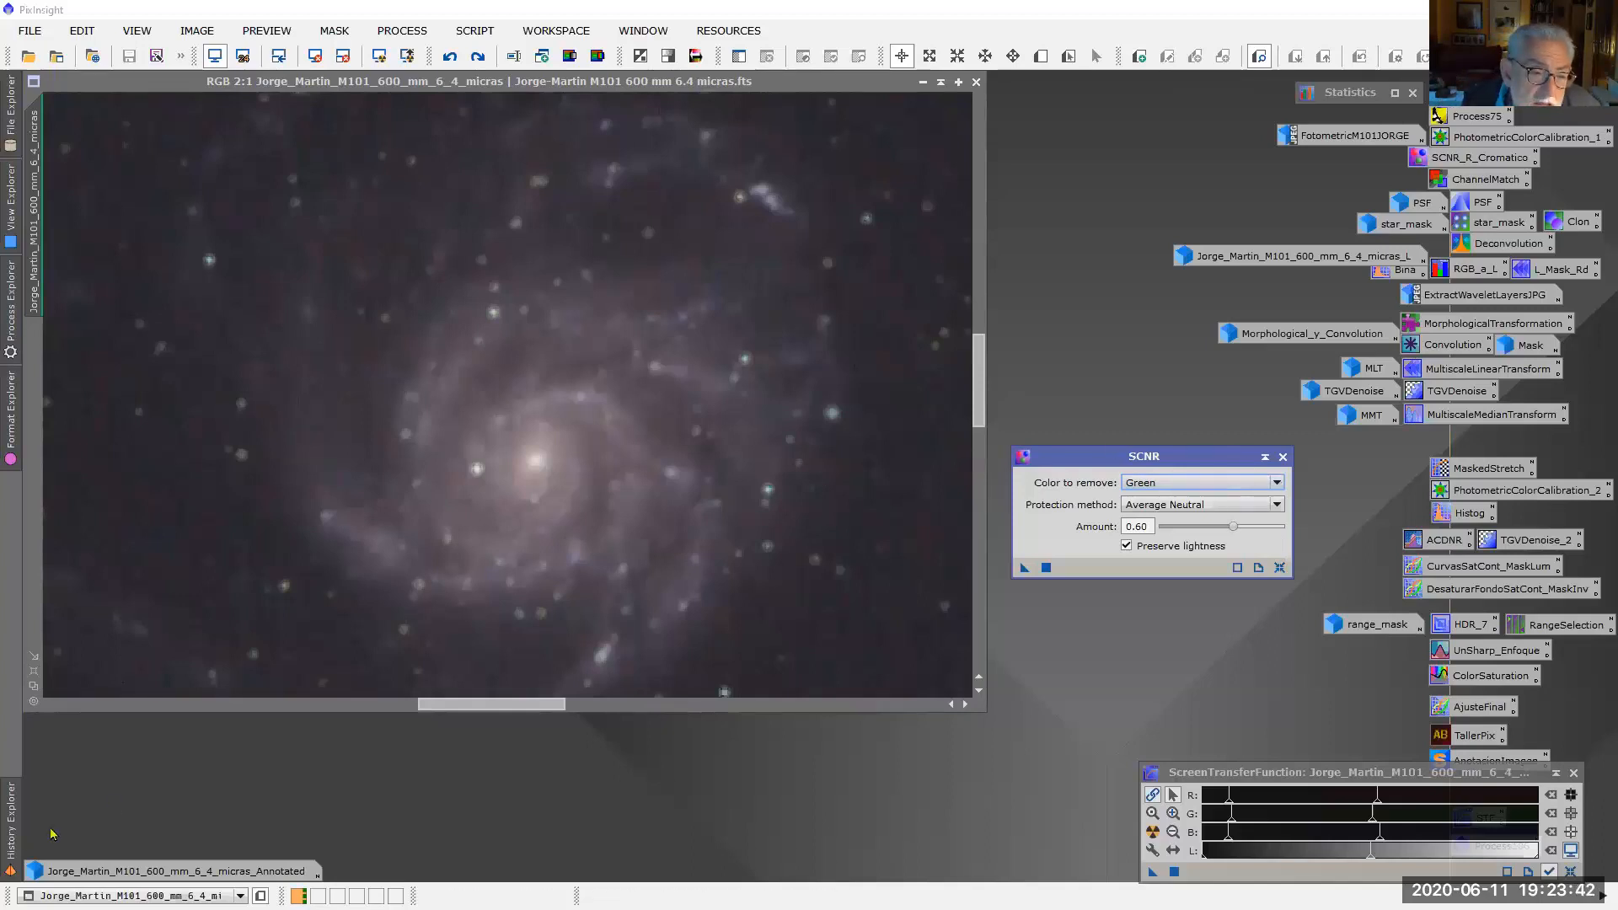
# Step: Move the image forward to its SCNR history step and close the SCNR settings
pyautogui.click(9, 833)
pyautogui.click(51, 536)
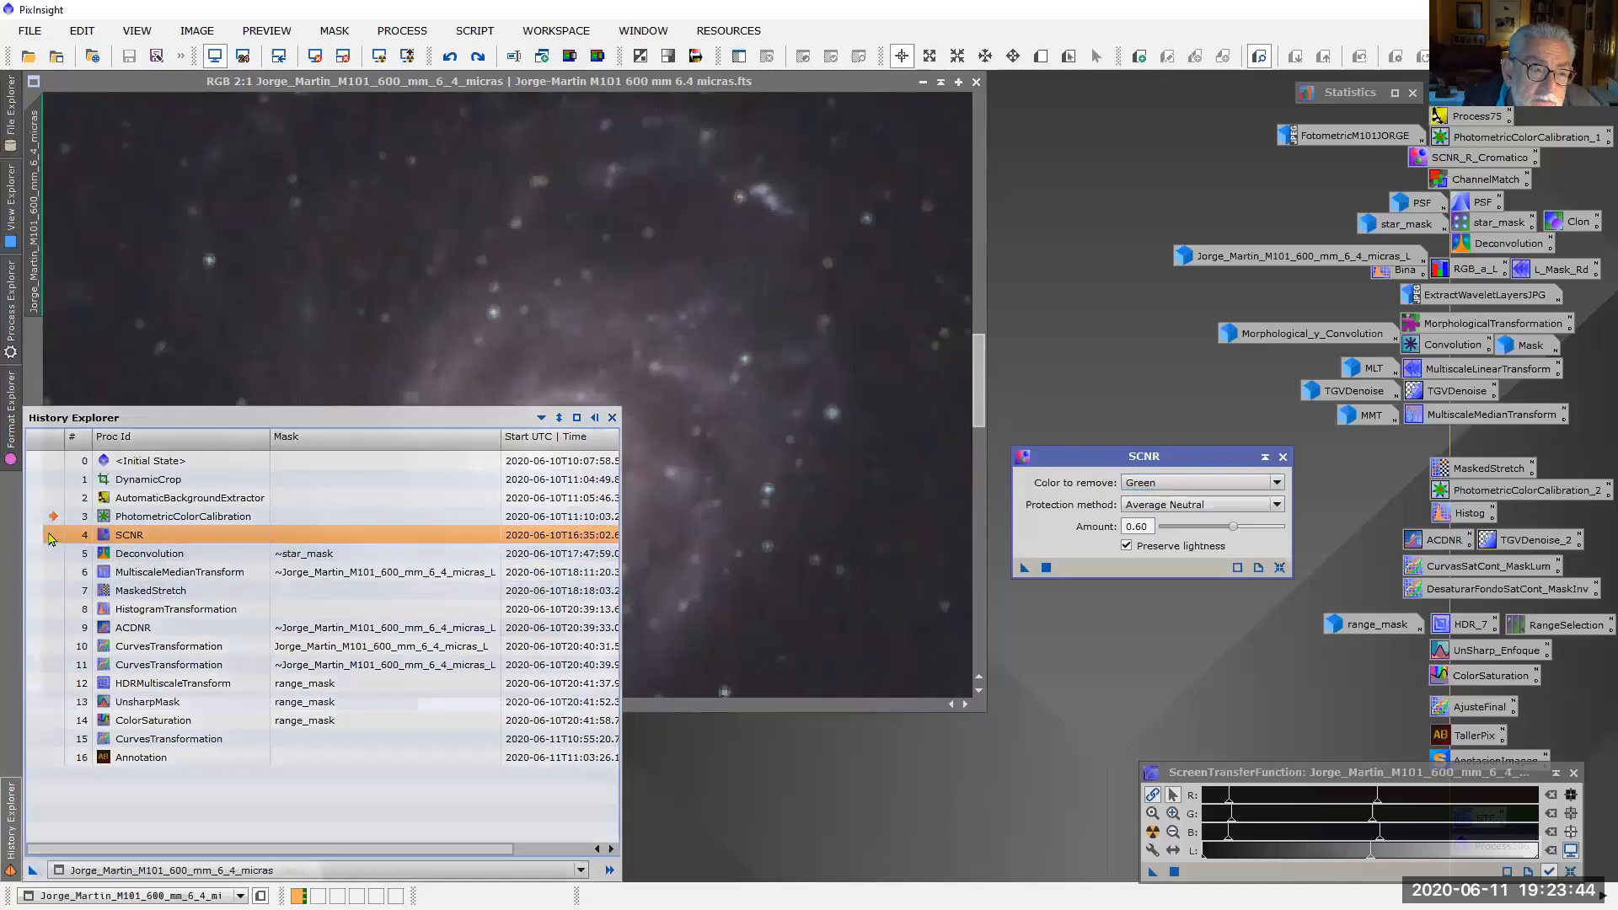
pyautogui.doubleClick(49, 535)
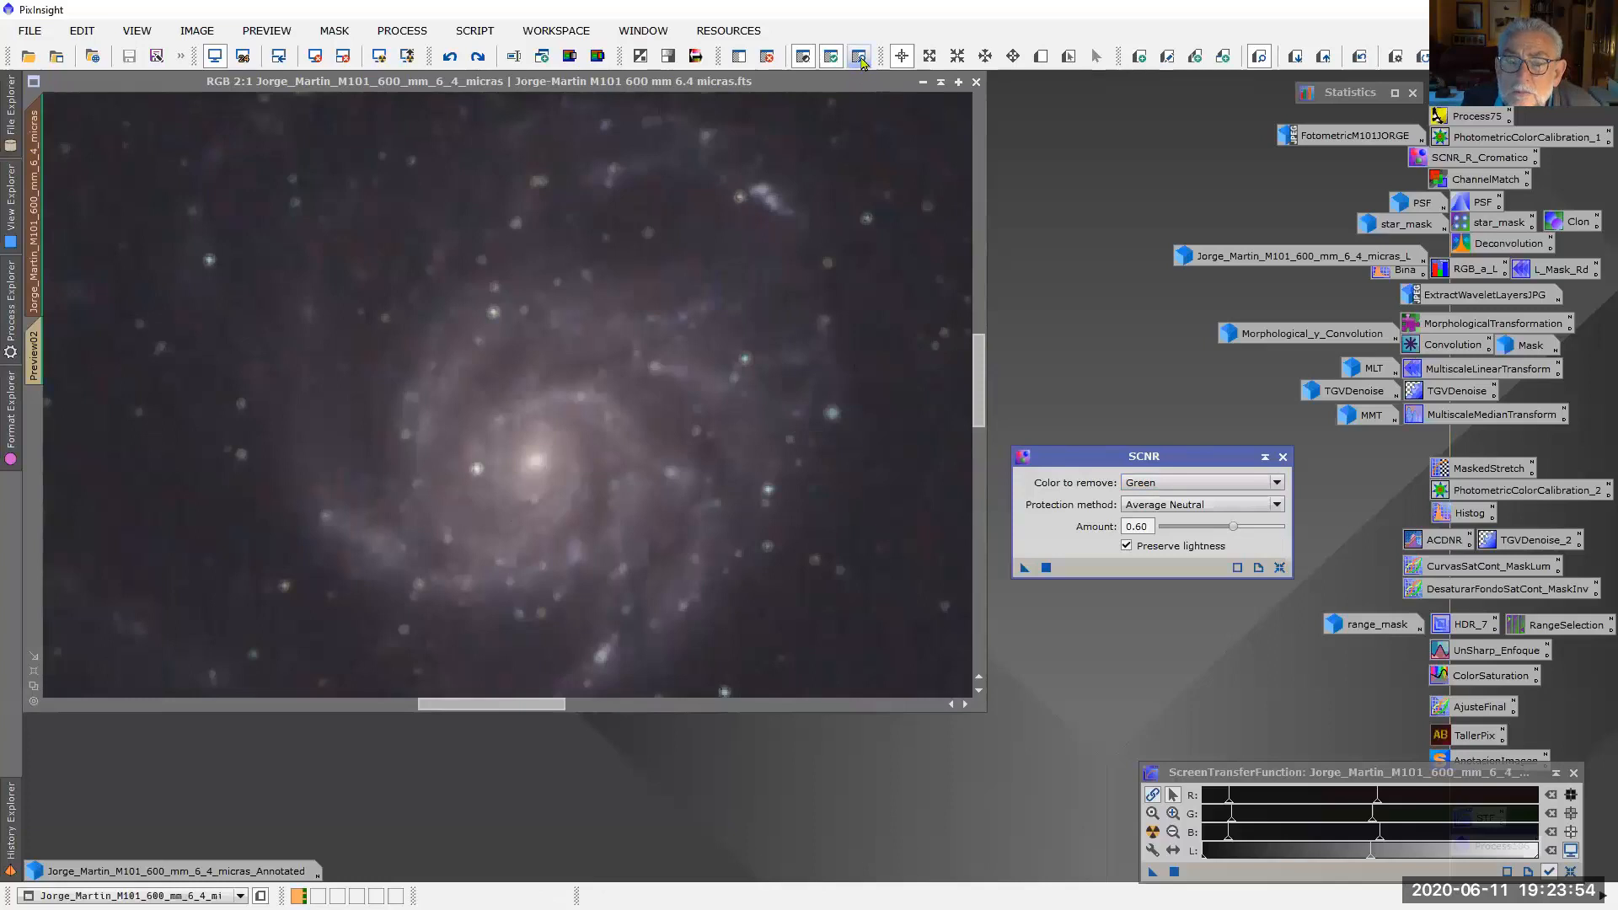
pyautogui.click(1283, 457)
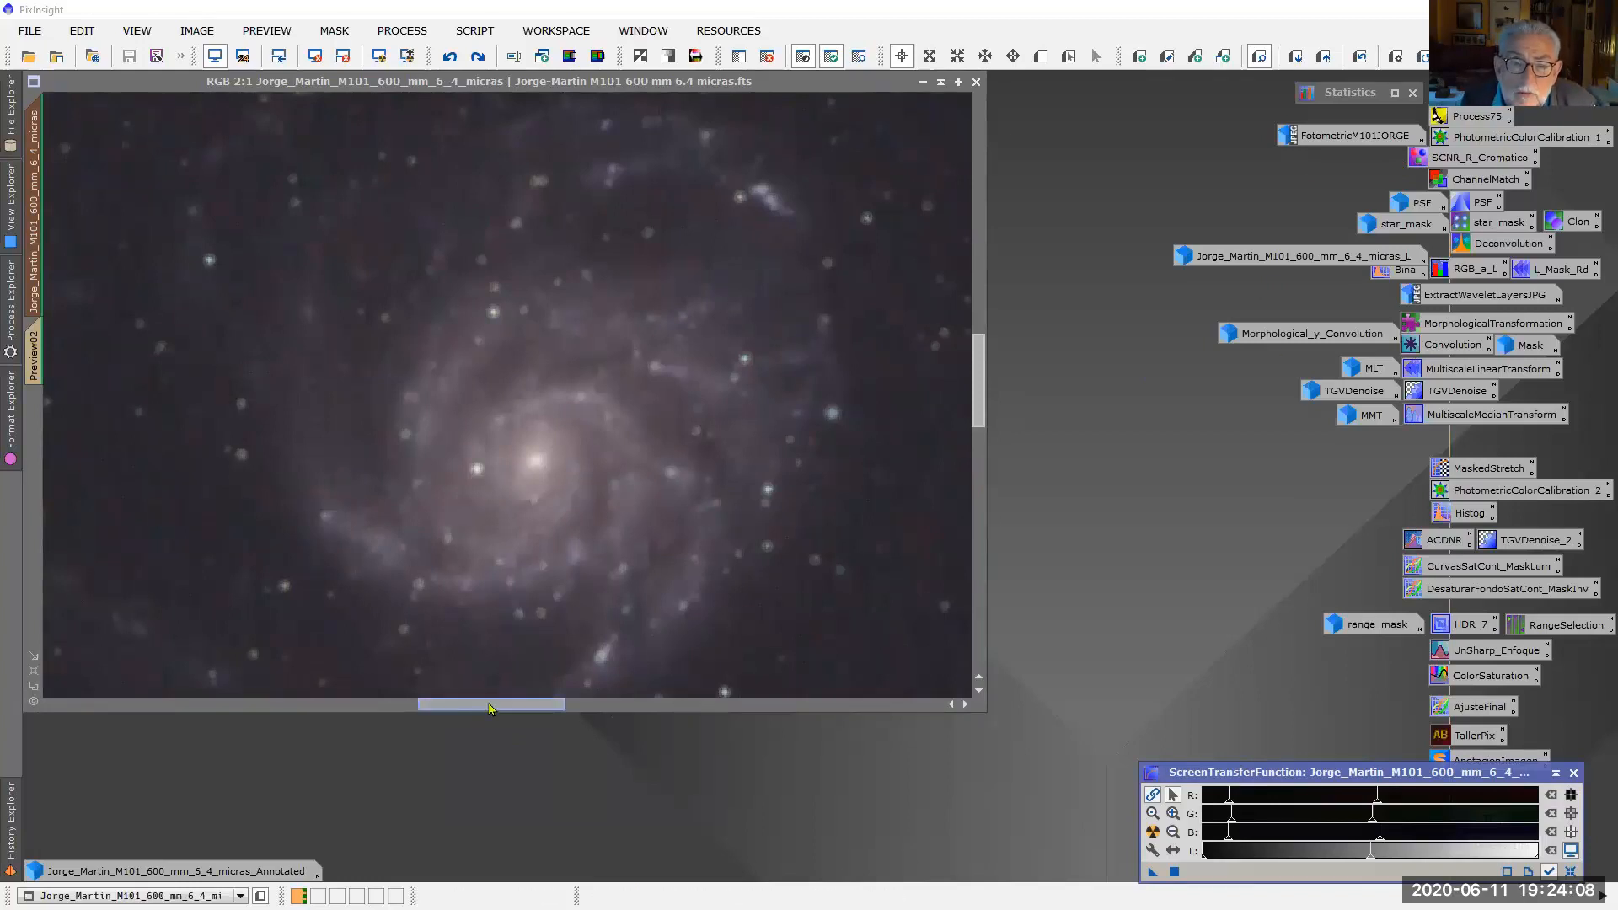
# Step: Define Preview021 around the central group of stars and view it at 3:1 zoom
pyautogui.moveTo(497, 711); pyautogui.dragTo(876, 737)
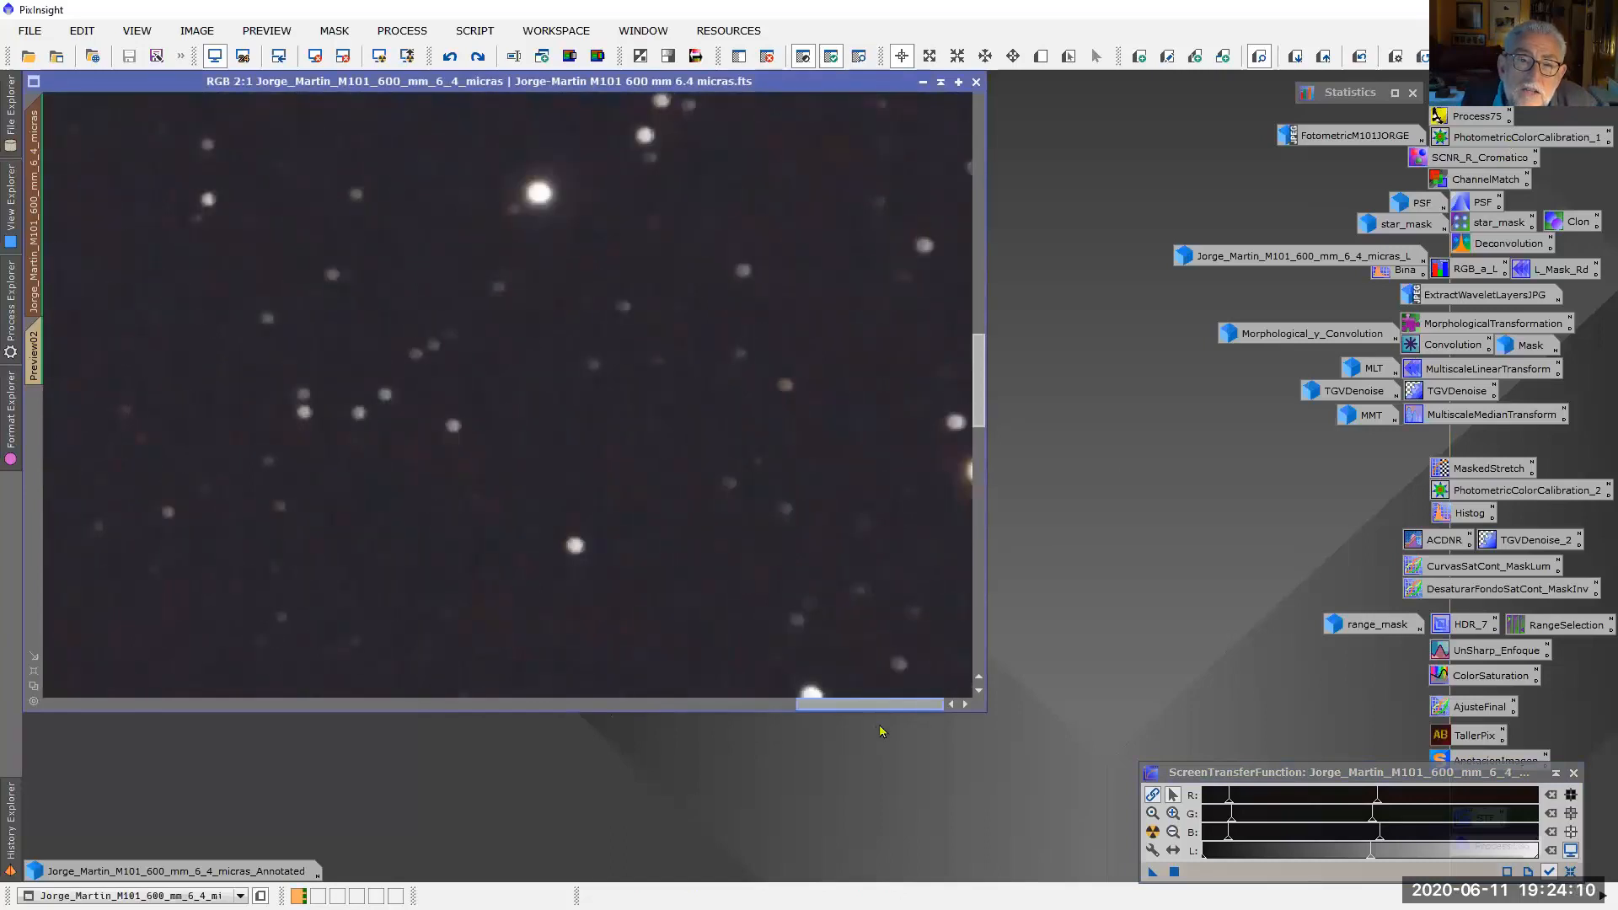
pyautogui.moveTo(980, 389); pyautogui.dragTo(980, 320)
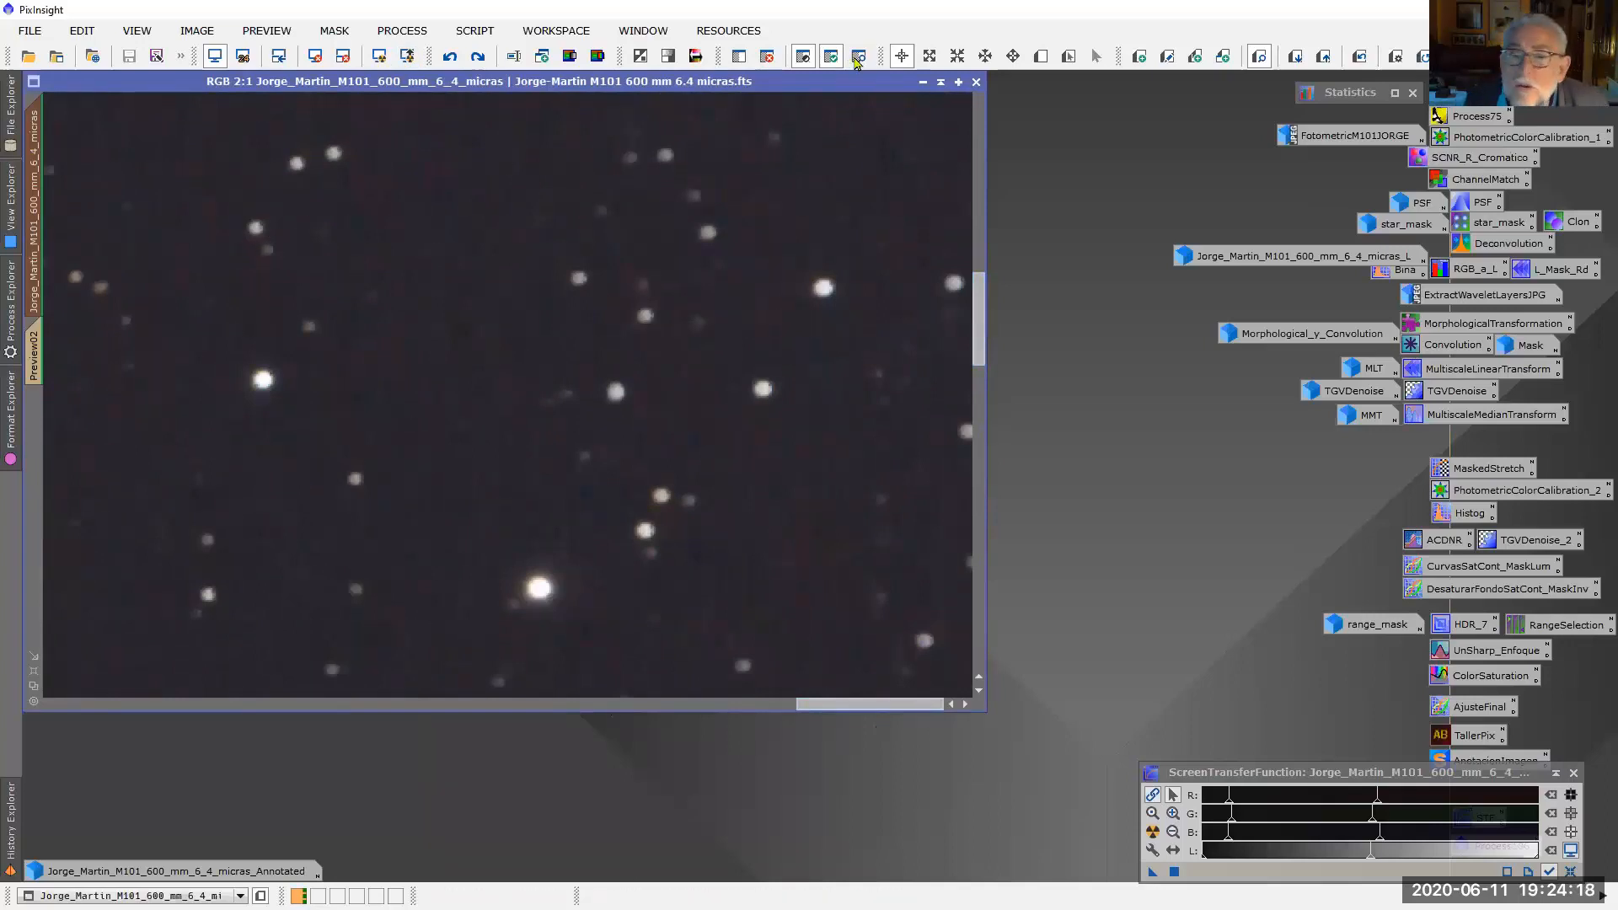
pyautogui.click(1041, 55)
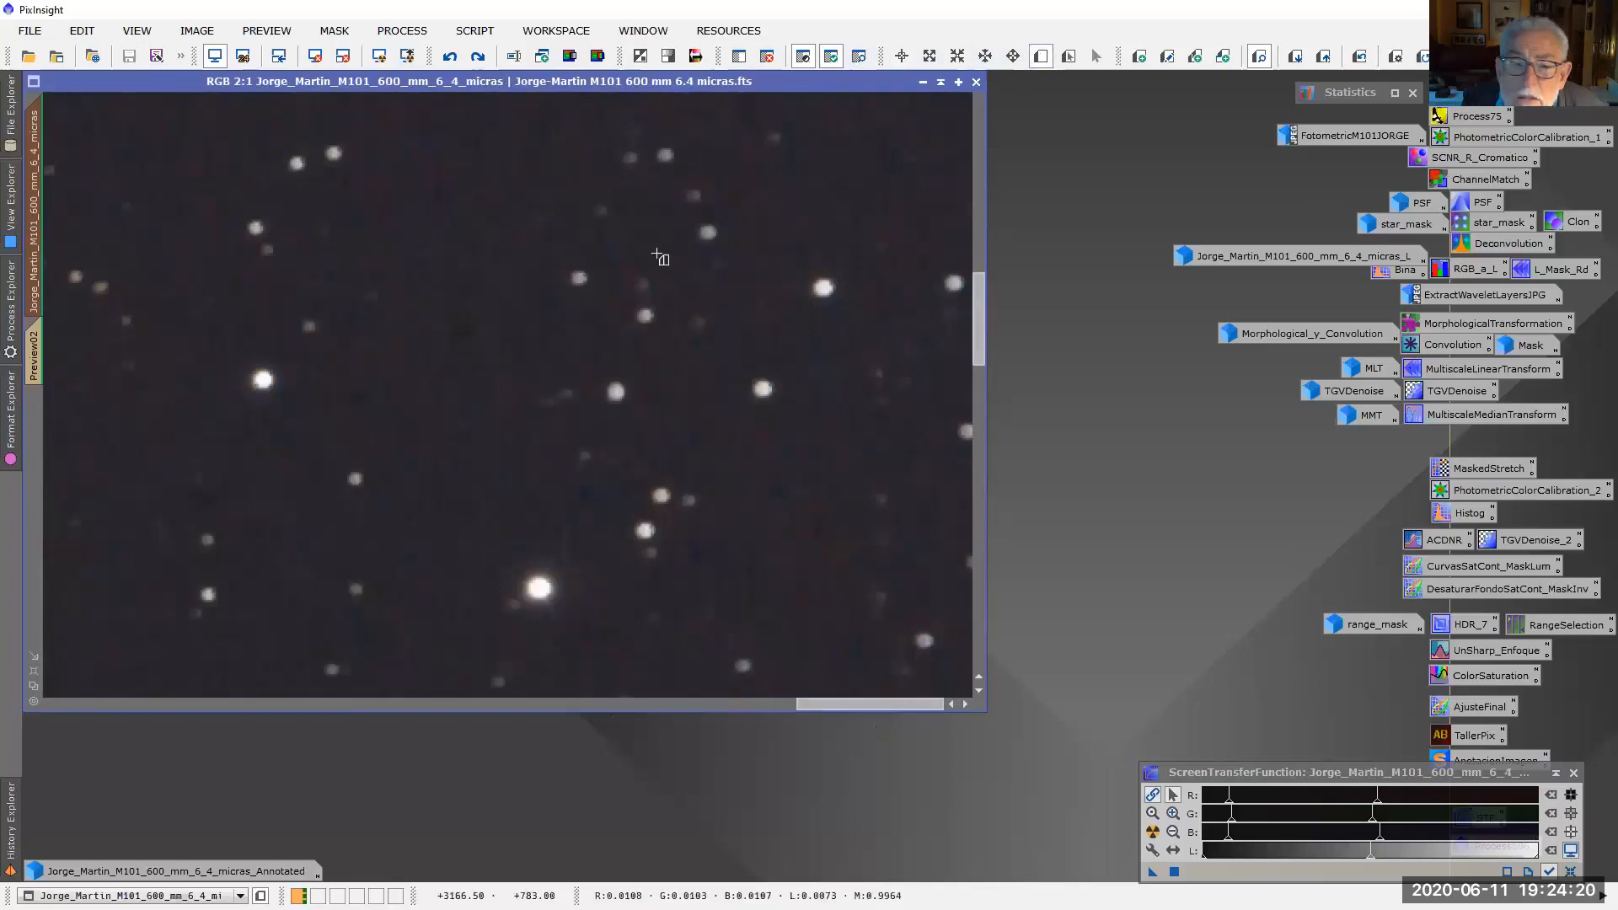
pyautogui.moveTo(455, 288); pyautogui.dragTo(846, 668)
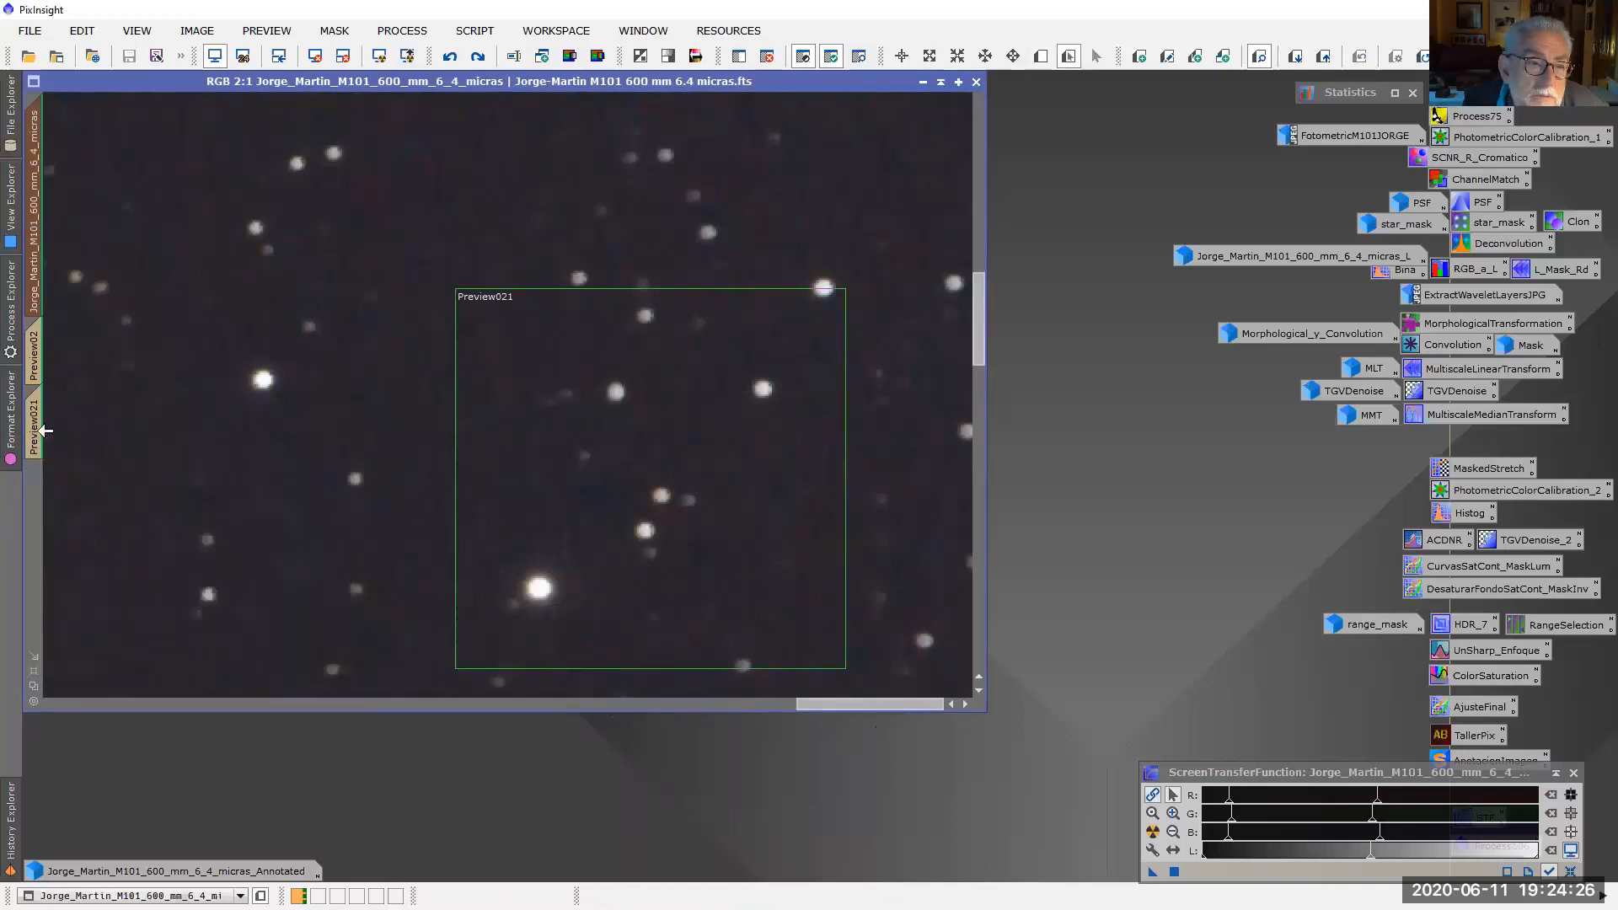
pyautogui.click(37, 434)
pyautogui.scroll(-2, 722, 441)
pyautogui.scroll(4, 730, 440)
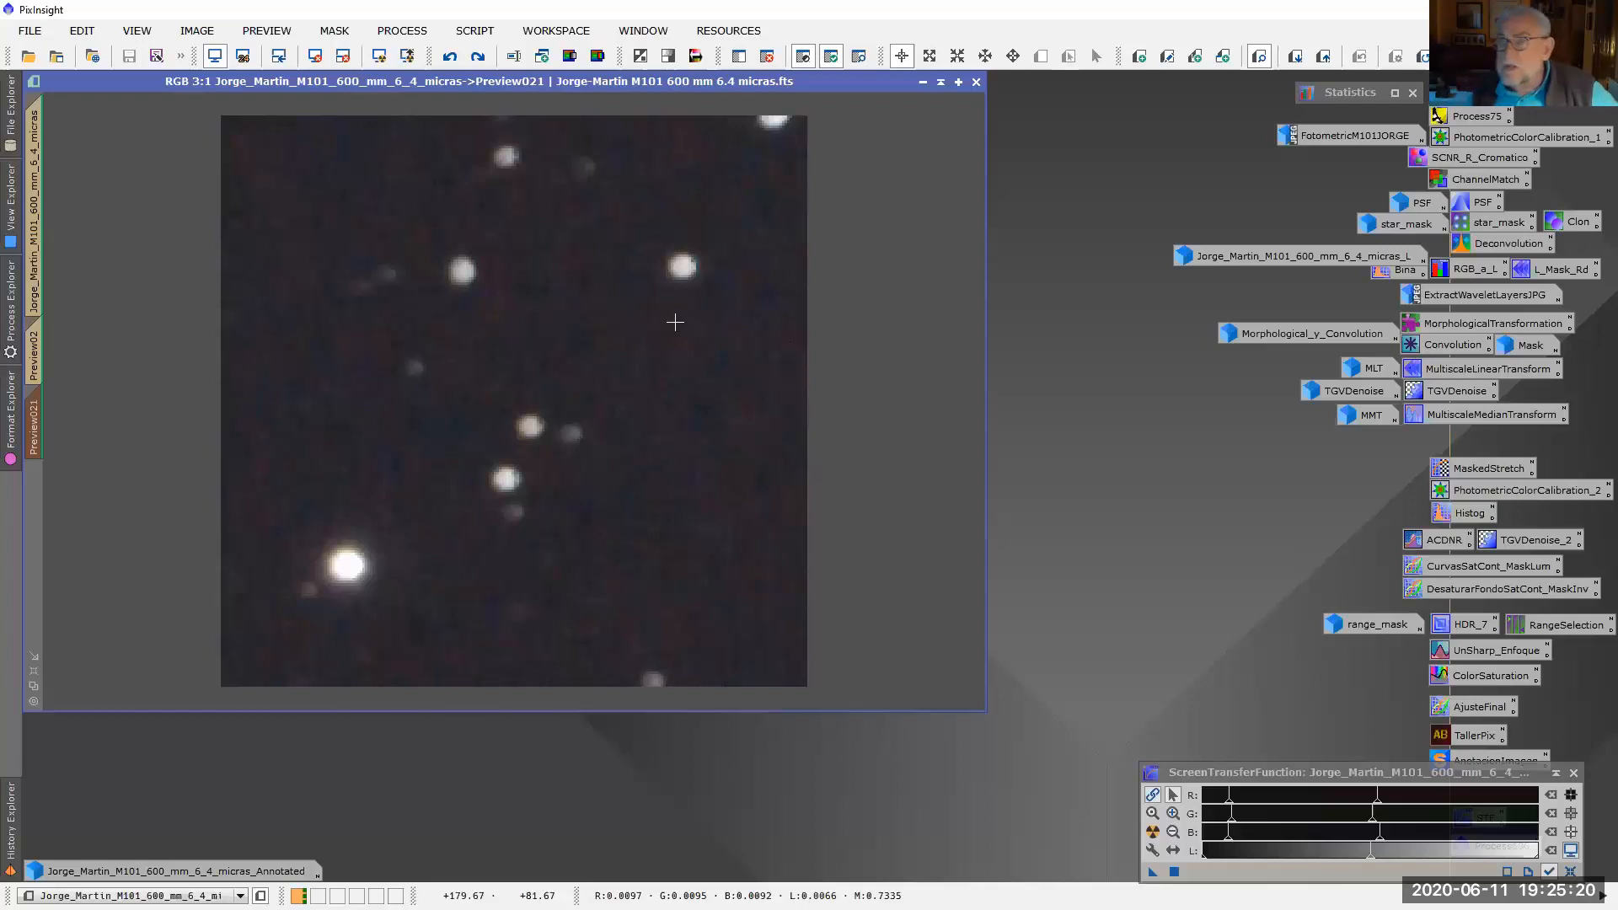
# Step: Test ChannelMatch's 10-pixel channel offsets on the star preview, compare before/after, then undo
pyautogui.doubleClick(1483, 182)
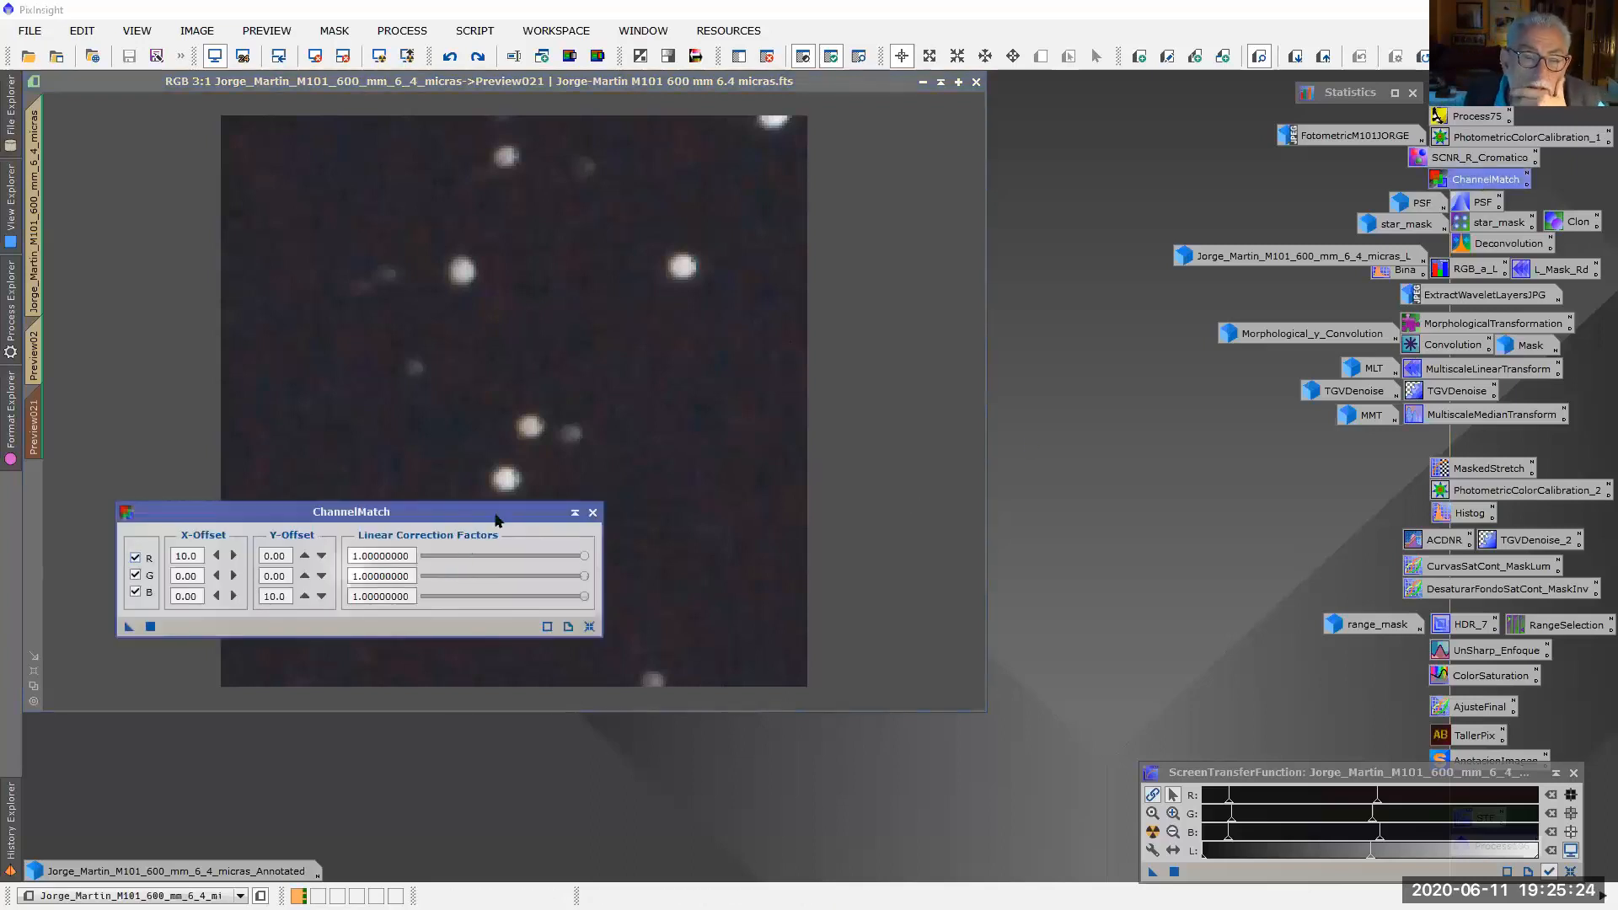
pyautogui.moveTo(433, 522); pyautogui.dragTo(1195, 466)
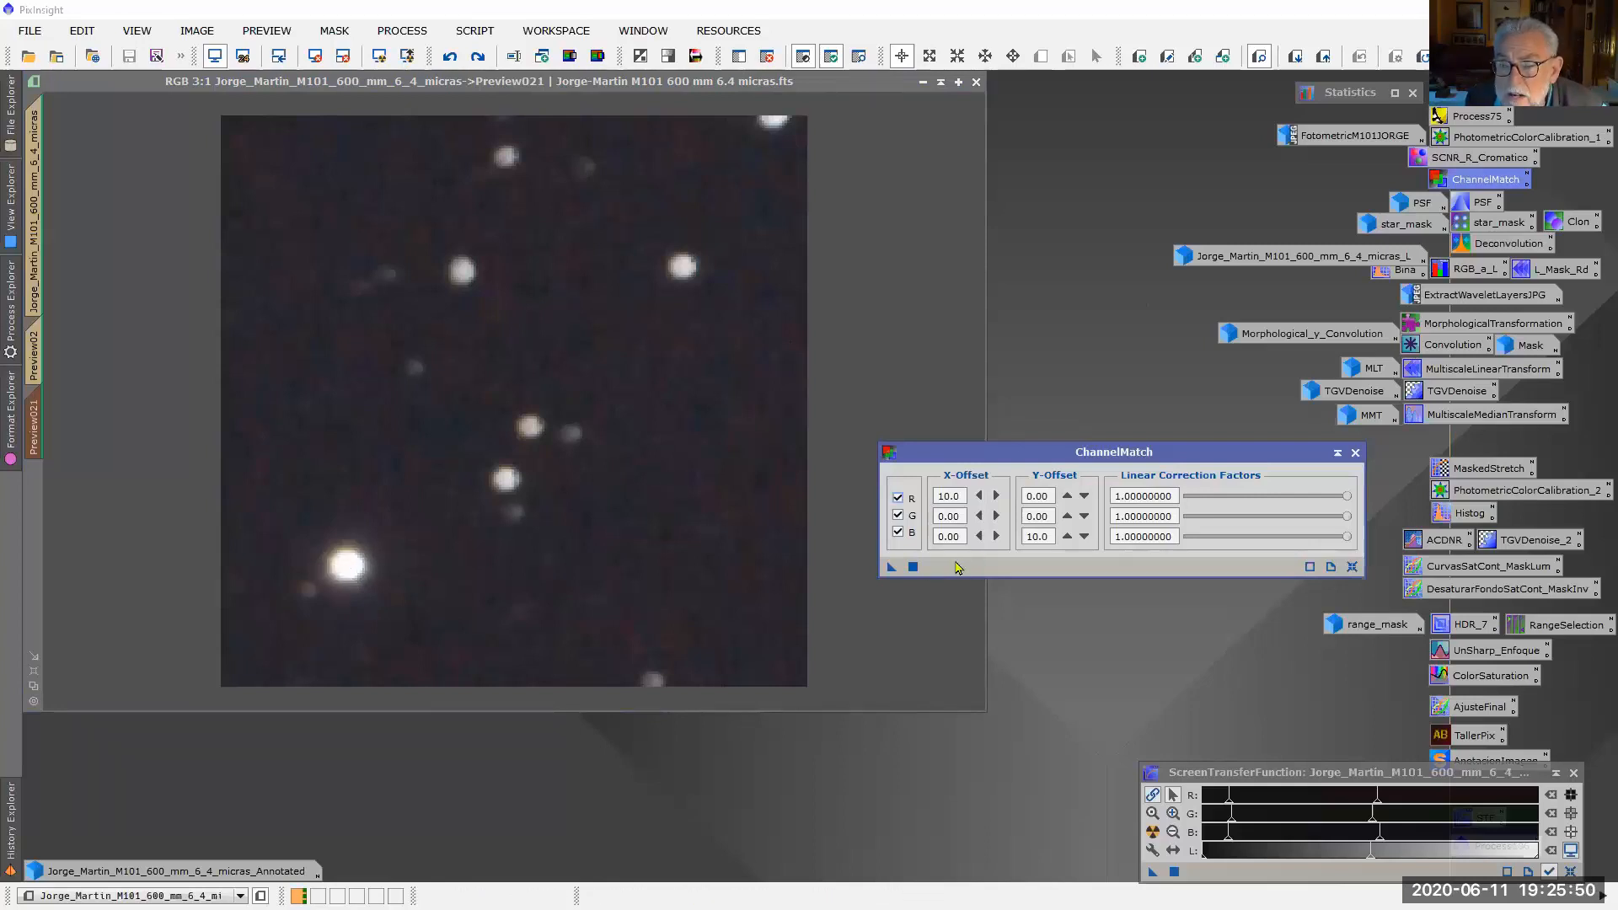
pyautogui.moveTo(892, 566); pyautogui.dragTo(690, 524)
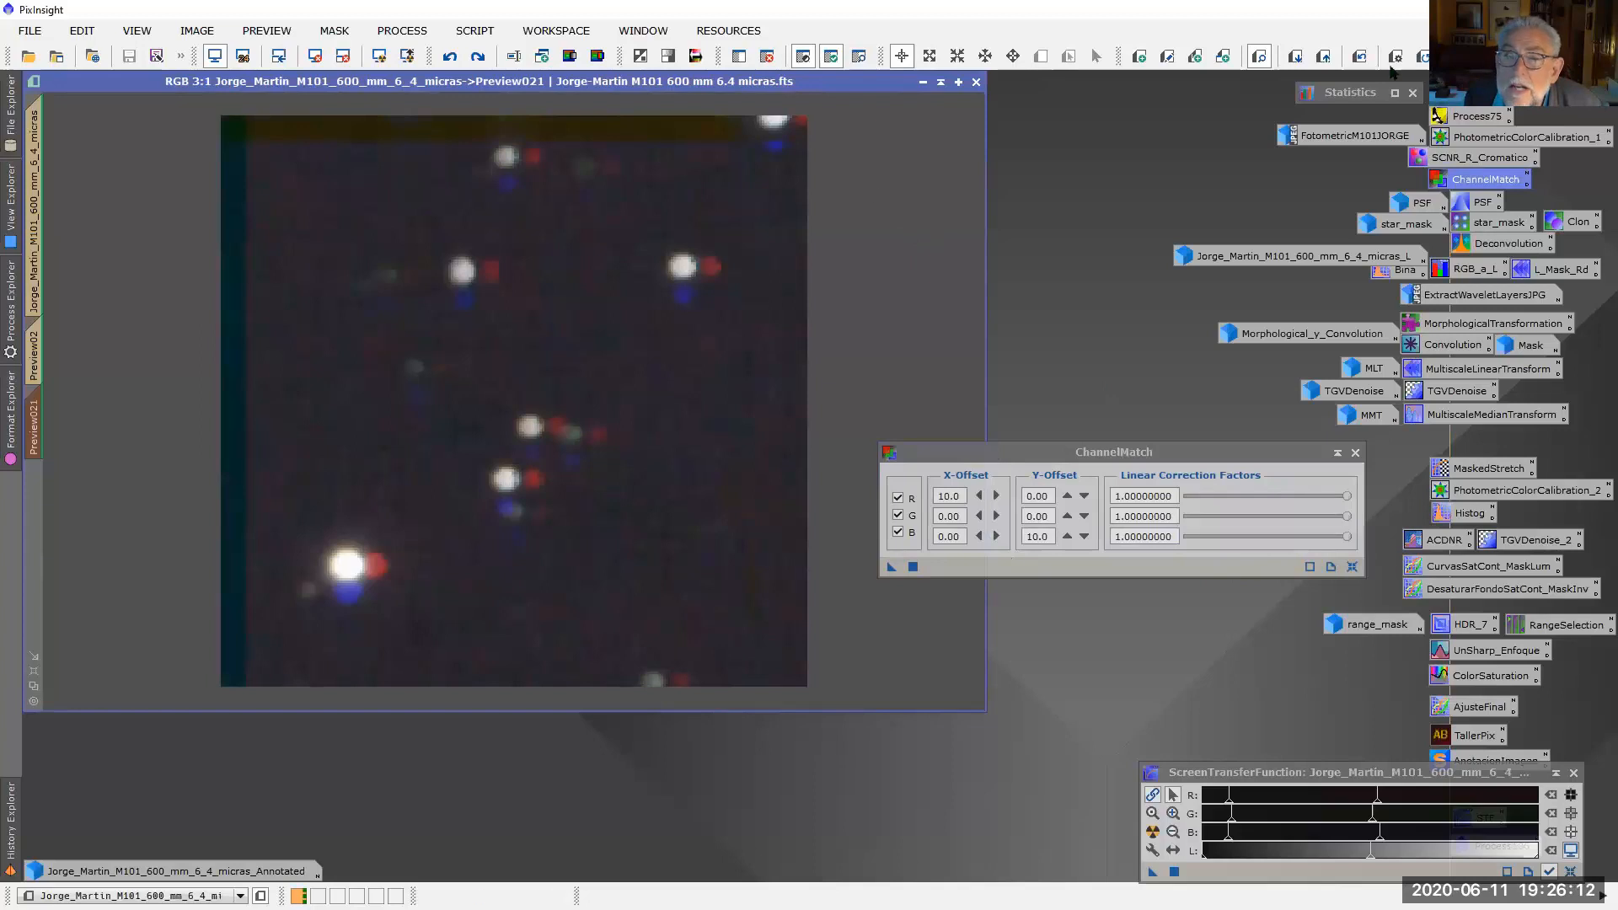
pyautogui.click(1360, 58)
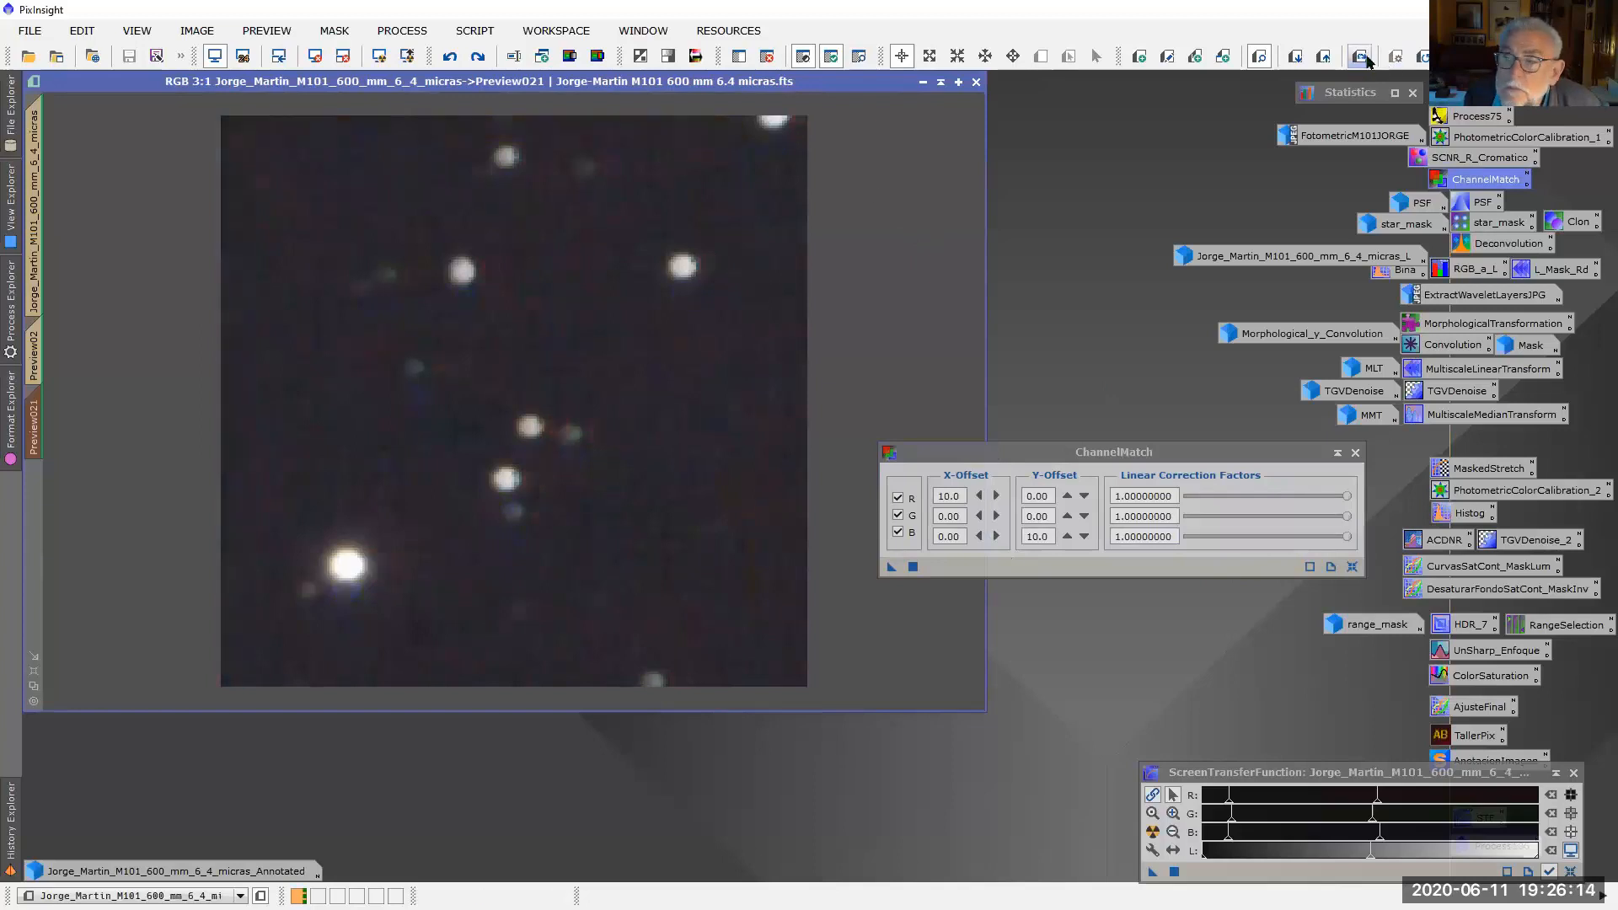
pyautogui.click(1365, 59)
pyautogui.click(1365, 59)
pyautogui.click(1350, 68)
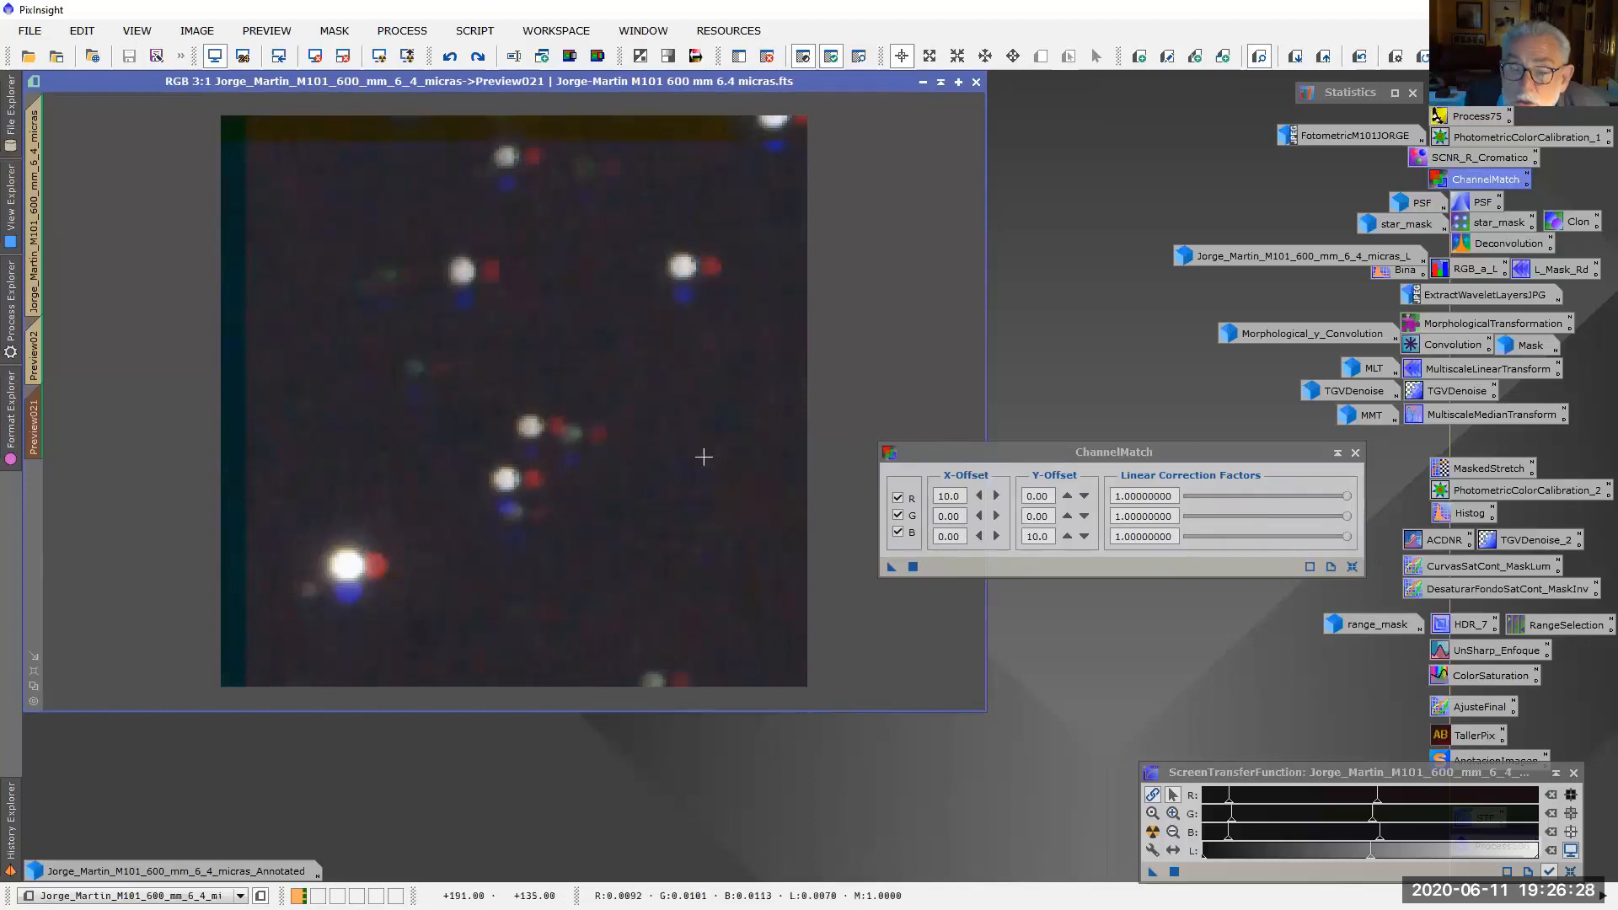
pyautogui.click(1362, 55)
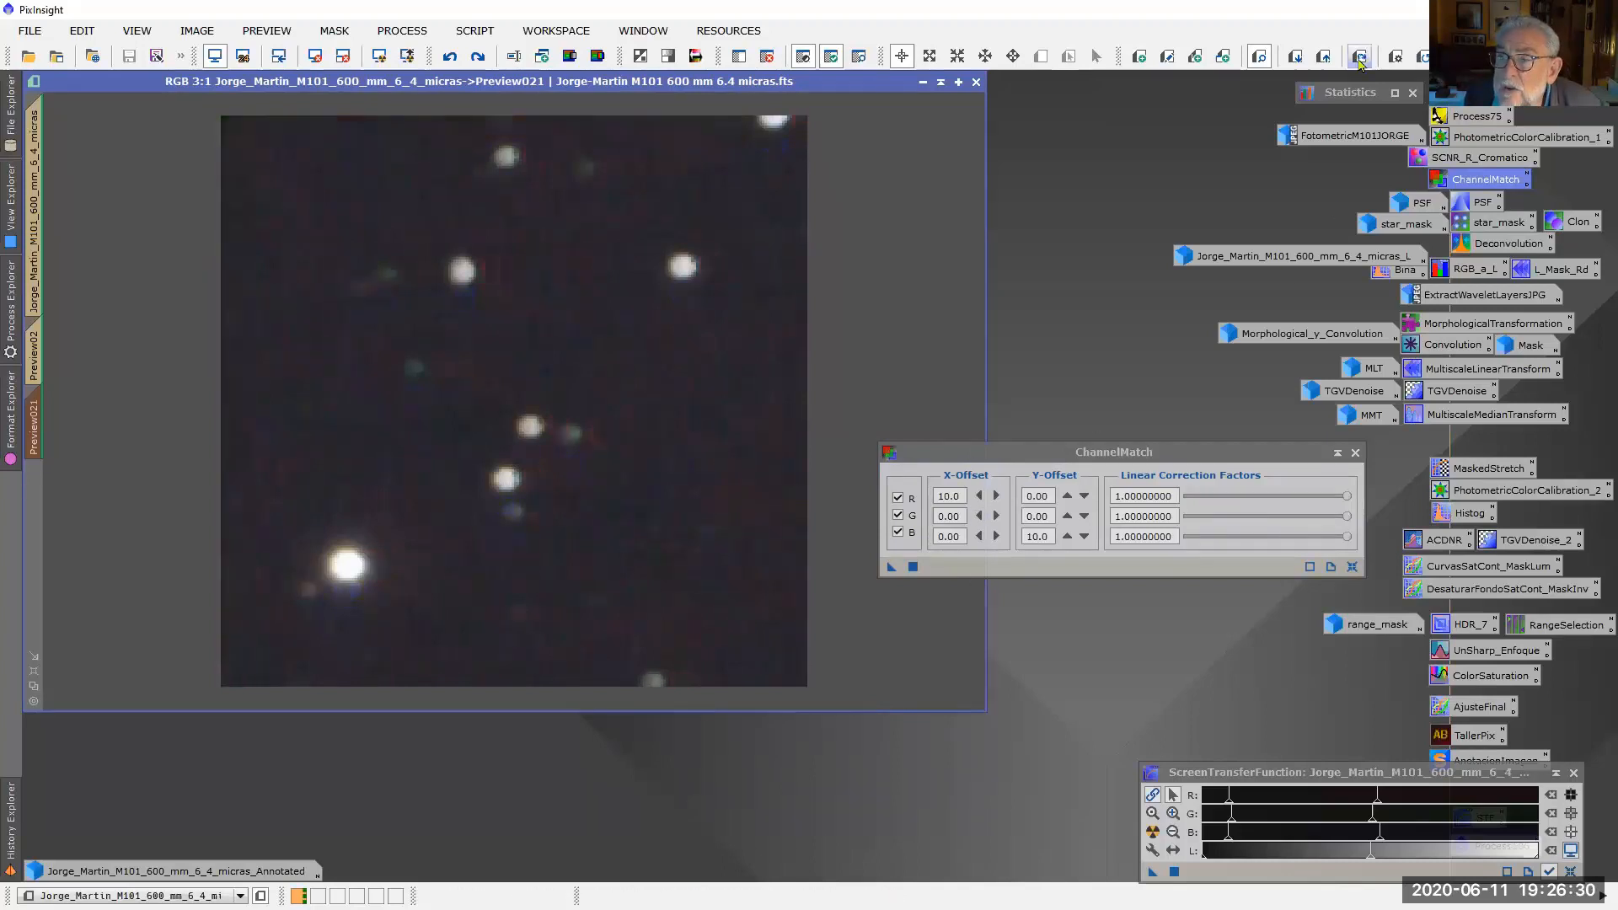
# Step: Reset ChannelMatch offsets and apply red X 0.10 and blue X -0.20 to the preview
pyautogui.click(997, 498)
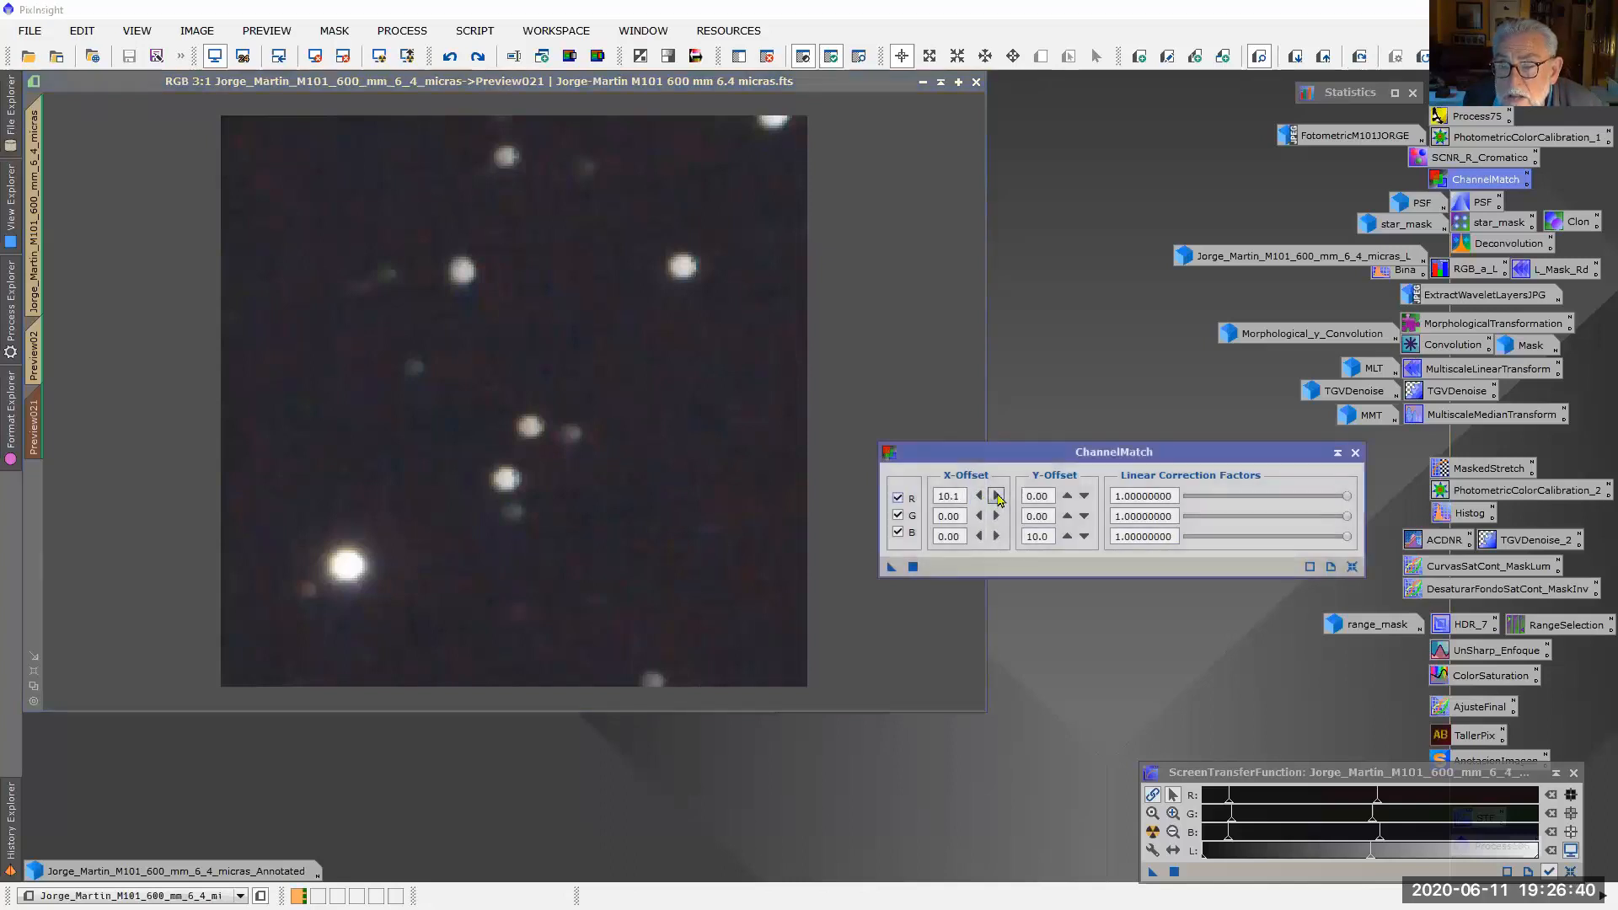
pyautogui.click(997, 497)
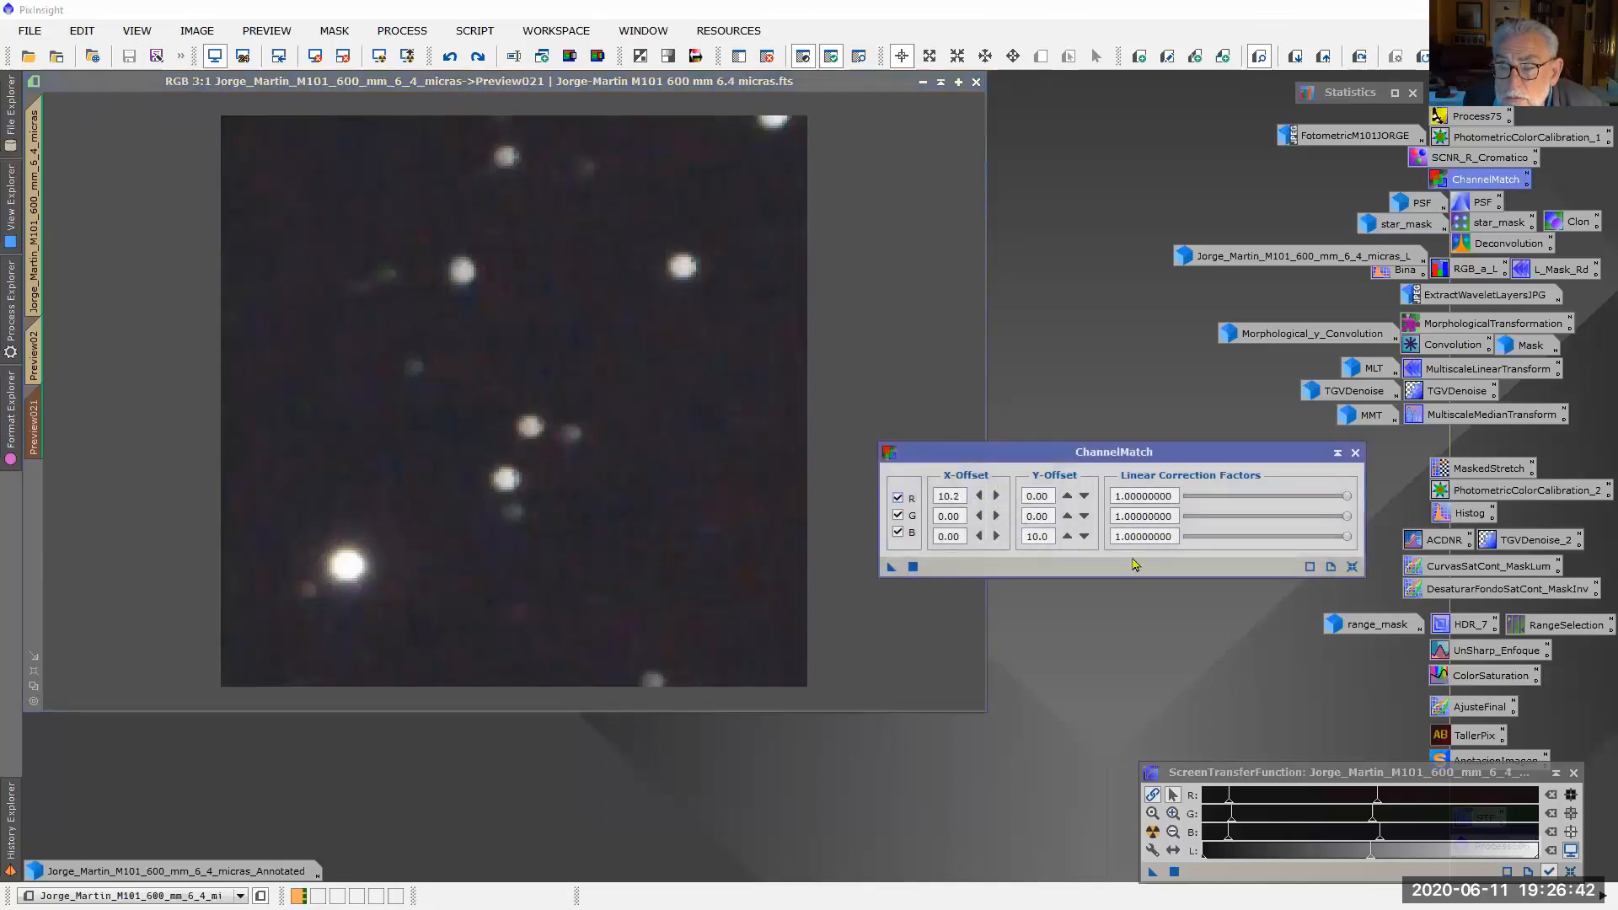
pyautogui.click(1351, 571)
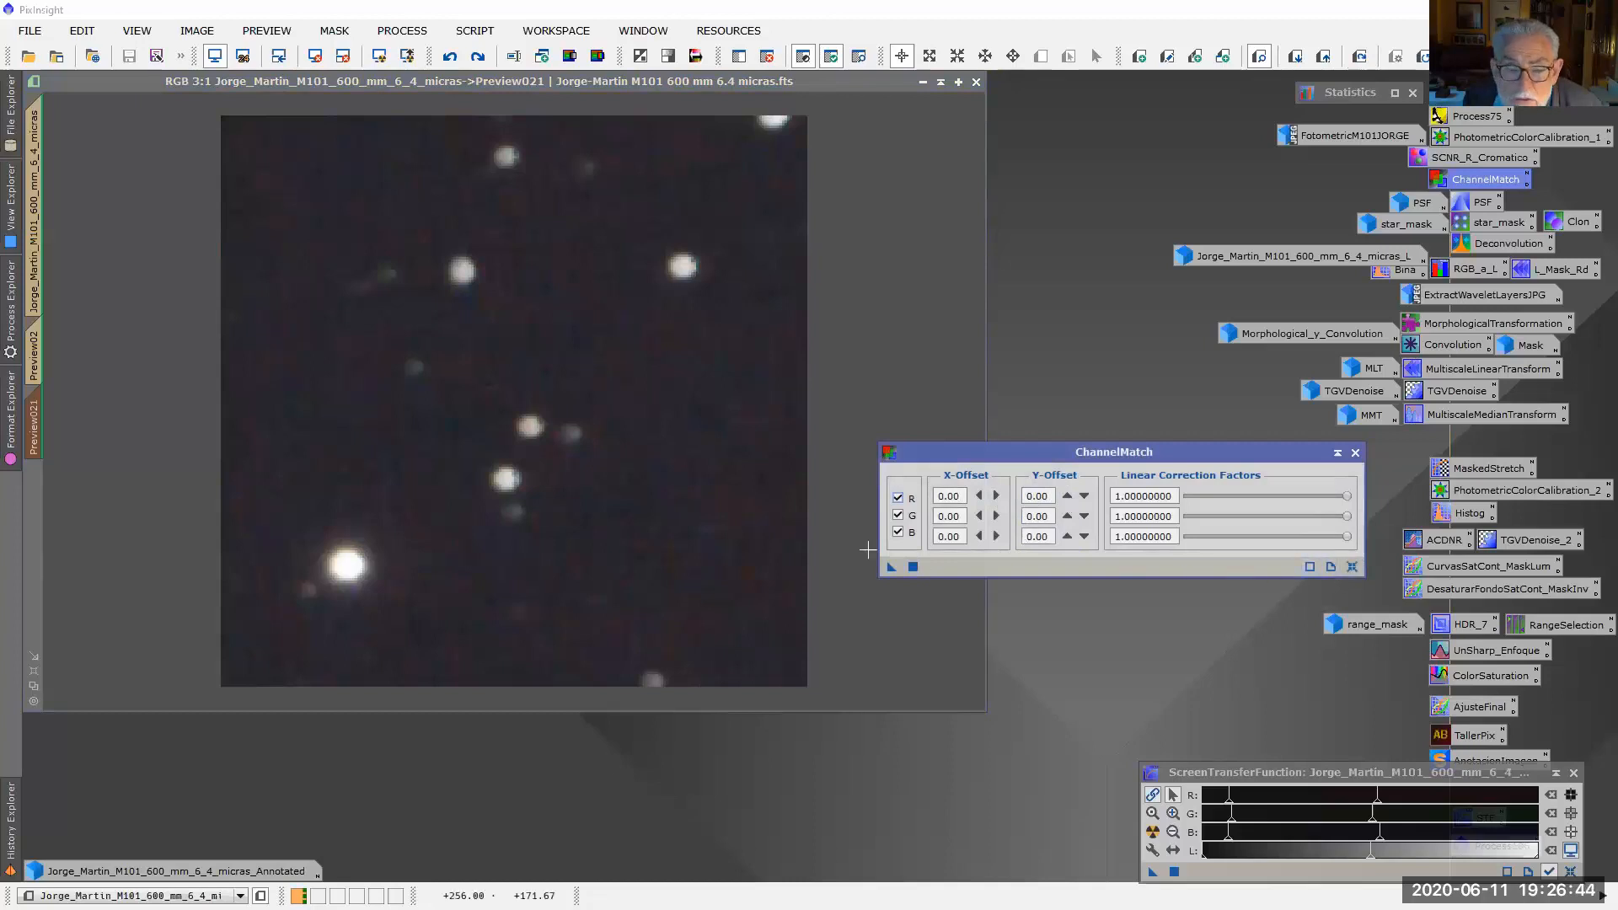
pyautogui.click(996, 496)
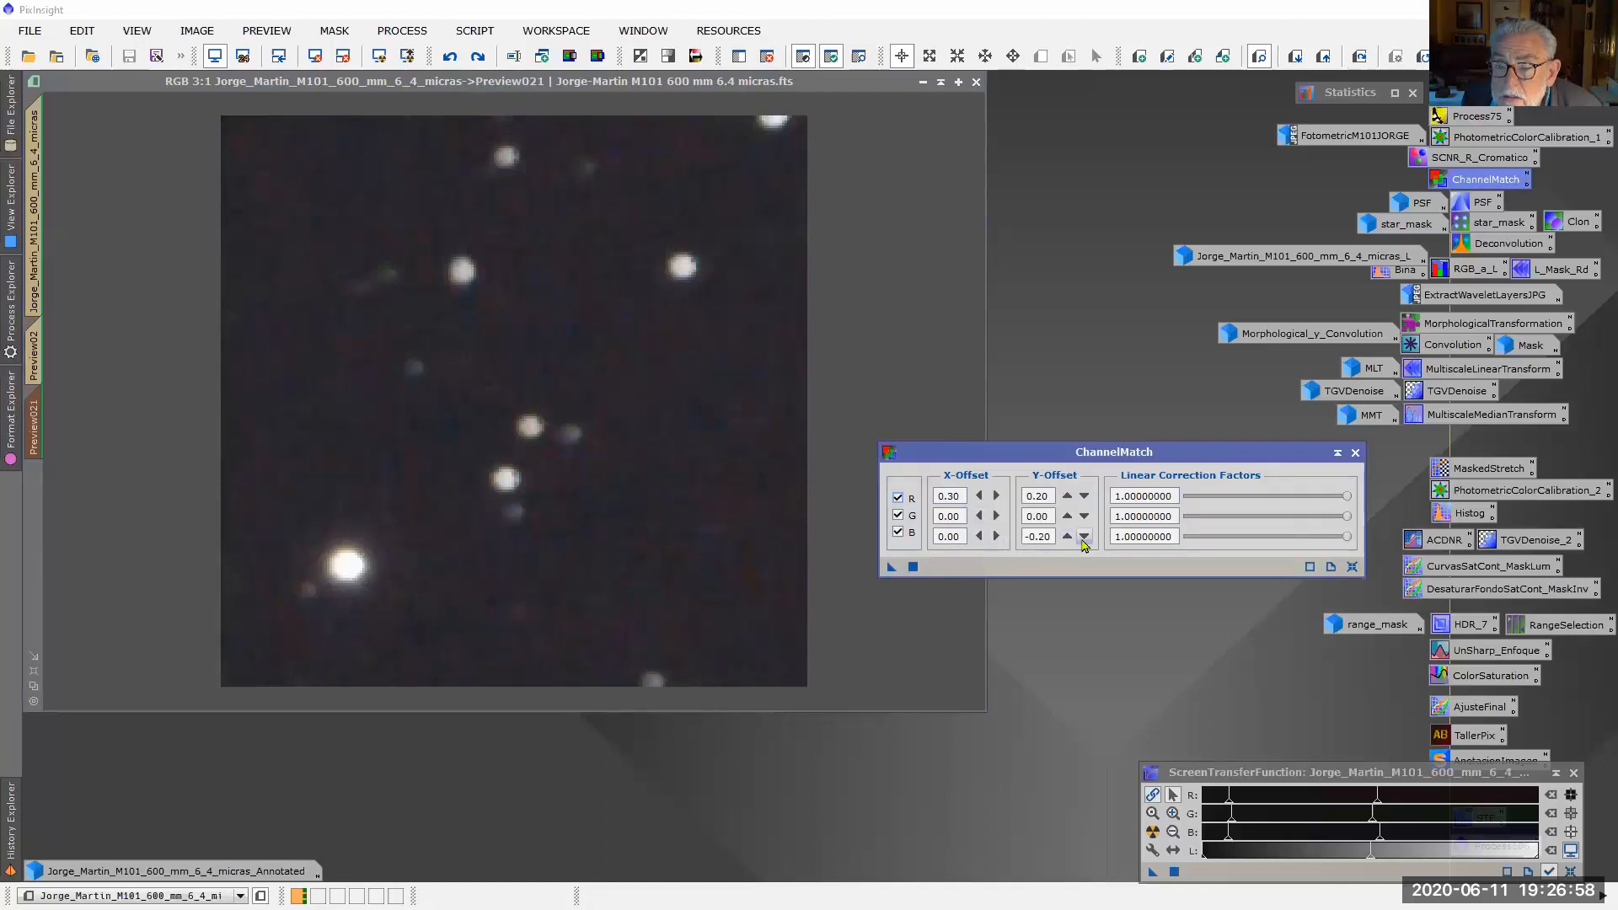
pyautogui.click(978, 535)
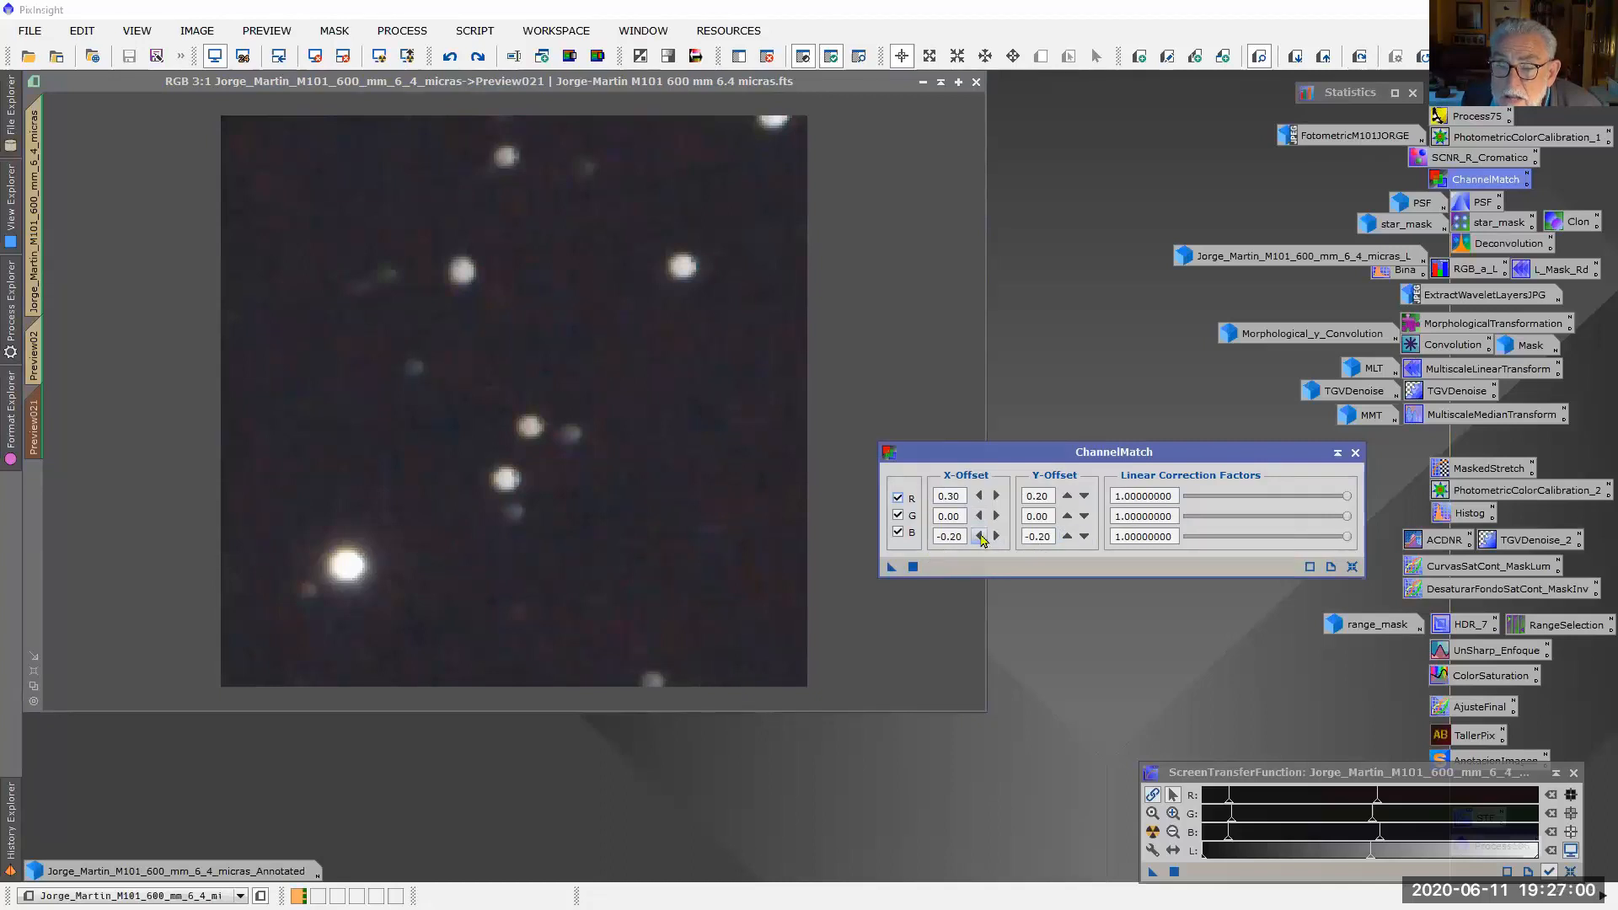
pyautogui.moveTo(892, 567); pyautogui.dragTo(504, 566)
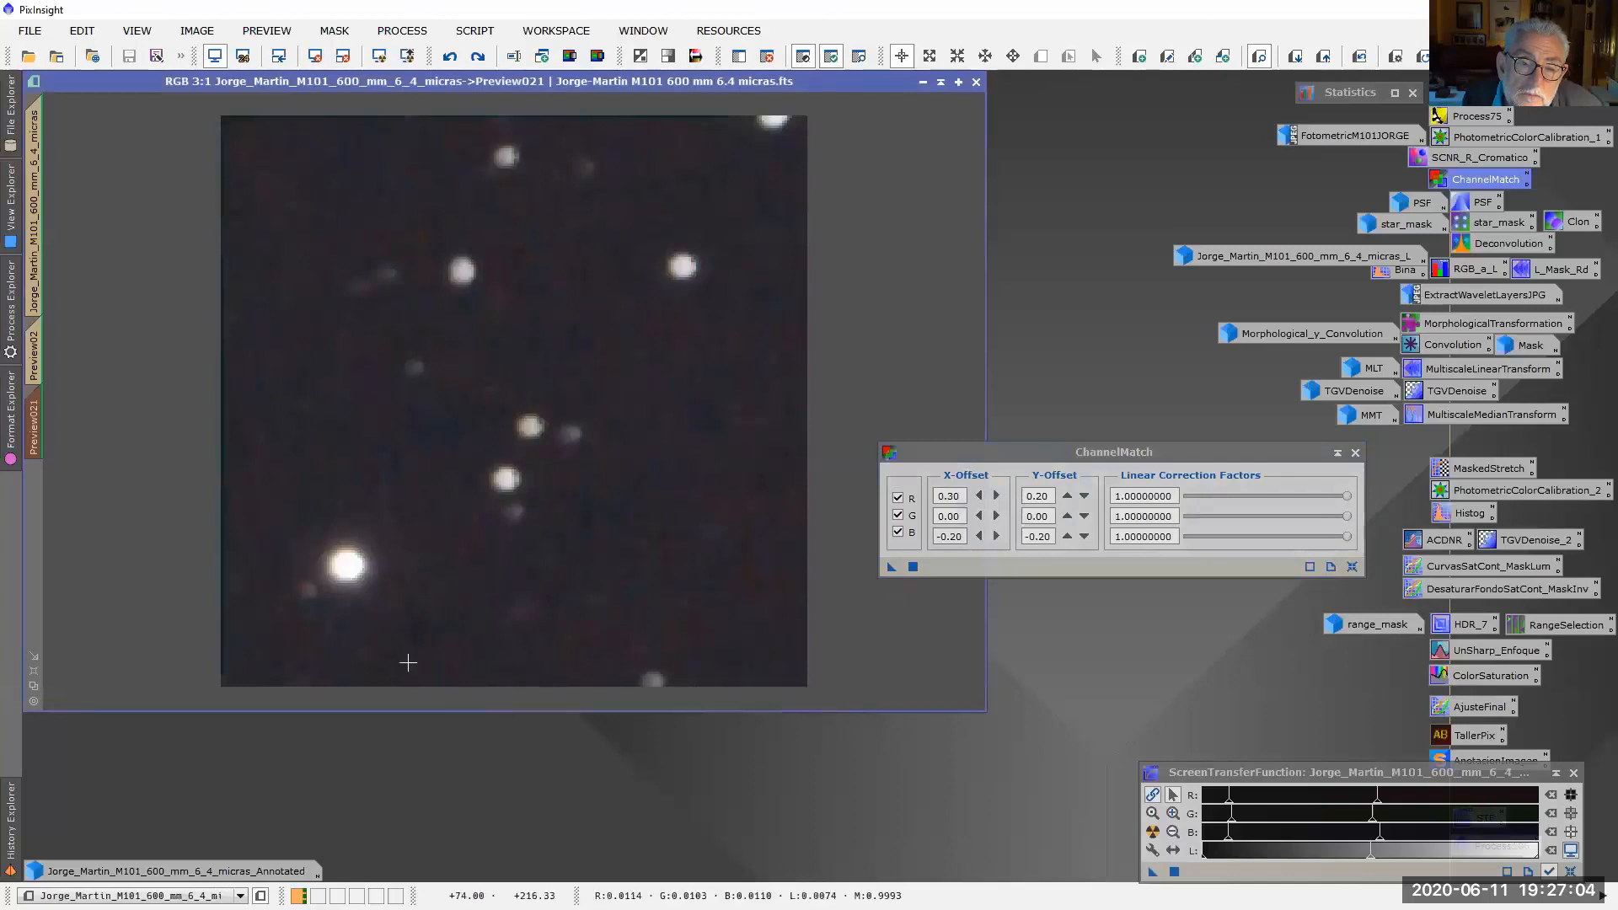
# Step: Apply refined offsets of red 0.50/0.40 and blue -0.40/-0.40 to the preview
pyautogui.click(996, 496)
pyautogui.click(995, 495)
pyautogui.click(1067, 496)
pyautogui.click(1067, 495)
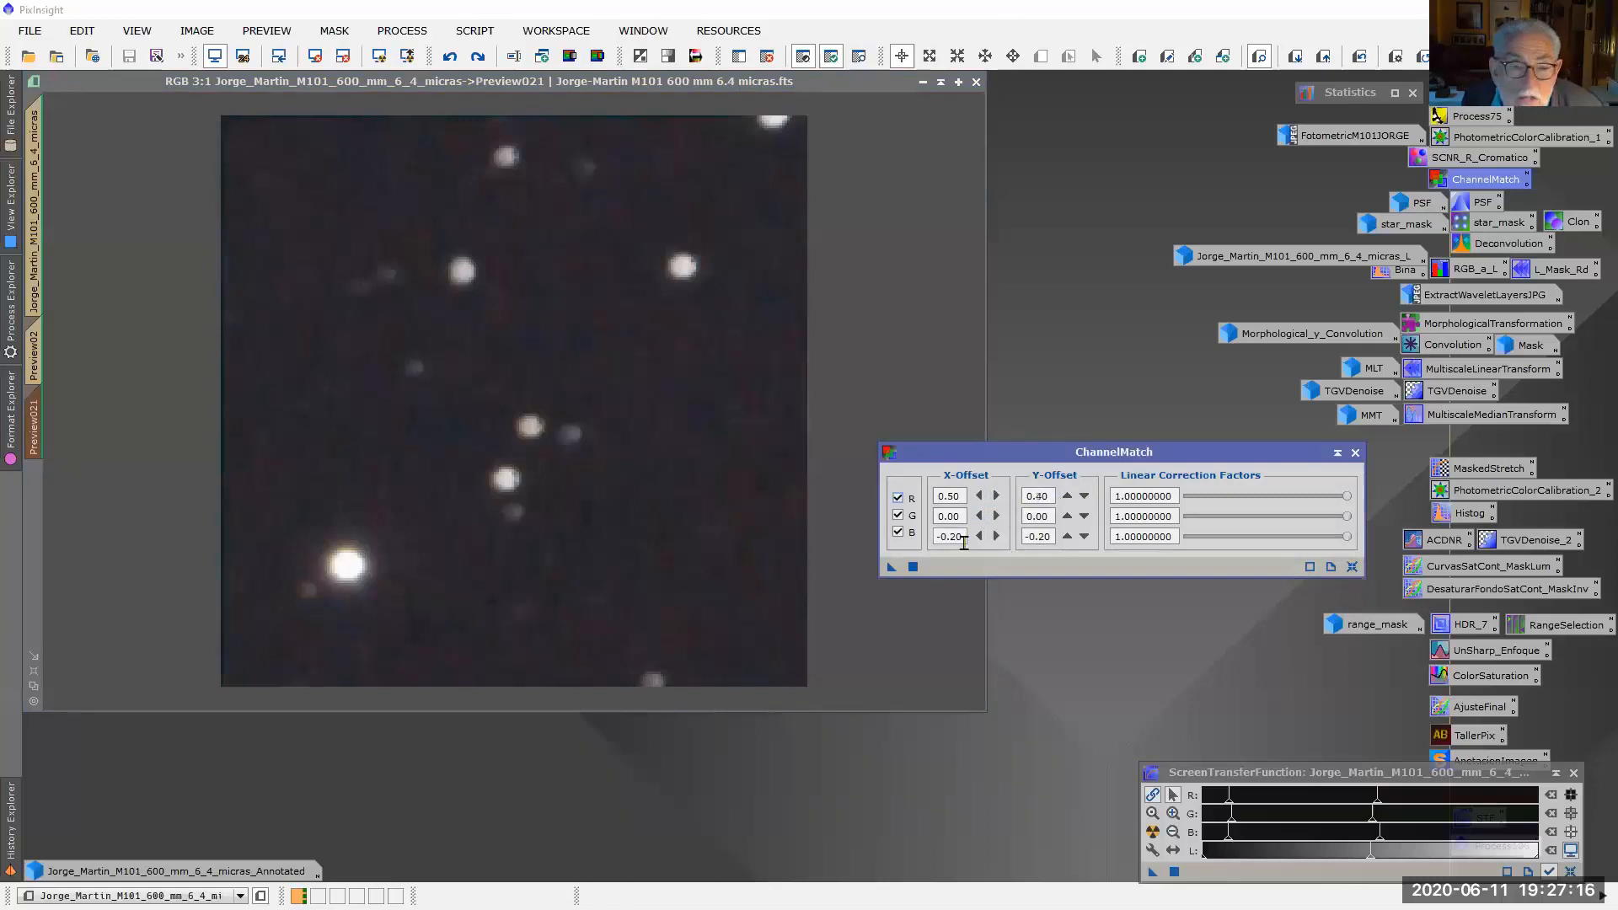
pyautogui.click(980, 536)
pyautogui.click(980, 536)
pyautogui.click(1084, 536)
pyautogui.click(1084, 536)
pyautogui.moveTo(892, 568); pyautogui.dragTo(465, 613)
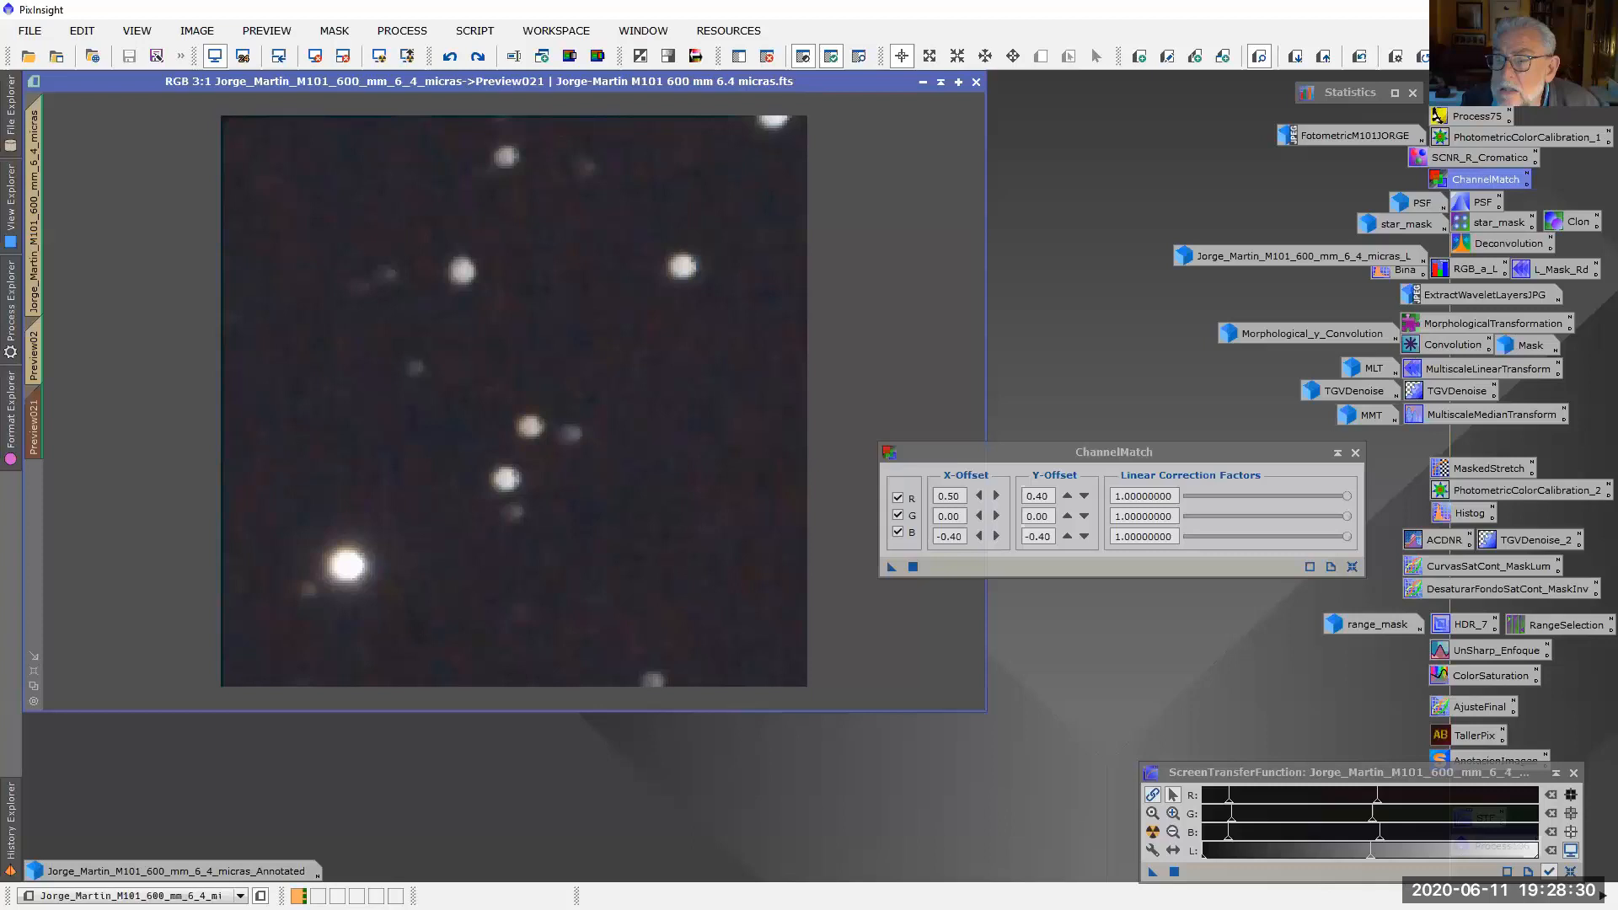
# Step: Collapse the ChannelMatch tool, move it aside, and close it
pyautogui.click(1337, 452)
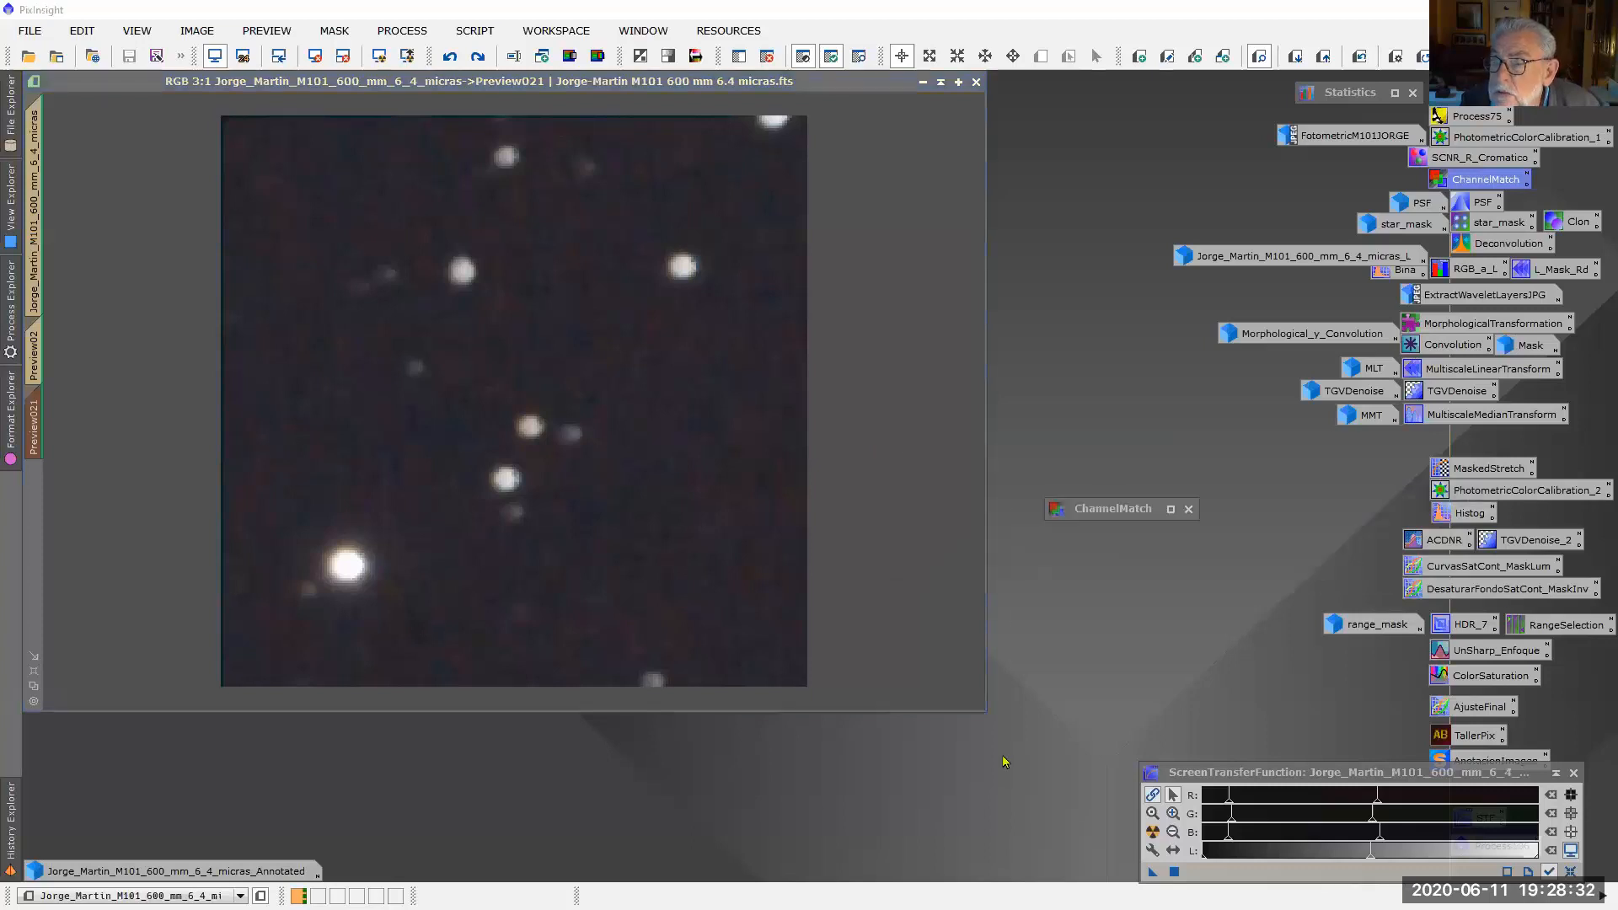
pyautogui.moveTo(1112, 506); pyautogui.dragTo(1208, 515)
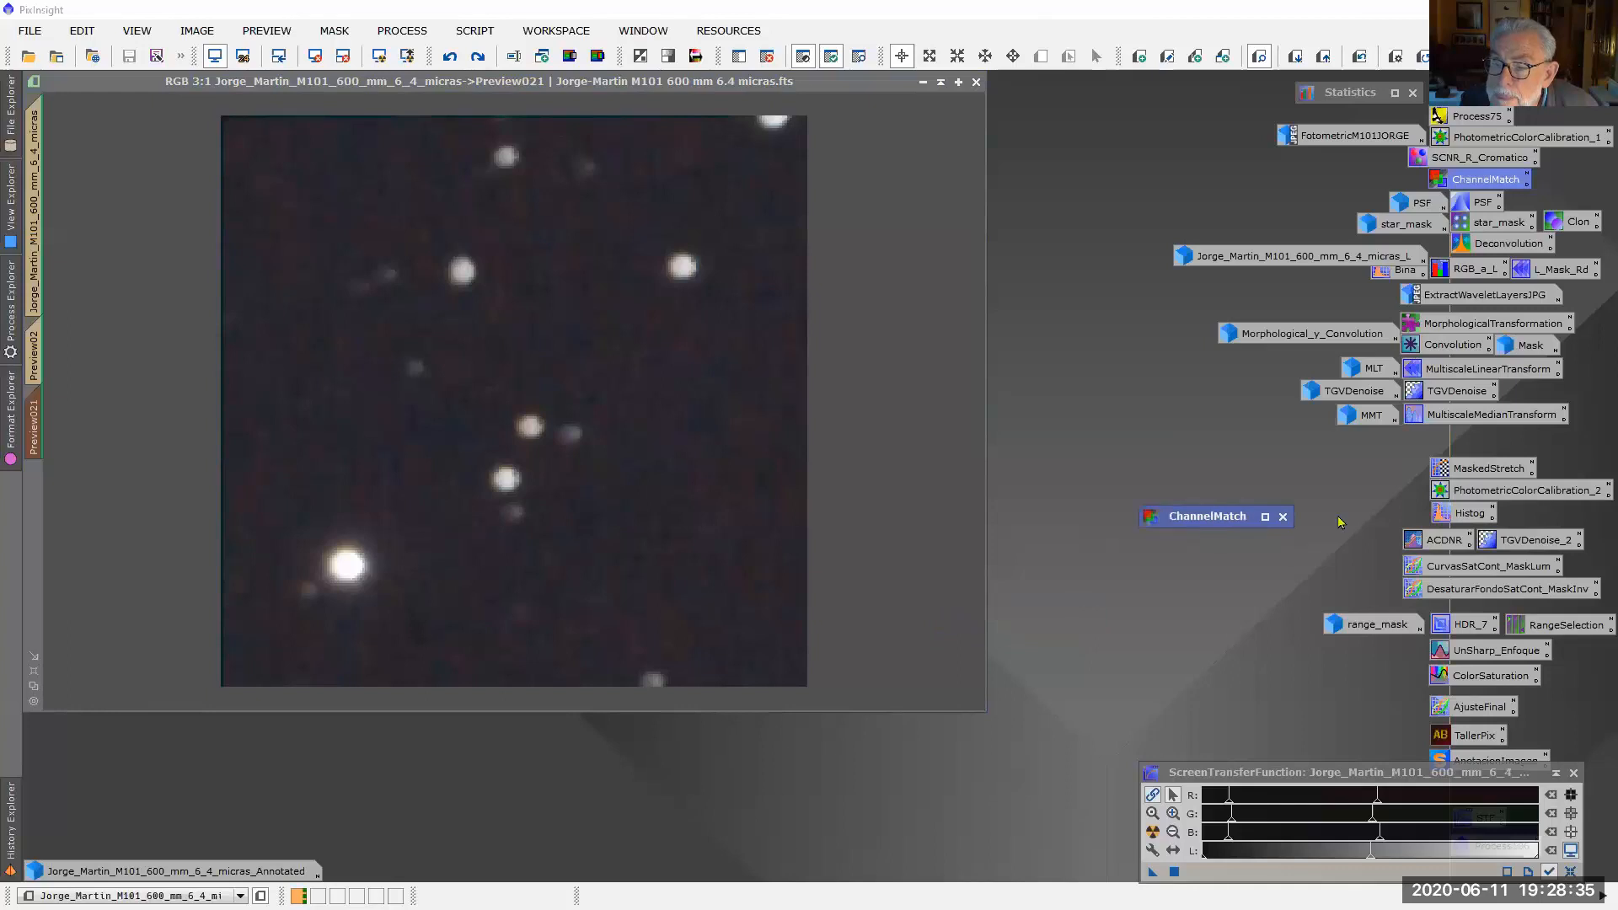
pyautogui.click(1283, 517)
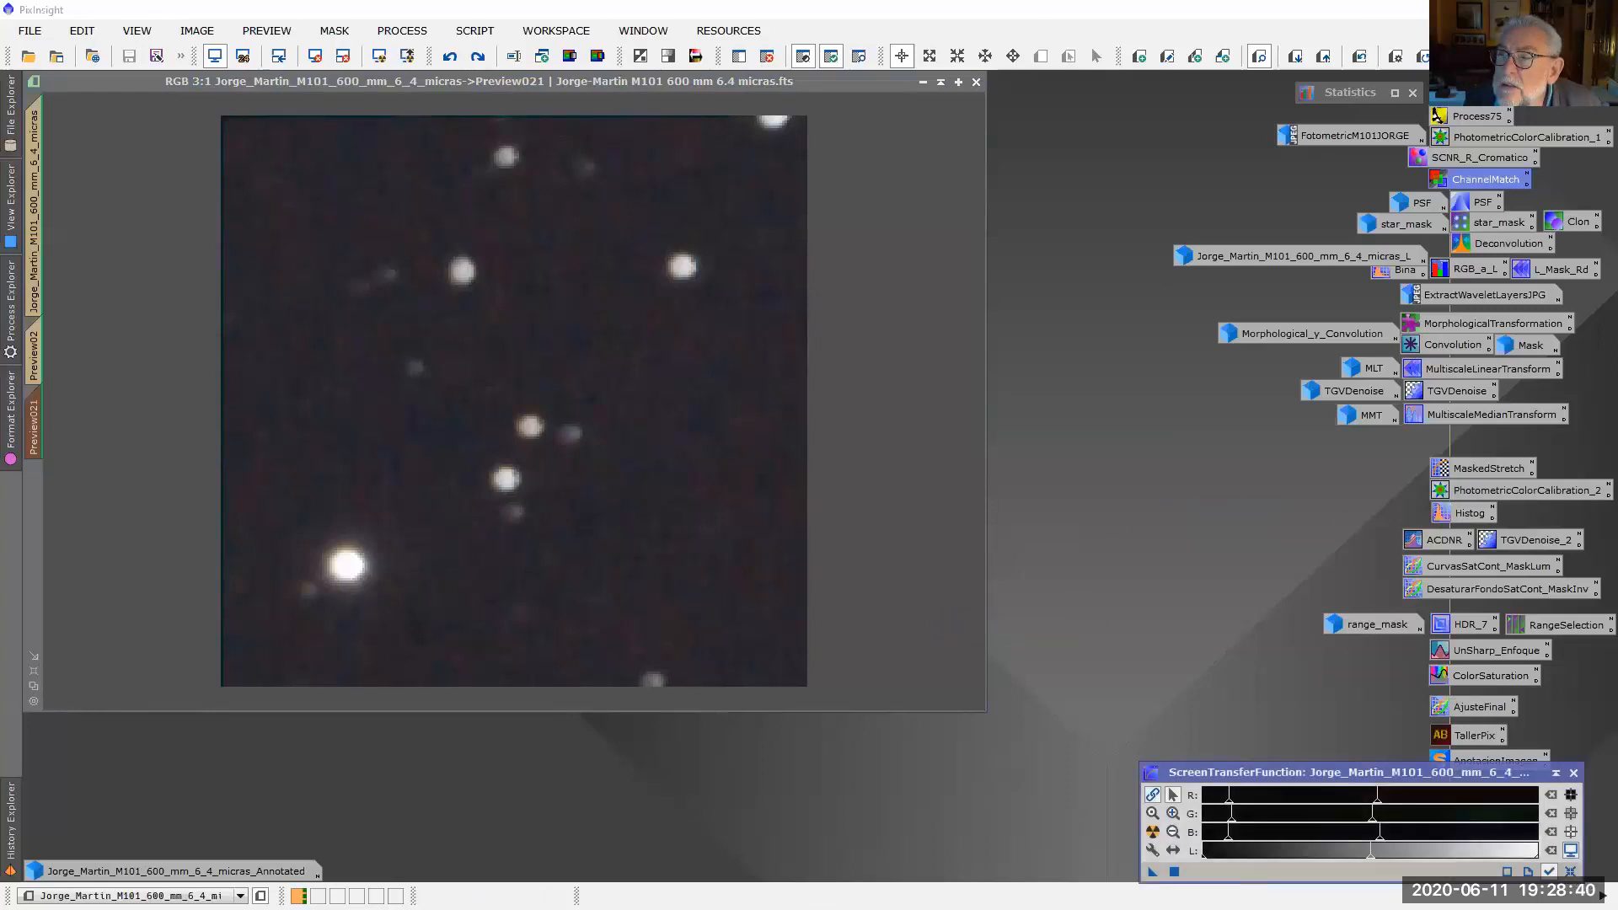
# Step: Delete the Preview021 star preview, show Preview02, and review its processing history
pyautogui.click(124, 539)
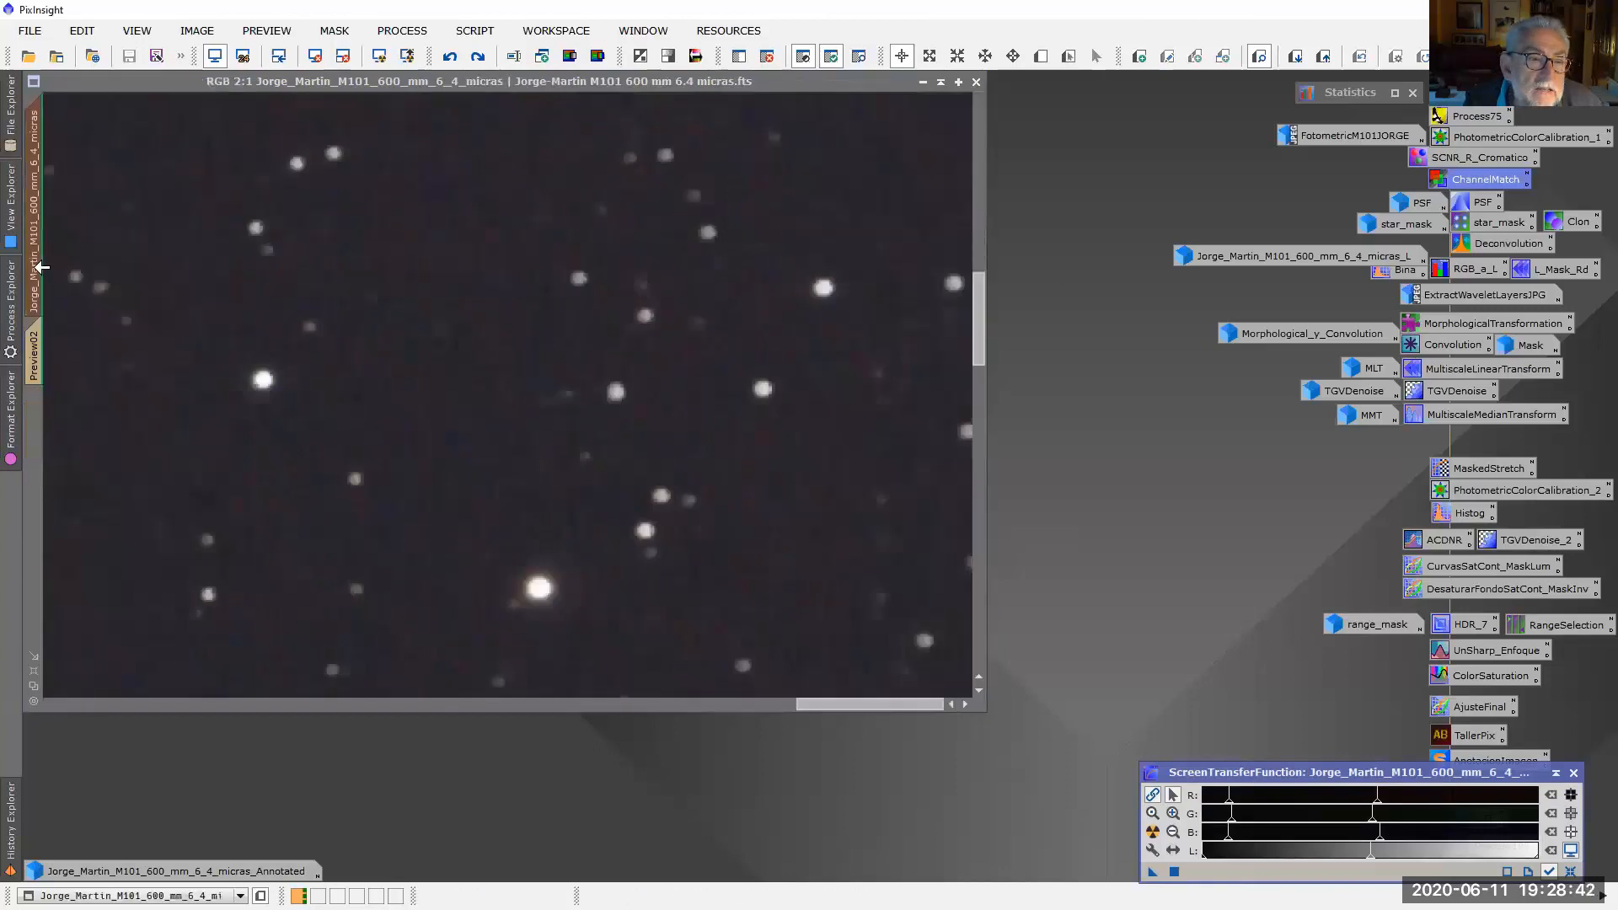
pyautogui.click(35, 356)
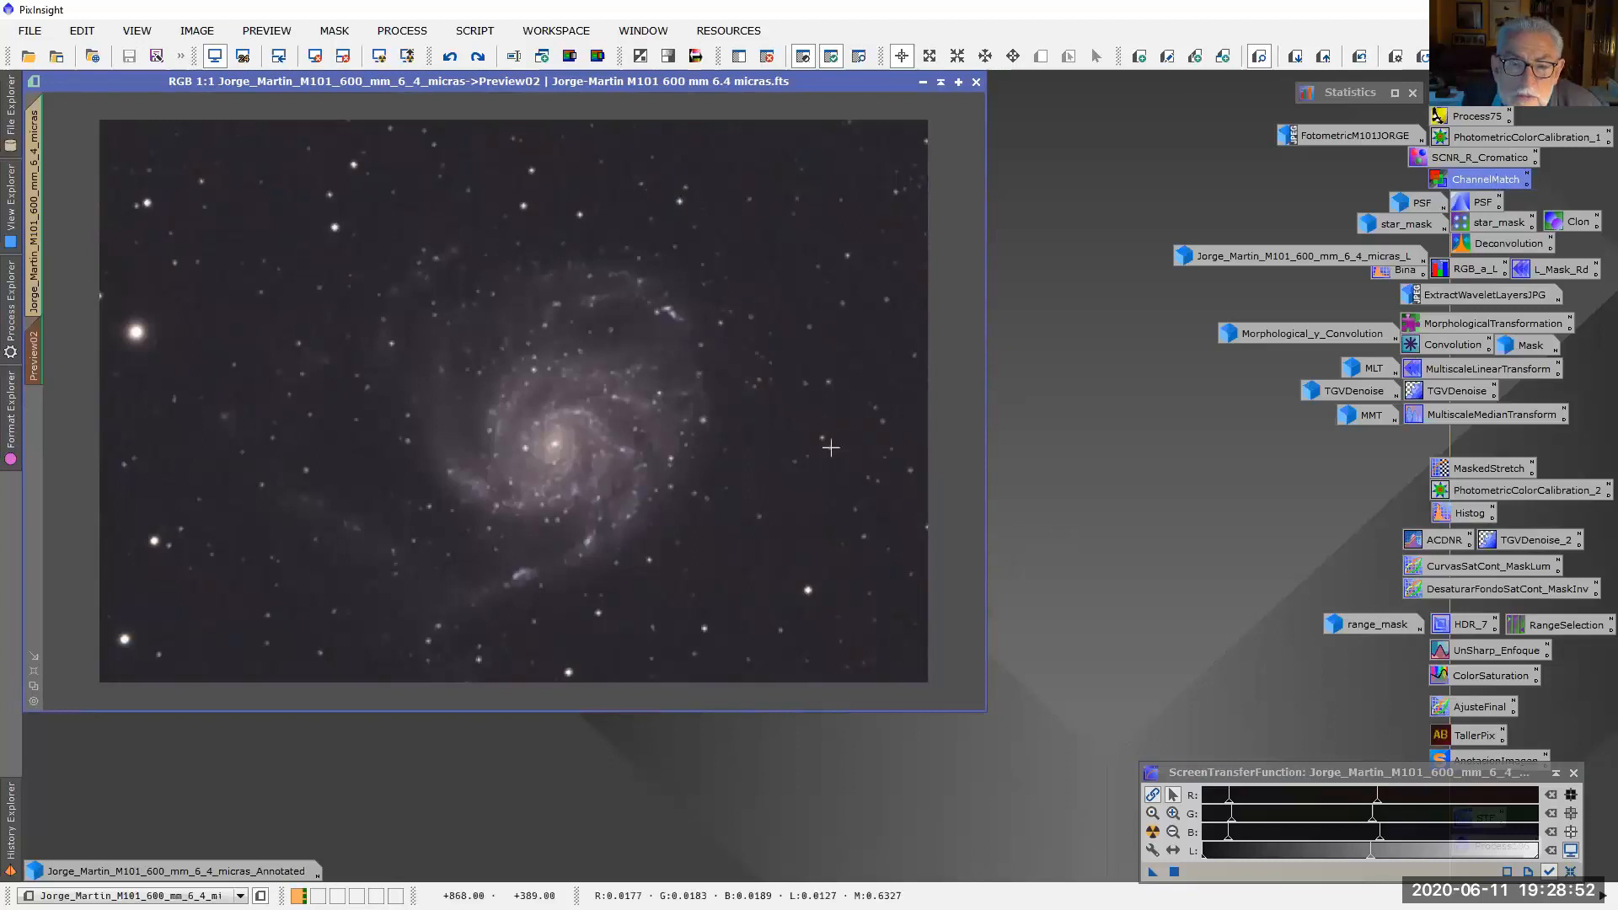
pyautogui.click(5, 823)
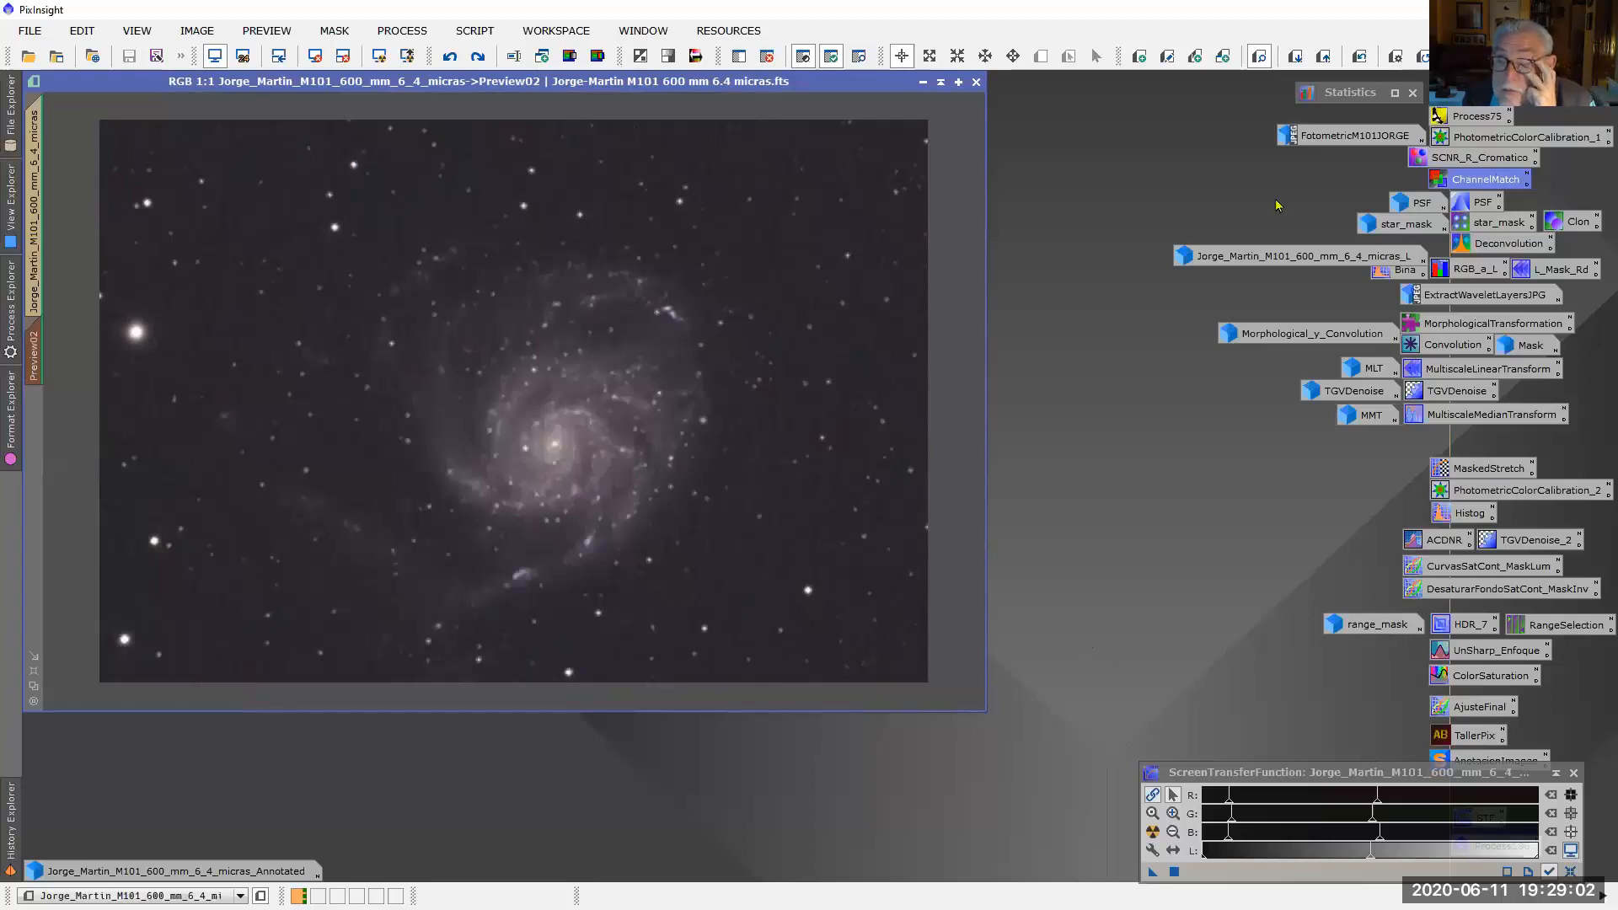
pyautogui.click(1517, 246)
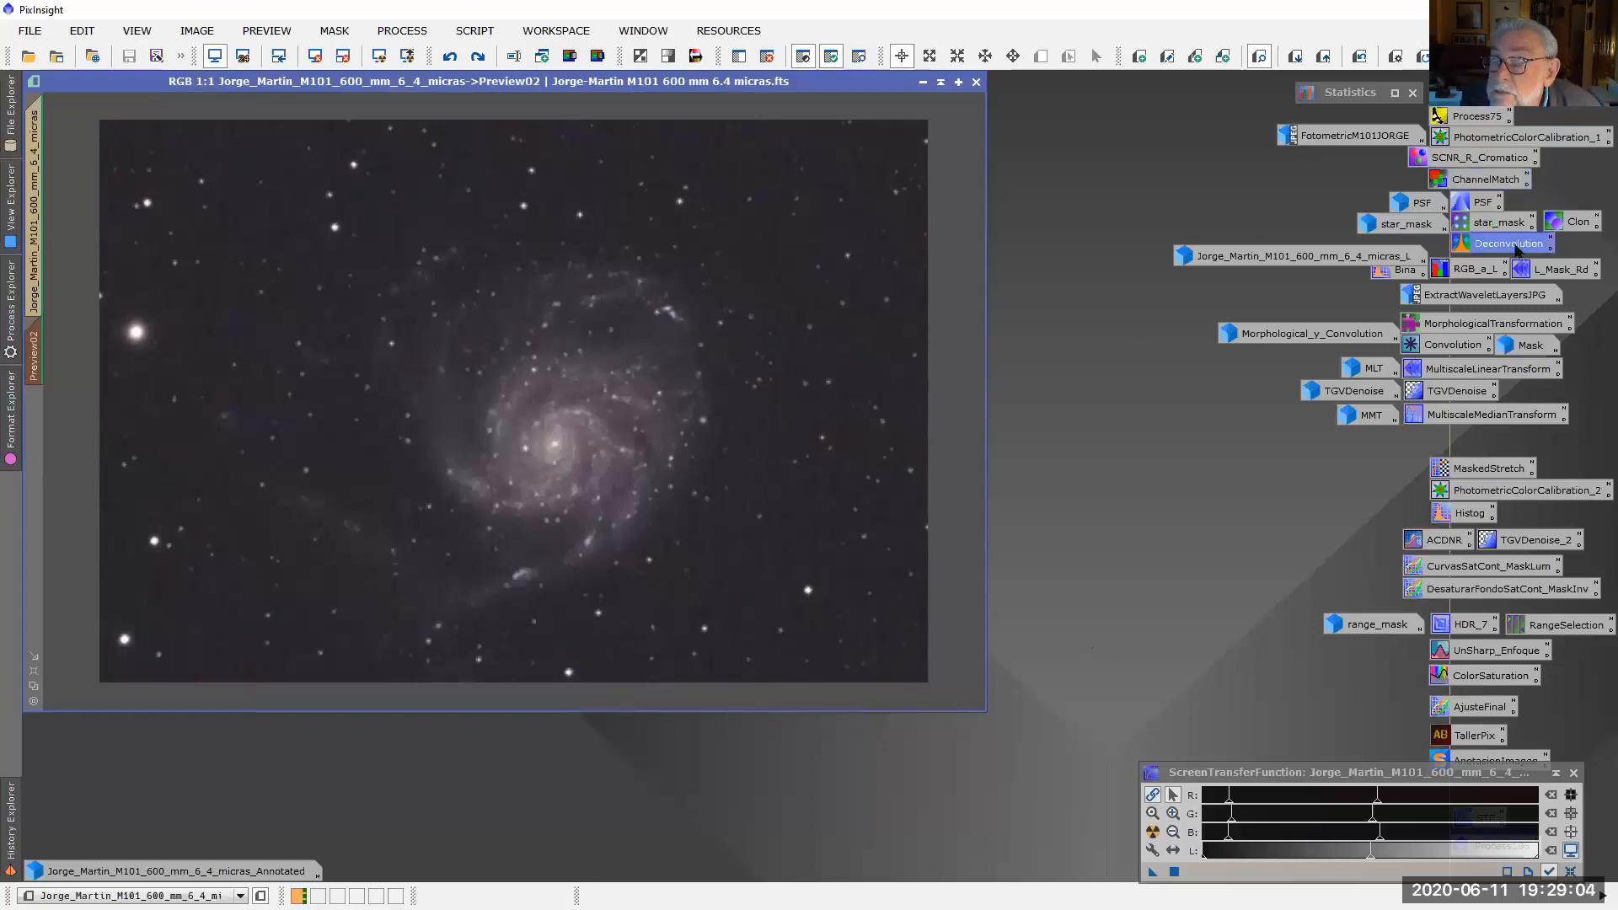
# Step: Open the saved Deconvolution process (Regularized Richardson-Lucy, 15 iterations) and select its Parametric PSF model
pyautogui.moveTo(874, 241); pyautogui.dragTo(1001, 293)
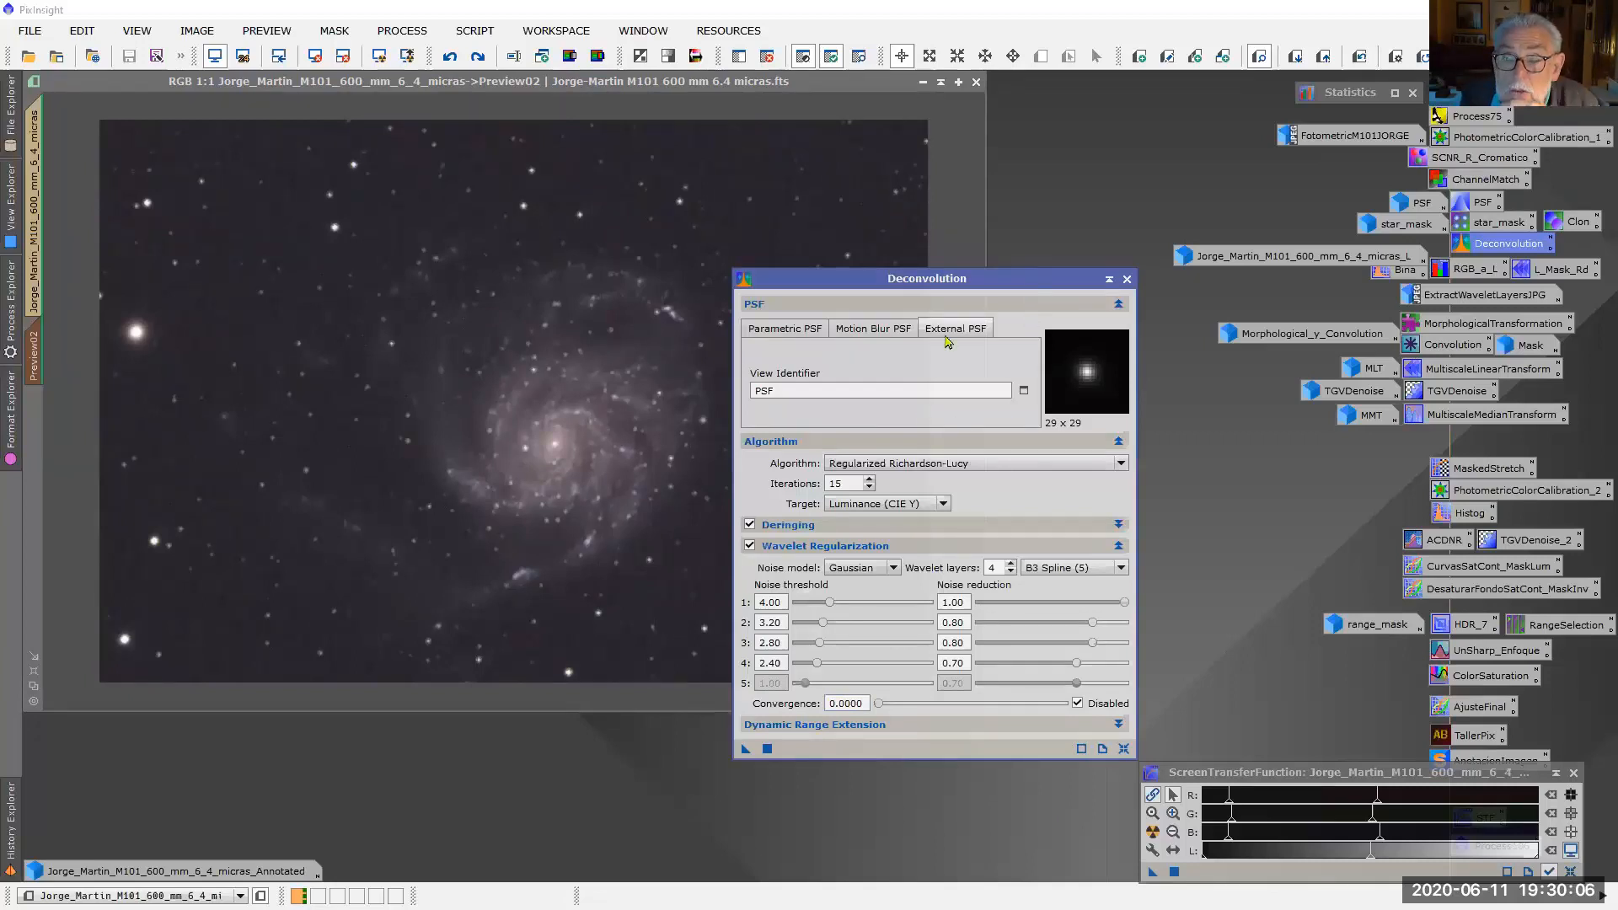
pyautogui.moveTo(1029, 290); pyautogui.dragTo(1086, 290)
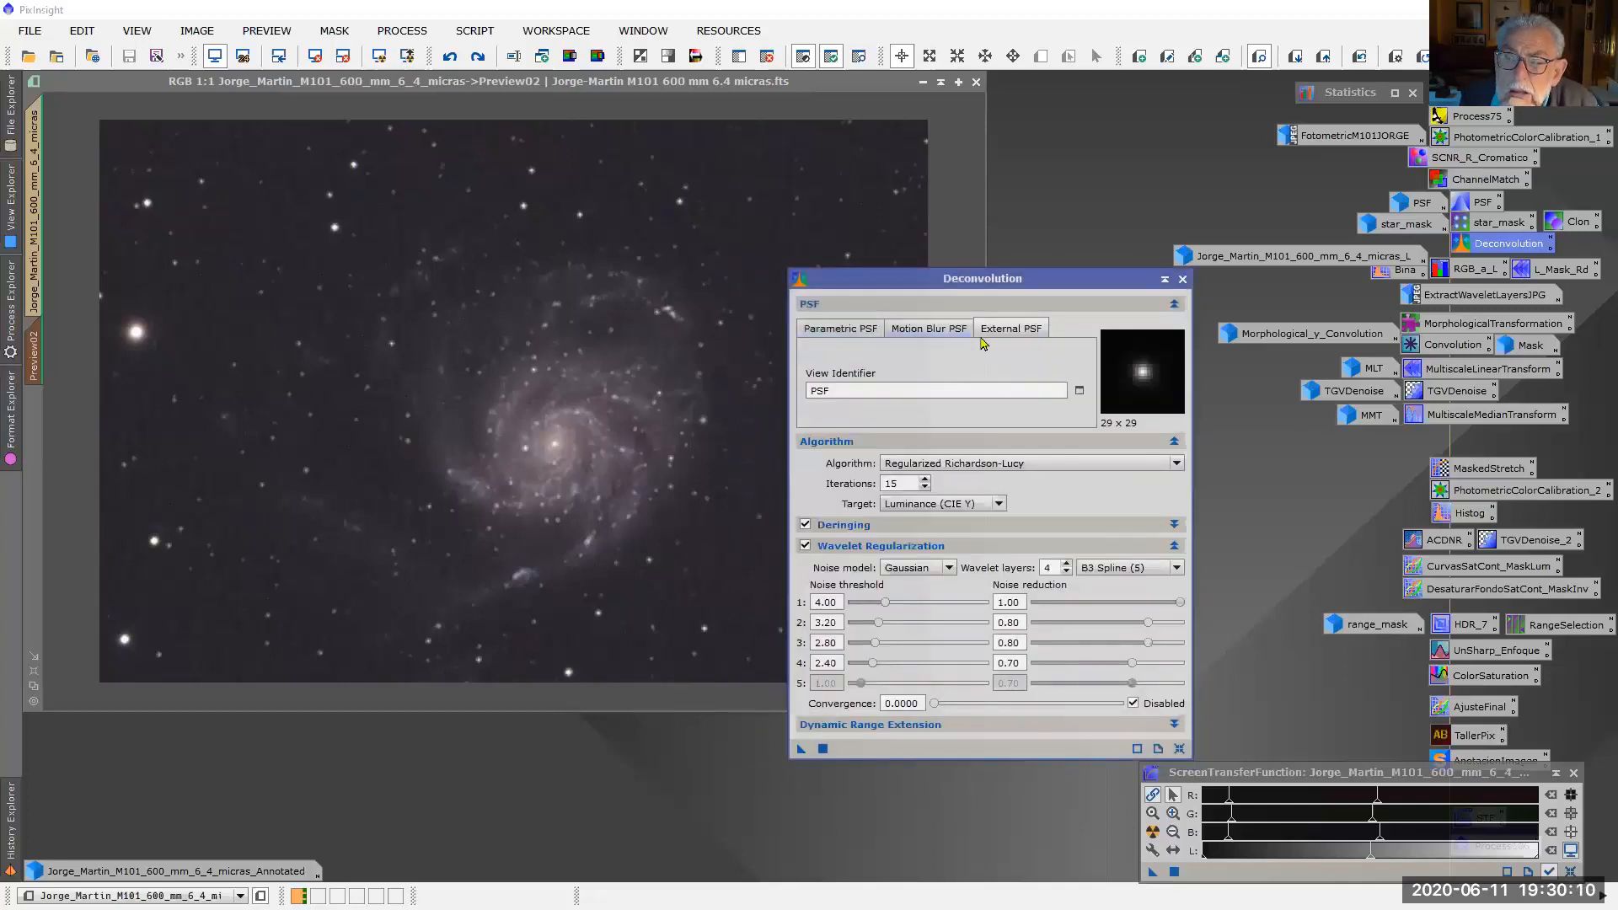
pyautogui.click(818, 340)
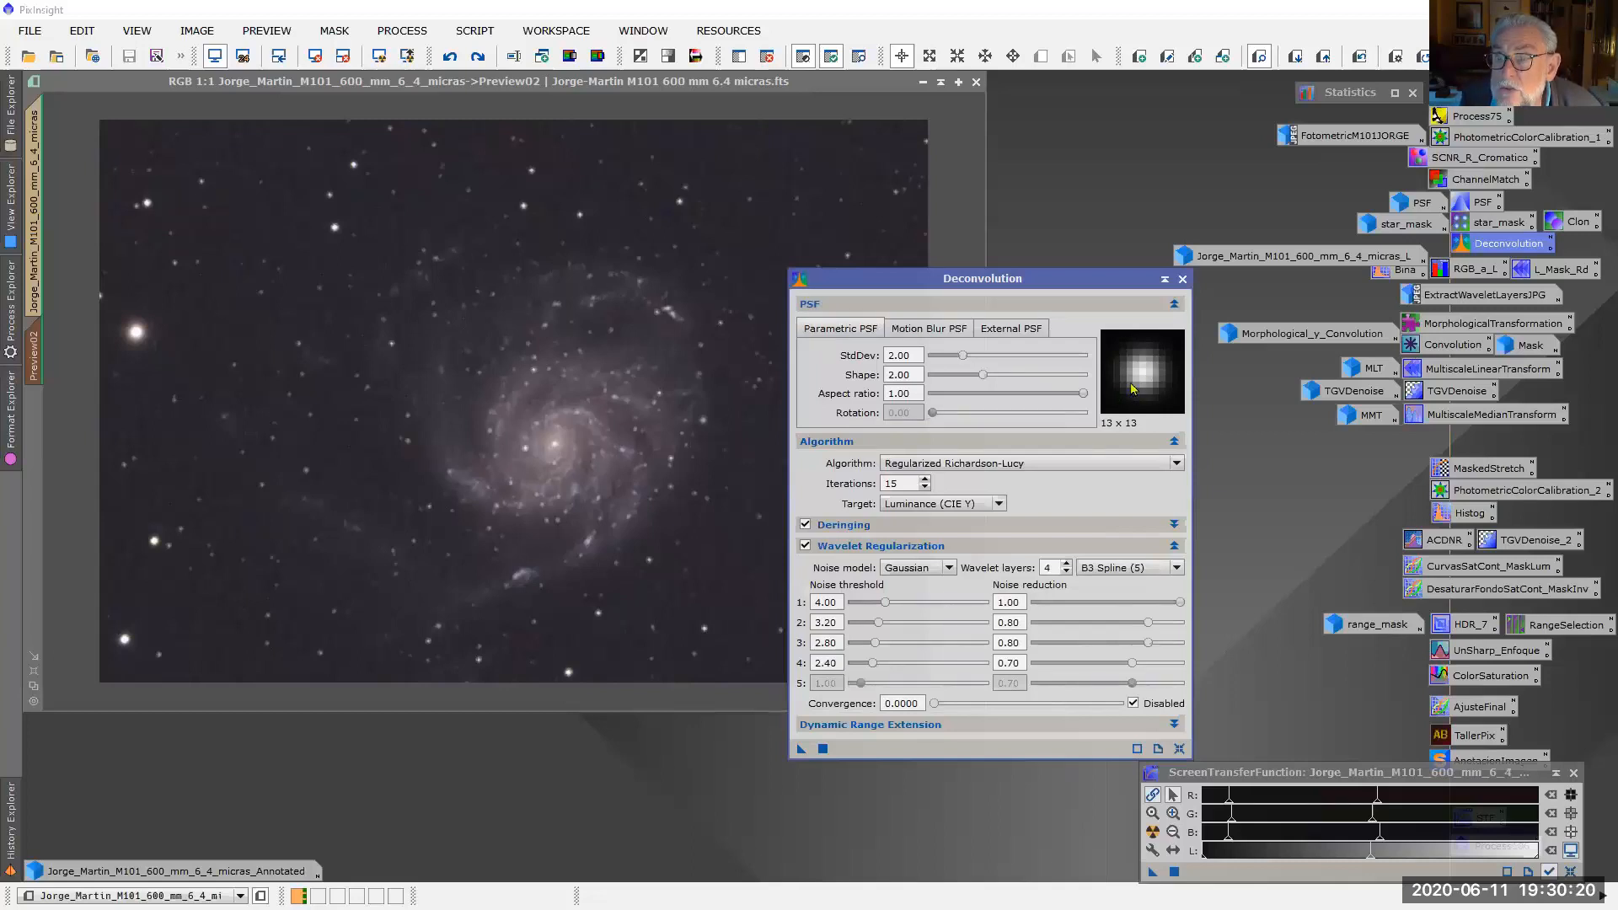
# Step: Make the 11×11 parametric PSF elongated: shape 4.35, StdDev 2.60, aspect ratio 0.35, rotation 127
pyautogui.click(994, 379)
pyautogui.moveTo(994, 379)
pyautogui.mouseDown()
pyautogui.moveTo(1042, 376)
pyautogui.moveTo(946, 357)
pyautogui.moveTo(972, 358)
pyautogui.mouseUp()
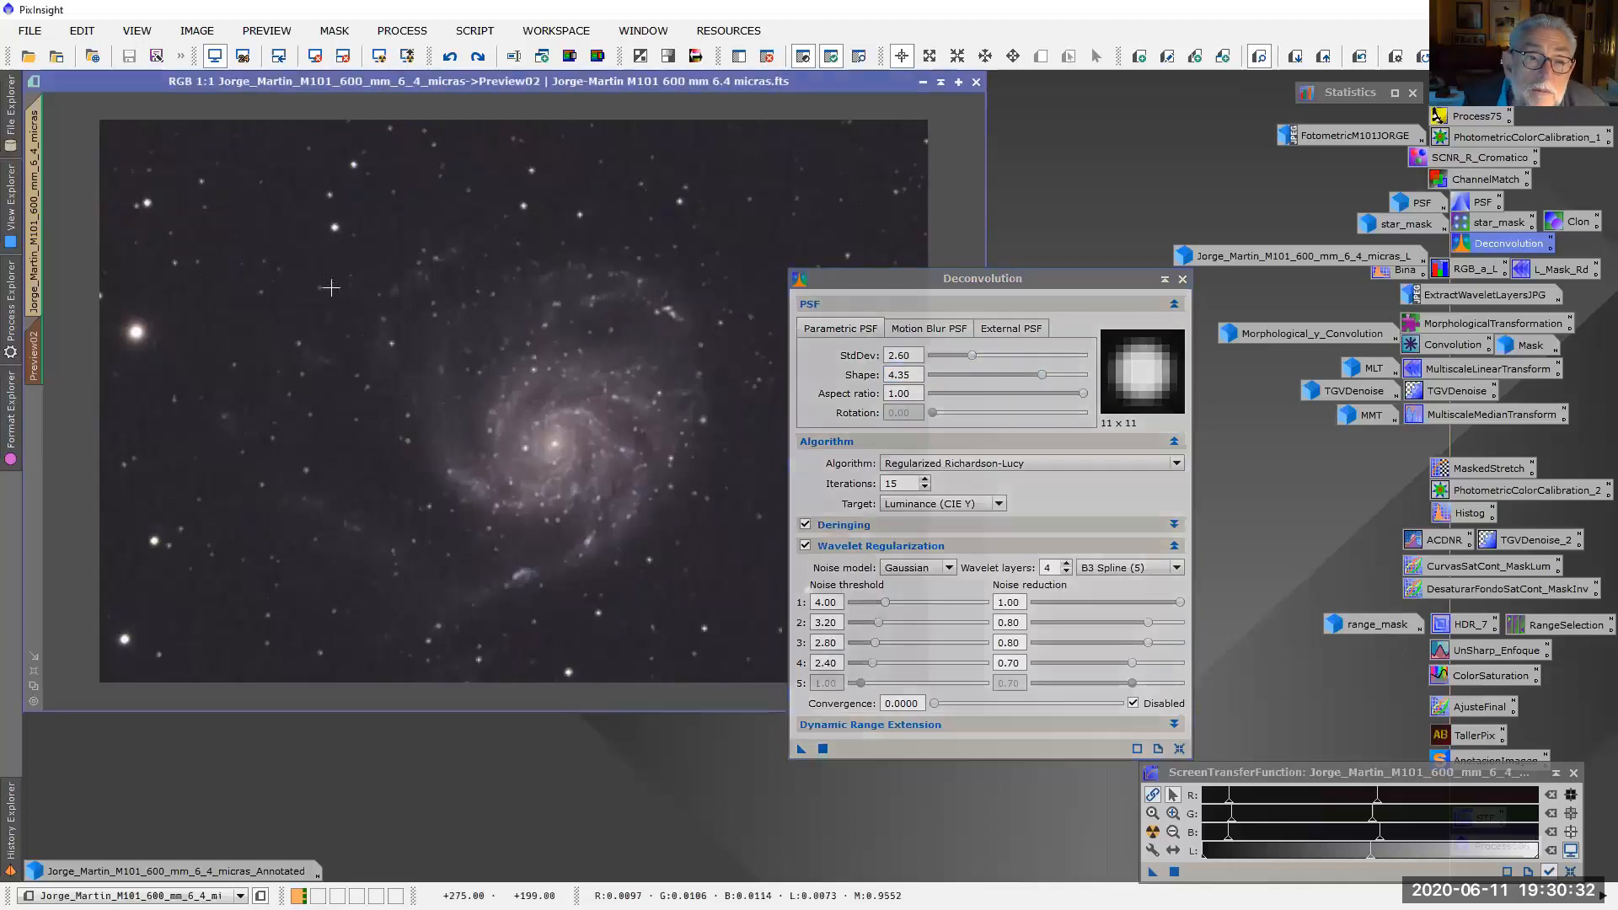
pyautogui.scroll(5, 330, 283)
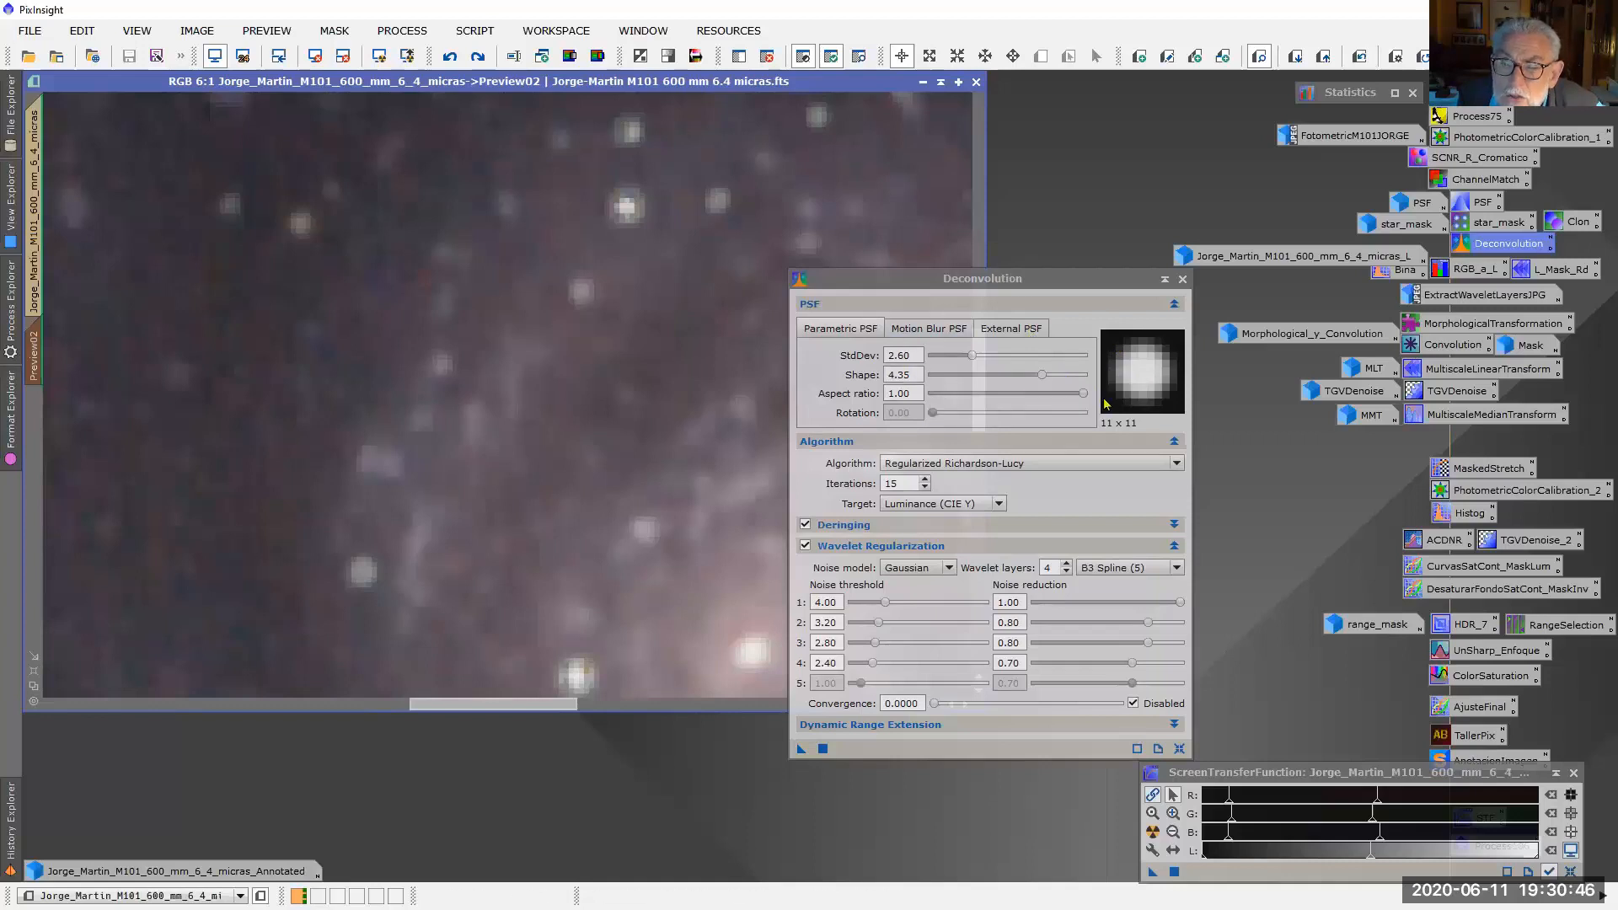
pyautogui.moveTo(1084, 393); pyautogui.dragTo(1030, 396)
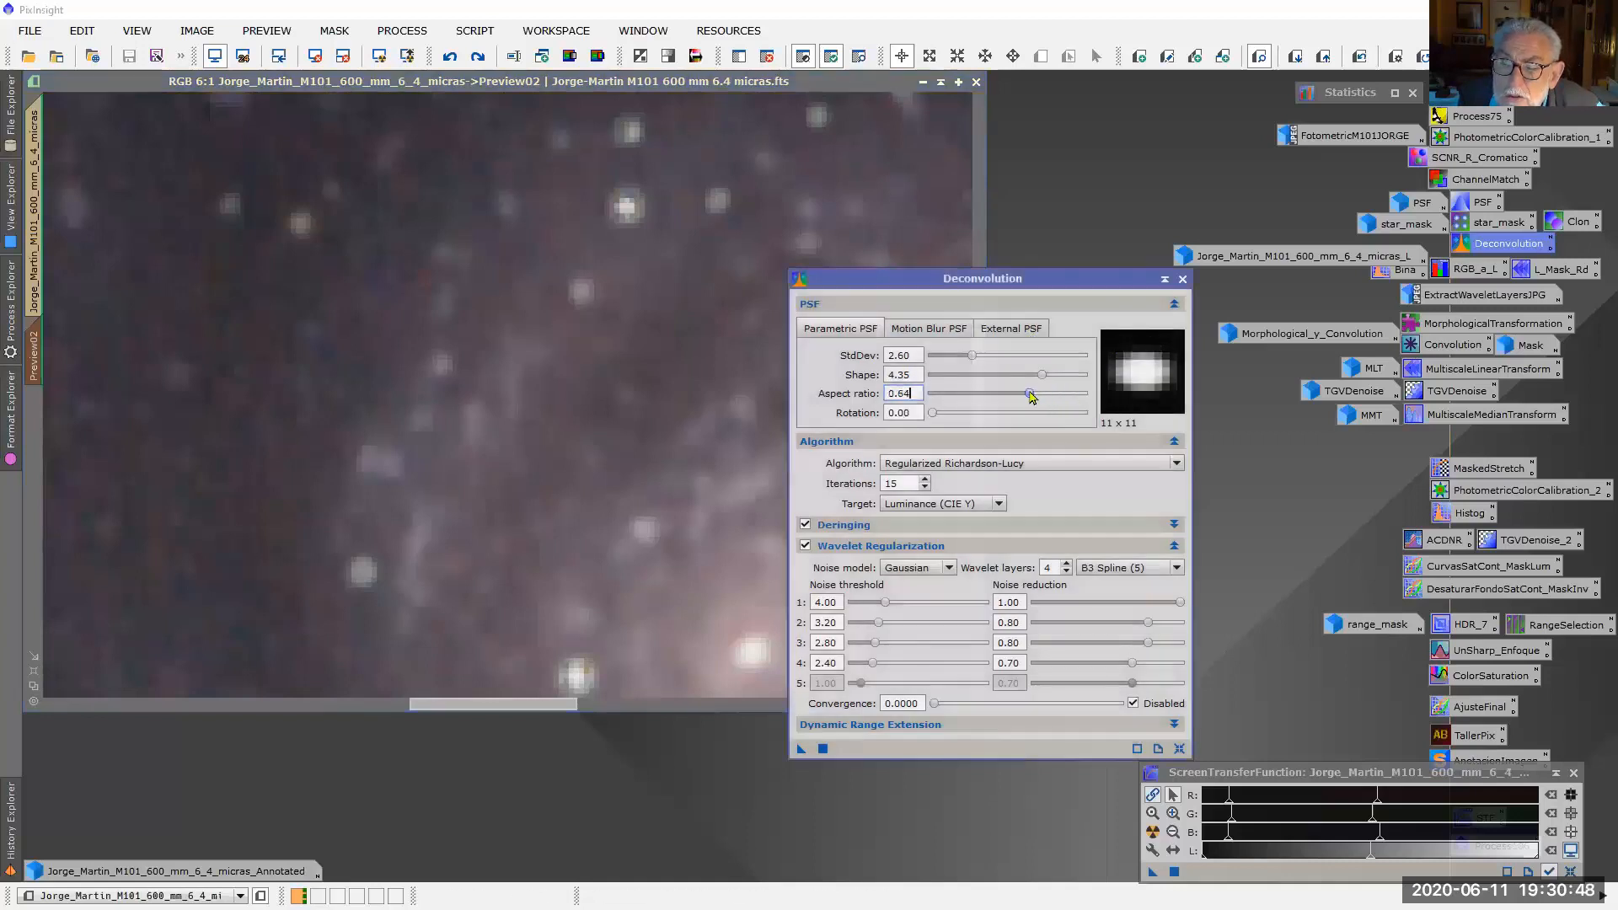
pyautogui.moveTo(932, 412); pyautogui.dragTo(1037, 438)
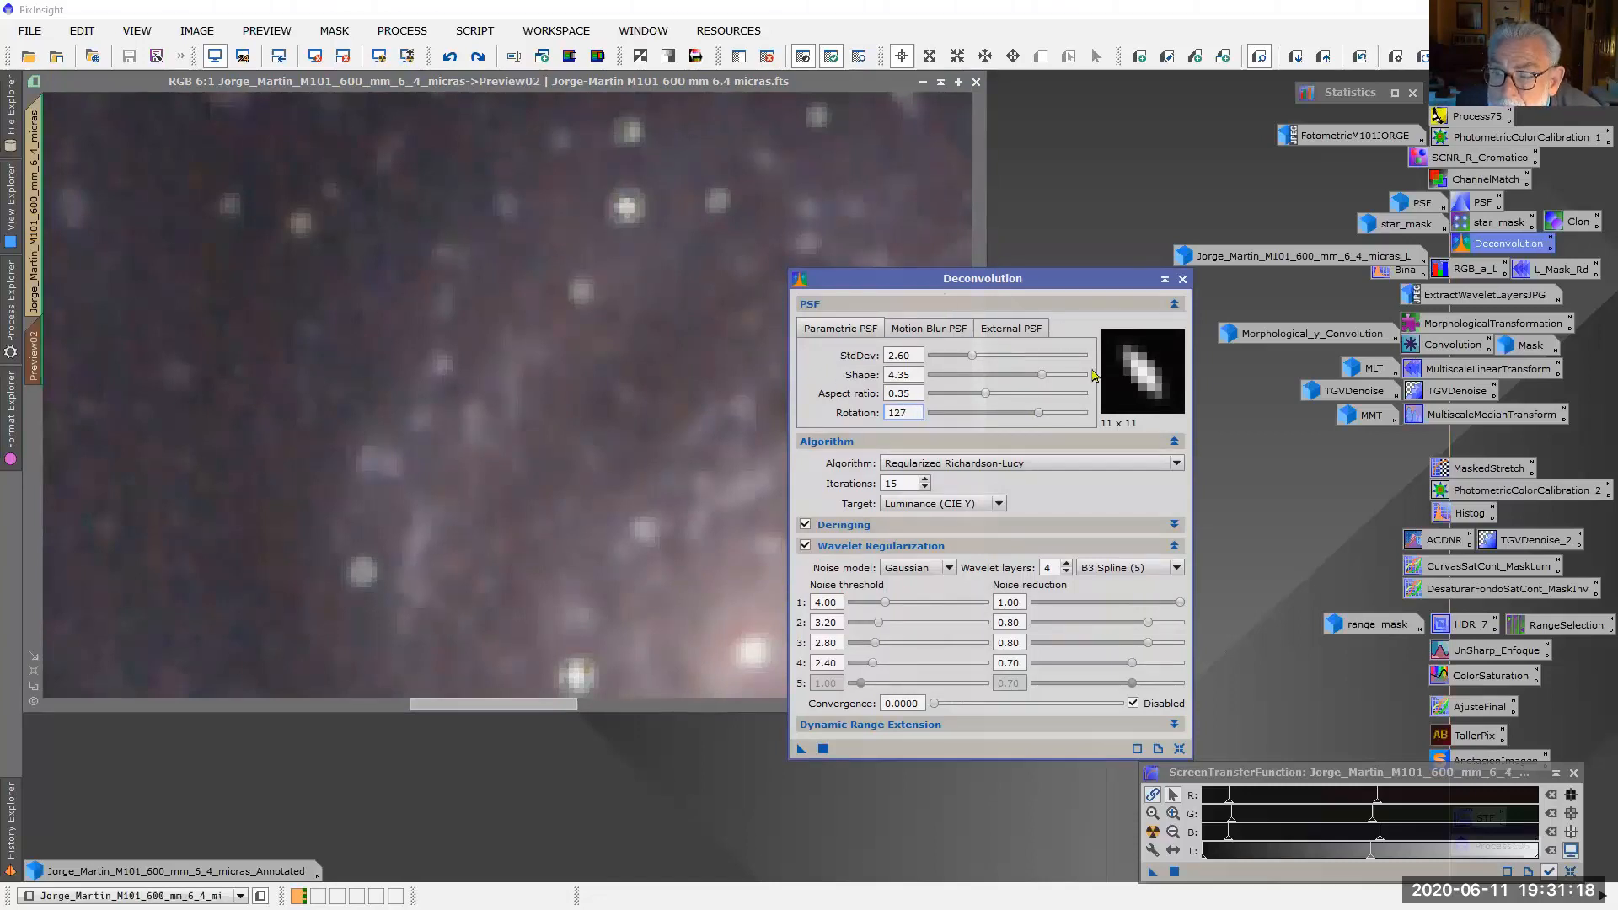
pyautogui.moveTo(1105, 279); pyautogui.dragTo(1221, 353)
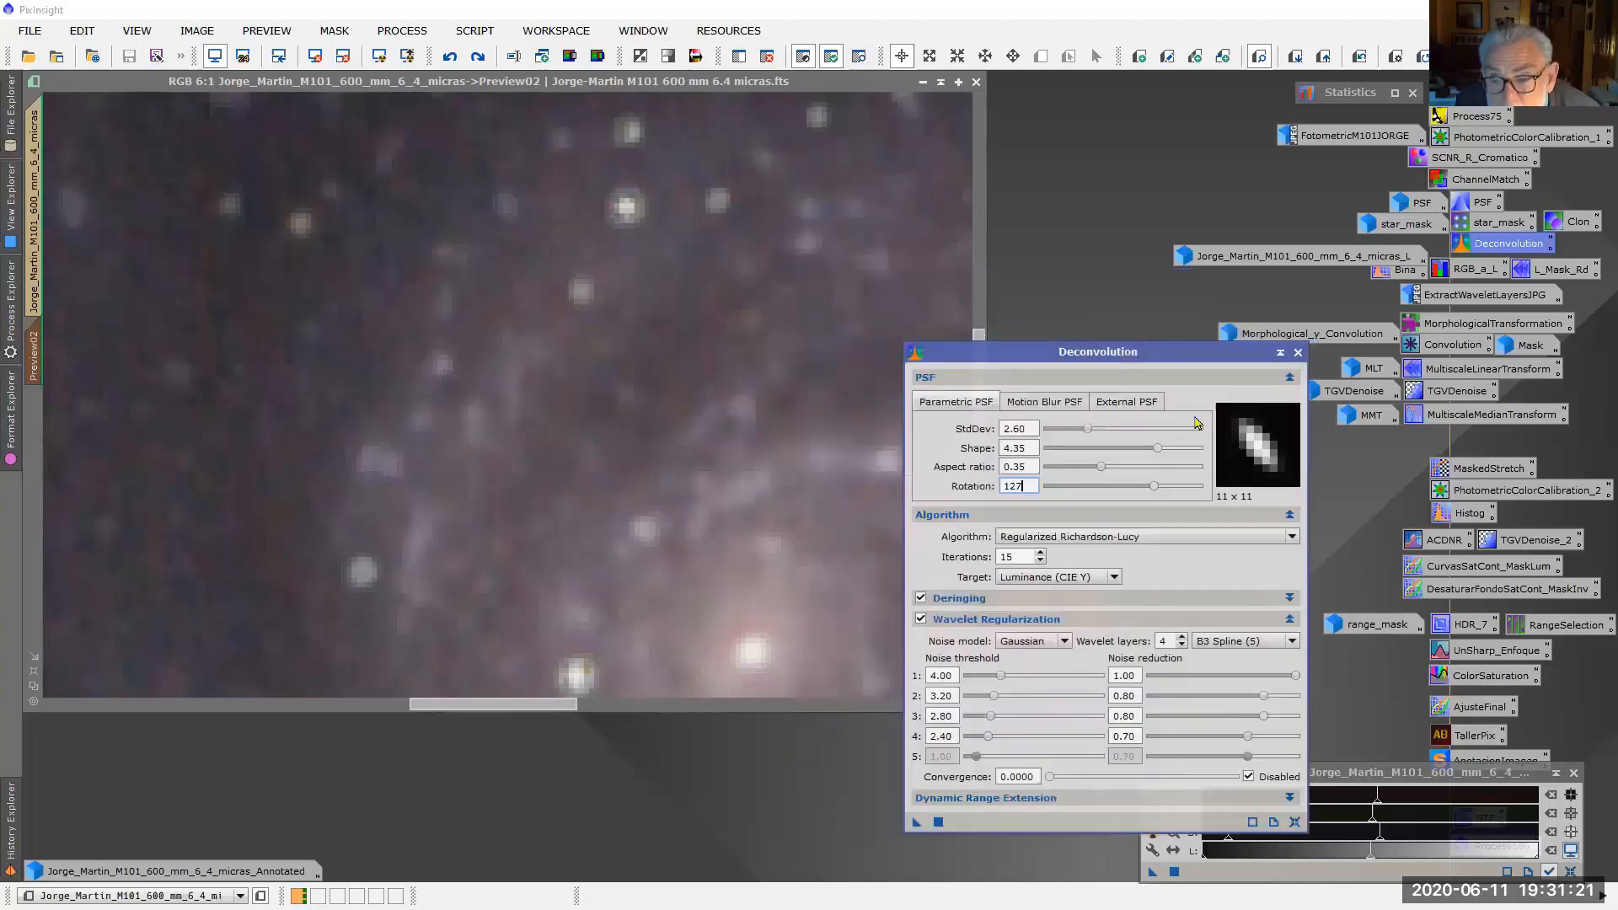
# Step: Switch Deconvolution to an external PSF, then open DynamicPSF over the full M101 image
pyautogui.click(1125, 403)
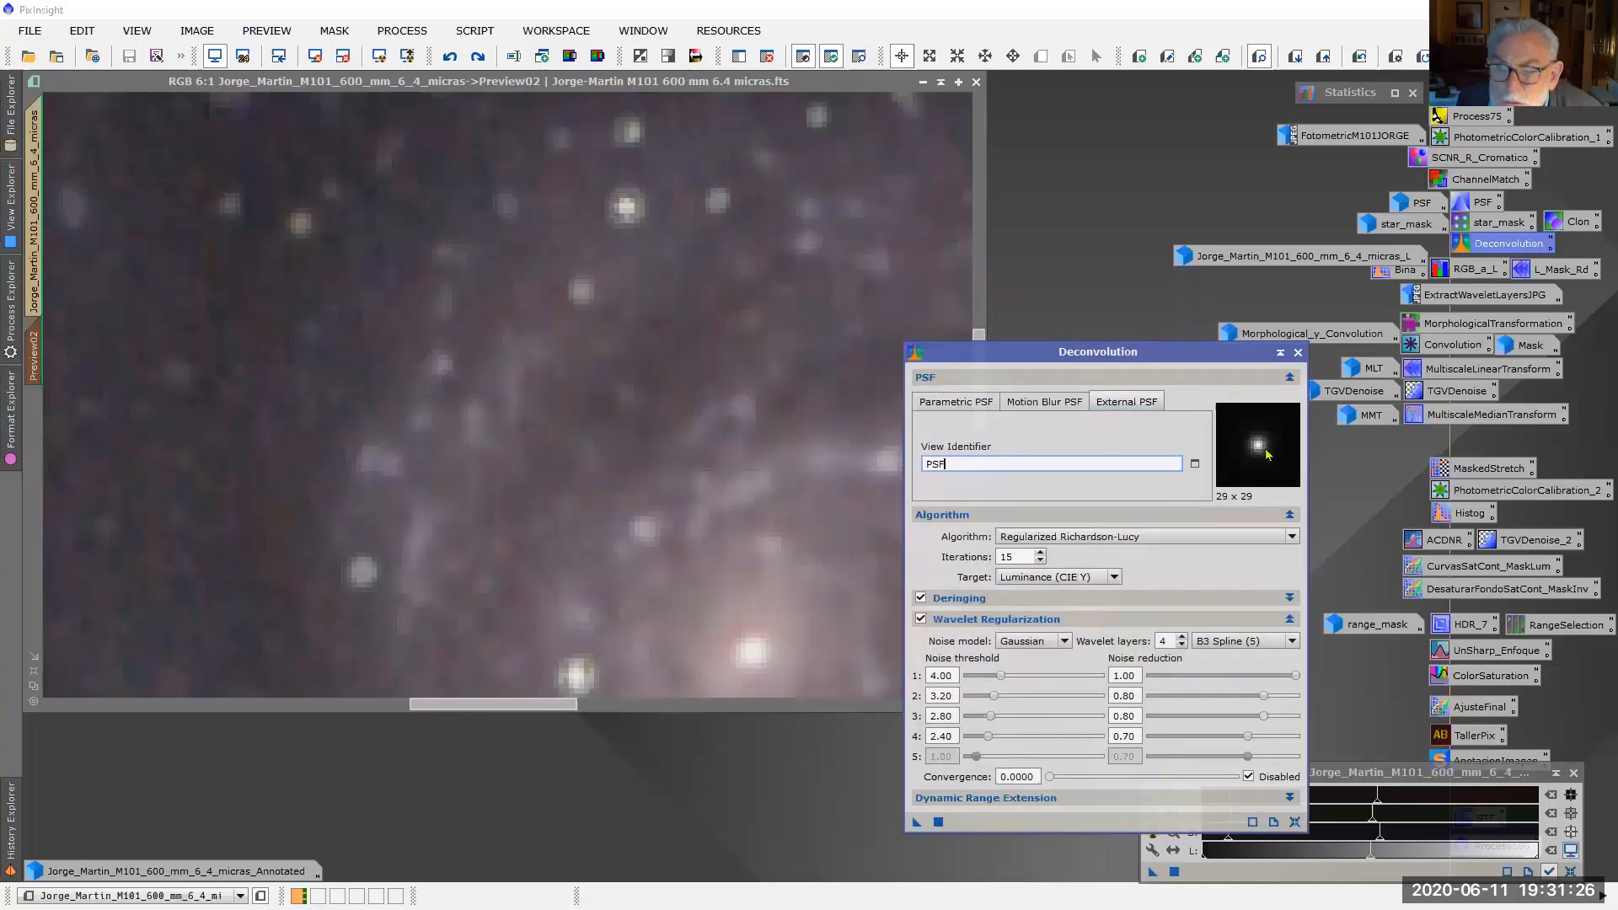
pyautogui.scroll(-6, 335, 502)
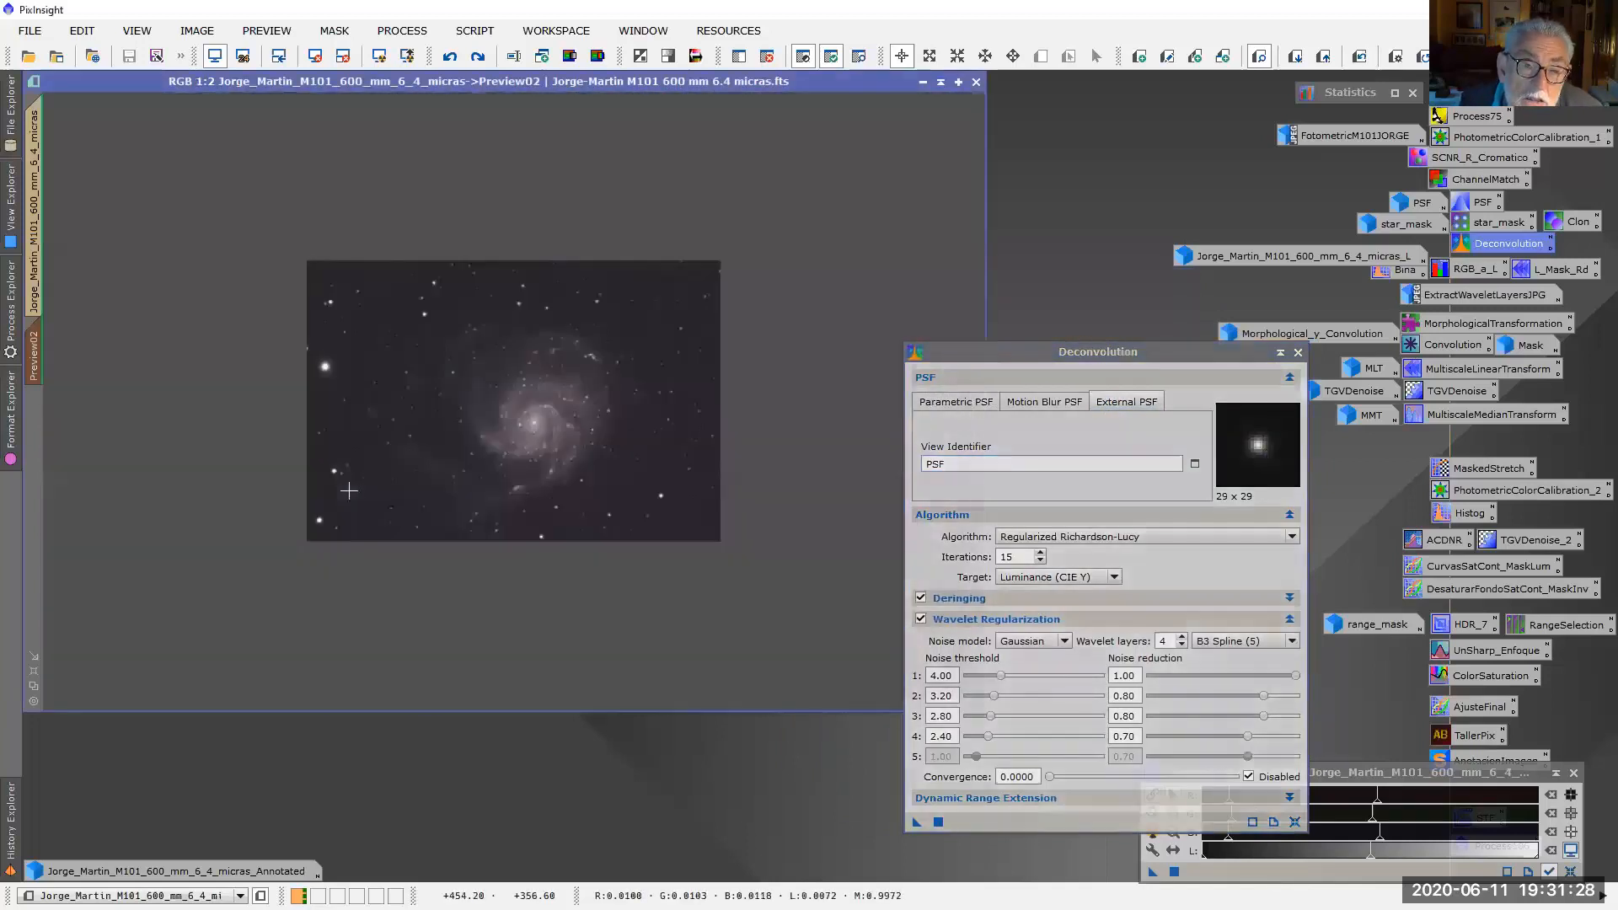
pyautogui.click(35, 272)
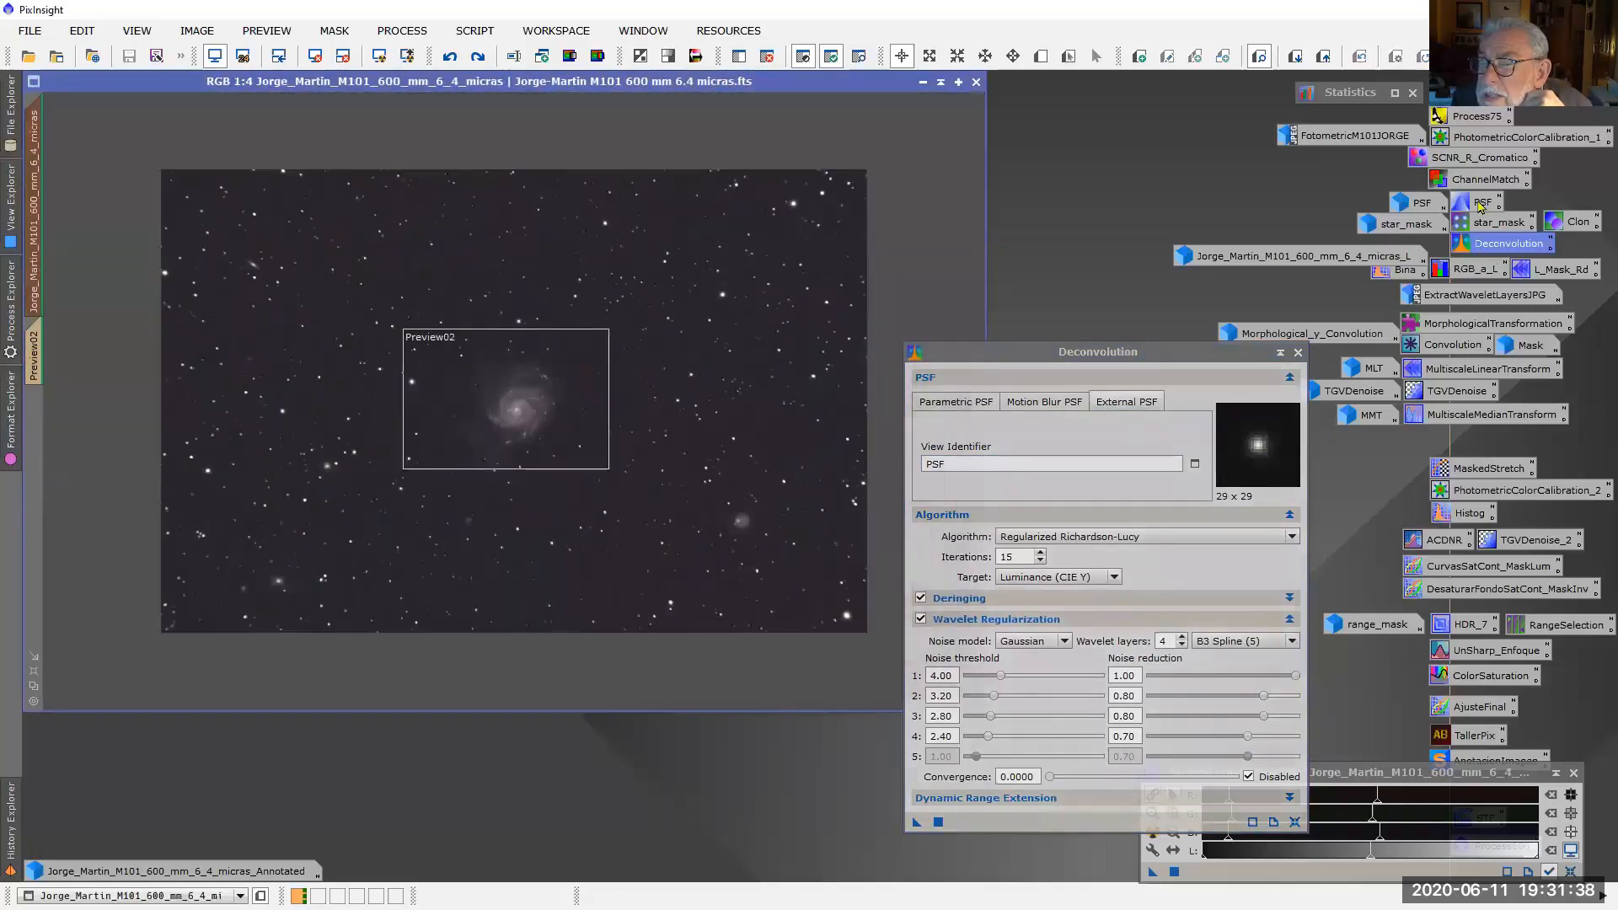
pyautogui.doubleClick(1480, 205)
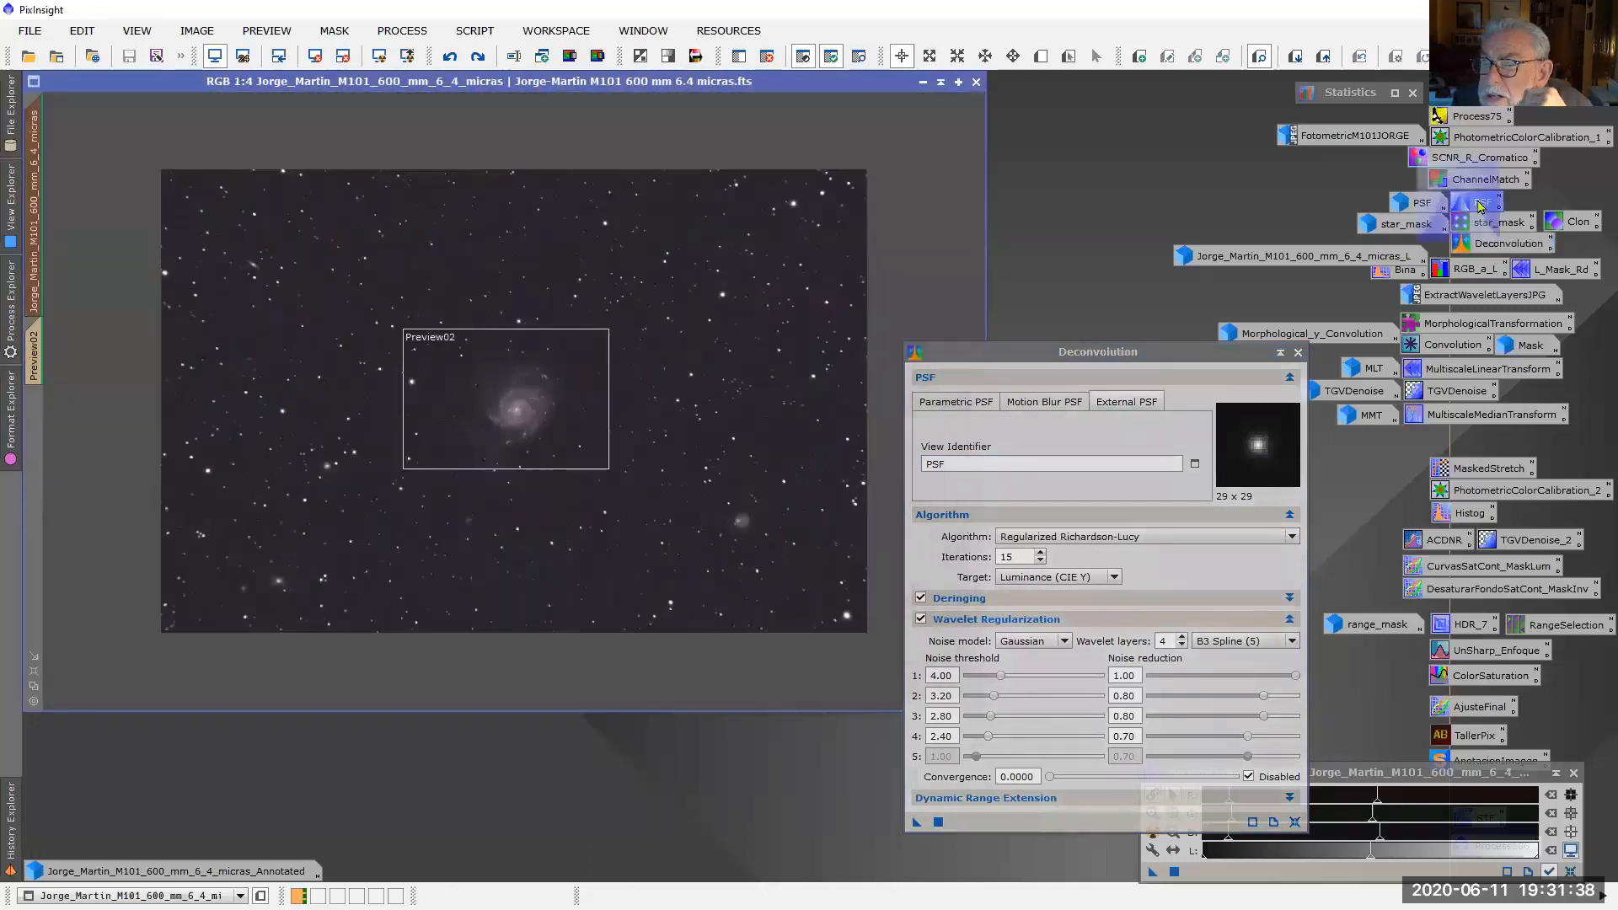
pyautogui.moveTo(943, 308); pyautogui.dragTo(1283, 128)
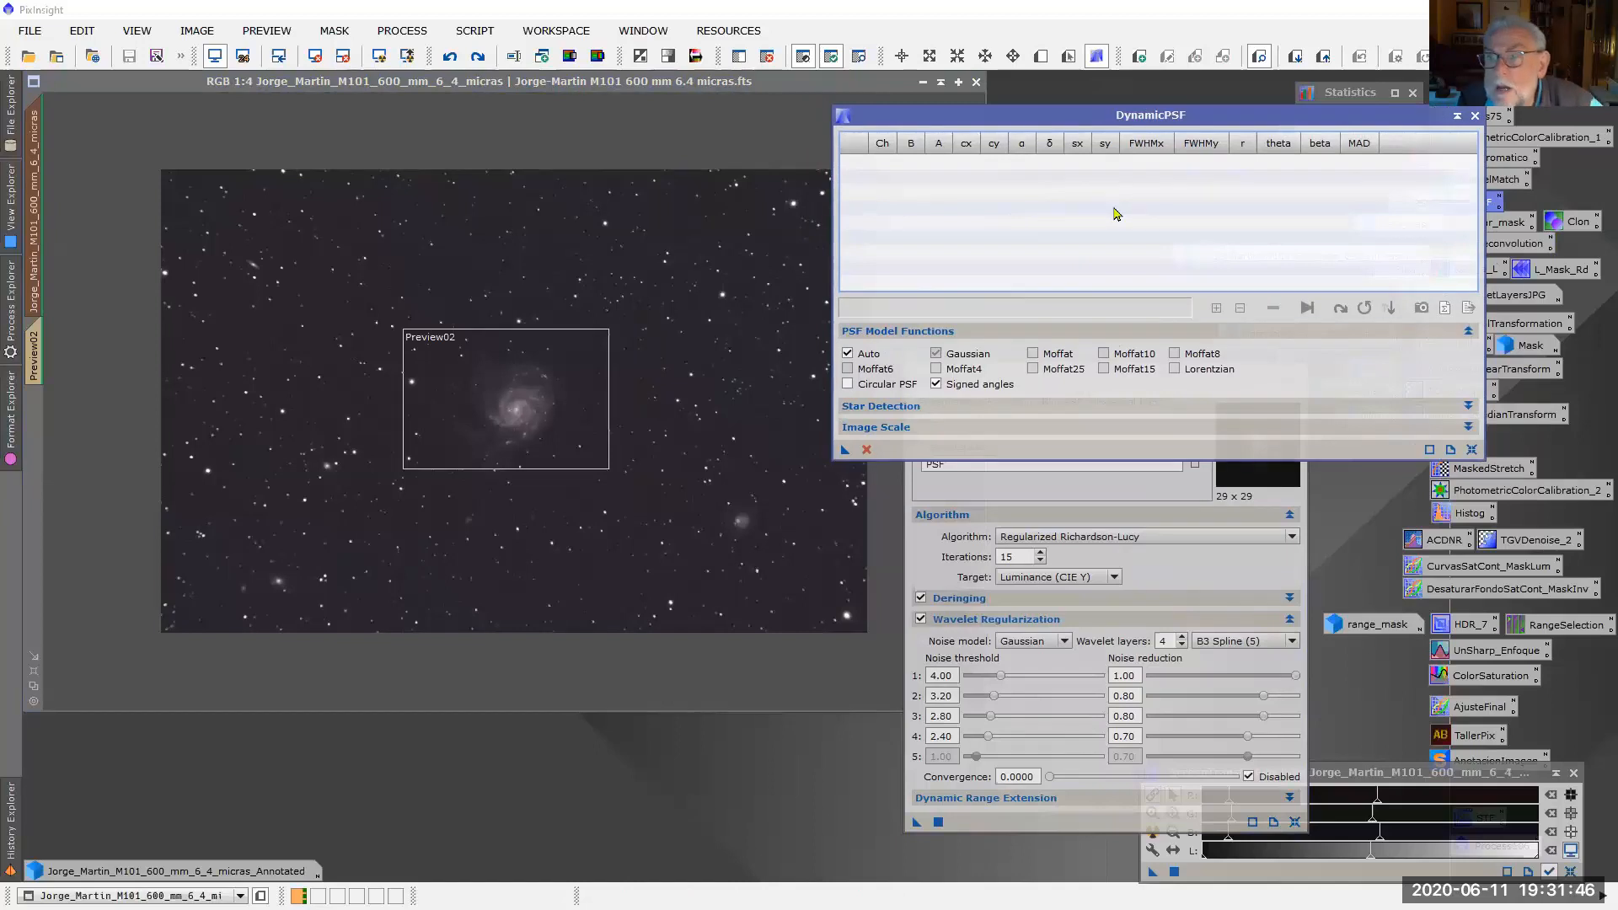
# Step: Fit PSFs to eight stars around M101 and show the averaged Moffat data (FWHM 3.12×2.81 px, beta 2.55)
pyautogui.click(708, 318)
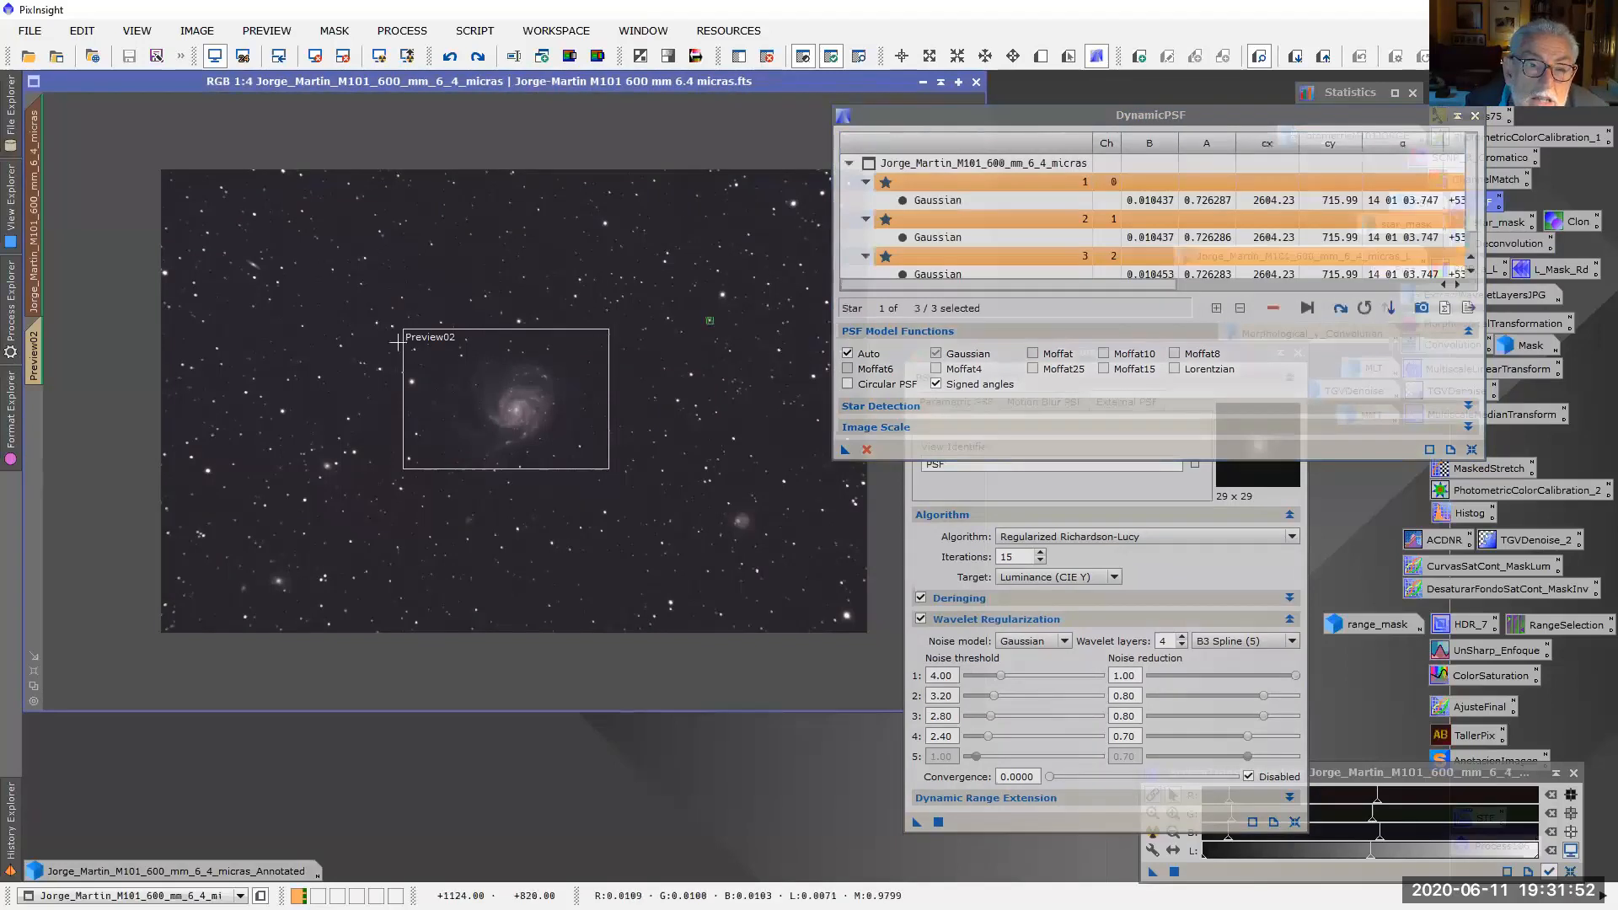
pyautogui.click(378, 320)
pyautogui.click(378, 321)
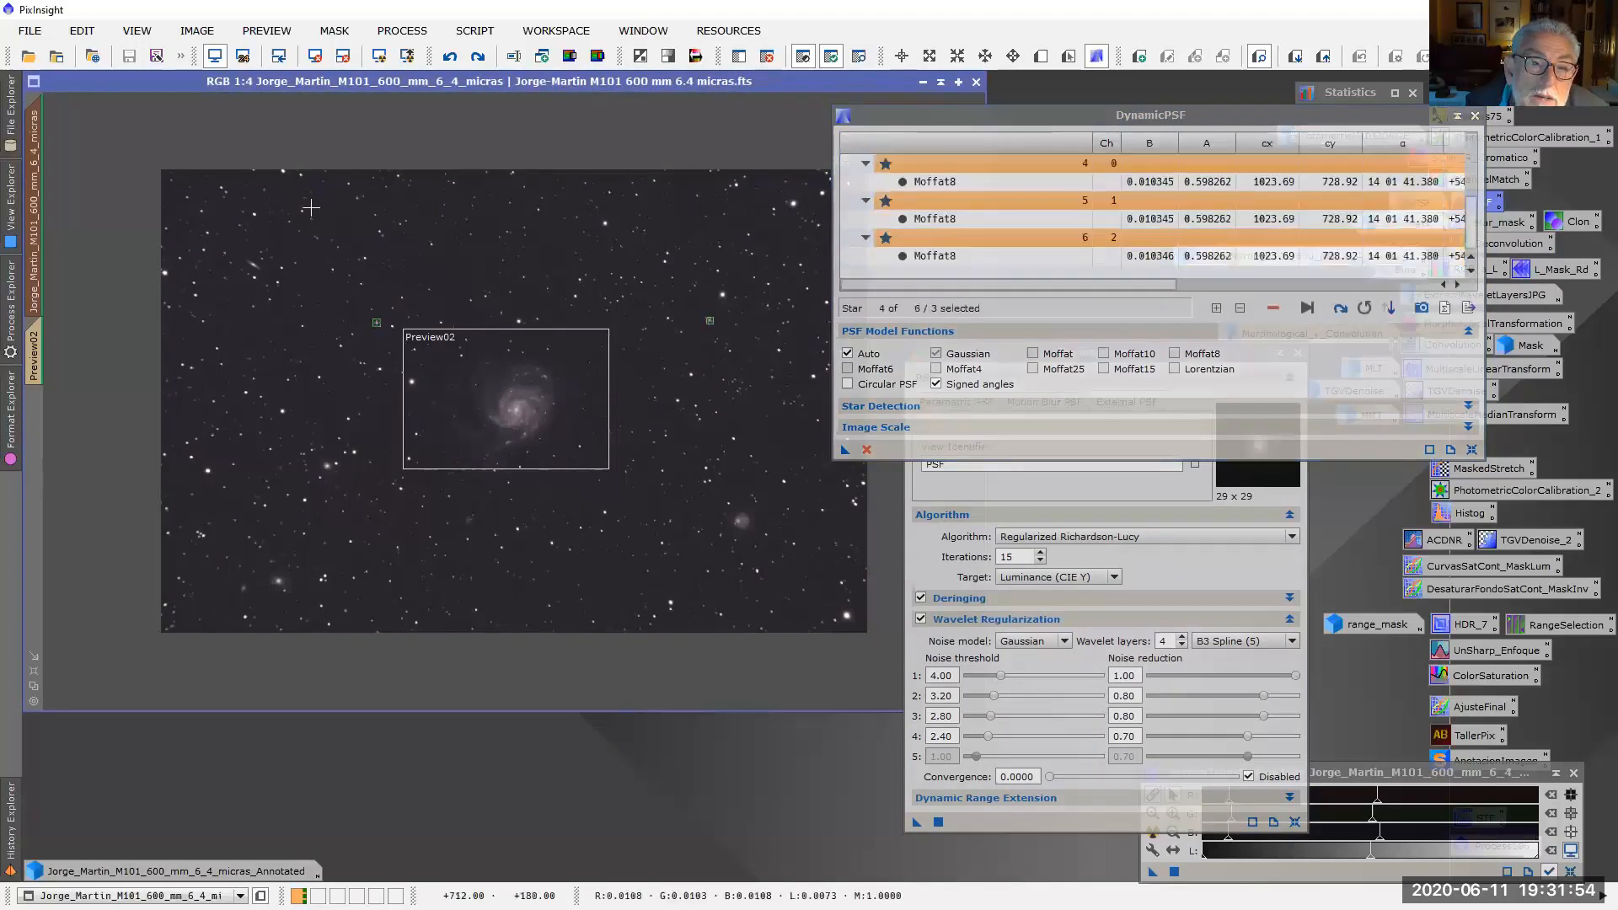
pyautogui.click(302, 210)
pyautogui.click(351, 541)
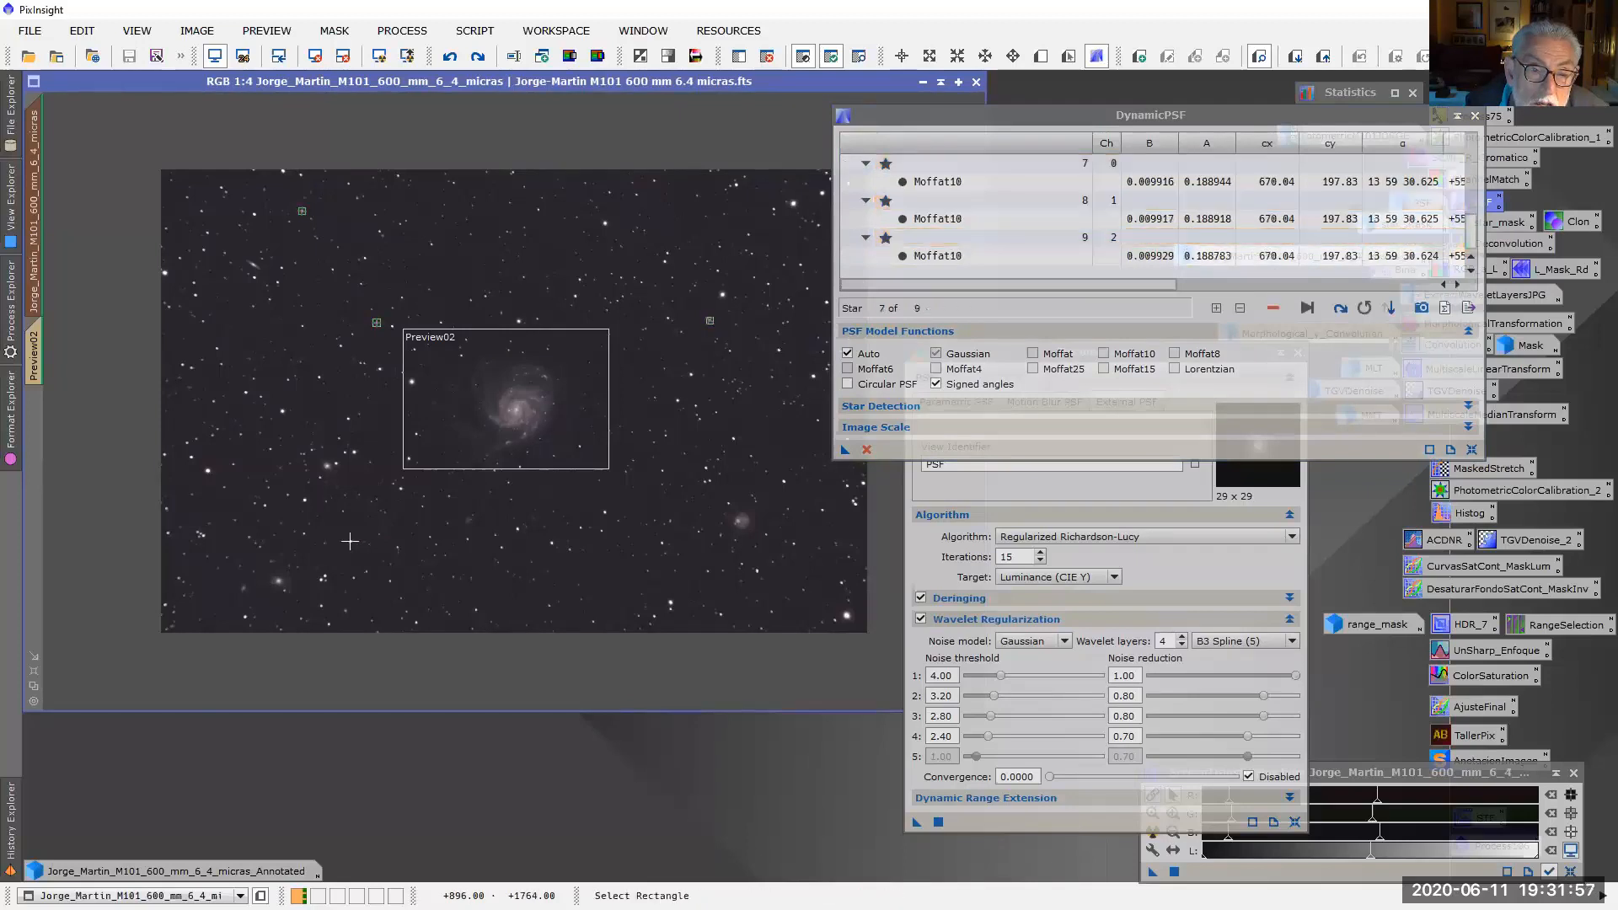
pyautogui.click(710, 572)
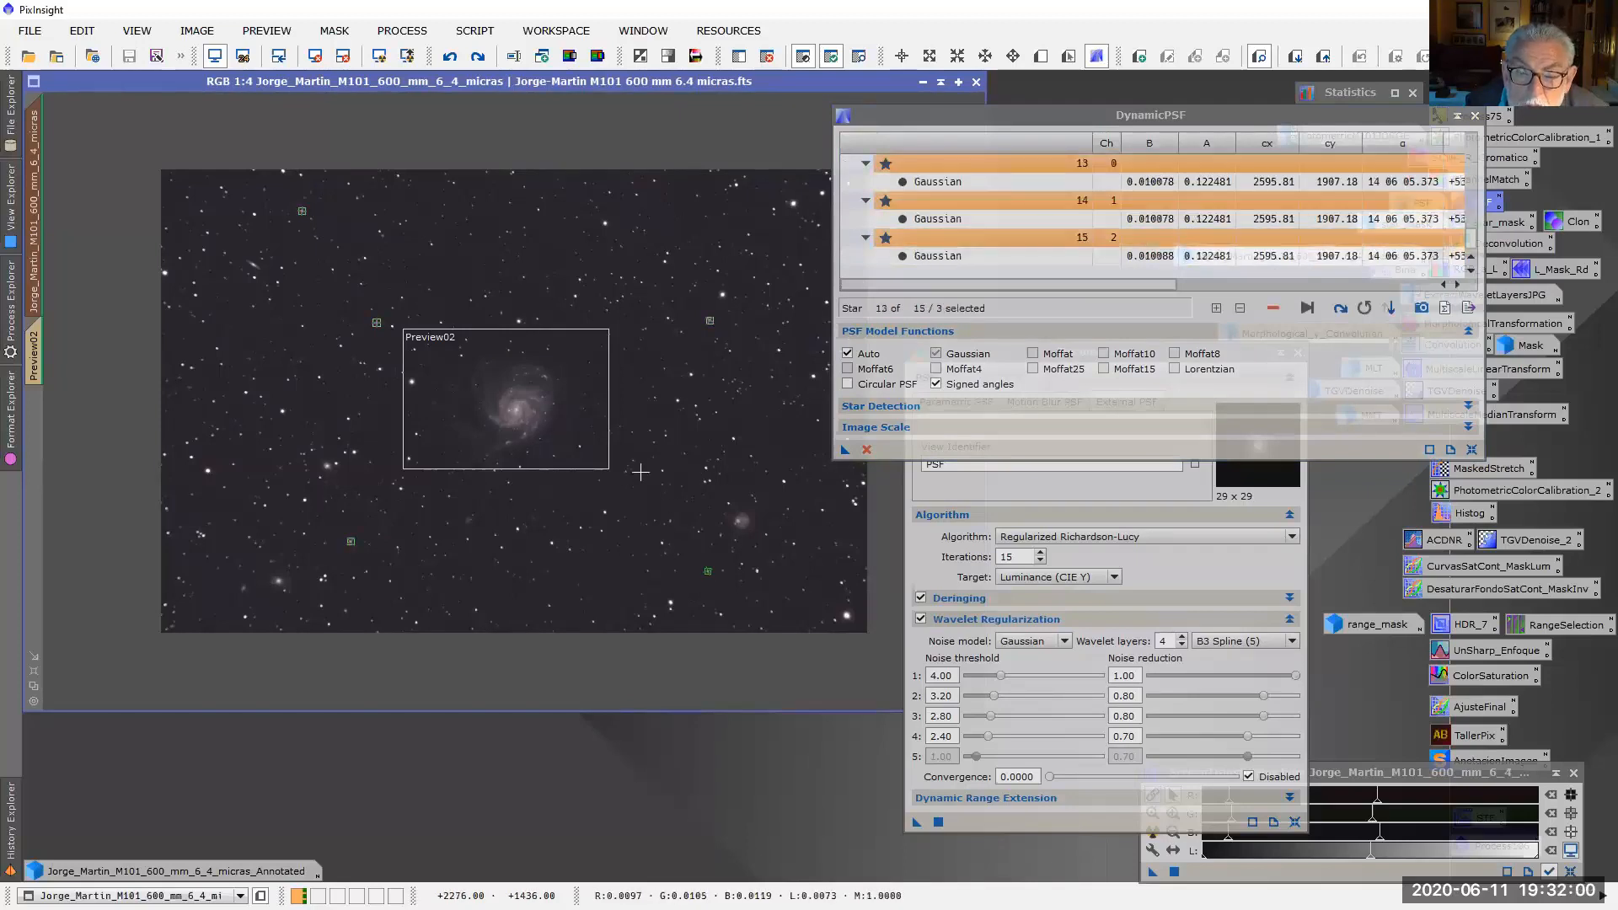
pyautogui.click(662, 470)
pyautogui.click(666, 434)
pyautogui.click(607, 310)
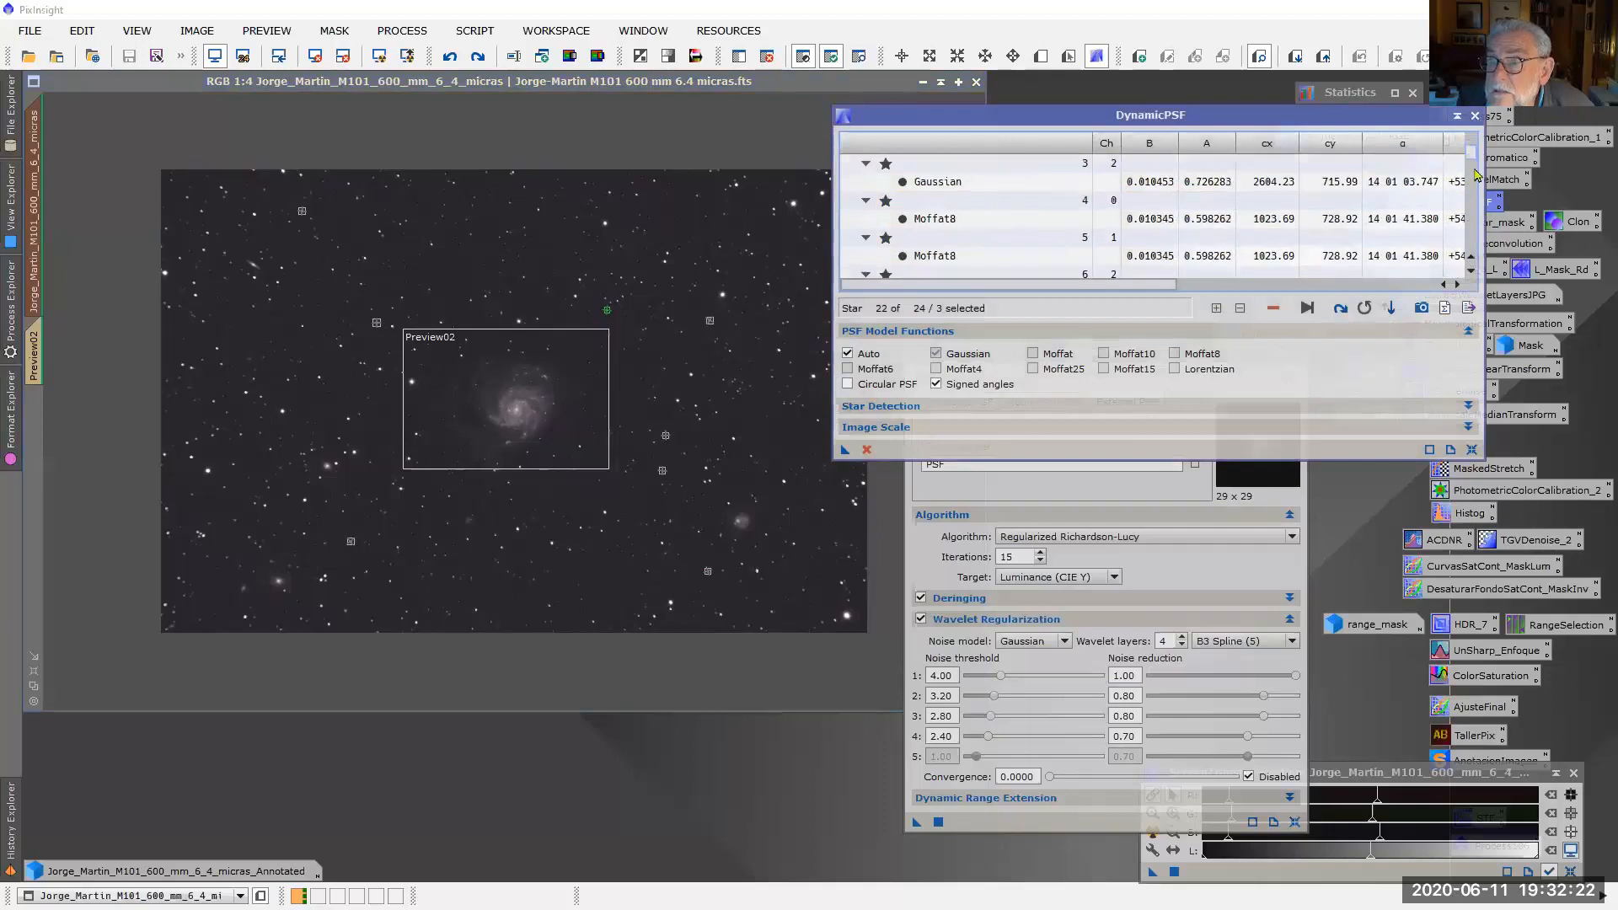
pyautogui.moveTo(1476, 238)
pyautogui.mouseDown()
pyautogui.moveTo(1467, 153)
pyautogui.moveTo(1476, 251)
pyautogui.mouseUp()
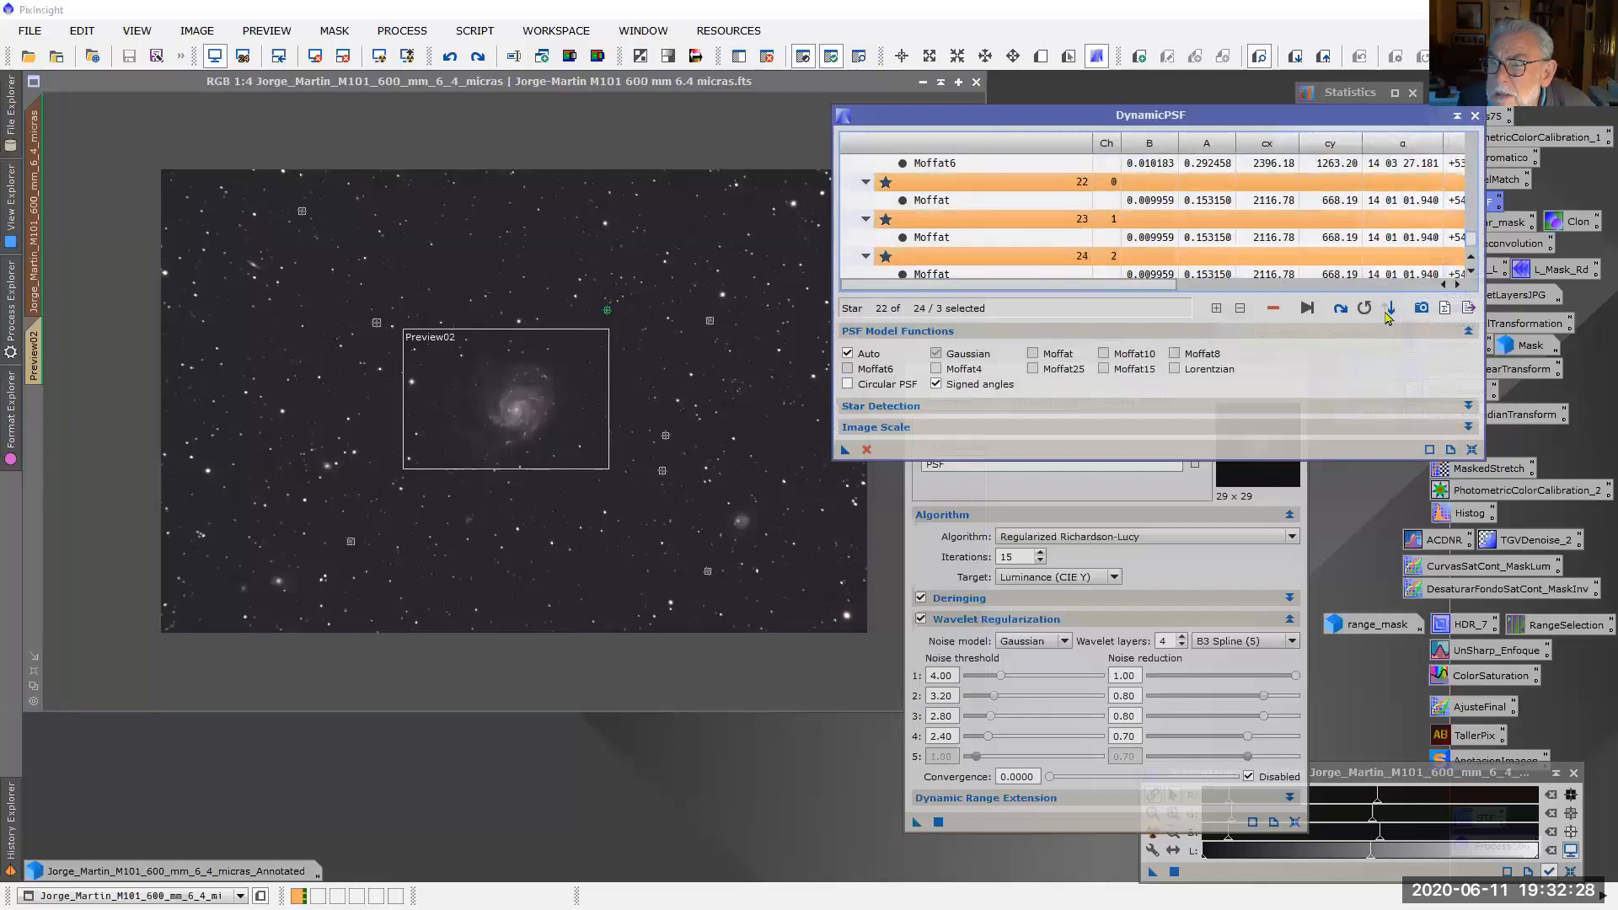
pyautogui.click(1444, 308)
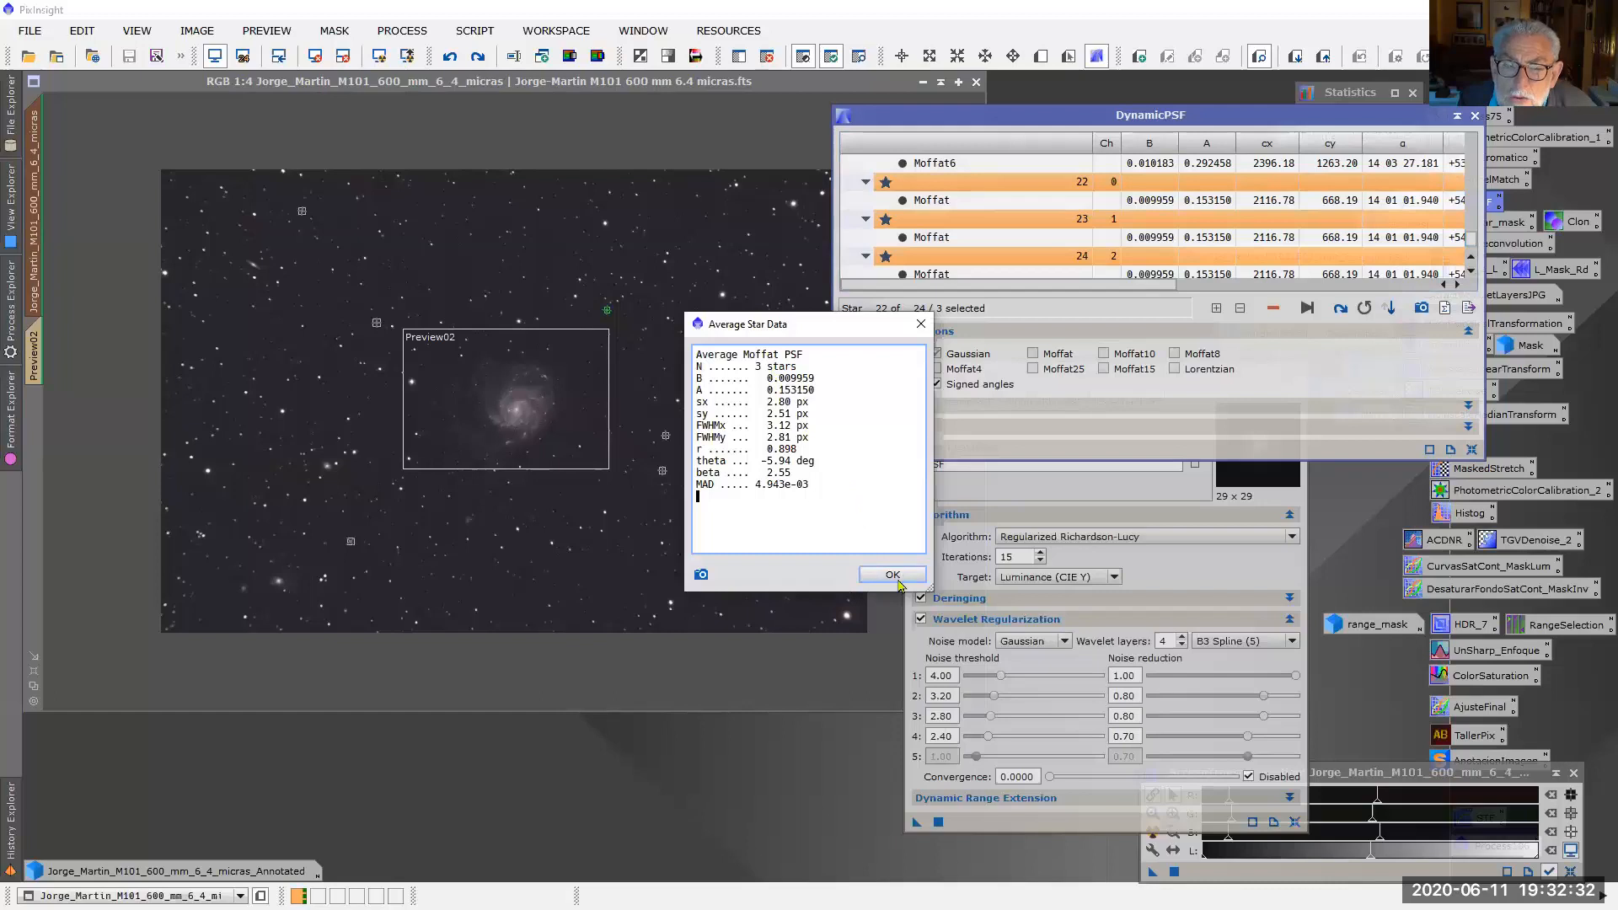
# Step: Dismiss the average star report and delete duplicate star entries 22–24 from the DynamicPSF list
pyautogui.click(892, 574)
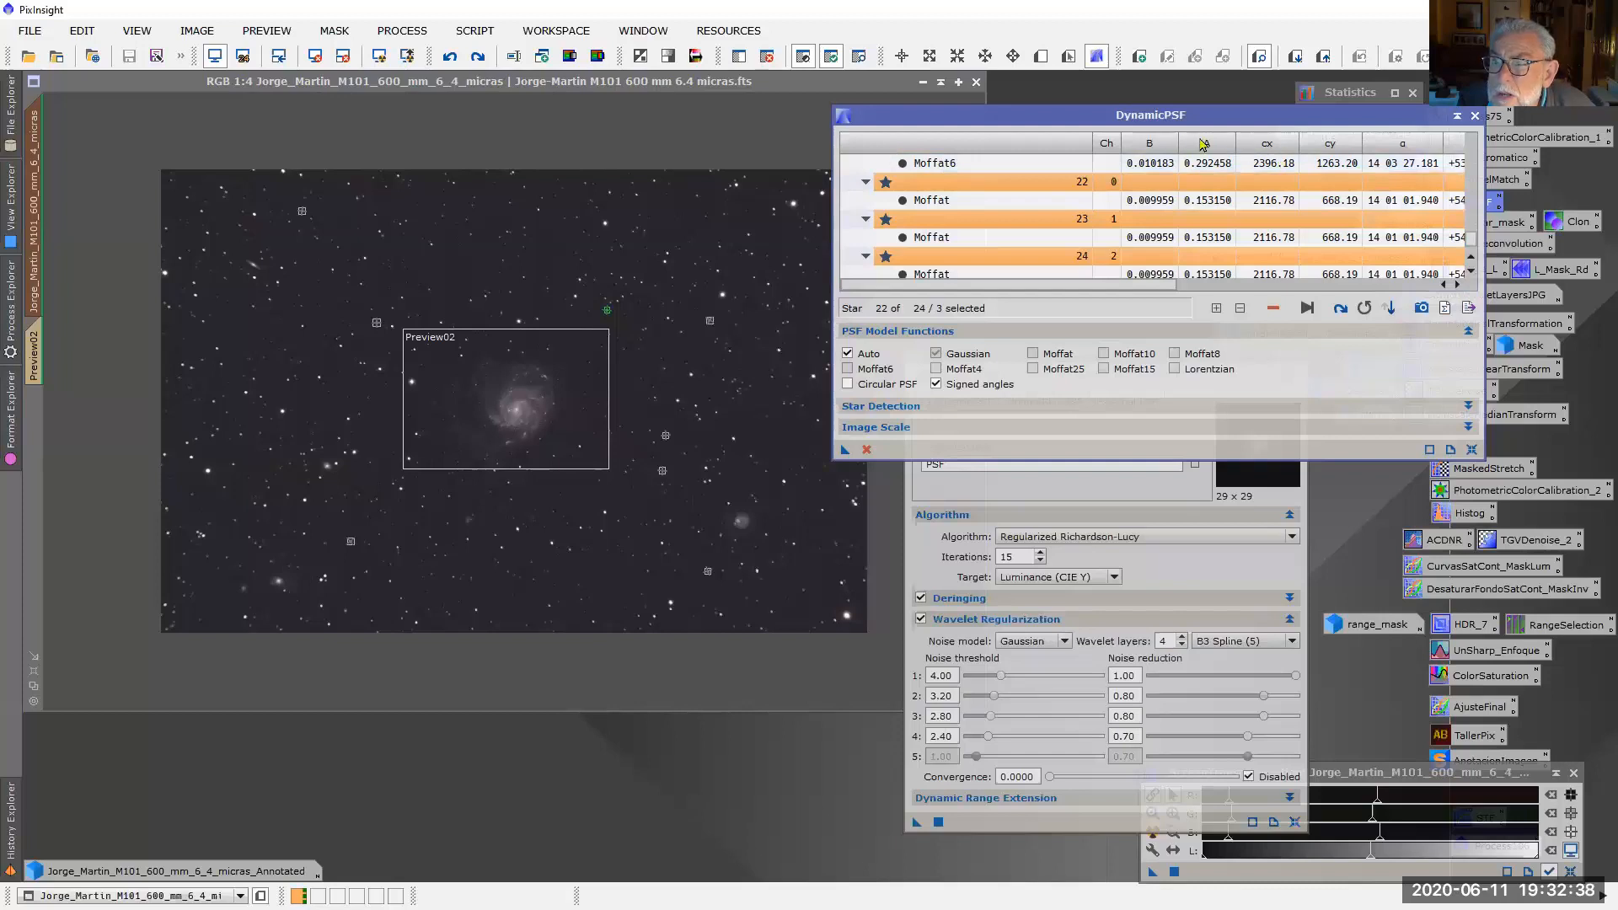
pyautogui.moveTo(1471, 241)
pyautogui.mouseDown()
pyautogui.moveTo(1471, 209)
pyautogui.moveTo(1471, 254)
pyautogui.mouseUp()
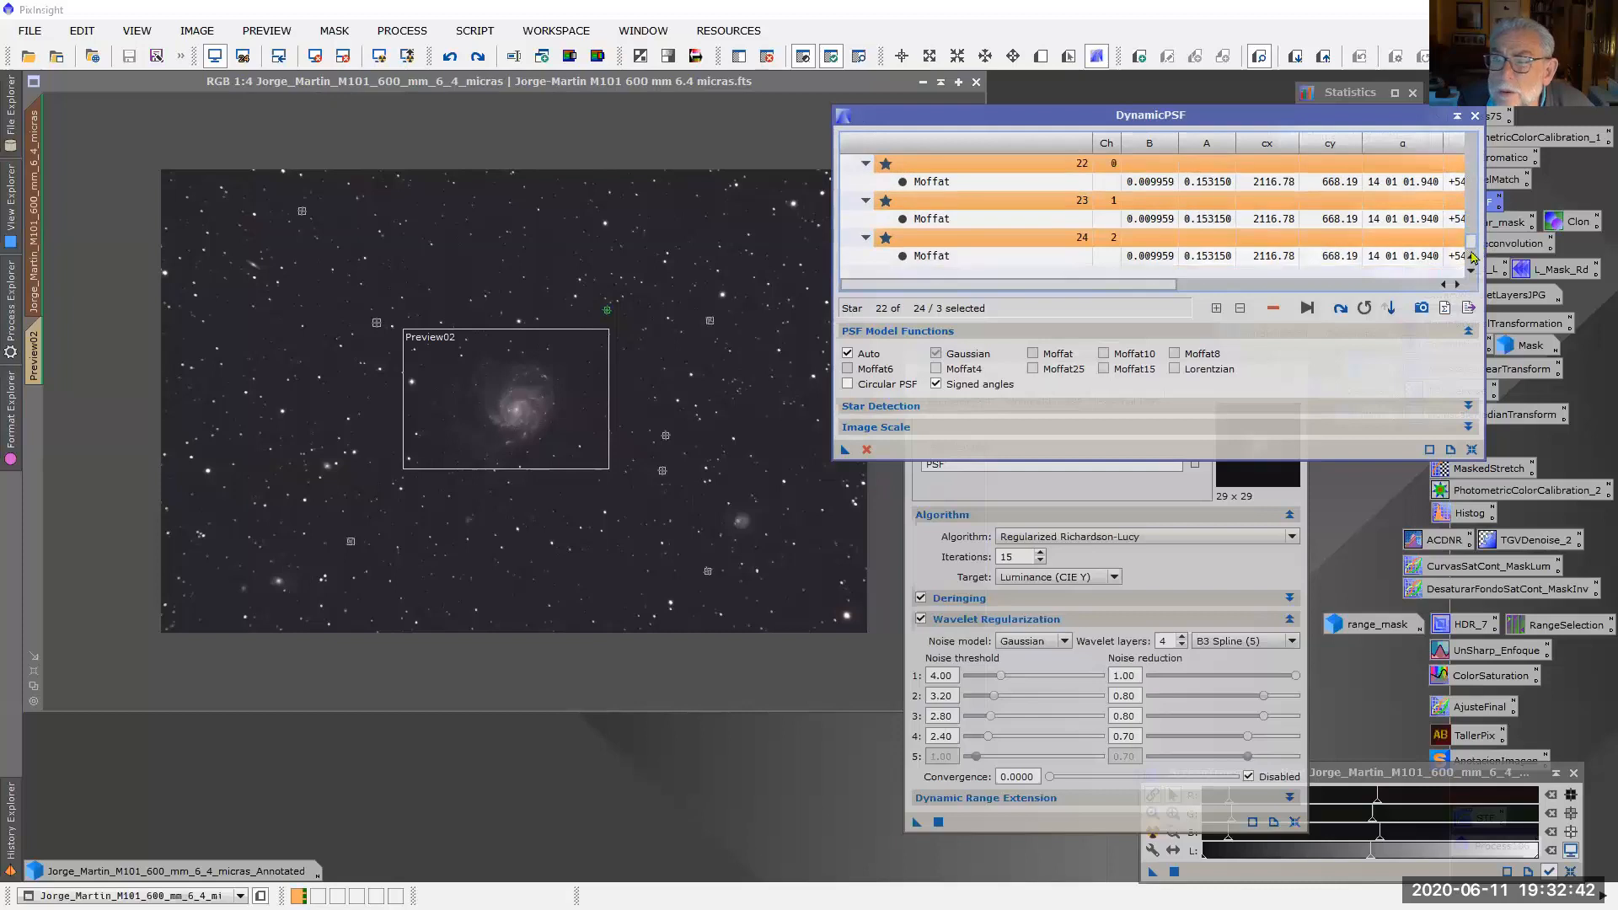
pyautogui.click(1058, 257)
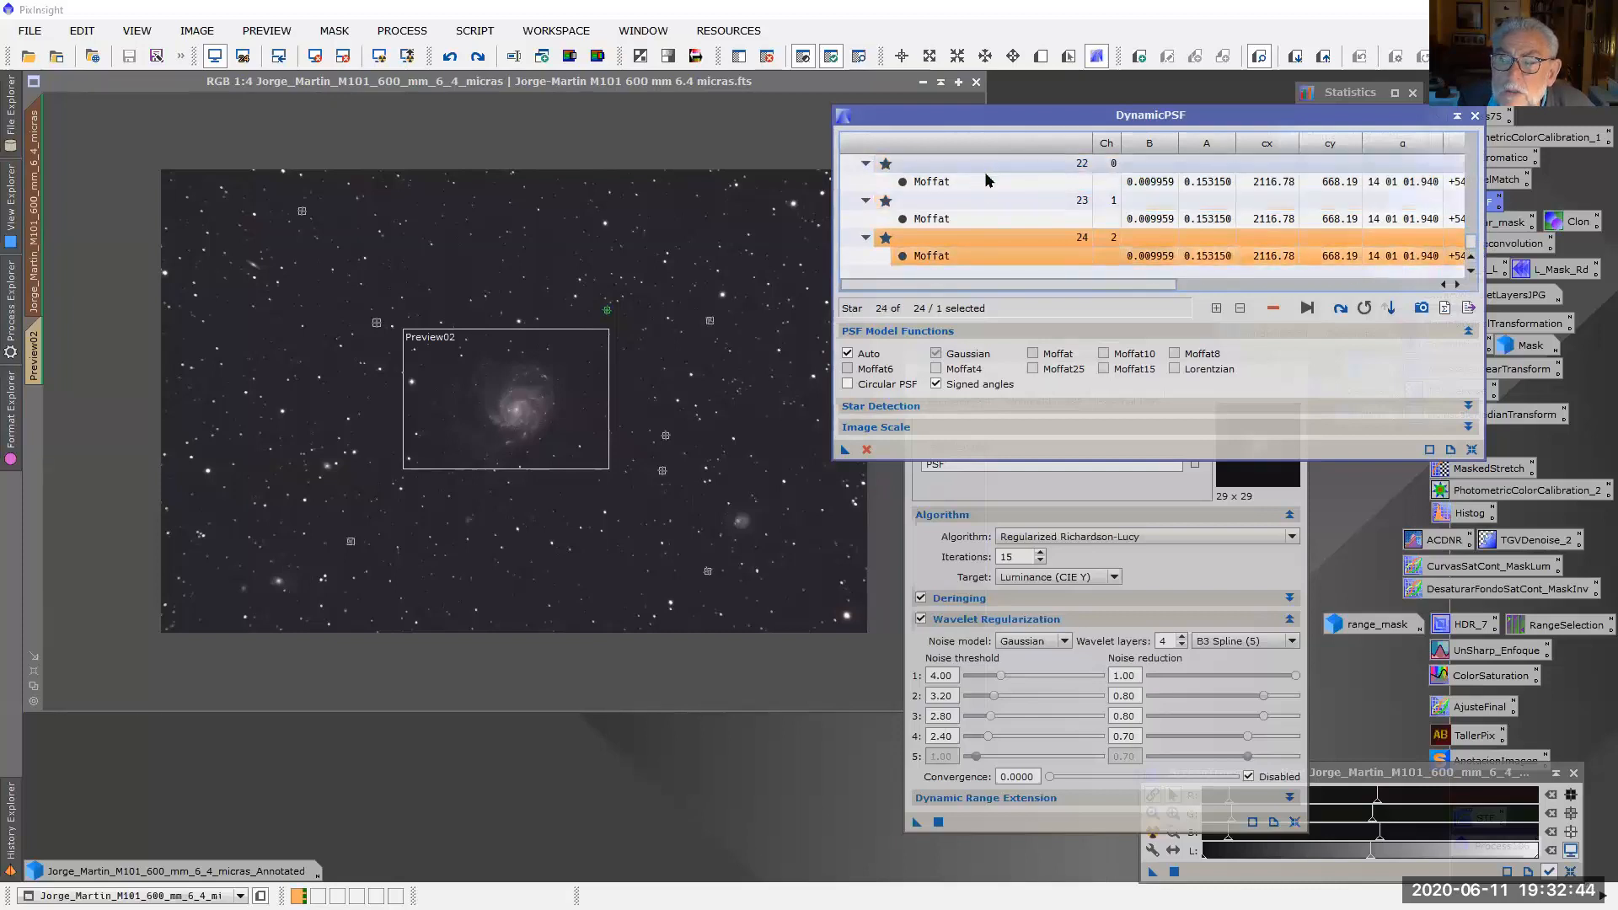
pyautogui.keyDown('shift'); pyautogui.click(988, 181); pyautogui.keyUp('shift')
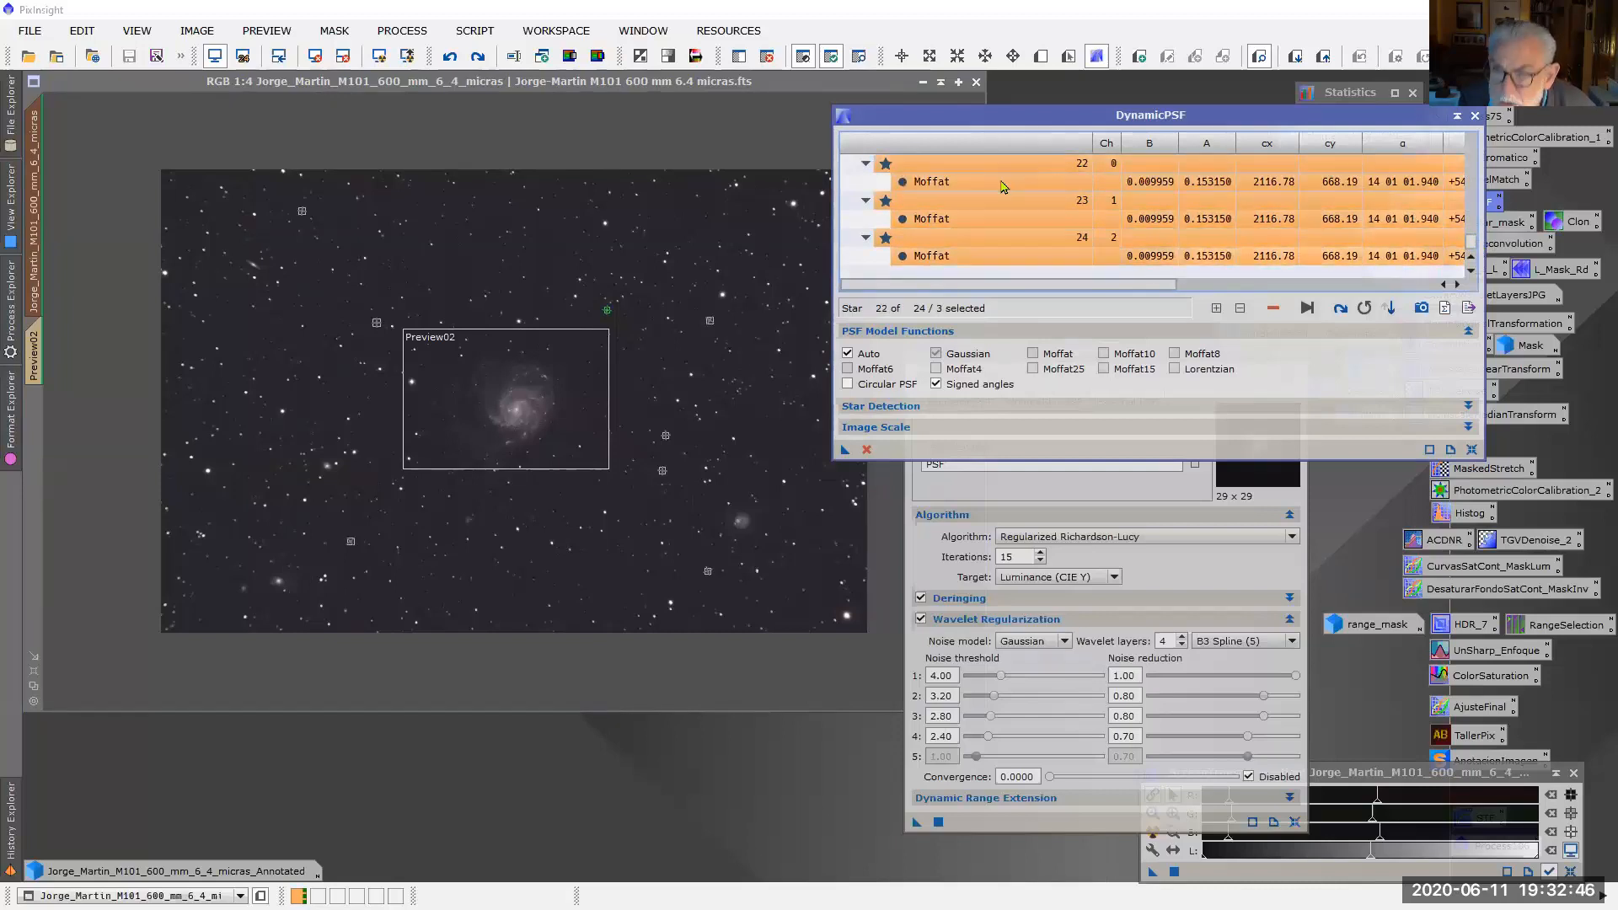
pyautogui.press('Delete')
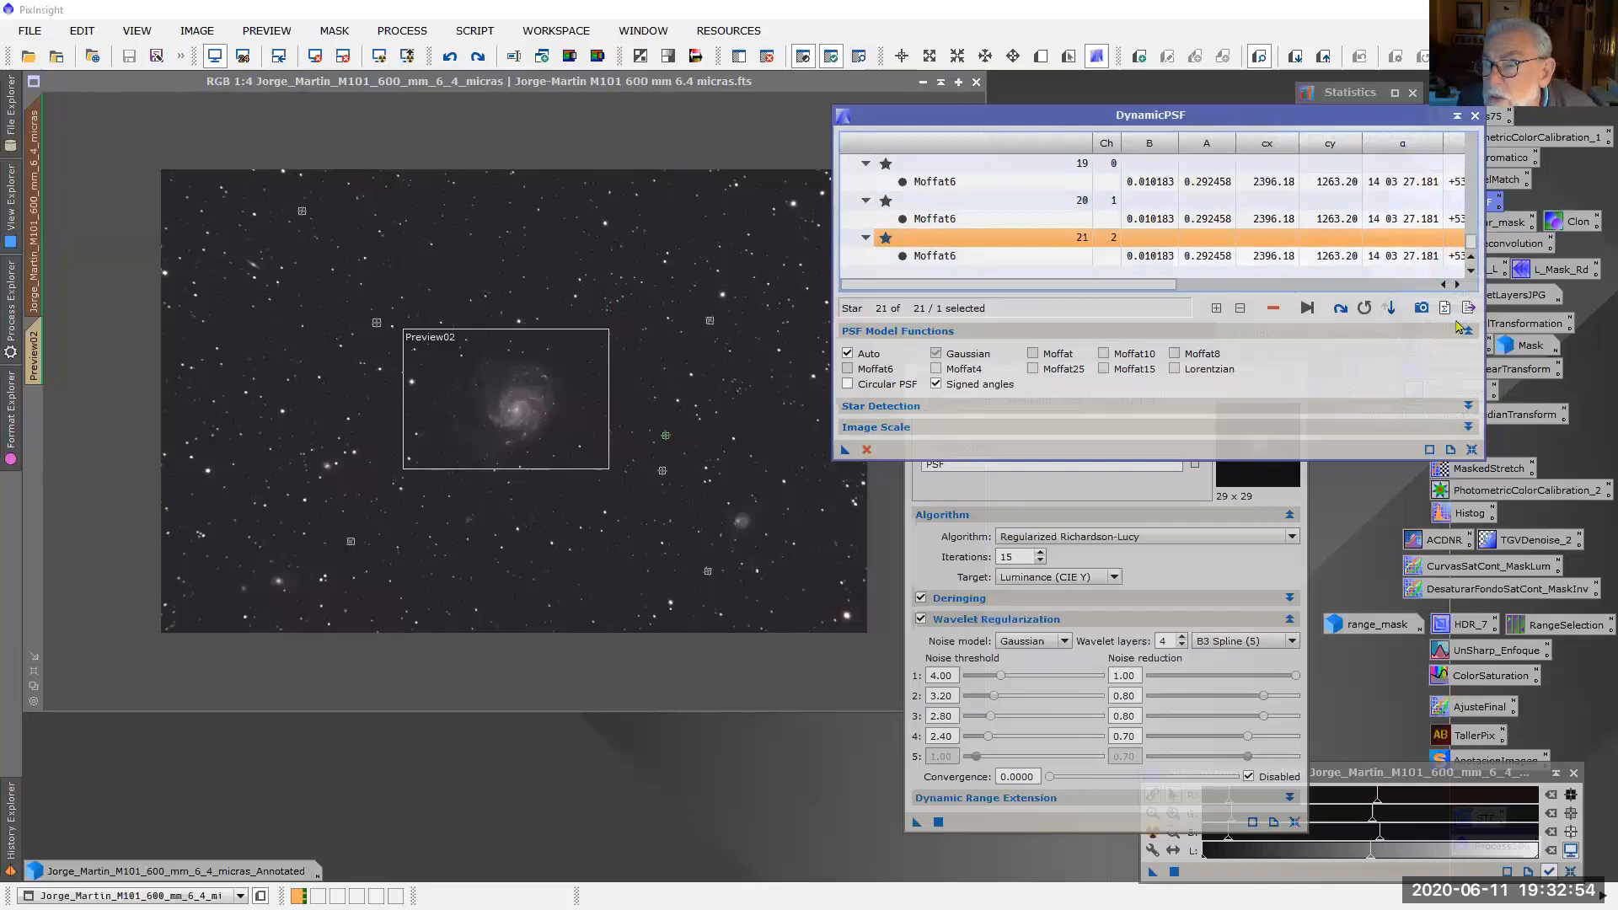
# Step: Export a synthetic PSF1 star image from the fitted stars, then close DynamicPSF
pyautogui.click(1421, 309)
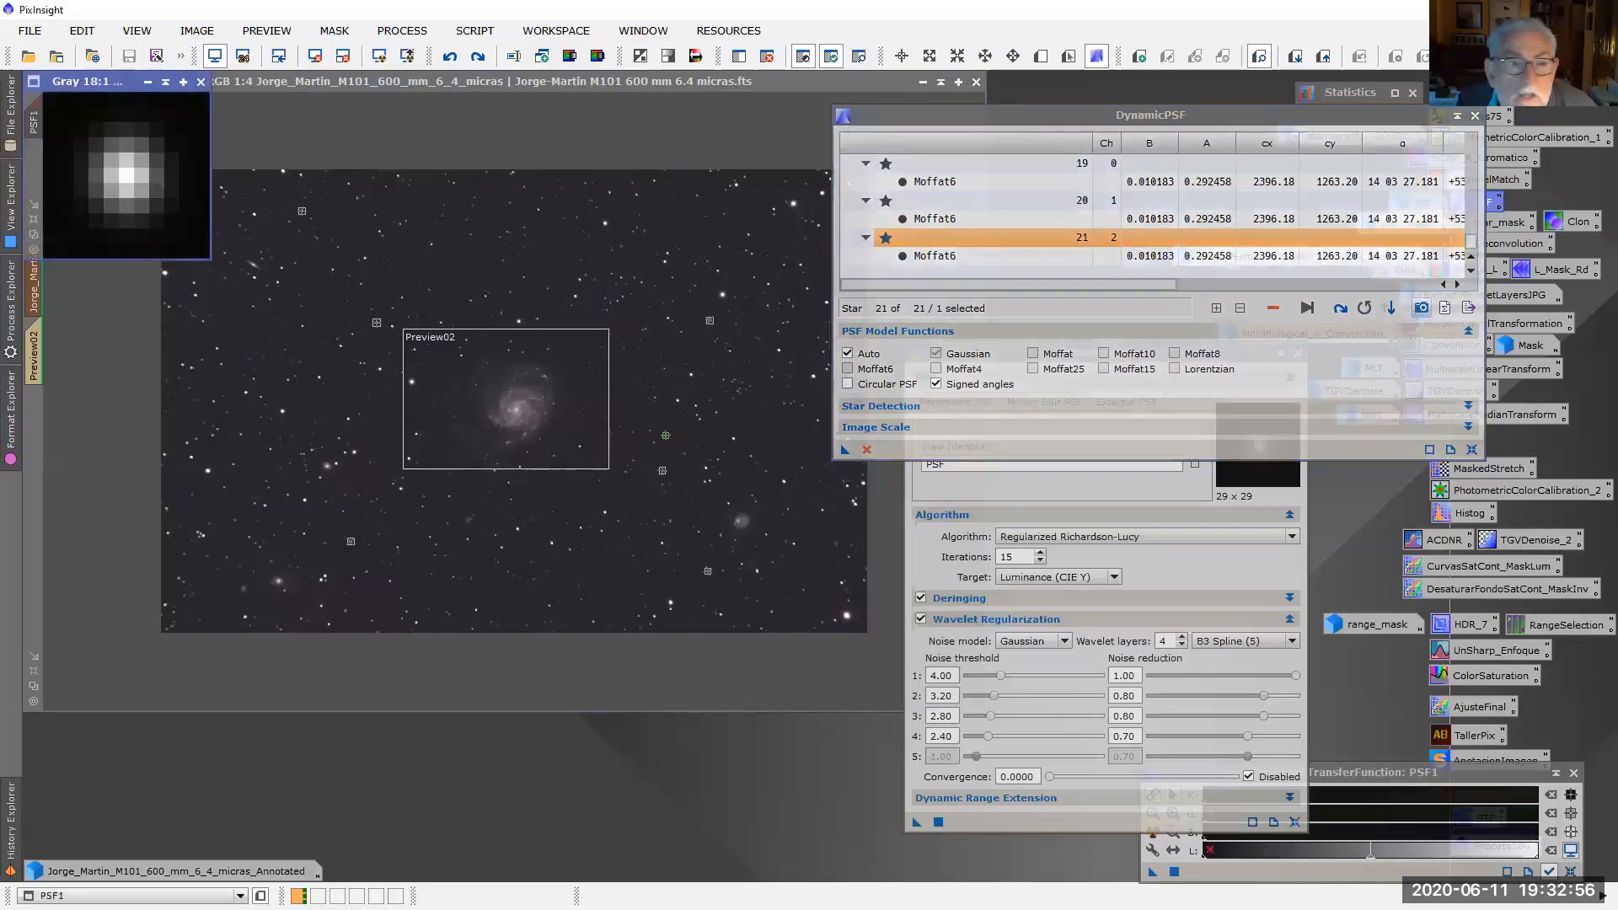
pyautogui.moveTo(118, 82); pyautogui.dragTo(437, 368)
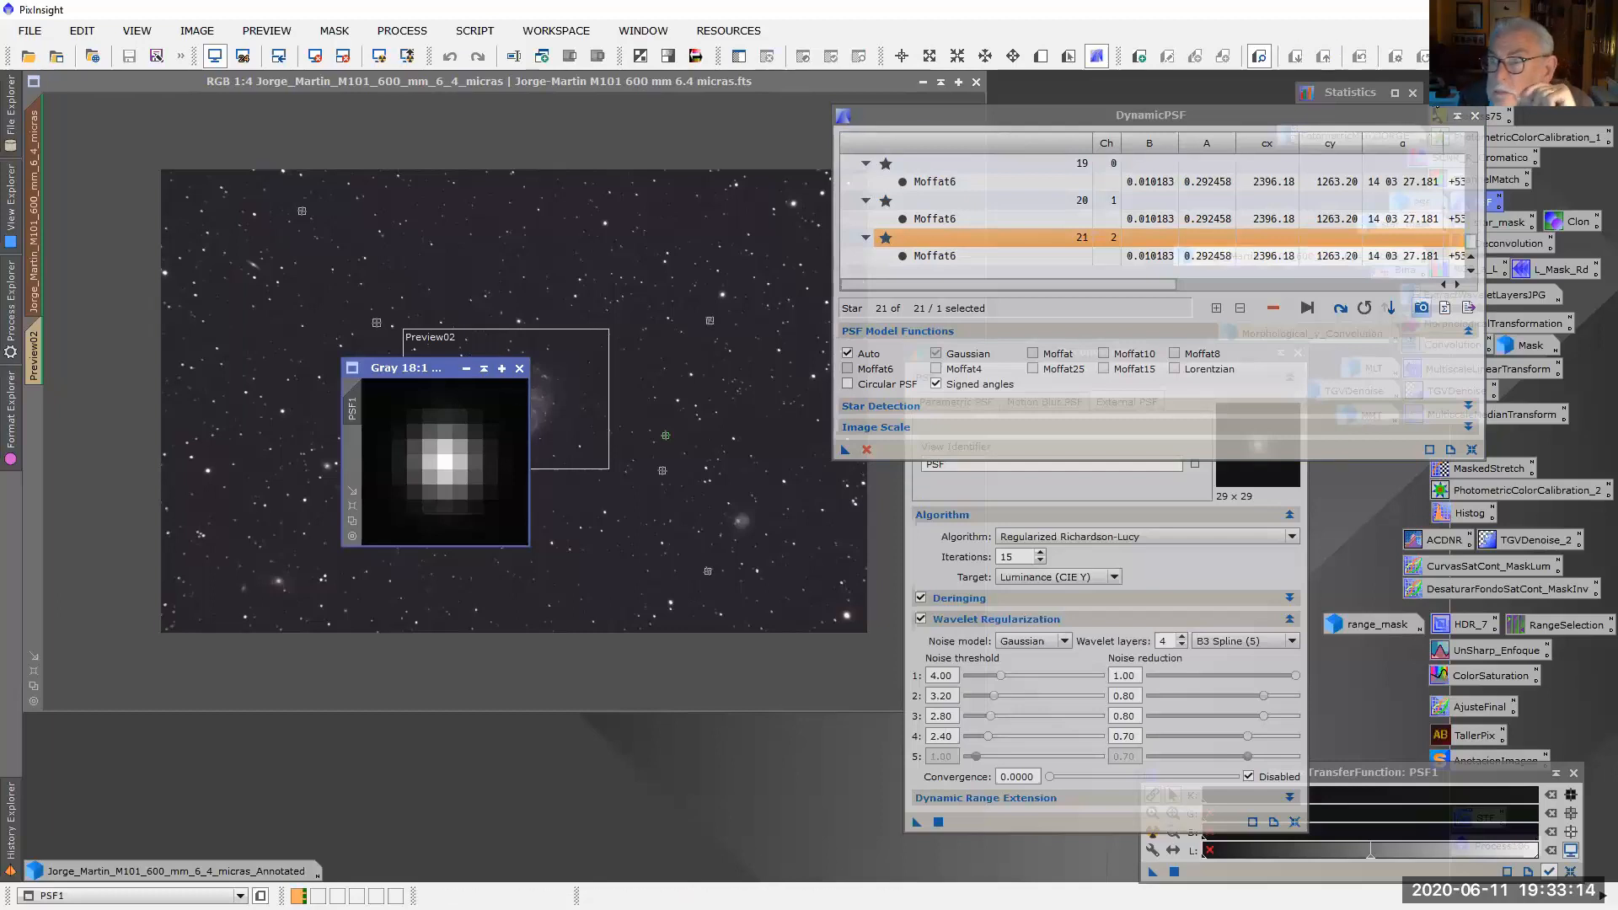
pyautogui.click(1475, 115)
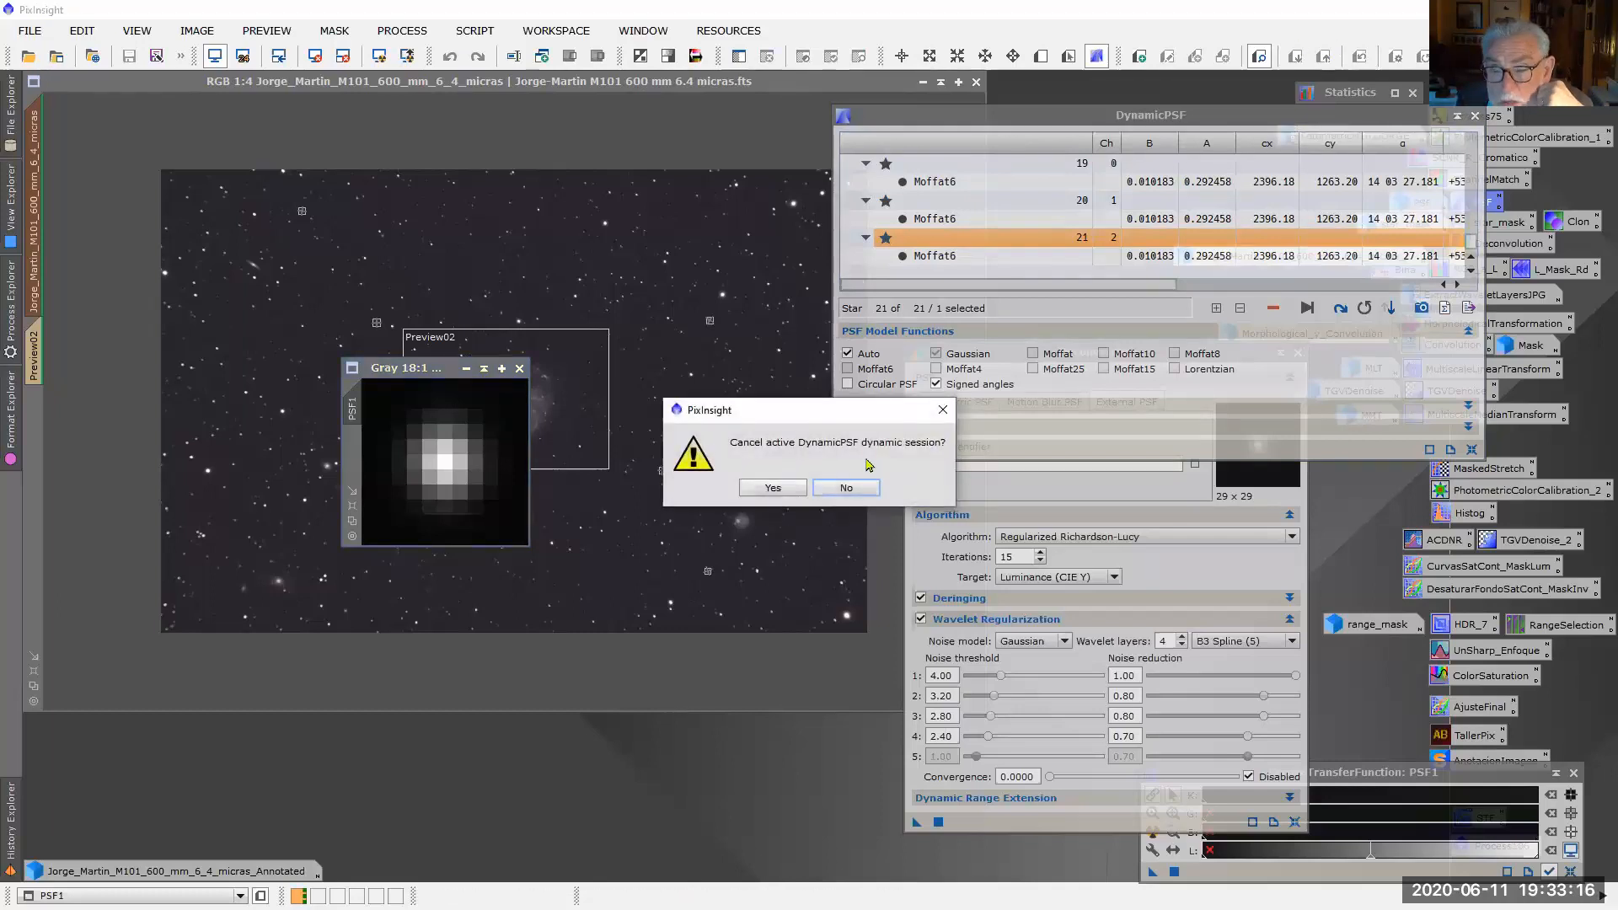
# Step: Confirm cancelling the DynamicPSF session, close PSF1, and move Deconvolution to the right
pyautogui.click(773, 488)
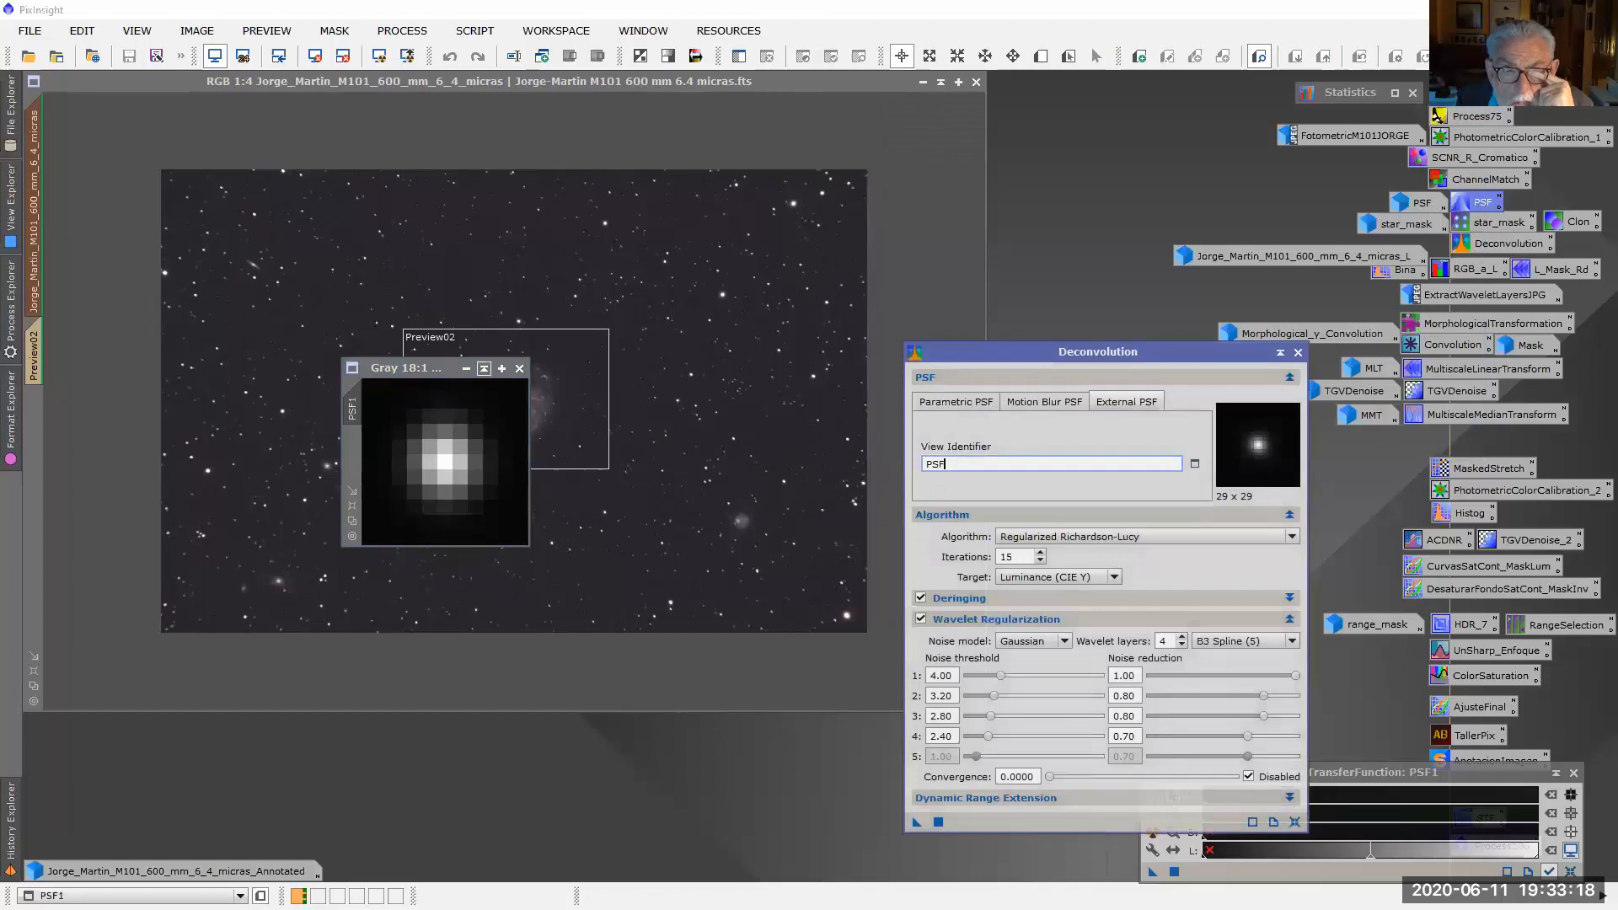
pyautogui.click(520, 370)
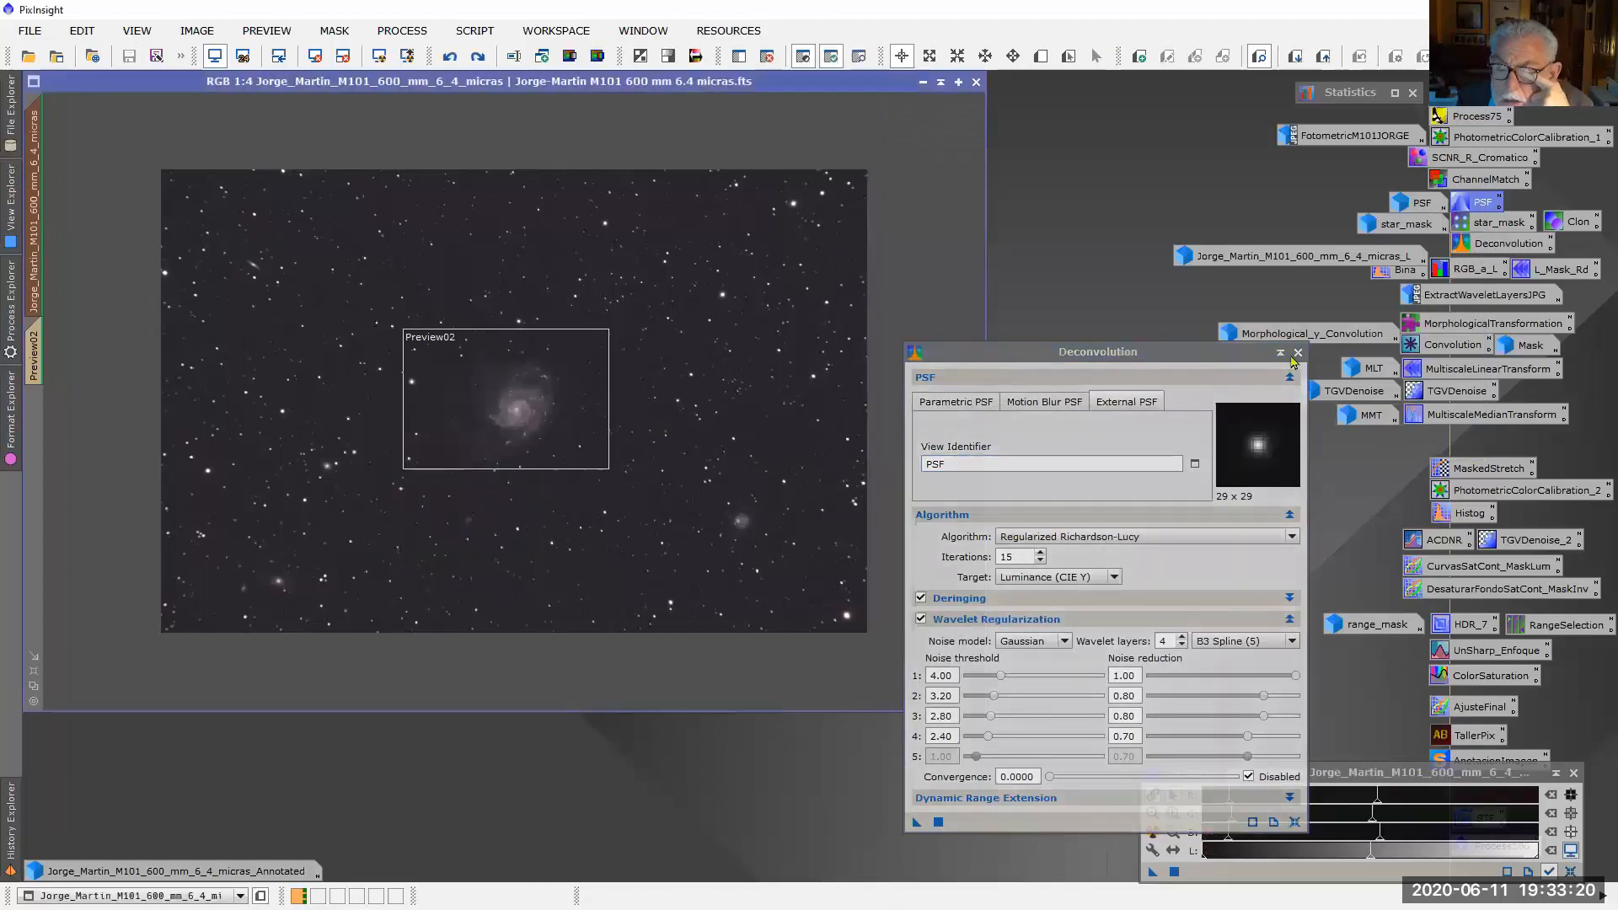
pyautogui.moveTo(1241, 356); pyautogui.dragTo(1355, 320)
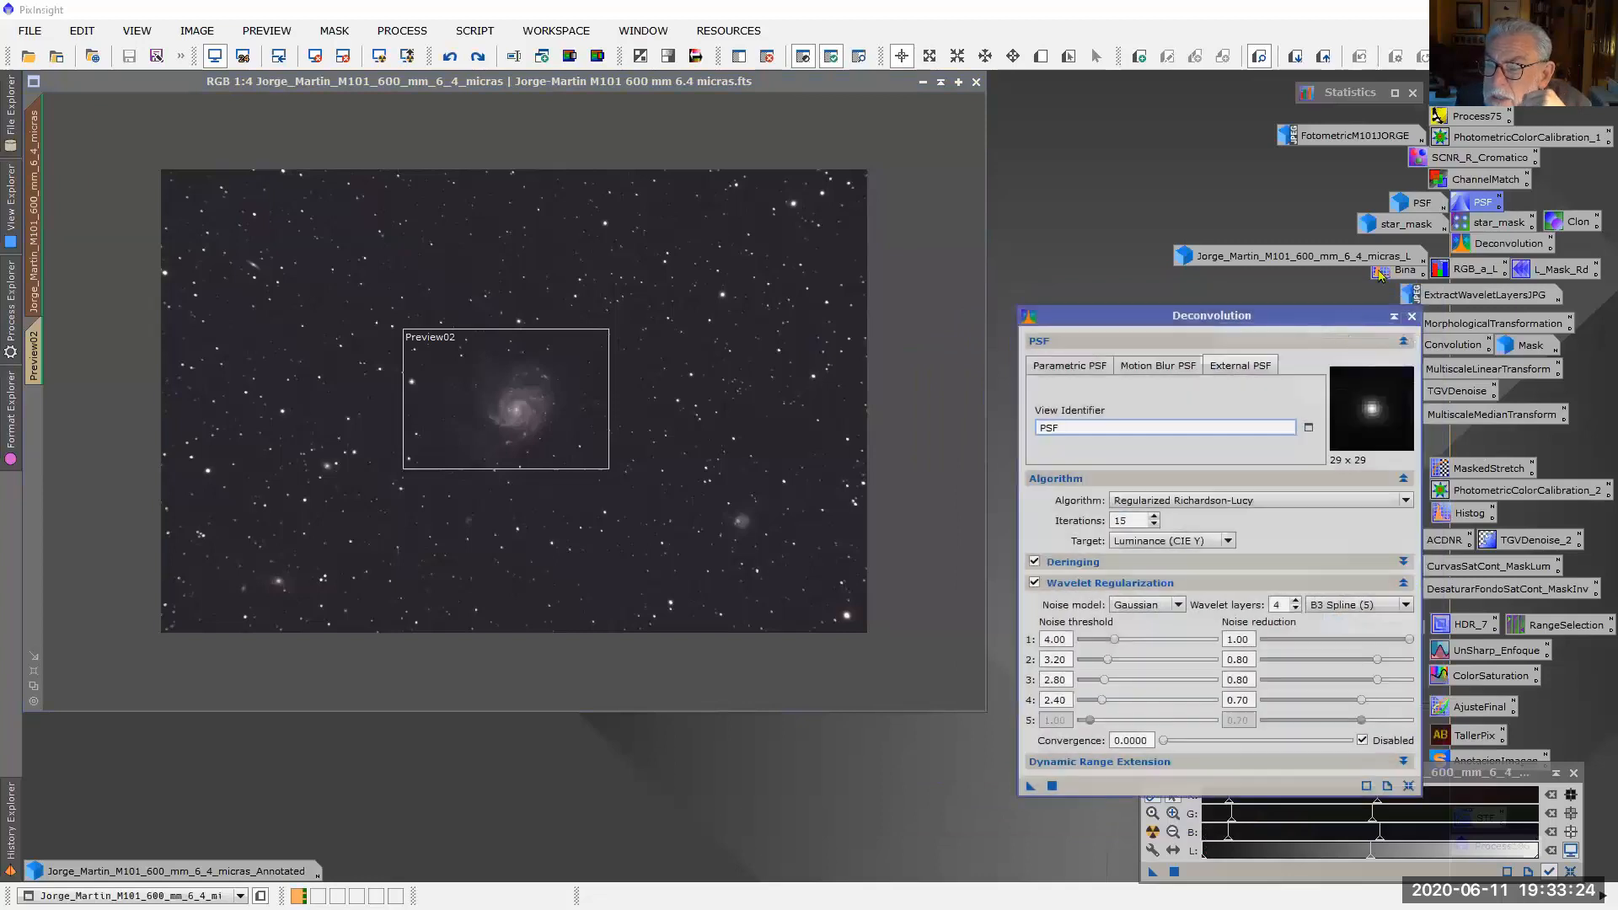
# Step: Open the saved PSF star image above the Deconvolution settings and zoom into it
pyautogui.doubleClick(1416, 203)
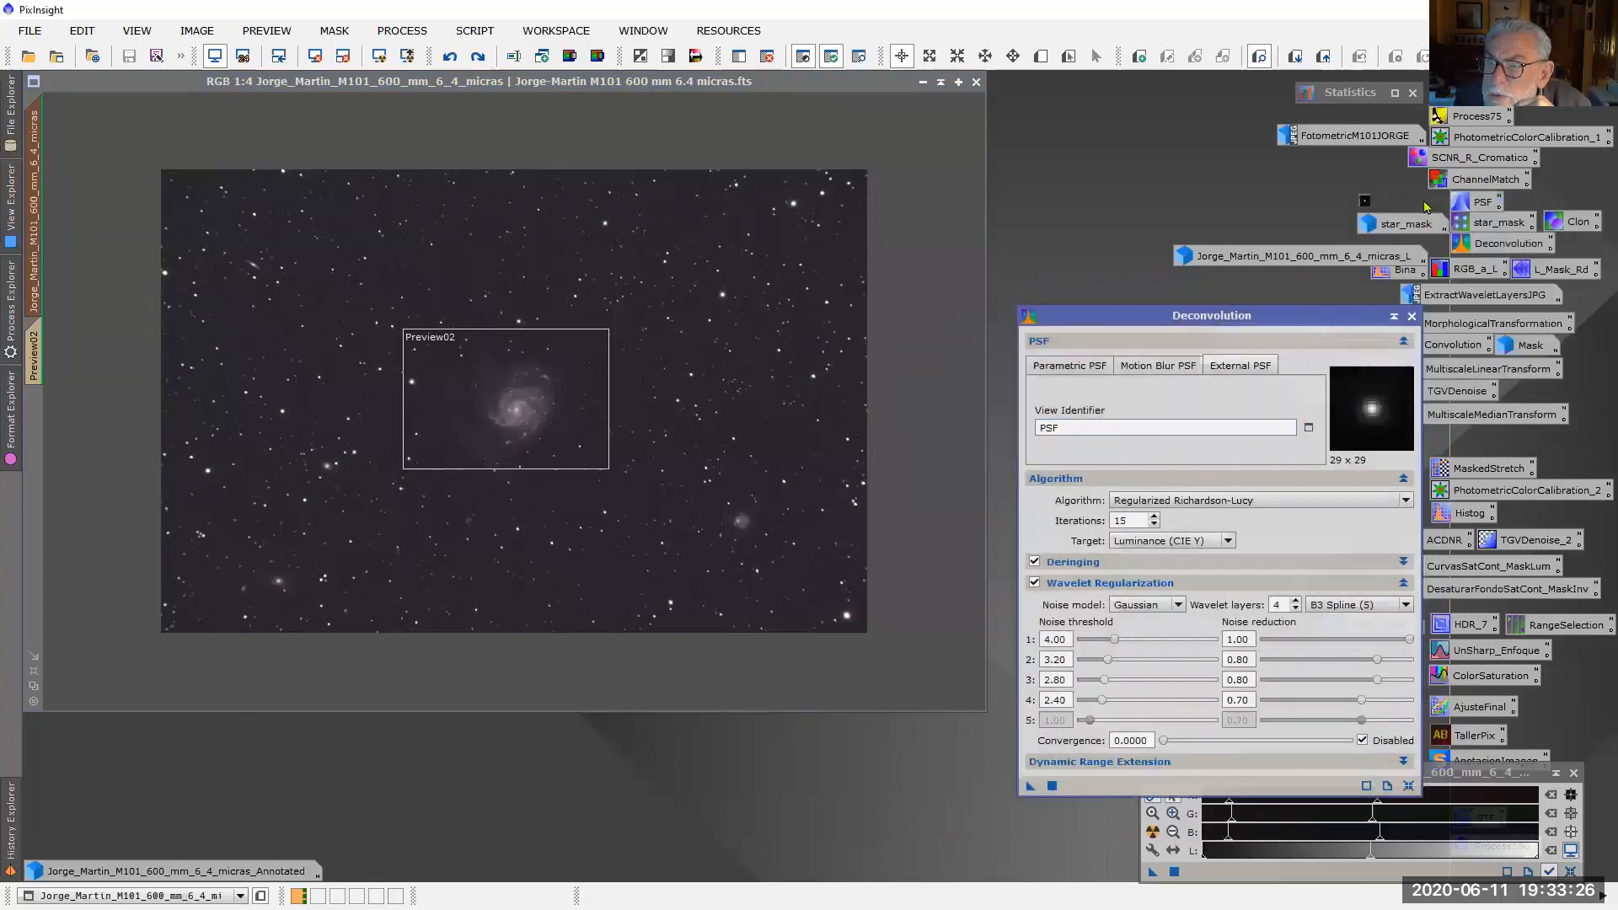
pyautogui.moveTo(1028, 235); pyautogui.dragTo(1005, 119)
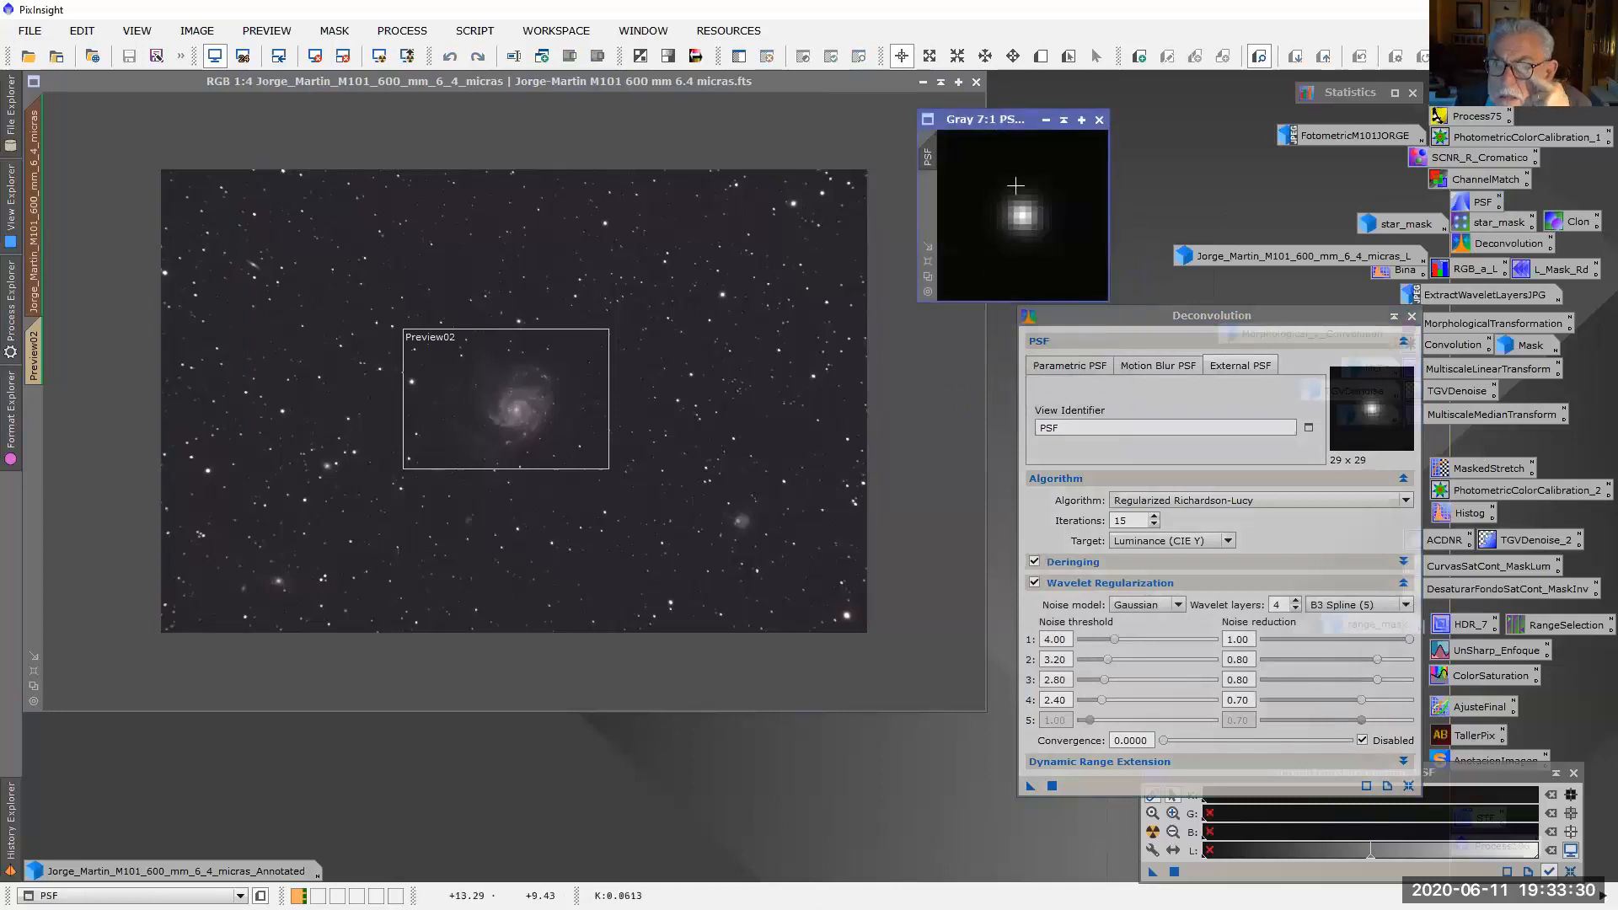
pyautogui.scroll(6, 1050, 231)
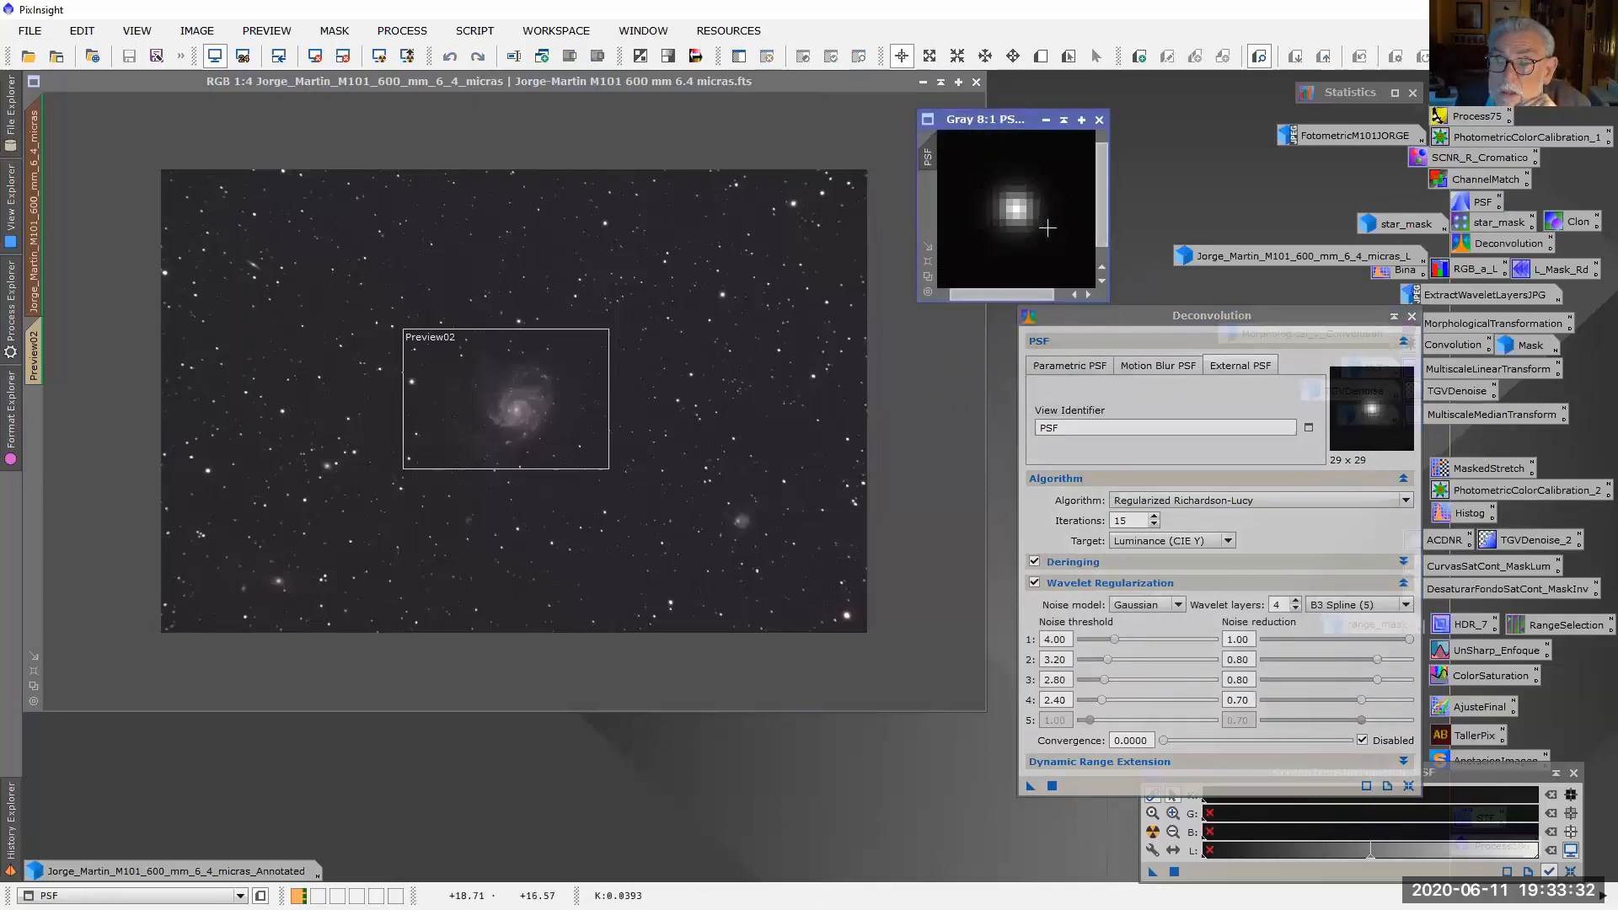
pyautogui.scroll(1, 1047, 228)
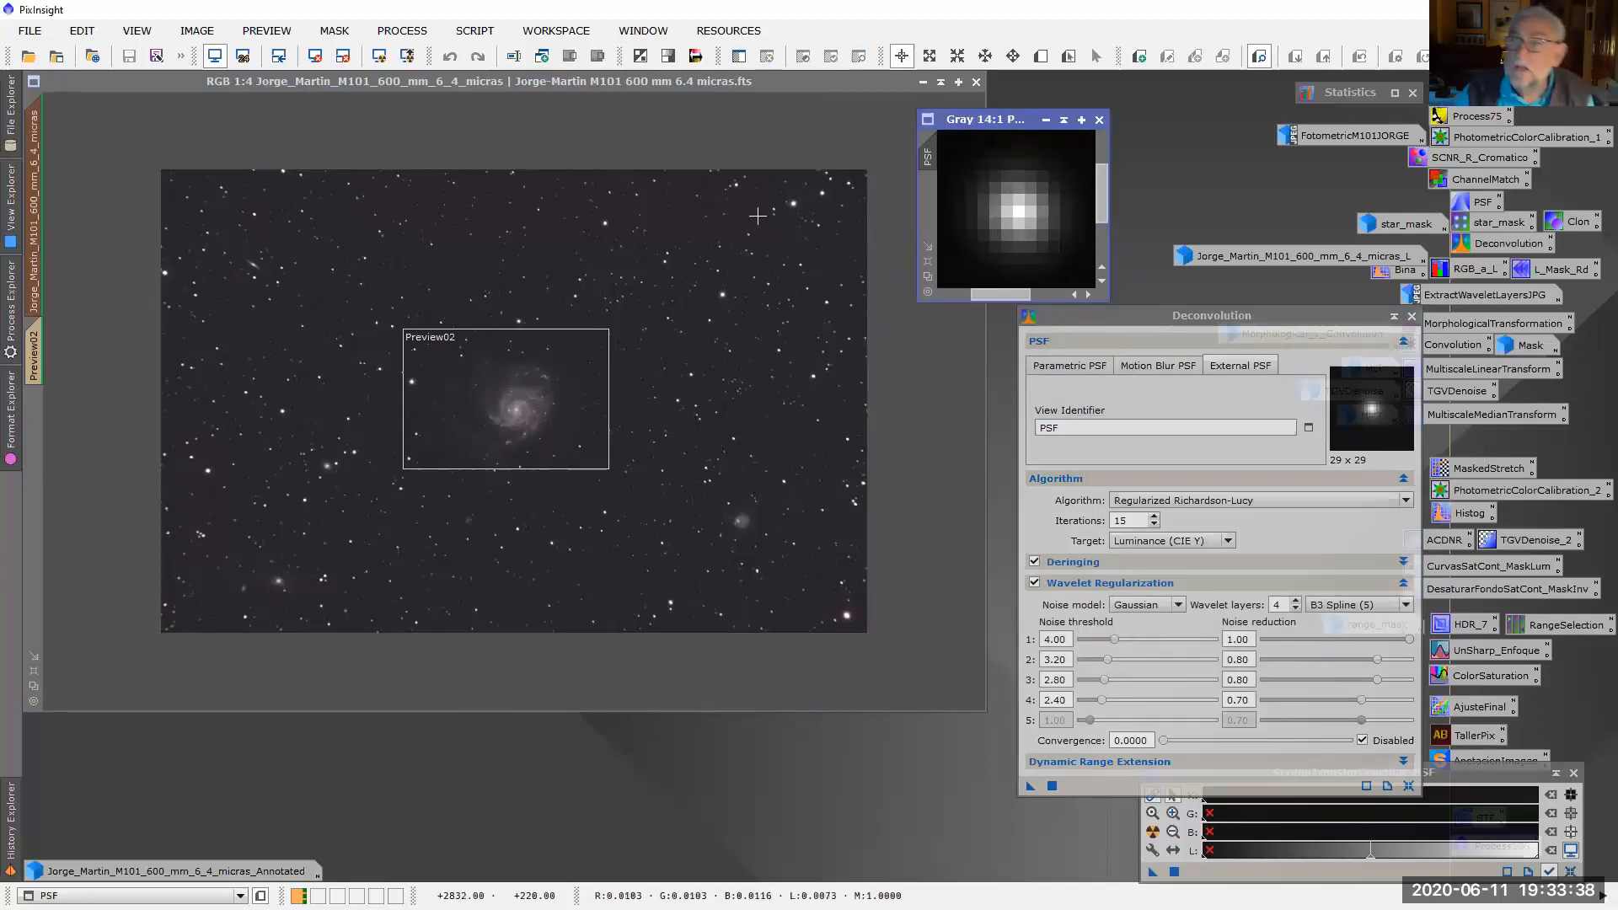
pyautogui.scroll(-8, 1053, 220)
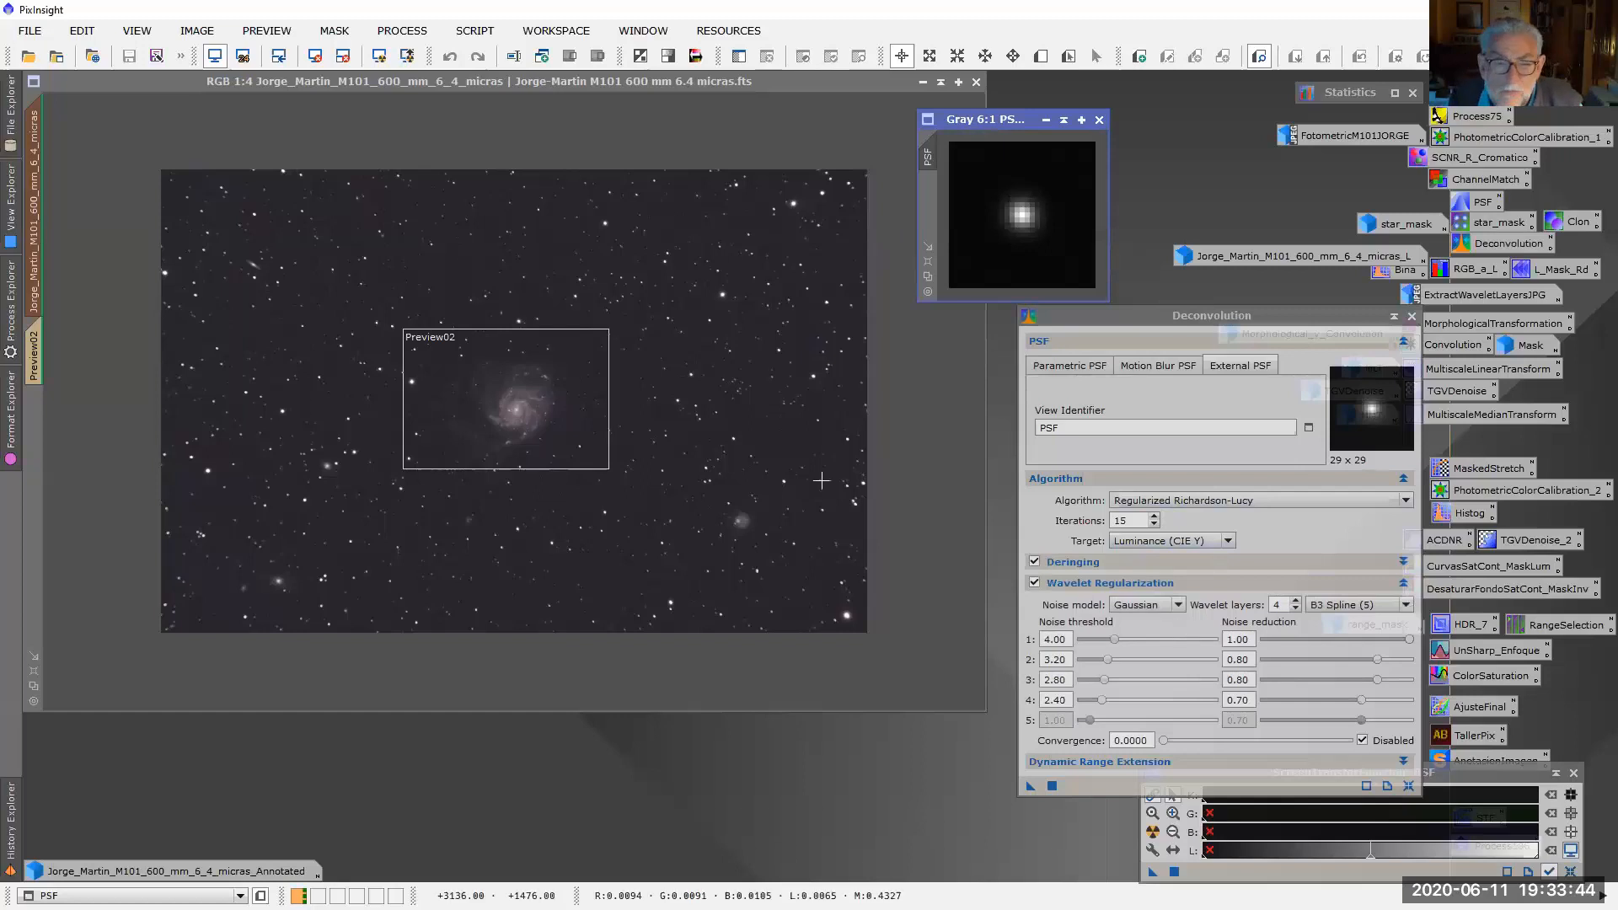
# Step: Bring Preview02 of the M101 galaxy to the front and zoom to inspect it
pyautogui.click(34, 354)
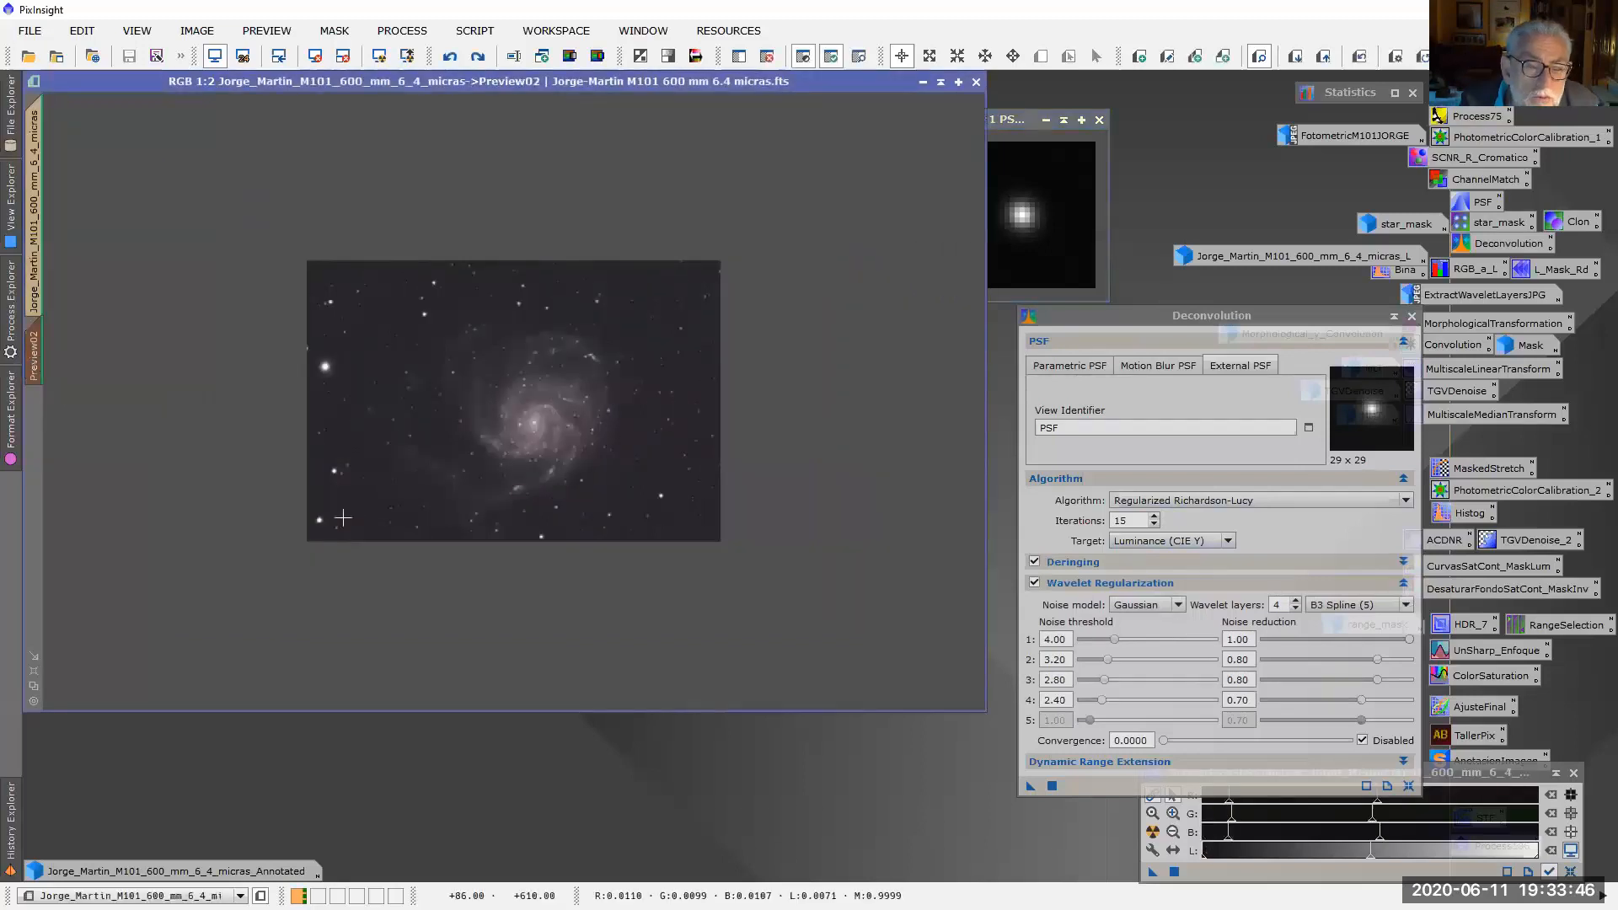
pyautogui.scroll(1, 538, 466)
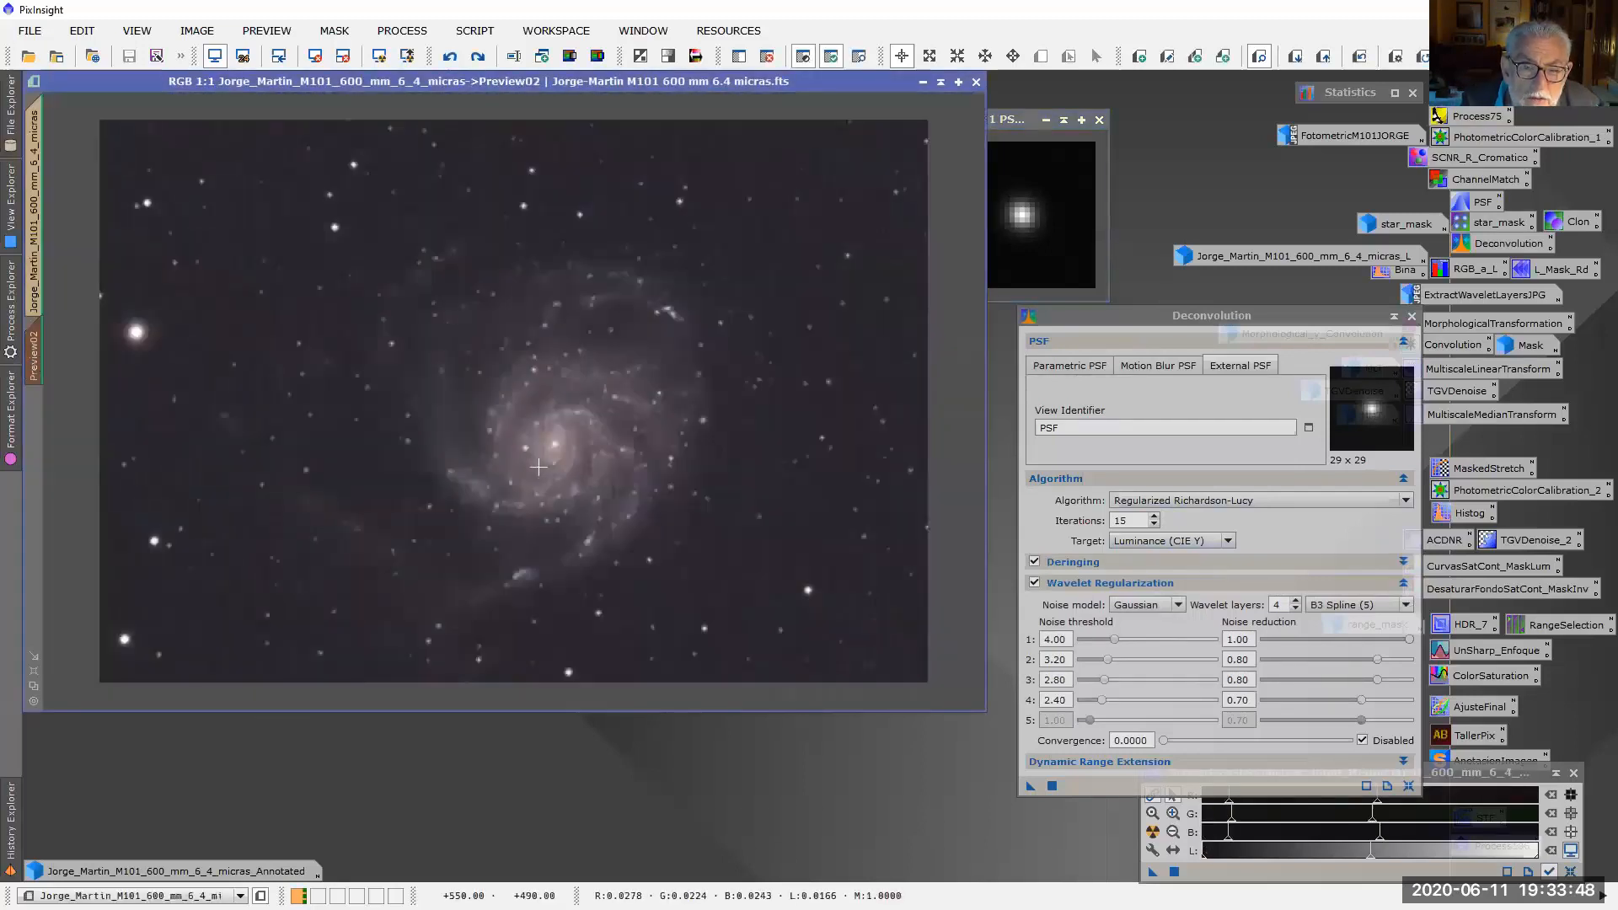
pyautogui.scroll(1, 582, 479)
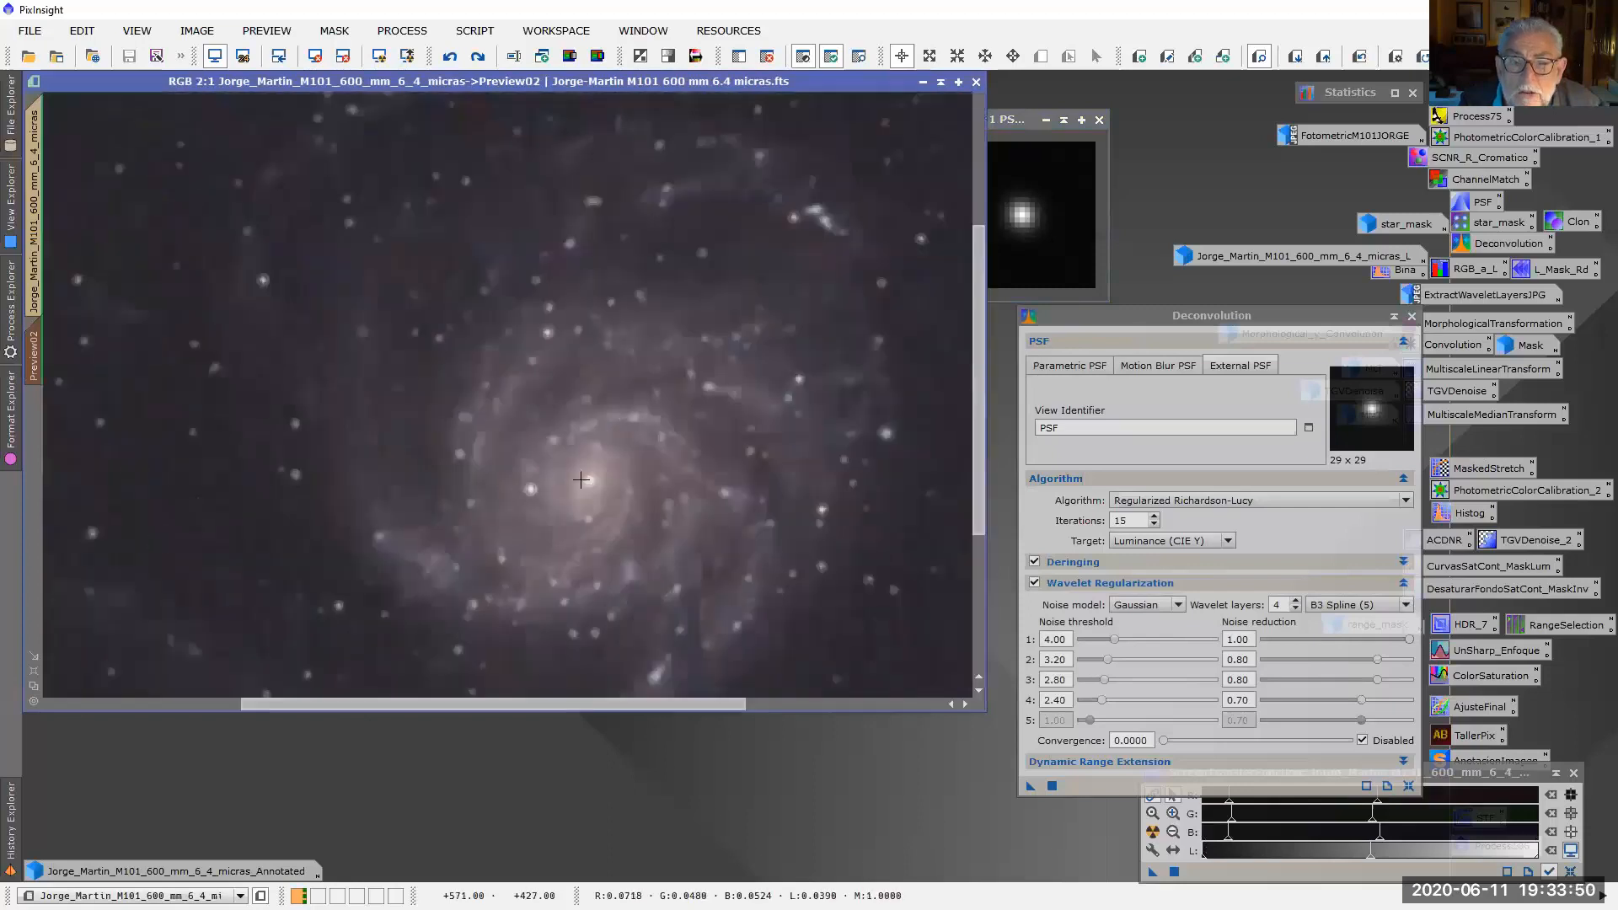
pyautogui.scroll(1, 196, 240)
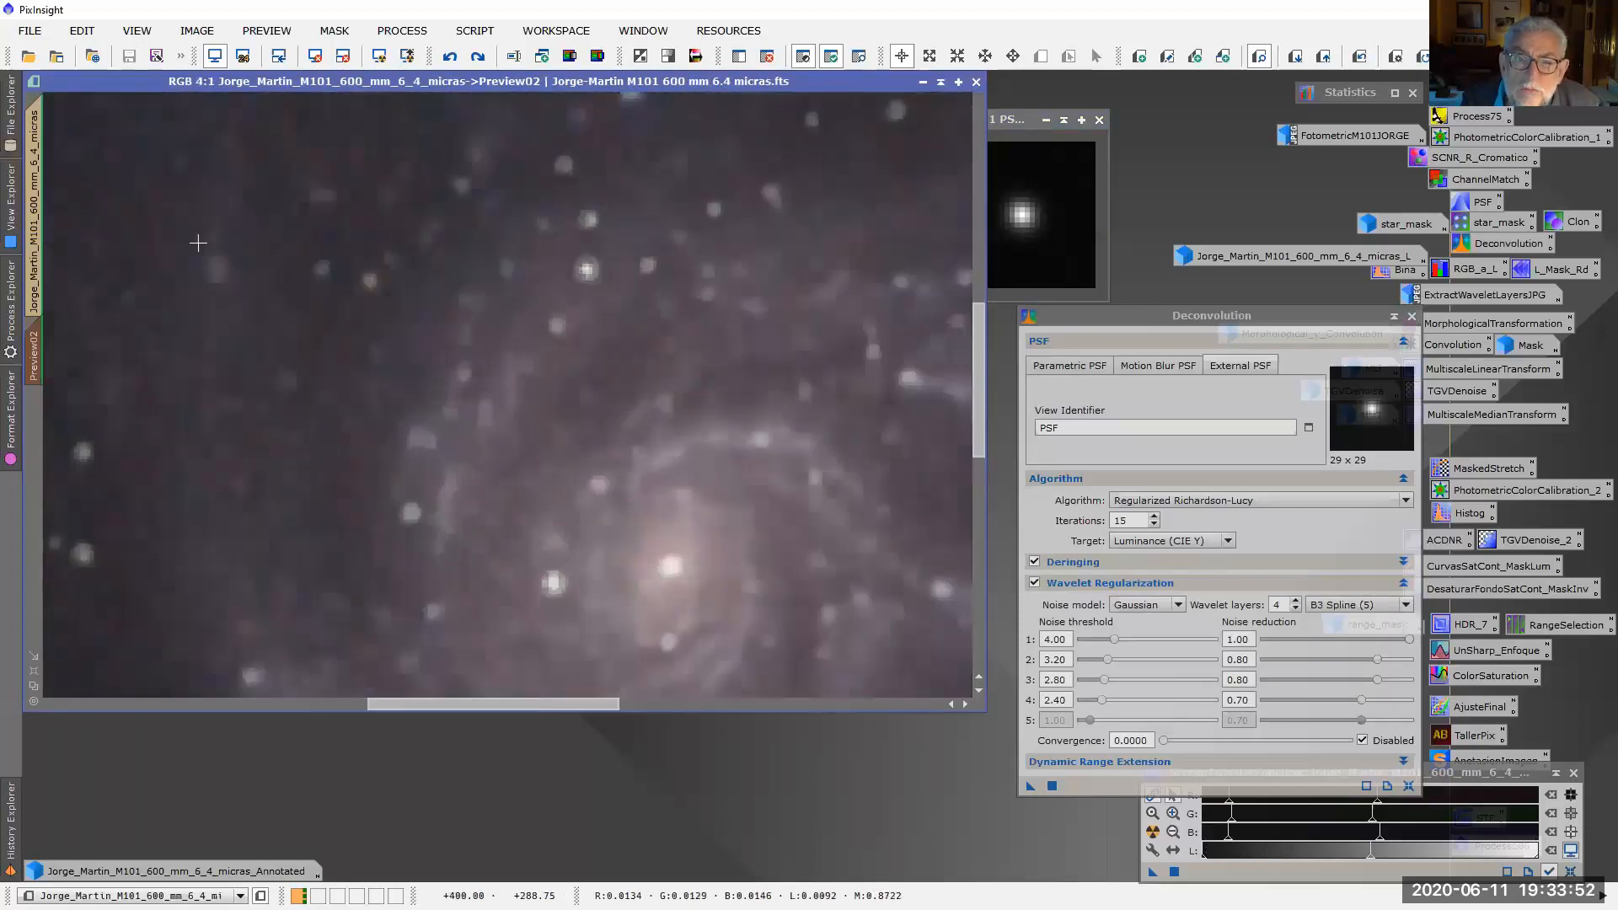
pyautogui.scroll(-1, 419, 316)
pyautogui.scroll(-1, 420, 316)
pyautogui.scroll(1, 485, 346)
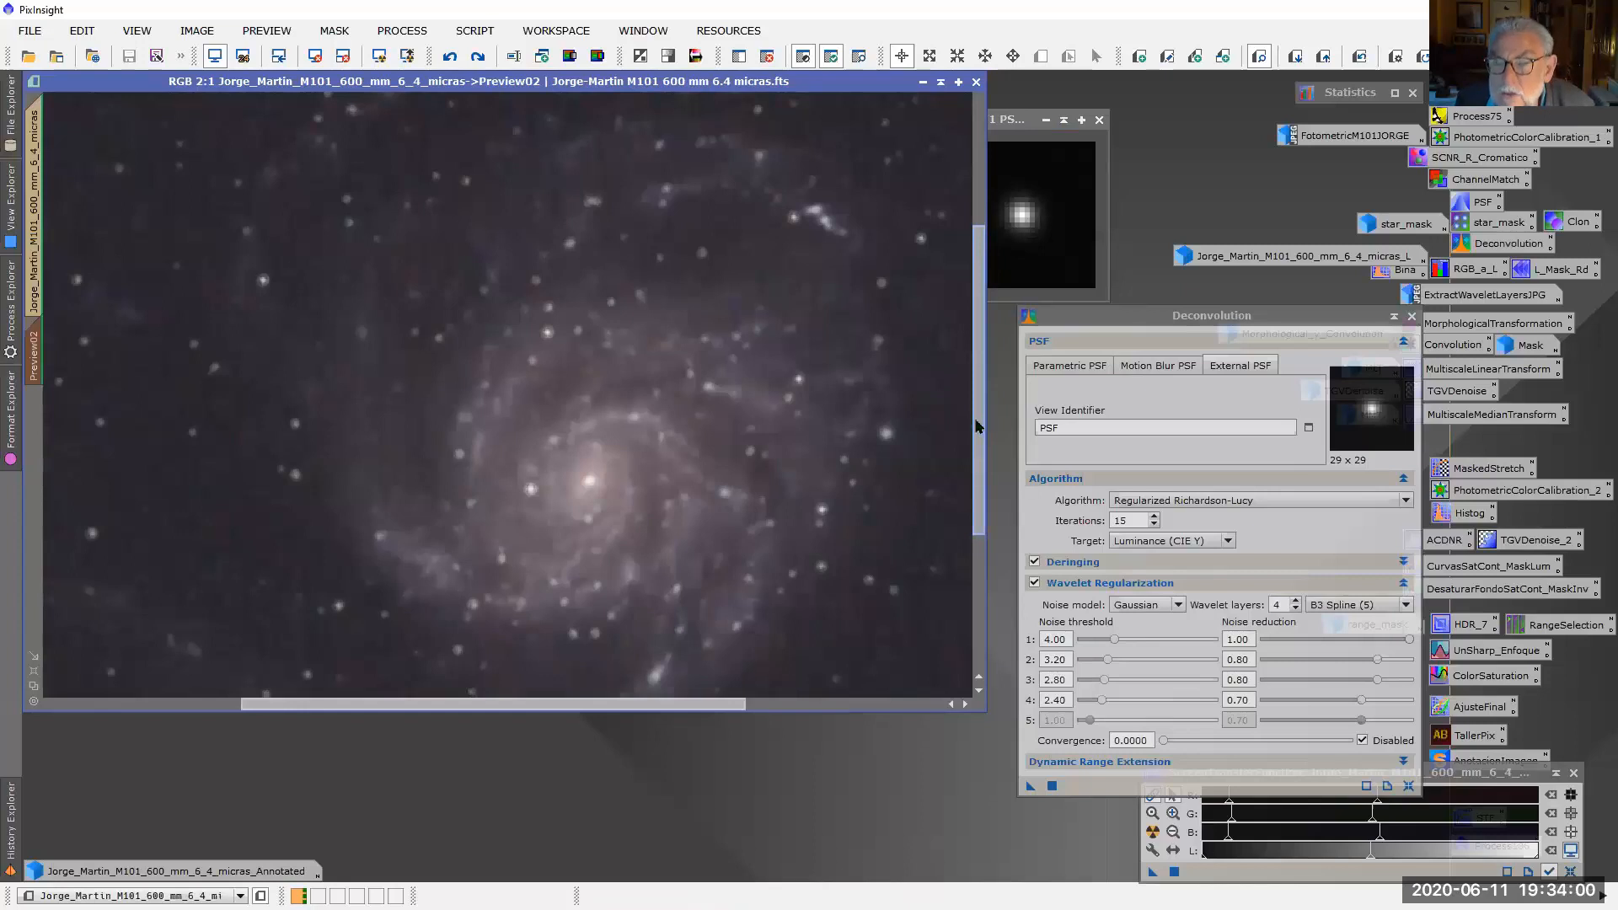
pyautogui.scroll(-2, 893, 444)
pyautogui.scroll(1, 803, 443)
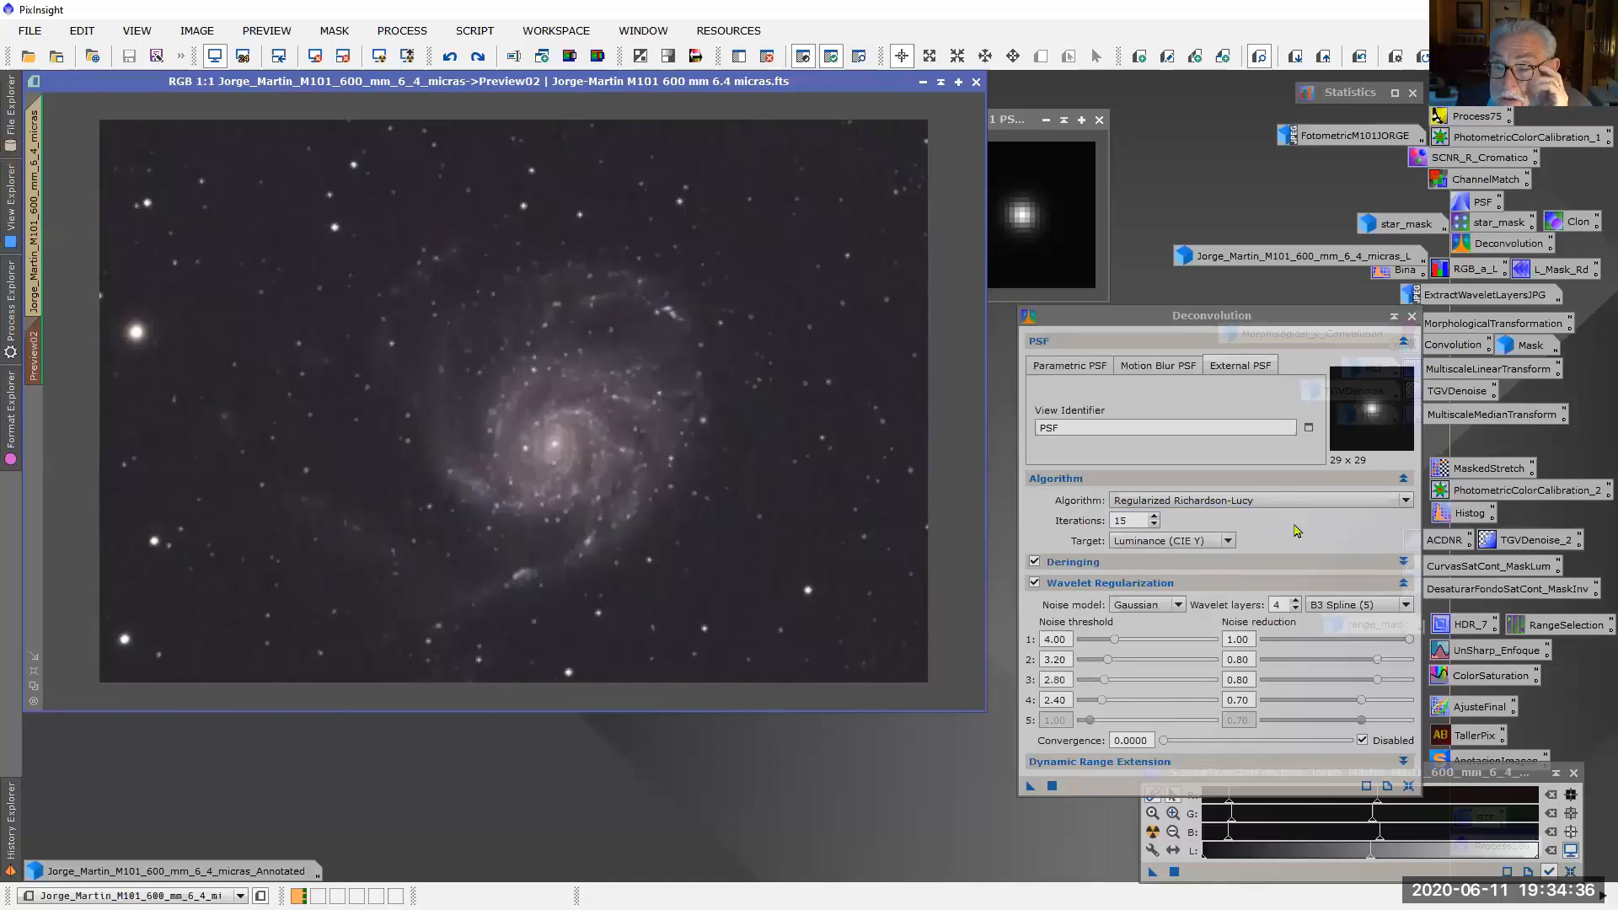
# Step: Turn off local deringing and apply Deconvolution to Preview02, revealing dark halos around bright stars
pyautogui.click(1403, 561)
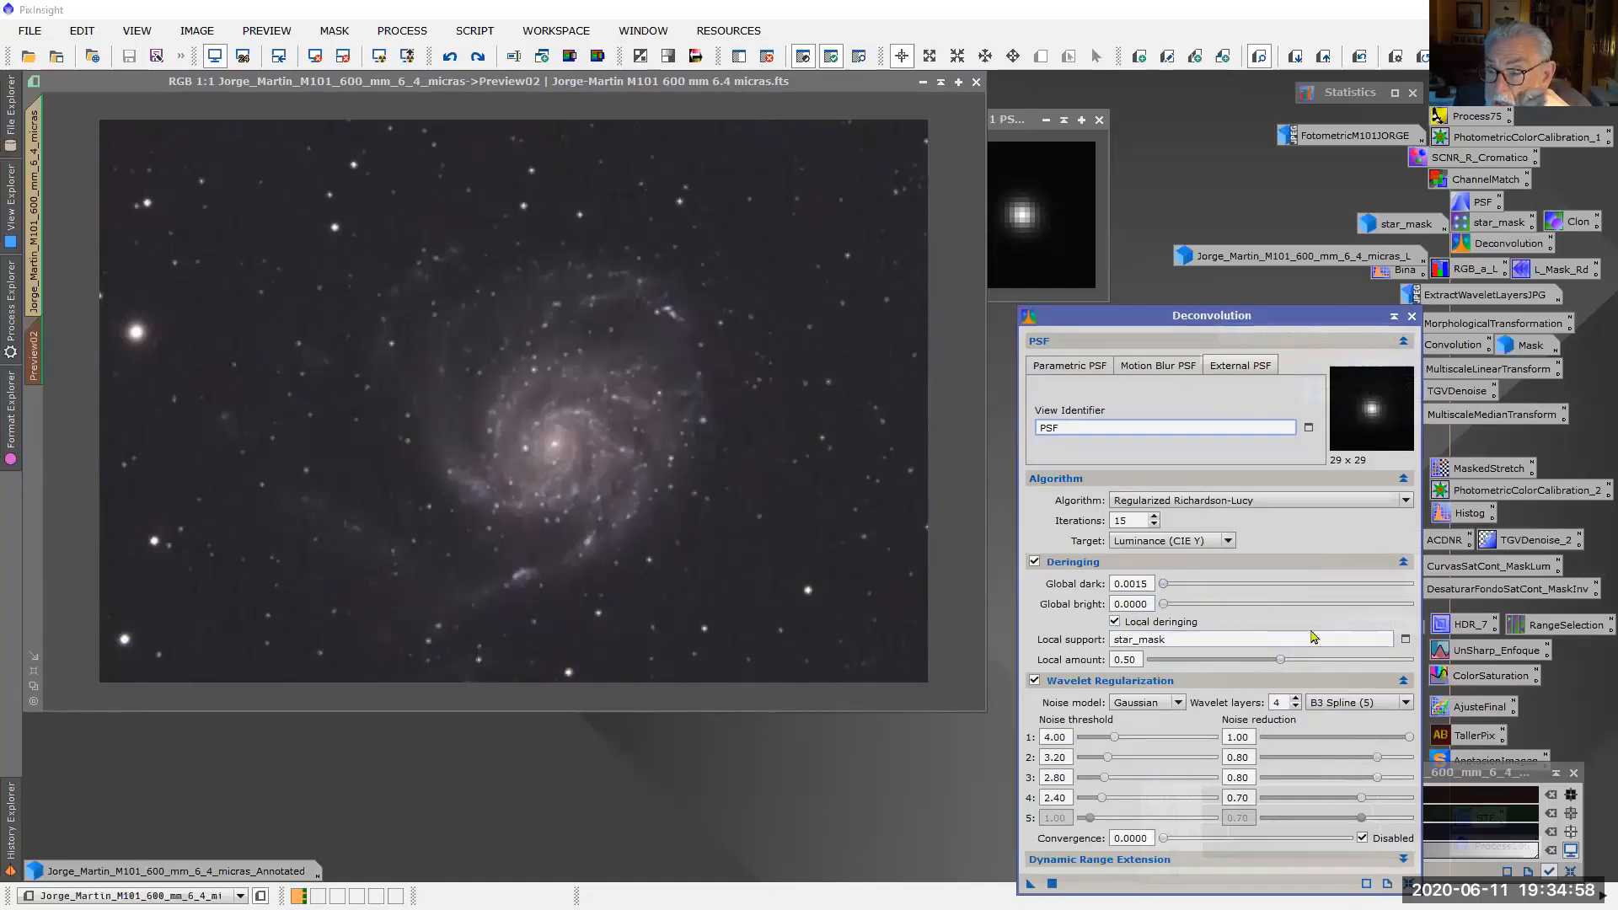
pyautogui.click(1115, 621)
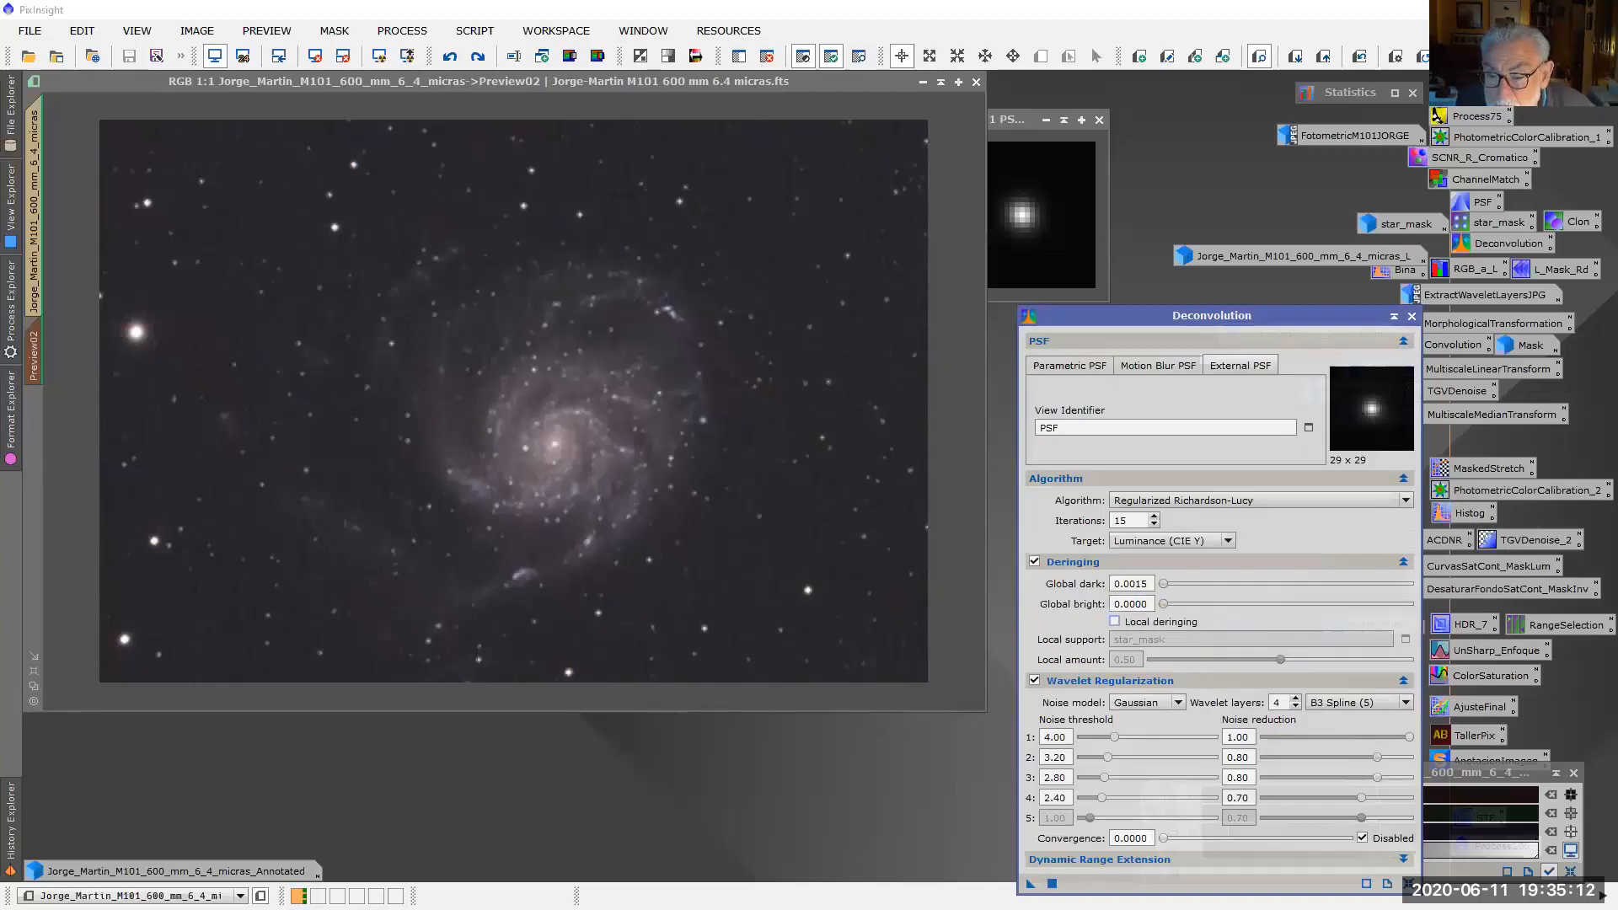
pyautogui.moveTo(1029, 883)
pyautogui.mouseDown()
pyautogui.moveTo(807, 563)
pyautogui.moveTo(933, 792)
pyautogui.moveTo(1027, 888)
pyautogui.mouseUp()
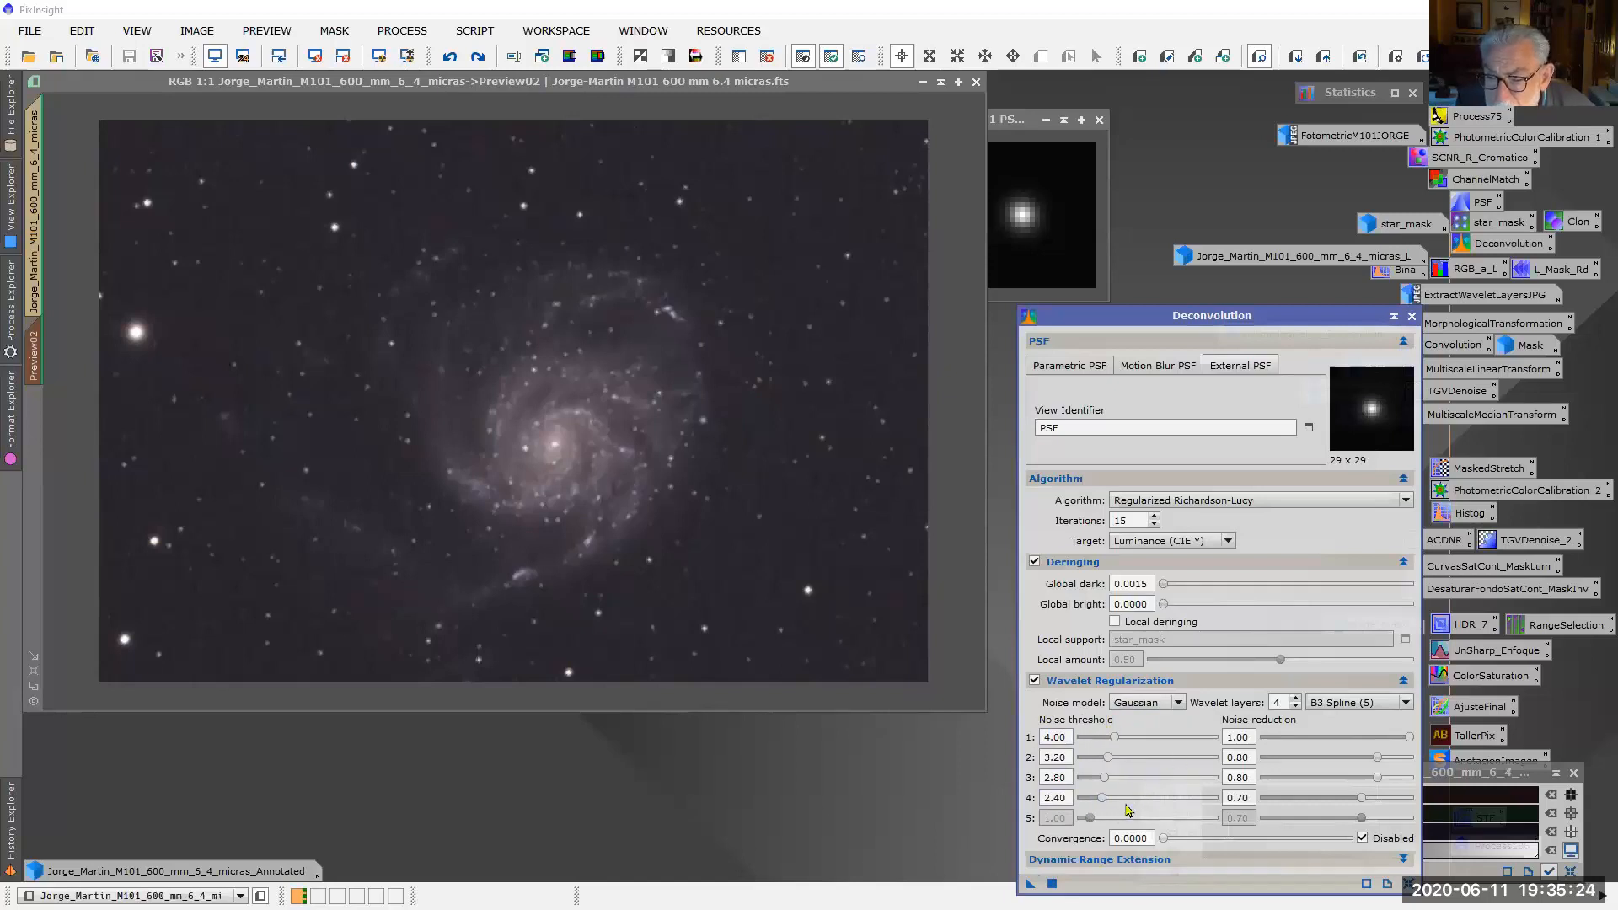
pyautogui.moveTo(1030, 883); pyautogui.dragTo(788, 554)
pyautogui.moveTo(784, 546); pyautogui.dragTo(789, 552)
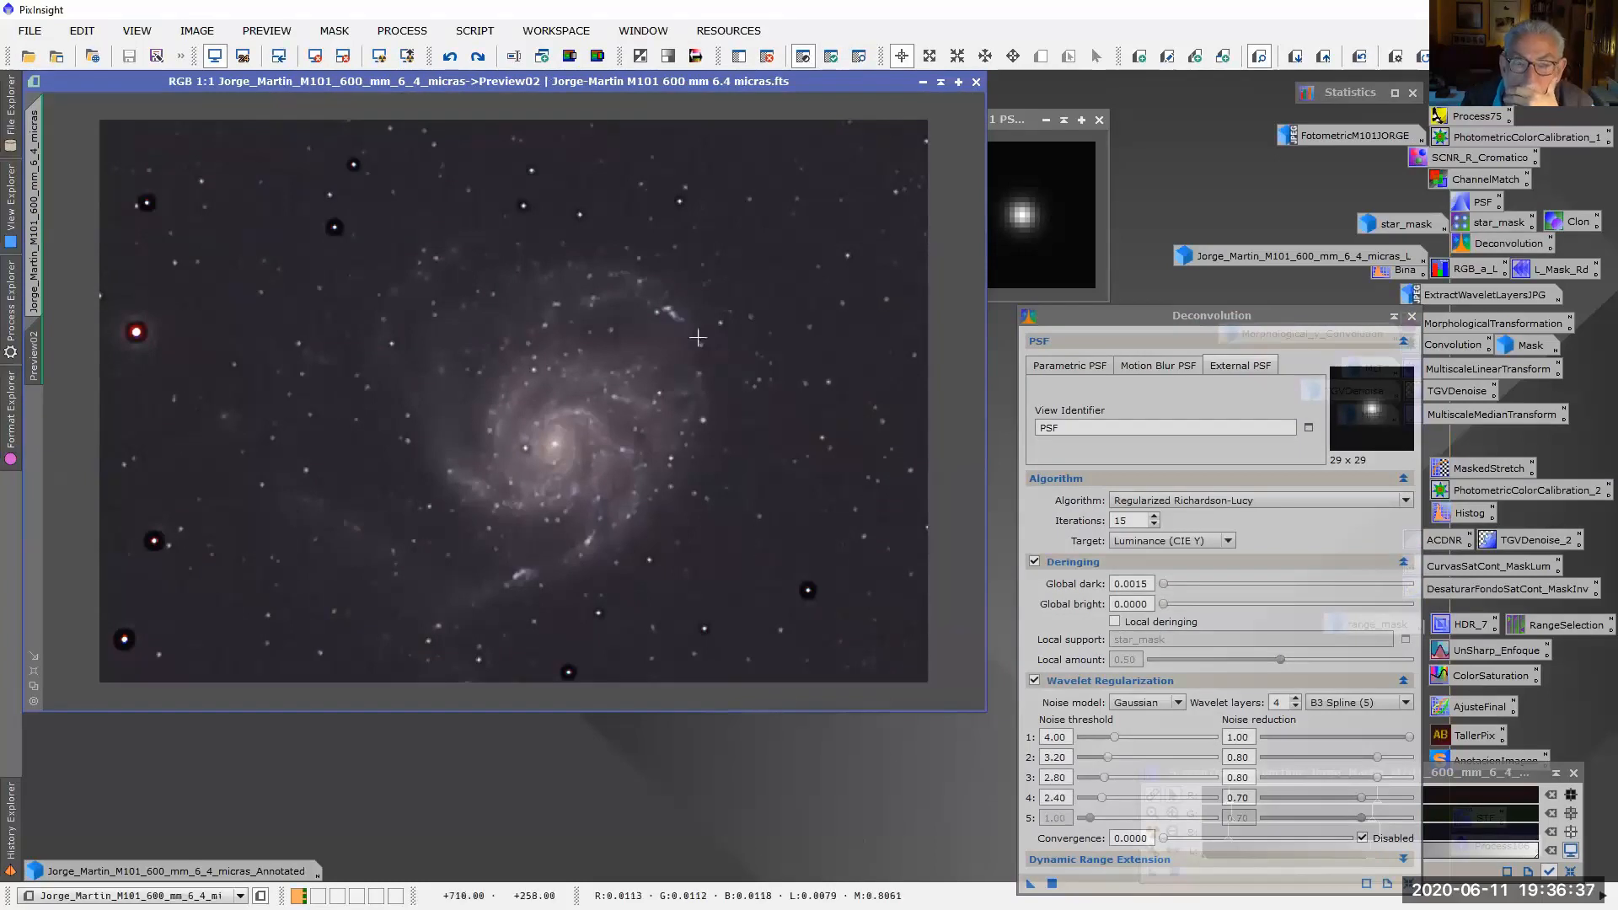
pyautogui.scroll(2, 534, 361)
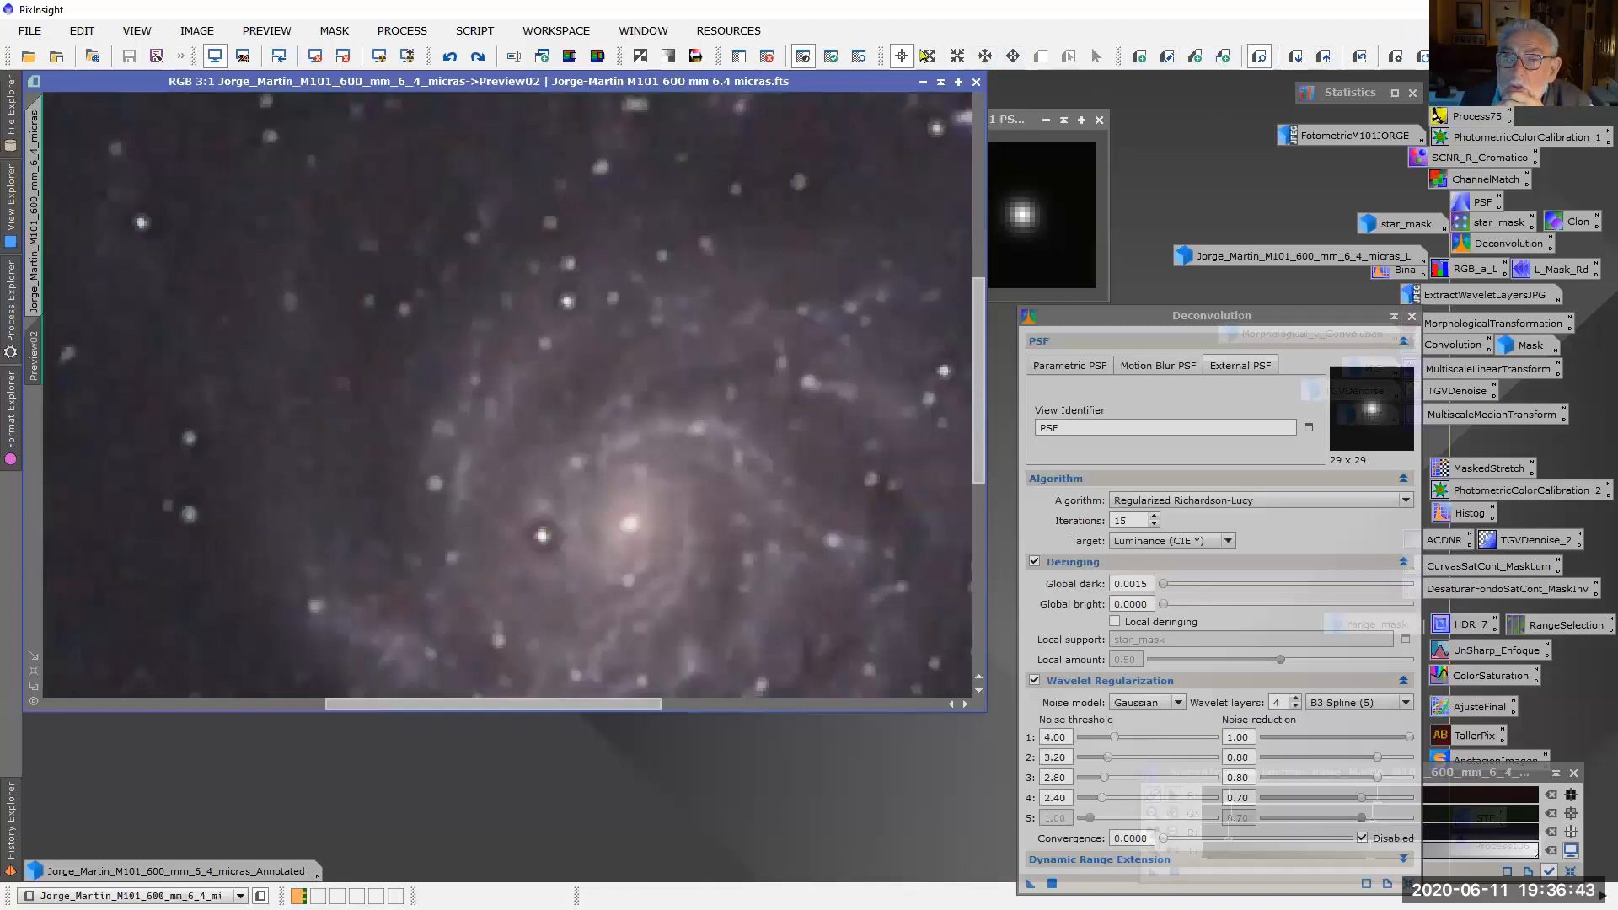
pyautogui.click(1361, 57)
pyautogui.click(1361, 58)
pyautogui.click(1361, 58)
pyautogui.click(1361, 57)
pyautogui.click(1360, 57)
pyautogui.click(1361, 58)
pyautogui.click(1361, 57)
pyautogui.click(1361, 57)
pyautogui.click(1361, 57)
pyautogui.click(1361, 57)
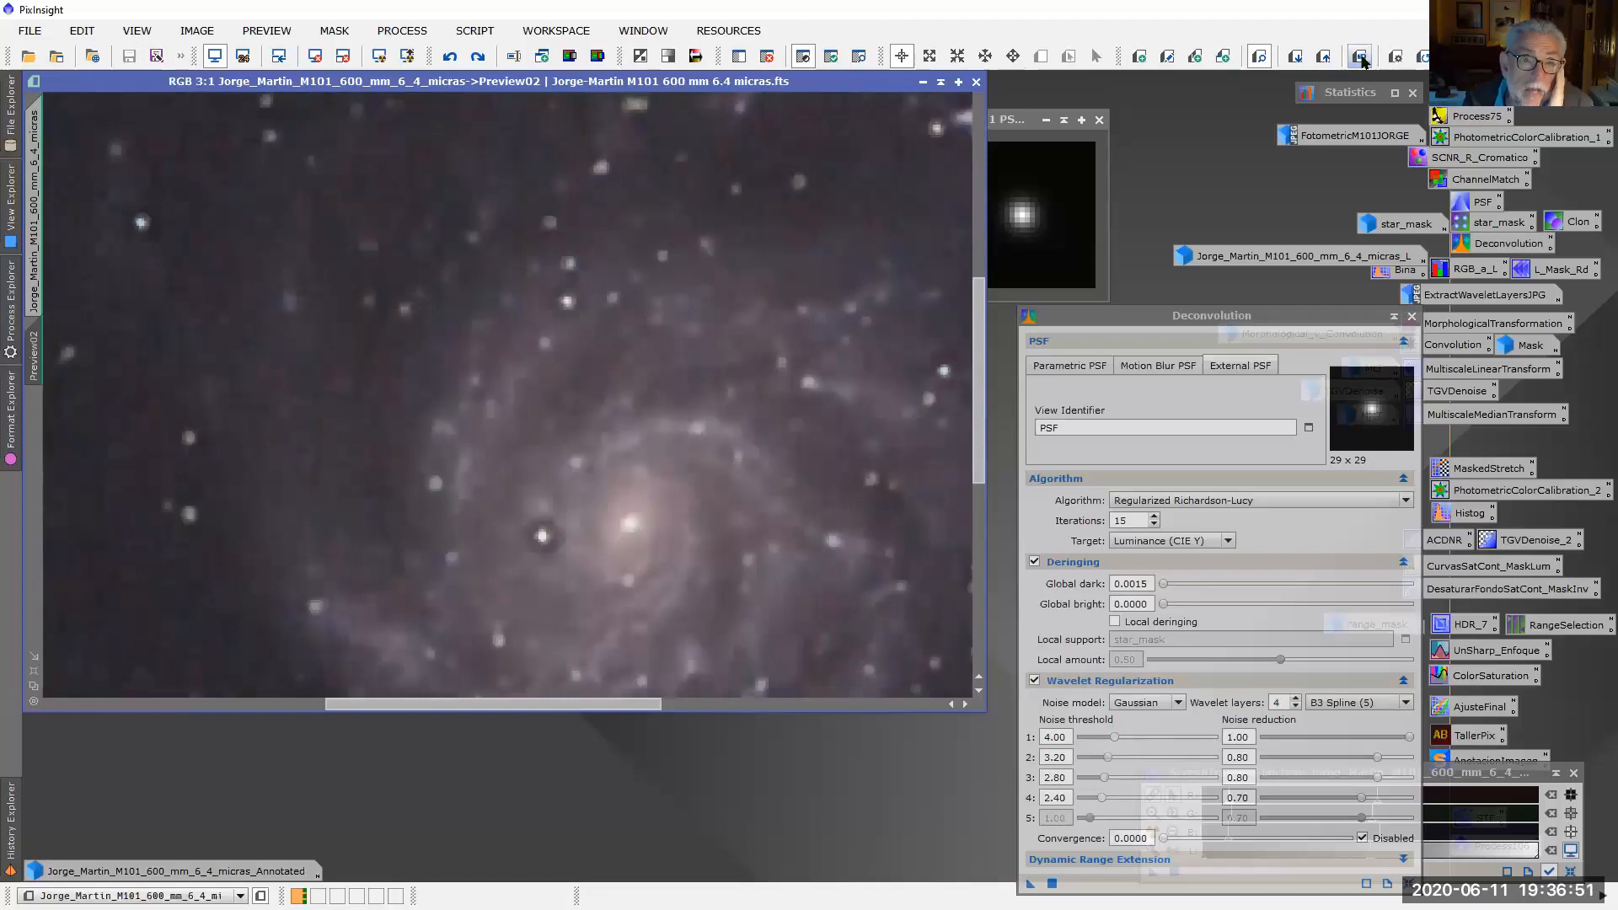
pyautogui.scroll(-2, 774, 479)
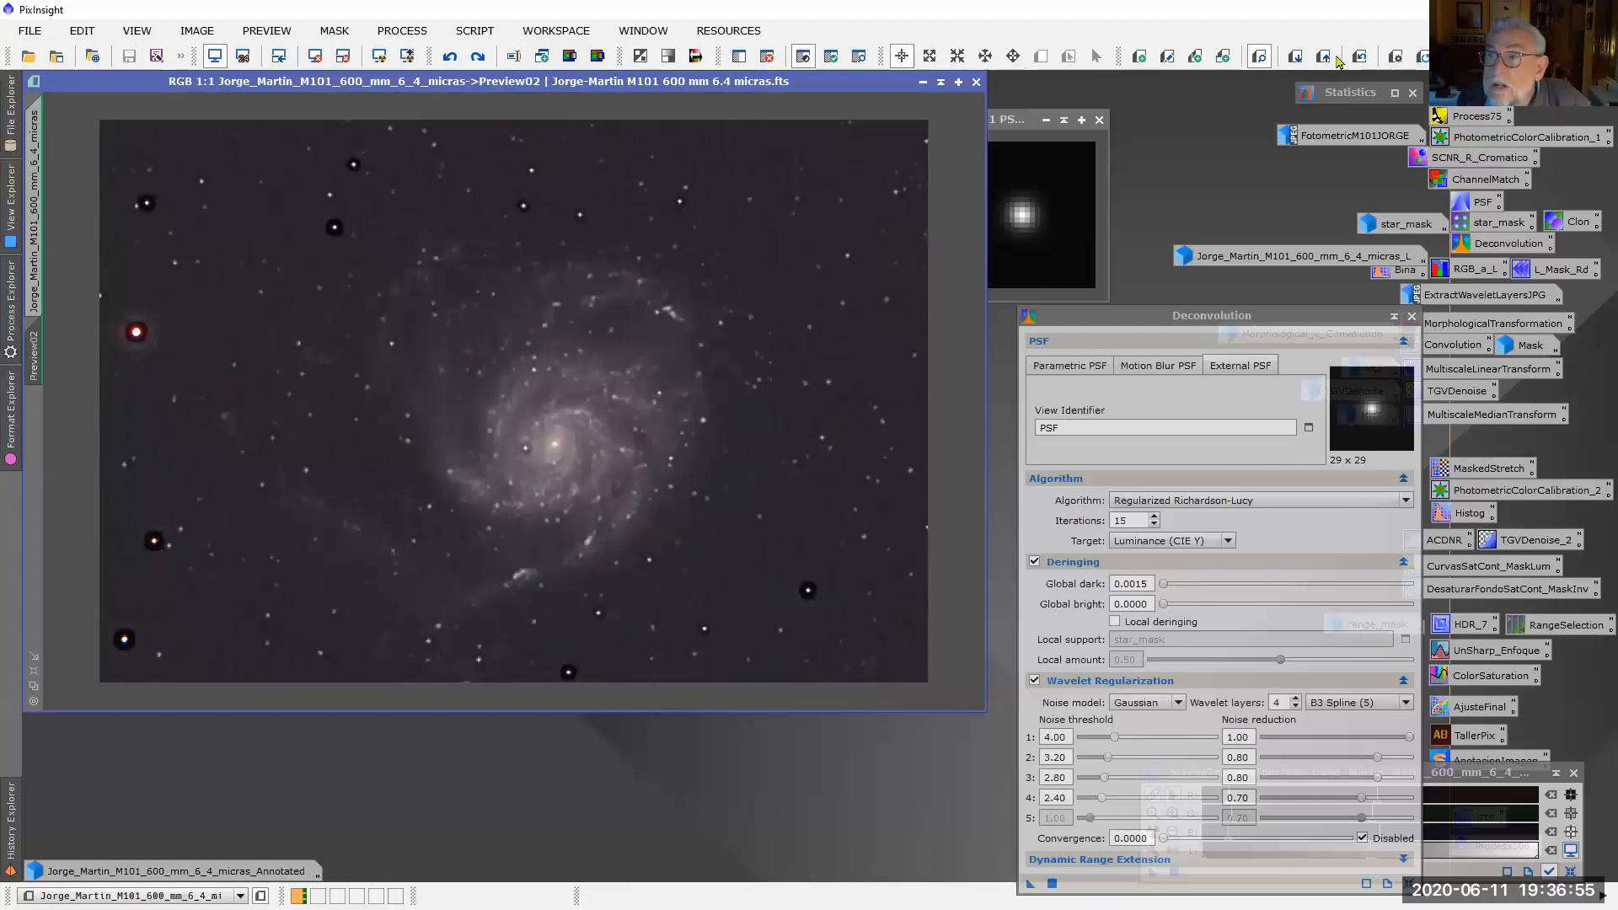
pyautogui.click(1361, 57)
pyautogui.click(1361, 57)
pyautogui.click(1361, 57)
pyautogui.click(1361, 57)
pyautogui.click(1362, 57)
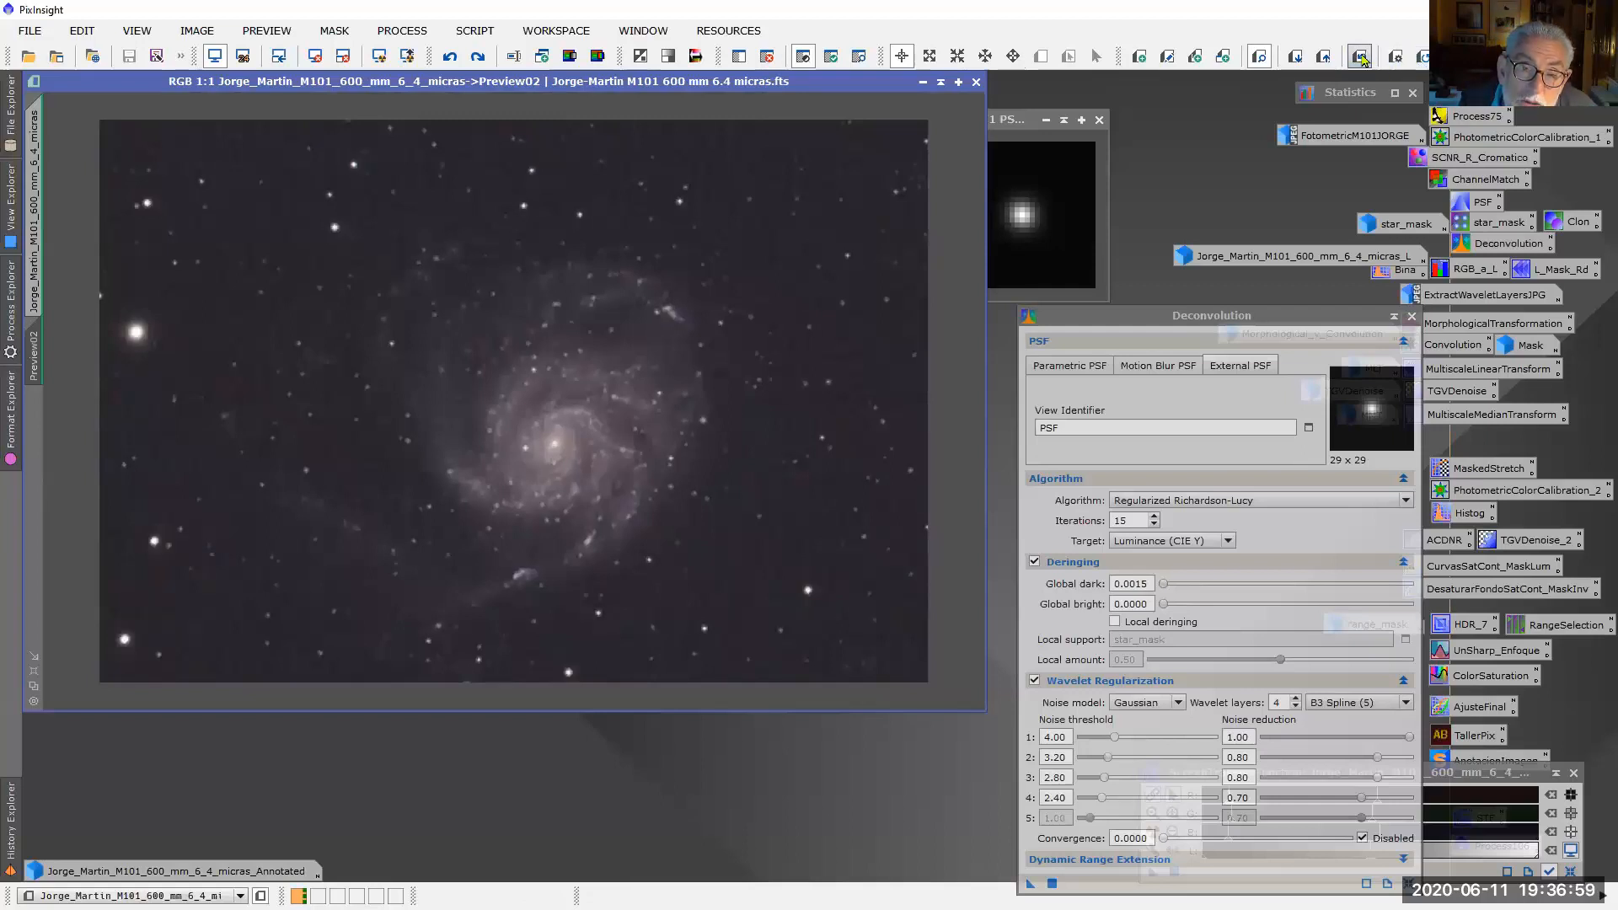
pyautogui.click(1362, 57)
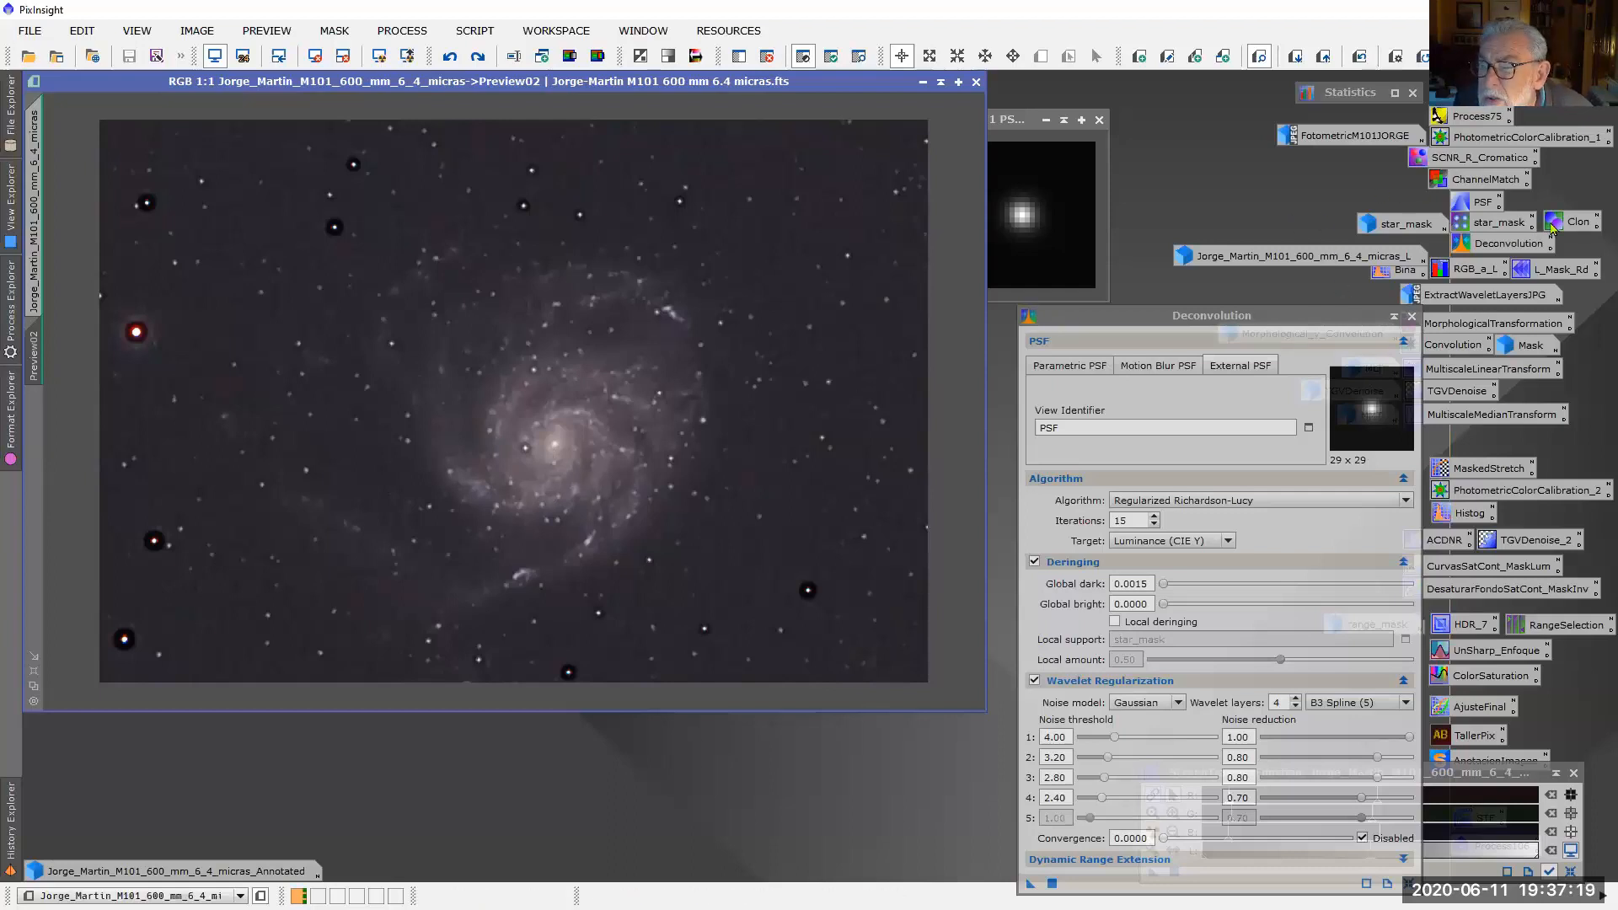
pyautogui.doubleClick(1494, 226)
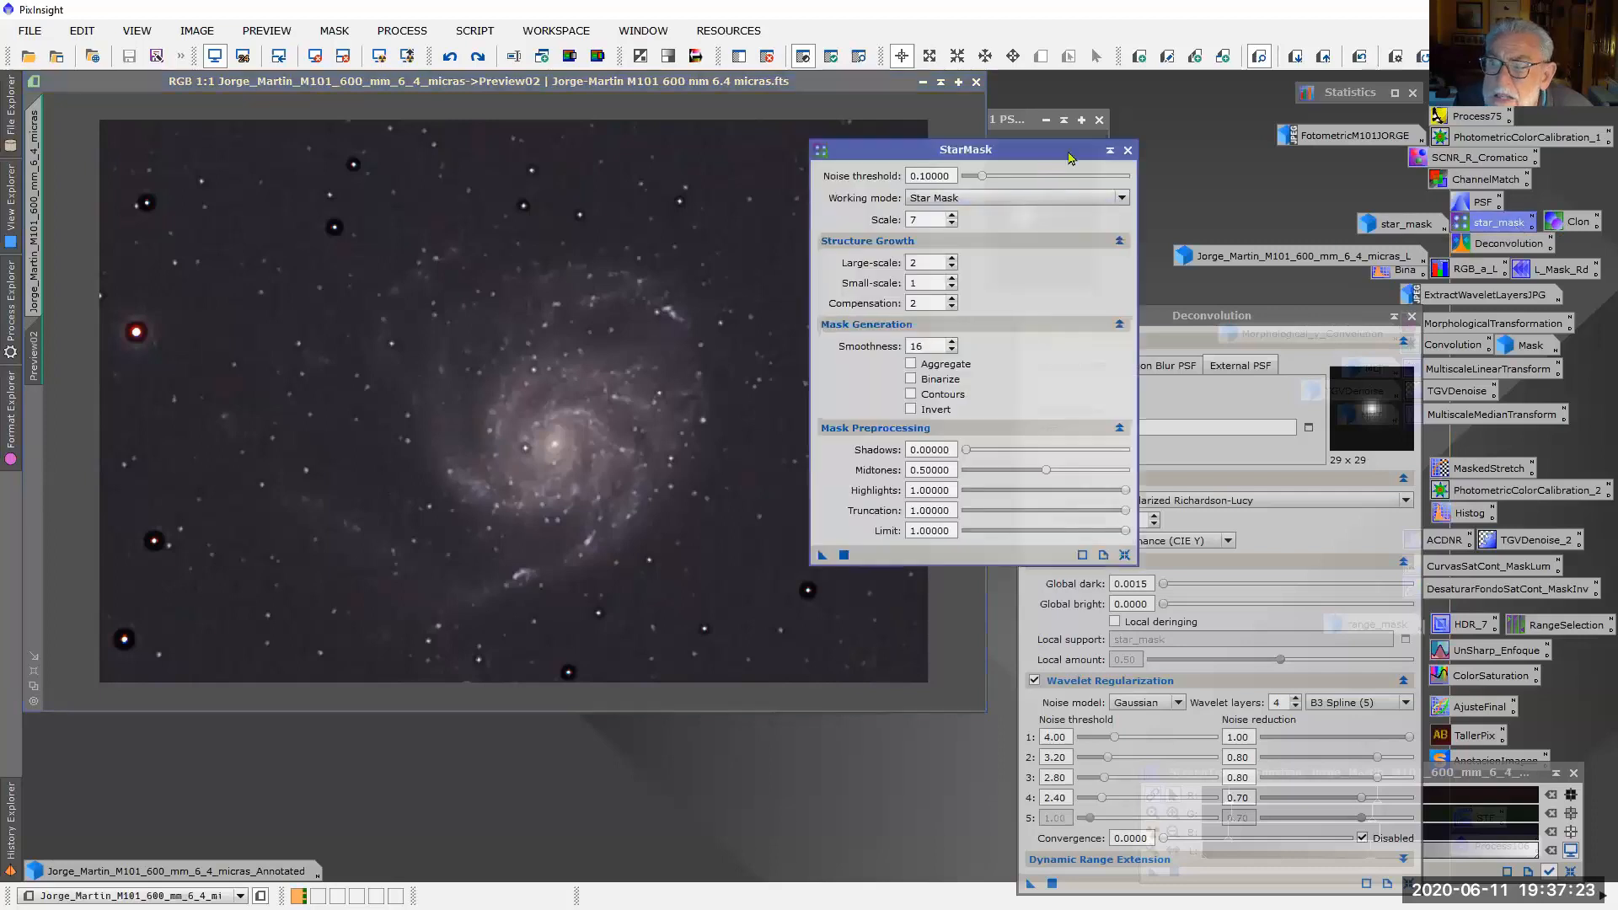
pyautogui.click(1129, 151)
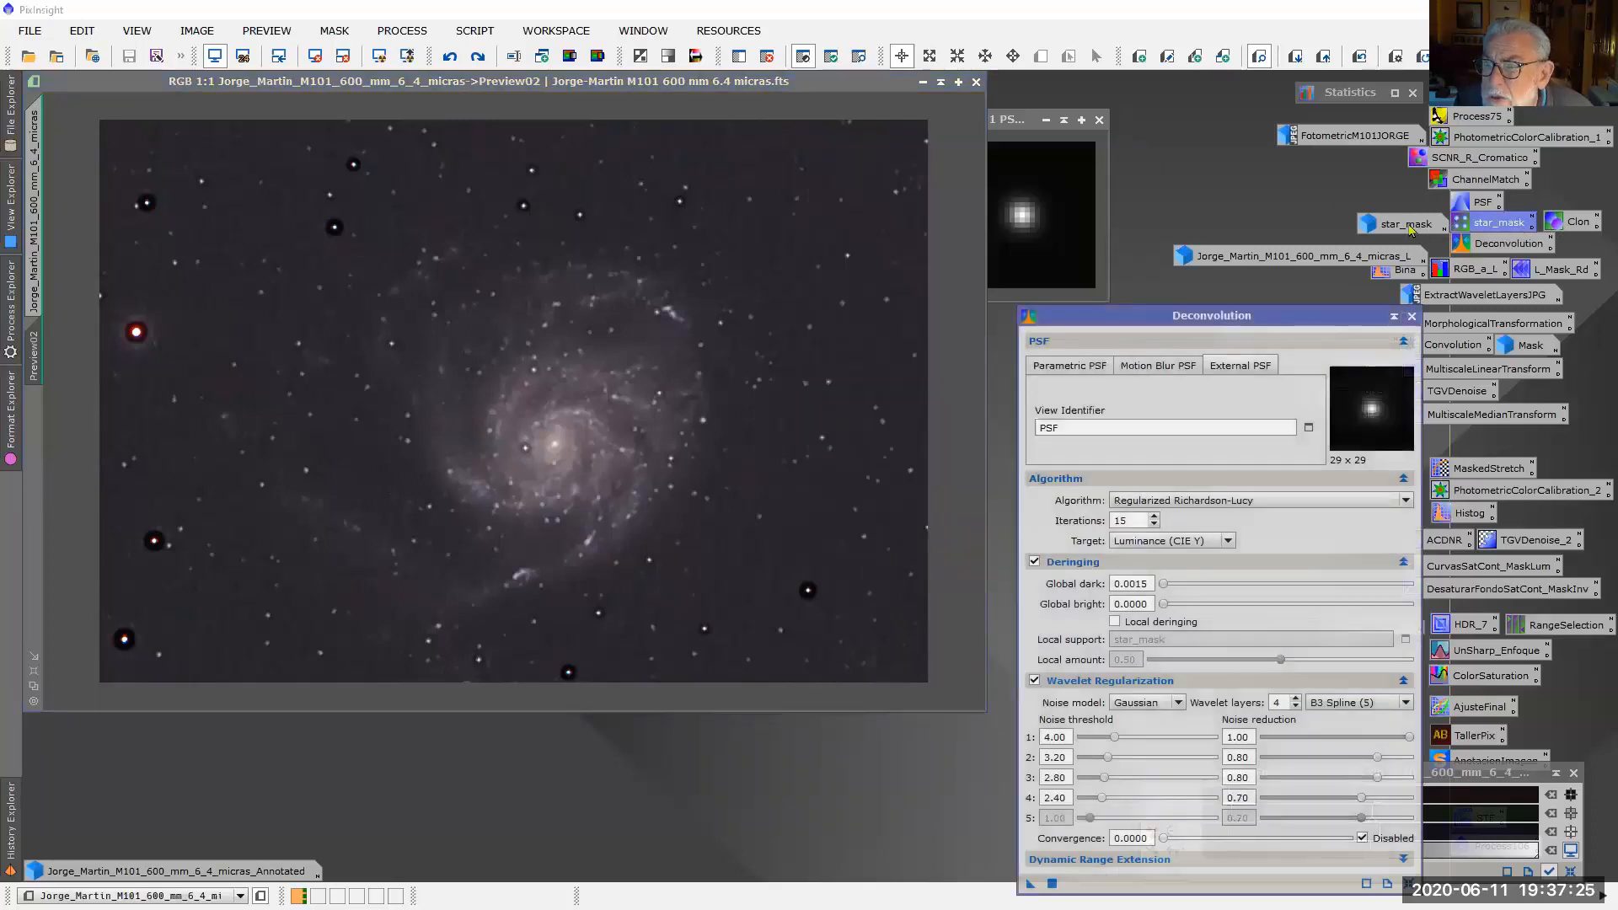
pyautogui.doubleClick(1405, 224)
pyautogui.moveTo(766, 291); pyautogui.dragTo(437, 167)
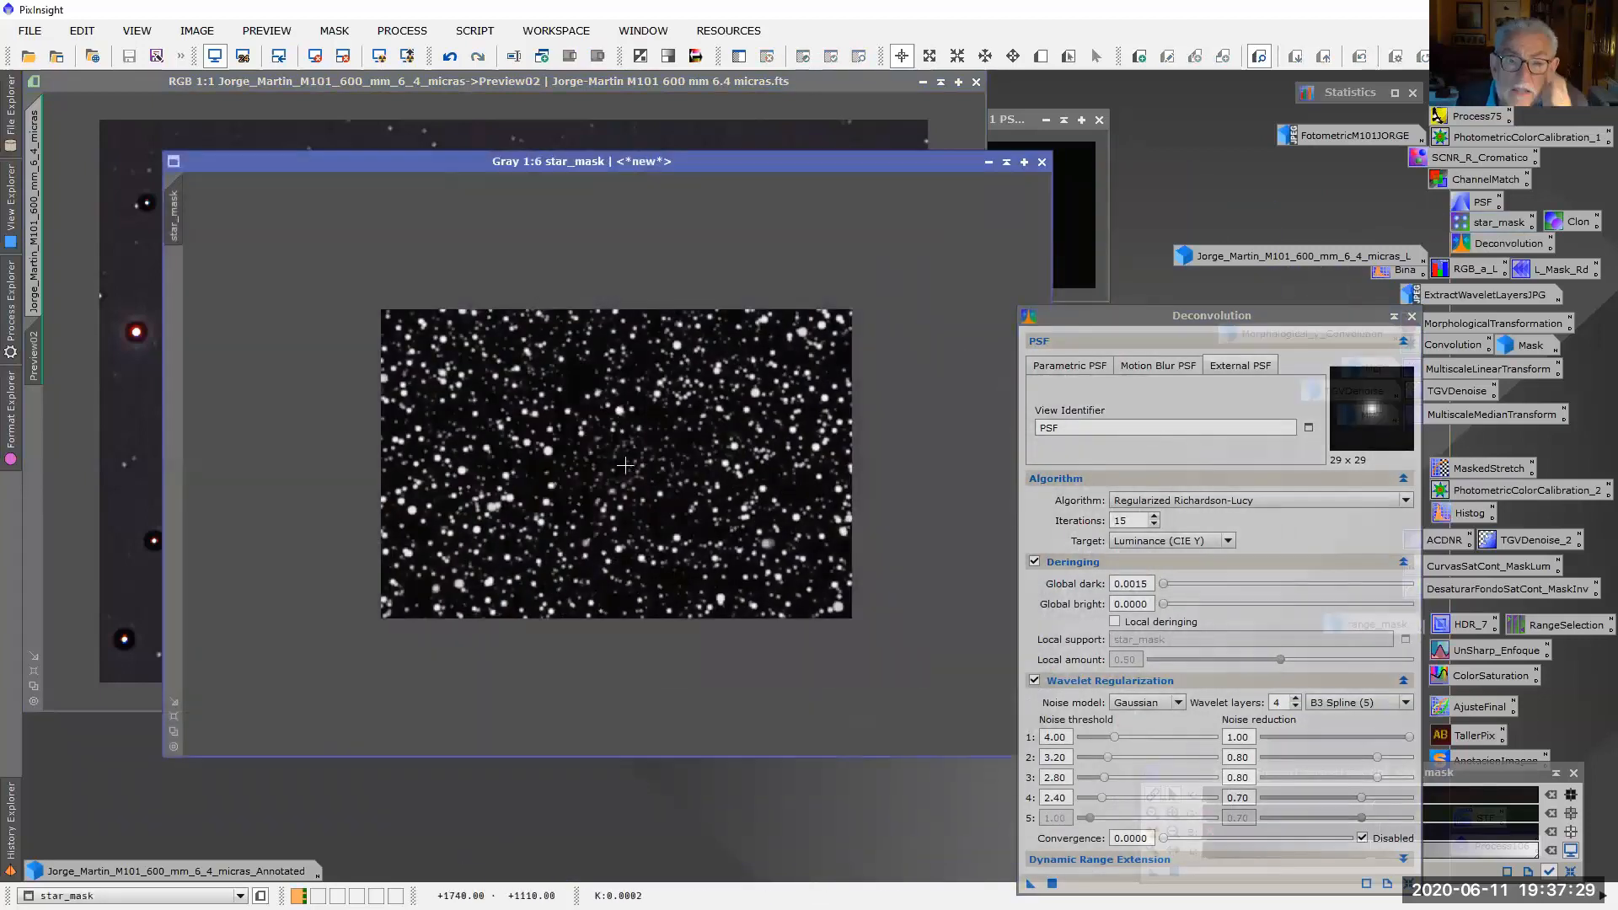
pyautogui.scroll(1, 614, 463)
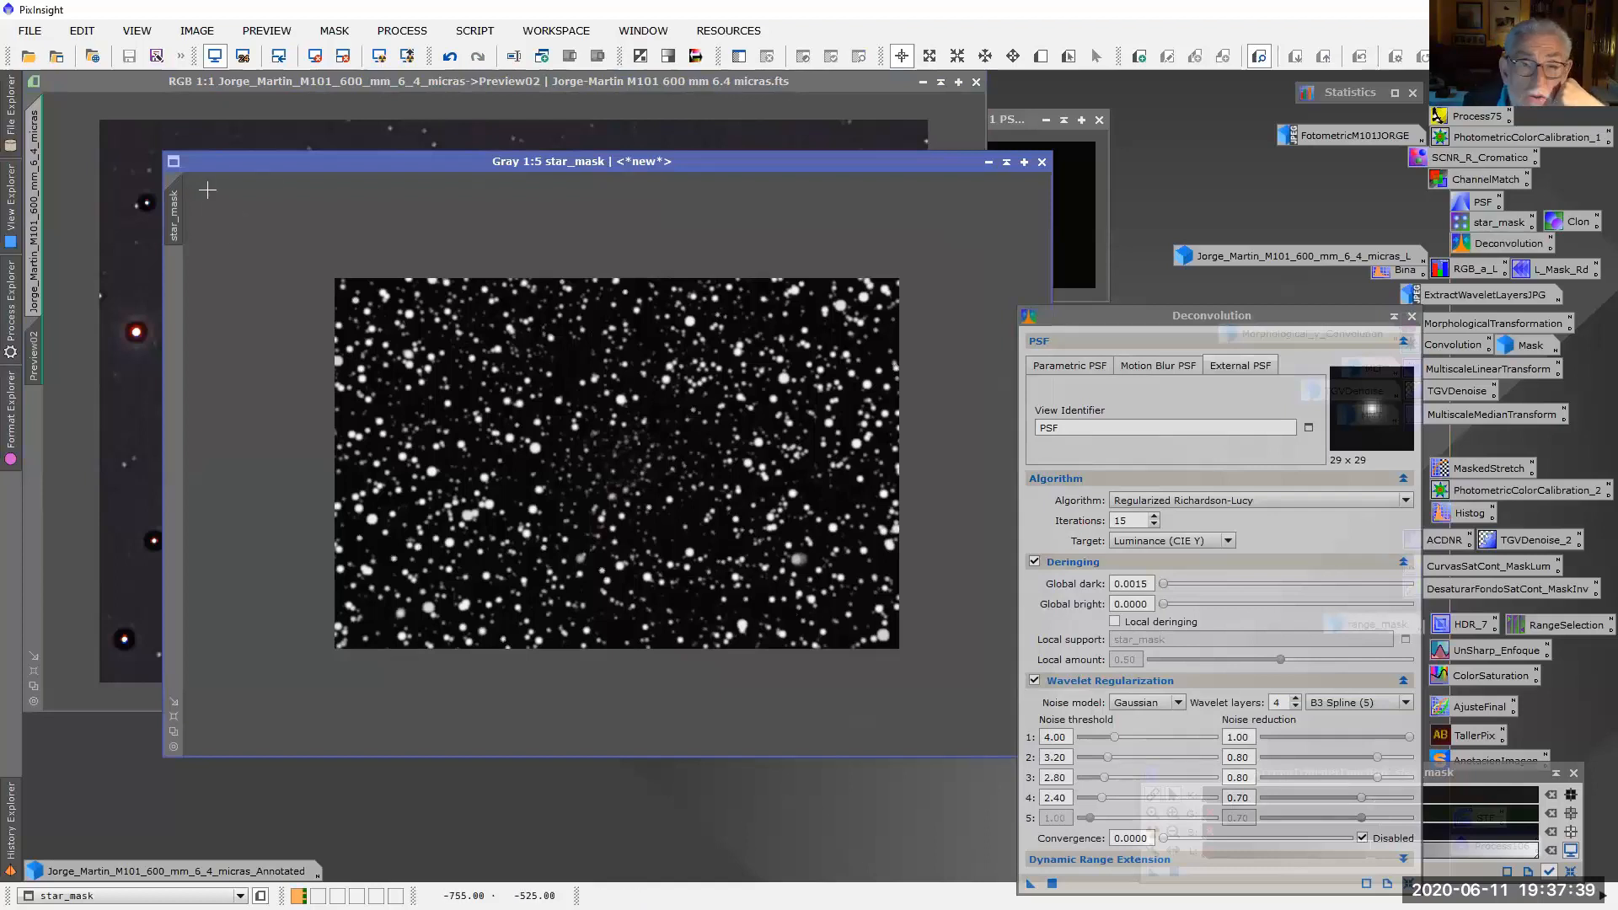
pyautogui.click(988, 163)
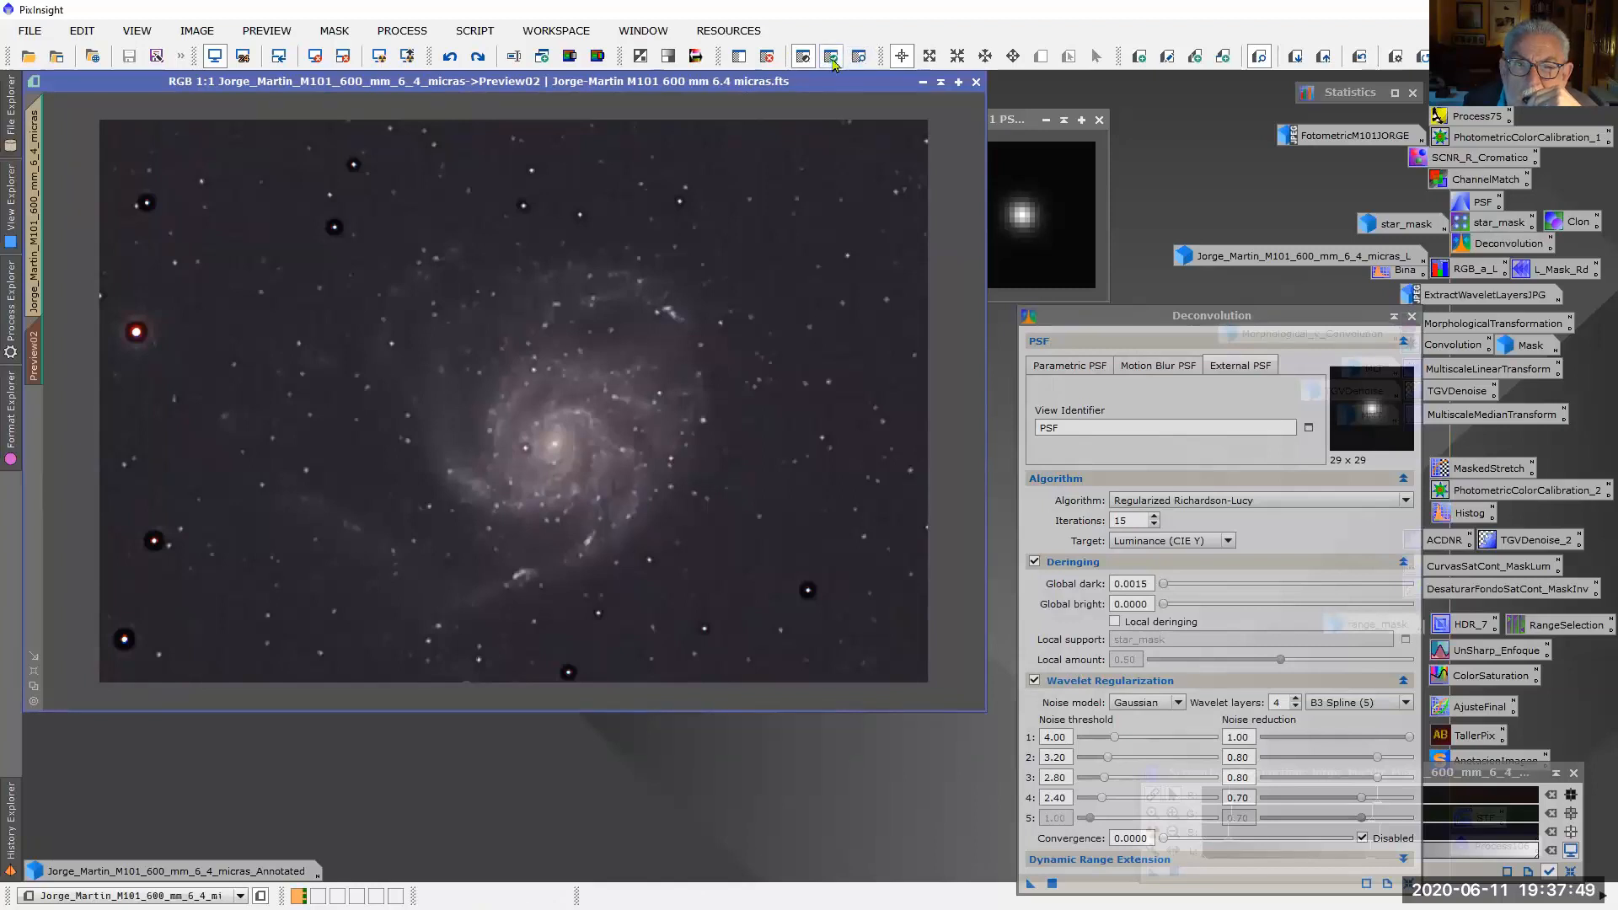
# Step: Undo the galaxy preview, check the star_mask overlay, and enable local deringing with star_mask support
pyautogui.click(1396, 55)
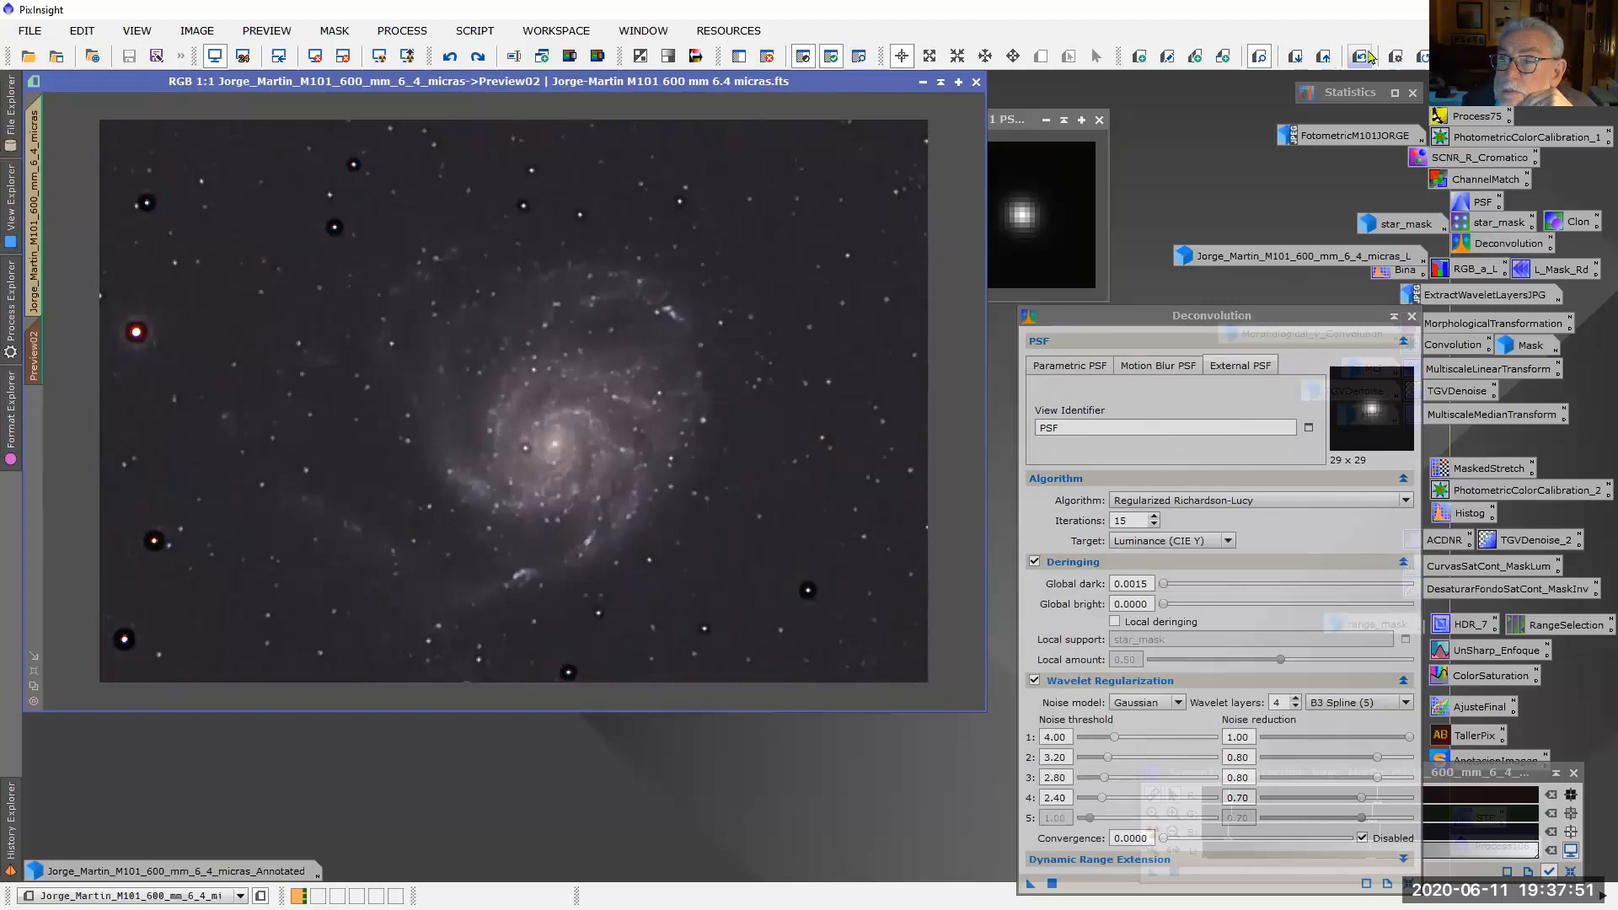
pyautogui.click(857, 57)
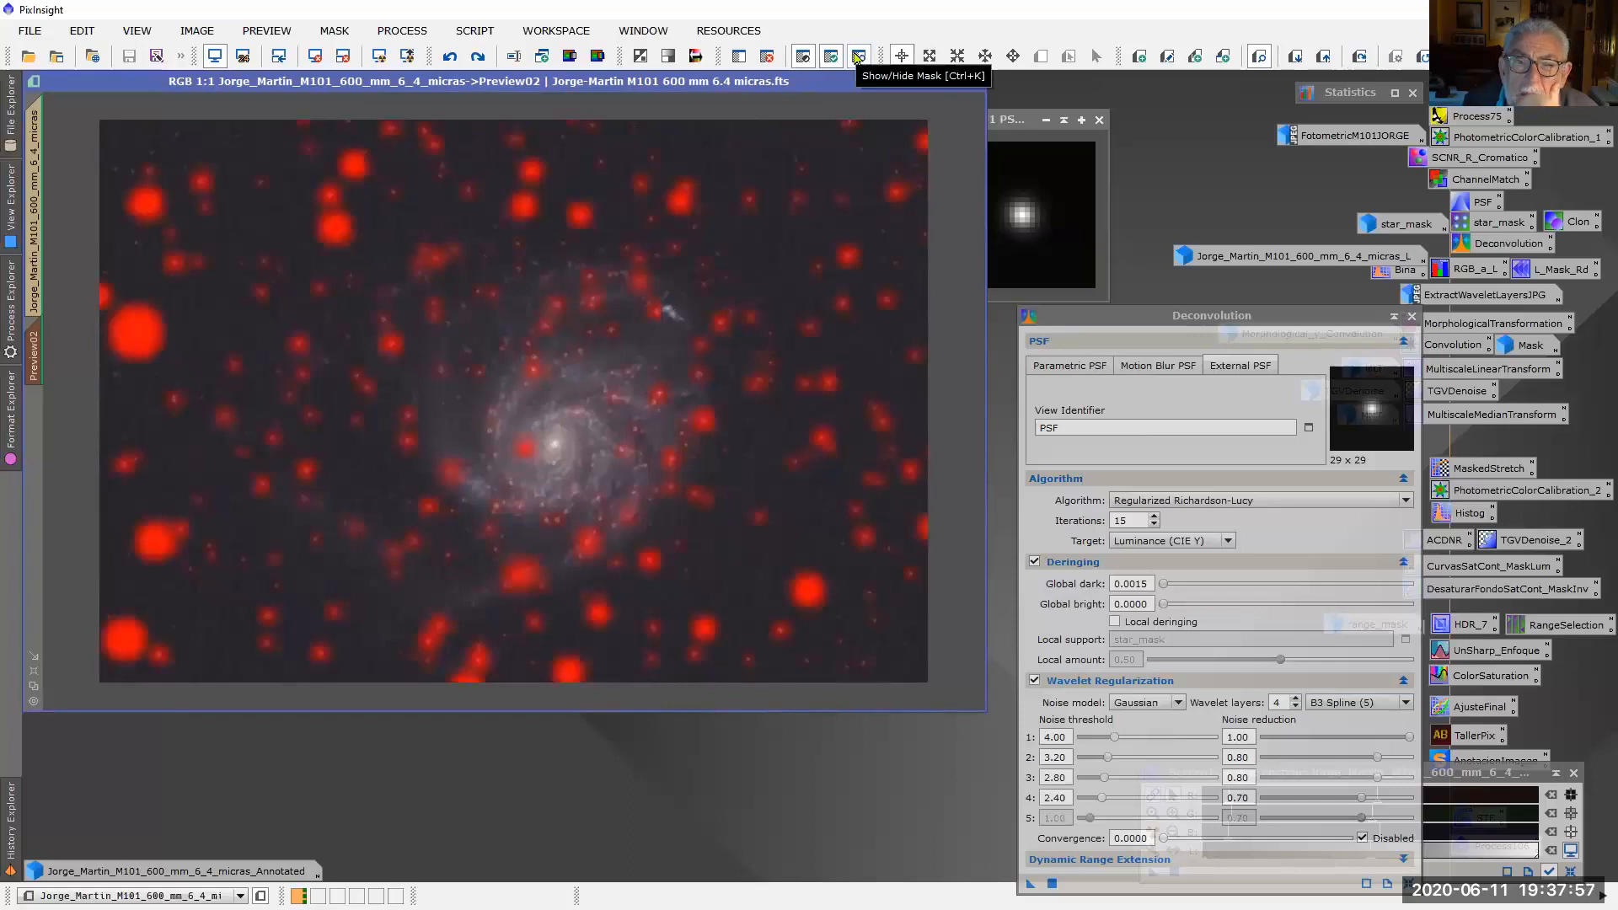
pyautogui.click(857, 57)
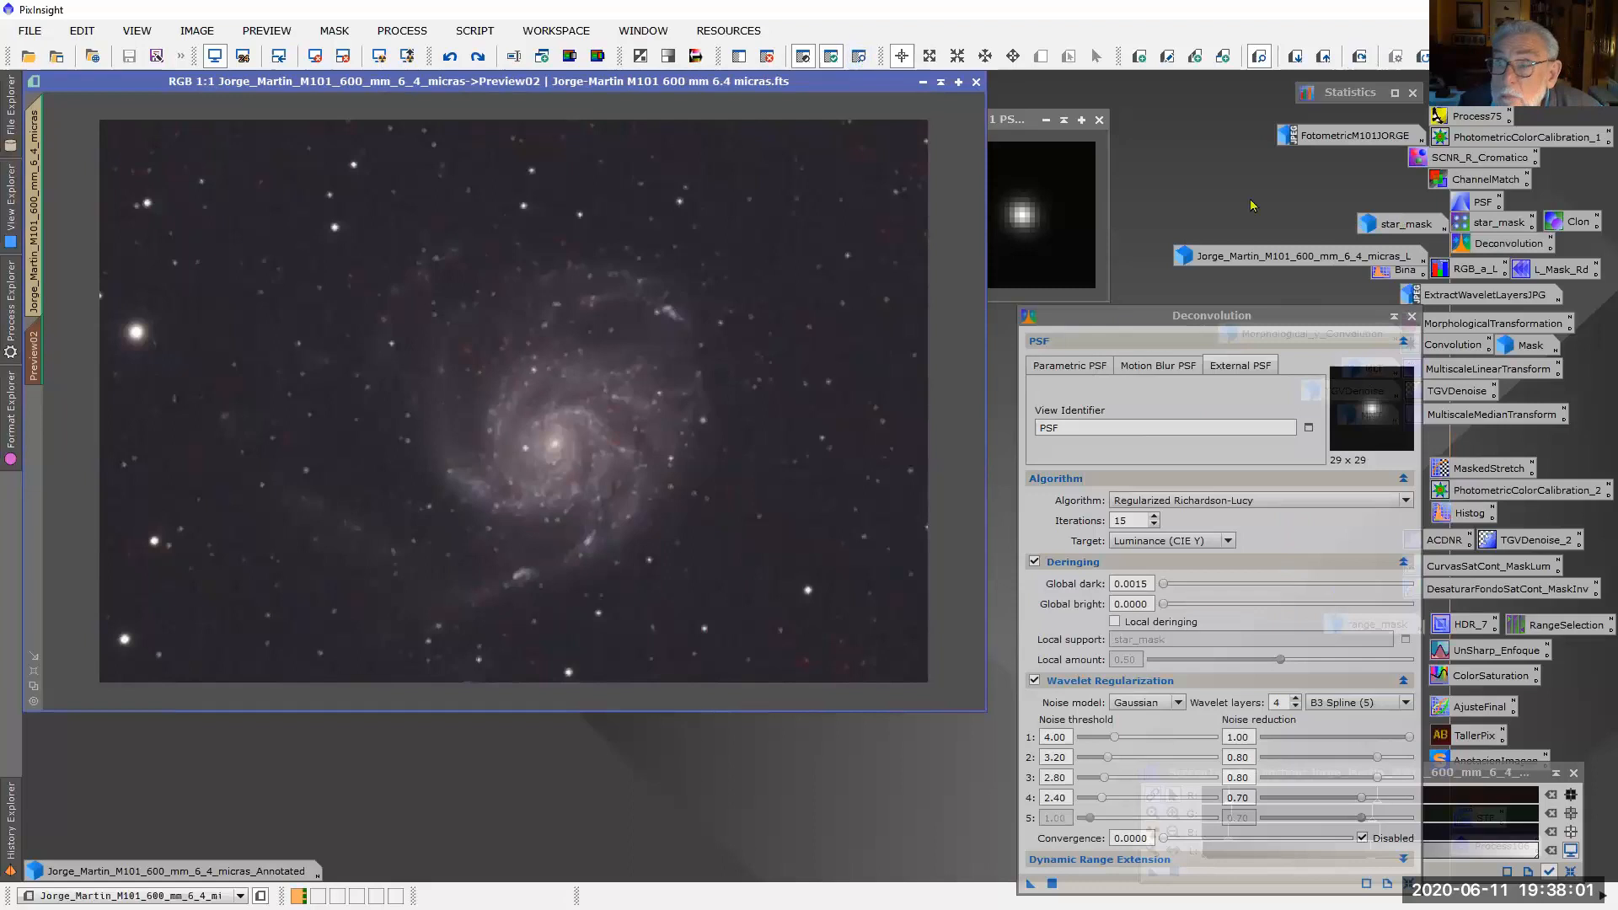
pyautogui.click(1113, 624)
pyautogui.click(1114, 622)
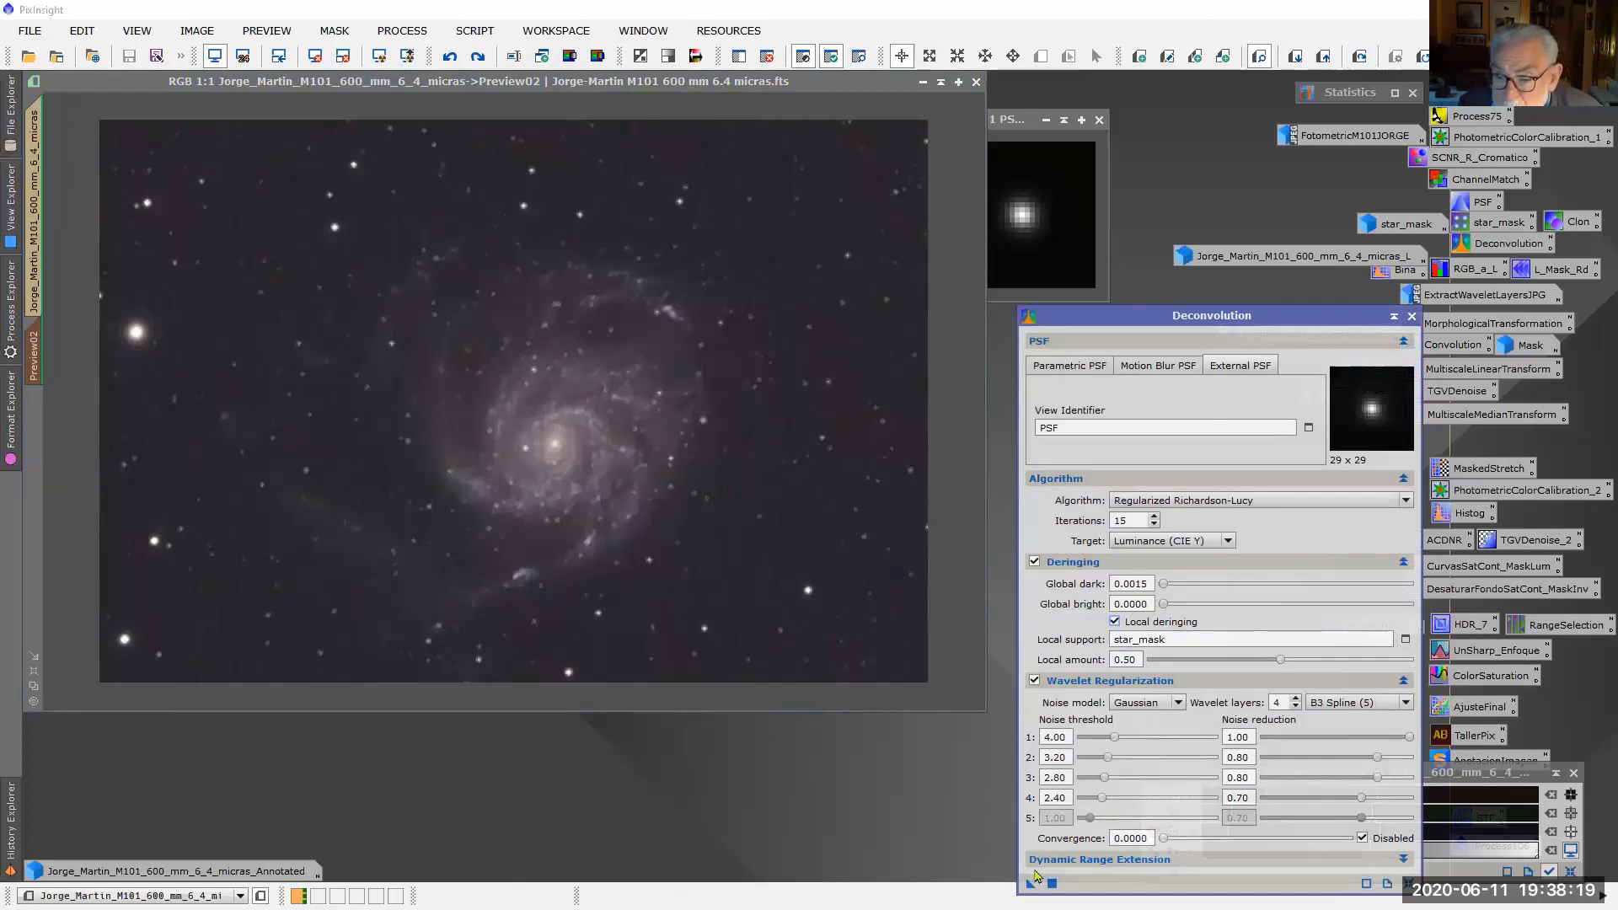
# Step: Reapply Deconvolution with star_mask deringing to Preview02 and toggle undo/redo to compare with the original
pyautogui.moveTo(1030, 883); pyautogui.dragTo(761, 455)
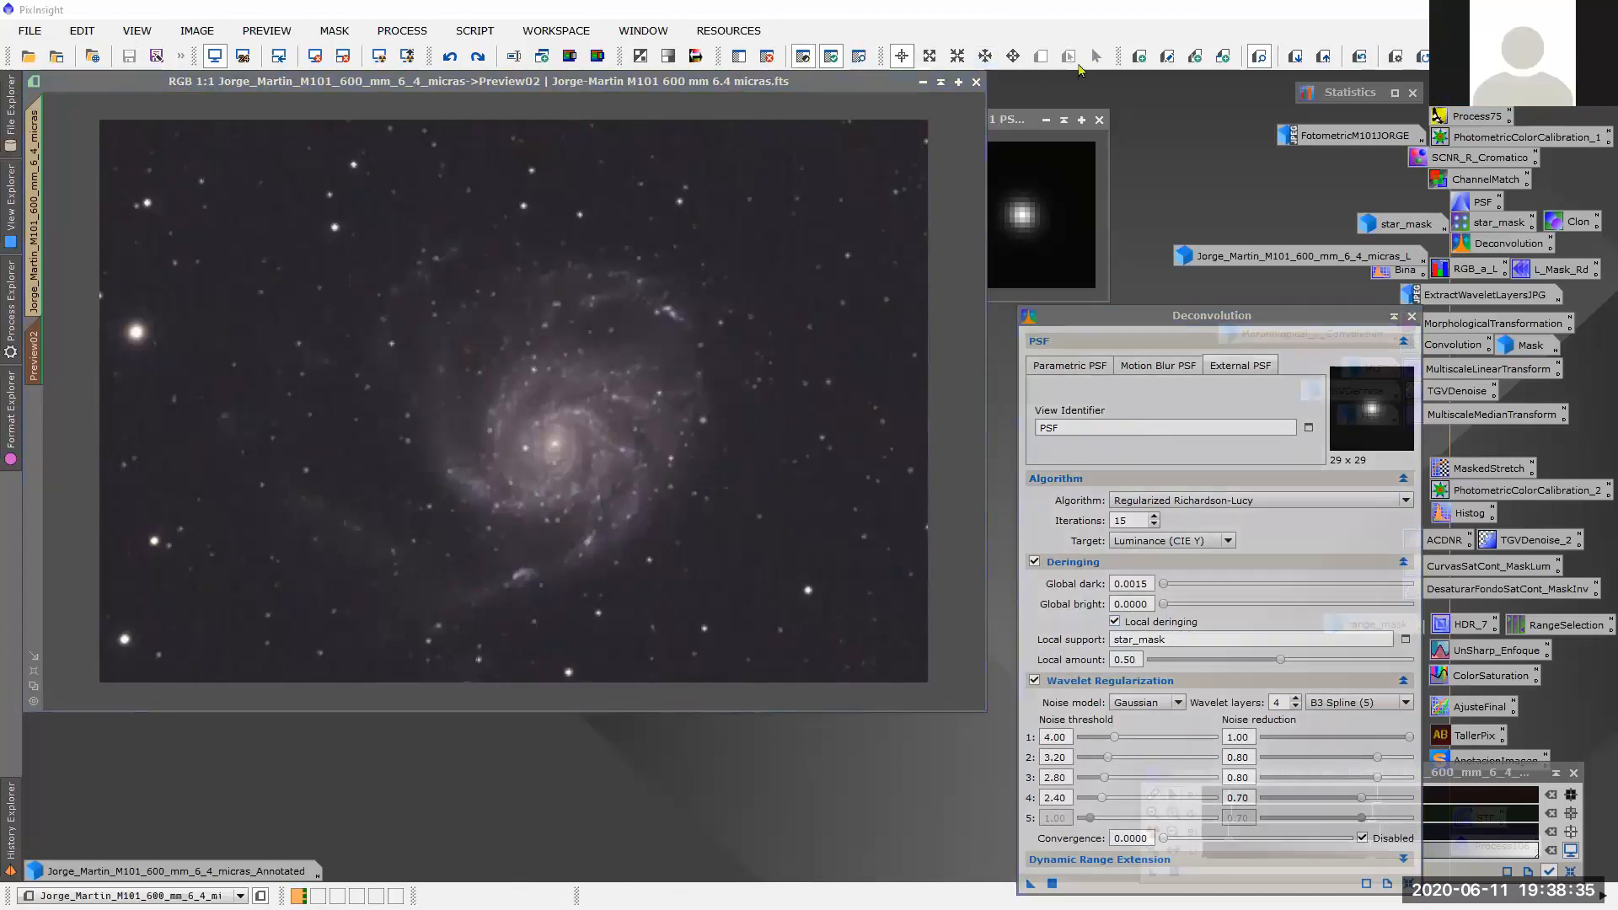
pyautogui.click(1363, 63)
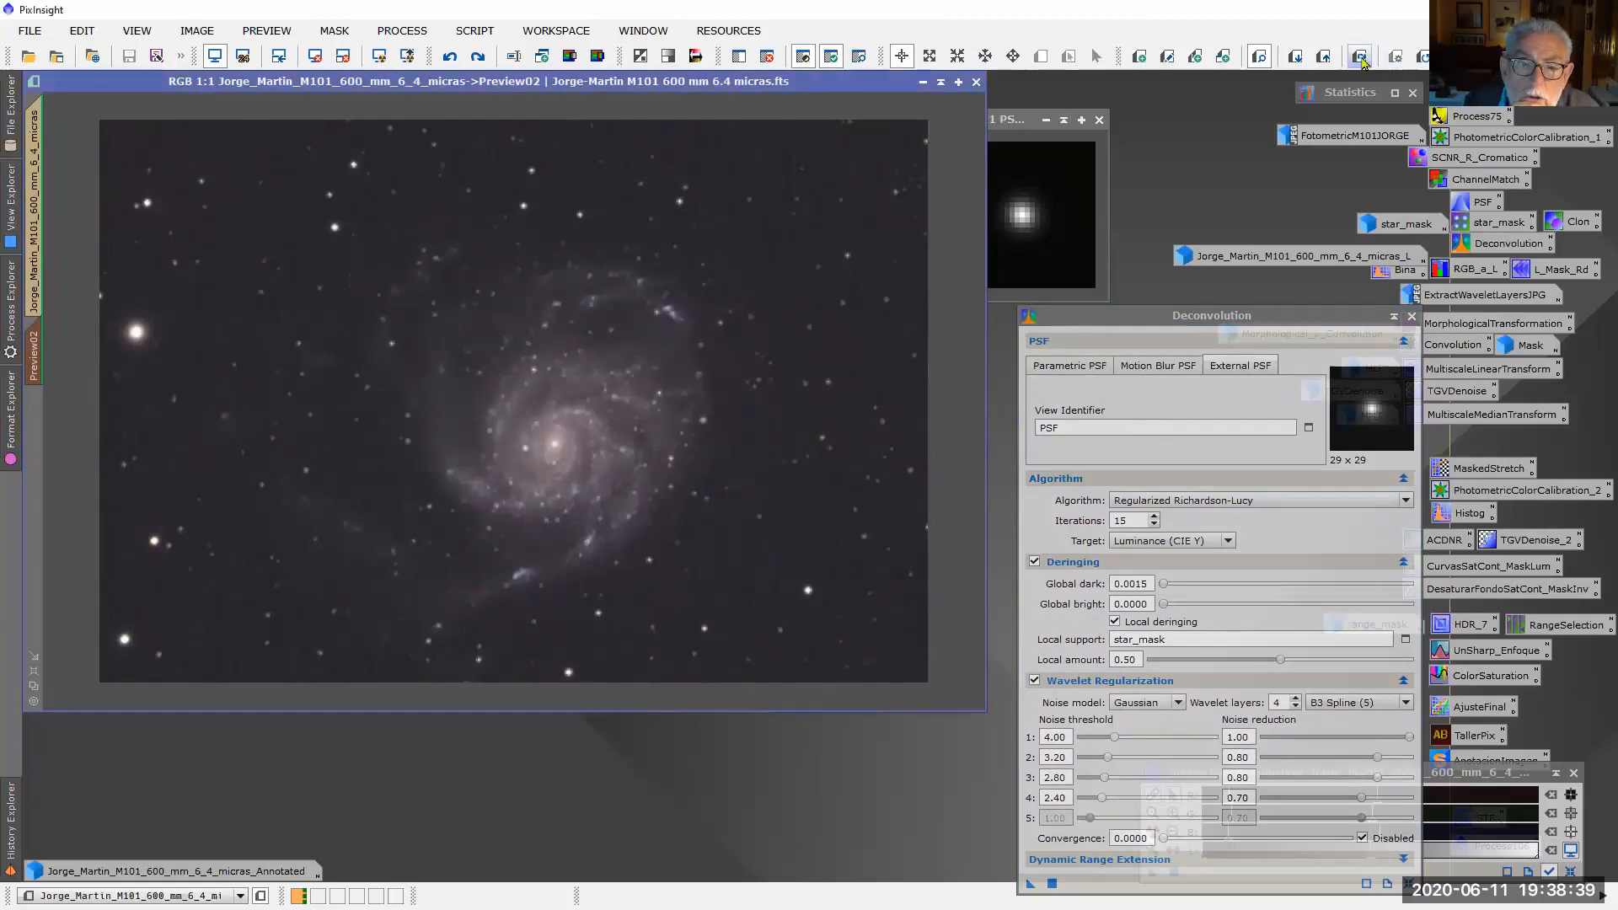
pyautogui.click(1360, 56)
pyautogui.click(1360, 56)
pyautogui.click(1360, 57)
pyautogui.click(1359, 57)
pyautogui.click(1360, 56)
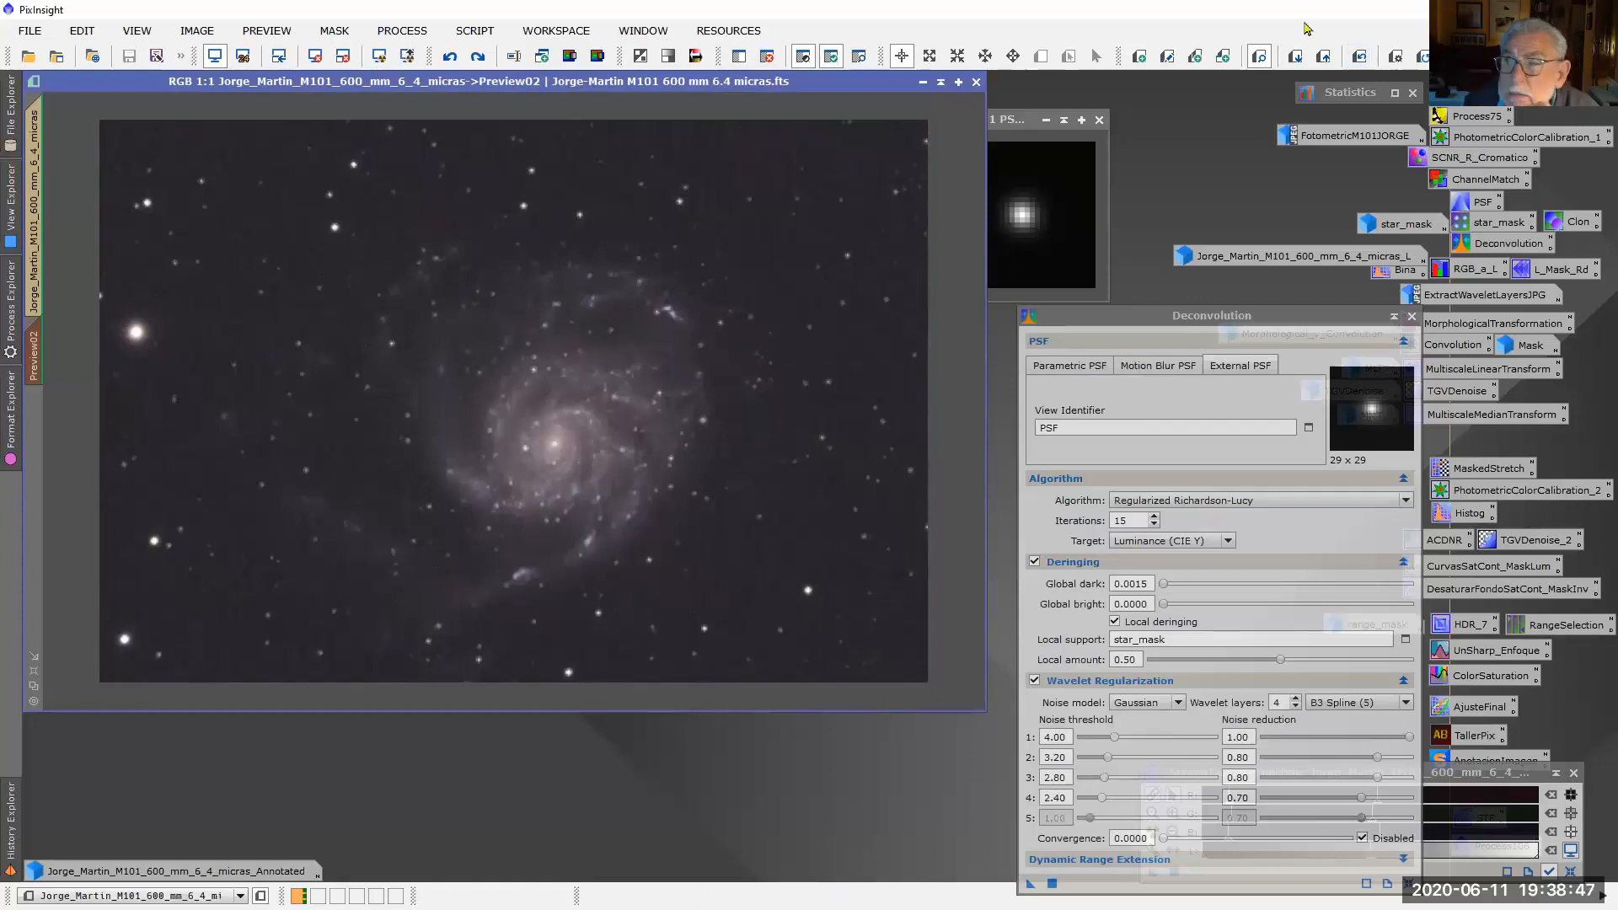
pyautogui.click(1363, 59)
pyautogui.click(1364, 59)
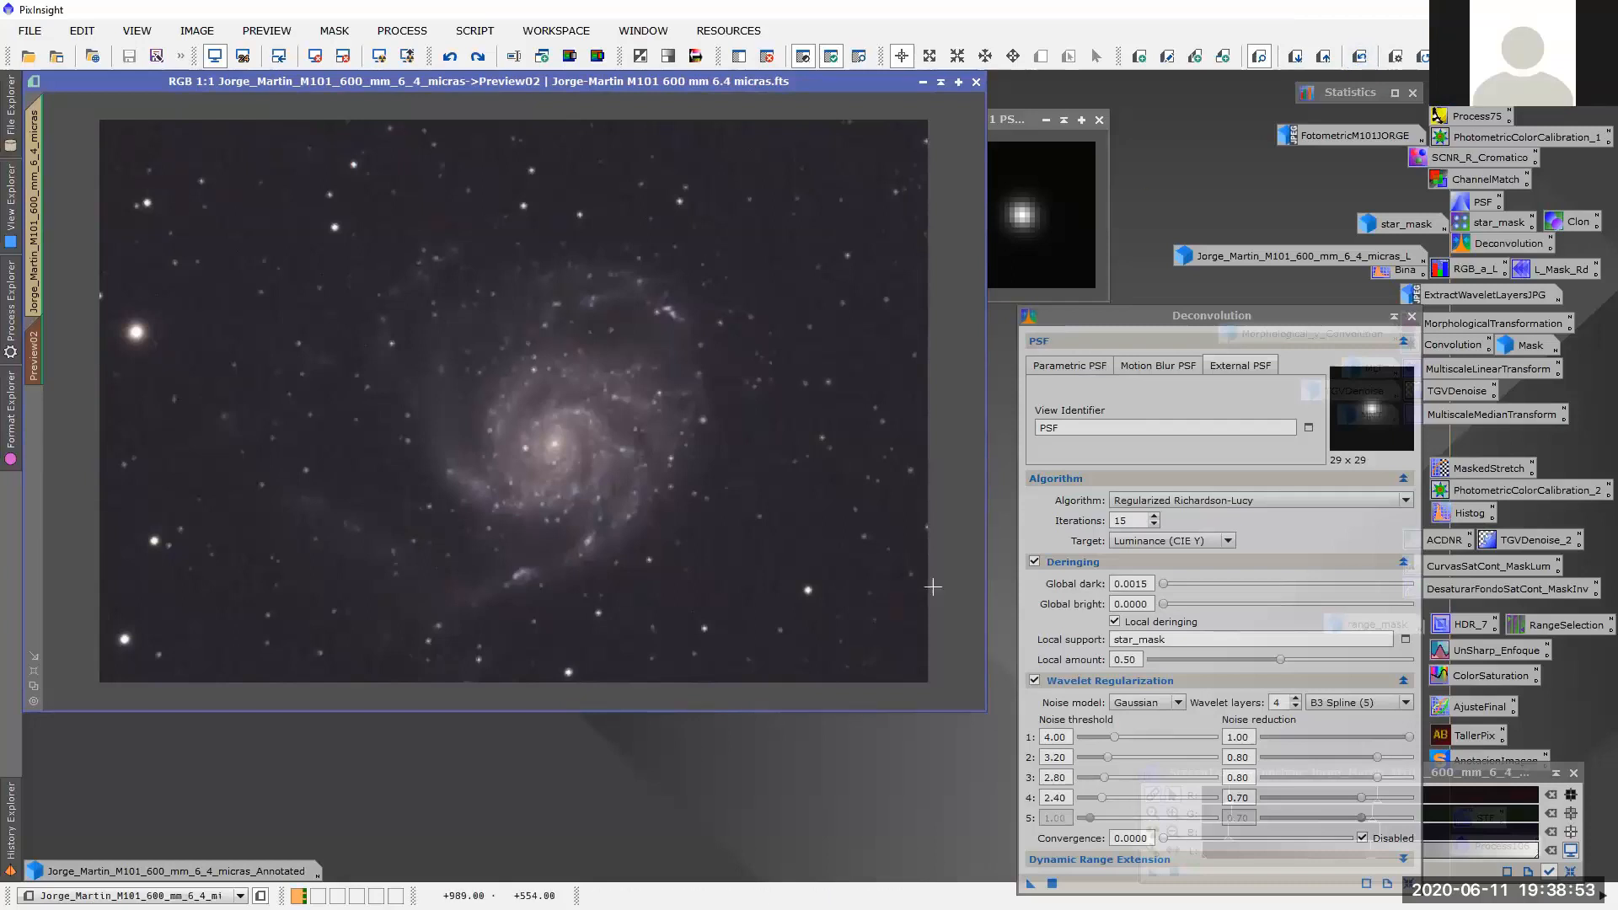
# Step: Zoom and pan across the galaxy preview to inspect the deringed bright stars
pyautogui.scroll(1, 658, 523)
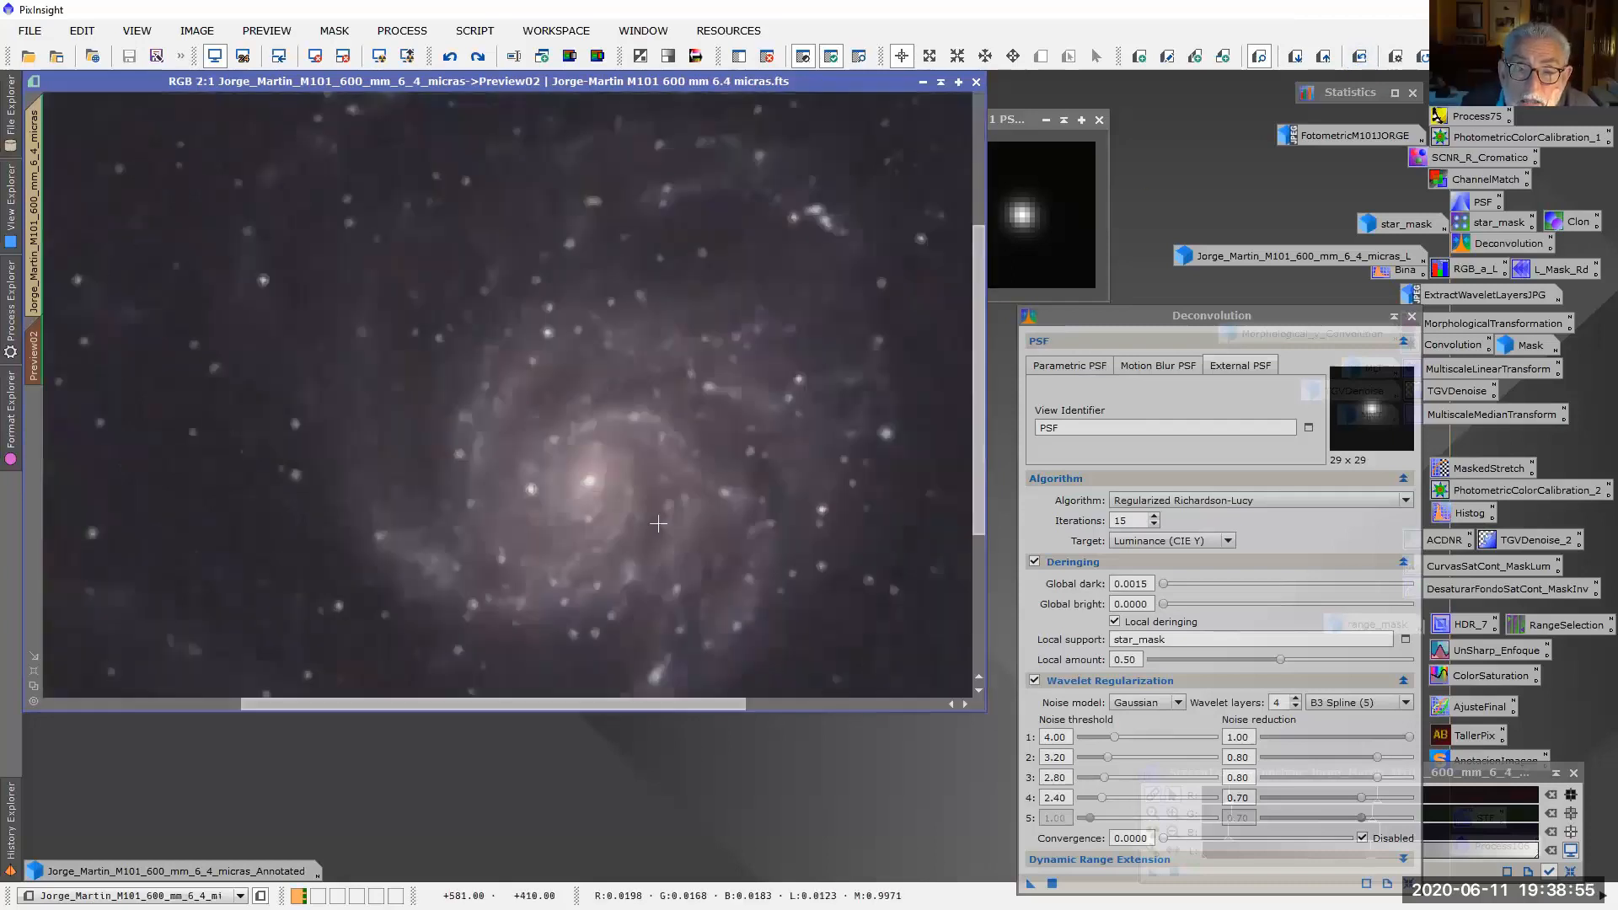
pyautogui.scroll(1, 658, 523)
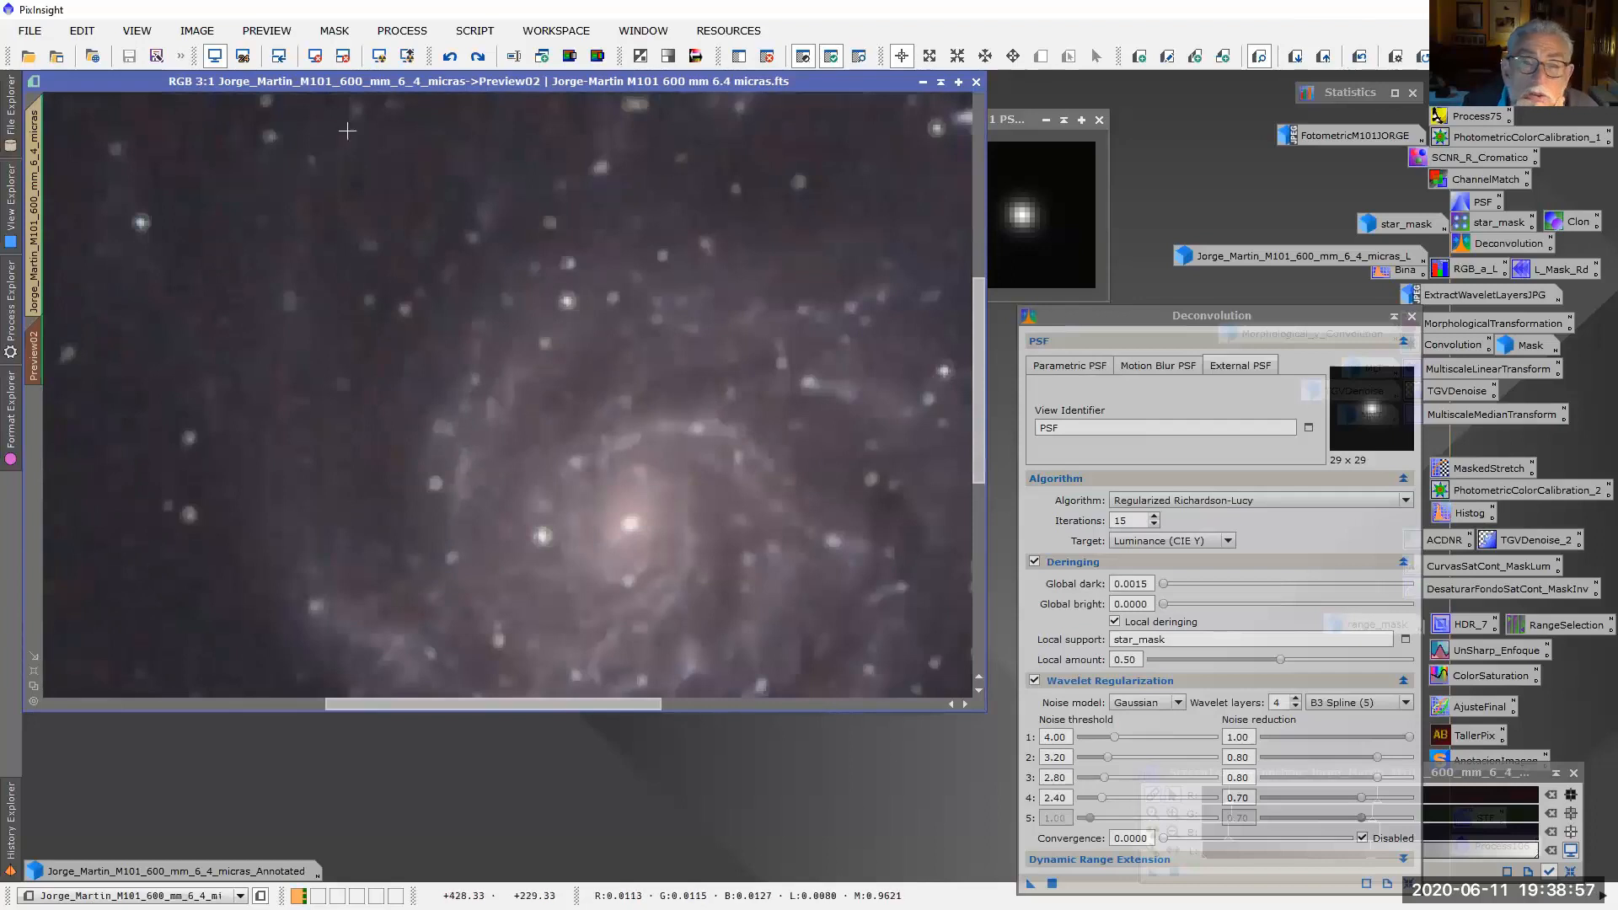
pyautogui.scroll(-3, 852, 252)
pyautogui.scroll(1, 744, 374)
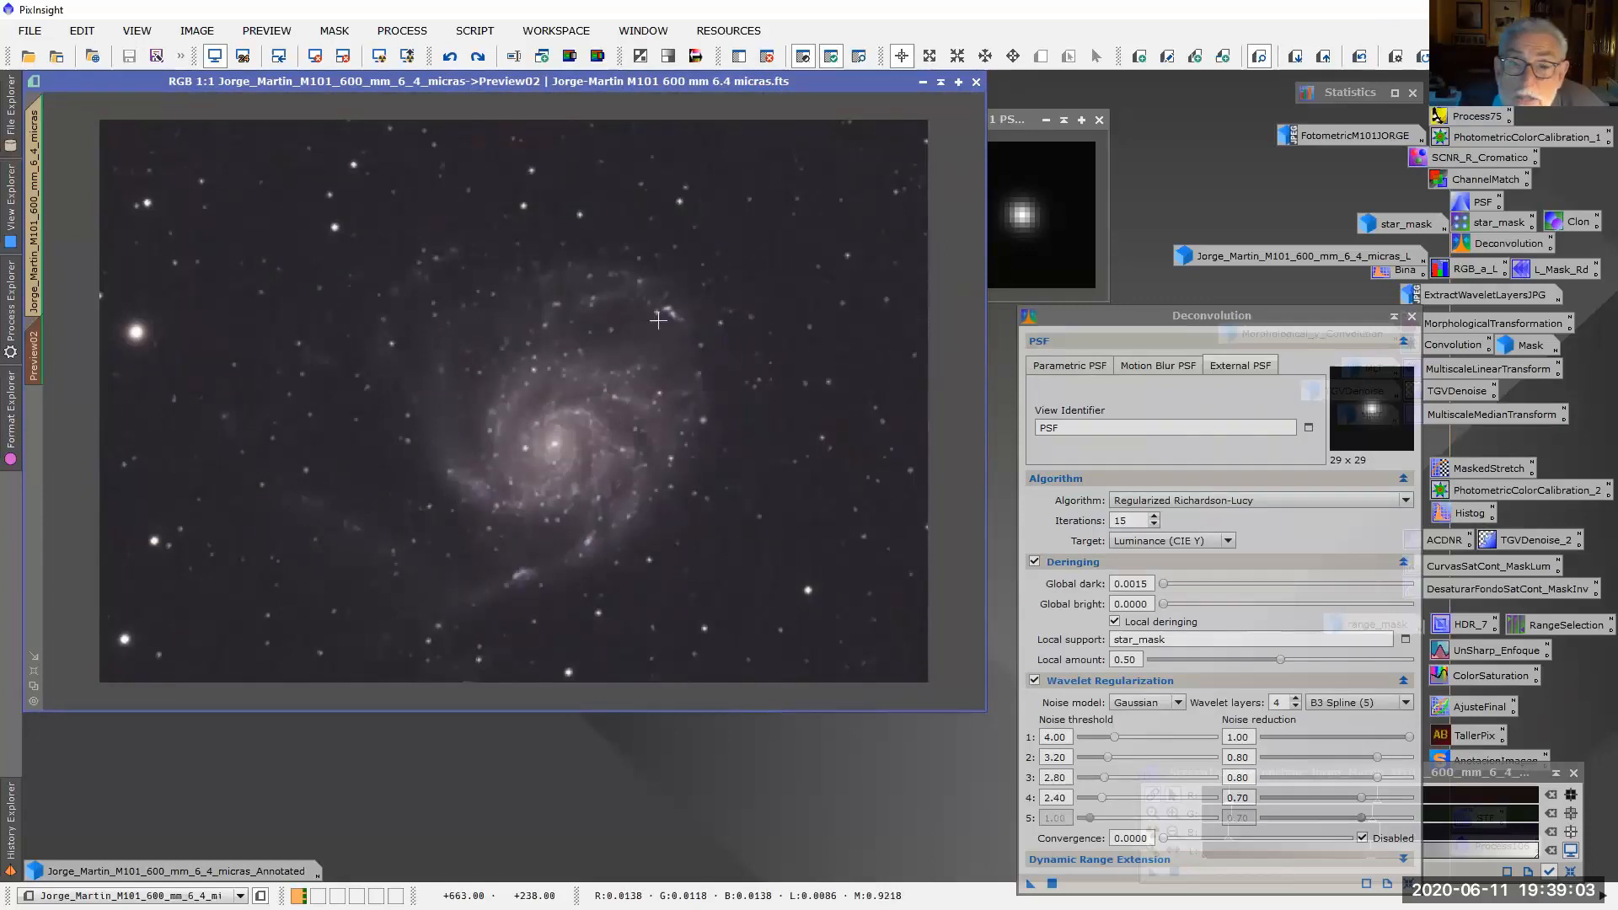
pyautogui.scroll(2, 658, 320)
pyautogui.moveTo(558, 712); pyautogui.dragTo(889, 712)
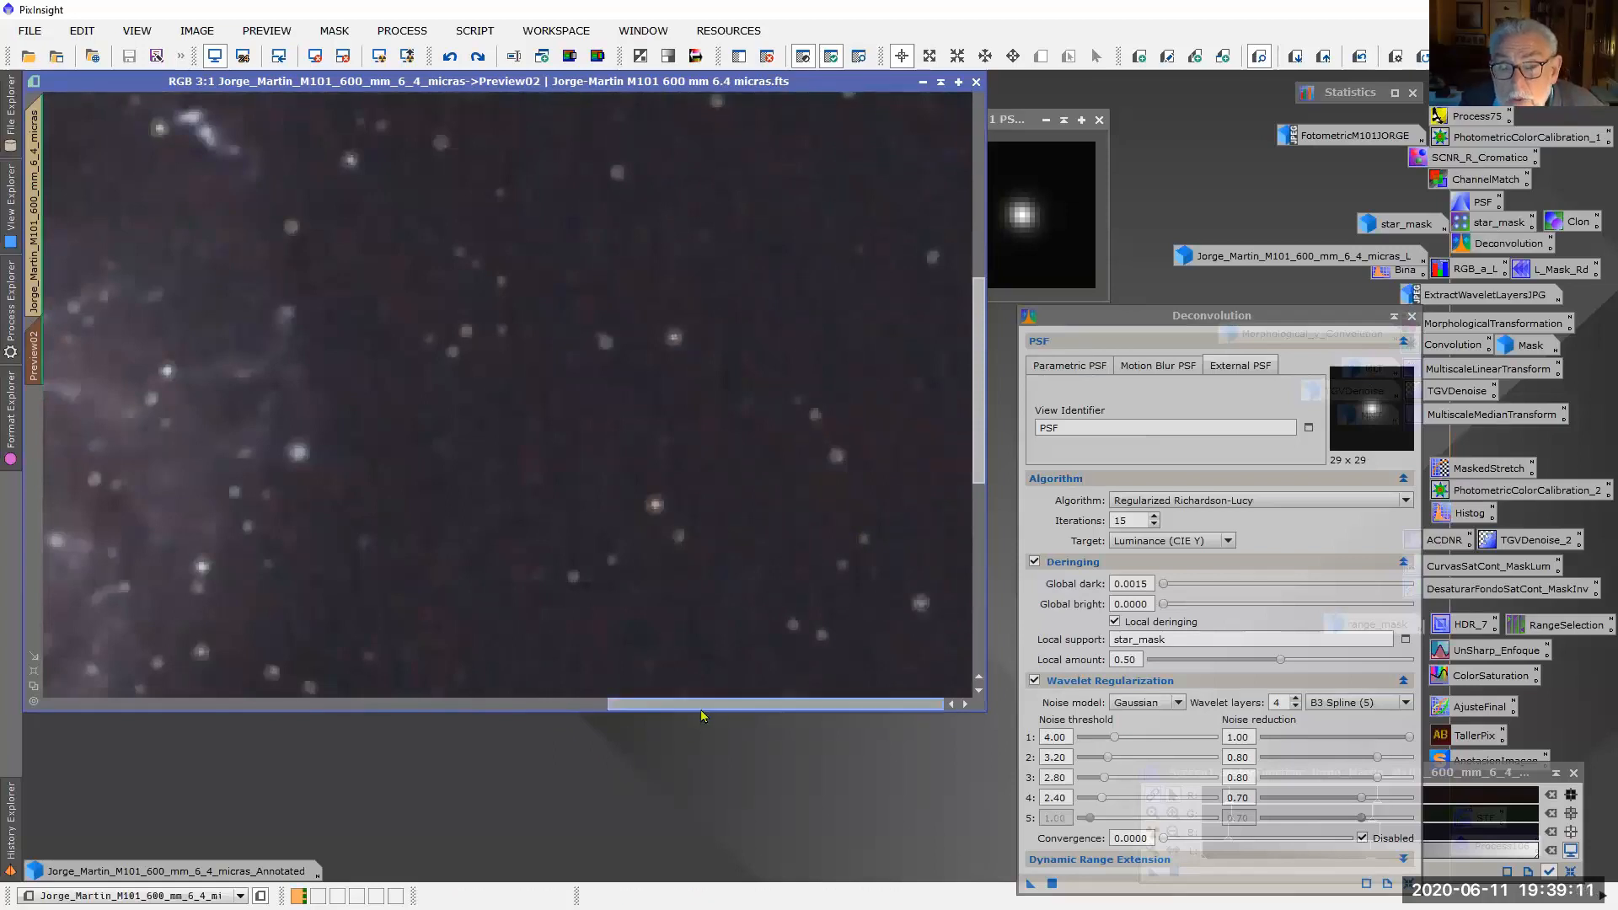
pyautogui.moveTo(701, 712); pyautogui.dragTo(477, 715)
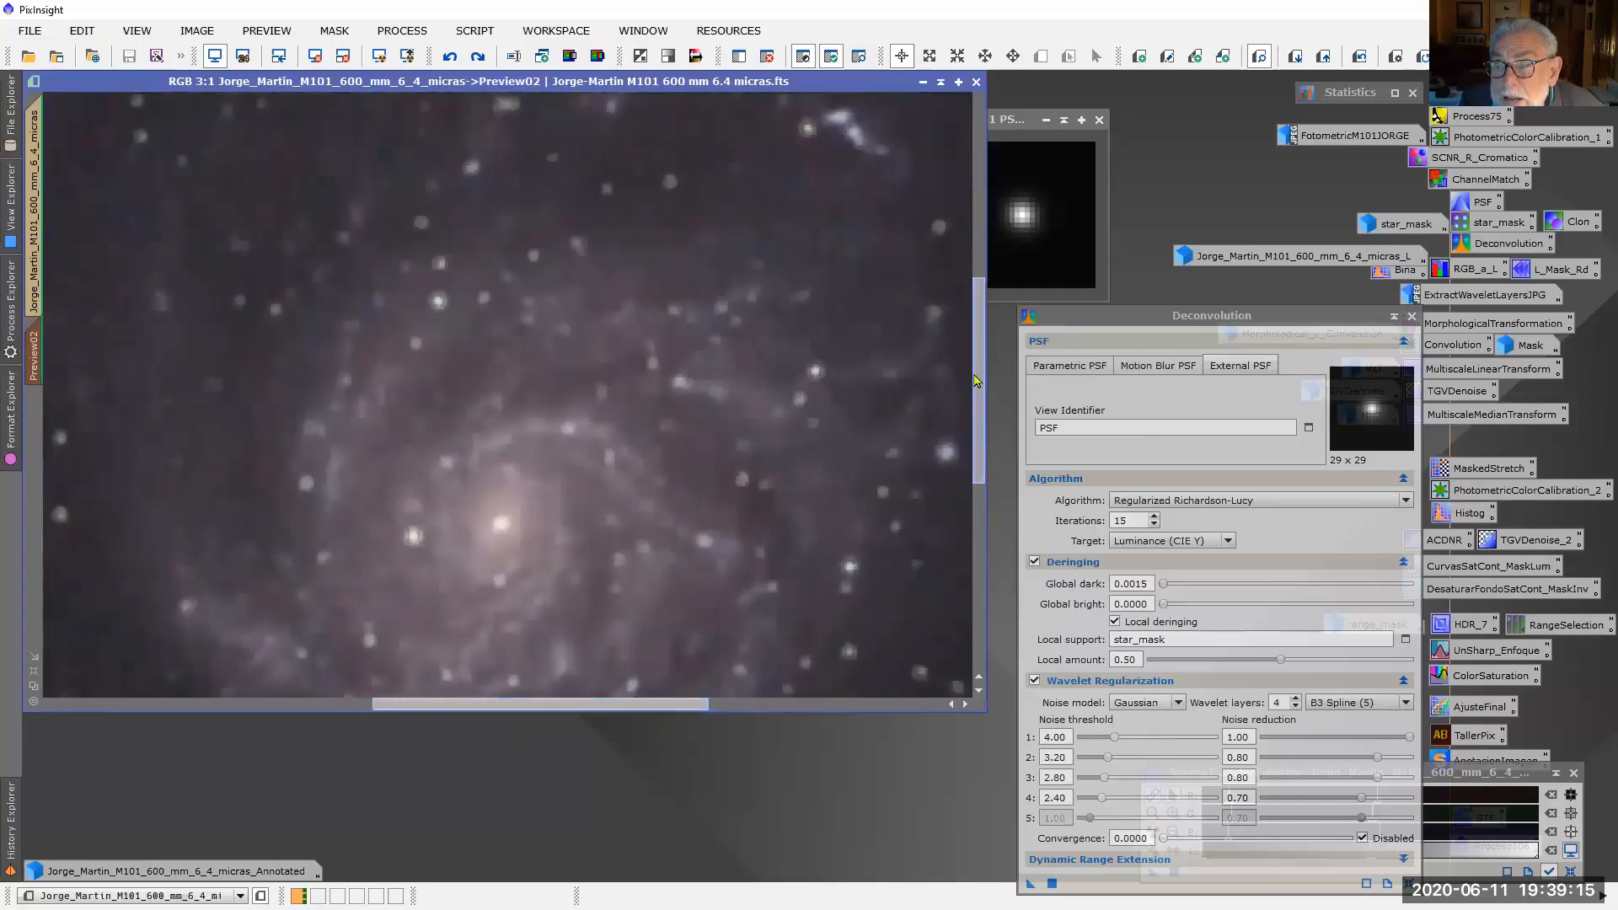
pyautogui.scroll(-3, 758, 426)
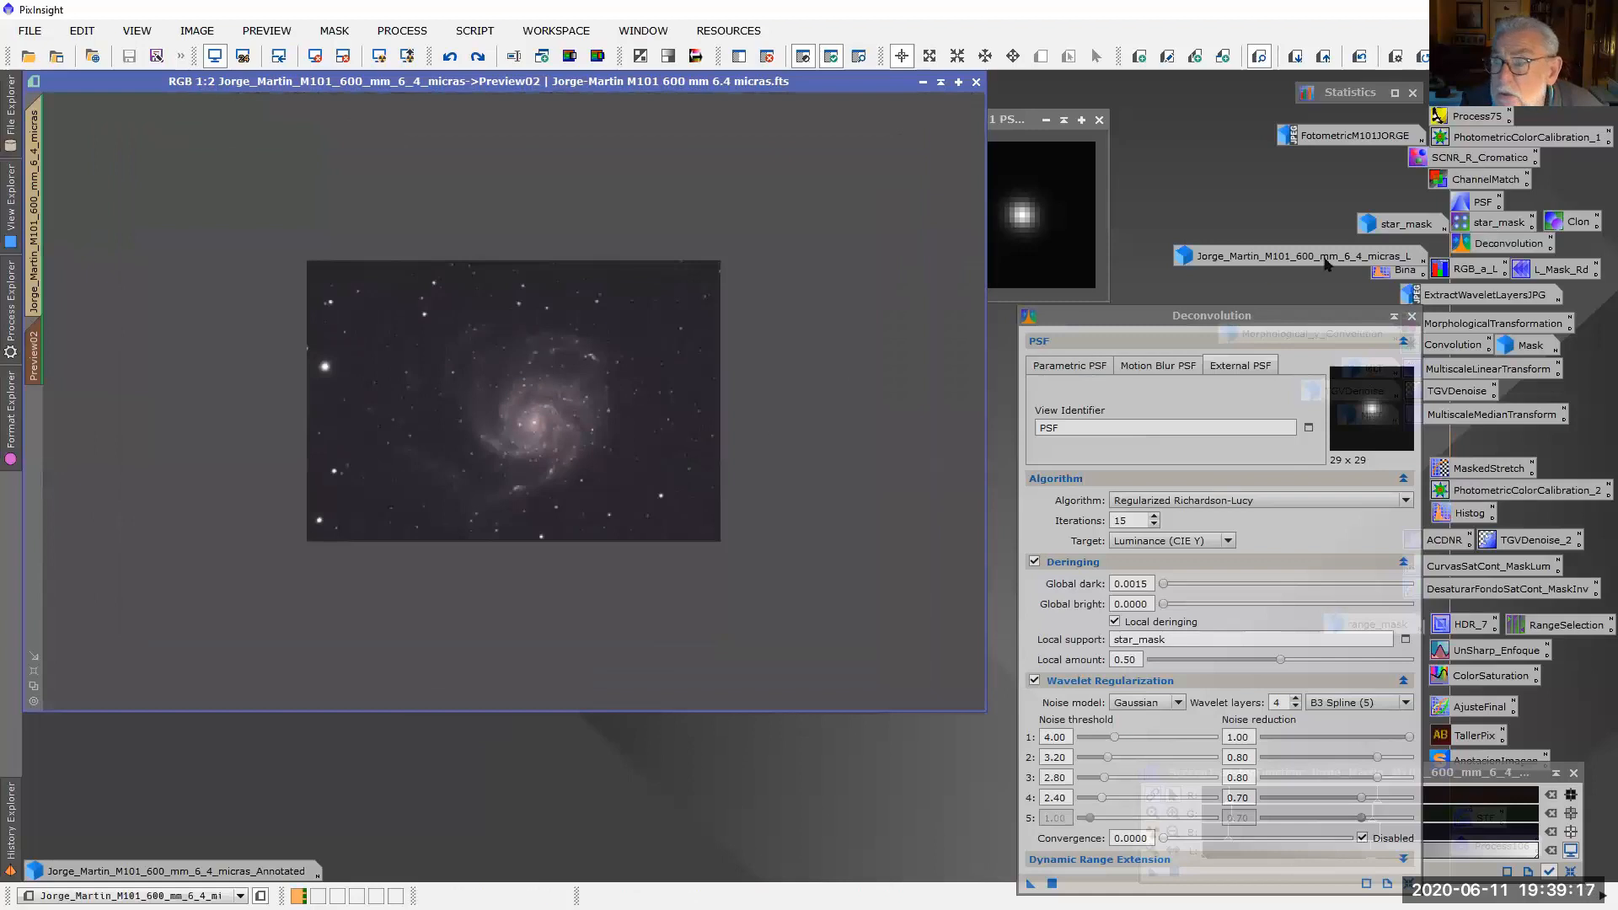
# Step: Glance at the L_Mask_Rd wavelet settings, then bring up star_mask and iconize it
pyautogui.doubleClick(1569, 268)
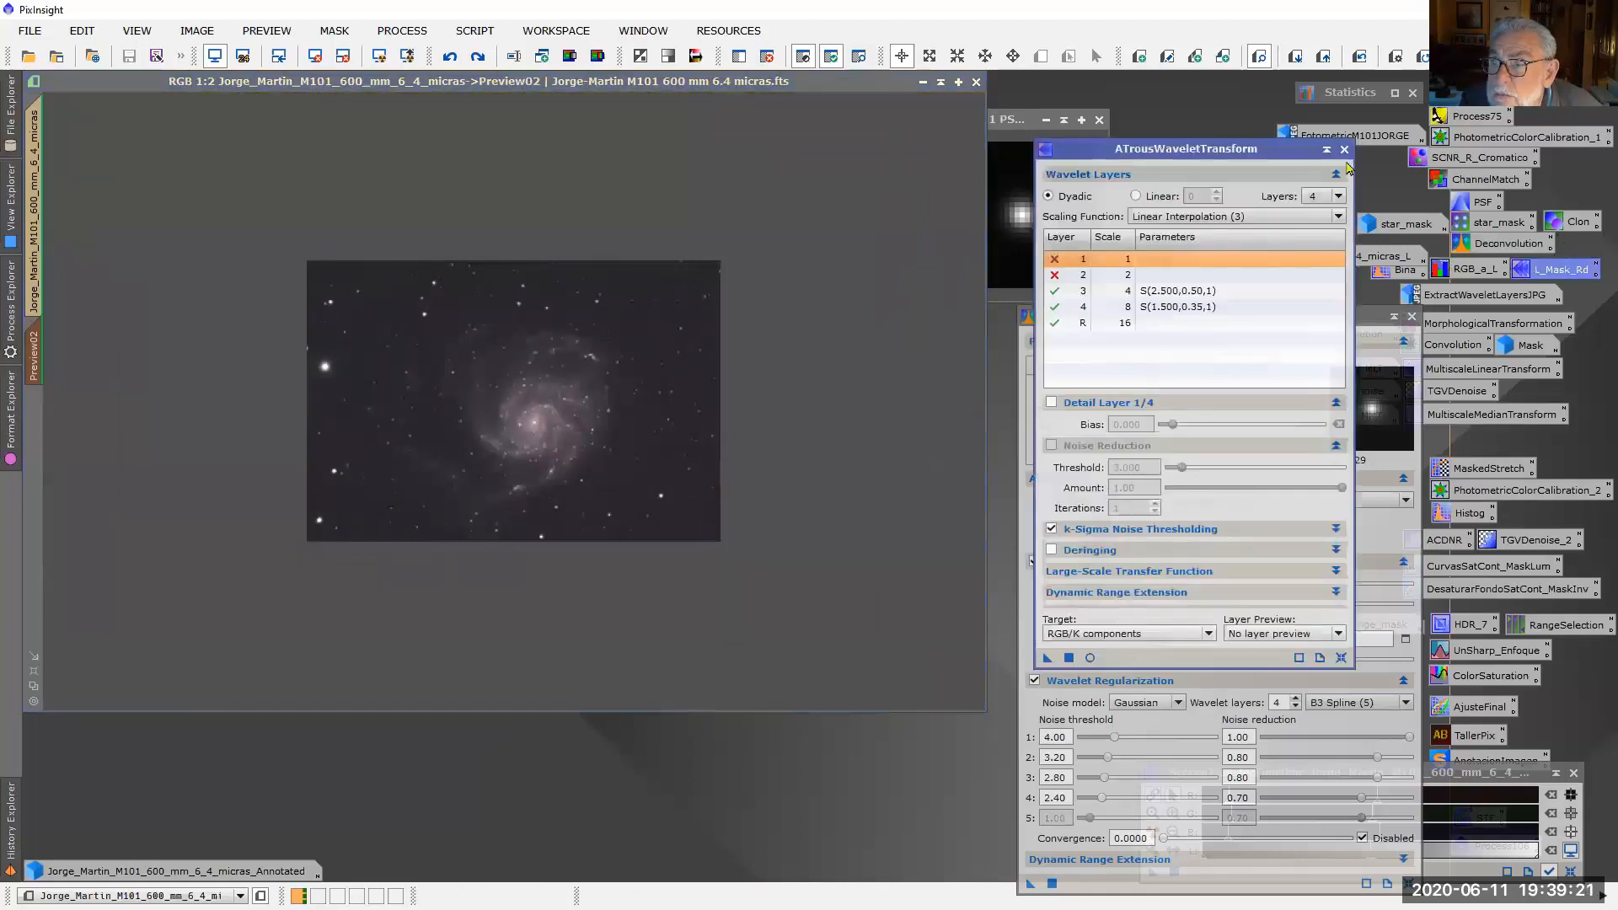
pyautogui.click(1345, 150)
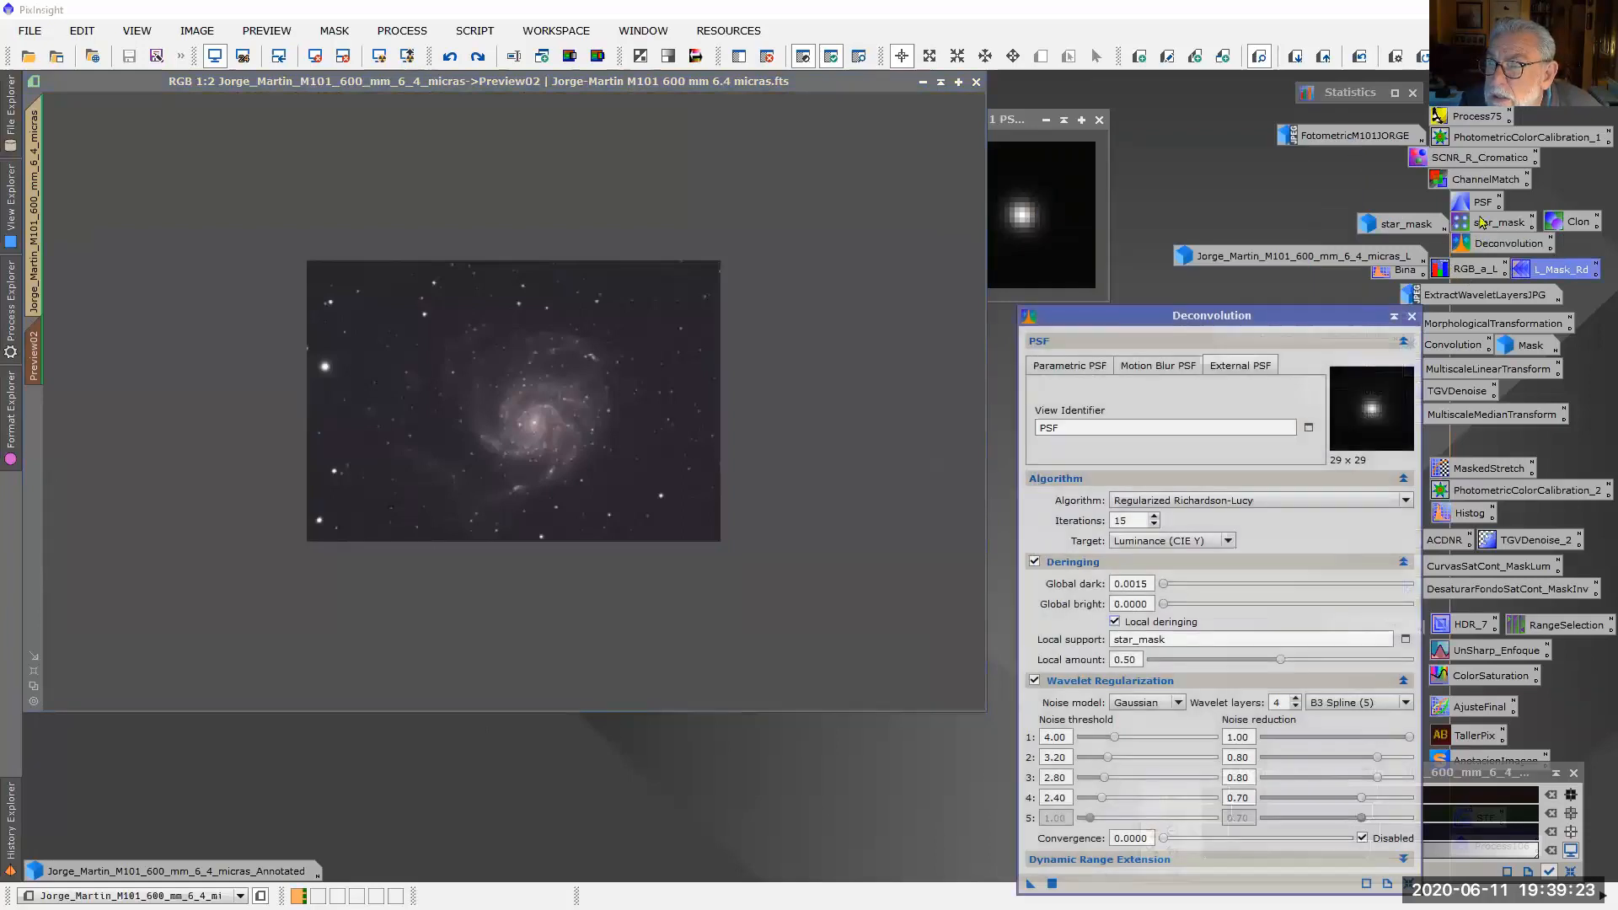
pyautogui.doubleClick(1406, 223)
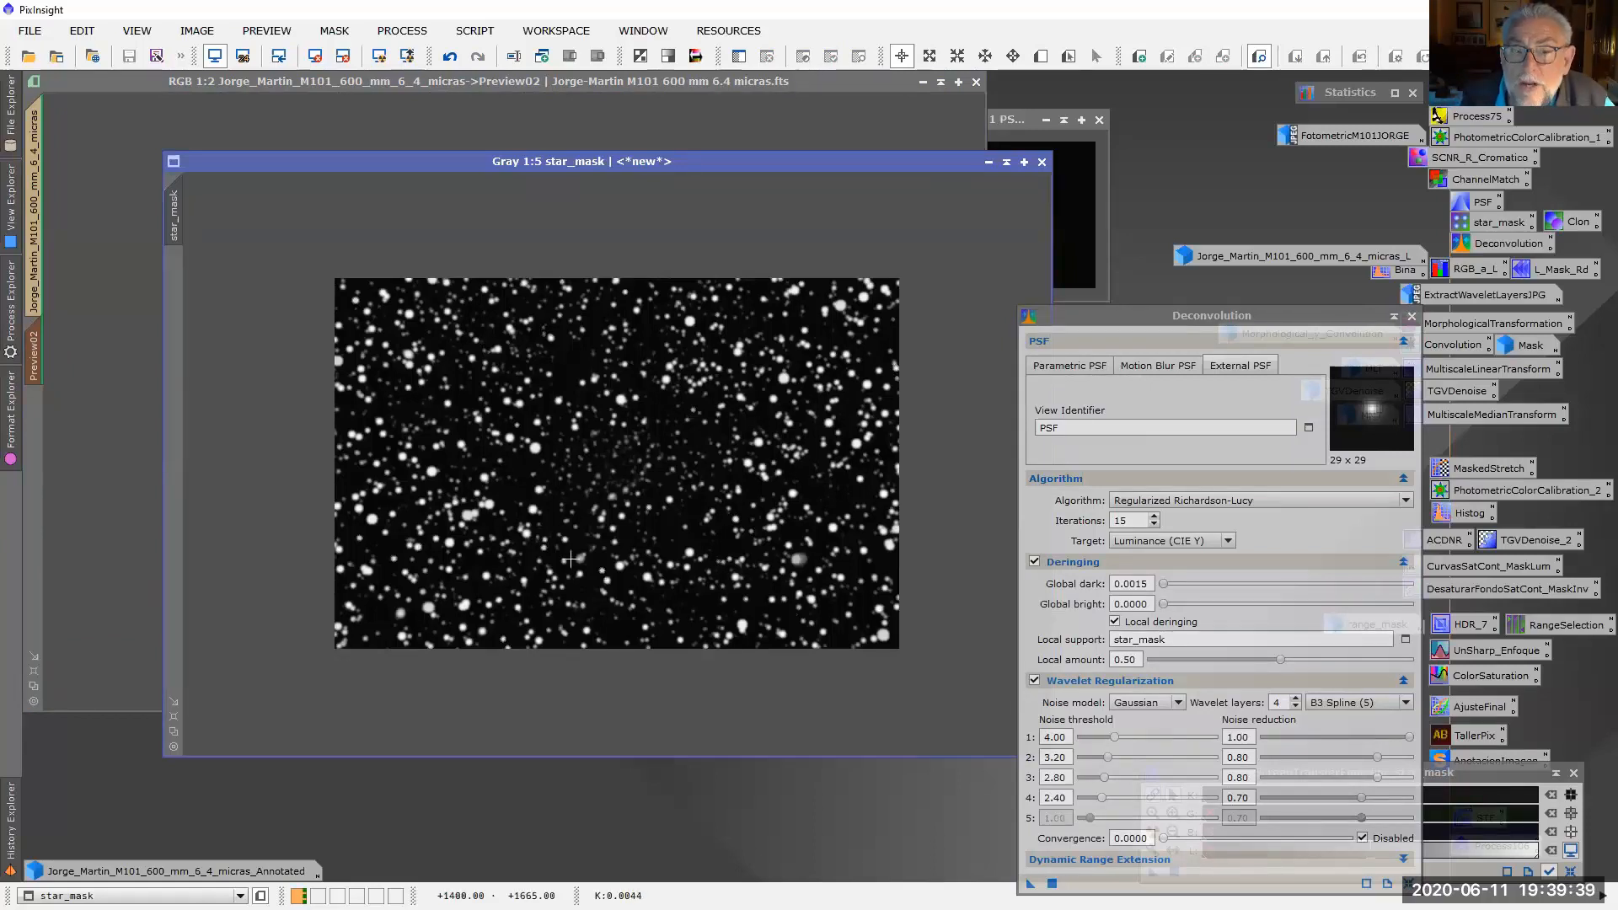
pyautogui.click(987, 163)
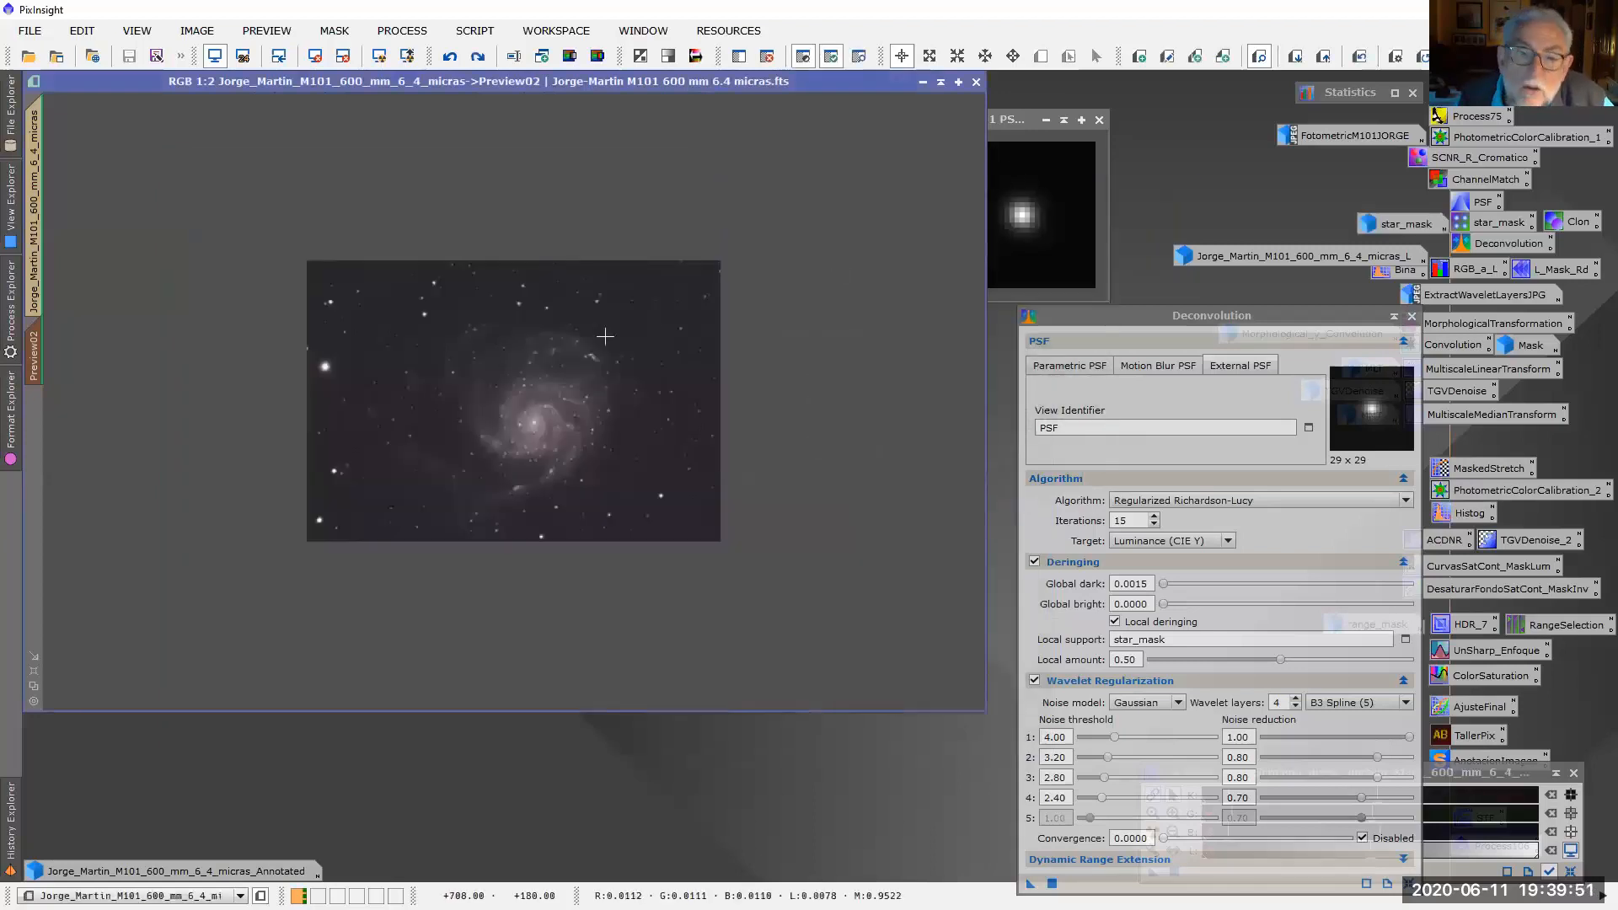
pyautogui.scroll(2, 560, 443)
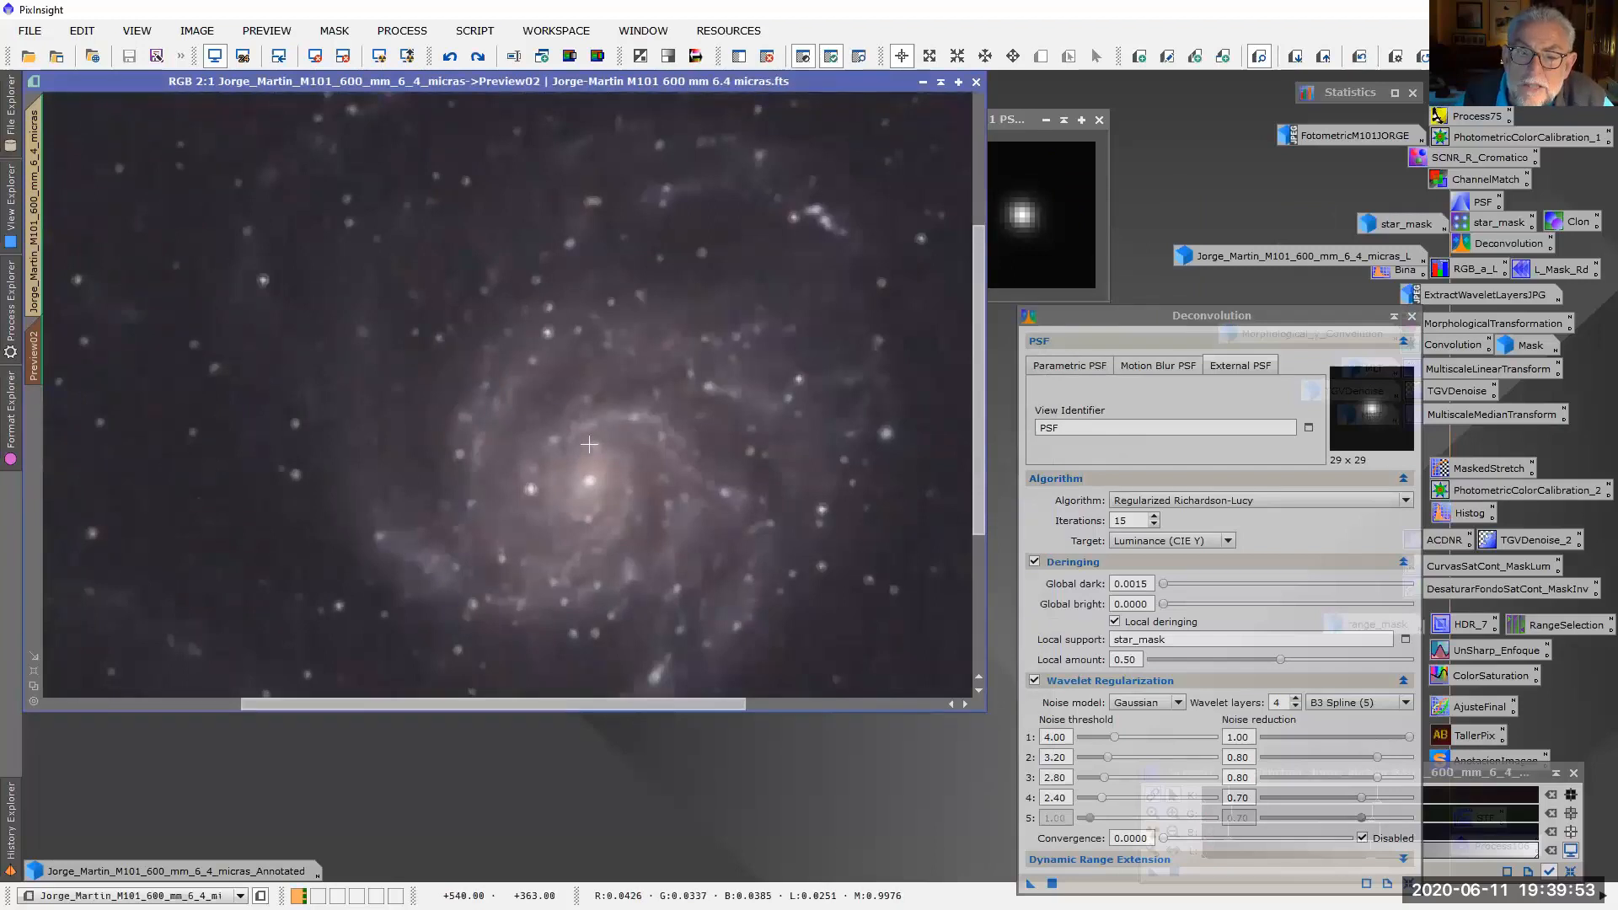
pyautogui.scroll(-1, 589, 444)
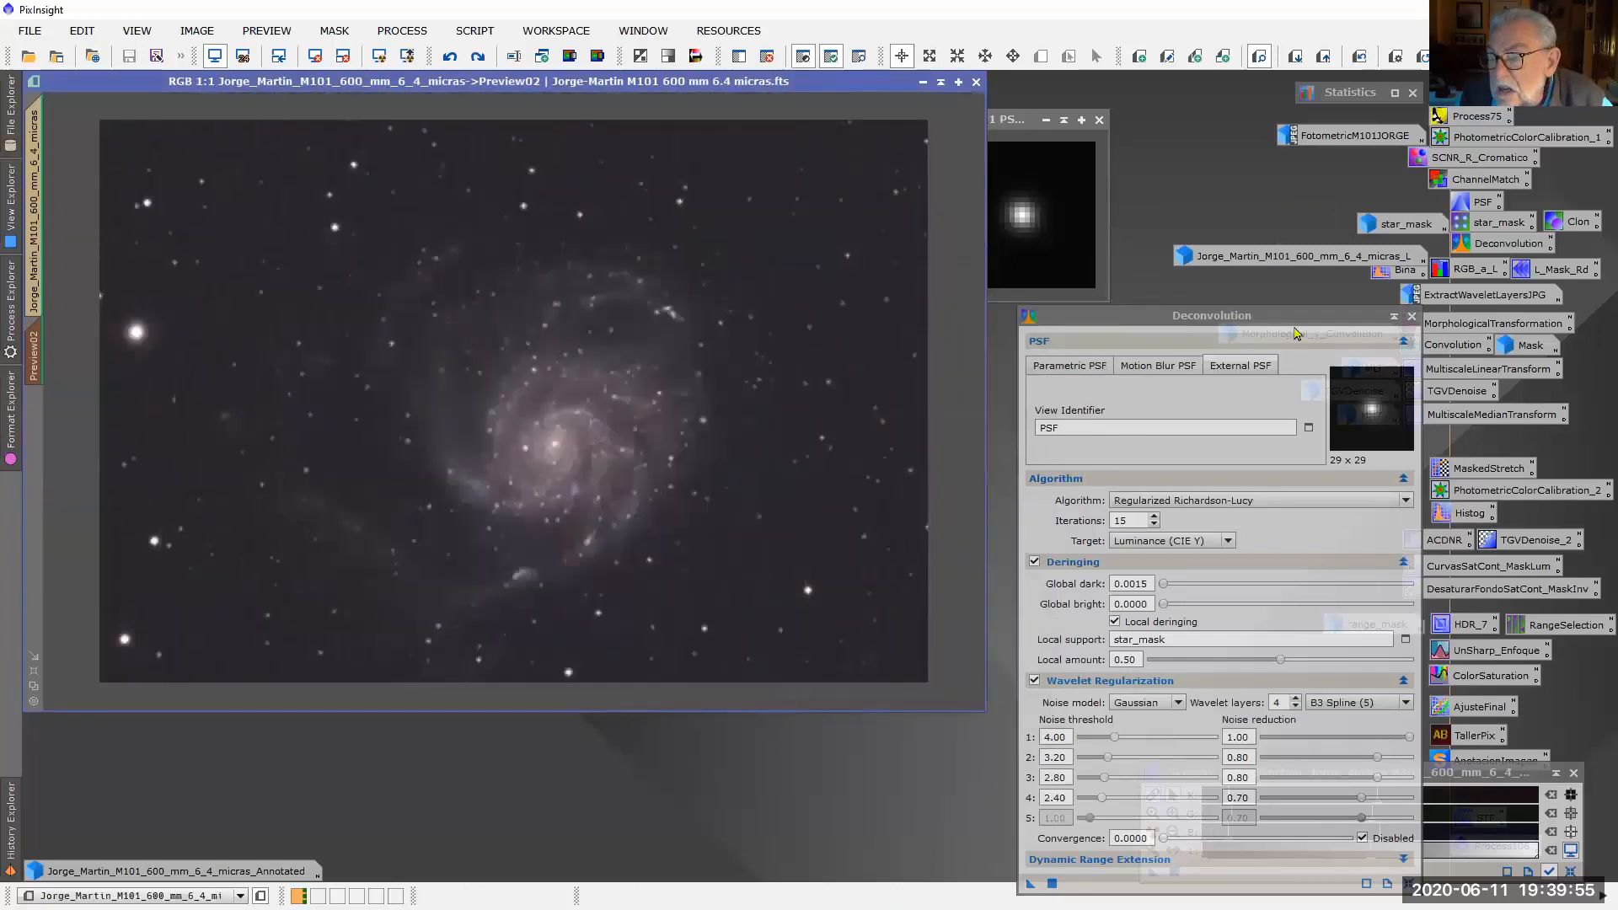
pyautogui.moveTo(1221, 335); pyautogui.dragTo(1162, 322)
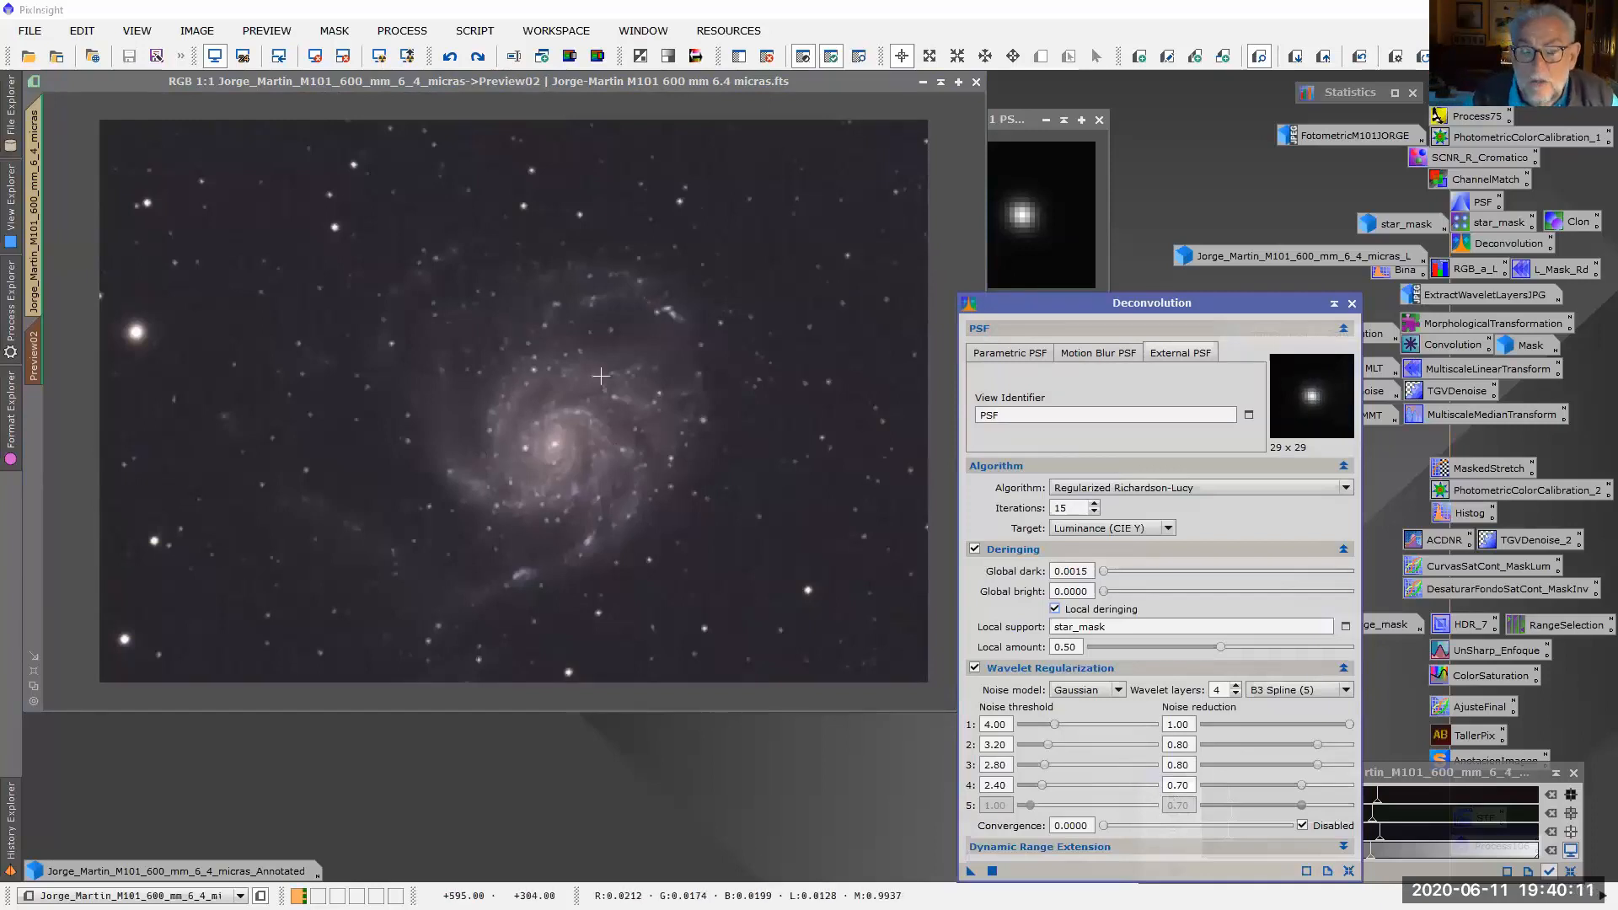
# Step: Show the full M101 image in History Explorer, select its Deconvolution step, and redo it
pyautogui.click(12, 834)
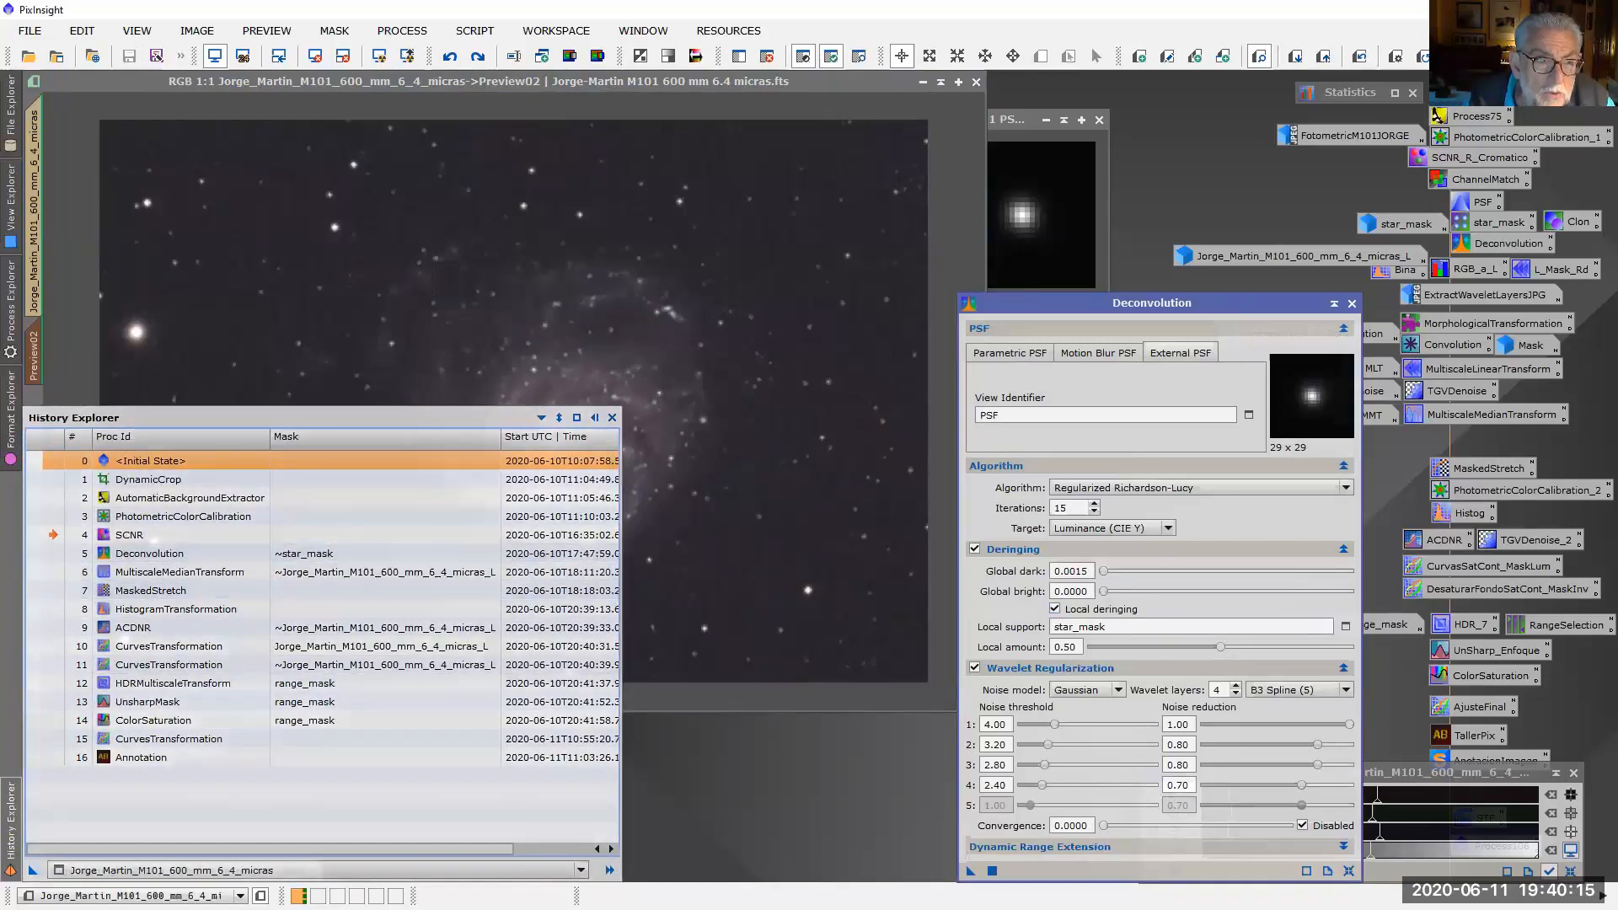
pyautogui.click(35, 252)
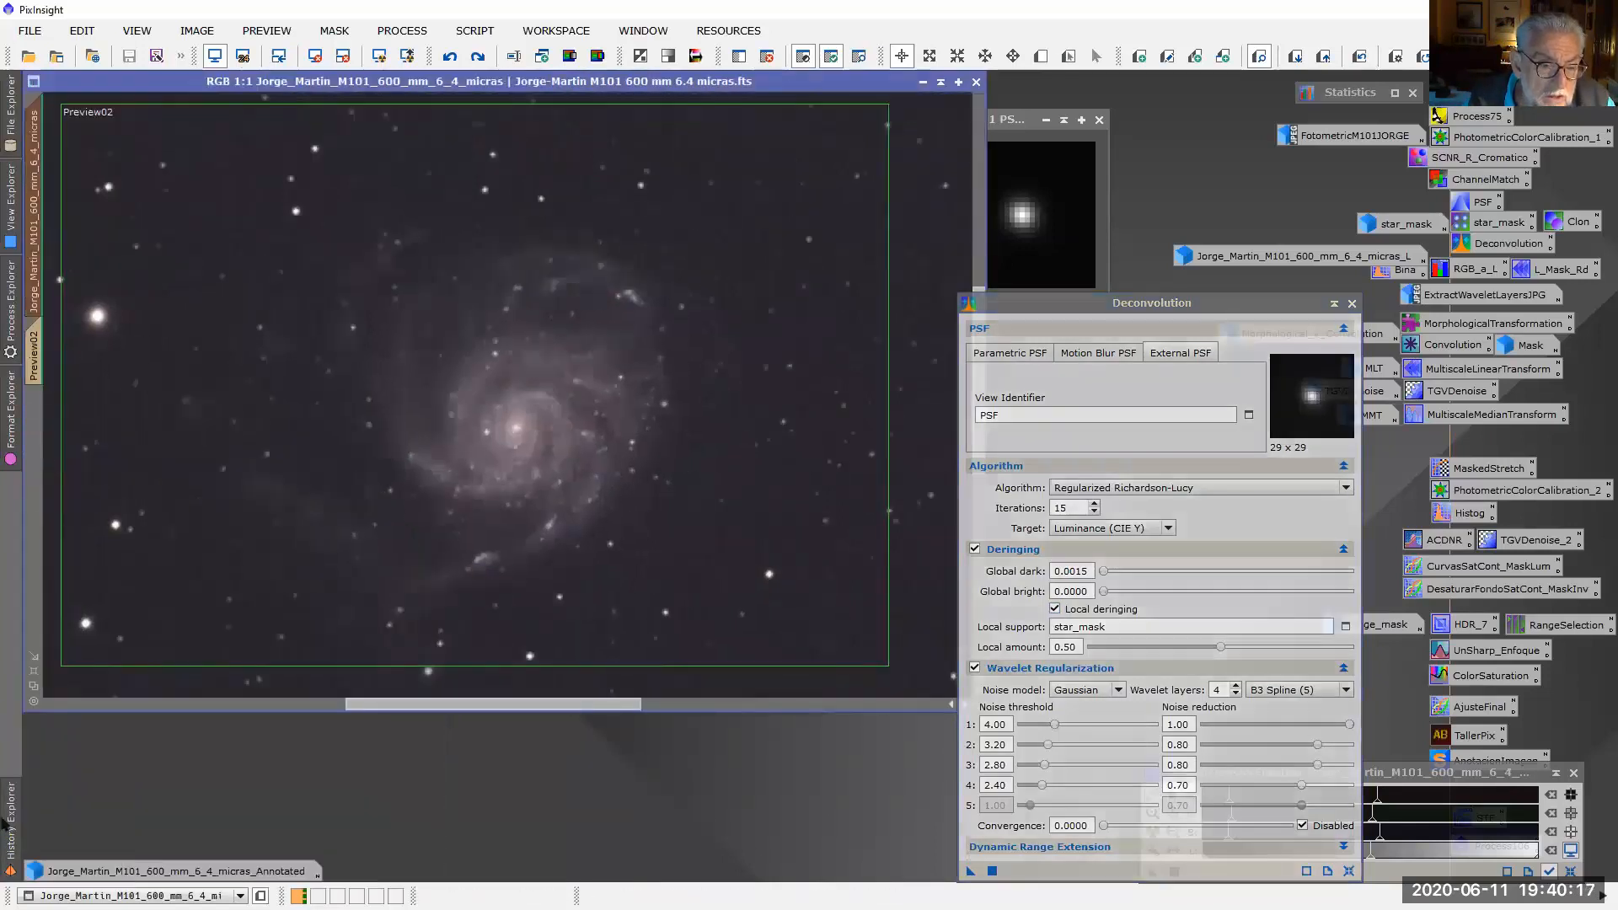
pyautogui.click(10, 822)
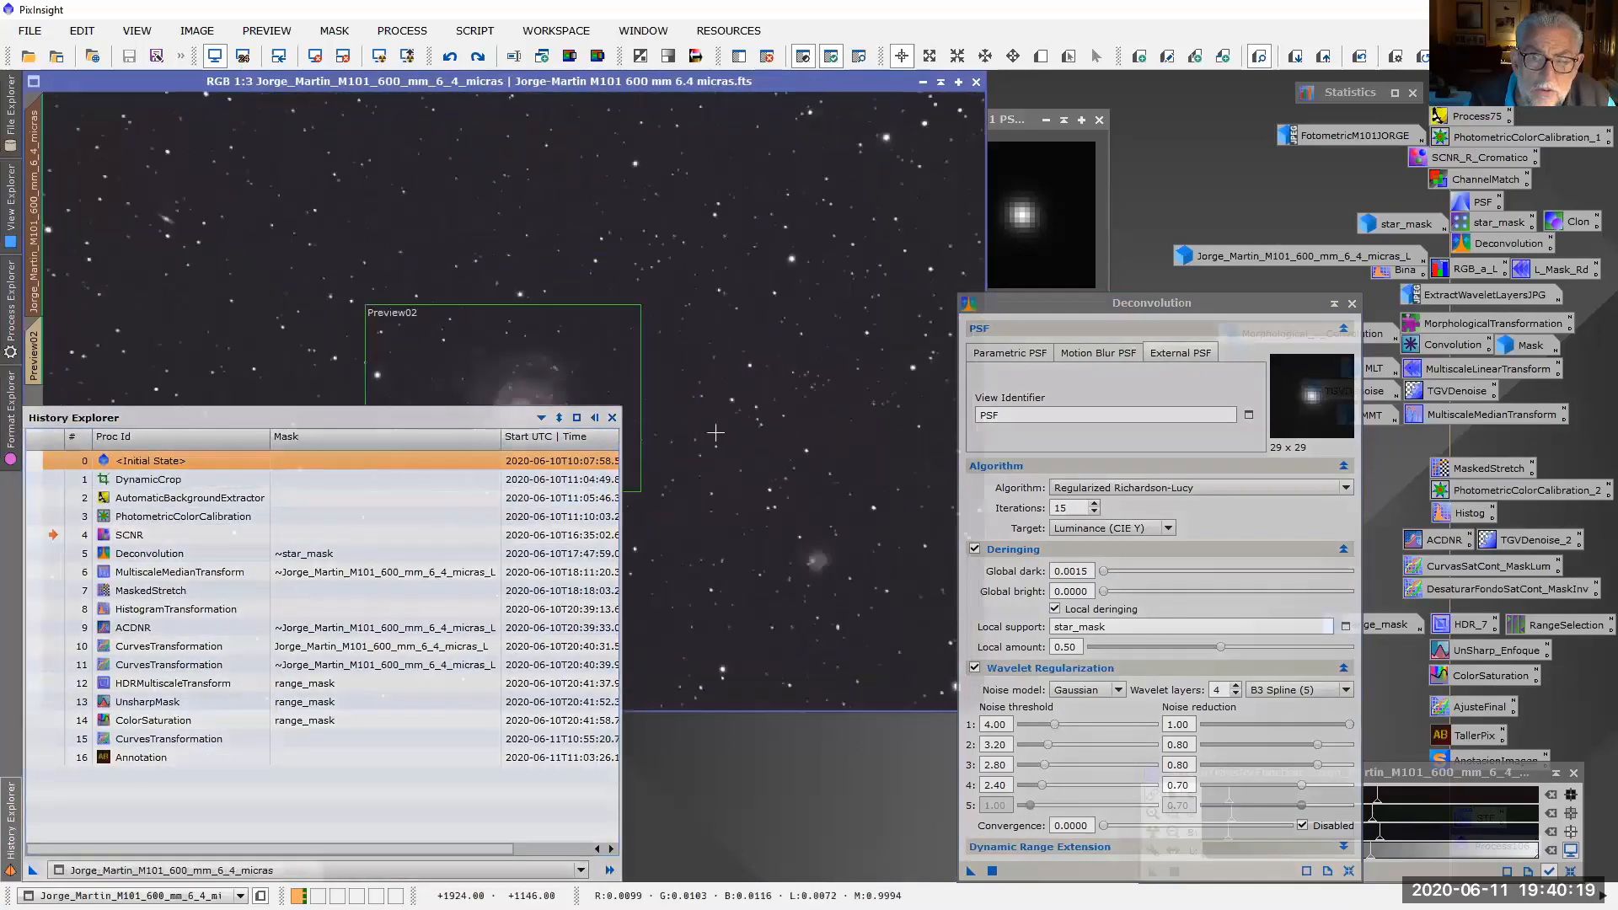
pyautogui.scroll(1, 715, 433)
pyautogui.scroll(-1, 715, 432)
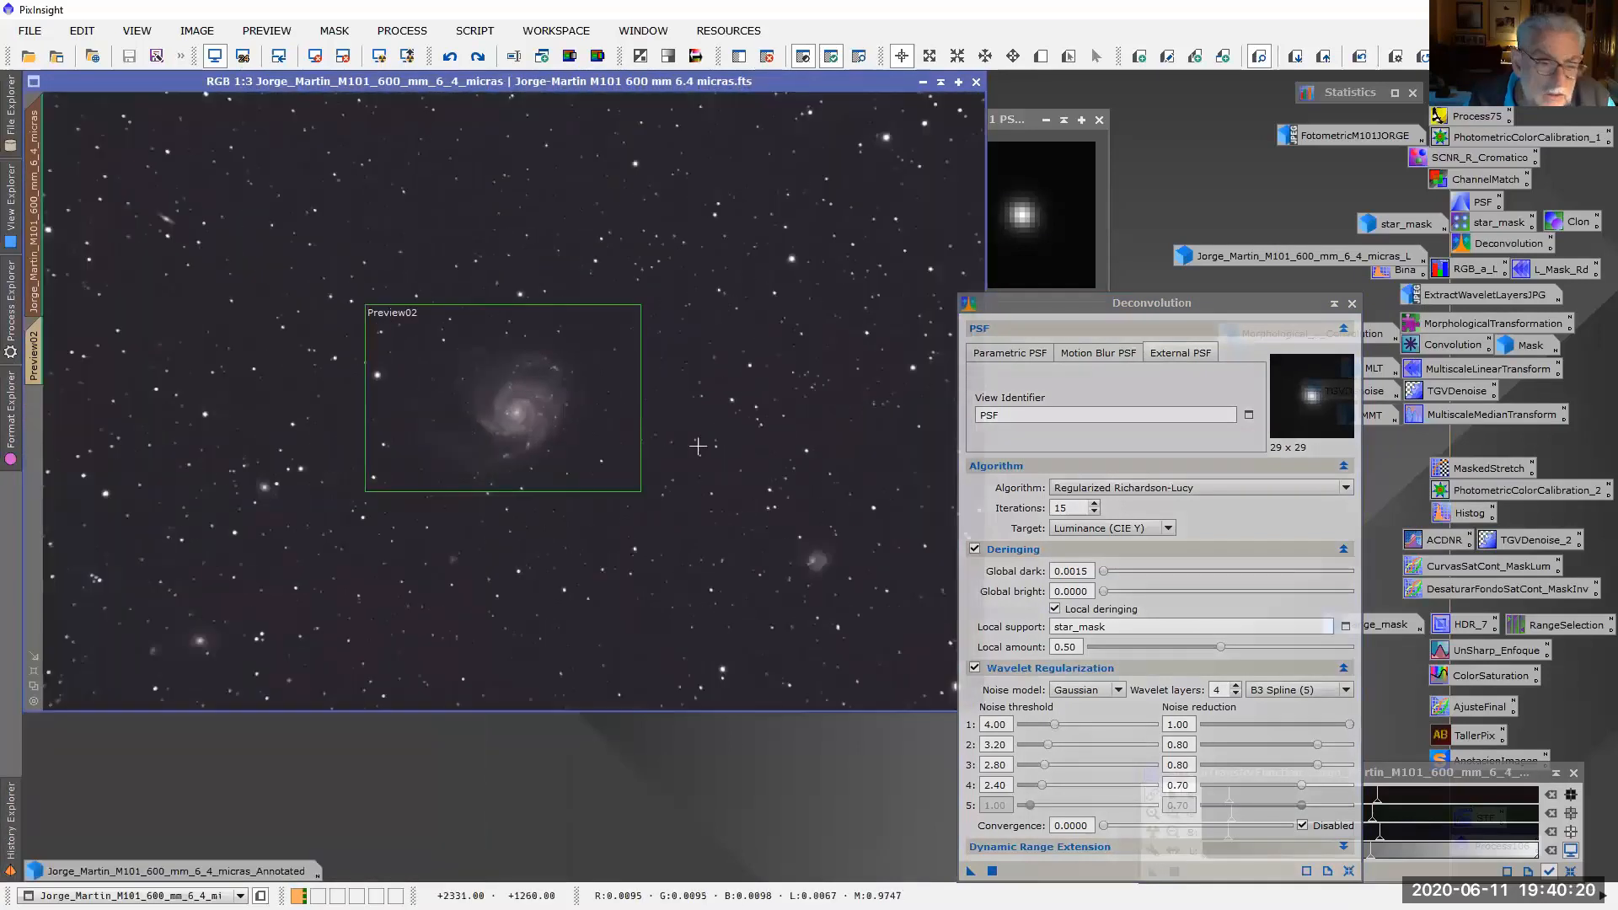
pyautogui.click(4, 842)
pyautogui.click(52, 554)
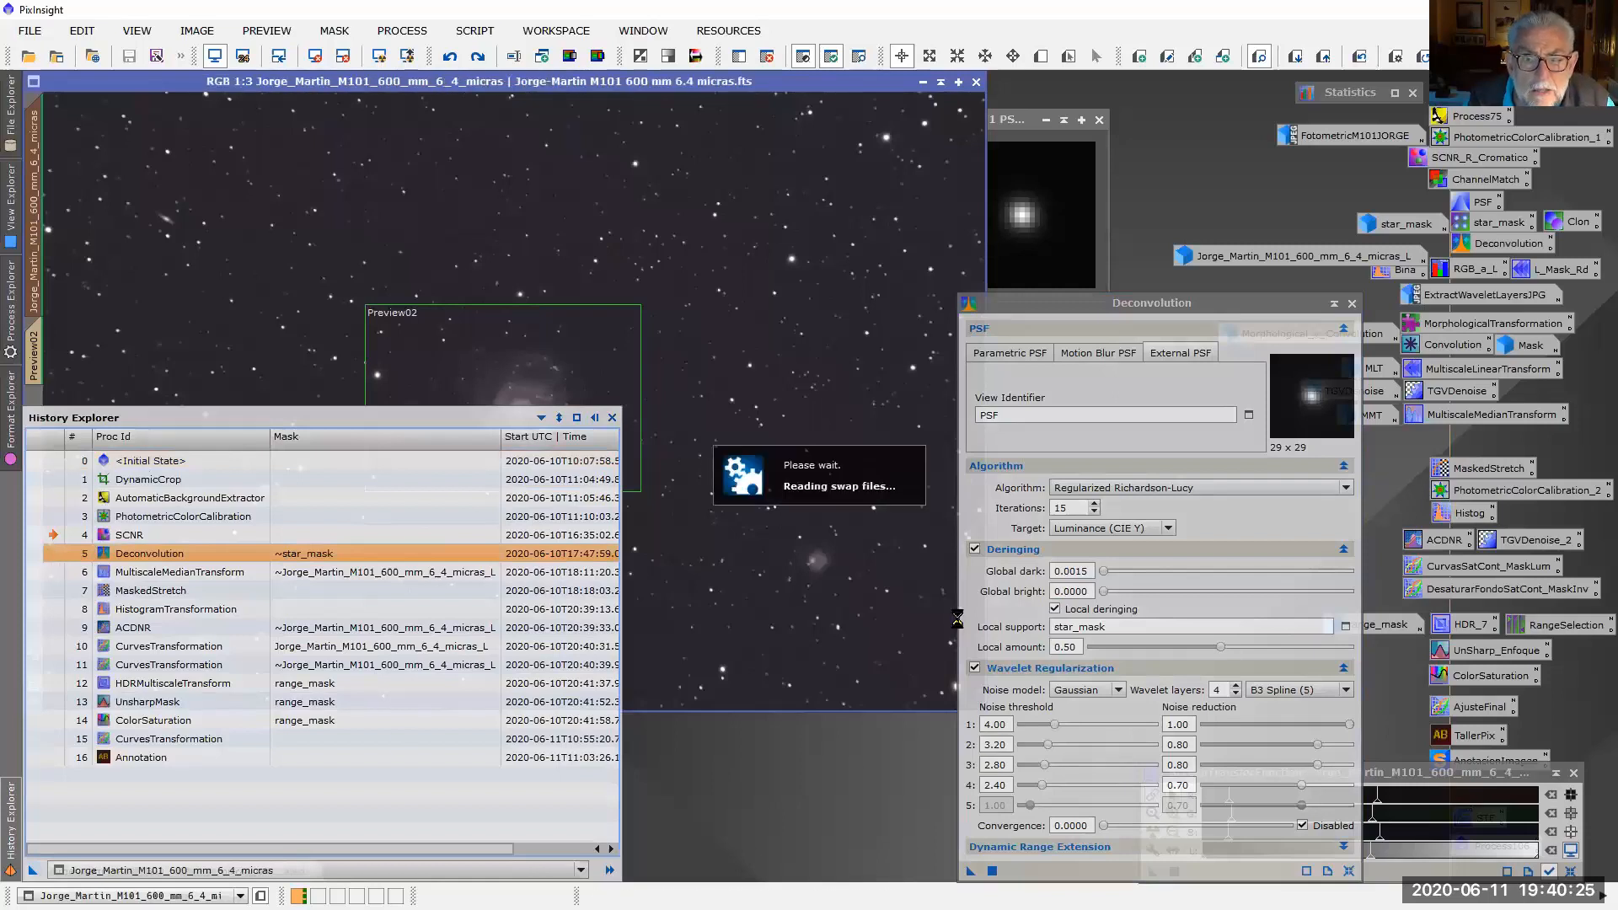
pyautogui.scroll(-2, 517, 405)
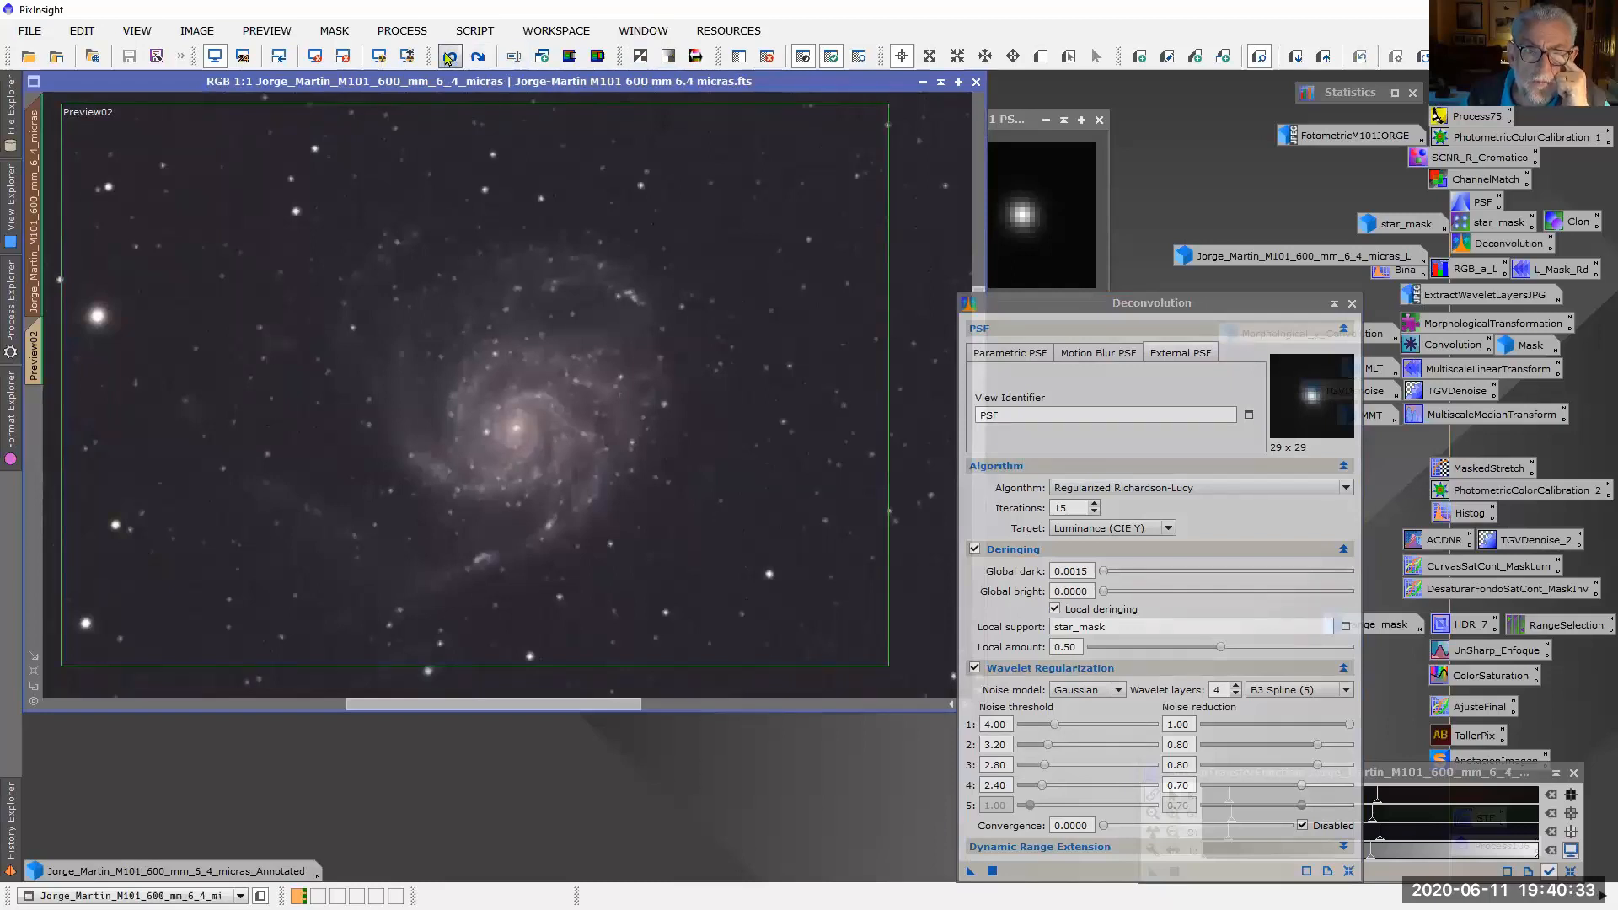
pyautogui.click(478, 58)
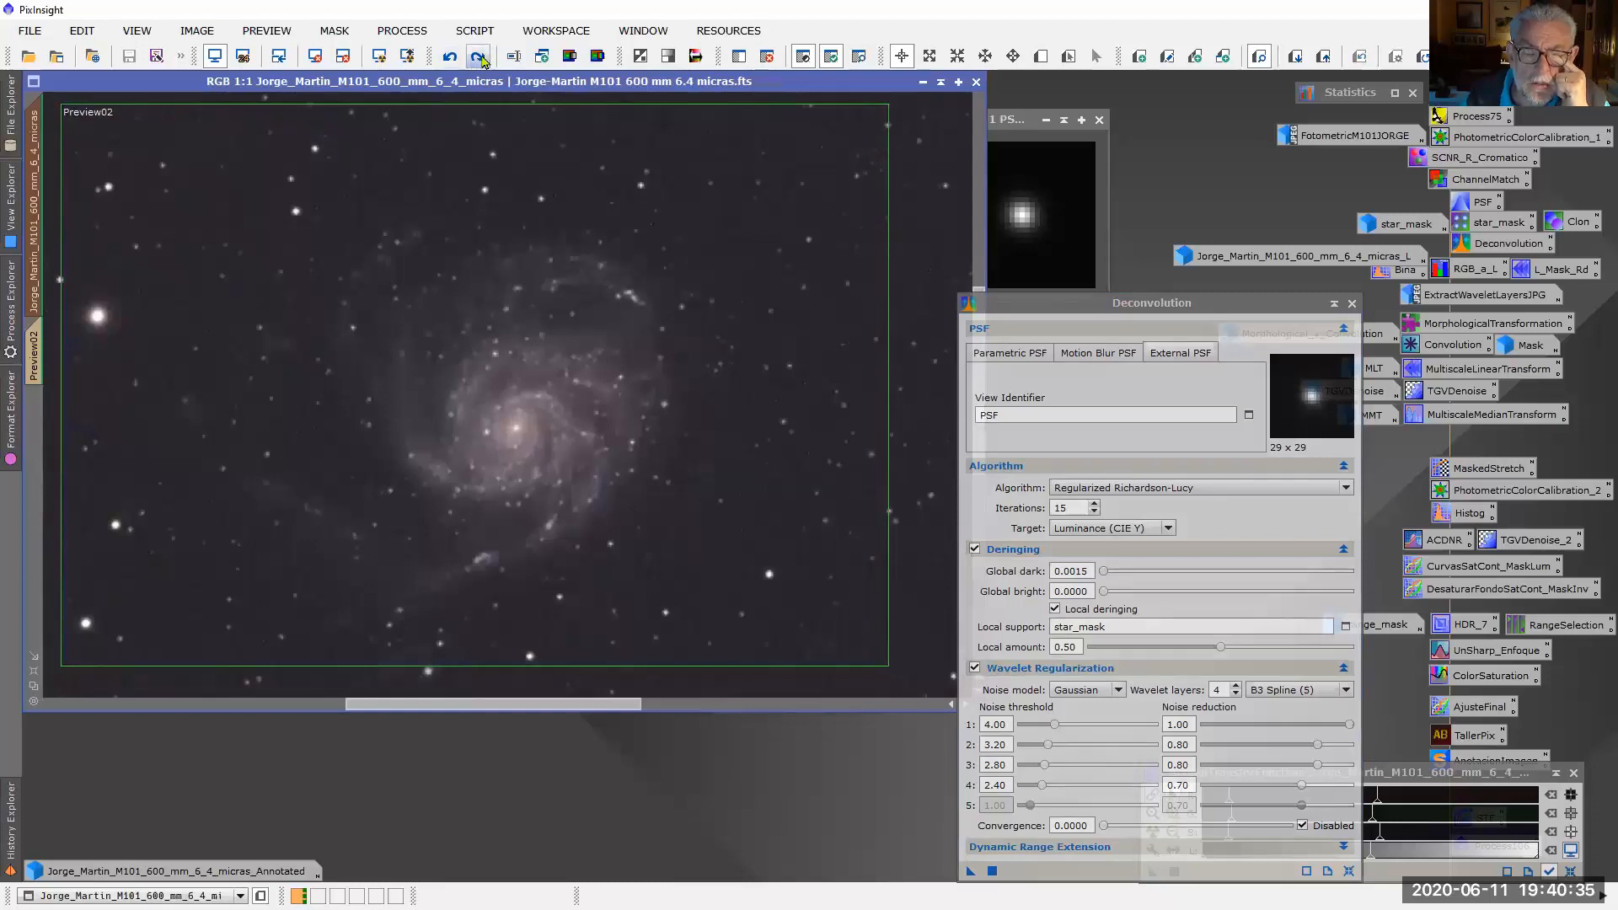
# Step: Close Deconvolution, zoom 2:1 on stars beside the galaxy, and review RGB_a_L's 1.0 luminance coefficients
pyautogui.click(1352, 304)
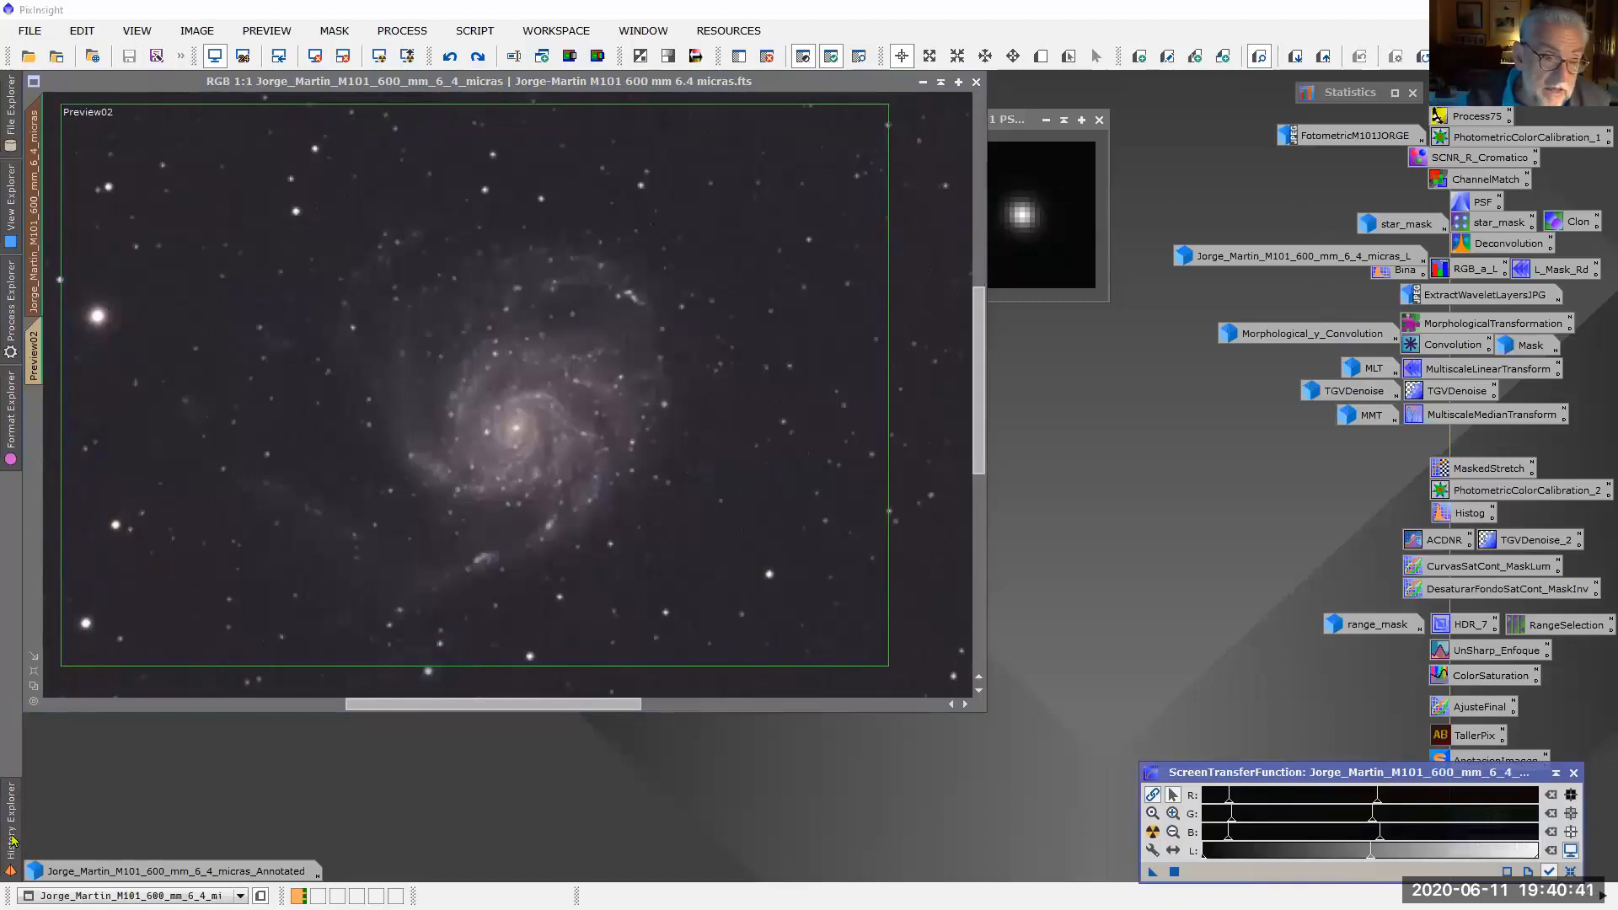
pyautogui.moveTo(13, 841)
pyautogui.scroll(-2, 809, 500)
pyautogui.scroll(3, 797, 504)
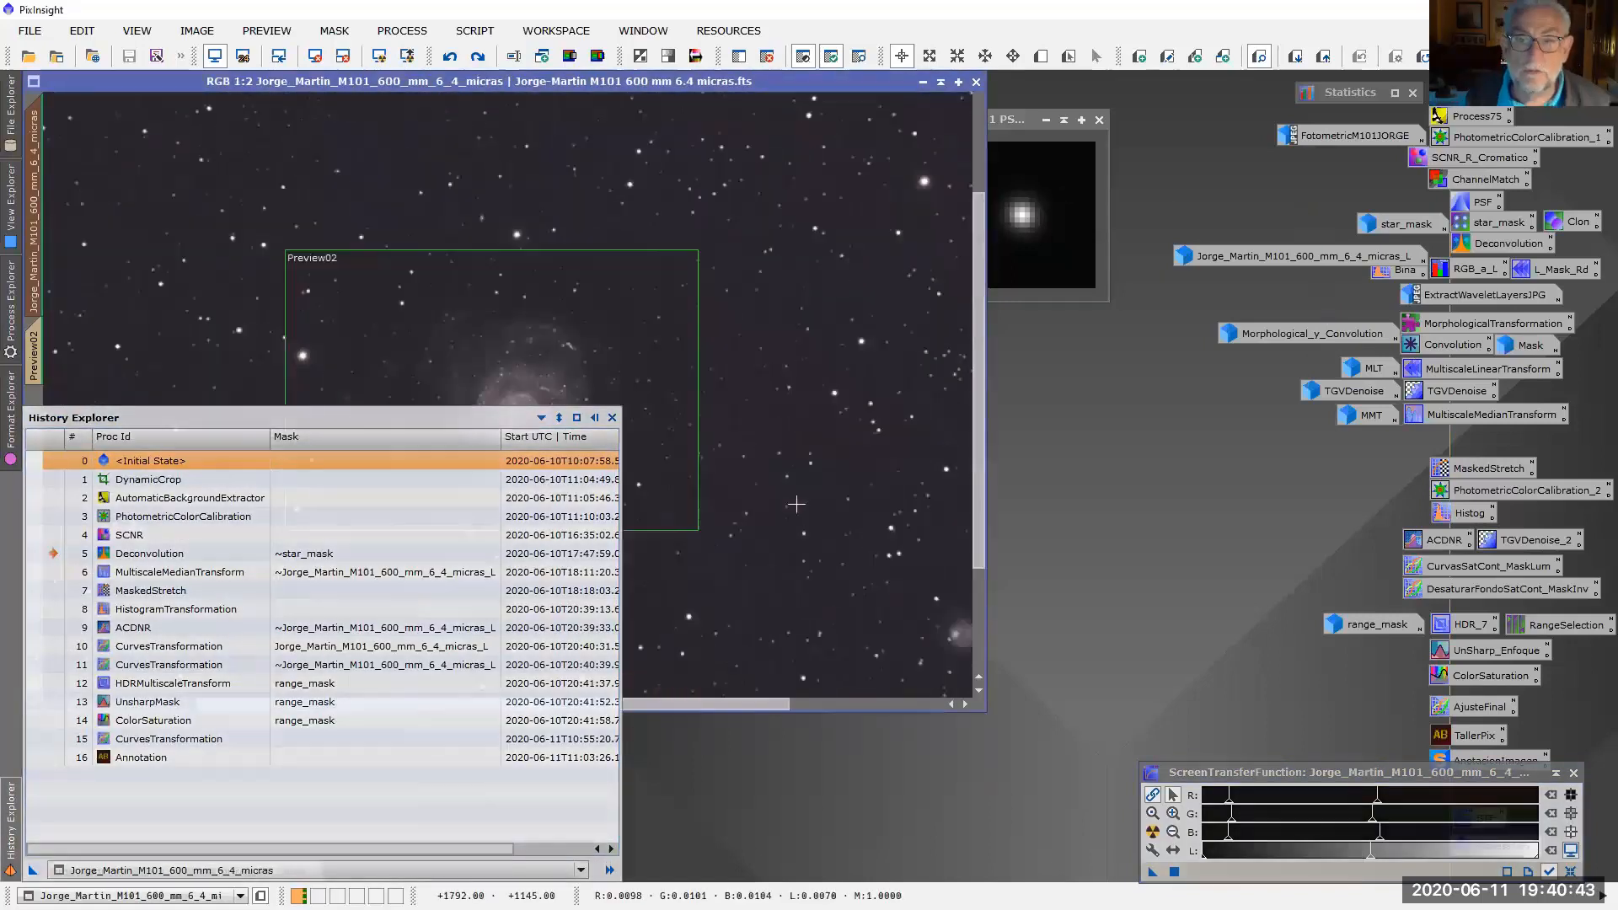
pyautogui.scroll(1, 797, 504)
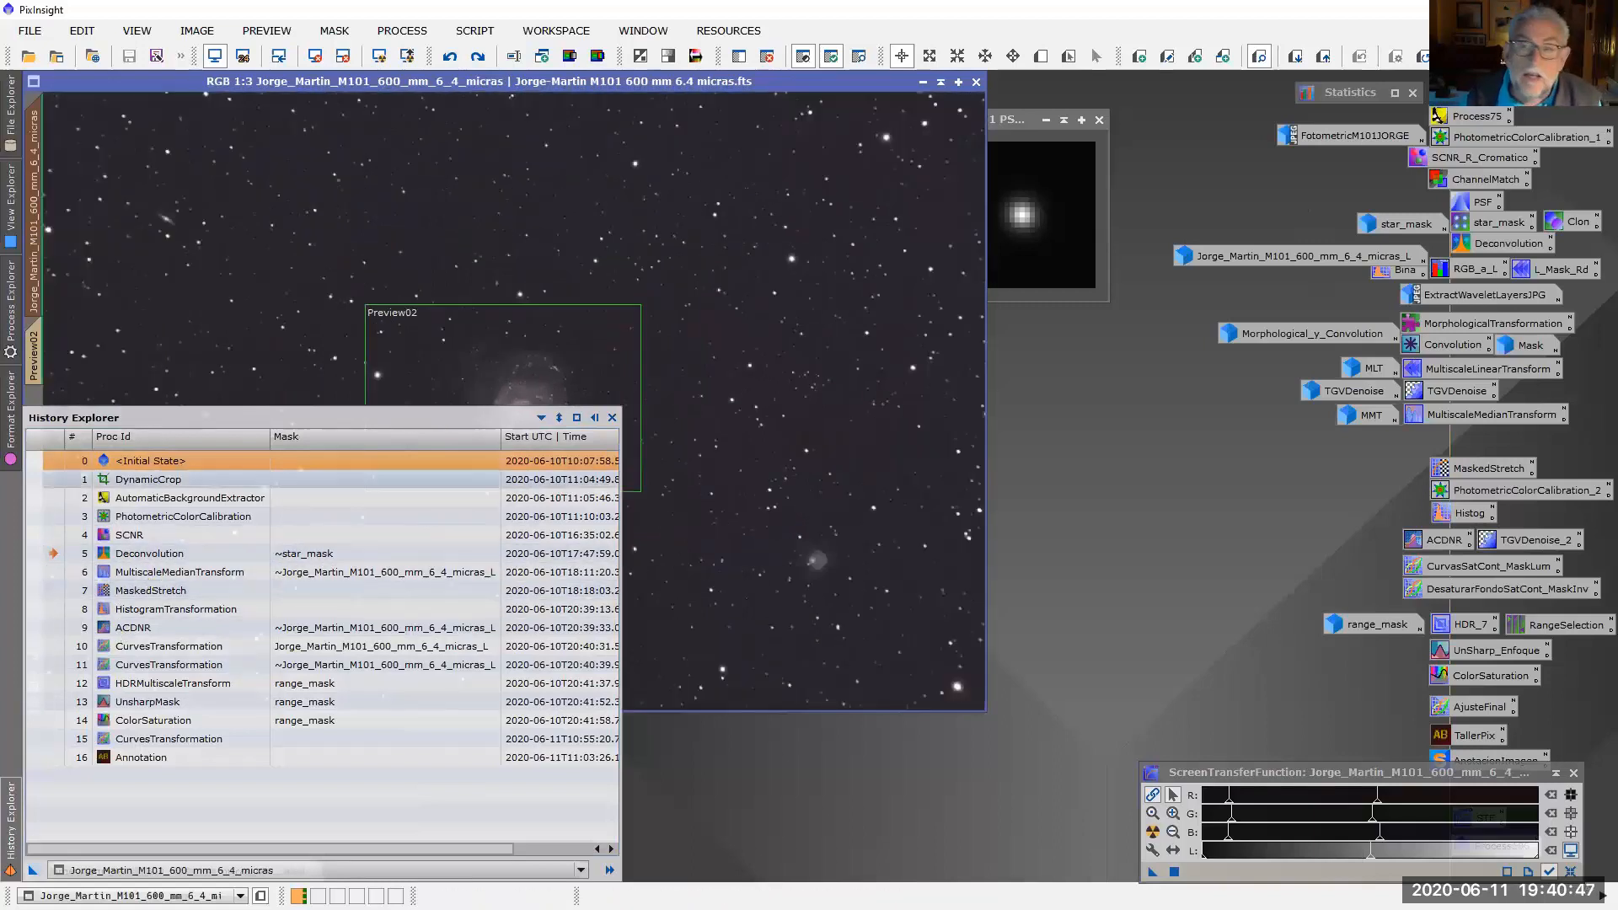
pyautogui.scroll(-1, 792, 396)
pyautogui.scroll(-2, 792, 396)
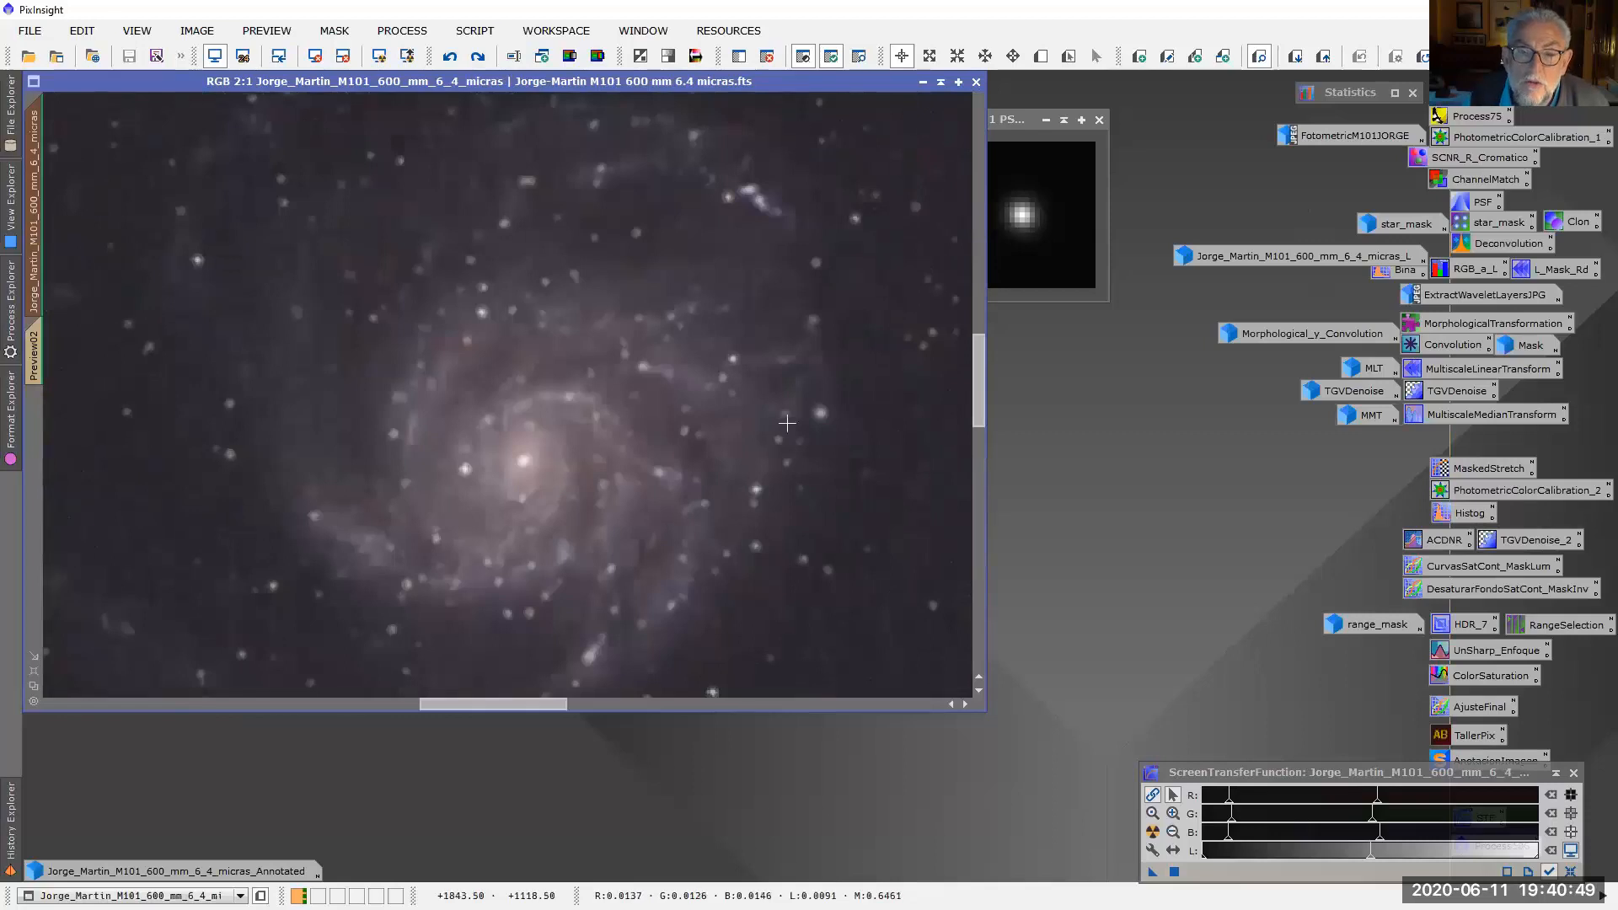
pyautogui.moveTo(515, 710); pyautogui.dragTo(575, 709)
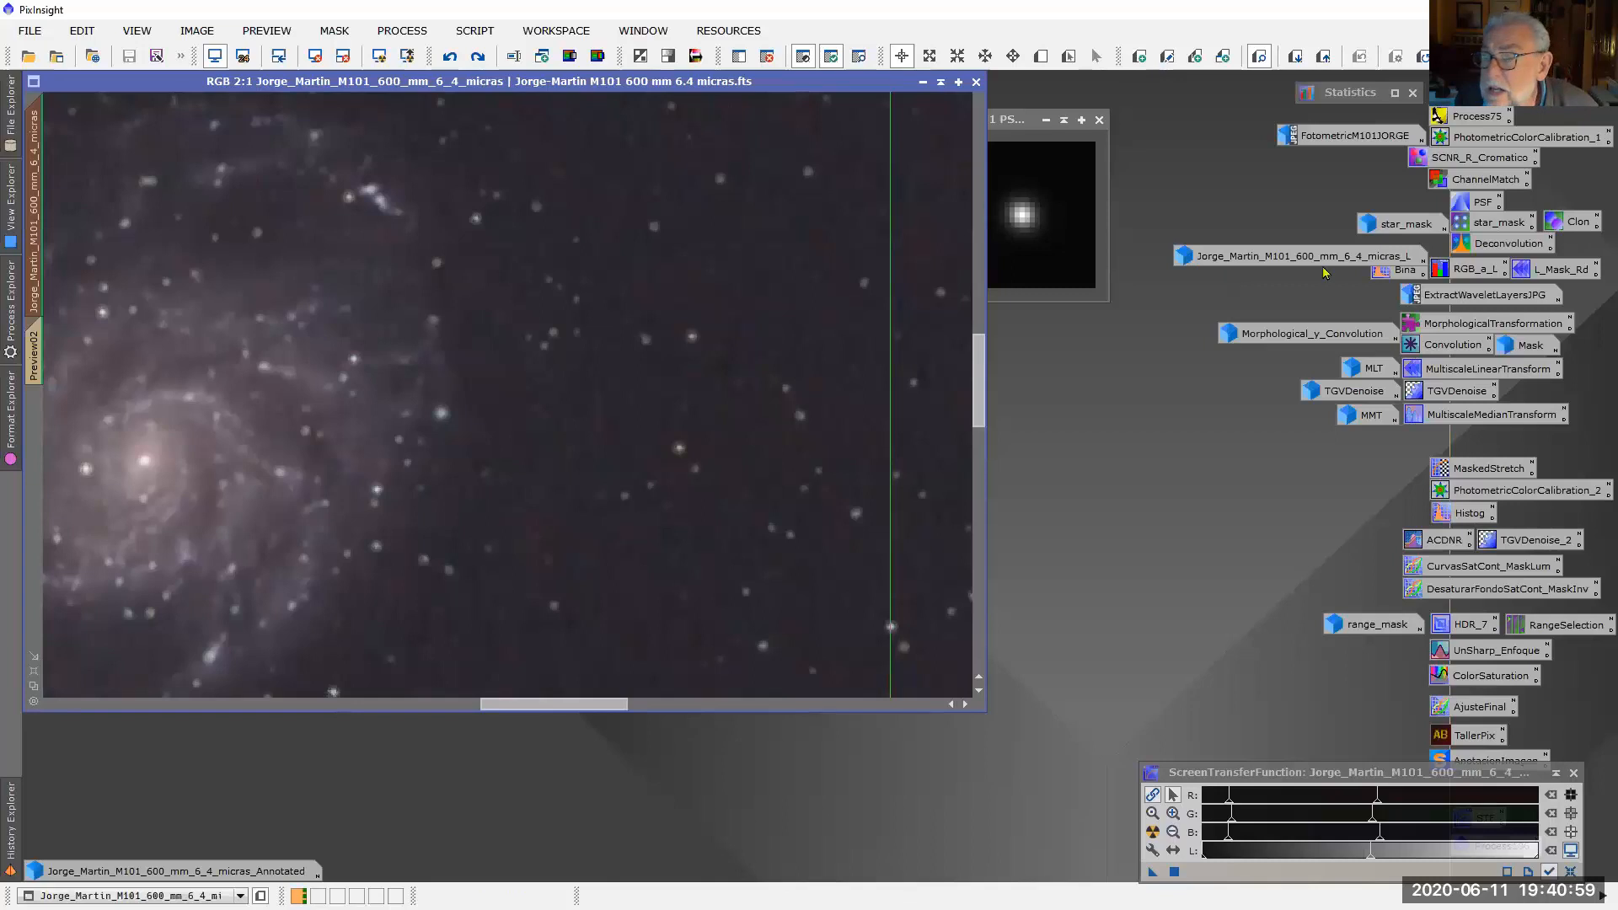
pyautogui.doubleClick(1455, 268)
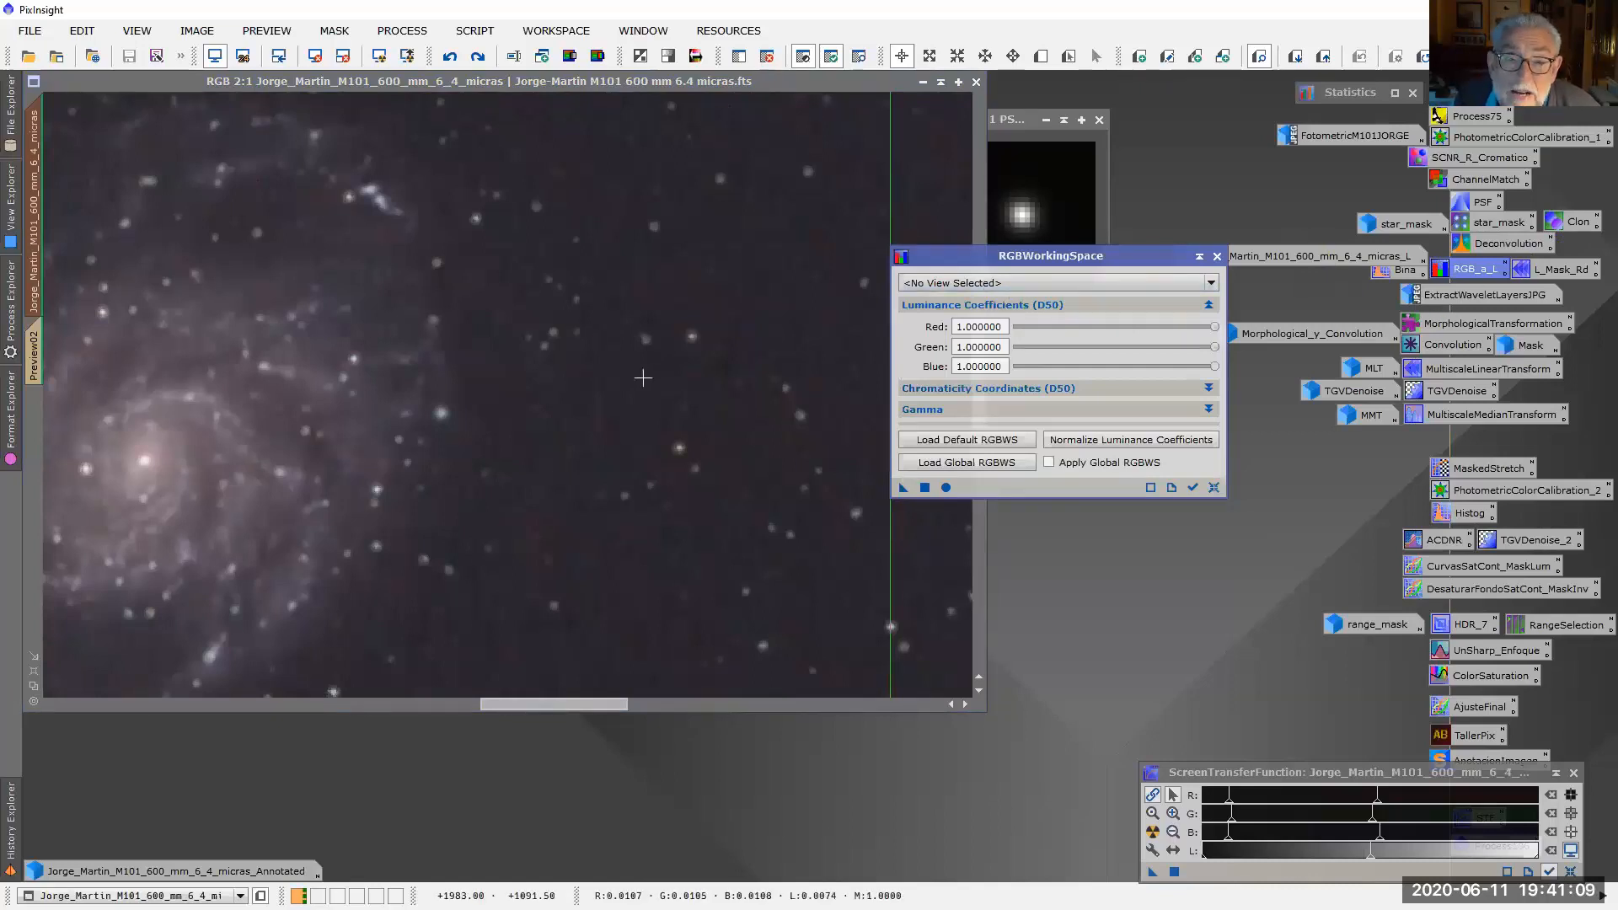
pyautogui.click(1217, 256)
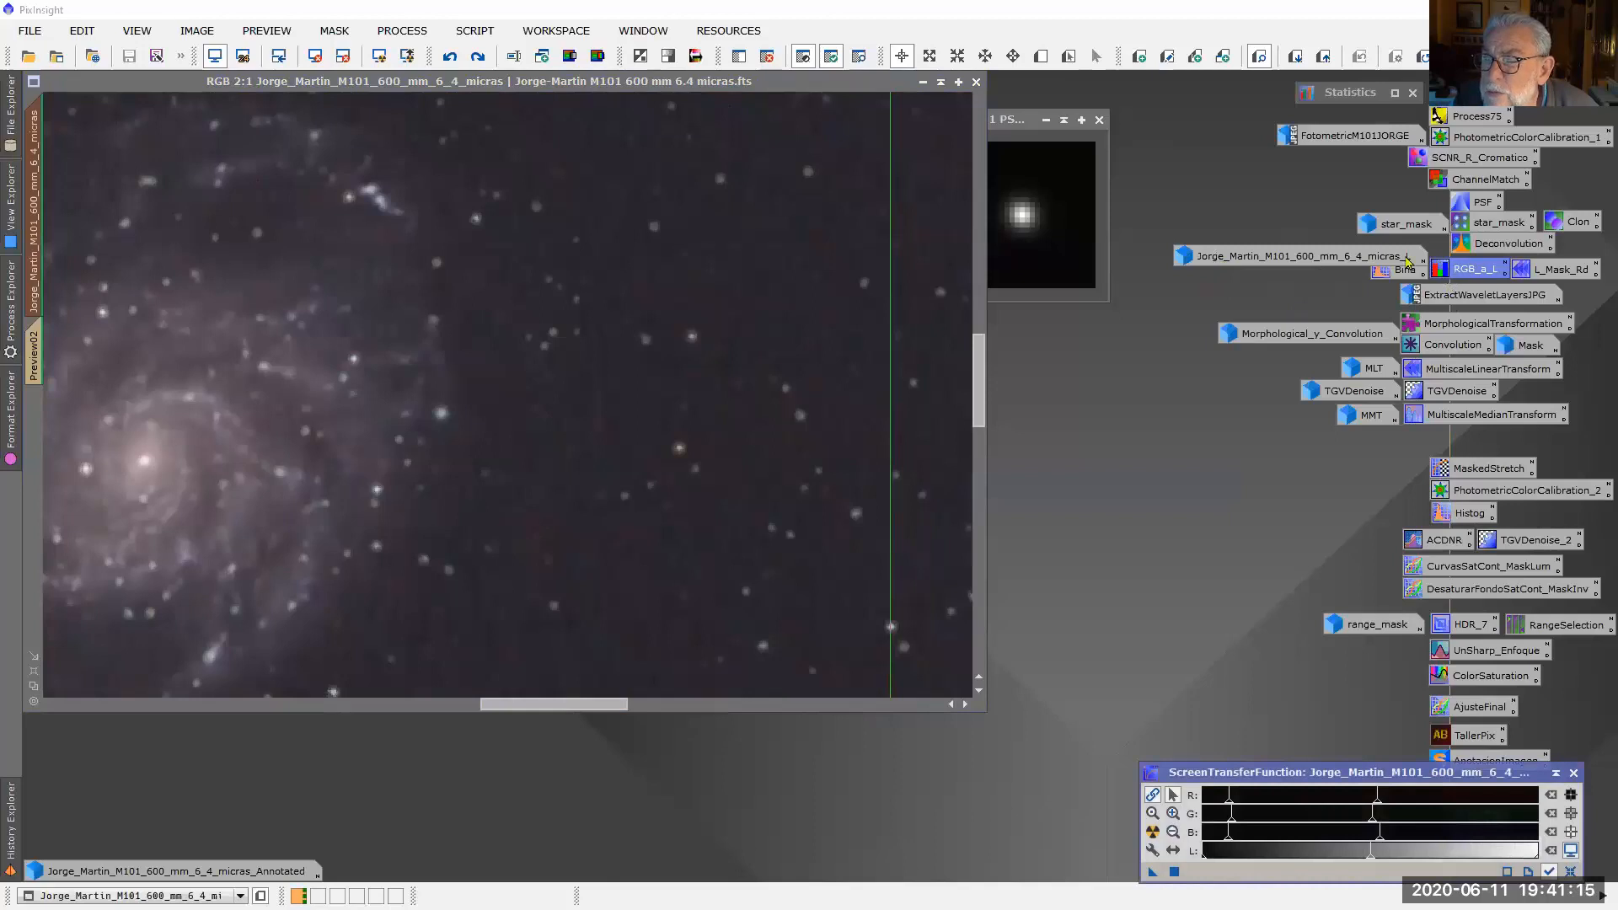
# Step: Reopen the luminance image, undo back to unstretched, then redo the stretch and Preview01
pyautogui.doubleClick(1406, 262)
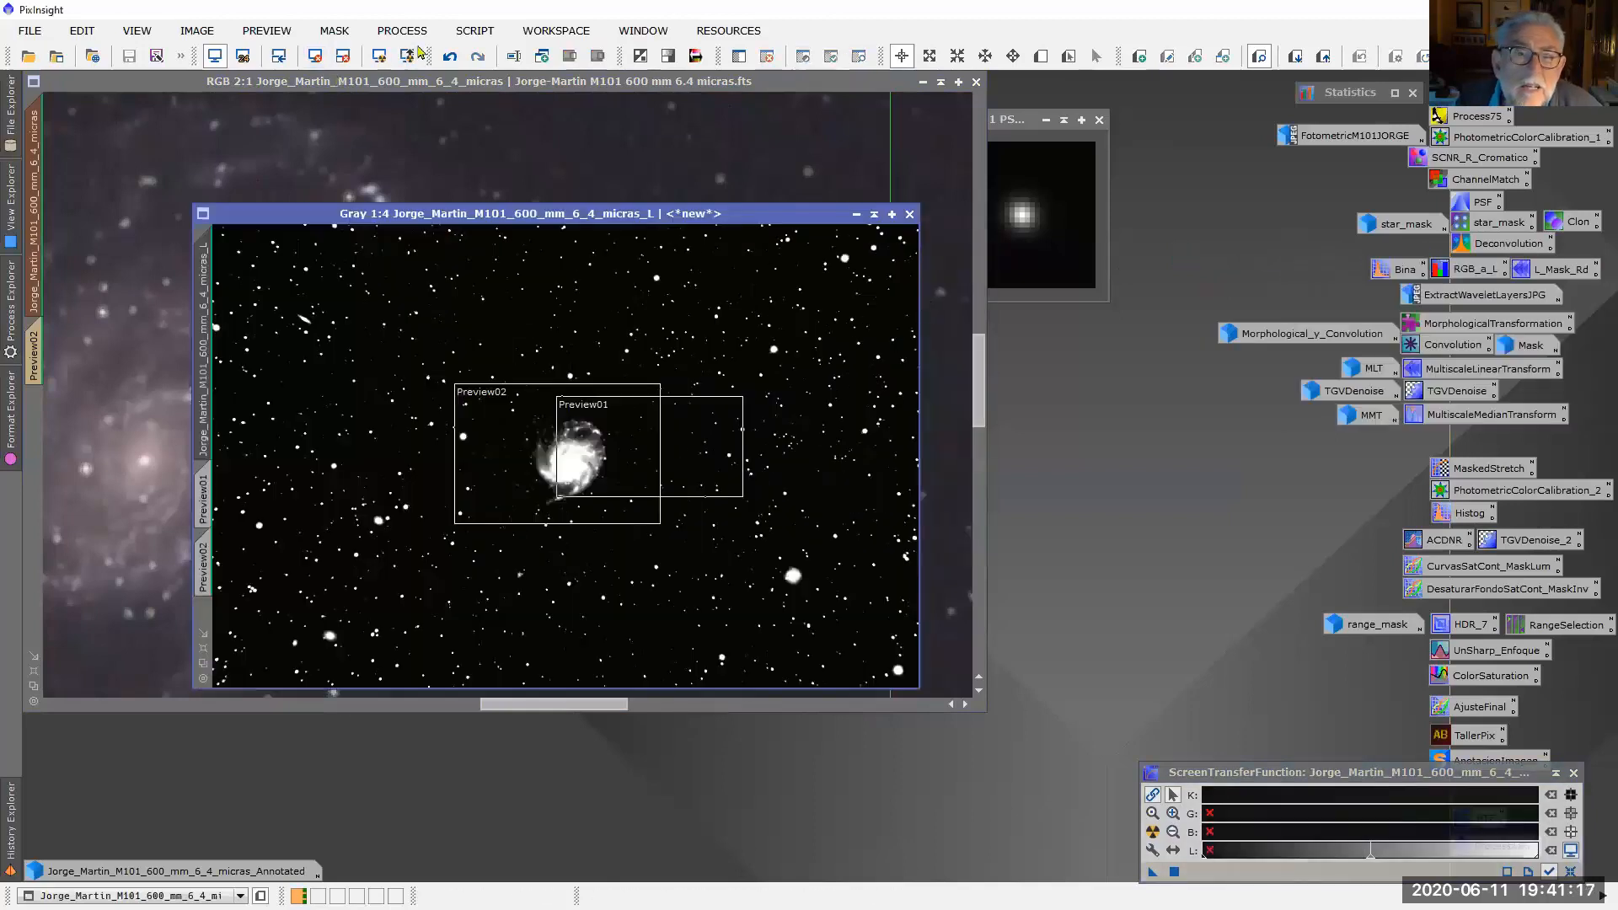
pyautogui.click(449, 57)
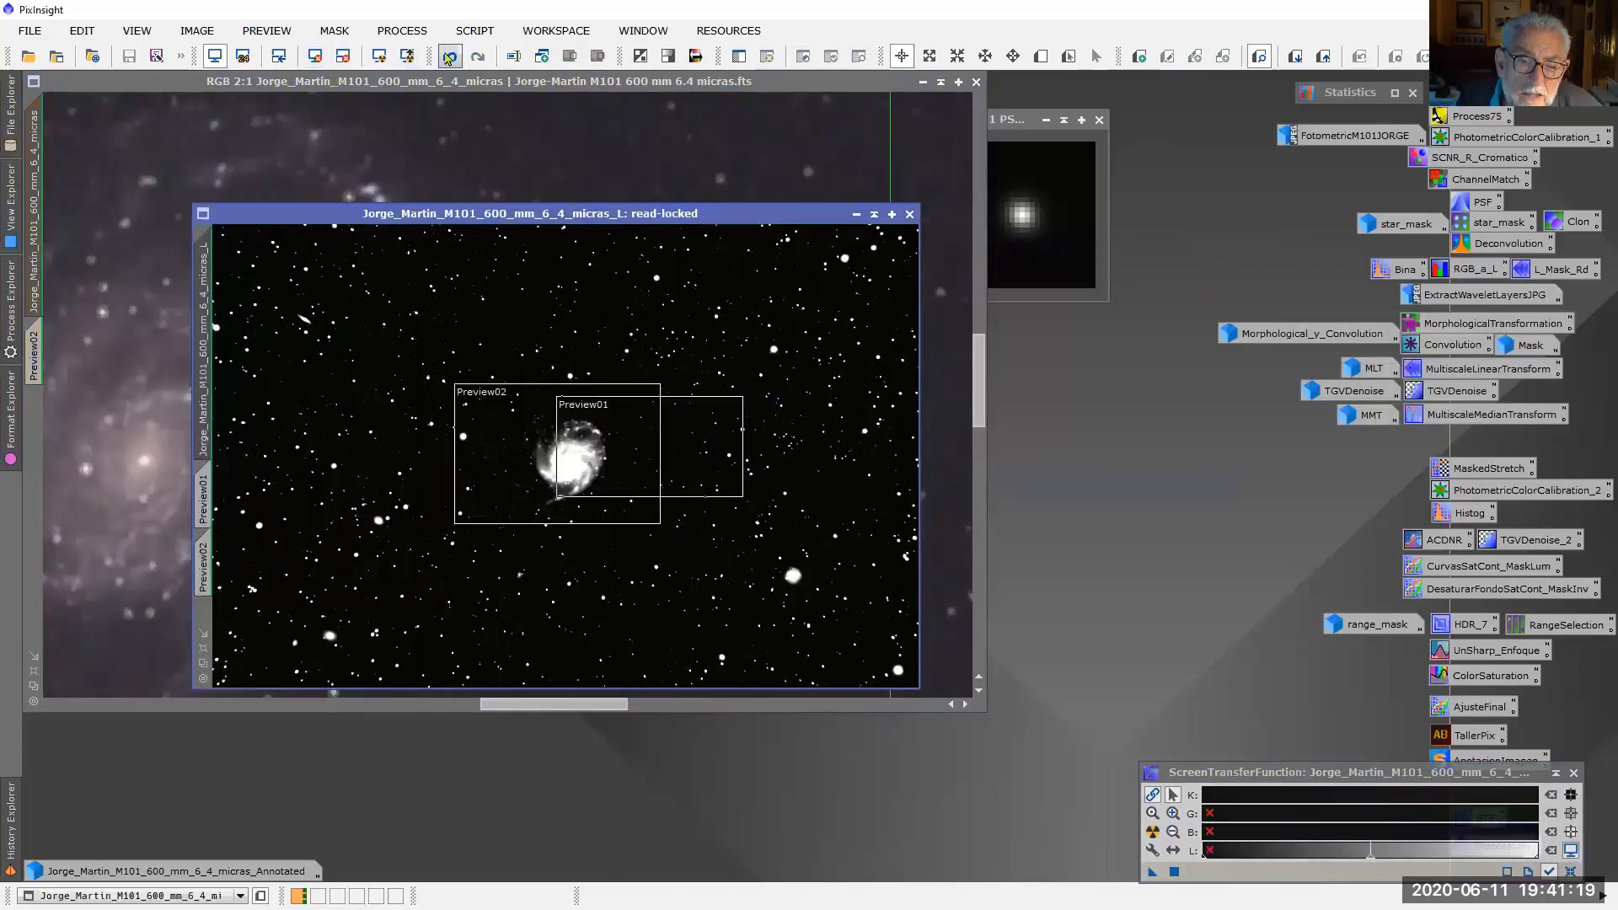
pyautogui.click(448, 58)
pyautogui.click(448, 59)
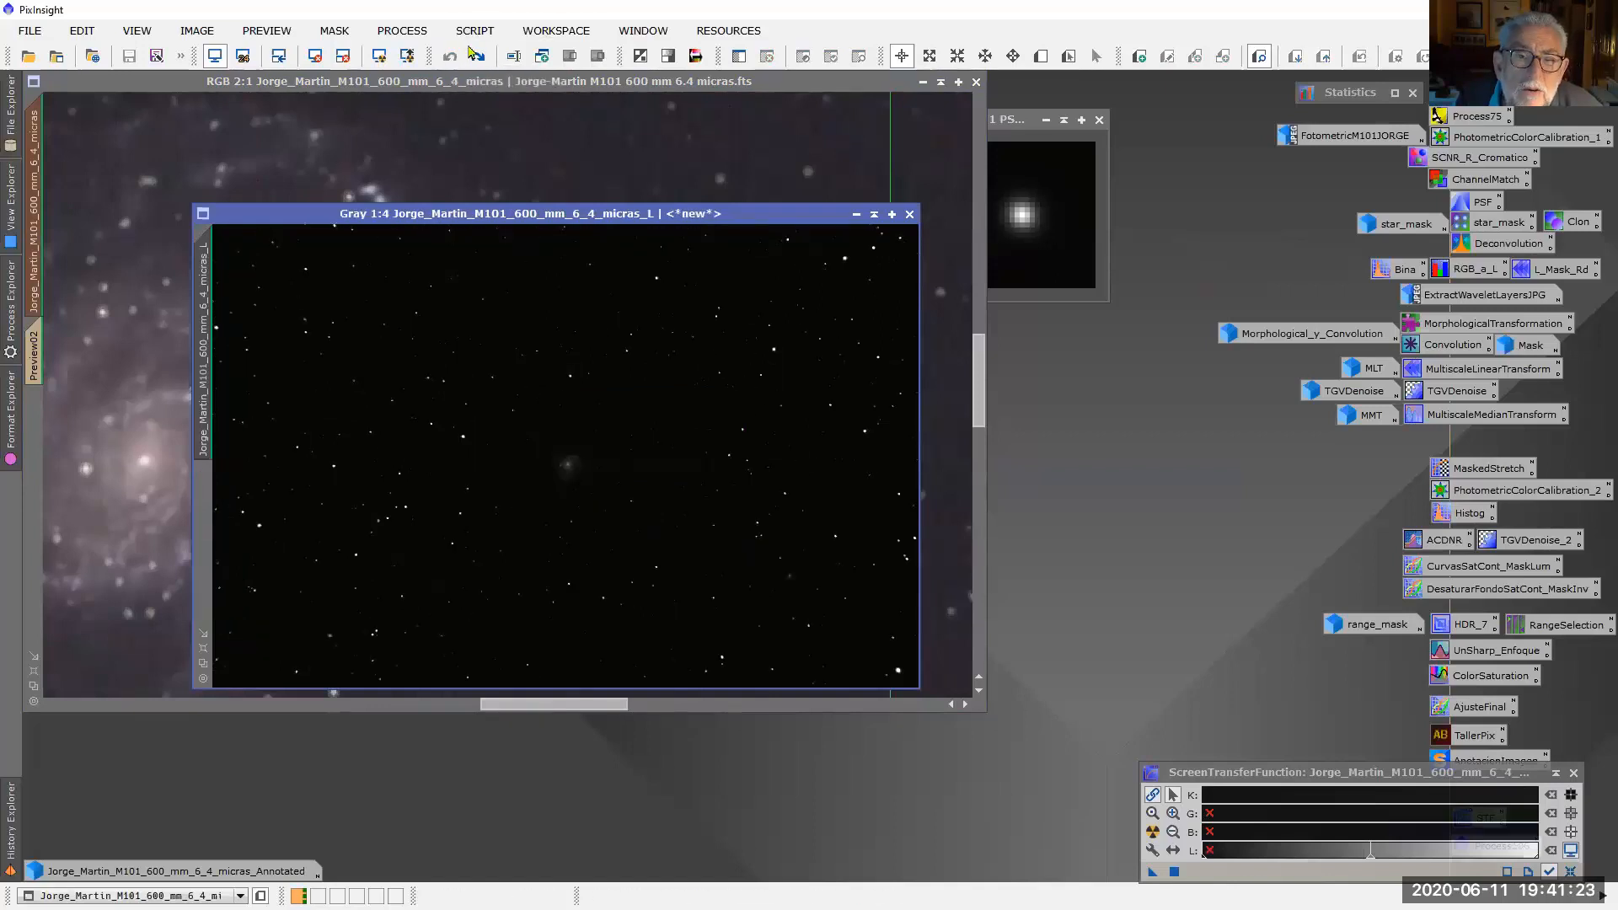
pyautogui.click(477, 57)
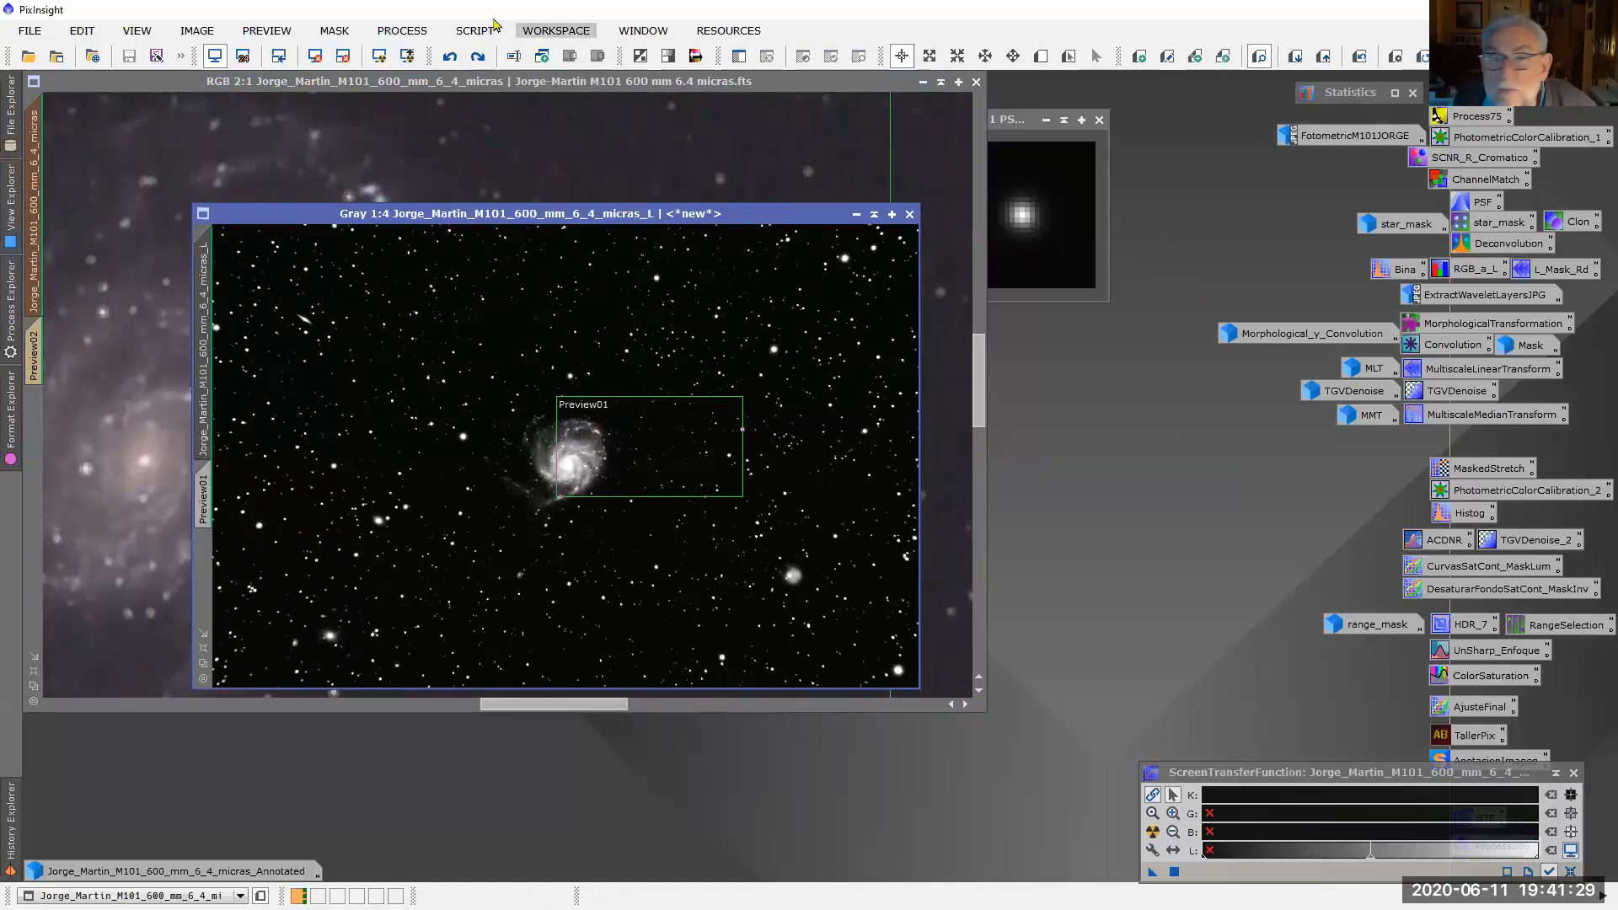
# Step: Review the L_Mask_Rd wavelet and Bina histogram settings, then iconize the luminance image
pyautogui.doubleClick(1533, 271)
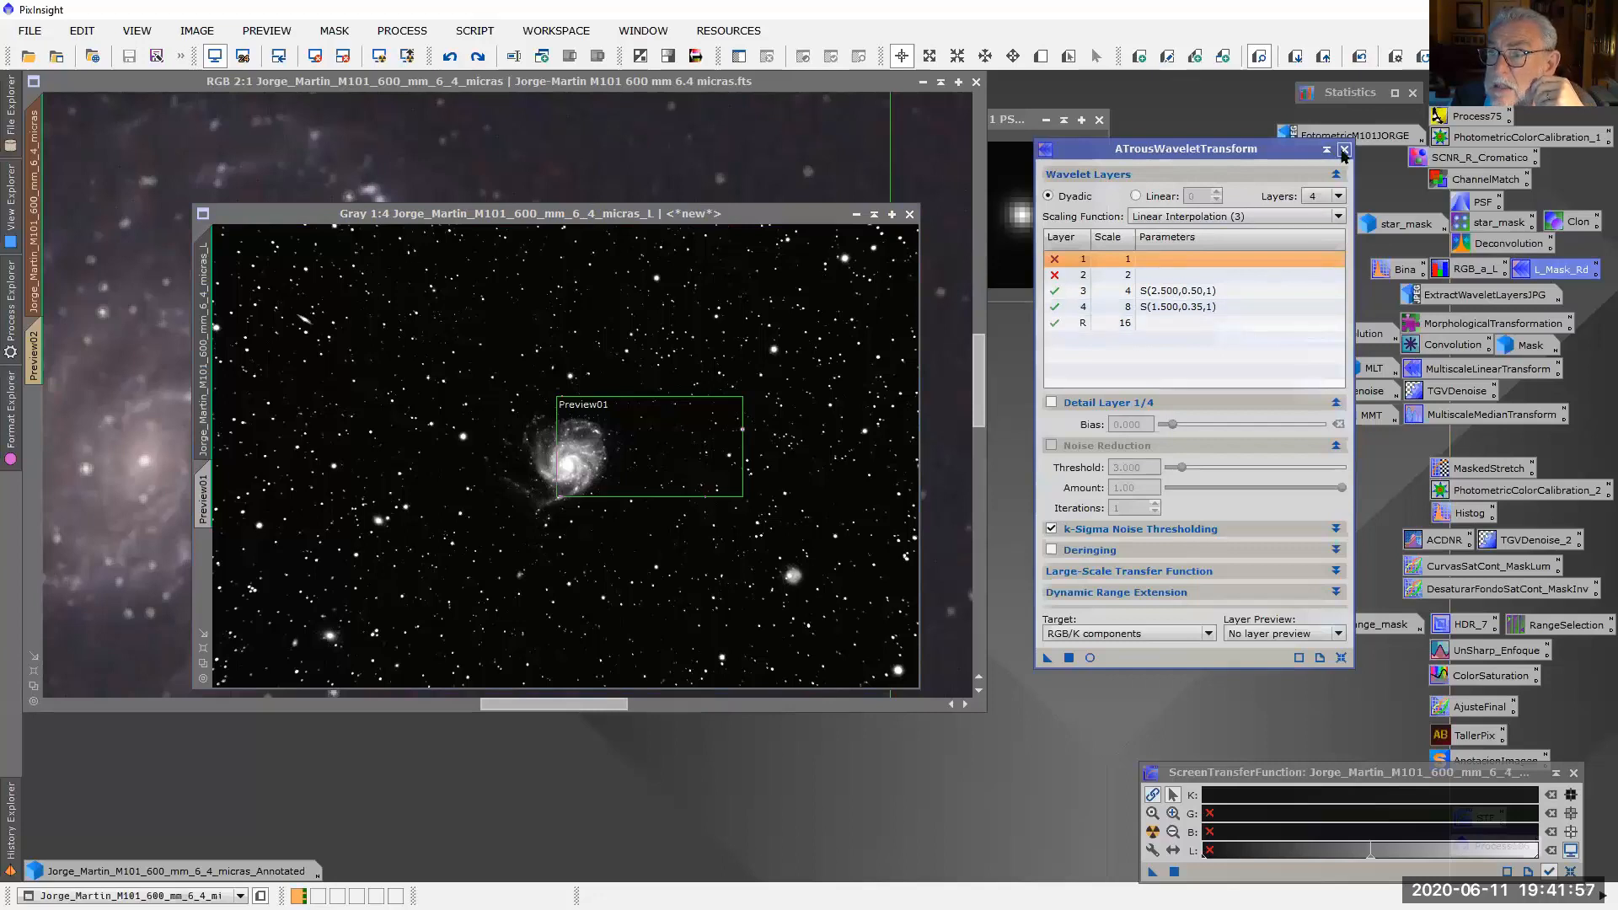
pyautogui.click(1343, 150)
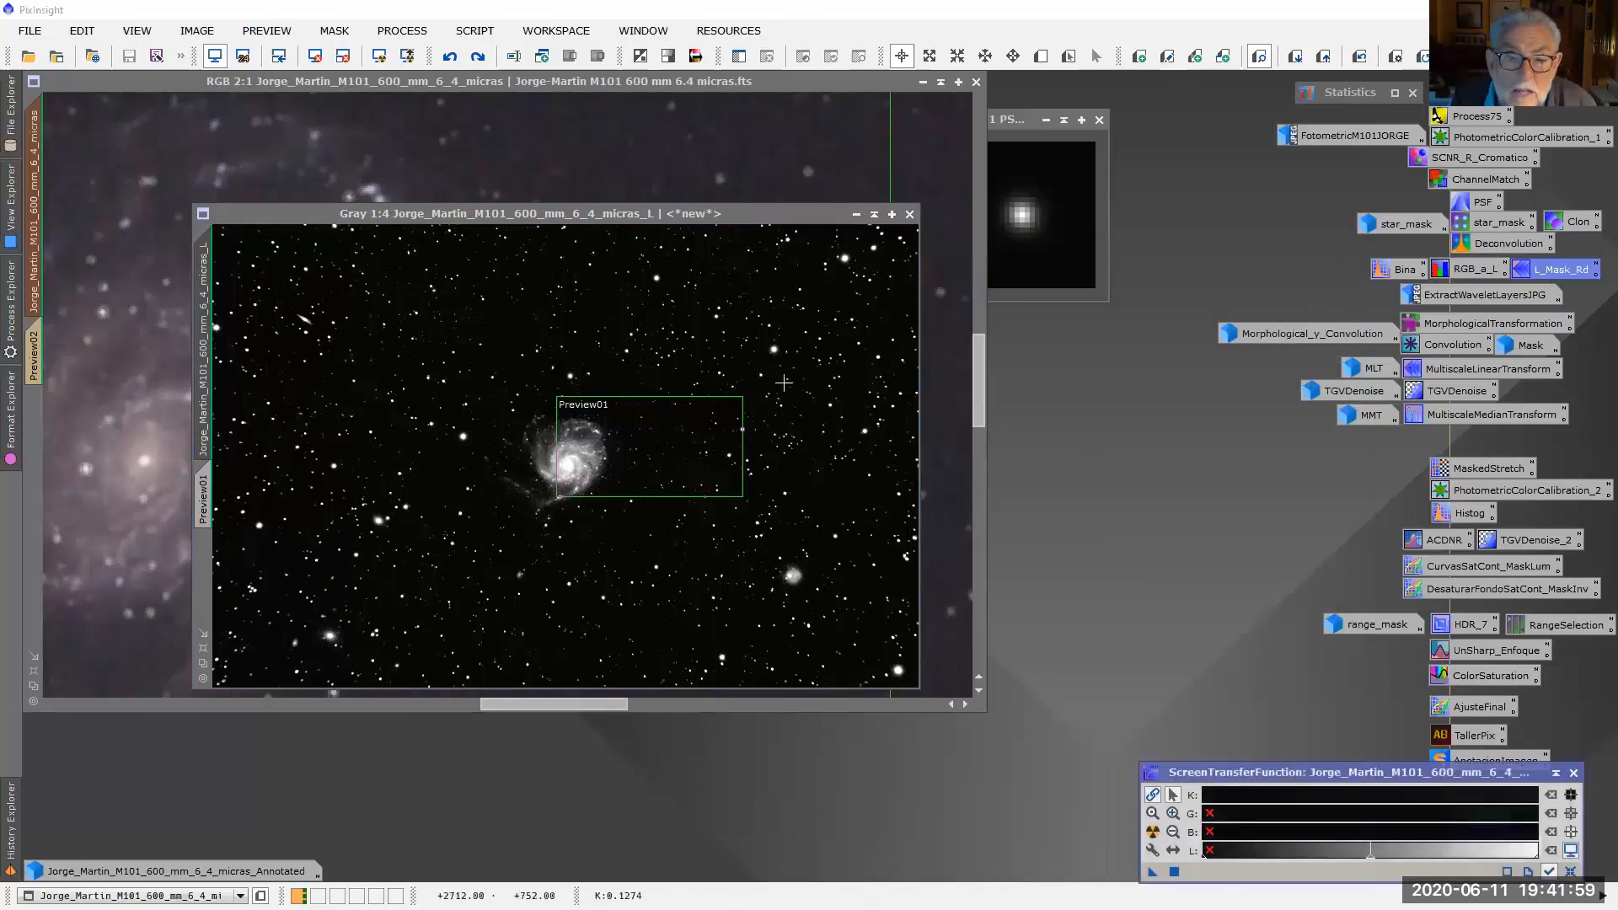
pyautogui.click(1397, 272)
pyautogui.doubleClick(1397, 272)
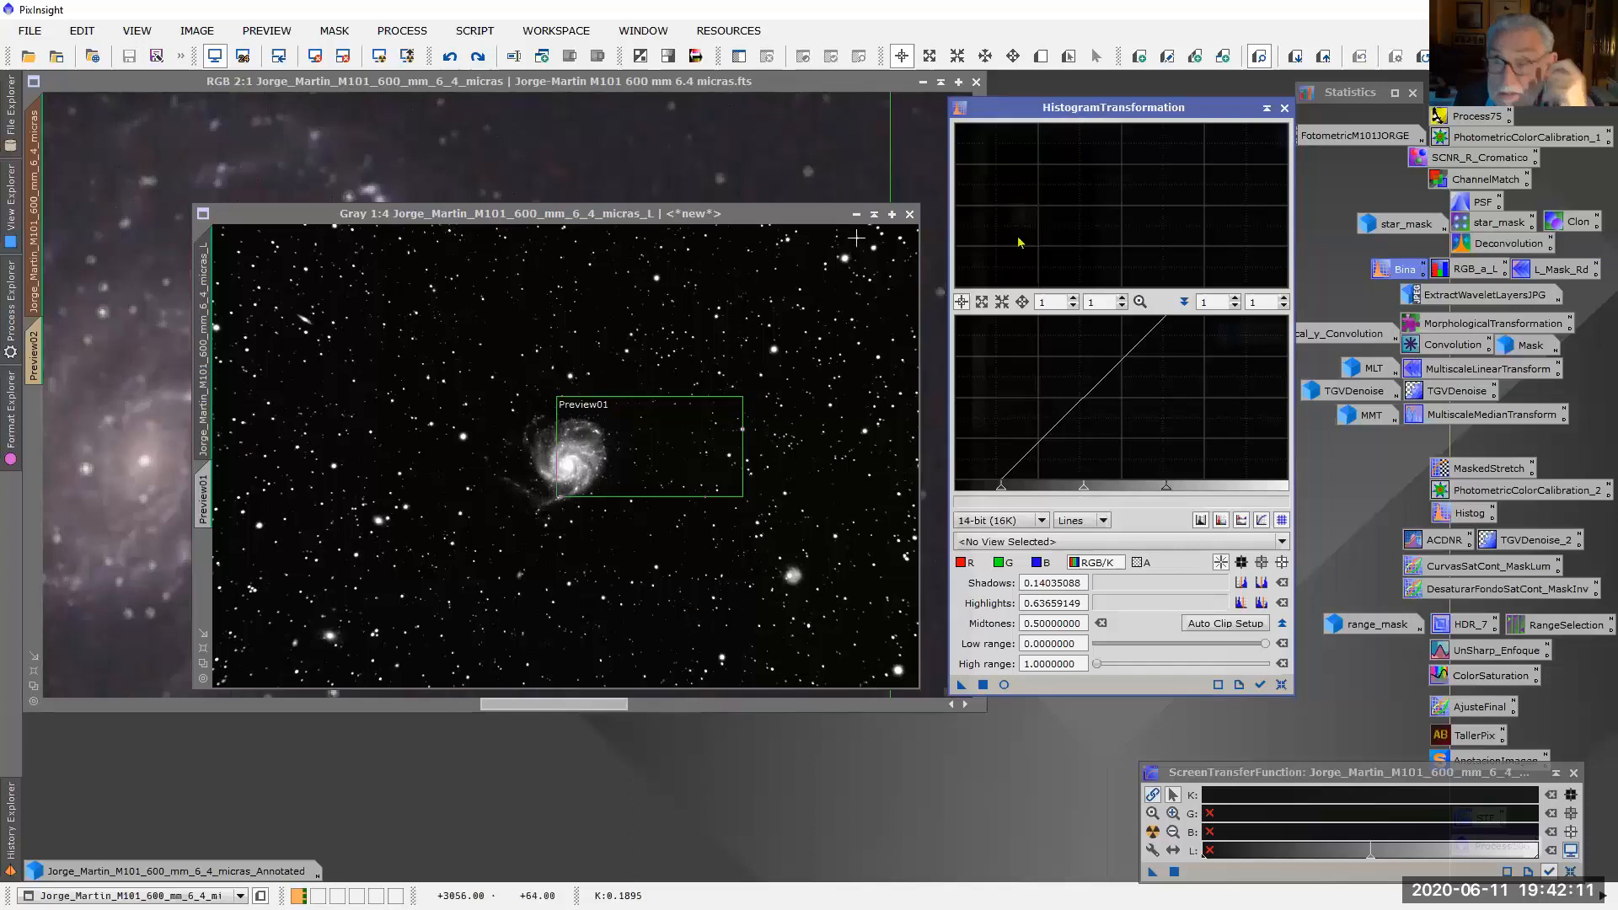
pyautogui.click(1284, 108)
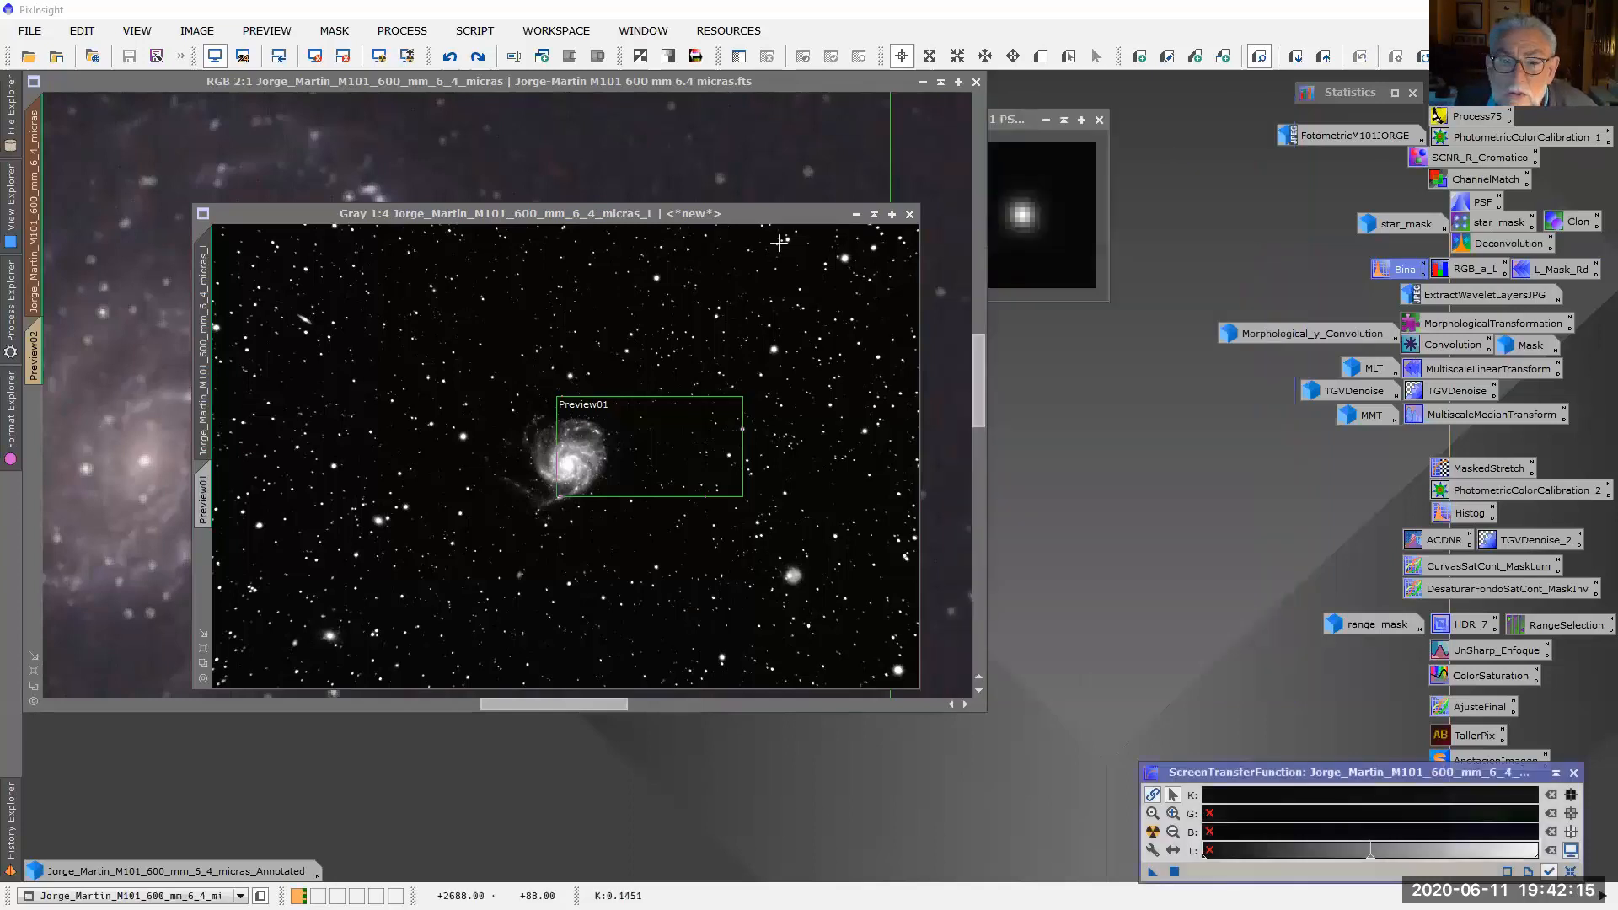
pyautogui.click(857, 214)
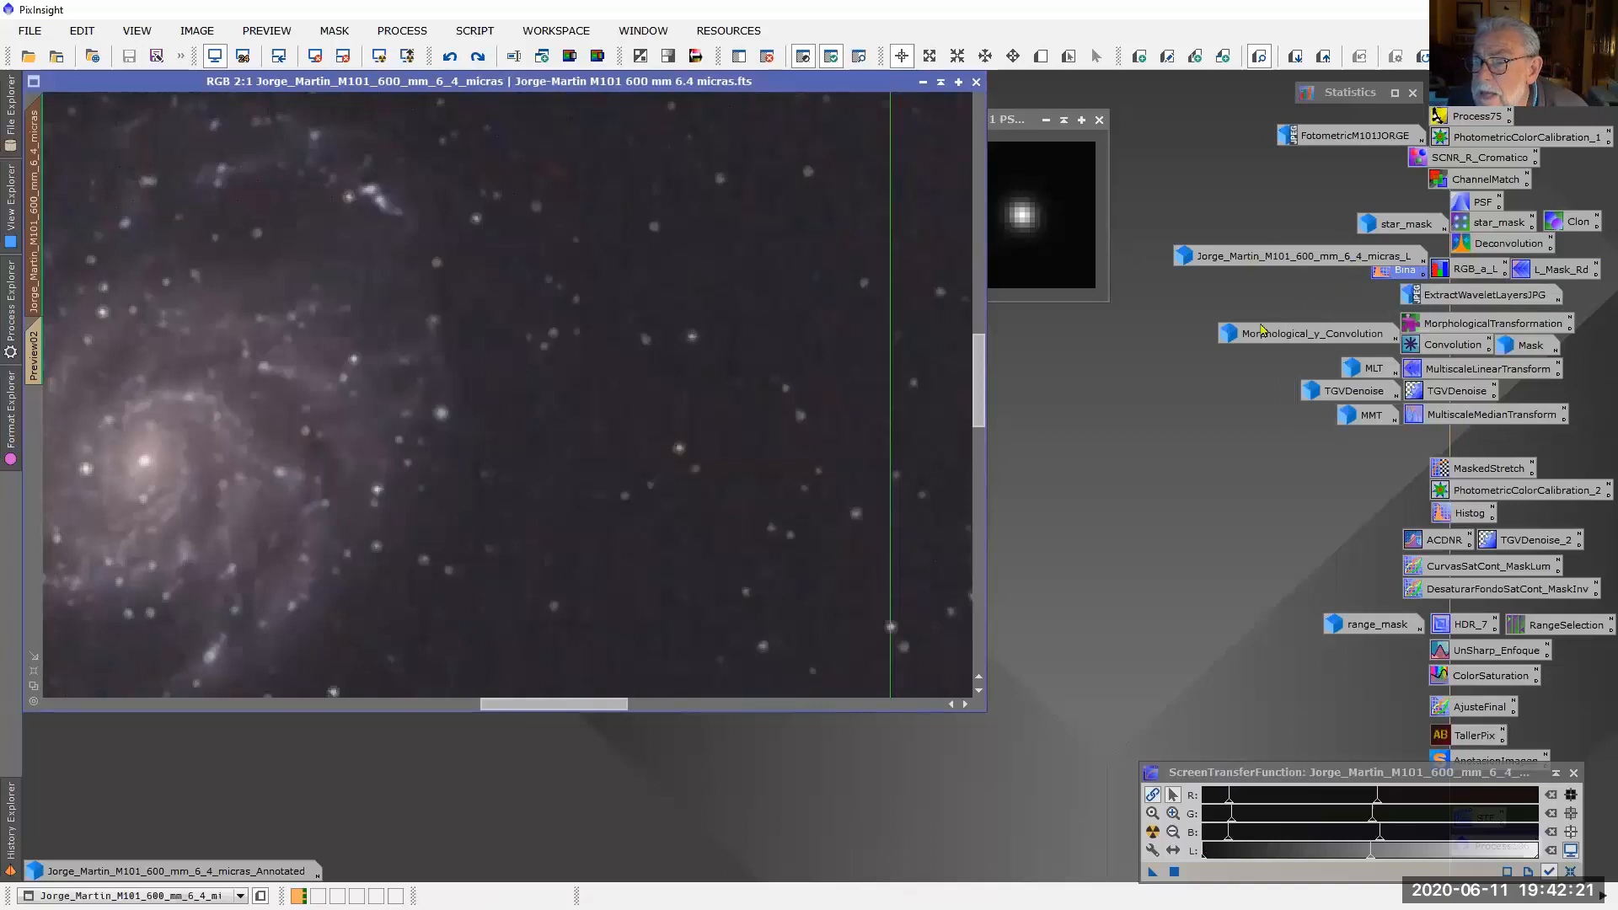
pyautogui.moveTo(1261, 329)
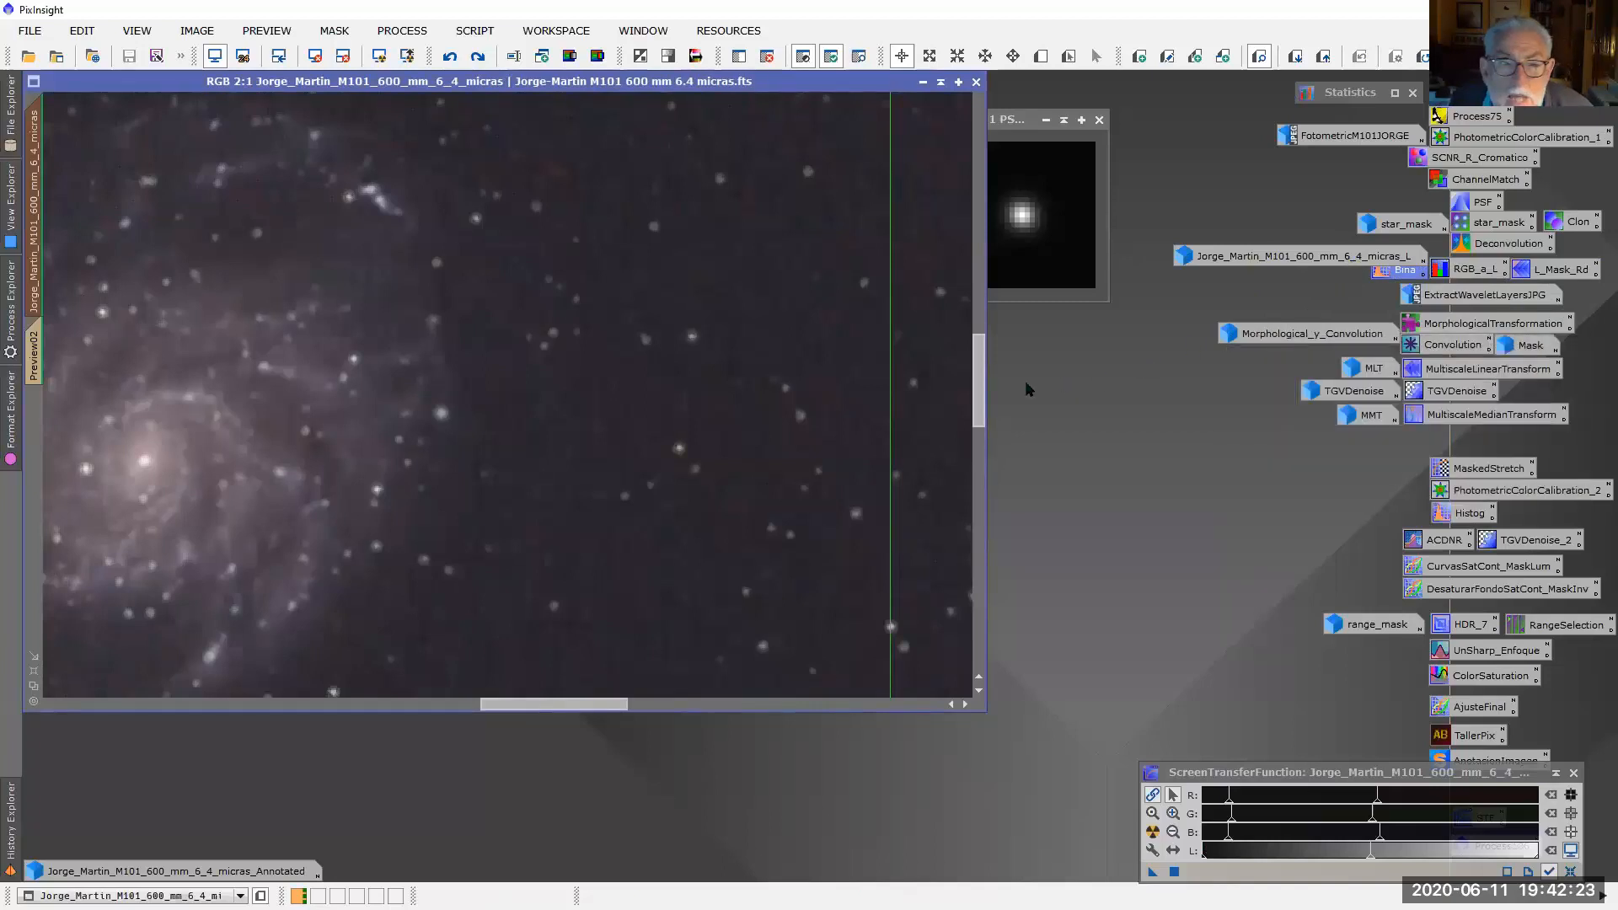
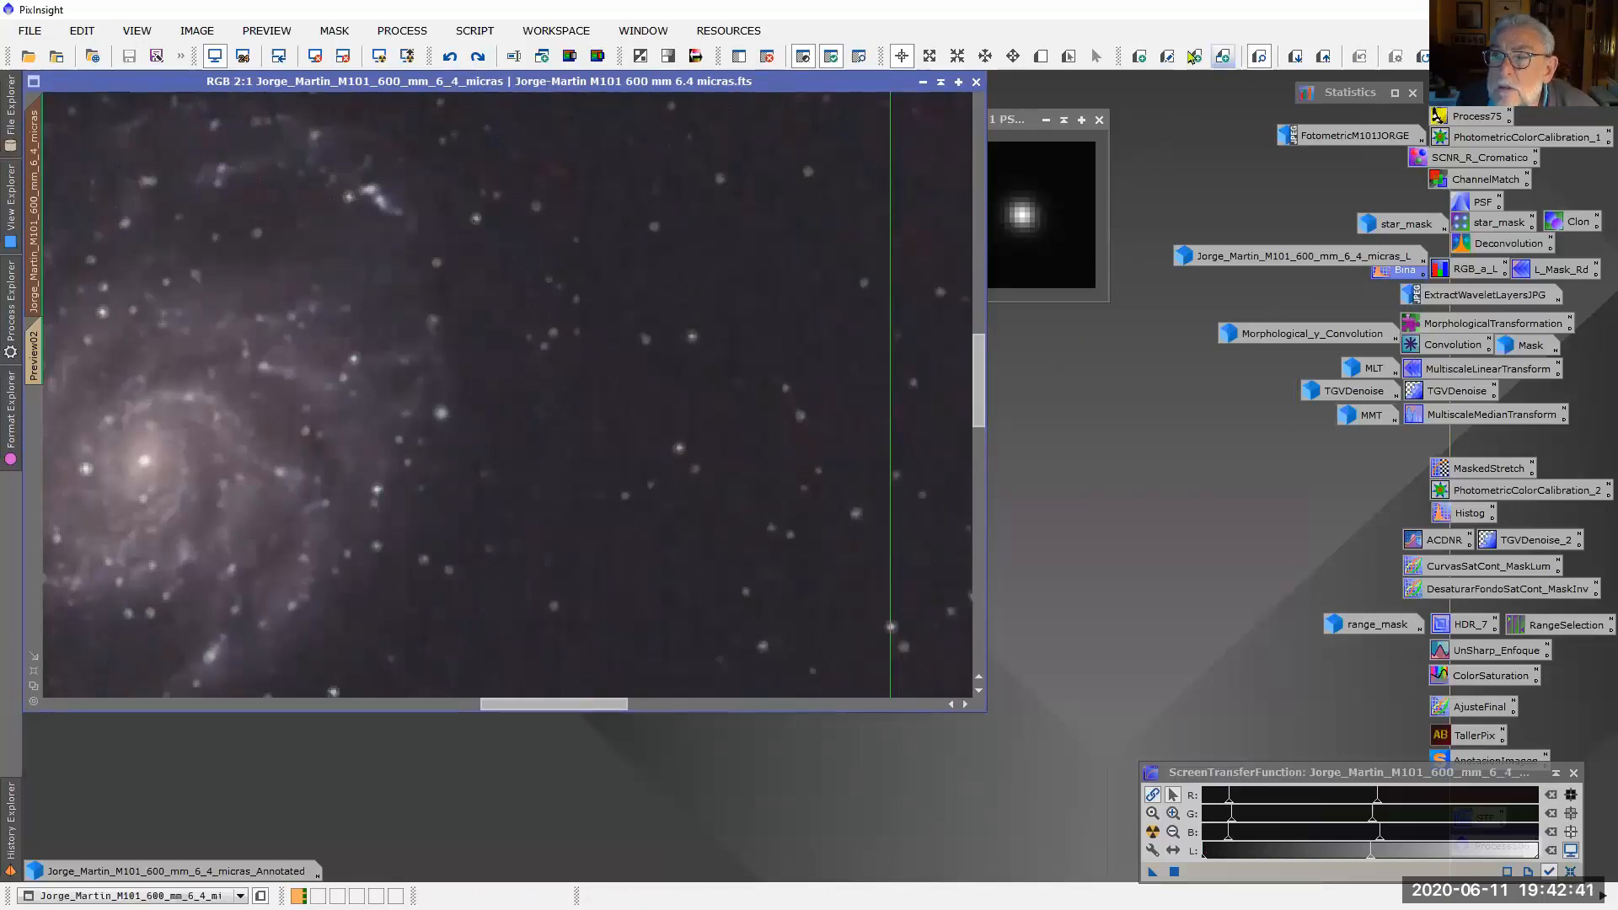
# Step: Draw a small preview over the star field beside the galaxy and make it a separate image
pyautogui.click(1038, 57)
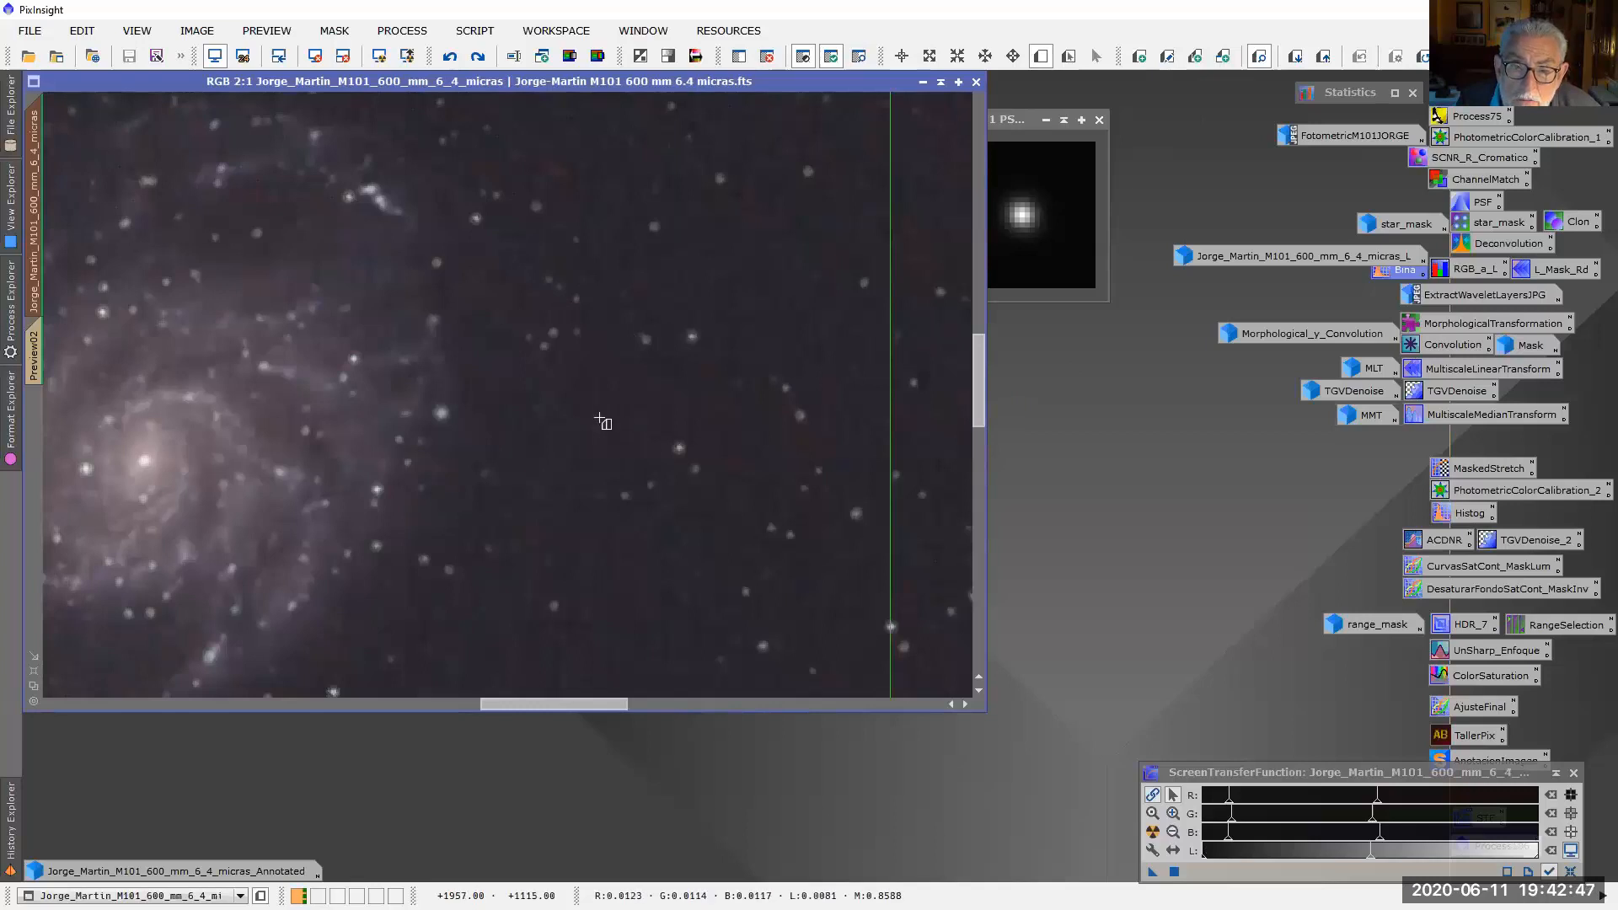
pyautogui.moveTo(511, 247); pyautogui.dragTo(707, 375)
pyautogui.click(38, 437)
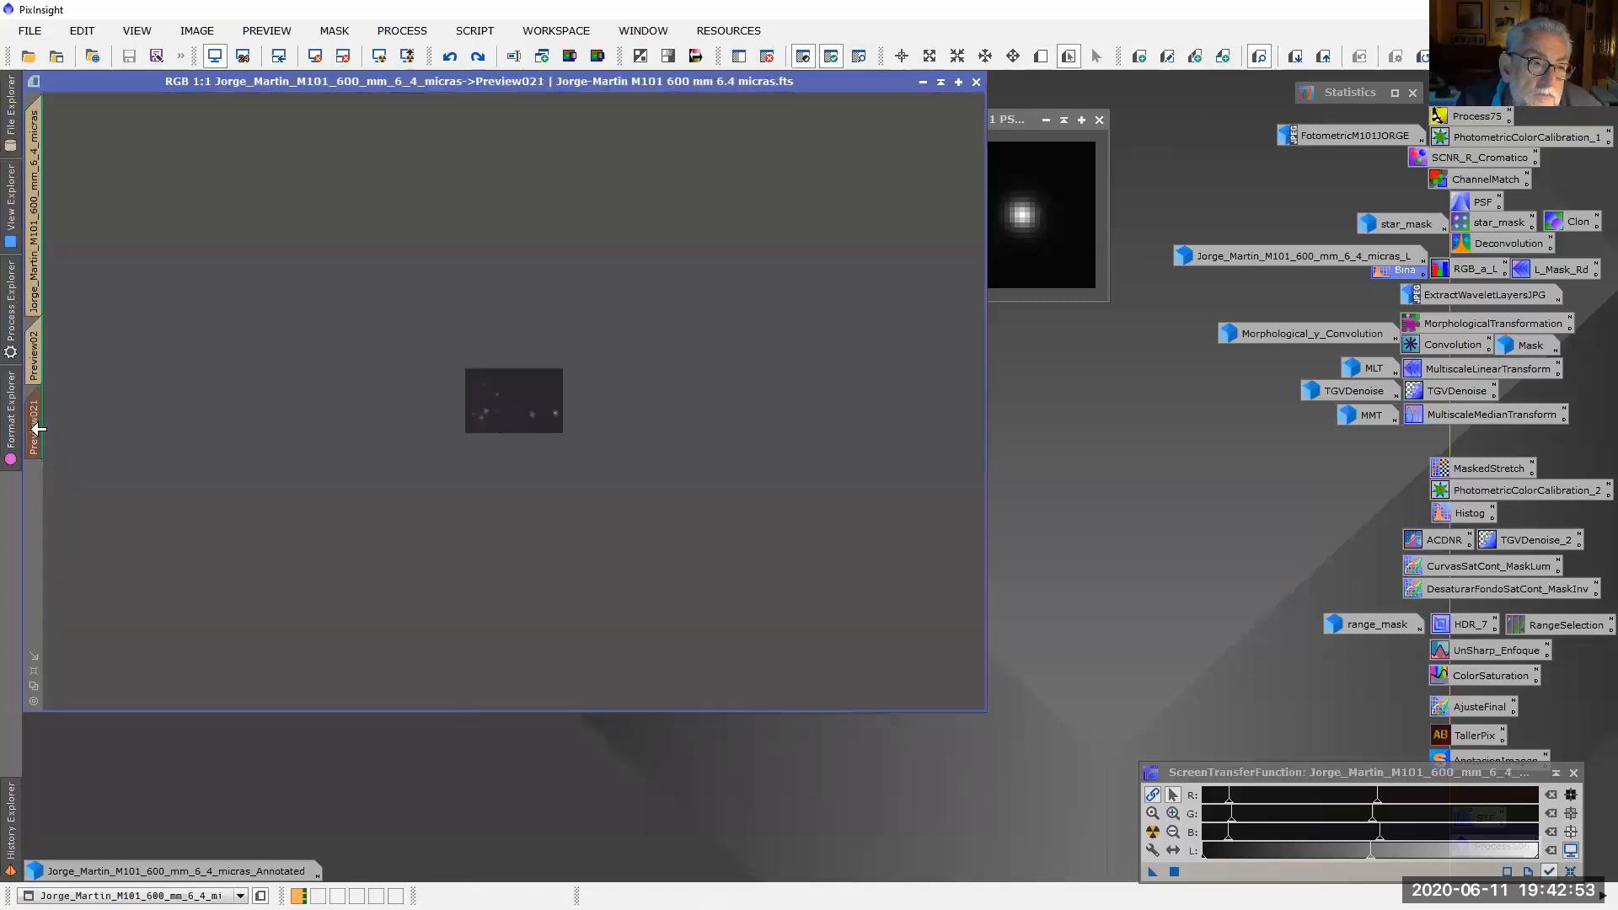
pyautogui.moveTo(37, 430); pyautogui.dragTo(1057, 506)
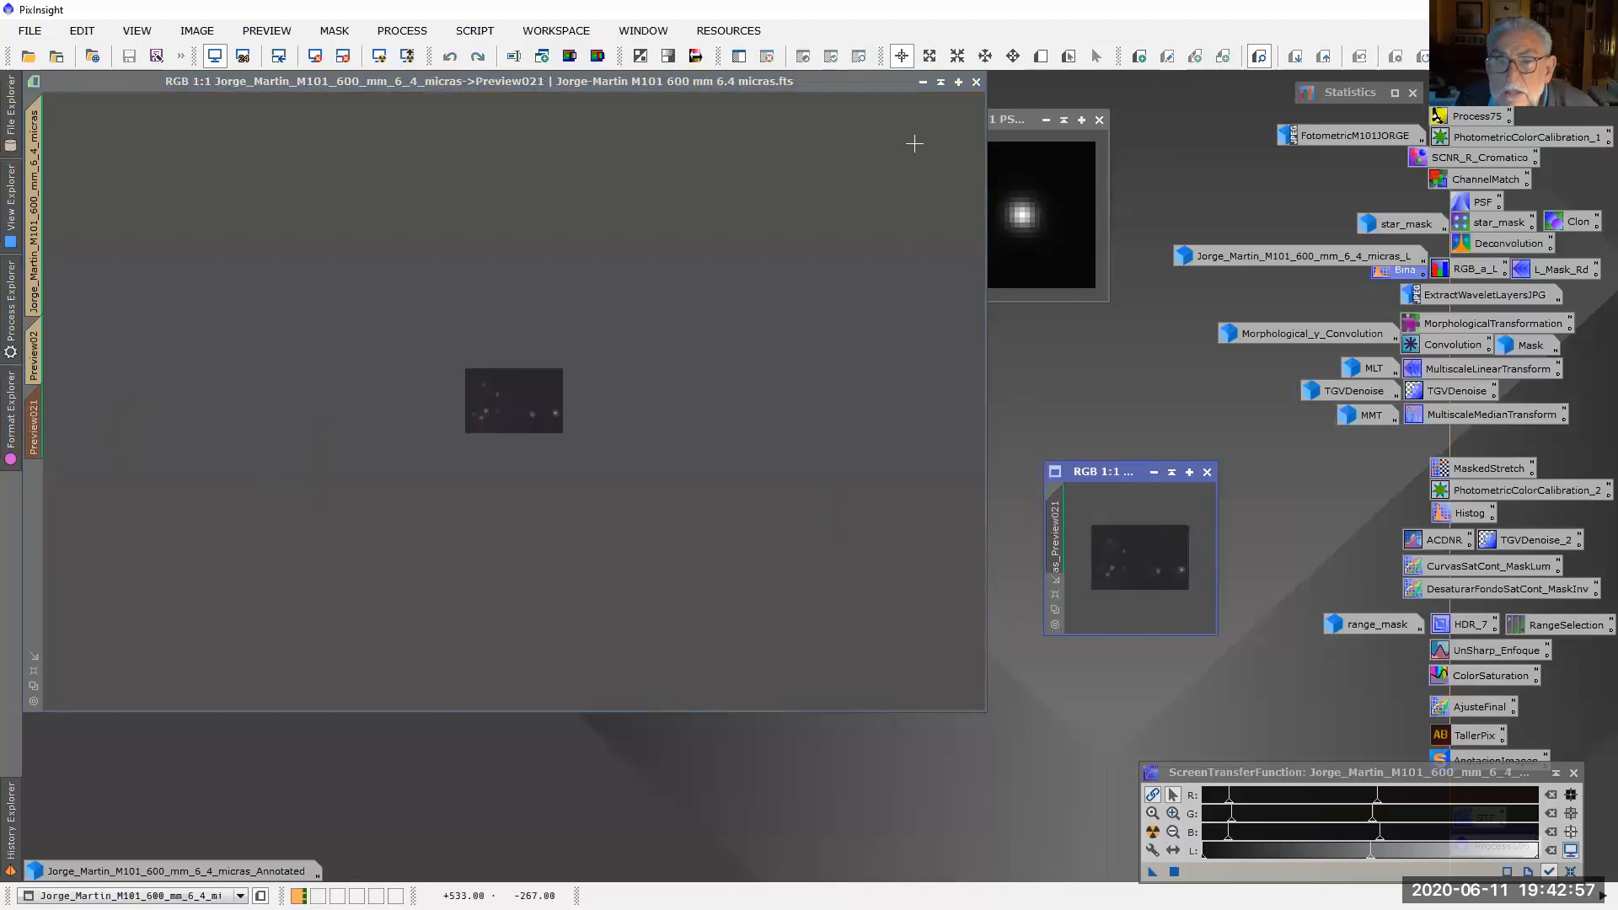
# Step: Minimise the full M101 image to the top-left corner and close the PSF view
pyautogui.click(922, 82)
pyautogui.moveTo(662, 397); pyautogui.dragTo(177, 84)
pyautogui.click(1098, 120)
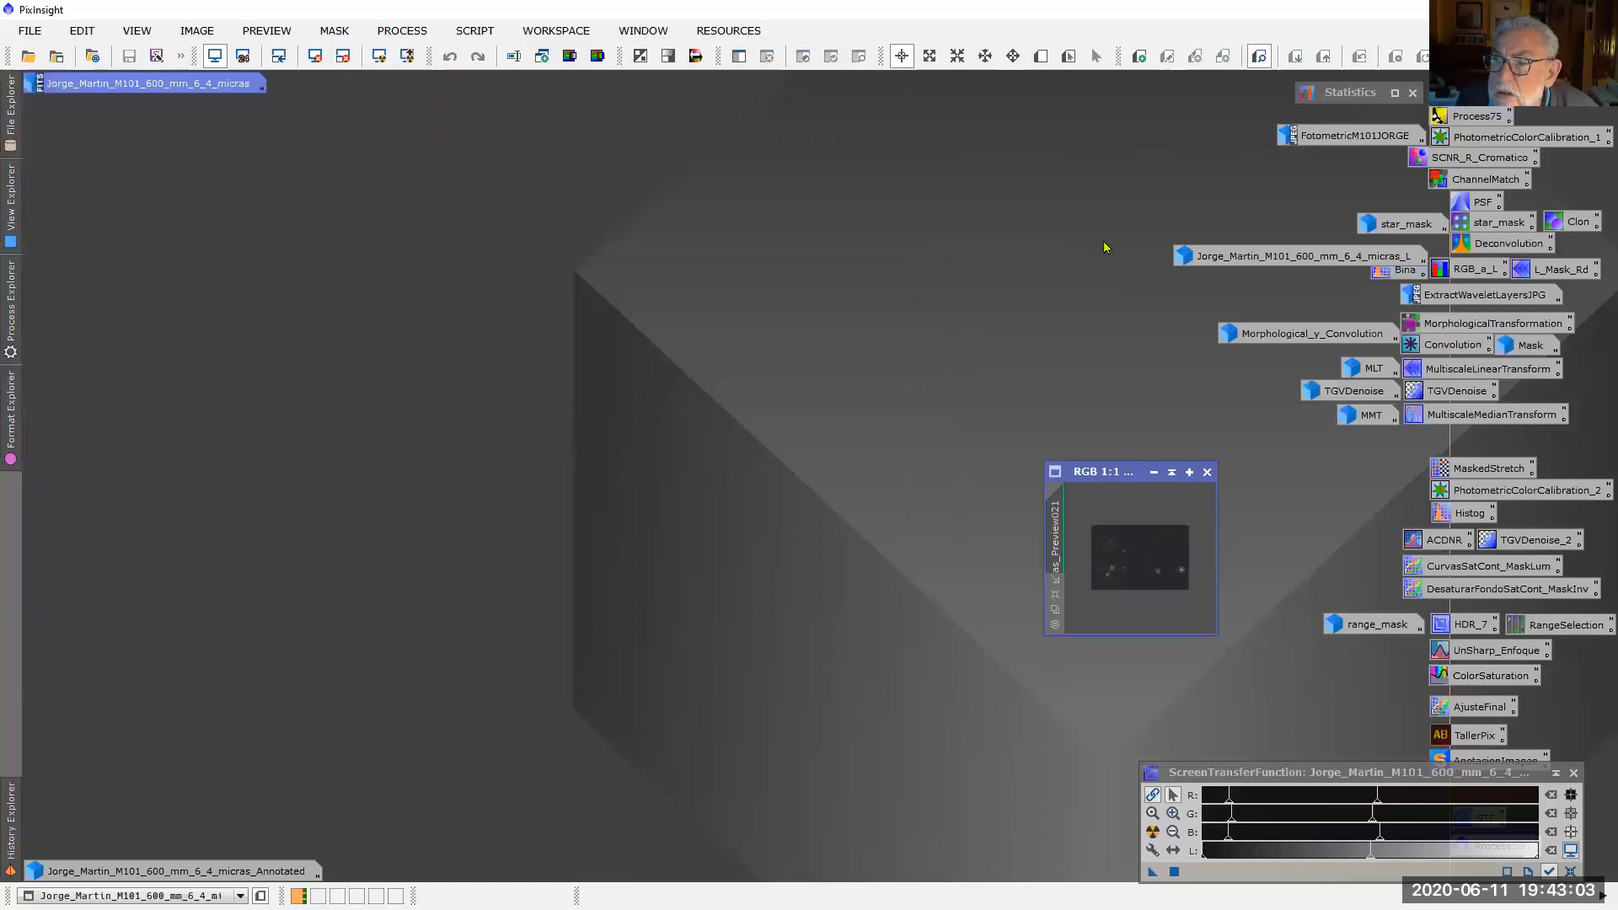
# Step: Reposition and resize the Preview021 star-field window in the upper left of the workspace
pyautogui.moveTo(1144, 477); pyautogui.dragTo(316, 295)
pyautogui.scroll(-1, 290, 412)
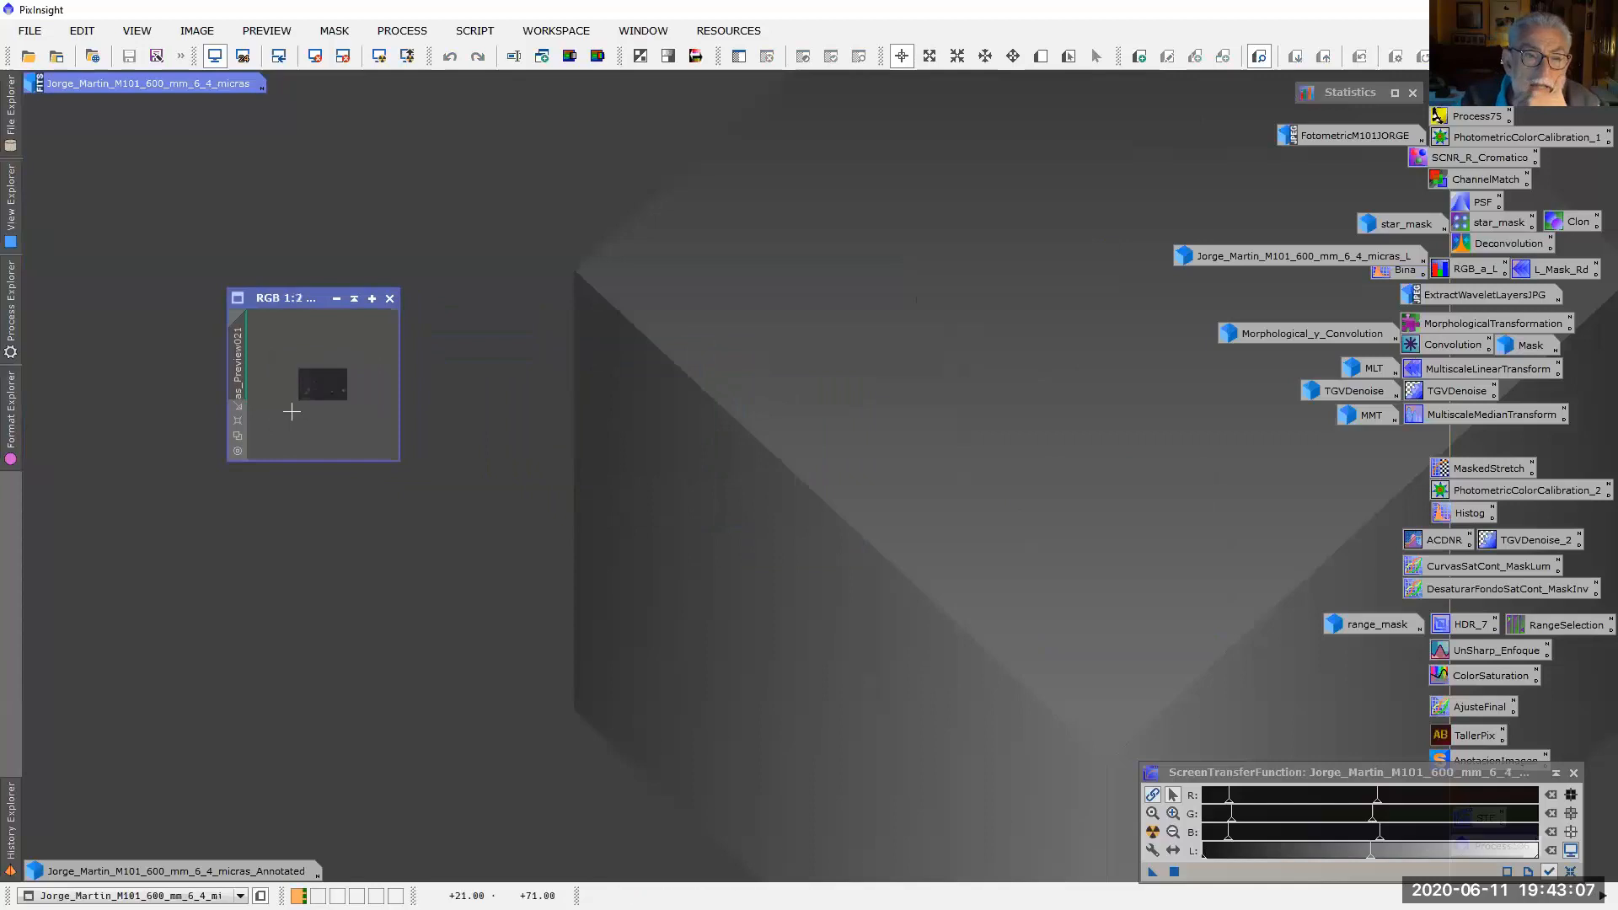
pyautogui.scroll(2, 291, 413)
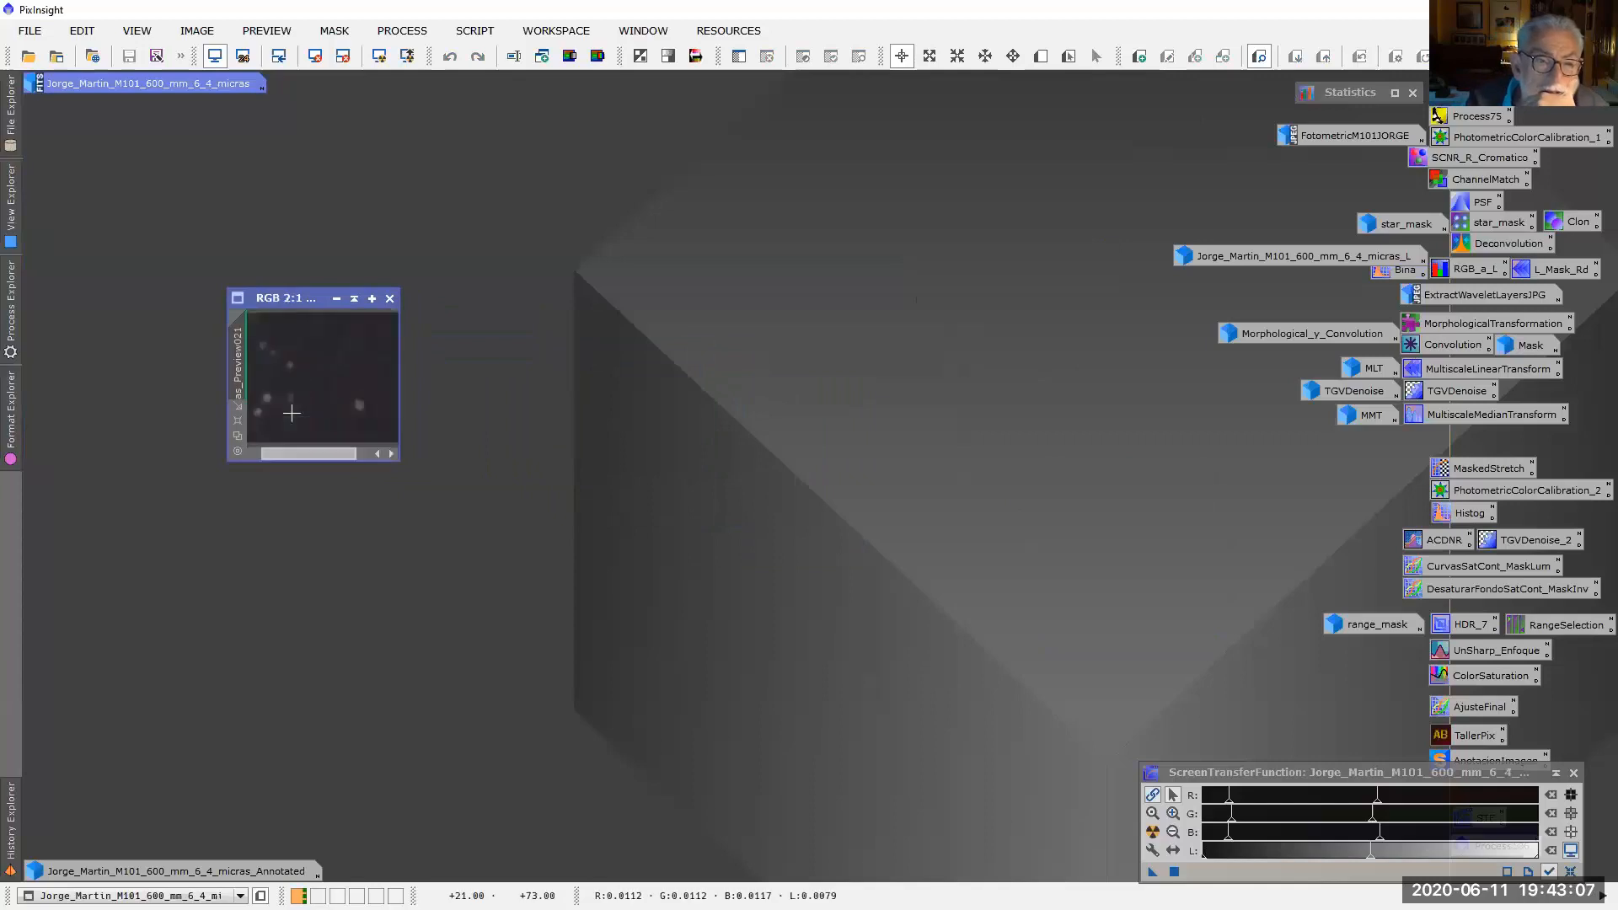
pyautogui.click(238, 439)
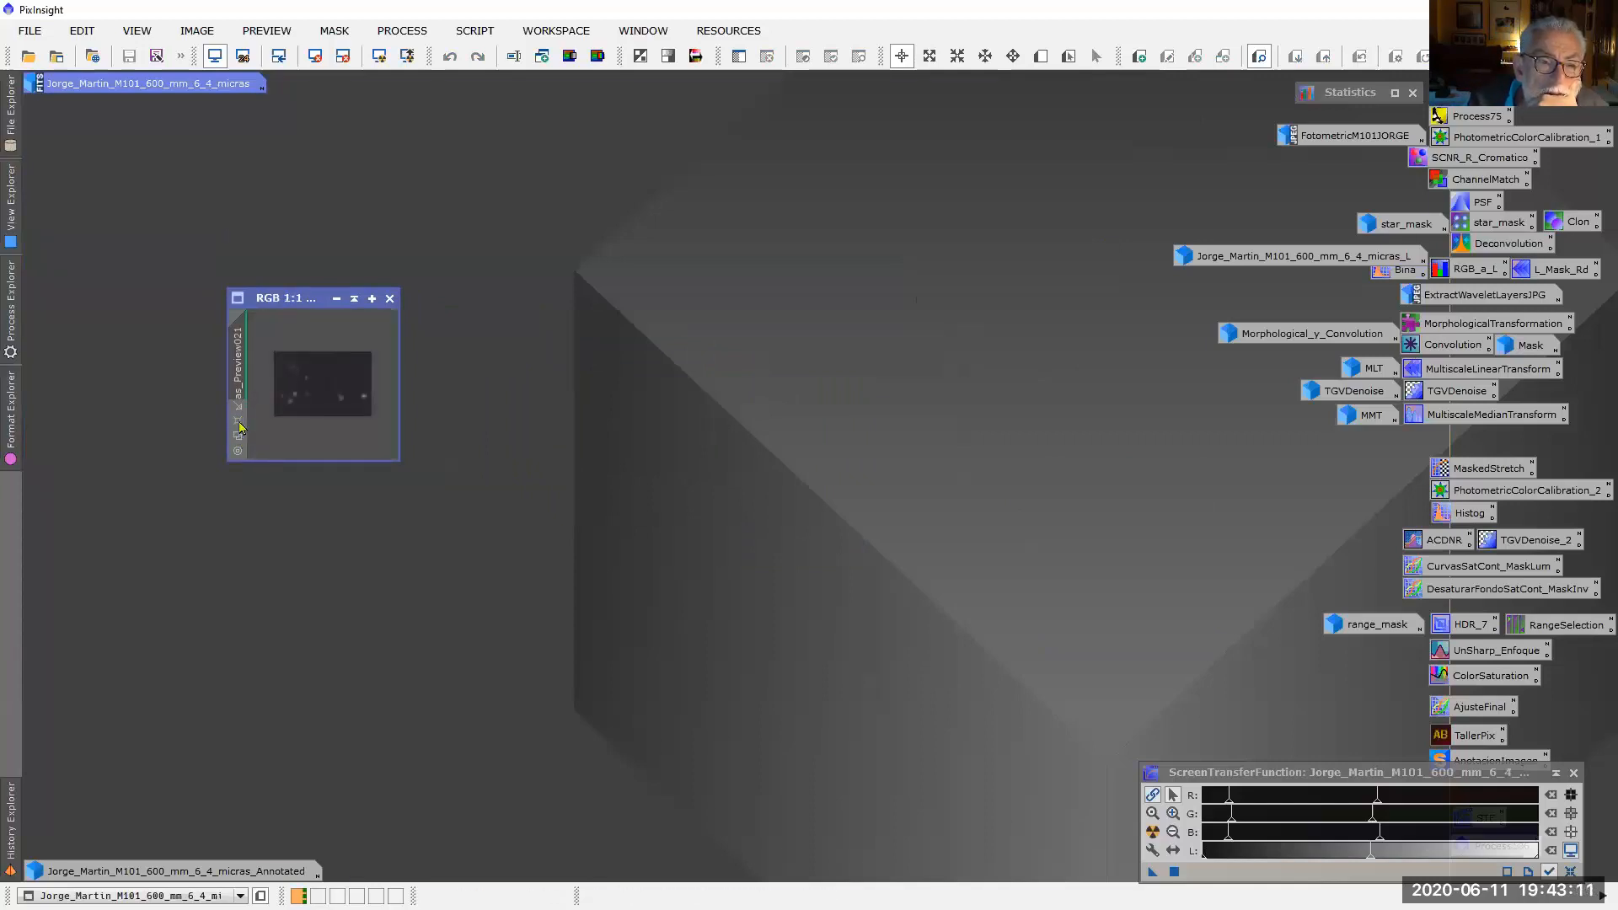
pyautogui.click(240, 428)
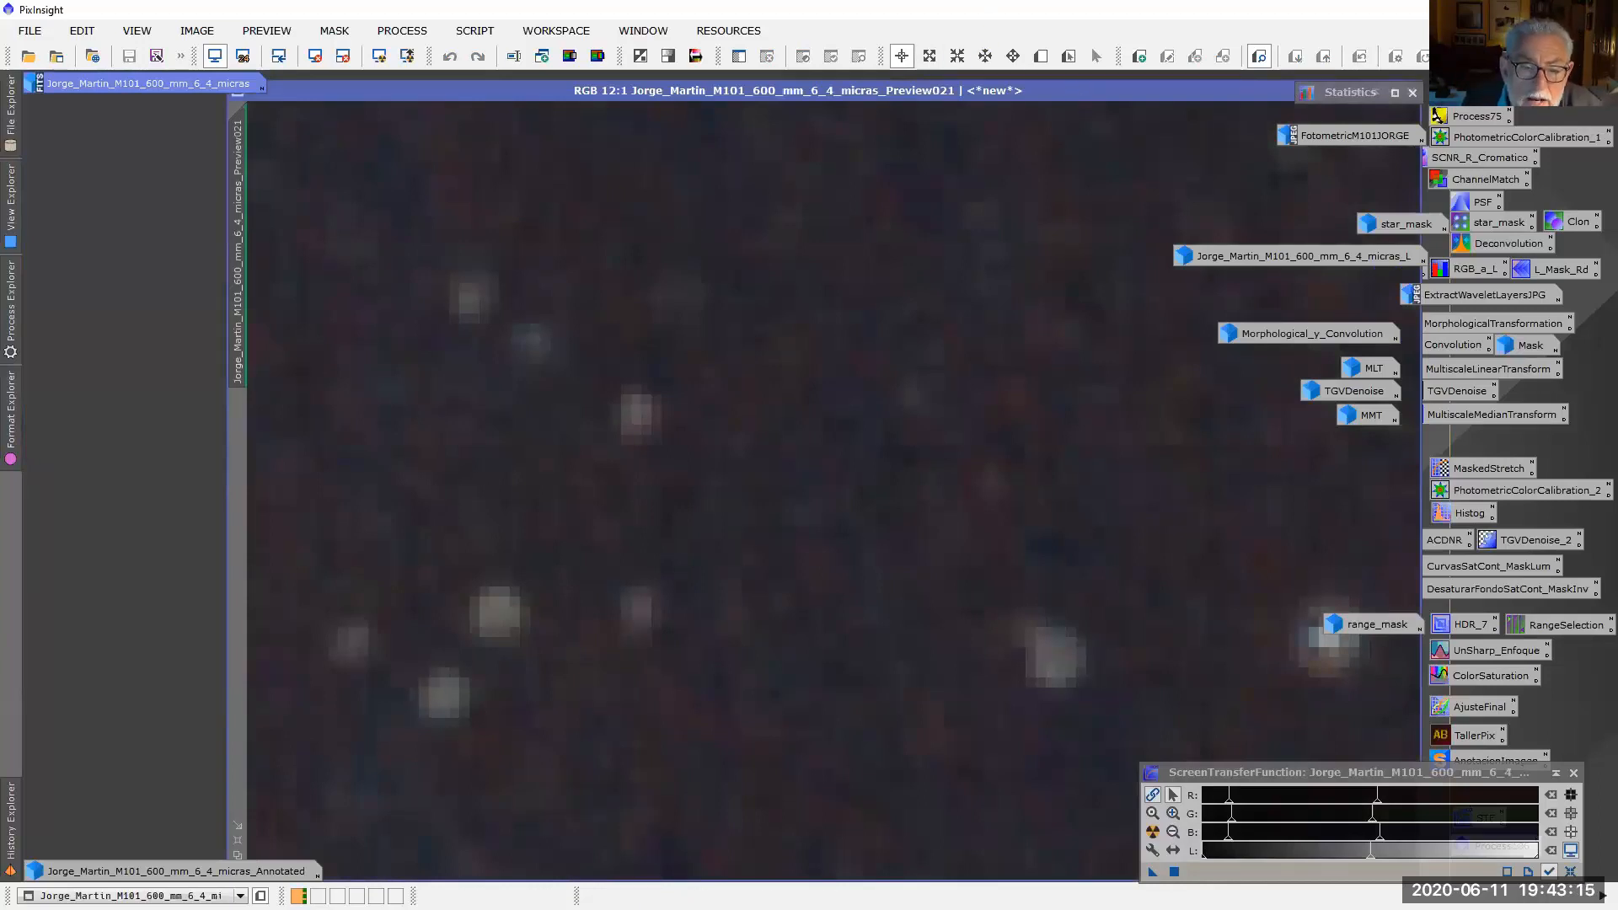
pyautogui.click(237, 860)
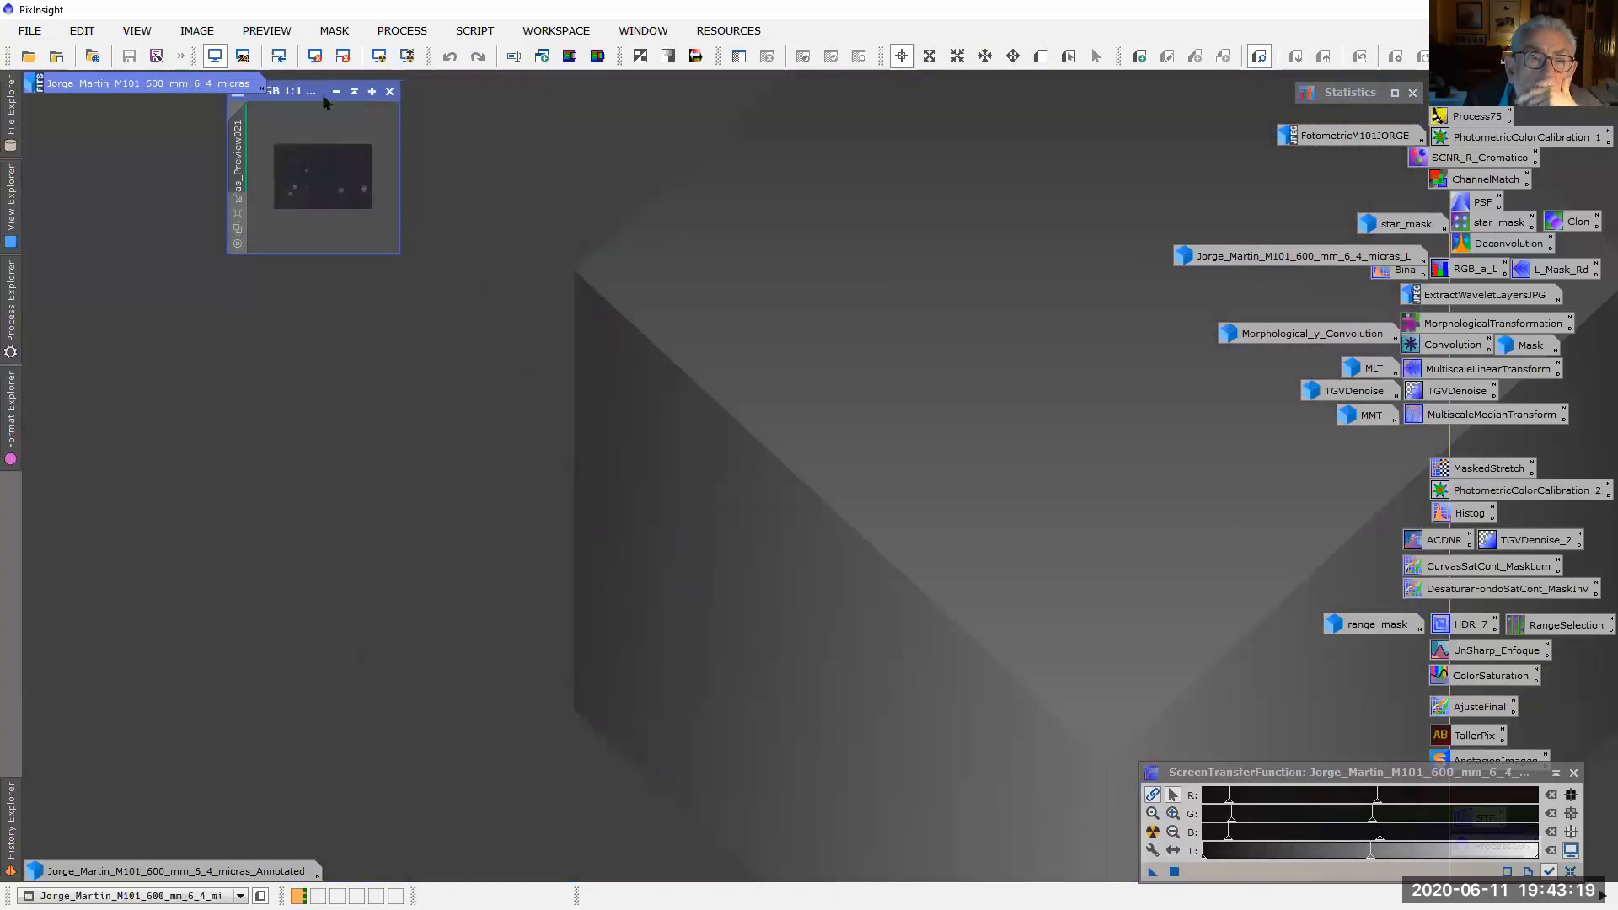
pyautogui.moveTo(316, 93); pyautogui.dragTo(142, 199)
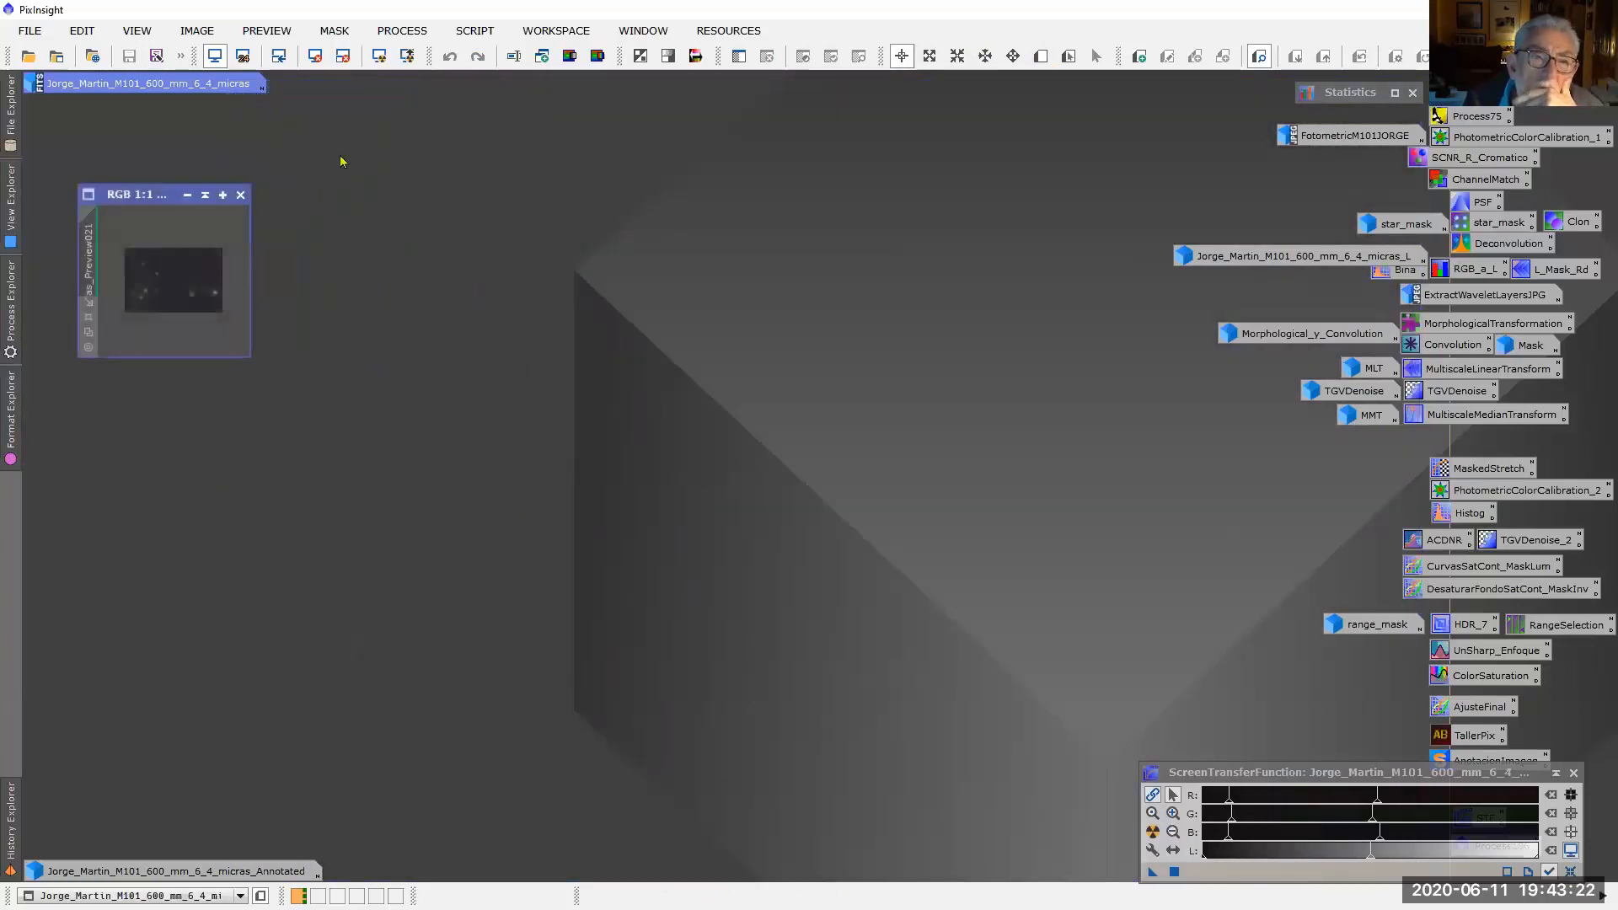
# Step: Run the ExtractWaveletLayers script on Preview021, extracting layer00–layer05 plus the residual layer
pyautogui.click(470, 32)
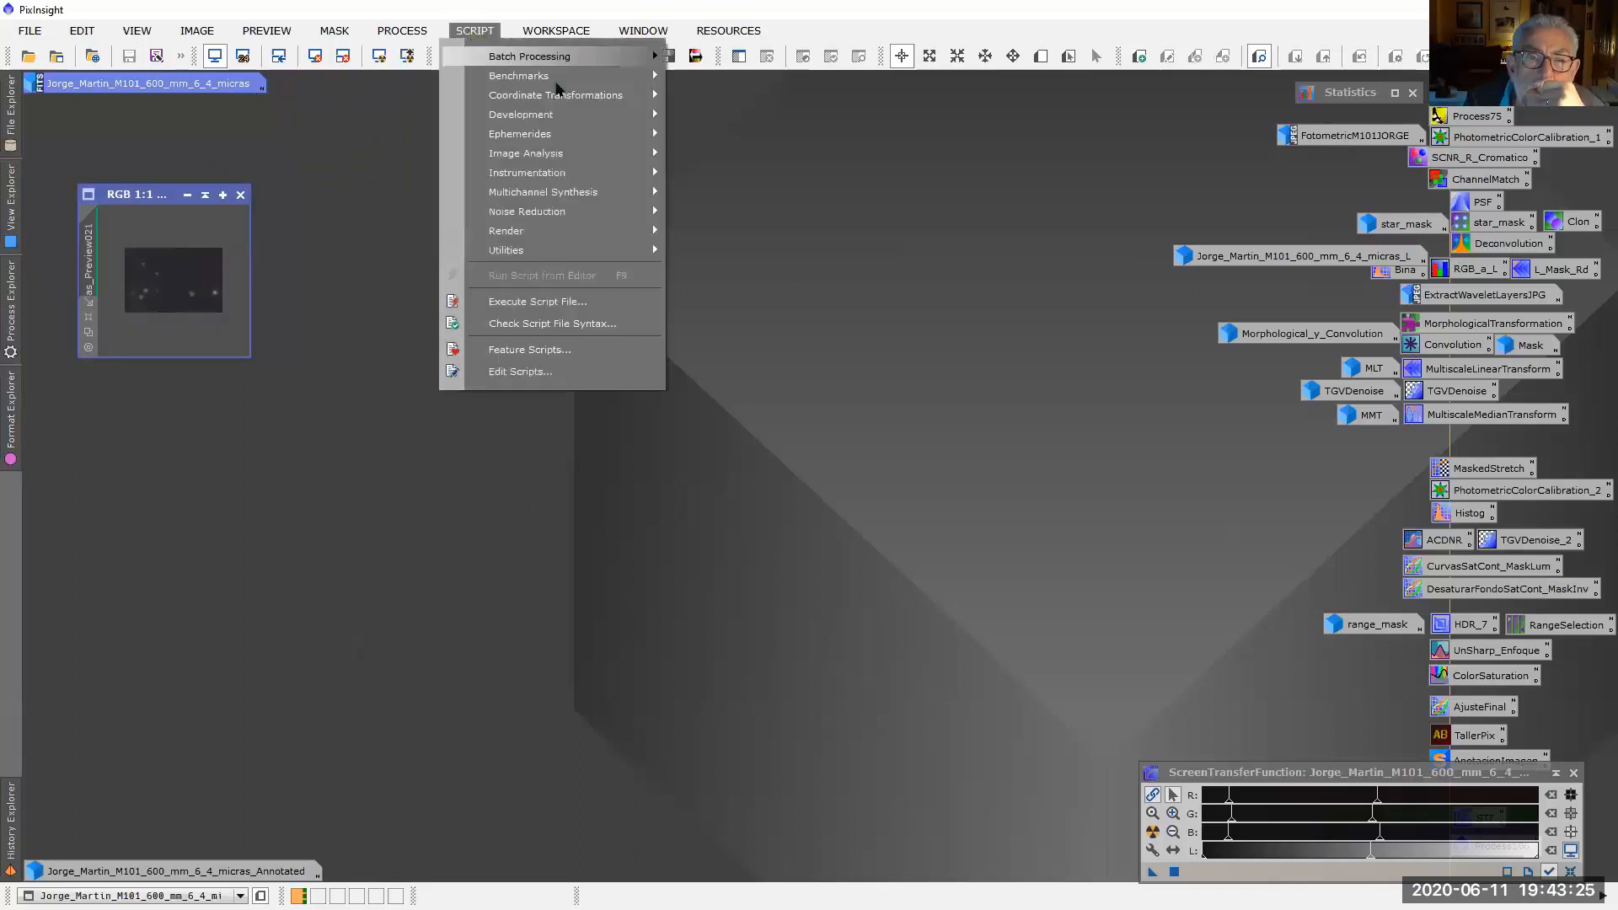
pyautogui.moveTo(548, 159)
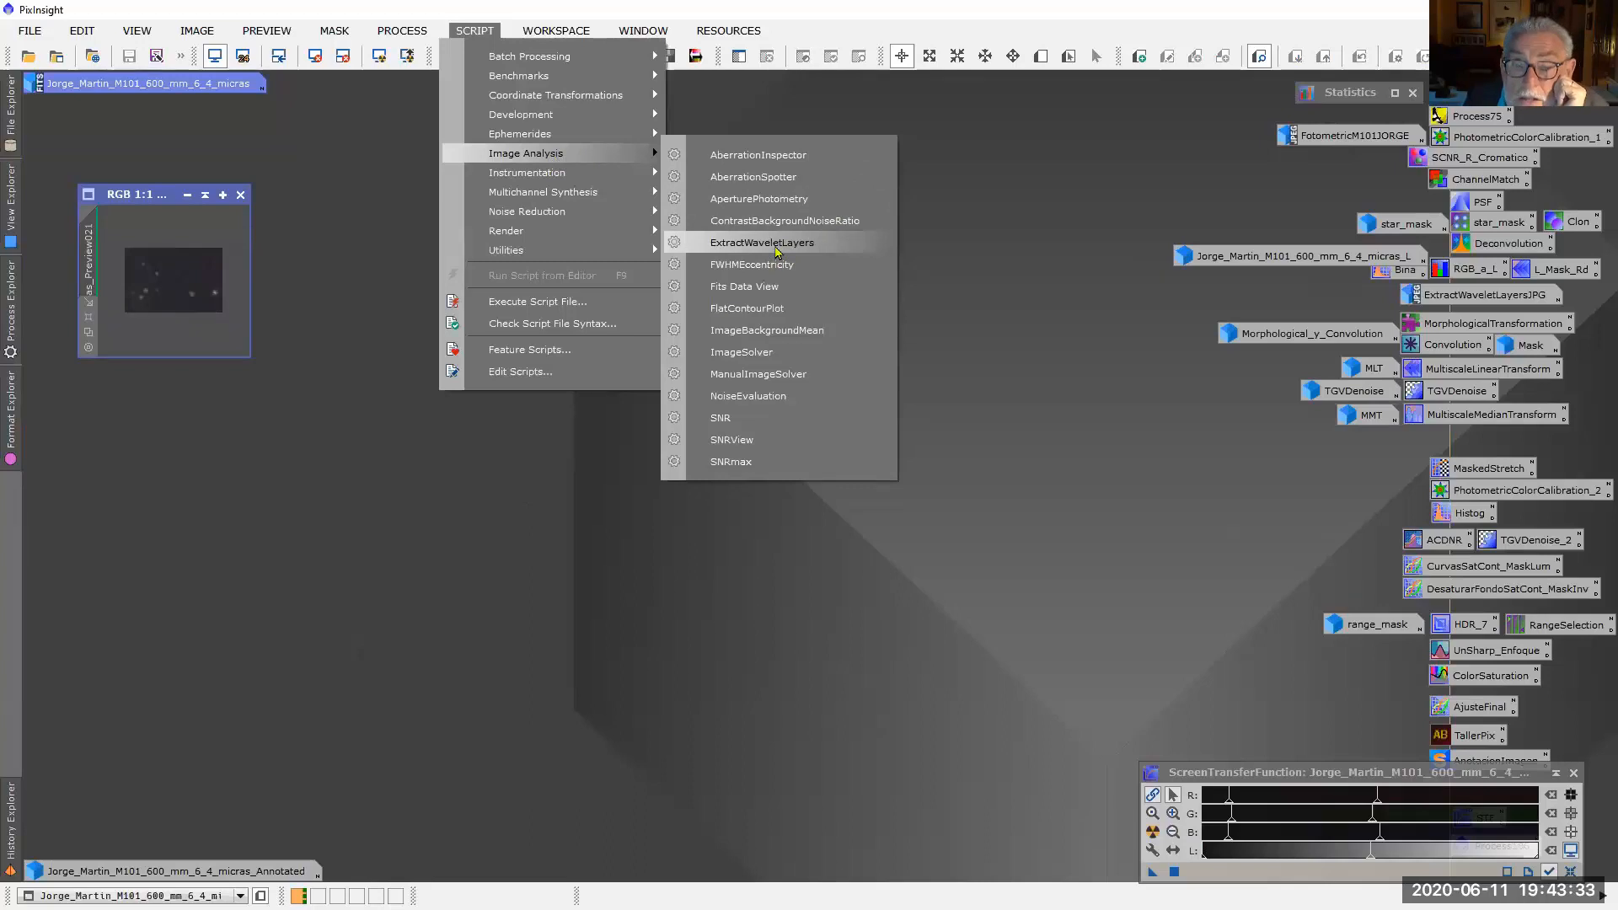
pyautogui.click(776, 247)
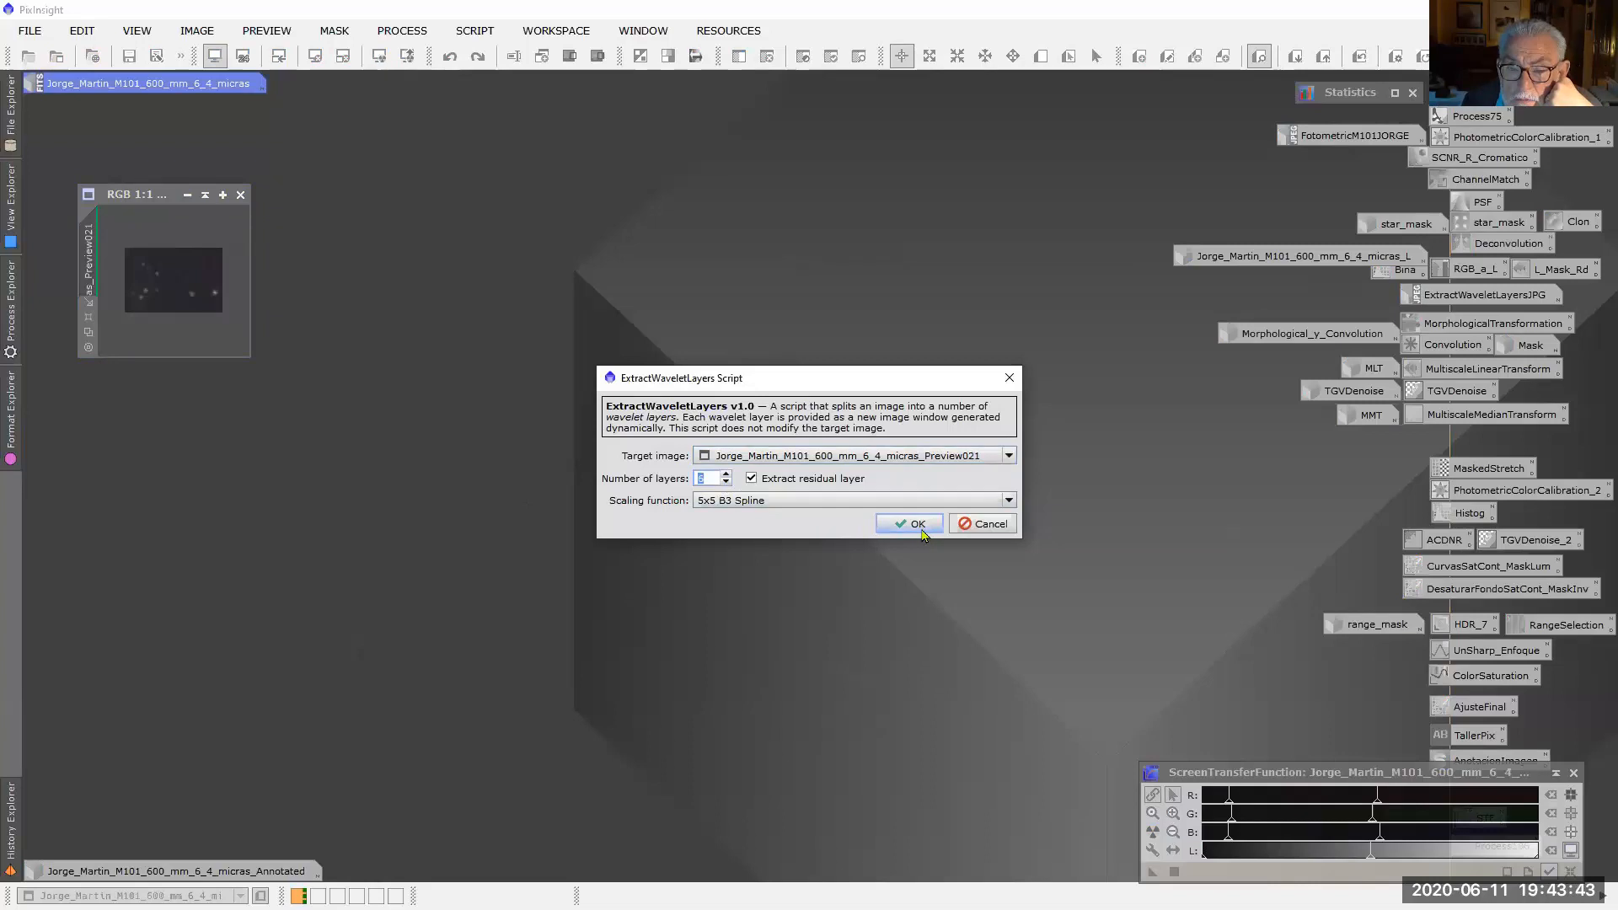
pyautogui.click(922, 534)
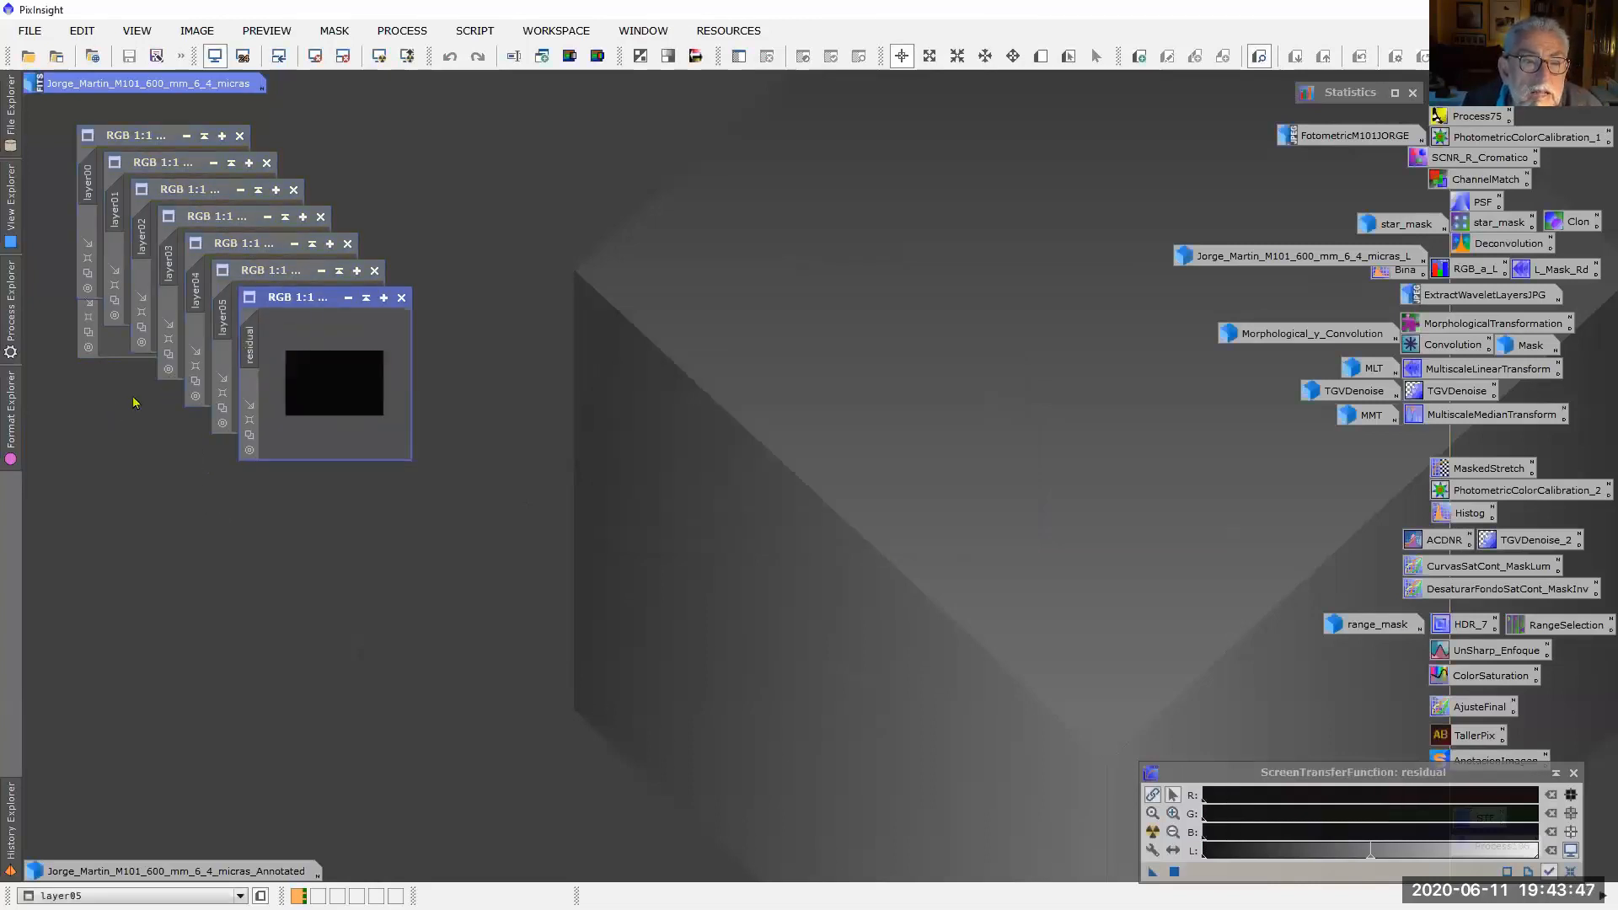
# Step: Arrange the residual and layer00–layer05 windows in two rows across the workspace
pyautogui.moveTo(295, 306); pyautogui.dragTo(843, 299)
pyautogui.moveTo(268, 270); pyautogui.dragTo(666, 289)
pyautogui.moveTo(224, 252); pyautogui.dragTo(476, 296)
pyautogui.moveTo(193, 215); pyautogui.dragTo(145, 289)
pyautogui.moveTo(173, 162); pyautogui.dragTo(372, 102)
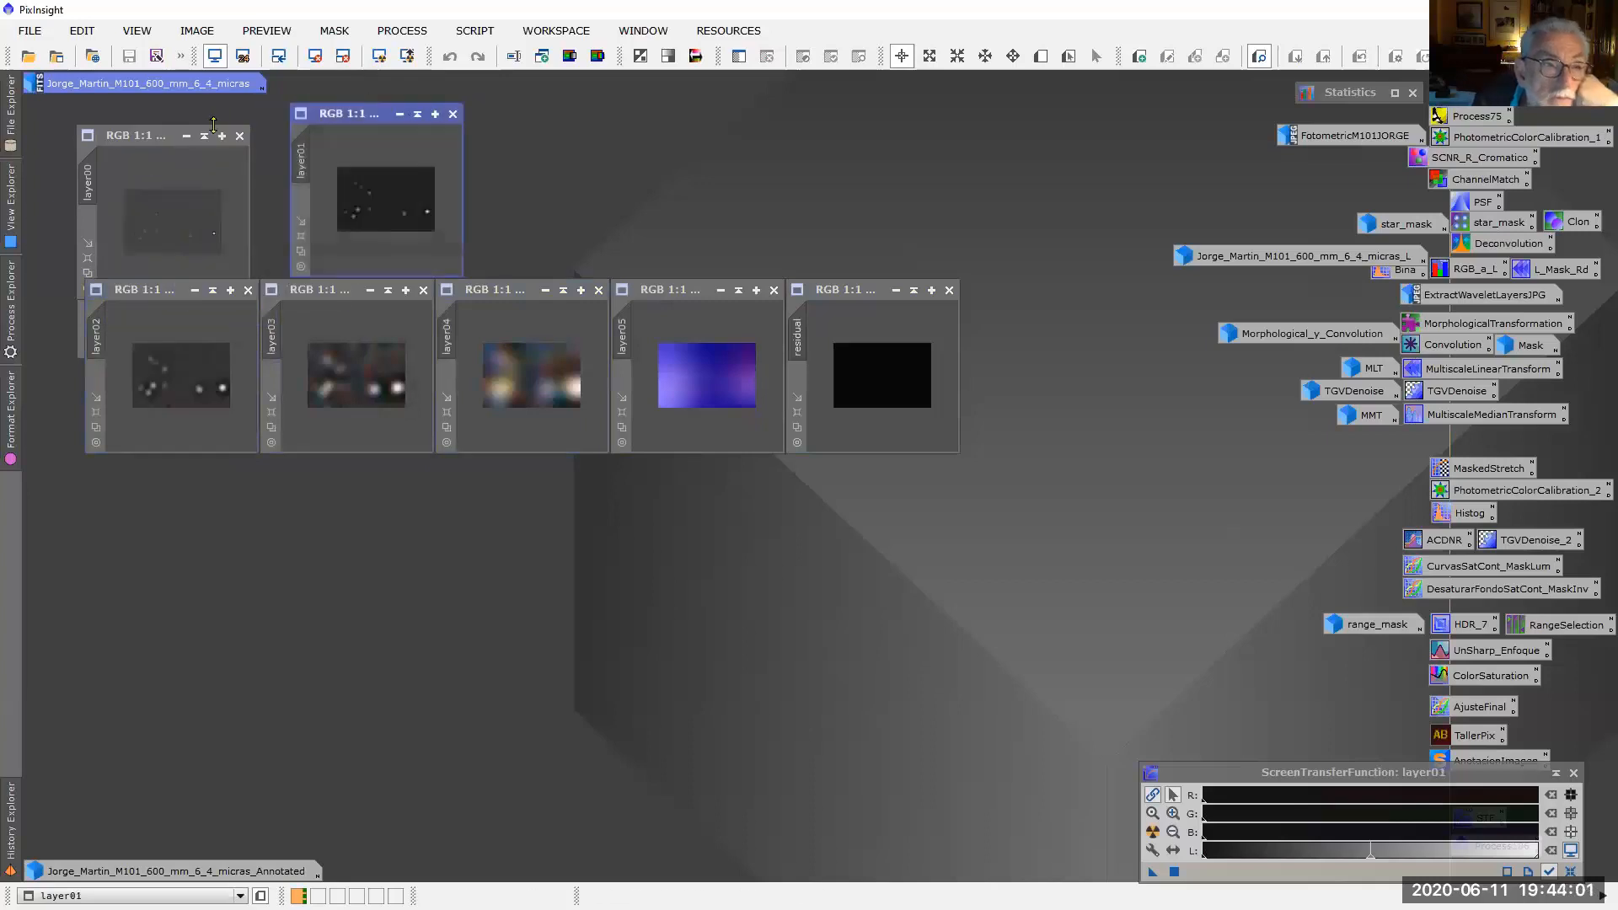
pyautogui.moveTo(158, 136); pyautogui.dragTo(167, 115)
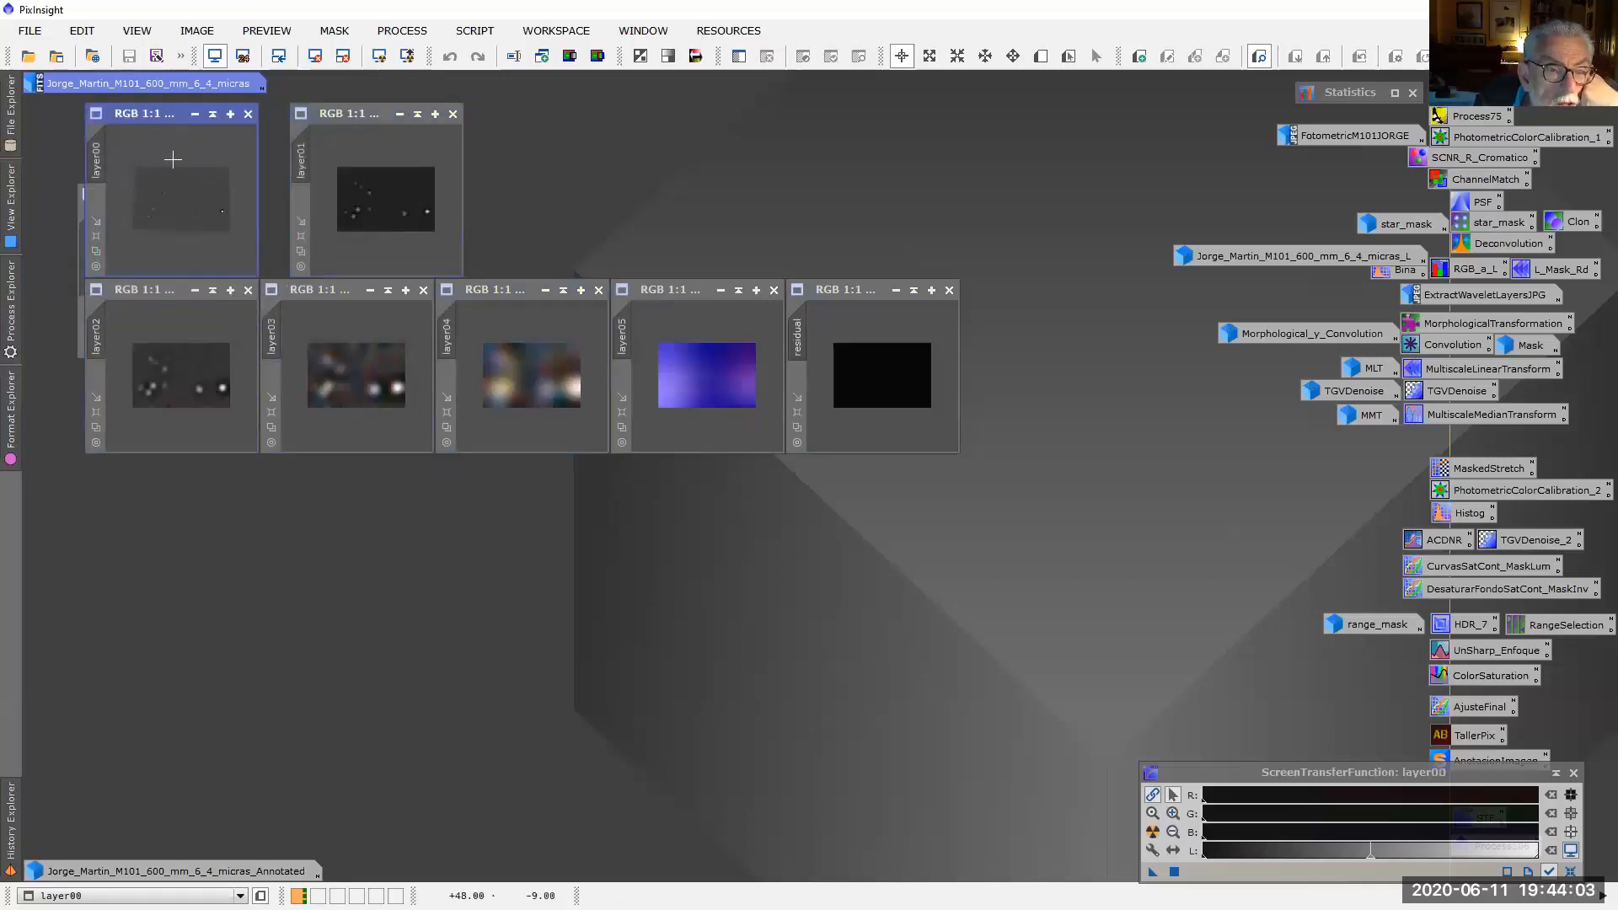
# Step: Auto-stretch layer00 through layer05 and the residual with STF AutoStretch
pyautogui.click(379, 56)
pyautogui.click(379, 56)
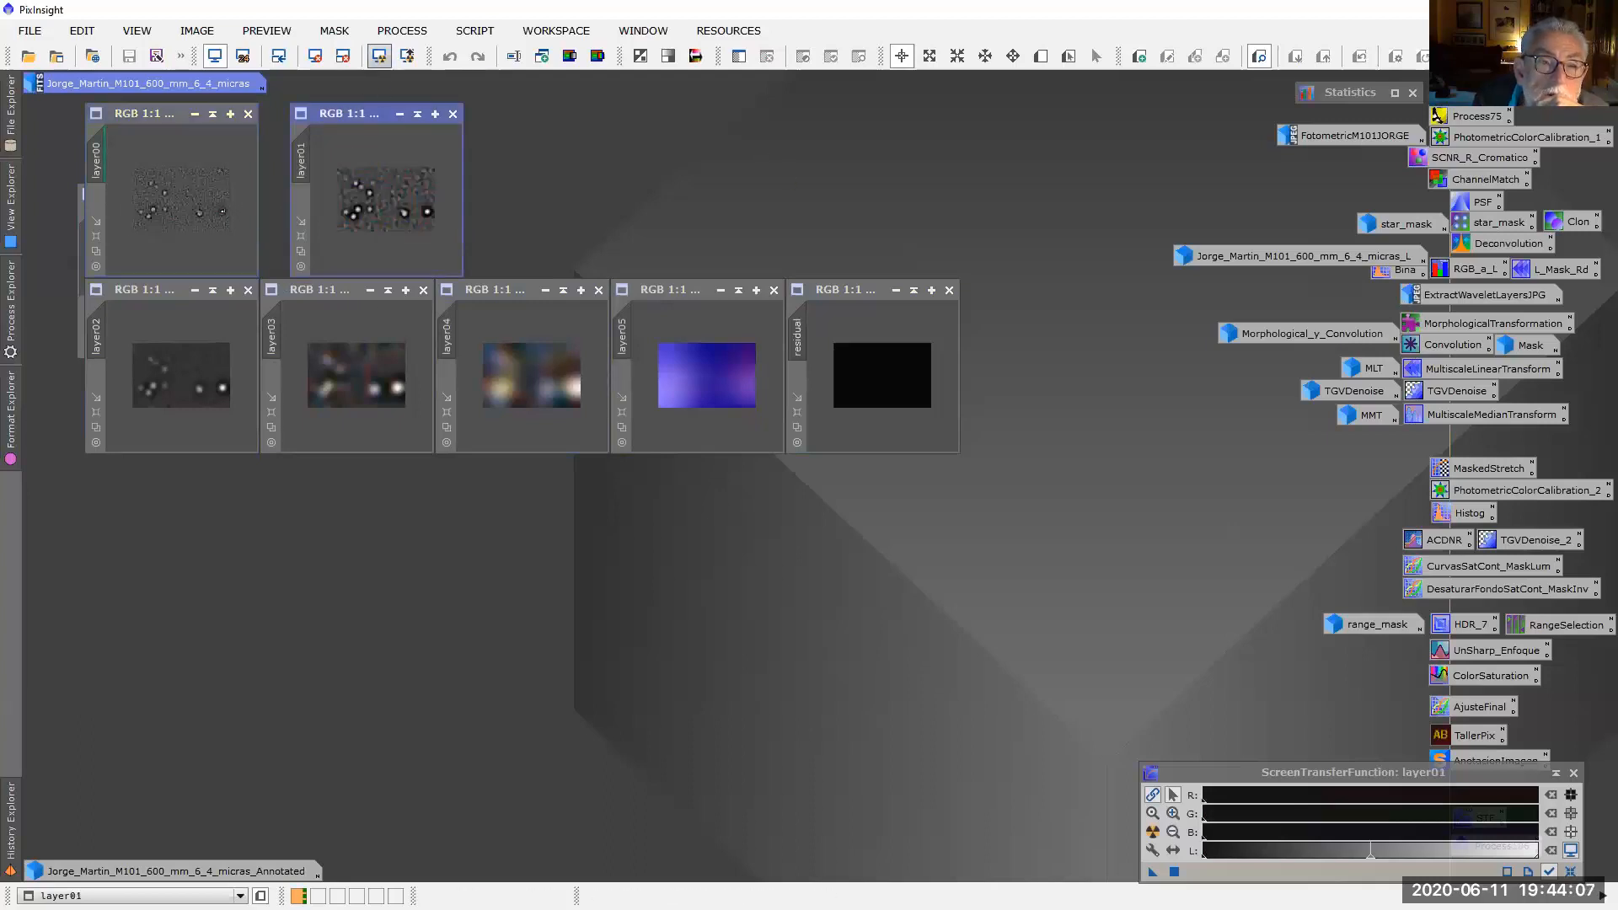
pyautogui.hotkey('ctrl', 'Tab')
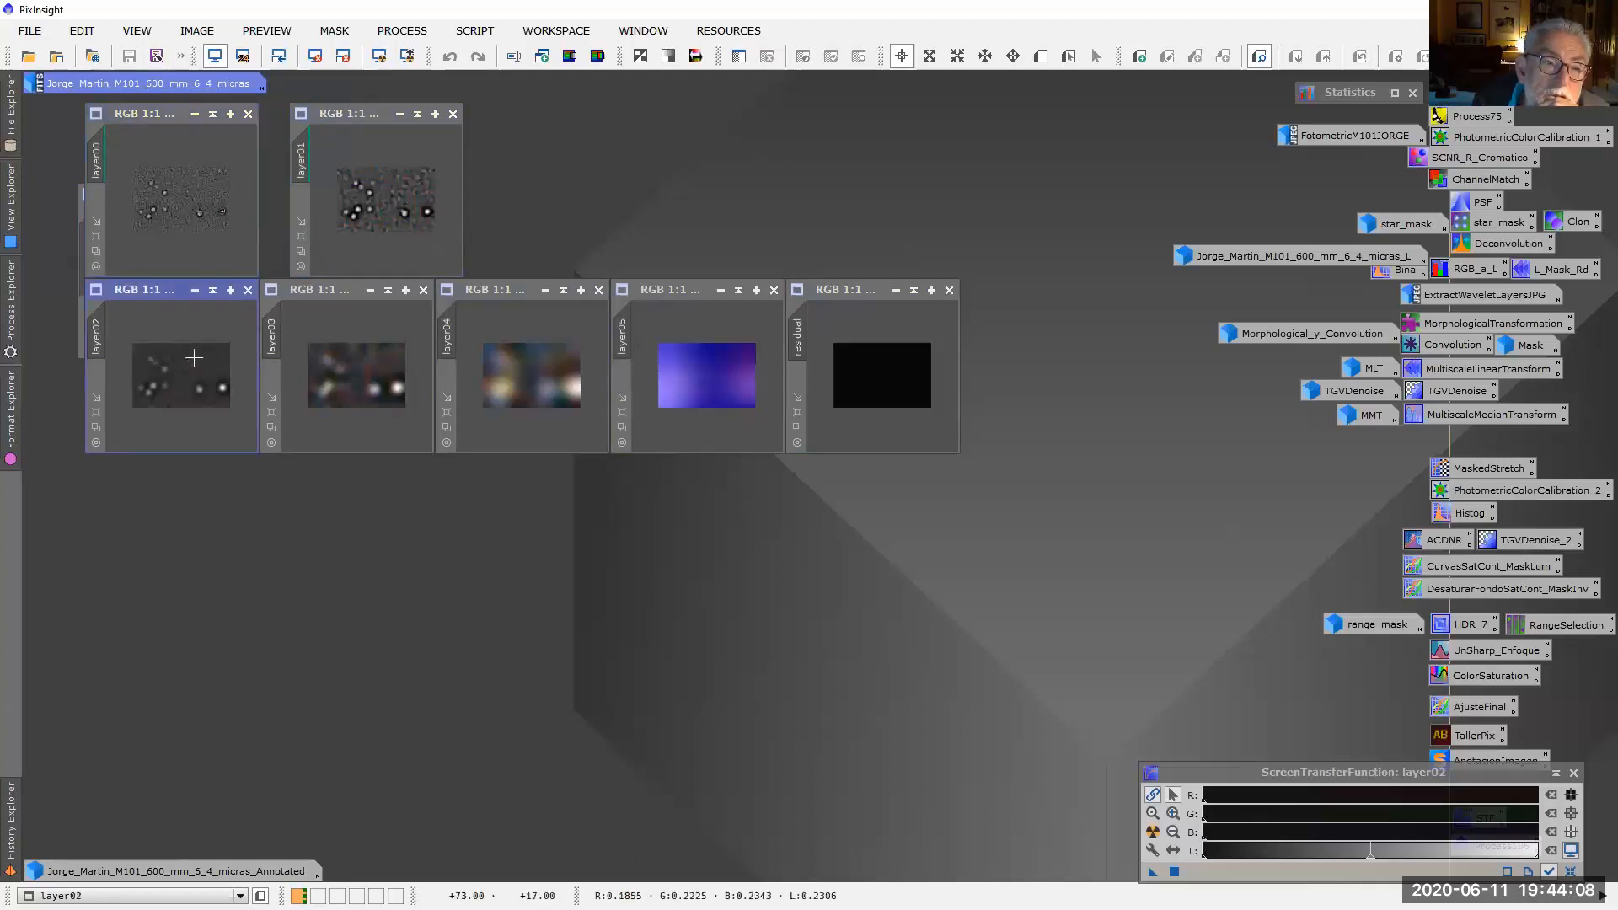
pyautogui.click(379, 55)
pyautogui.hotkey('ctrl', 'Tab')
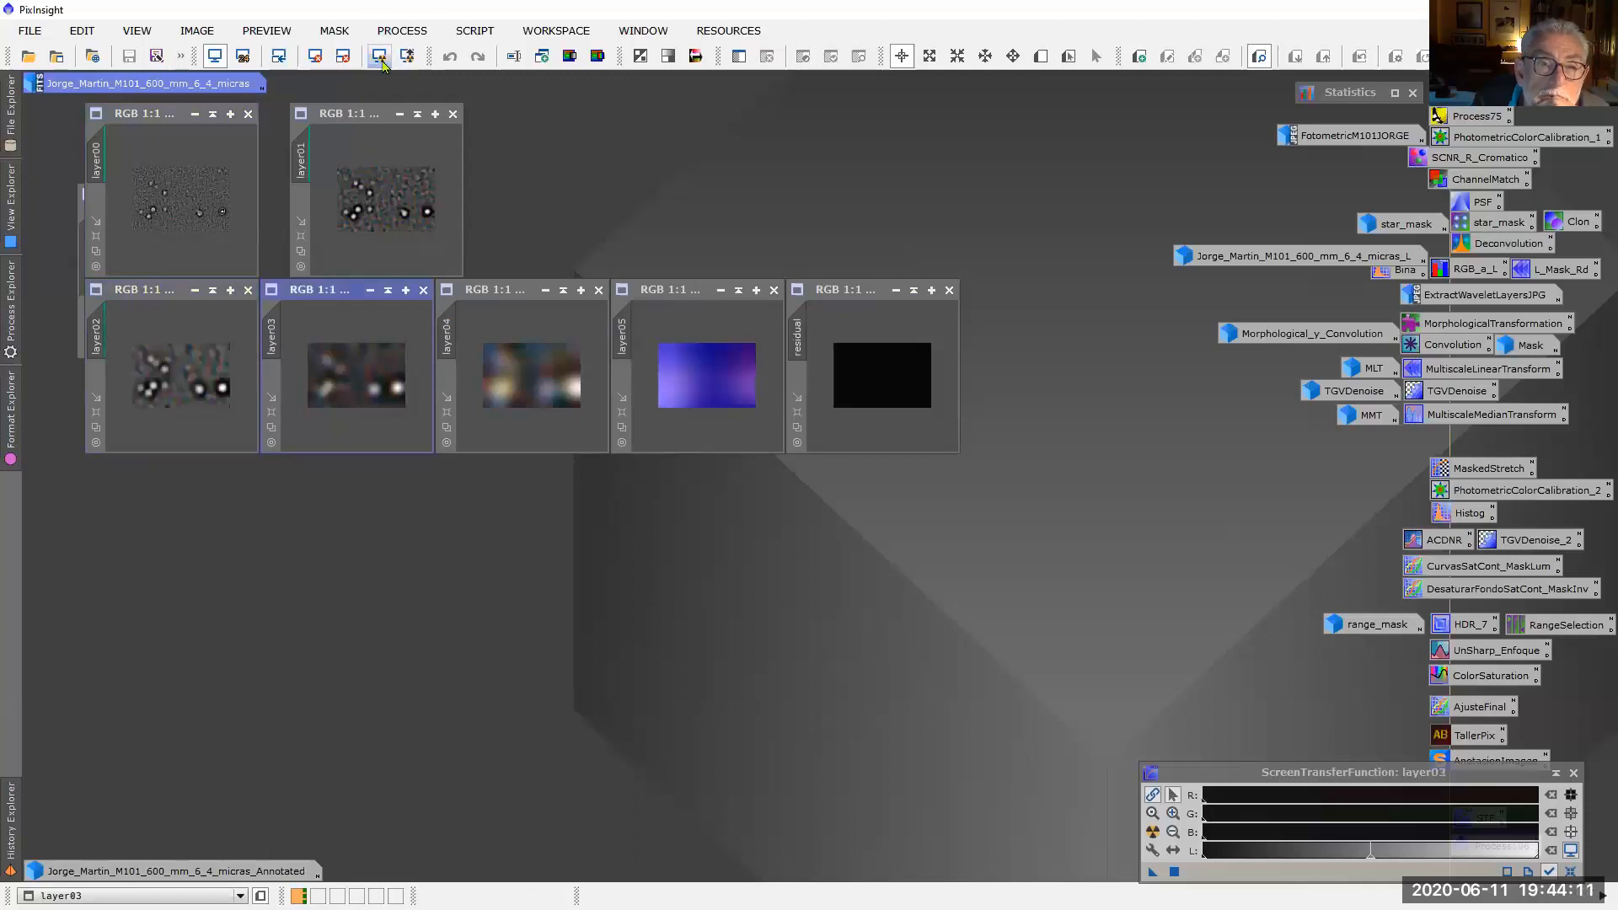
pyautogui.click(379, 56)
pyautogui.hotkey('ctrl', 'Tab')
pyautogui.click(379, 55)
pyautogui.hotkey('ctrl', 'Tab')
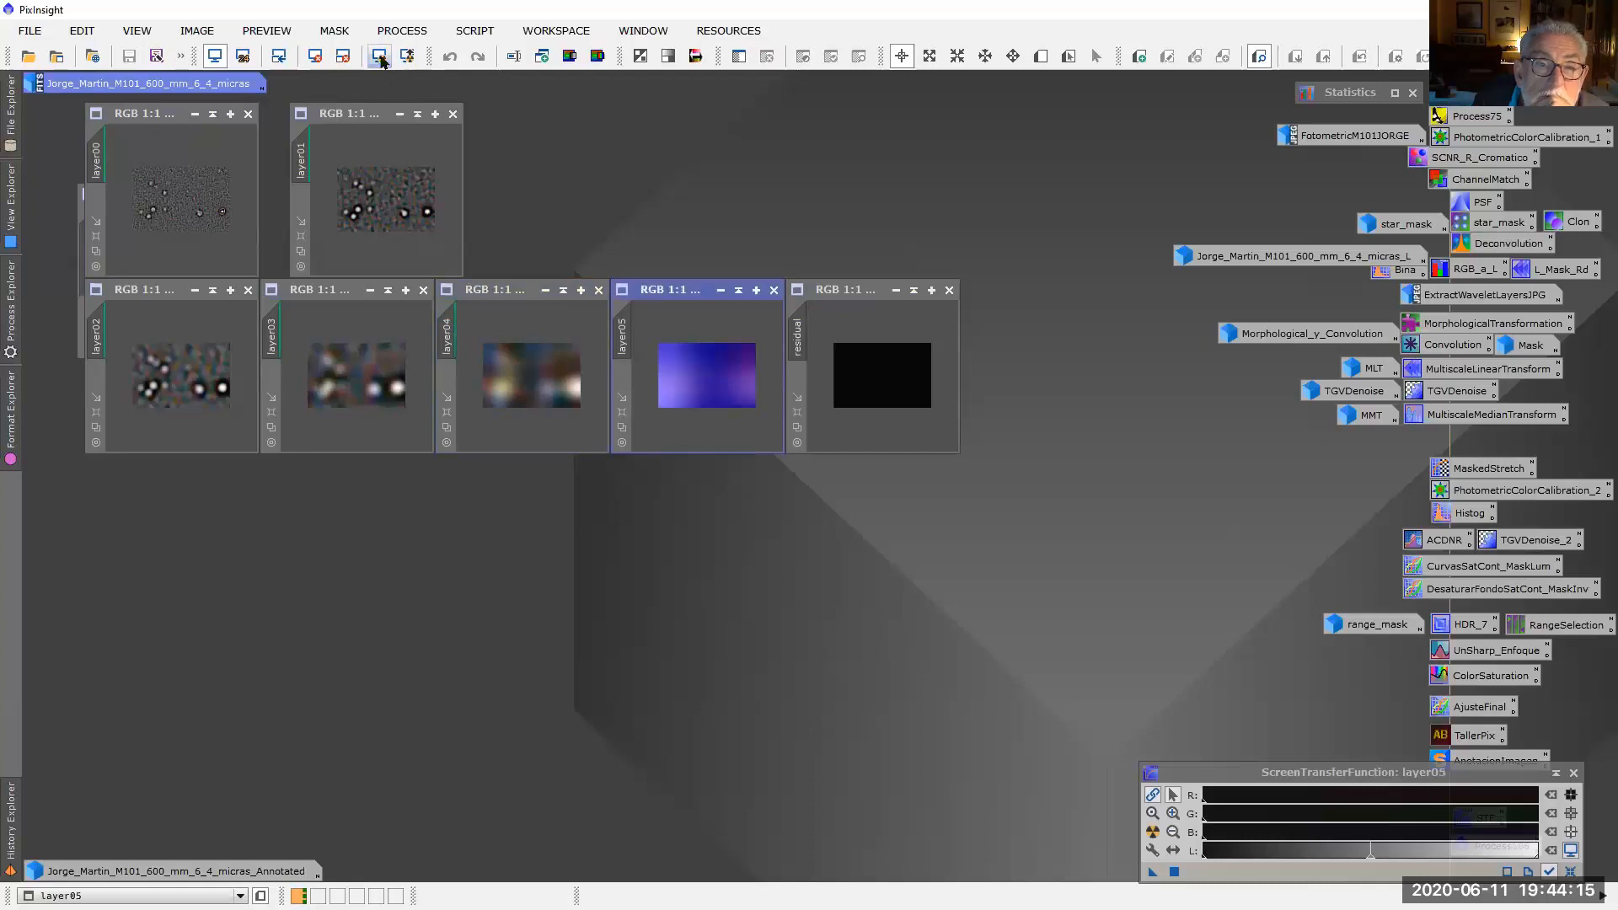
pyautogui.click(379, 56)
pyautogui.click(903, 405)
pyautogui.click(379, 55)
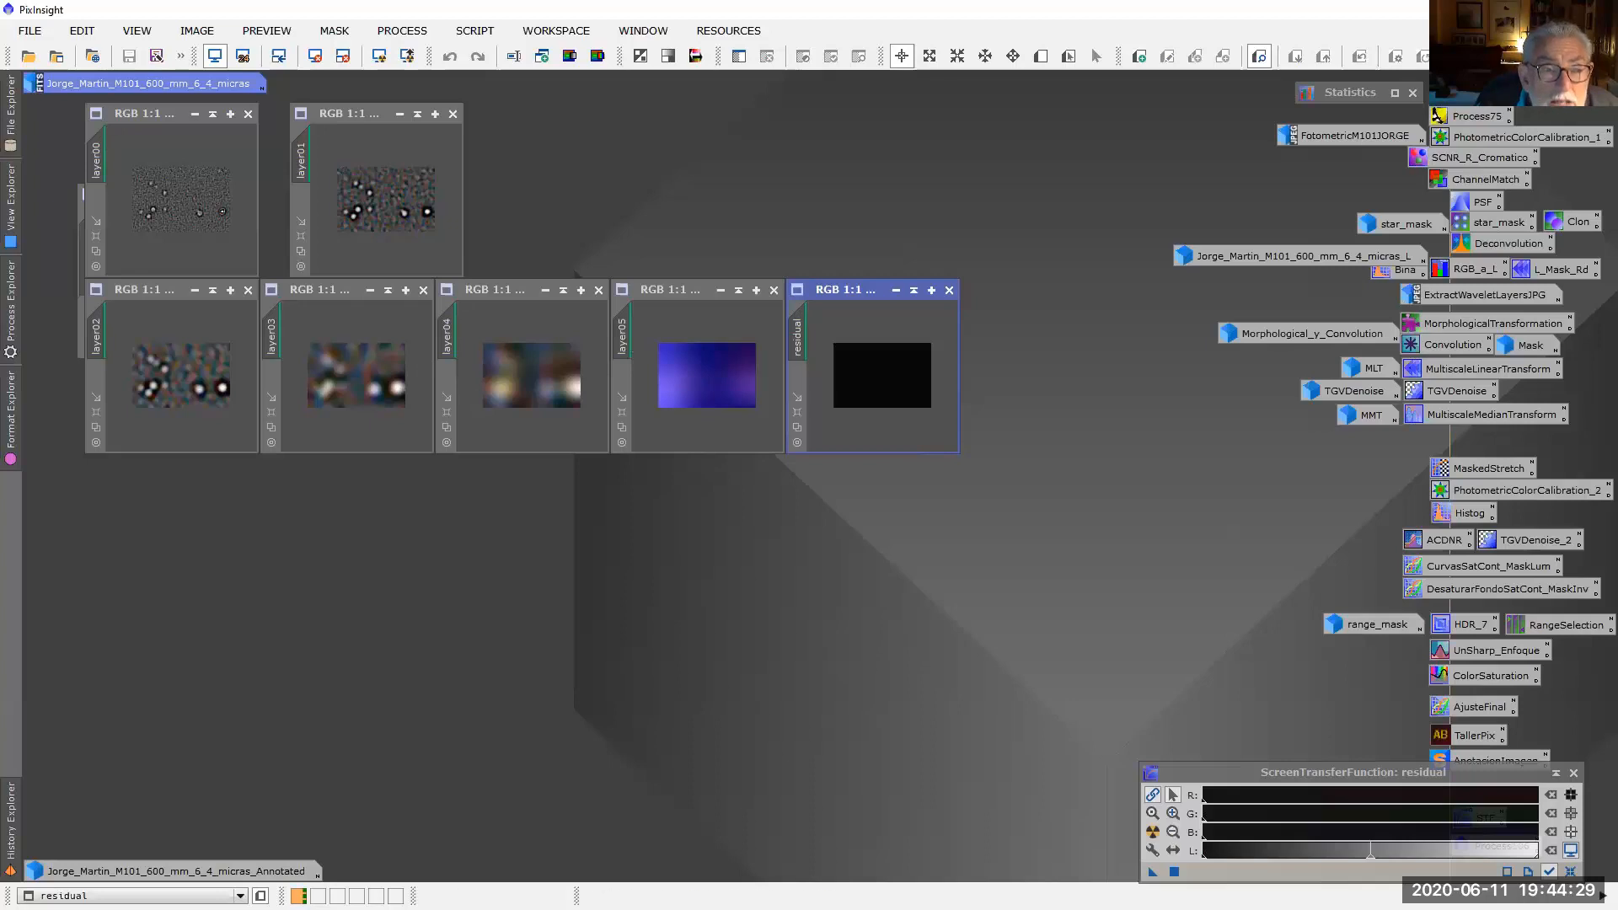
# Step: Zoom layer00 through layer04 to 4:1–6:1 to compare noise and star structure
pyautogui.scroll(5, 155, 199)
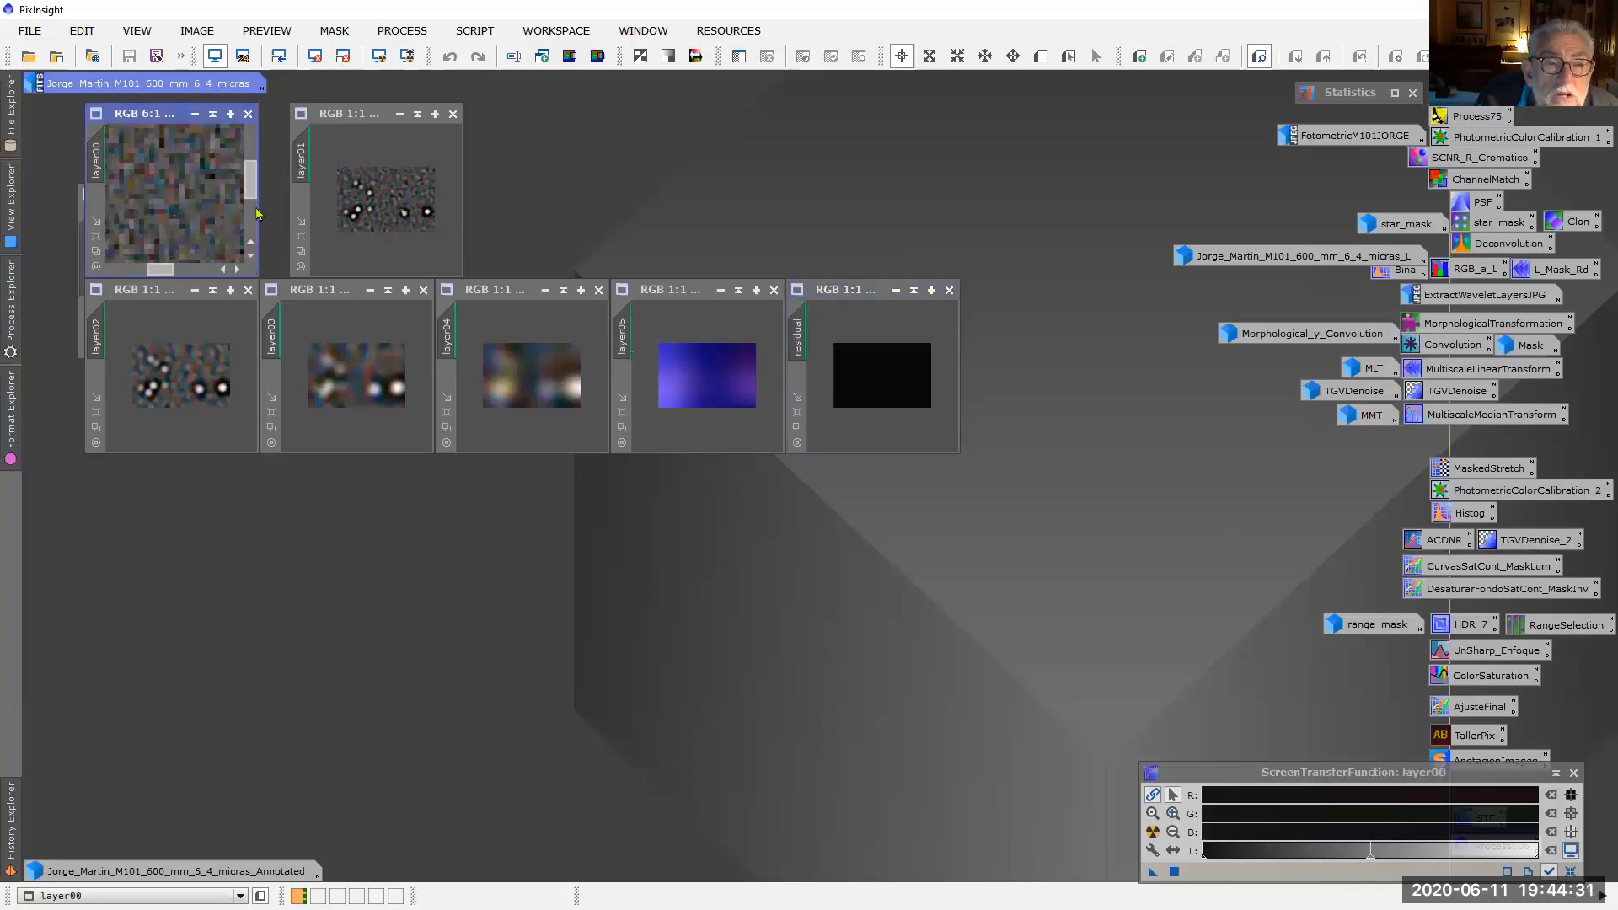
pyautogui.scroll(5, 339, 184)
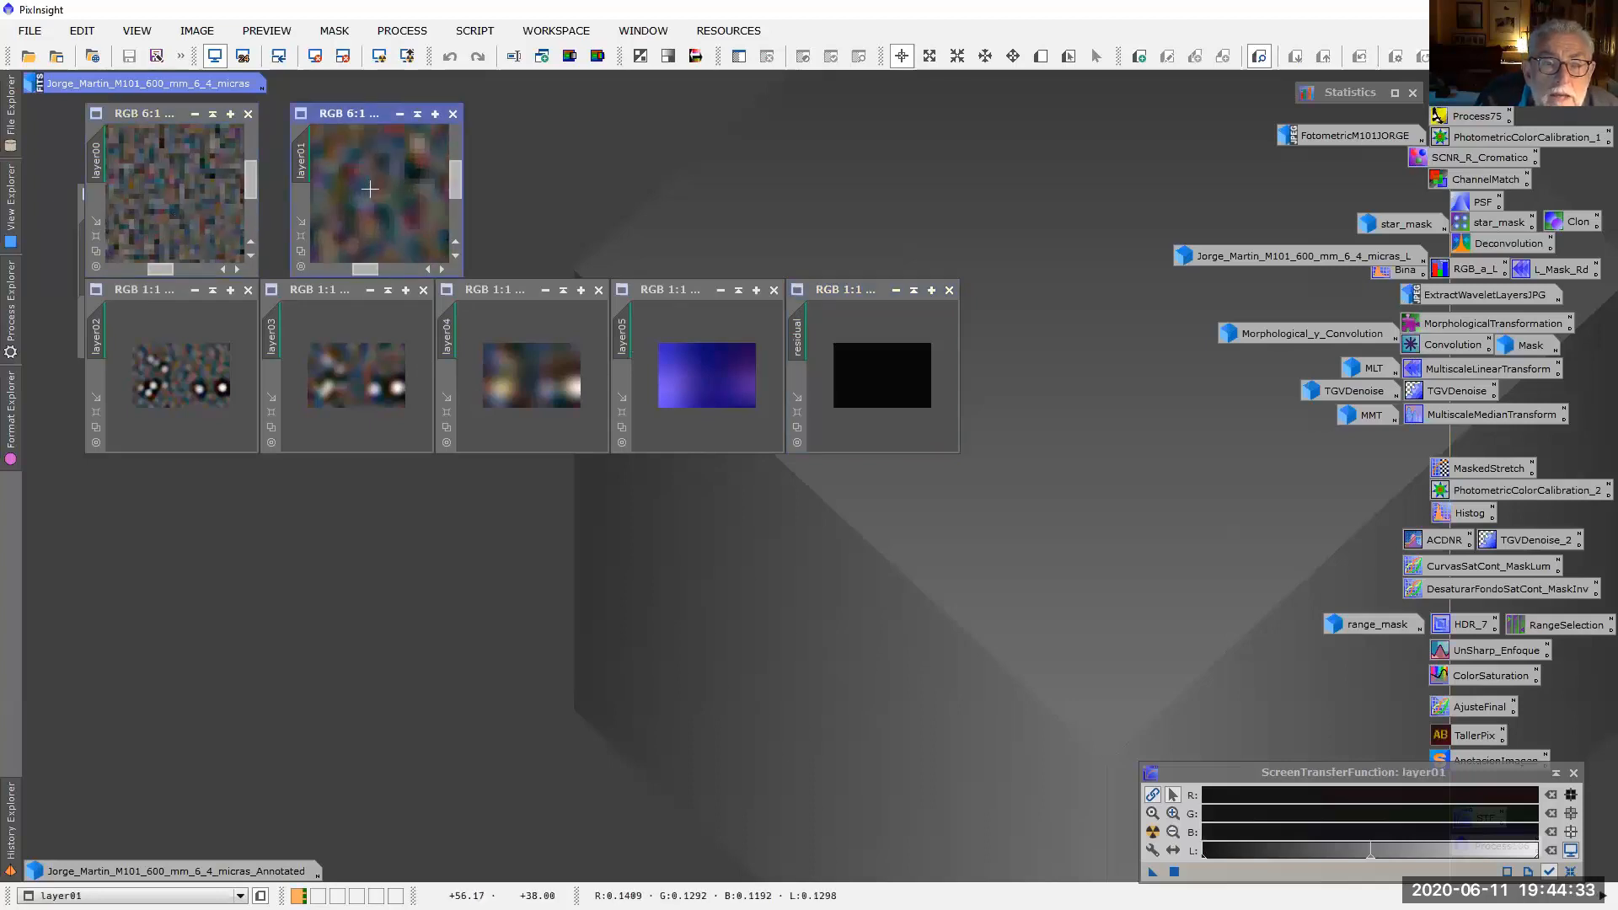
pyautogui.scroll(4, 139, 352)
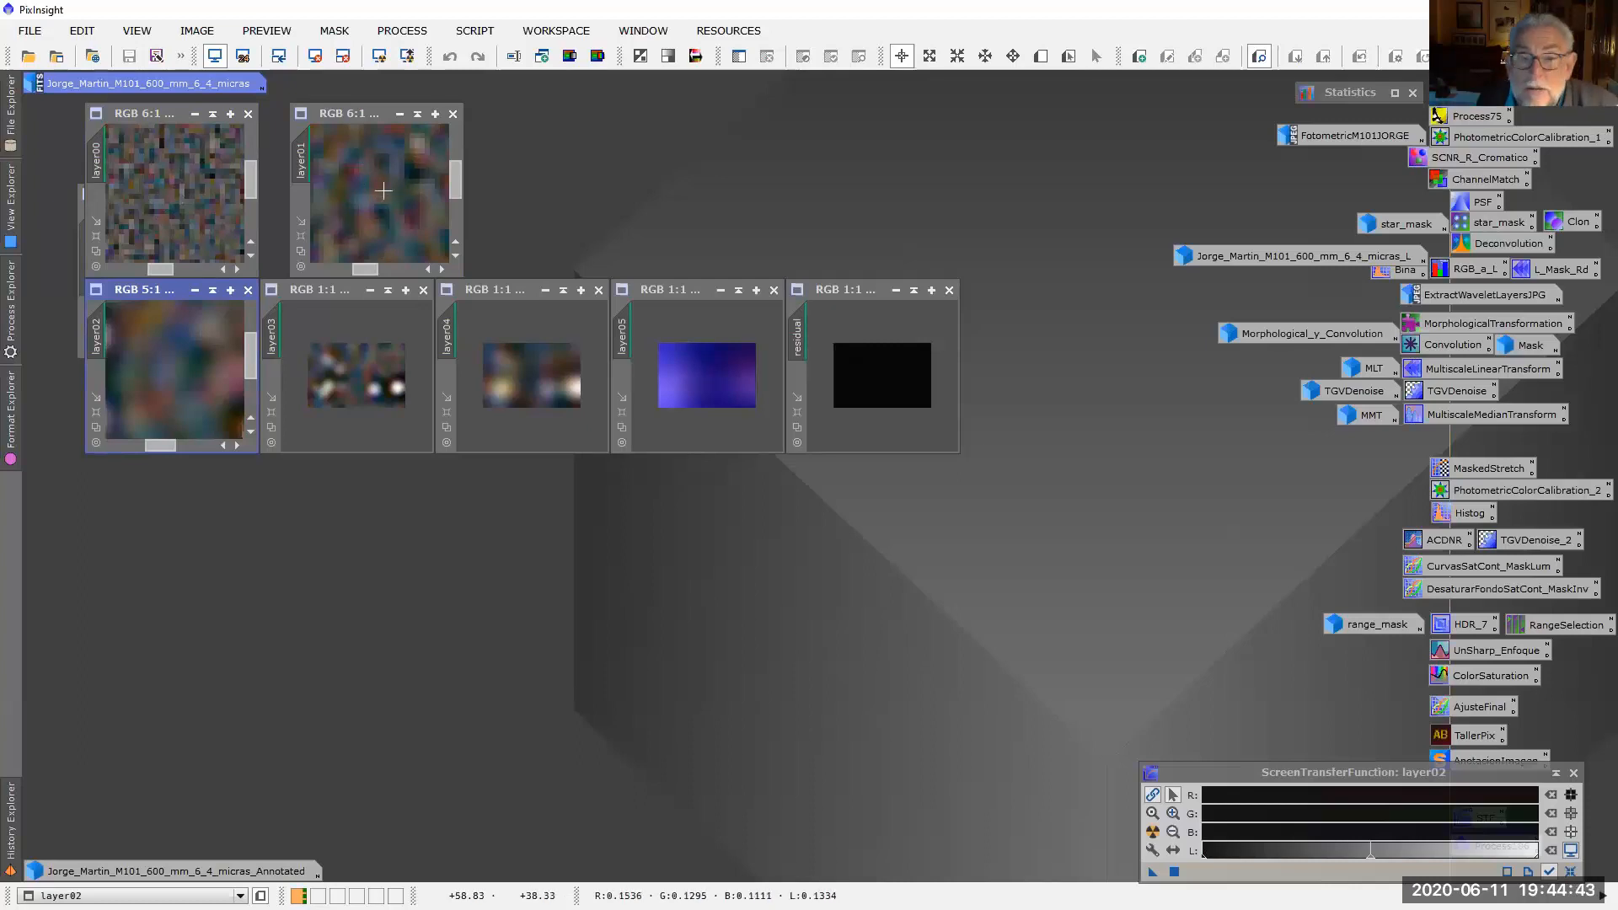
pyautogui.click(352, 393)
pyautogui.scroll(1, 351, 393)
pyautogui.scroll(1, 351, 394)
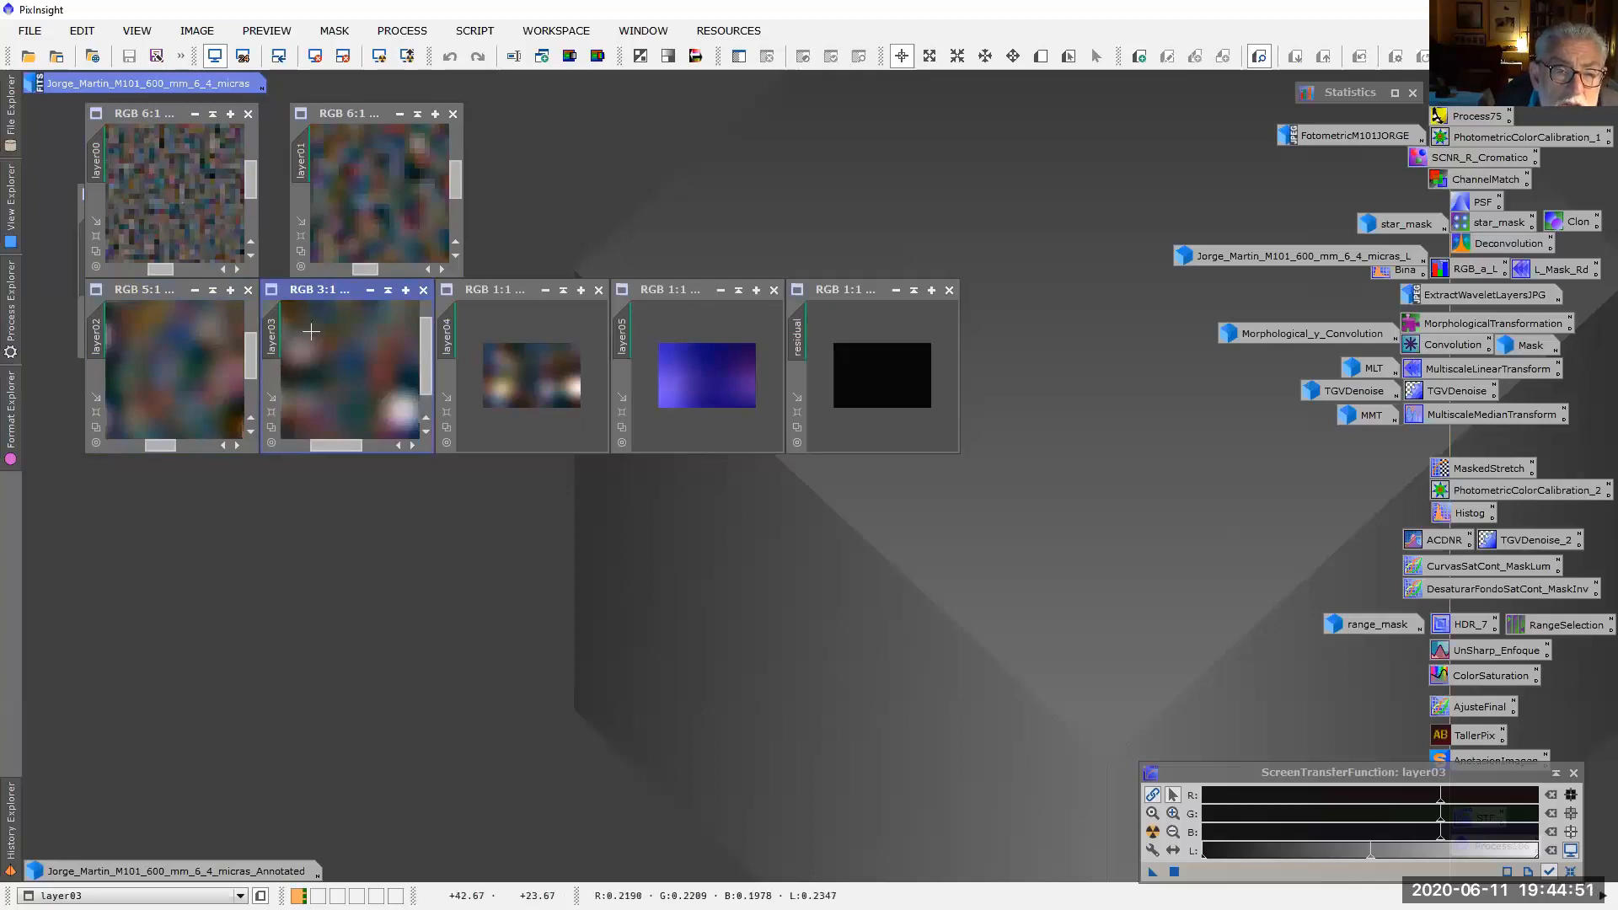
pyautogui.scroll(1, 361, 369)
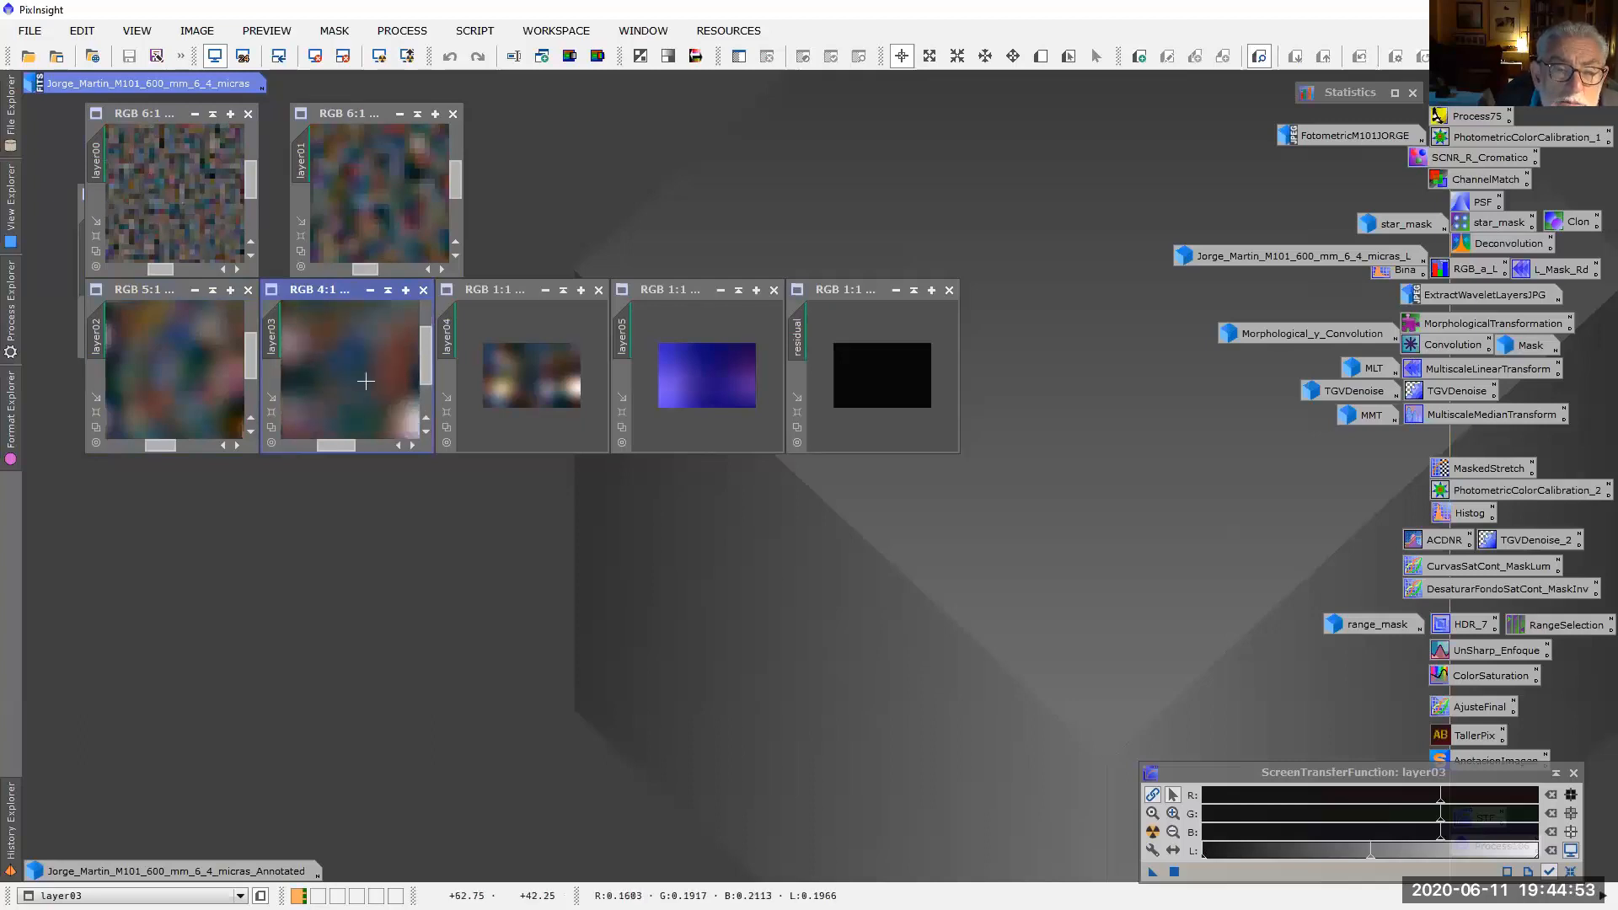
pyautogui.scroll(3, 562, 397)
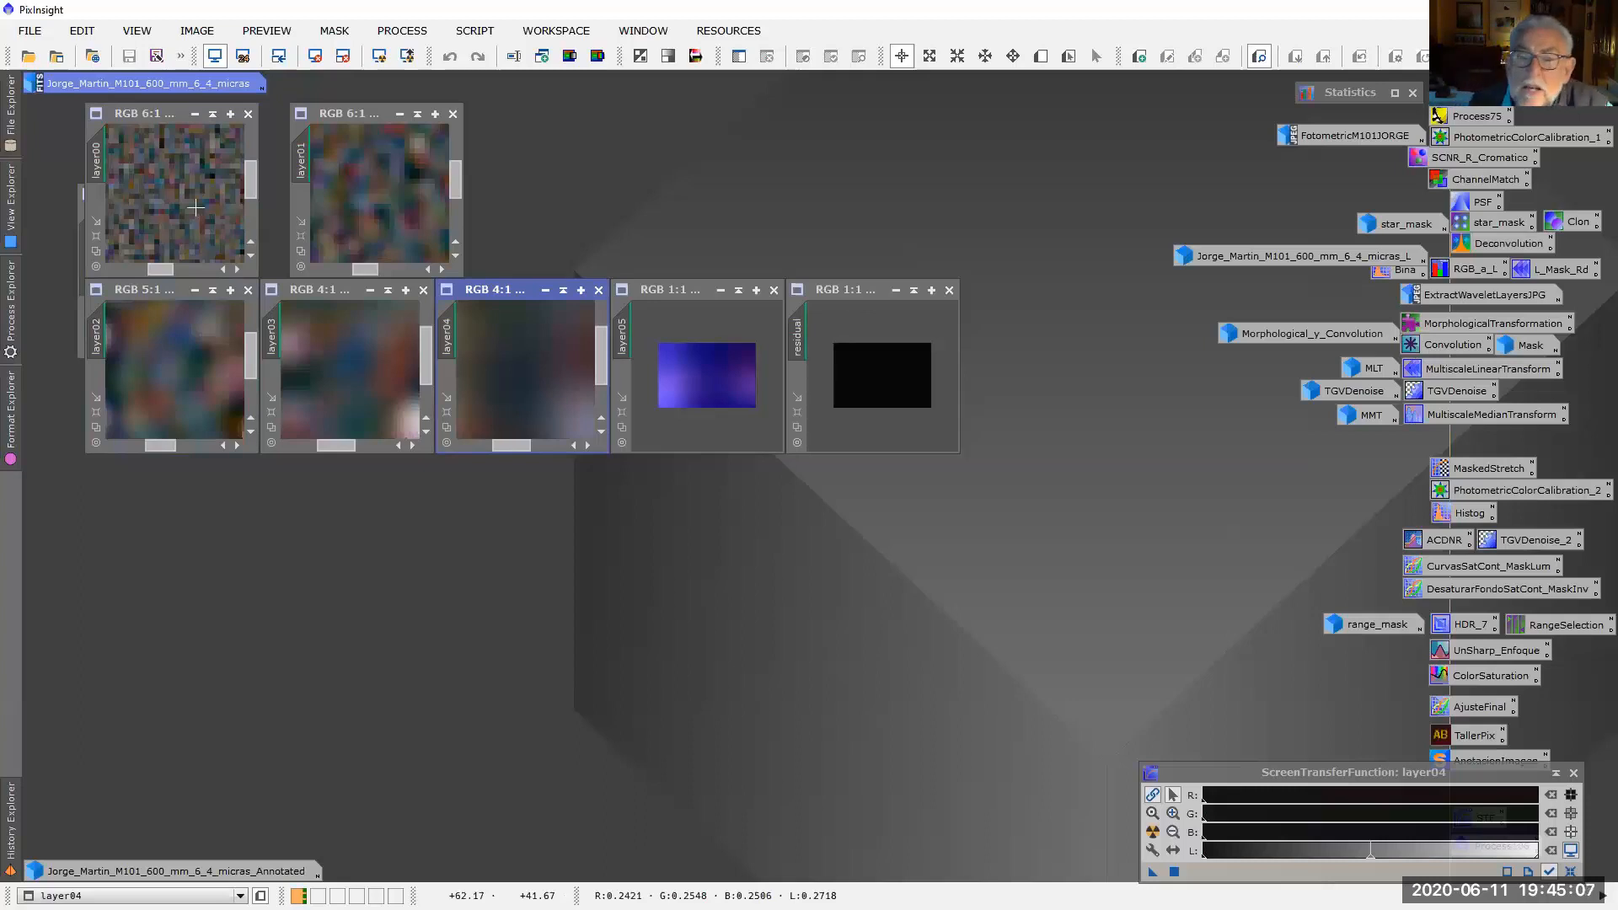
# Step: Close the residual, layer00–layer05 and Preview021 image windows
pyautogui.click(948, 290)
pyautogui.click(773, 290)
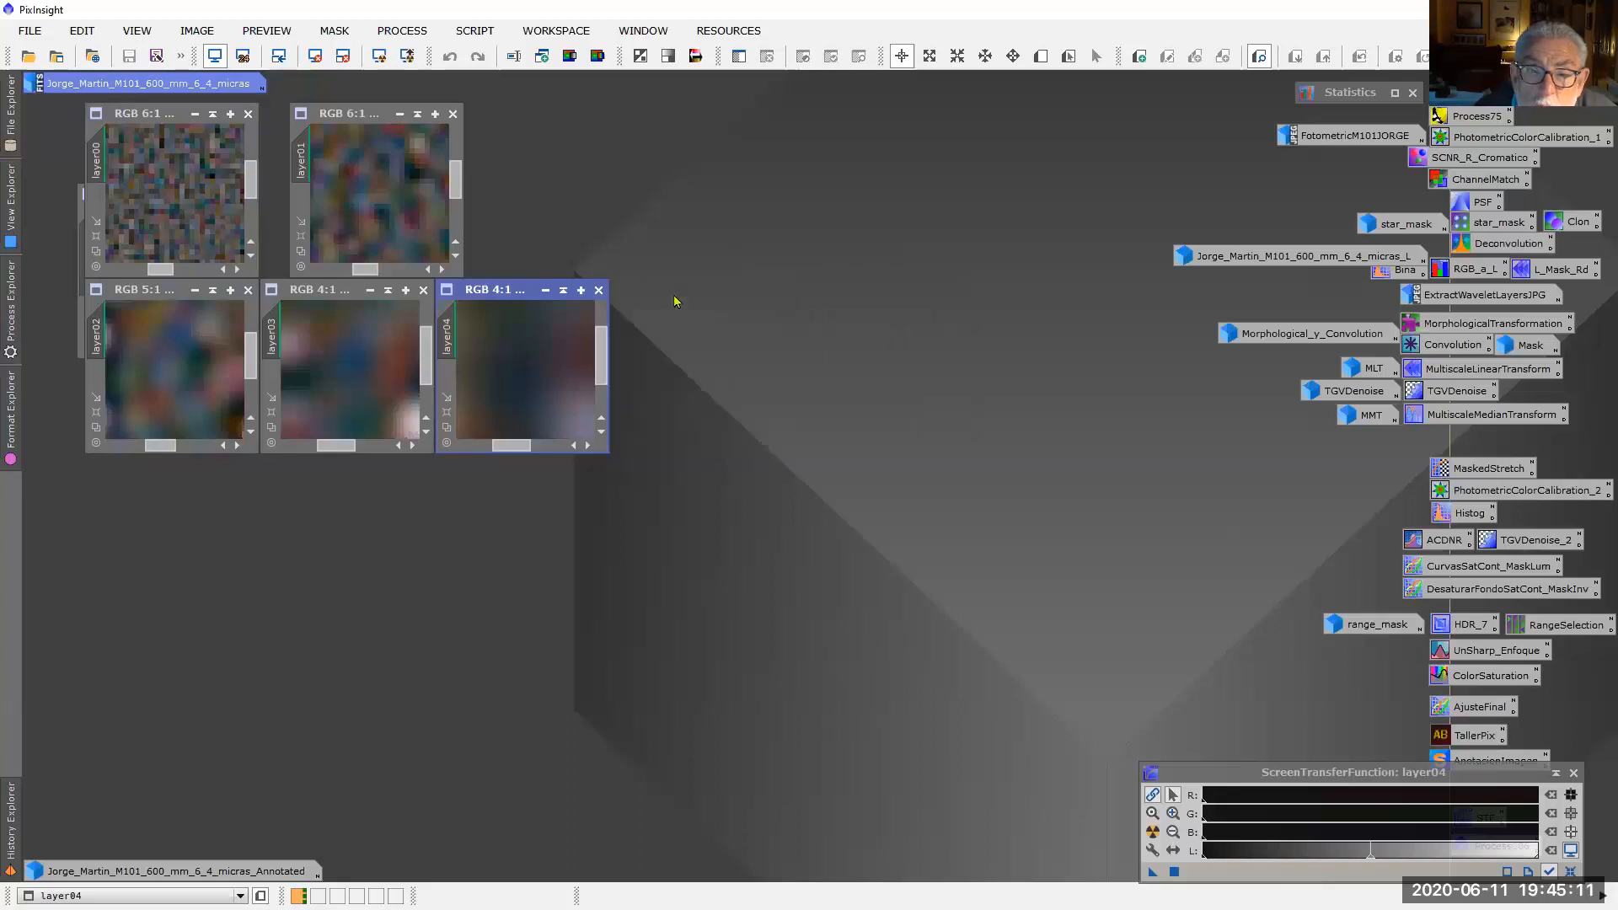
pyautogui.click(599, 290)
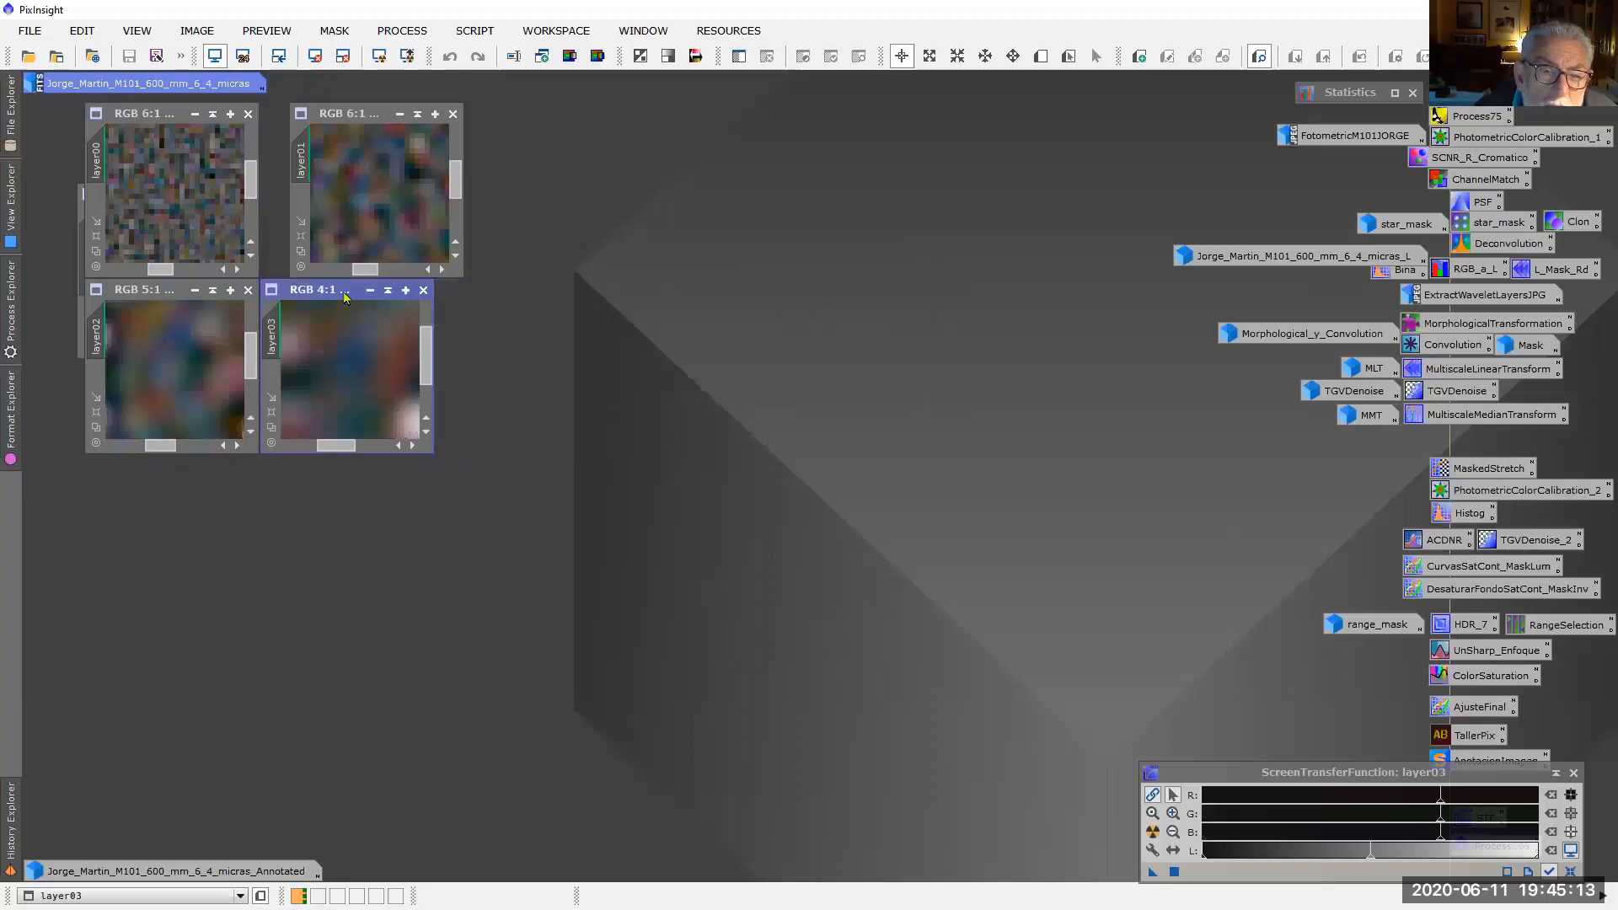
pyautogui.click(423, 290)
pyautogui.click(248, 290)
pyautogui.click(248, 113)
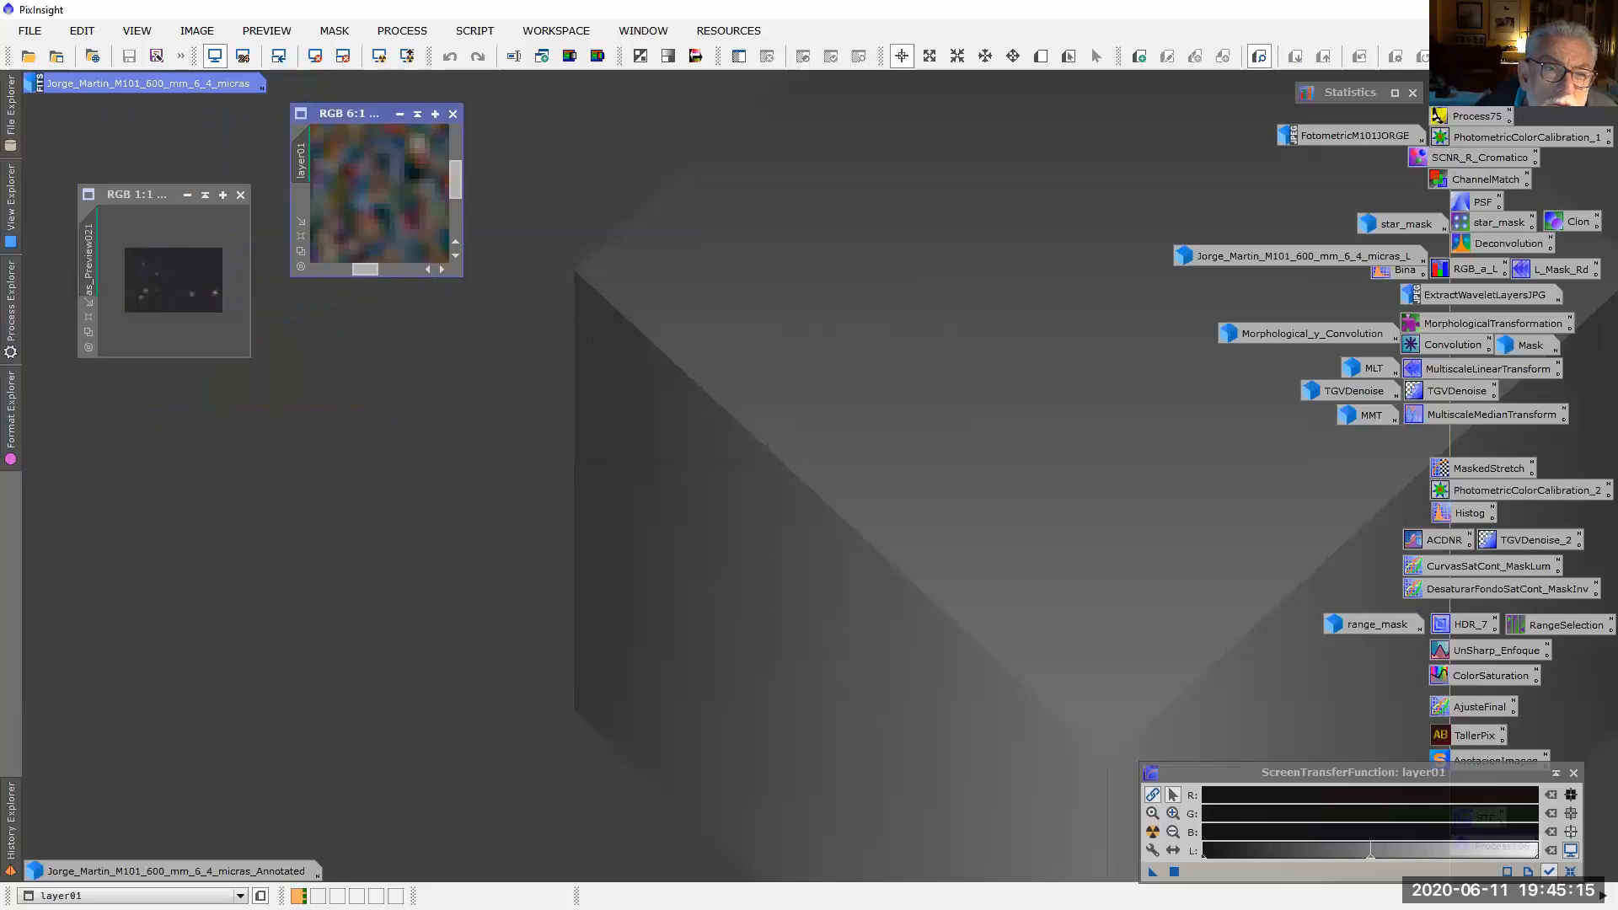
pyautogui.click(454, 114)
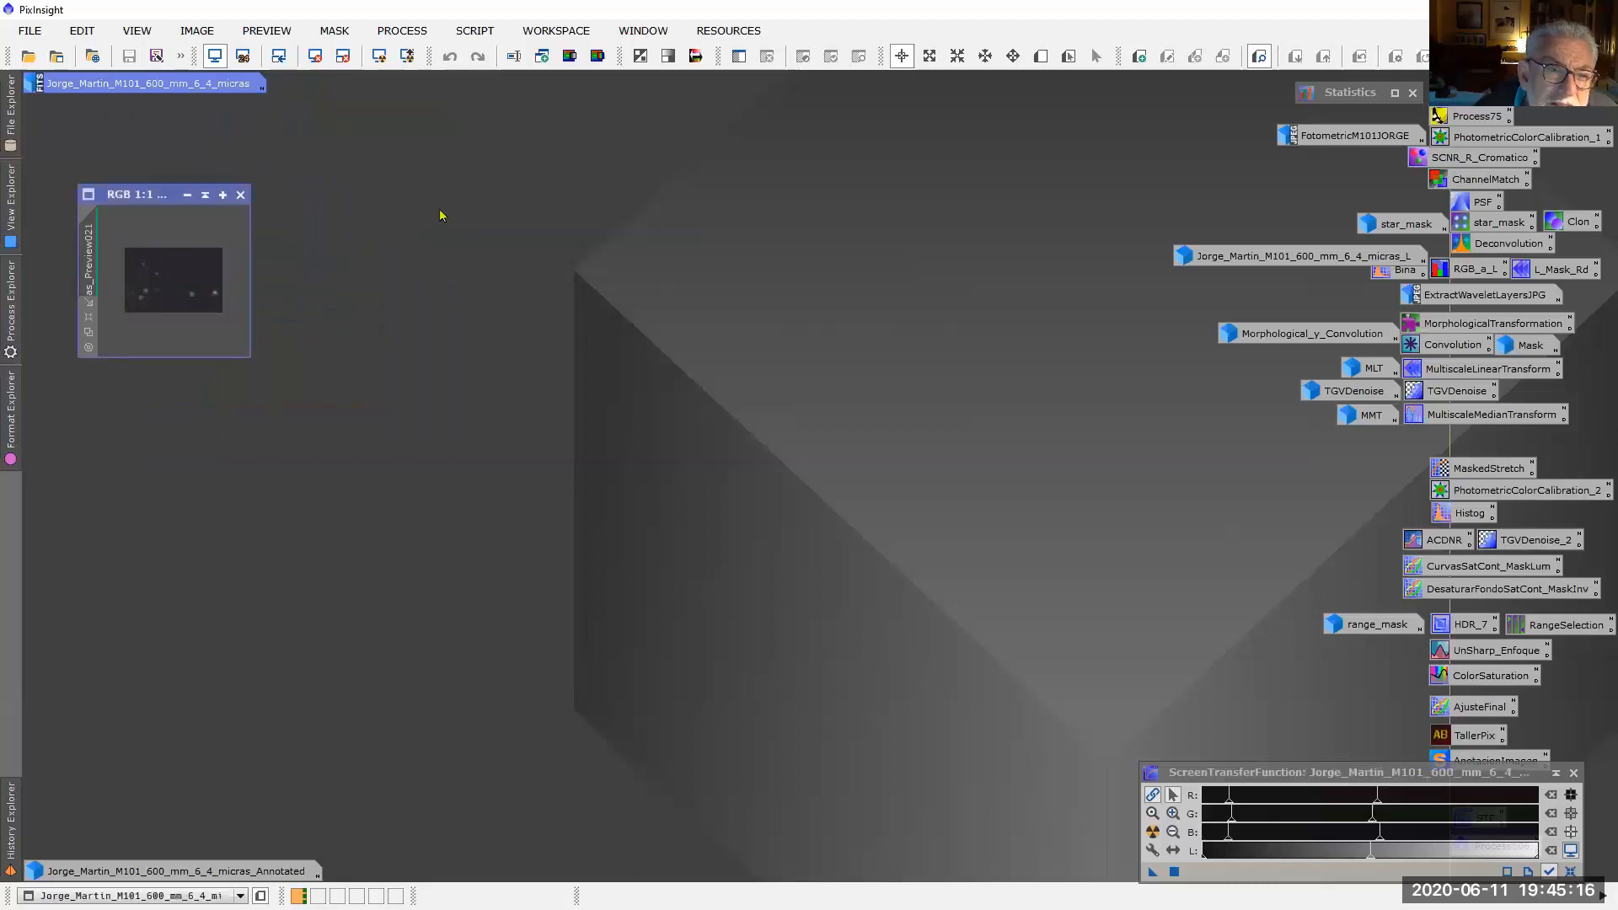
pyautogui.click(241, 194)
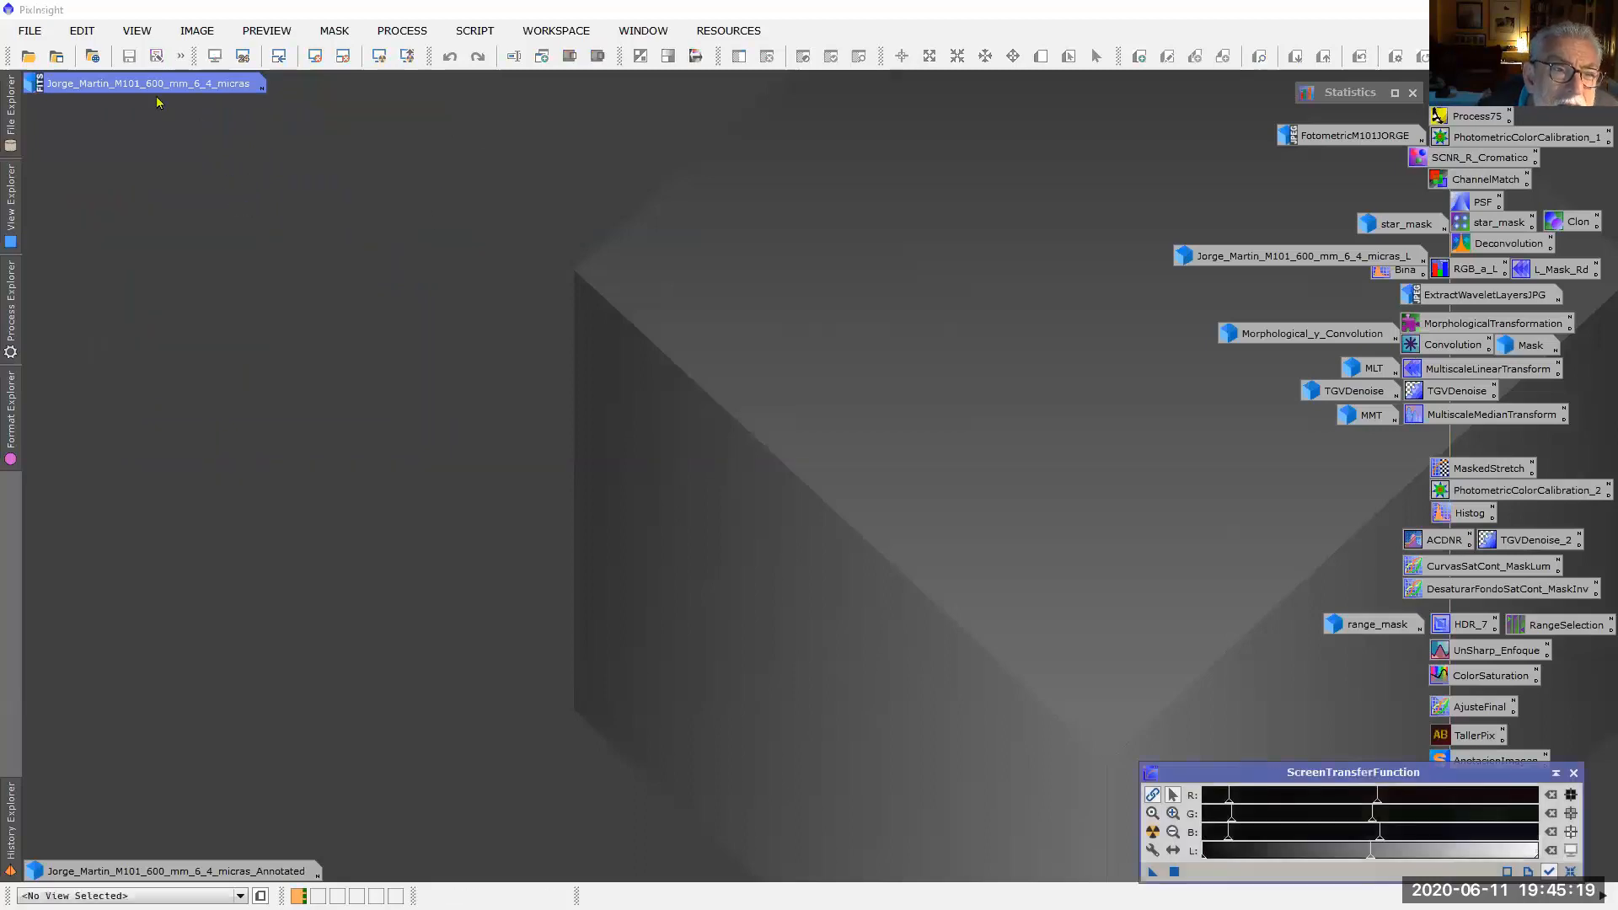
# Step: Restore the iconized M101 image and show its Preview02 view with the window fitted
pyautogui.doubleClick(158, 85)
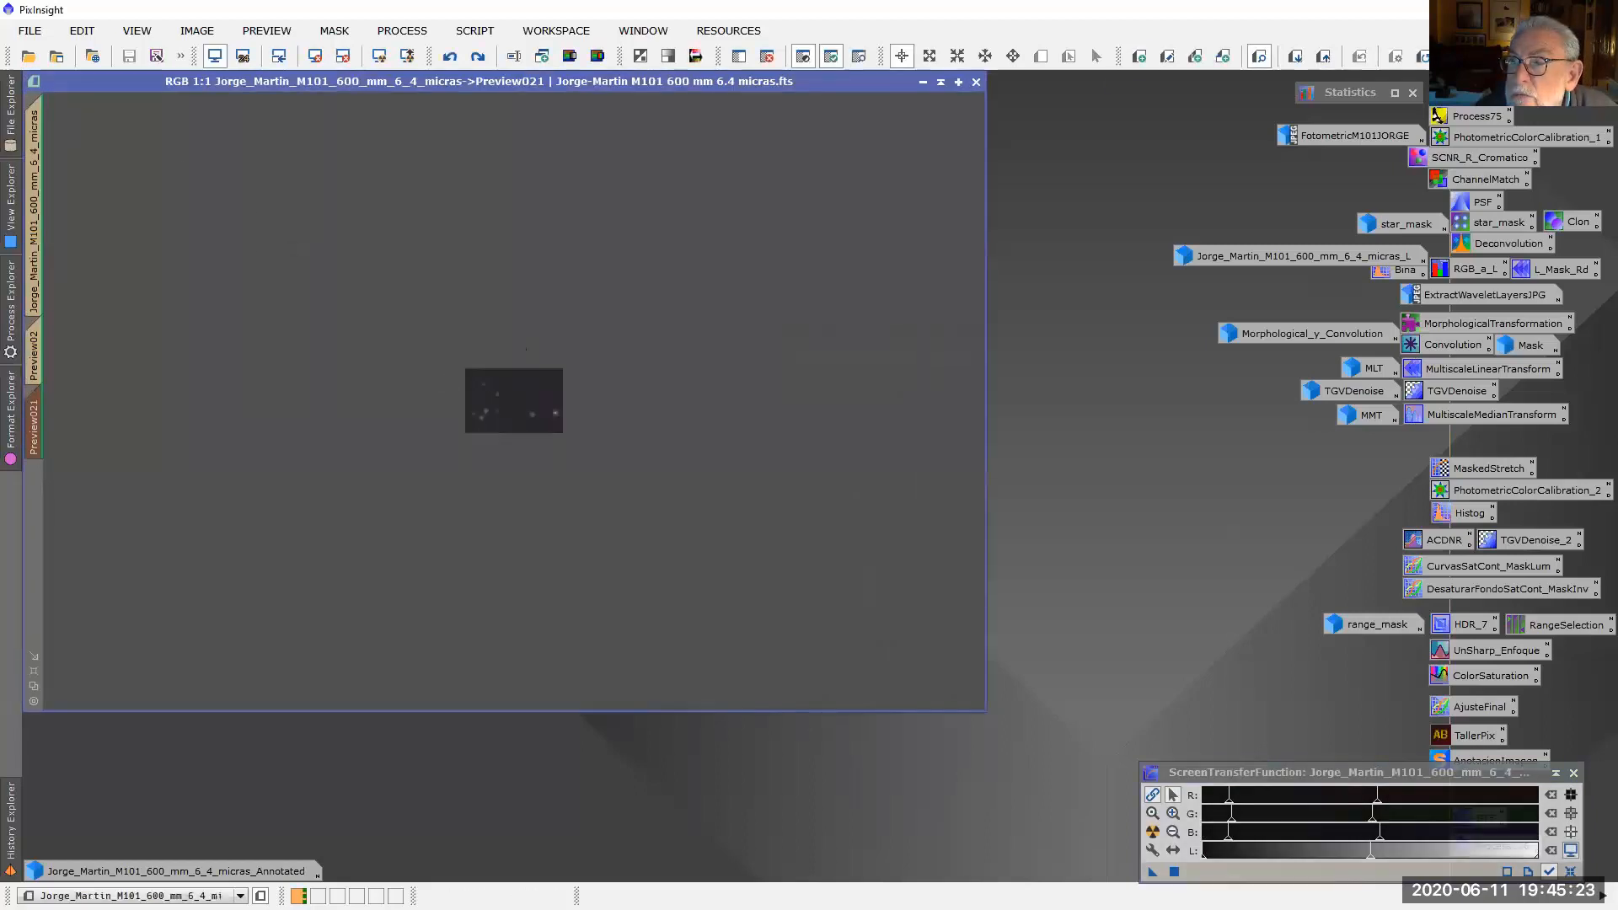
pyautogui.click(32, 286)
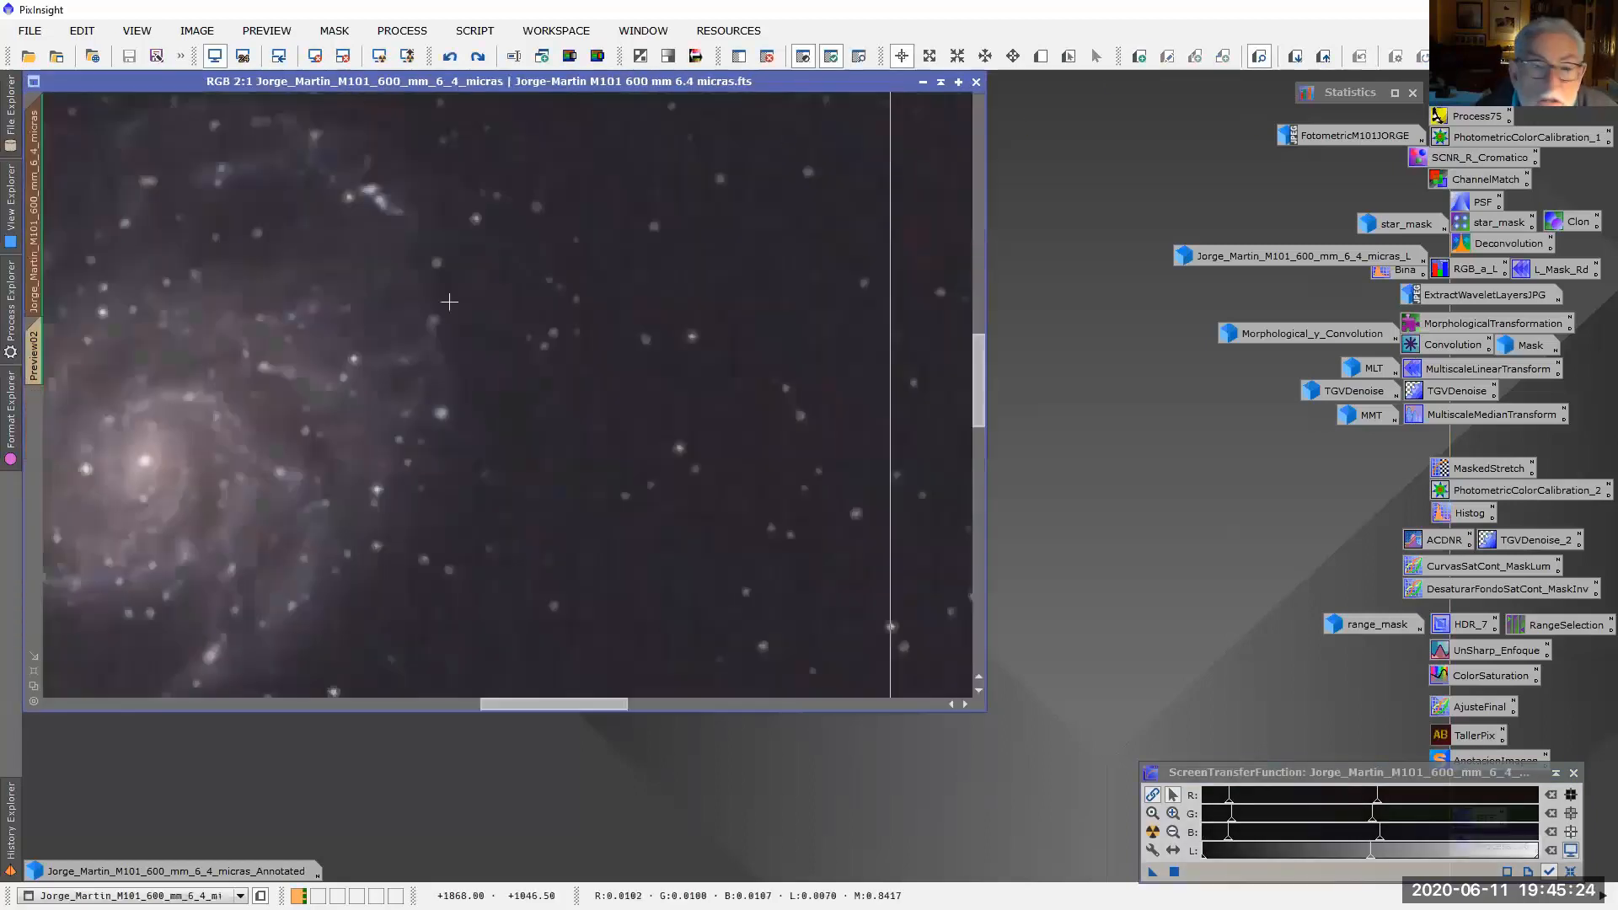
pyautogui.click(37, 351)
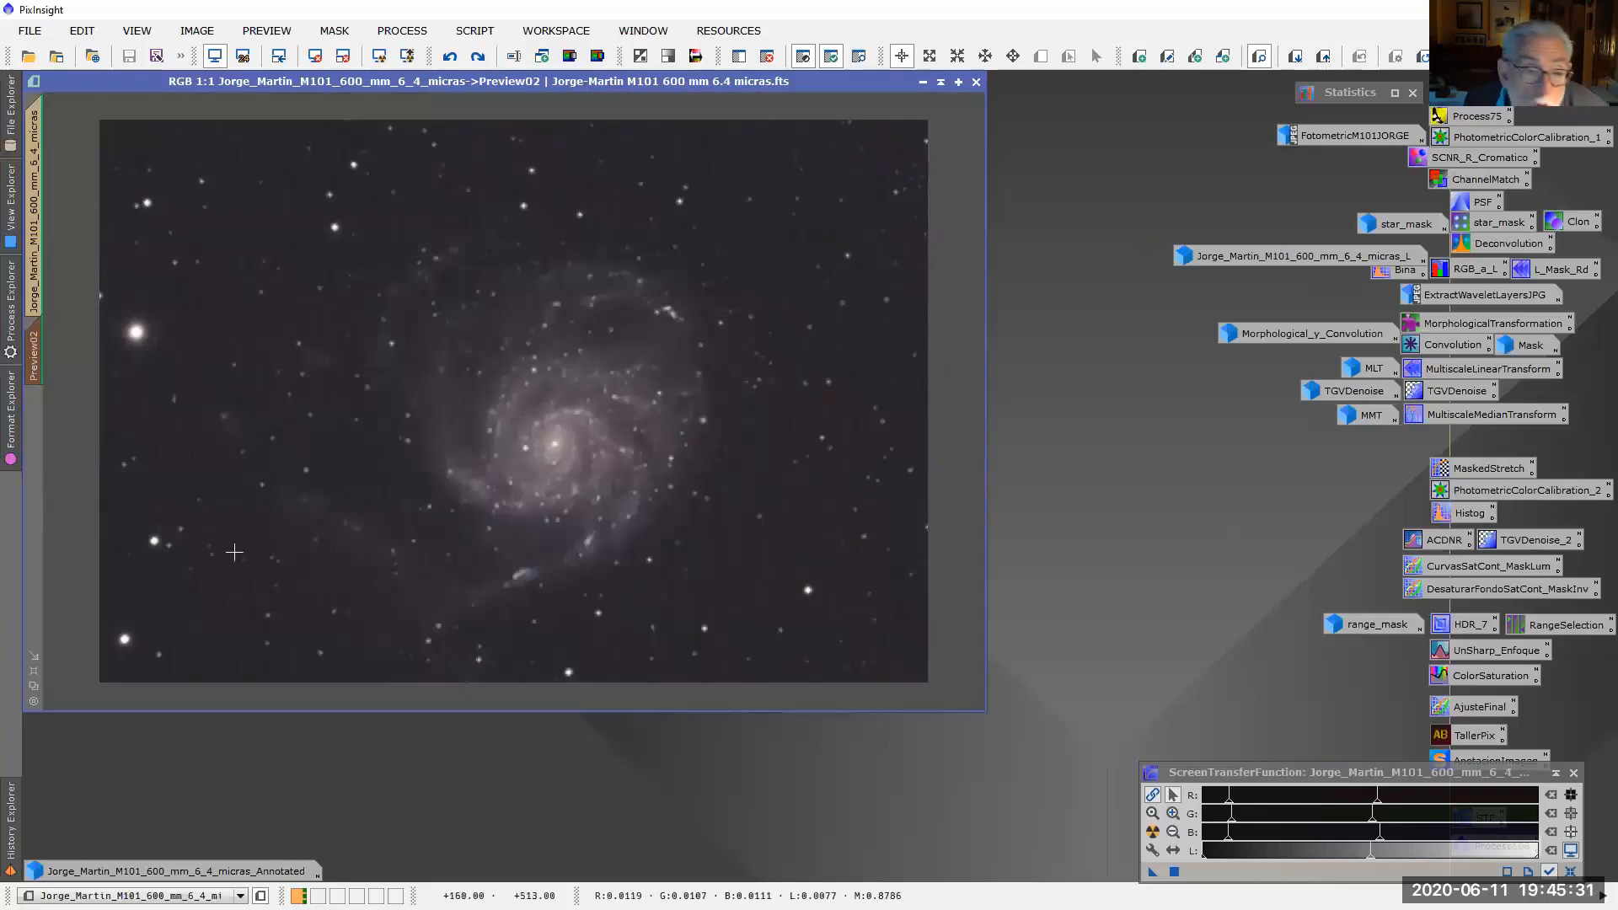
pyautogui.click(32, 689)
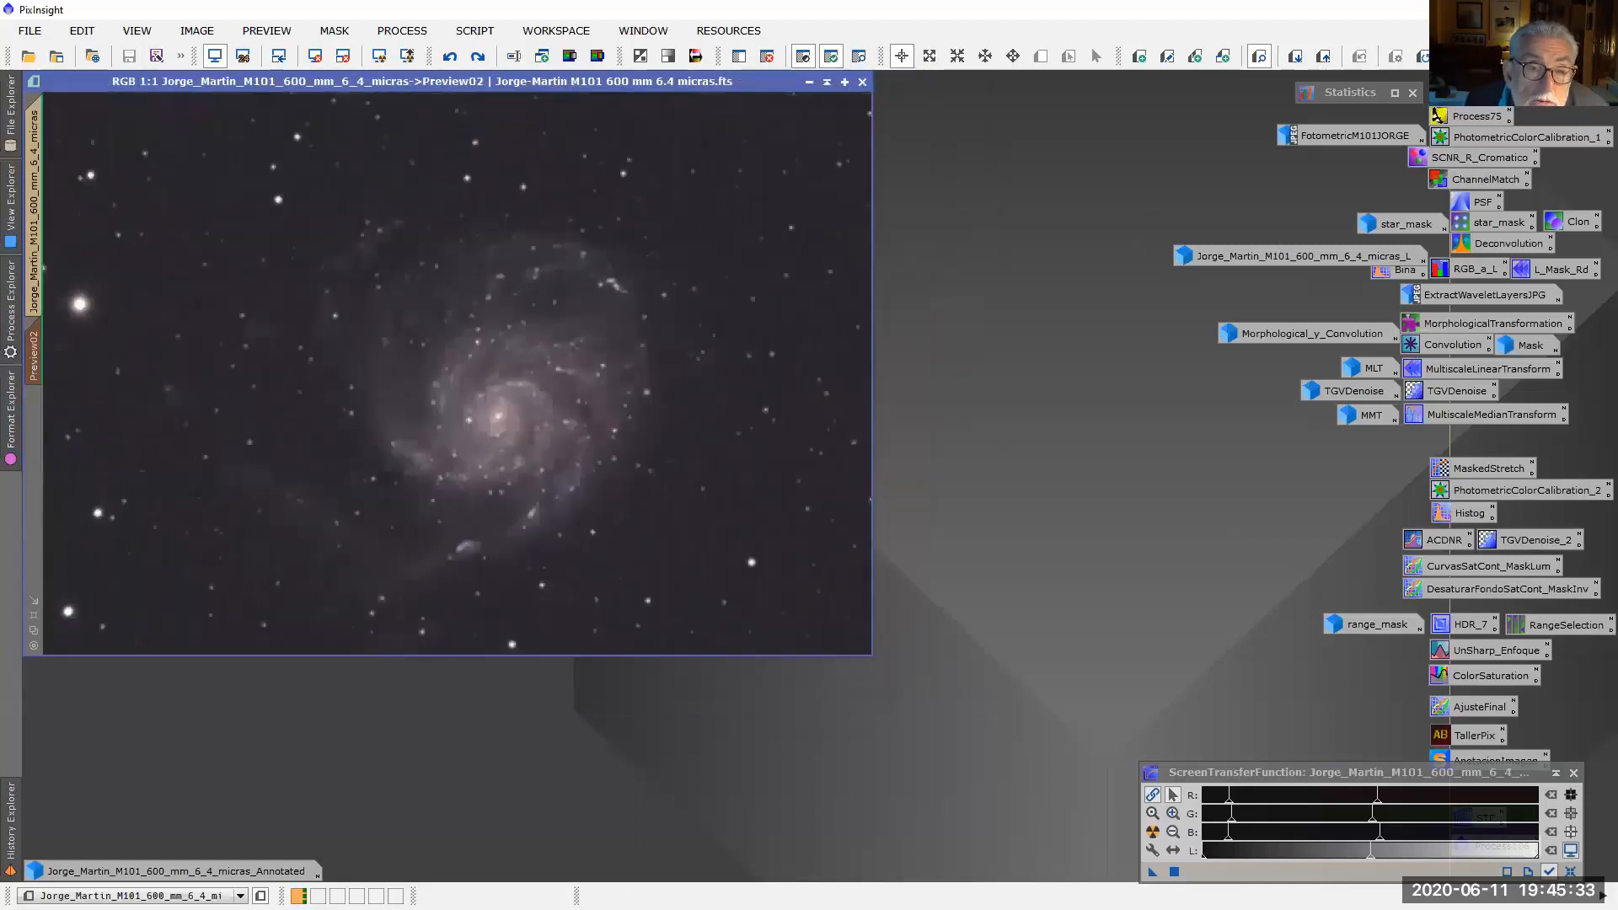
# Step: Load the saved Morphological Median settings (amount 0.15, 5 iterations) and try them on Preview02
pyautogui.doubleClick(1441, 325)
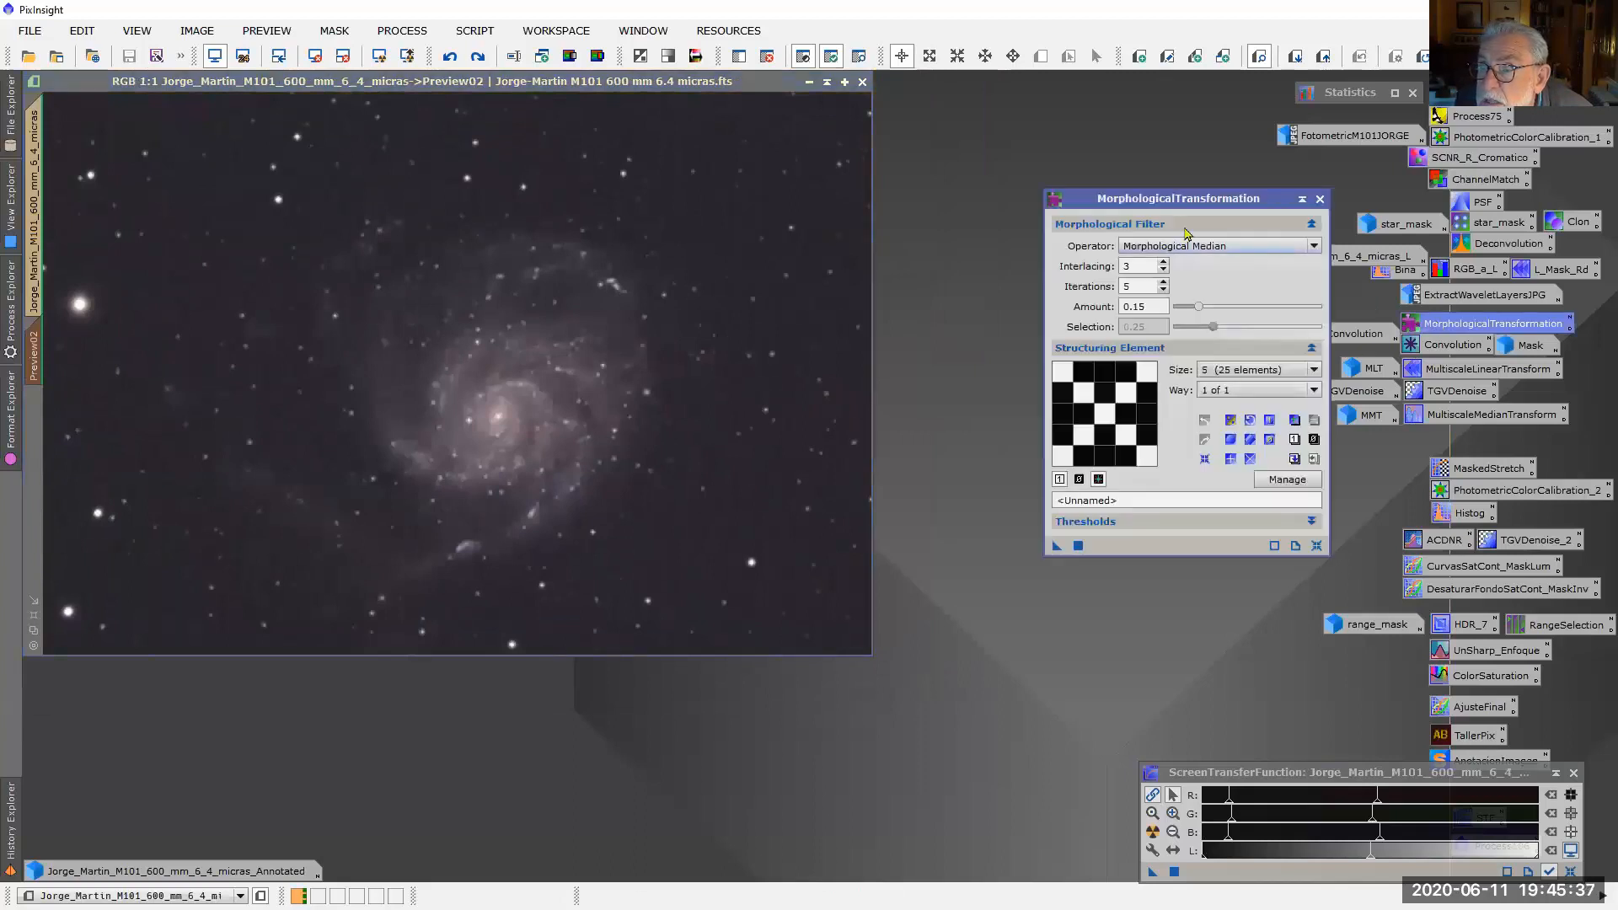
pyautogui.moveTo(1182, 199); pyautogui.dragTo(1001, 94)
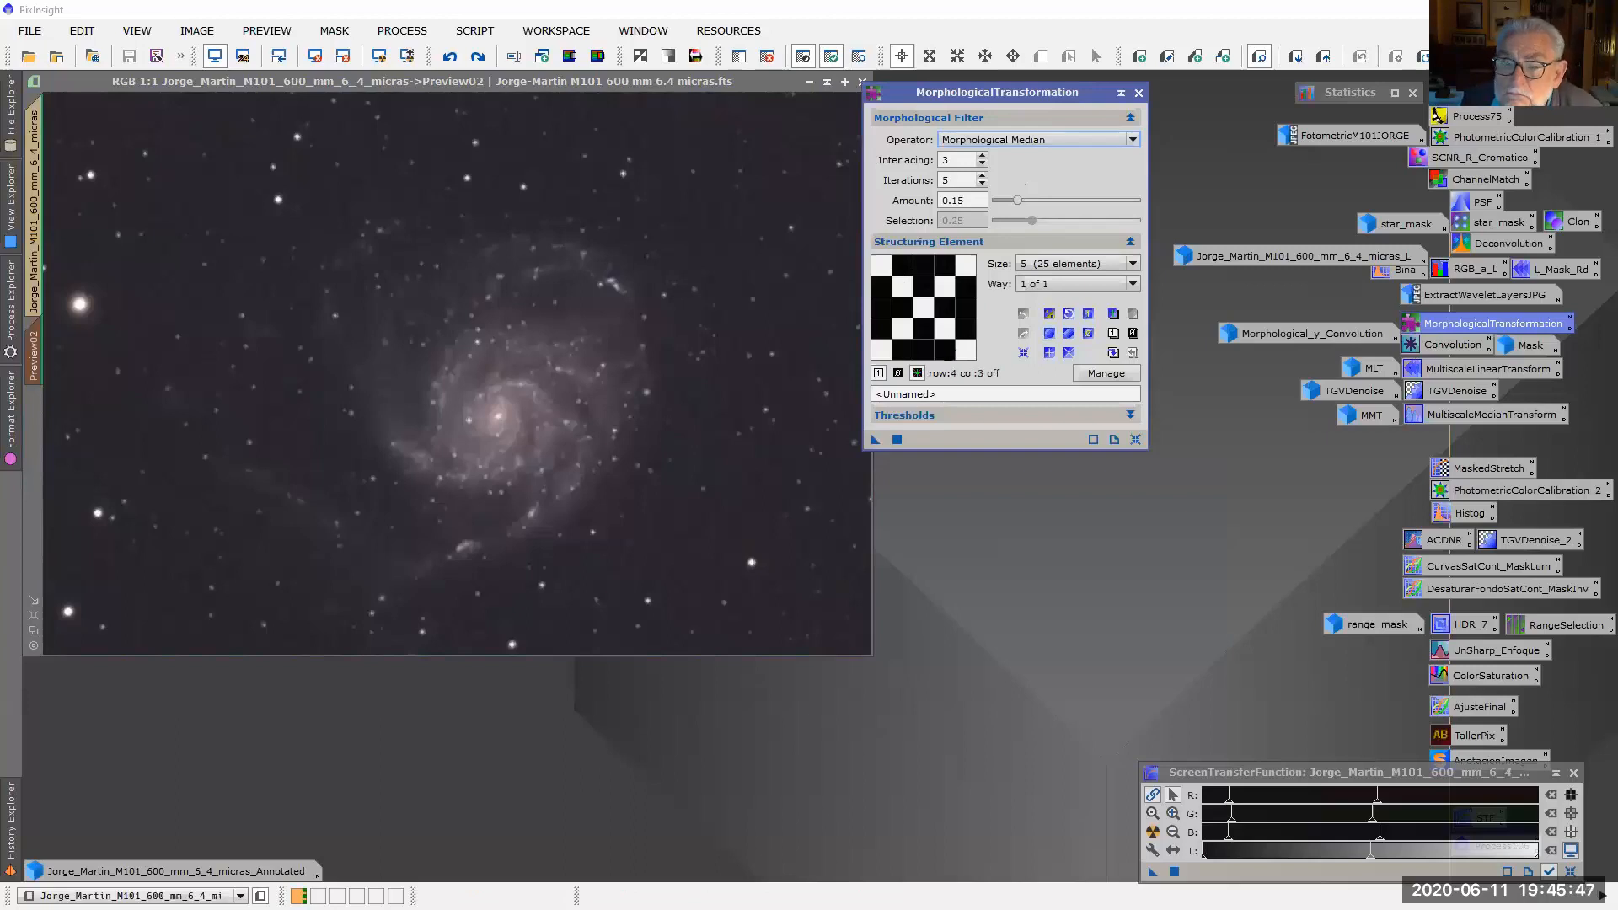
pyautogui.scroll(4, 458, 371)
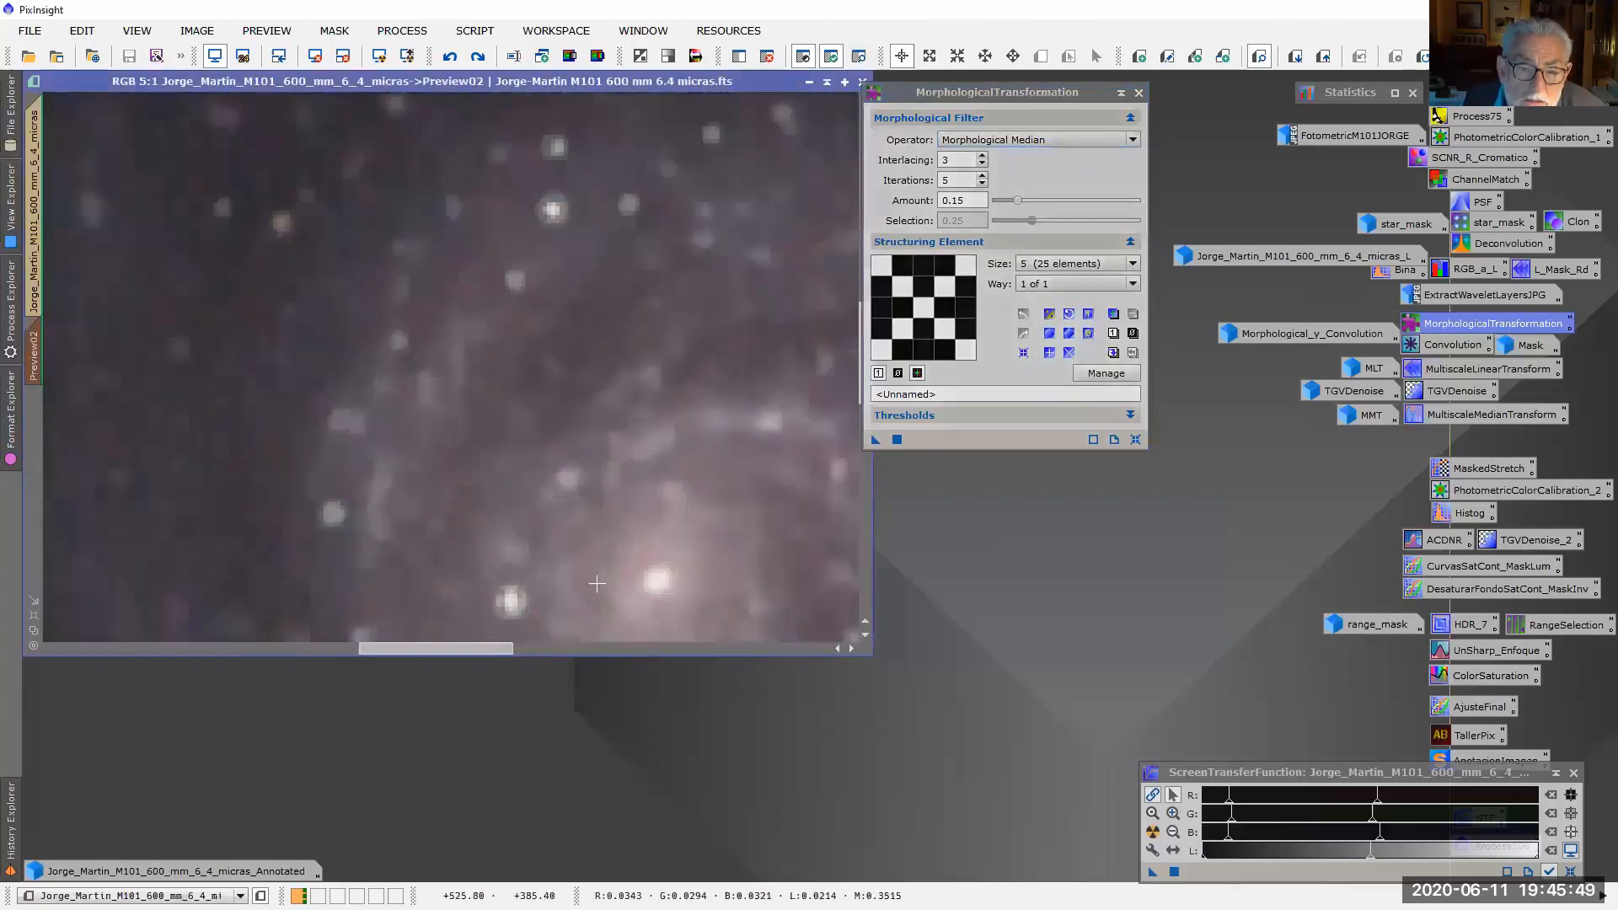
pyautogui.moveTo(460, 651); pyautogui.dragTo(820, 664)
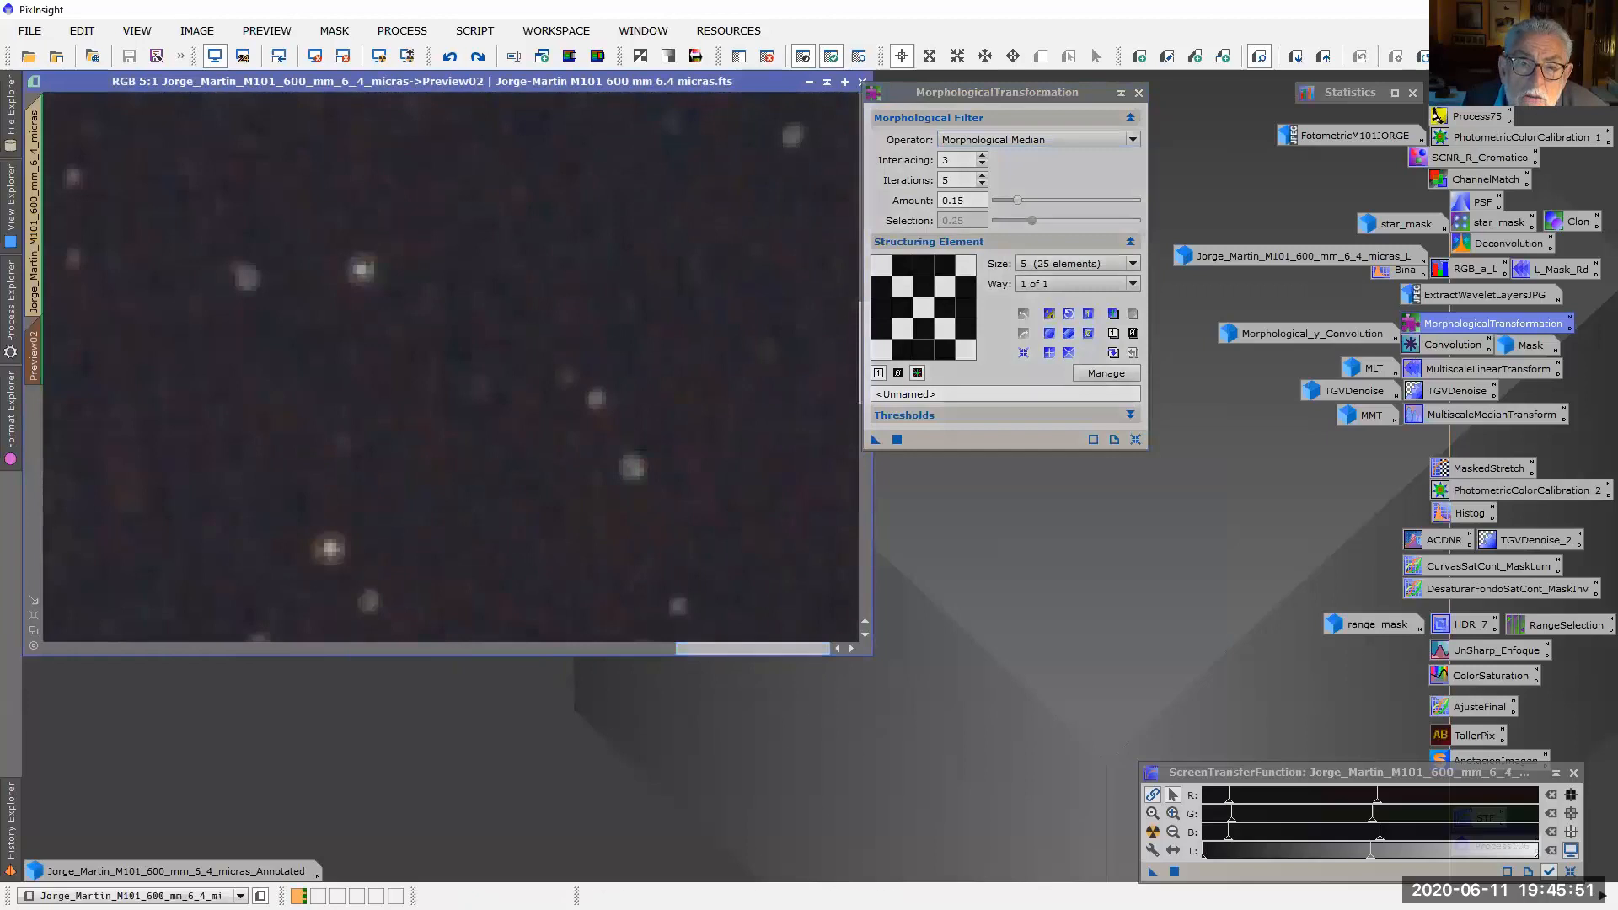
pyautogui.moveTo(876, 439); pyautogui.dragTo(623, 286)
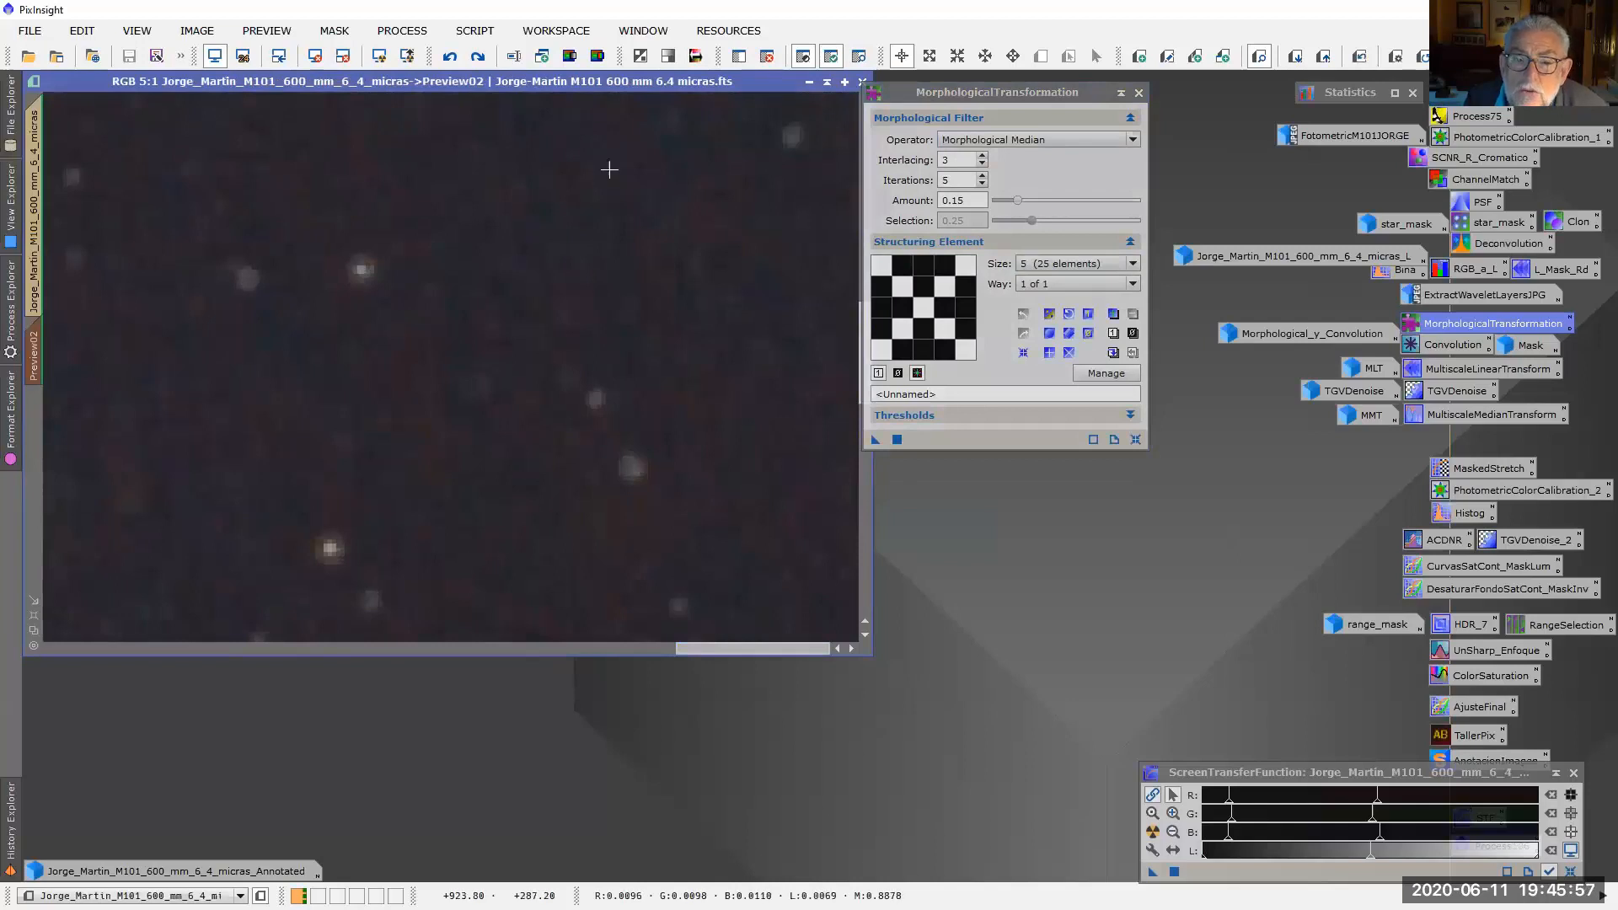
pyautogui.scroll(1, 729, 245)
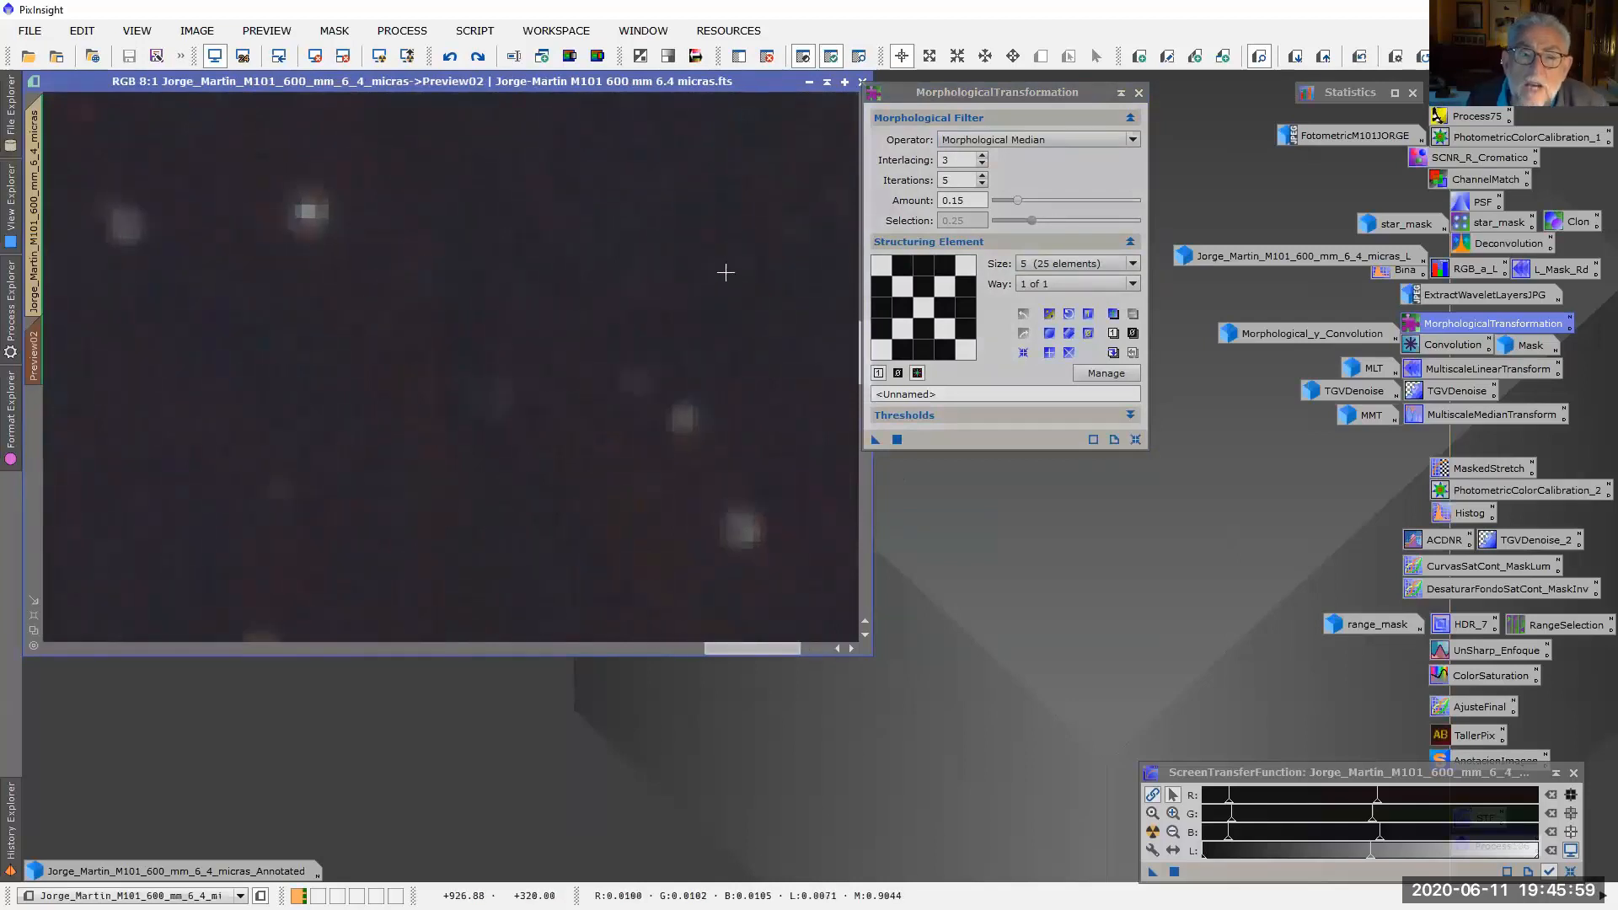
pyautogui.scroll(-2, 735, 259)
pyautogui.scroll(3, 735, 259)
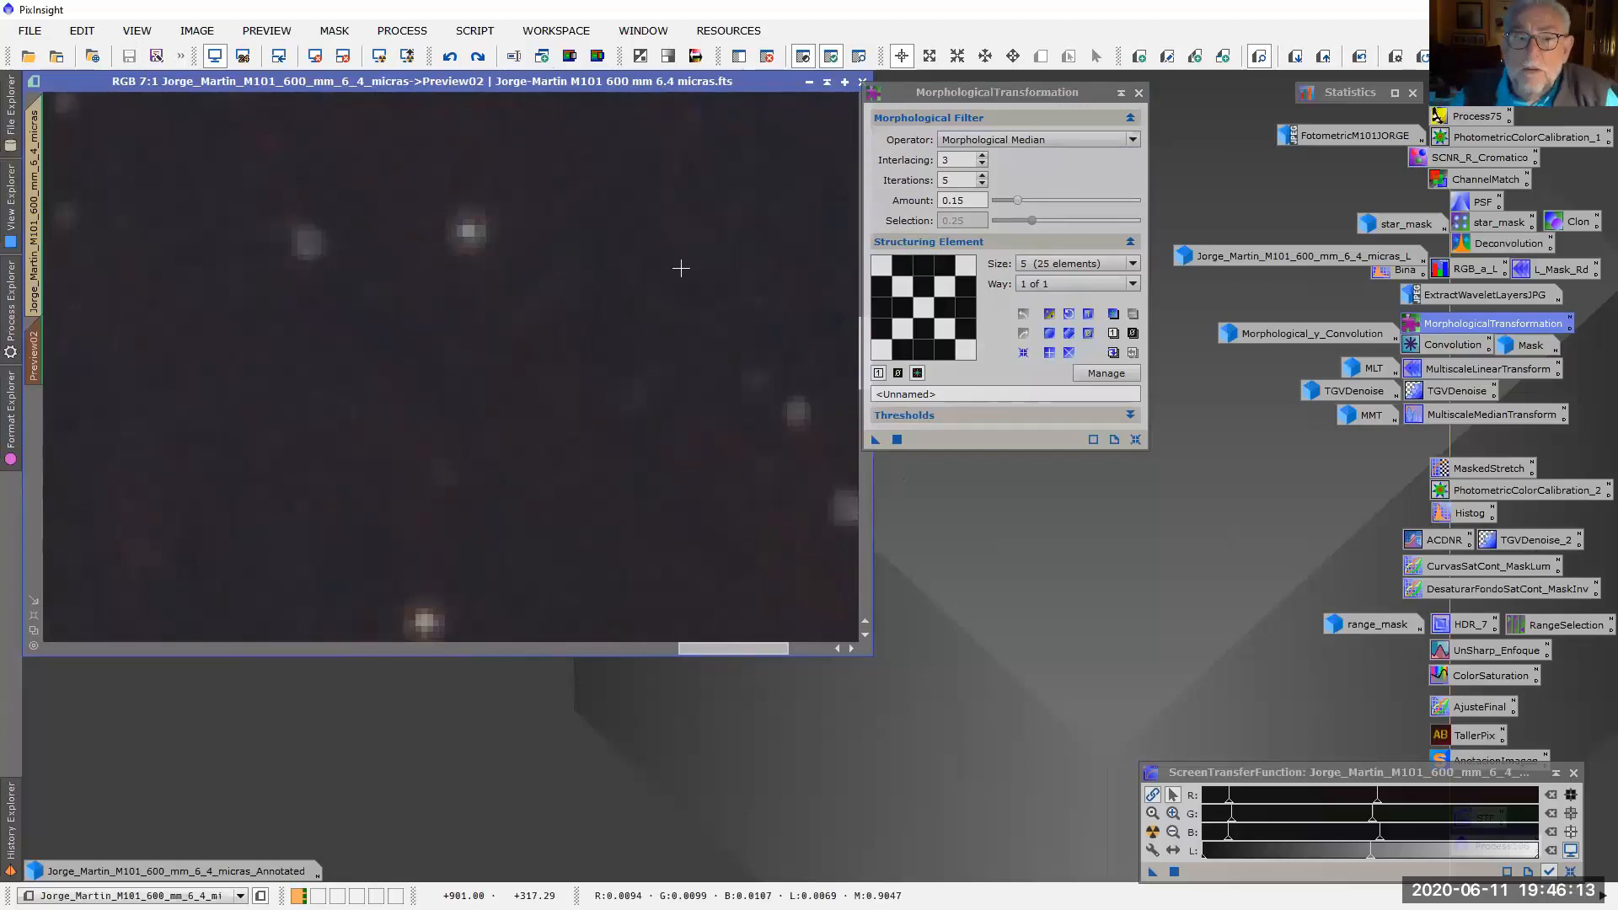
pyautogui.scroll(1, 621, 228)
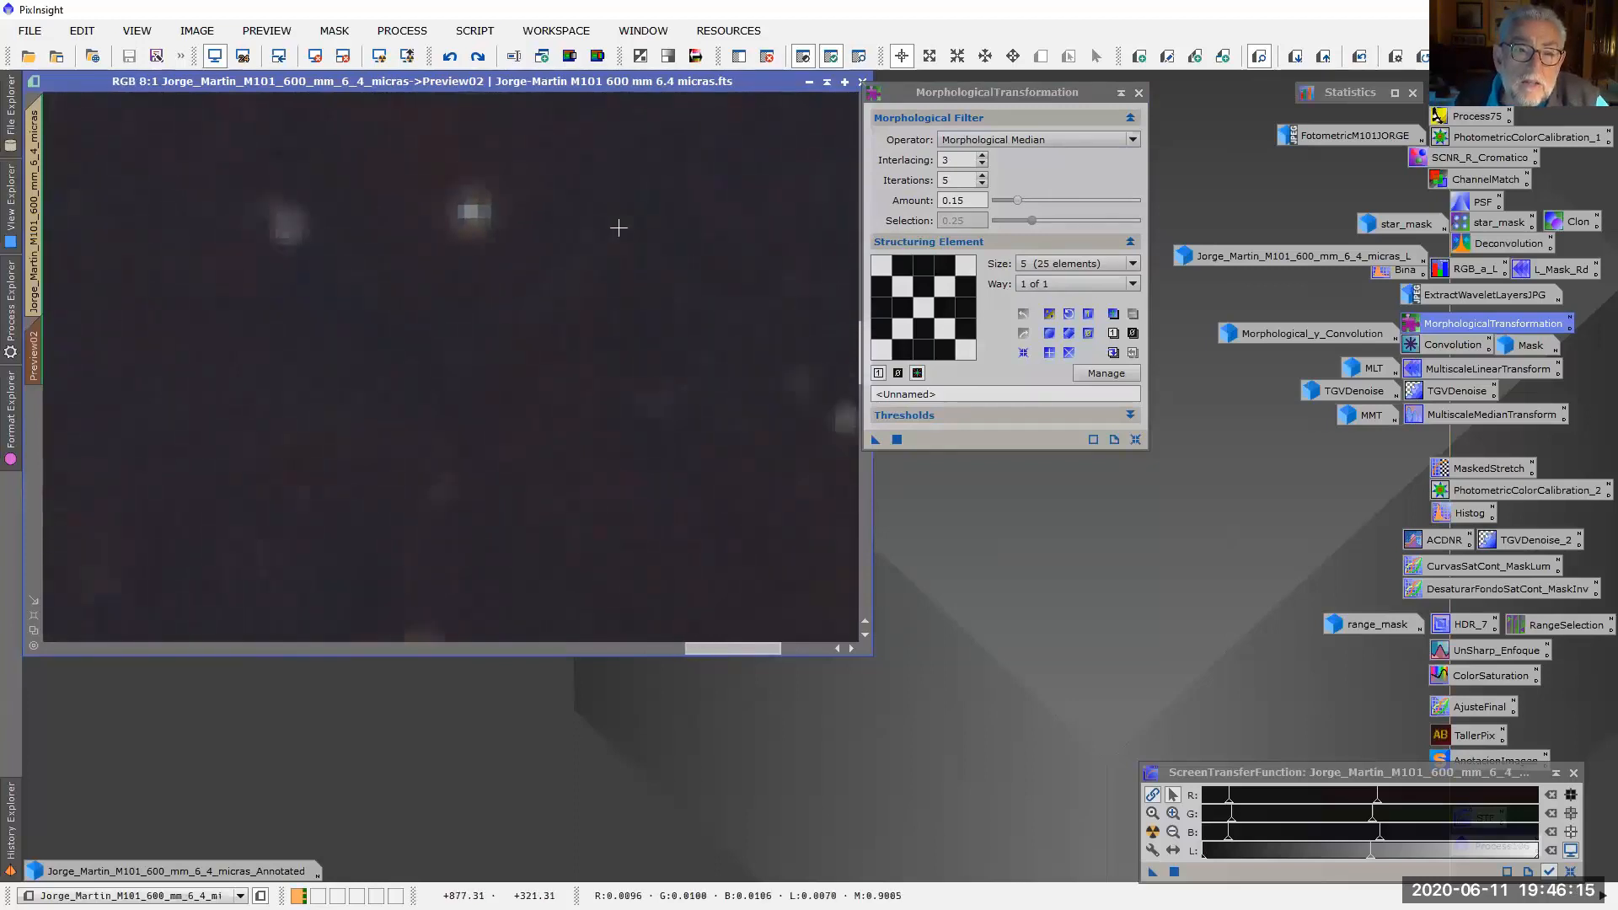
pyautogui.scroll(-10, 618, 227)
pyautogui.scroll(8, 599, 252)
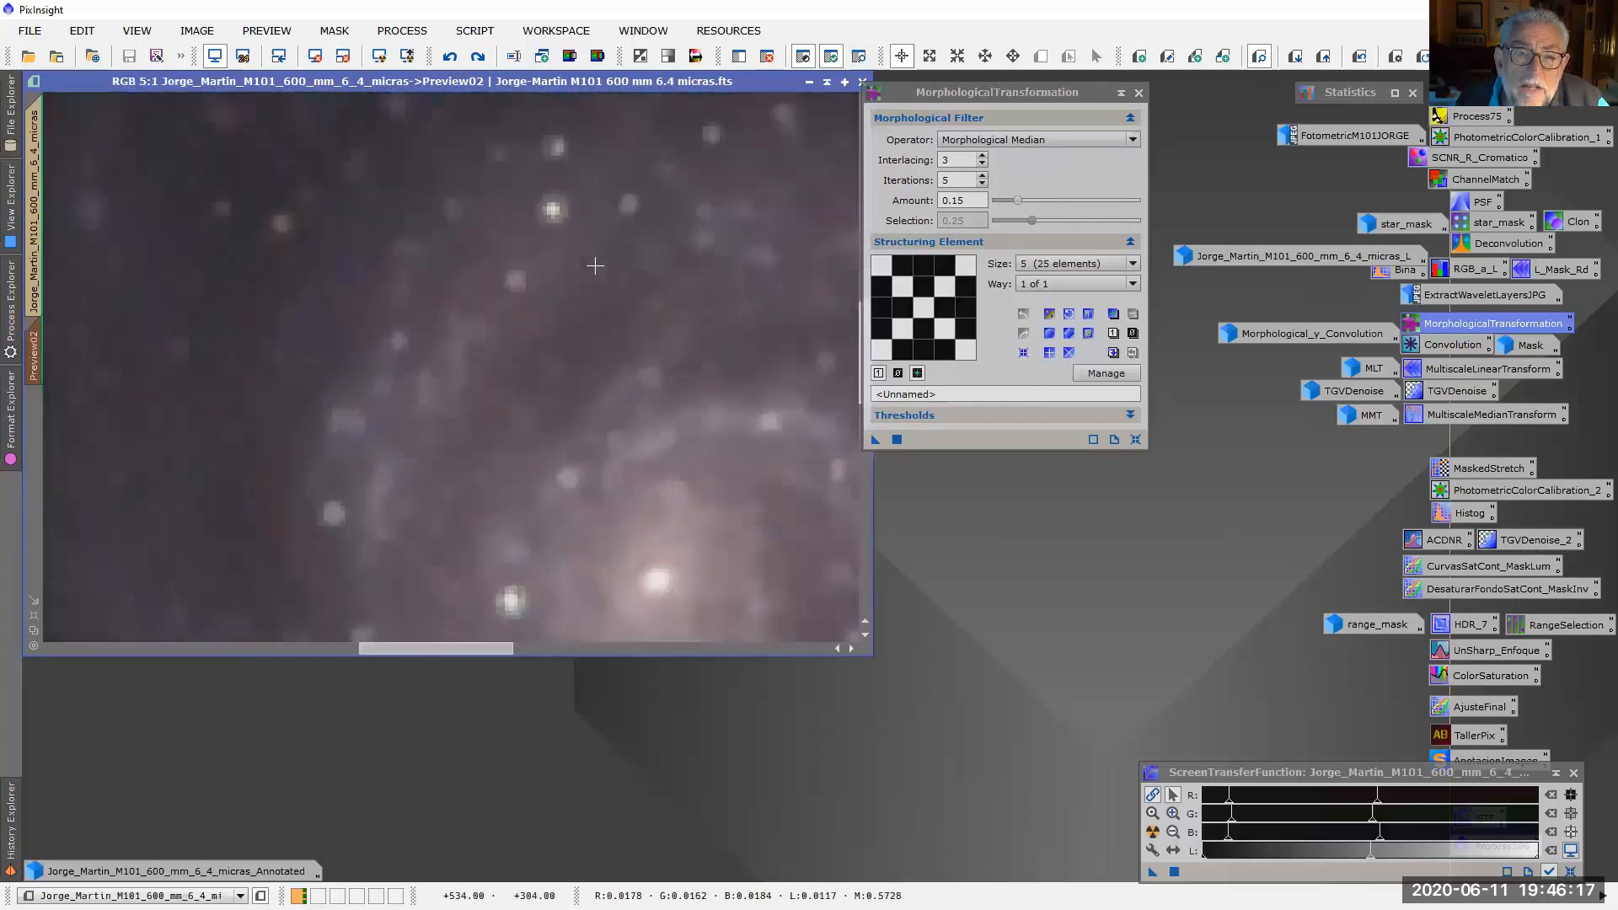
pyautogui.scroll(1, 595, 266)
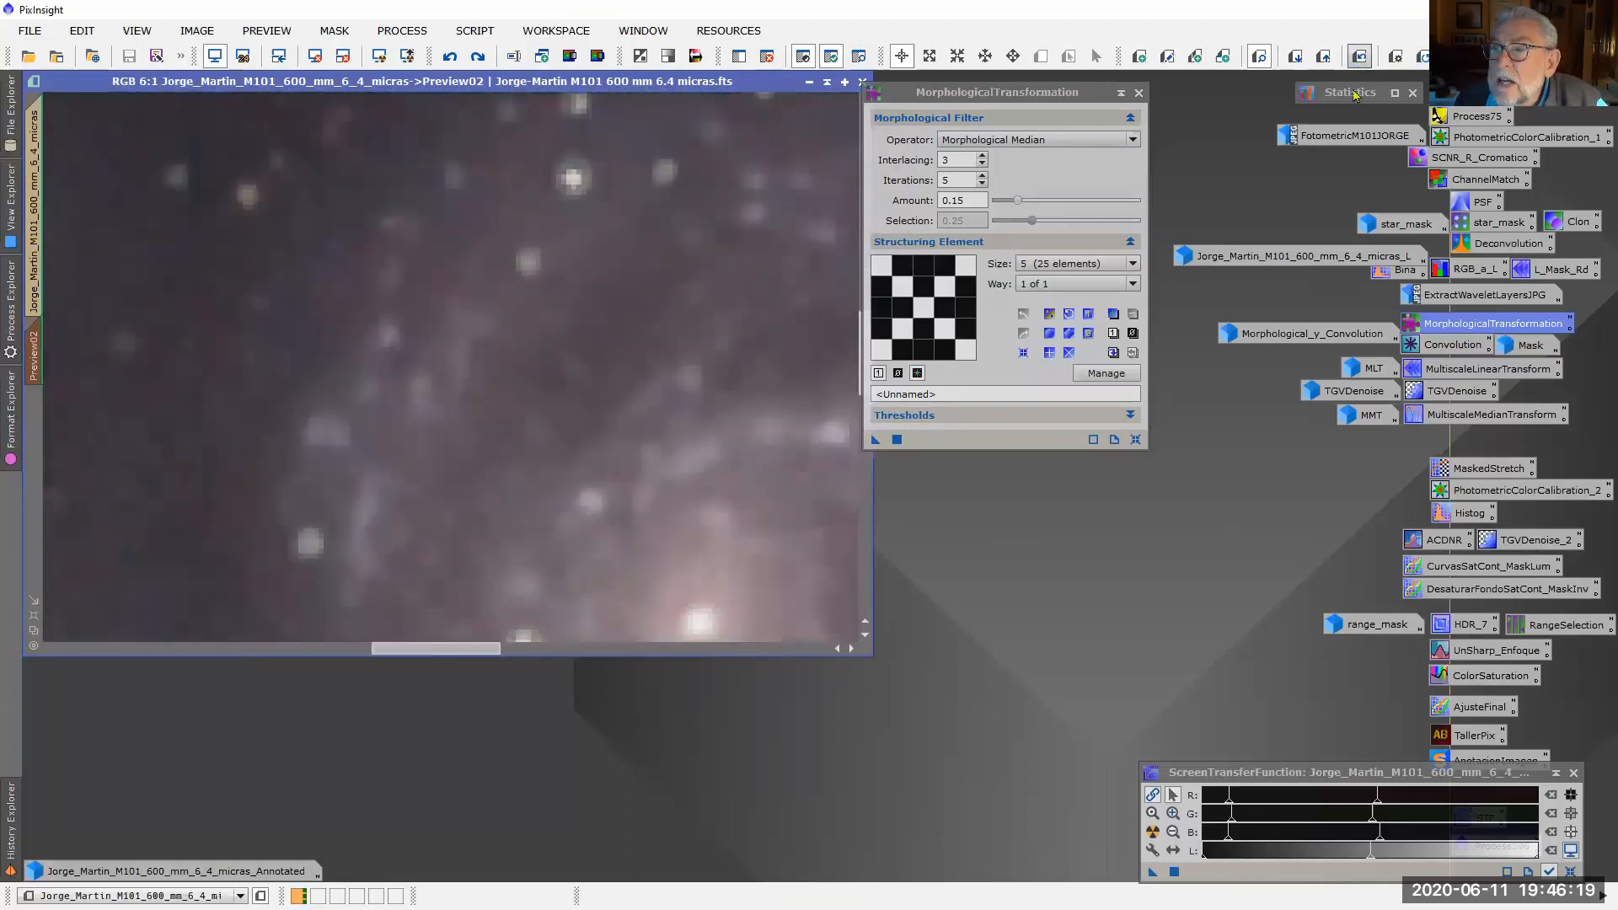
pyautogui.scroll(-4, 450, 412)
pyautogui.scroll(-2, 450, 411)
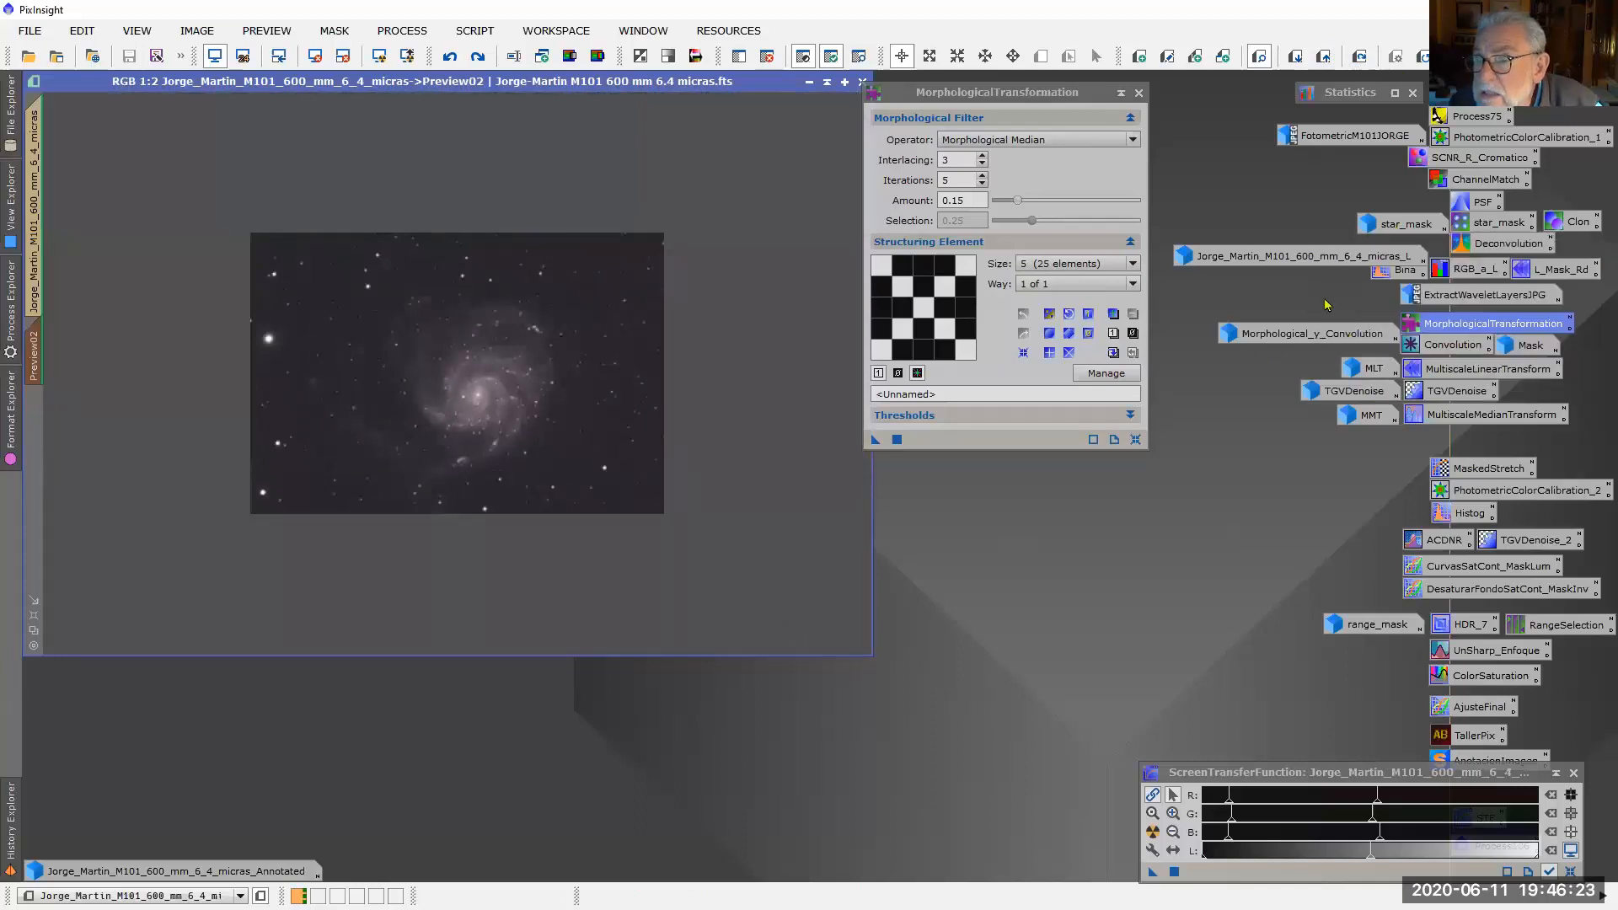
# Step: Check the mask on Preview02 at 2:1 and 4:1, then run the Morphological Median filter
pyautogui.doubleClick(1308, 266)
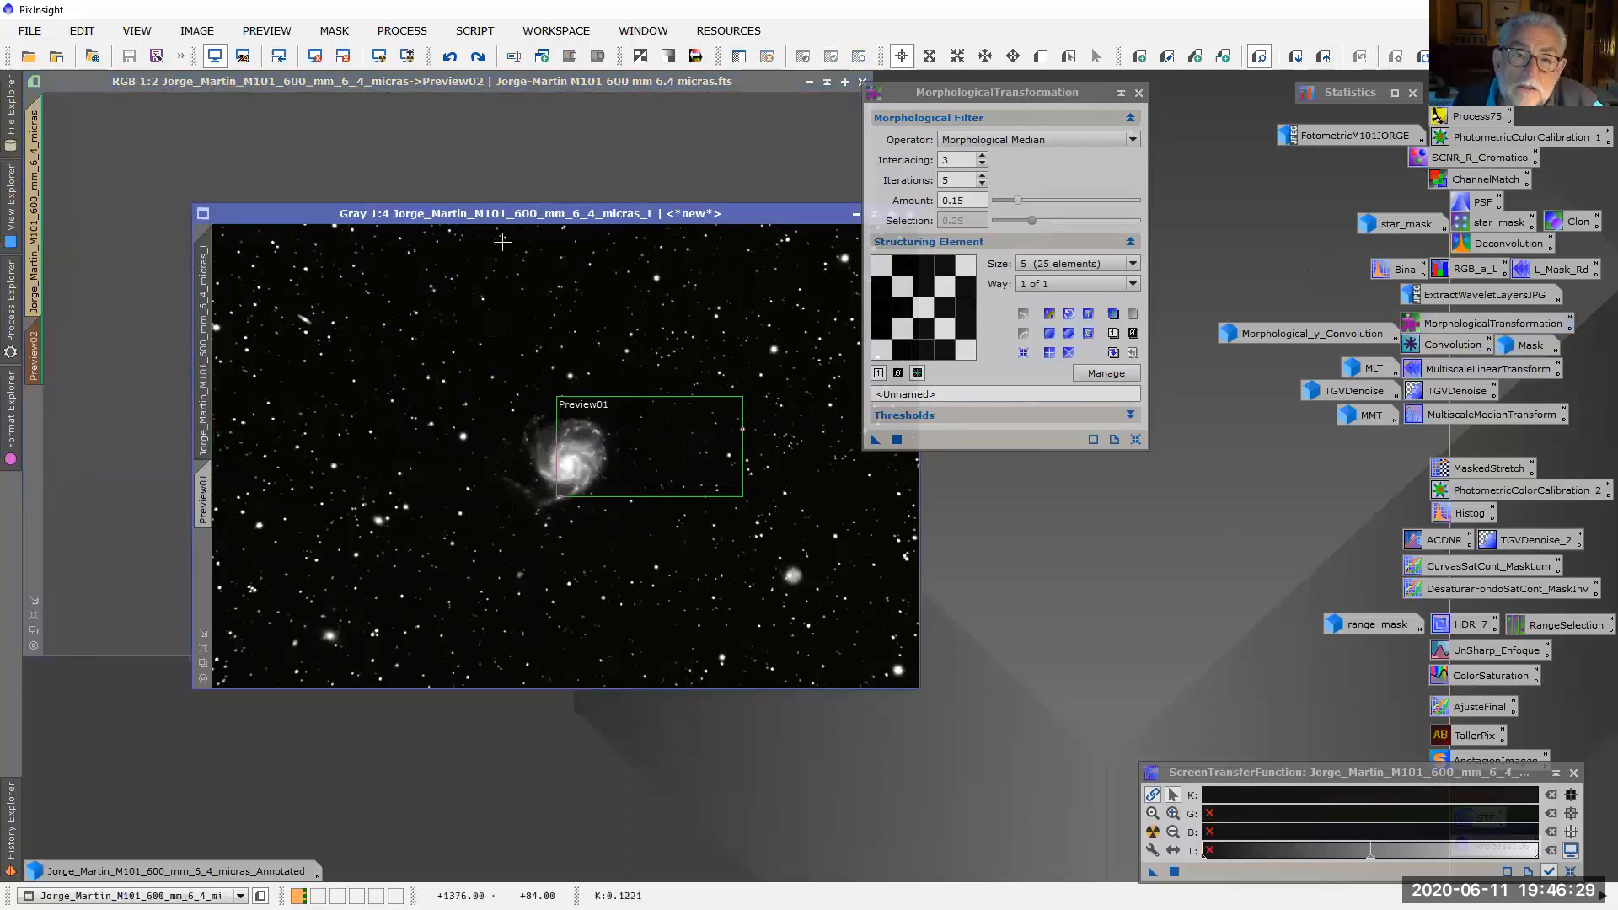
pyautogui.moveTo(990, 95); pyautogui.dragTo(1064, 117)
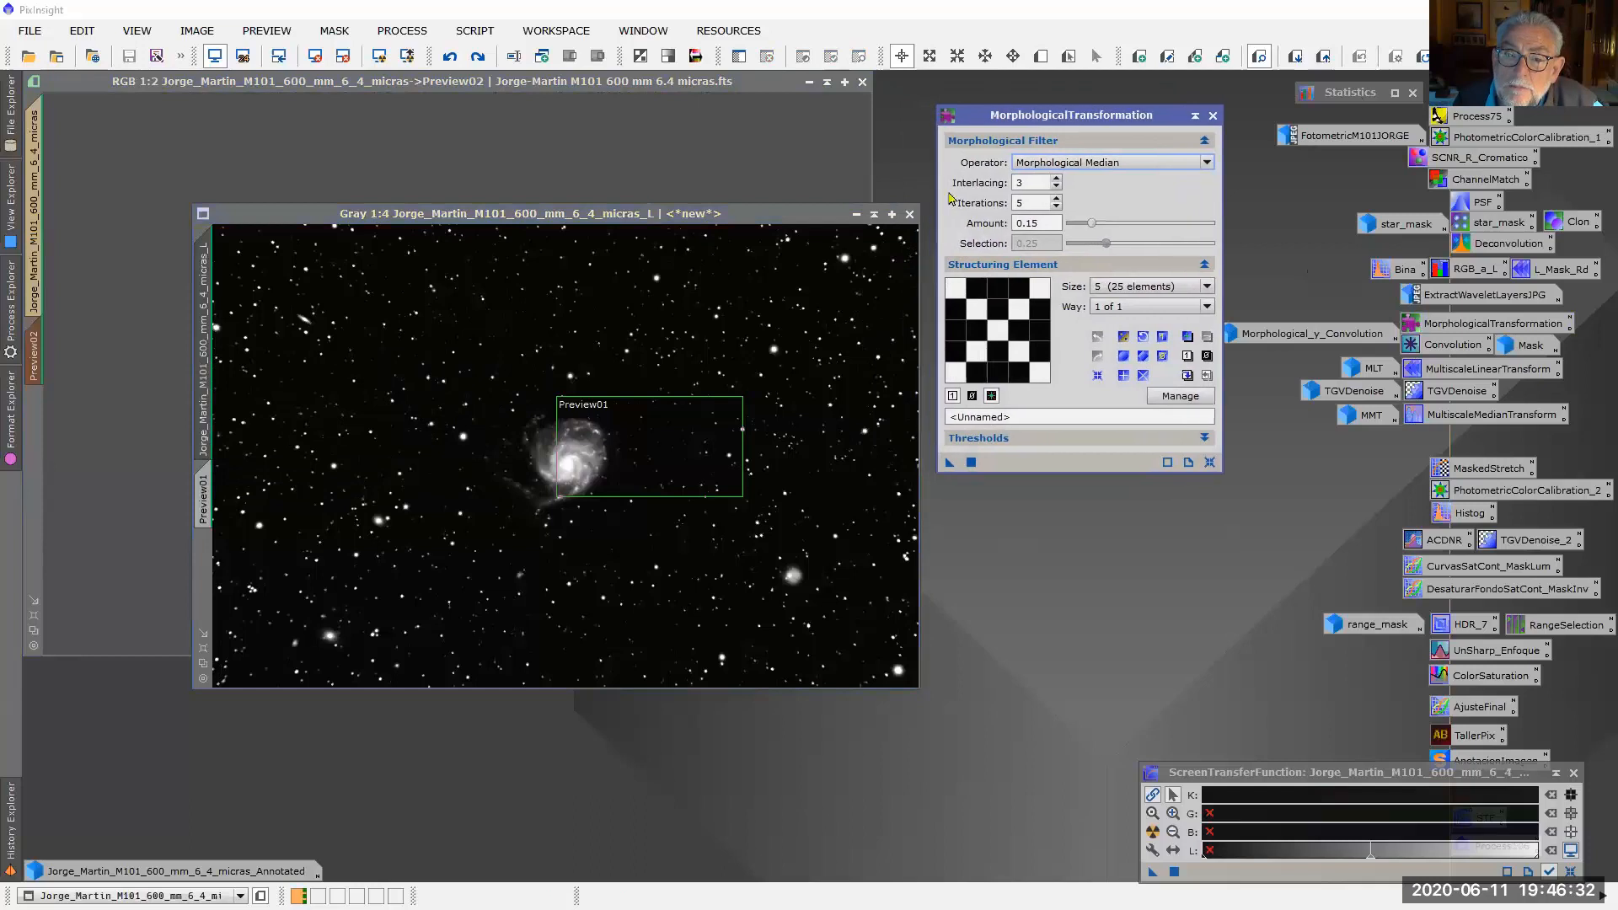
pyautogui.click(857, 215)
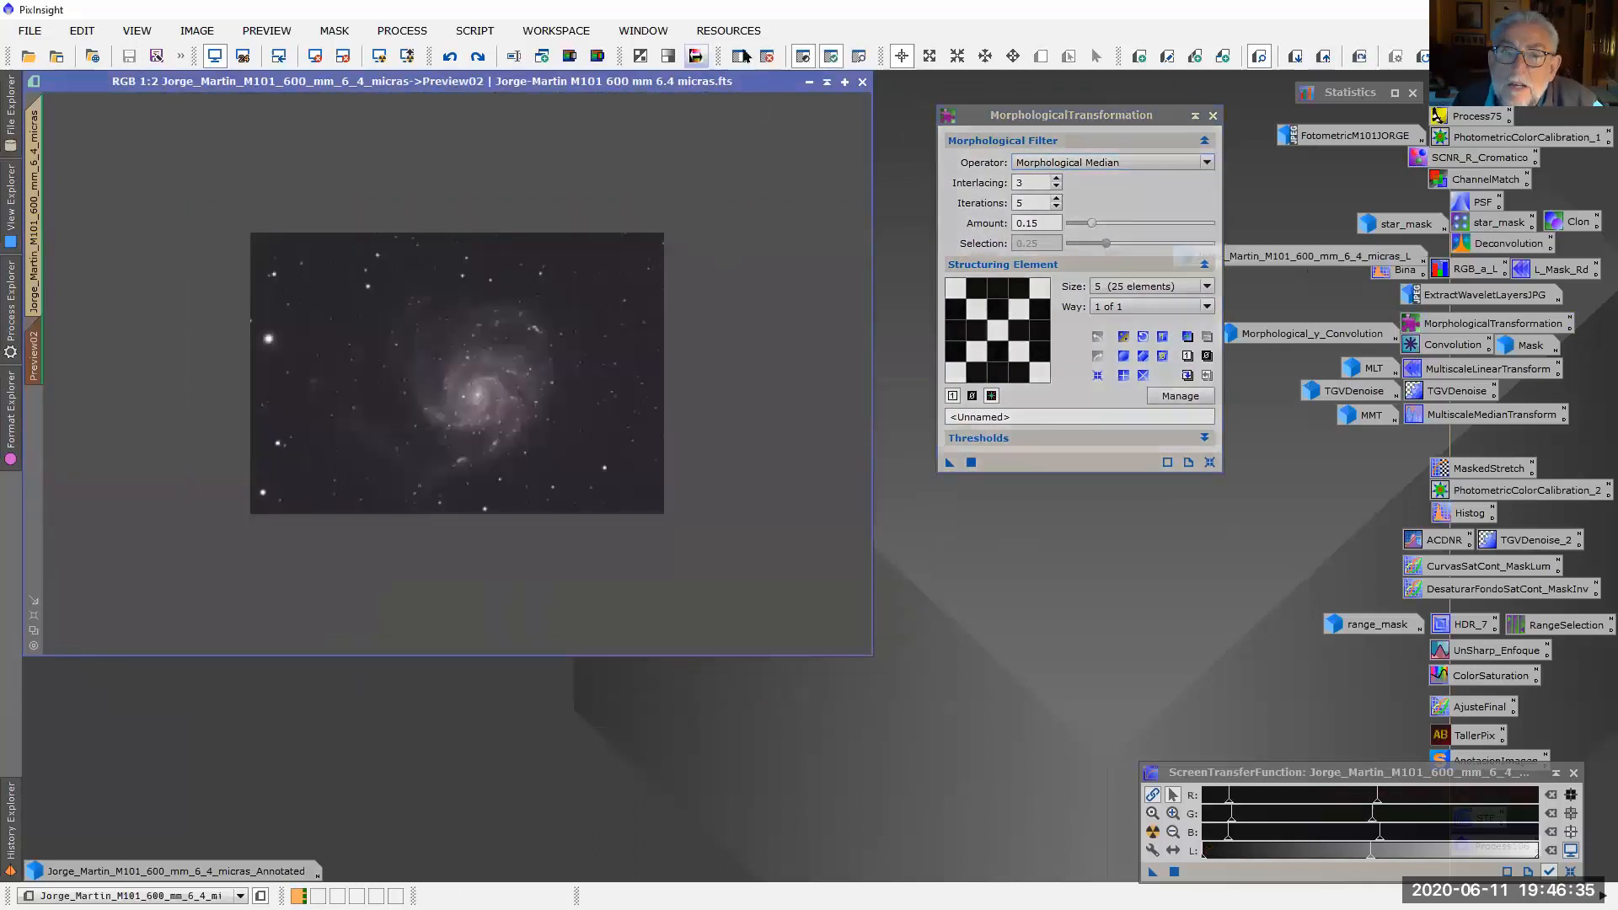
pyautogui.click(851, 58)
pyautogui.hotkey('ctrl', '1')
pyautogui.hotkey('ctrl', '+')
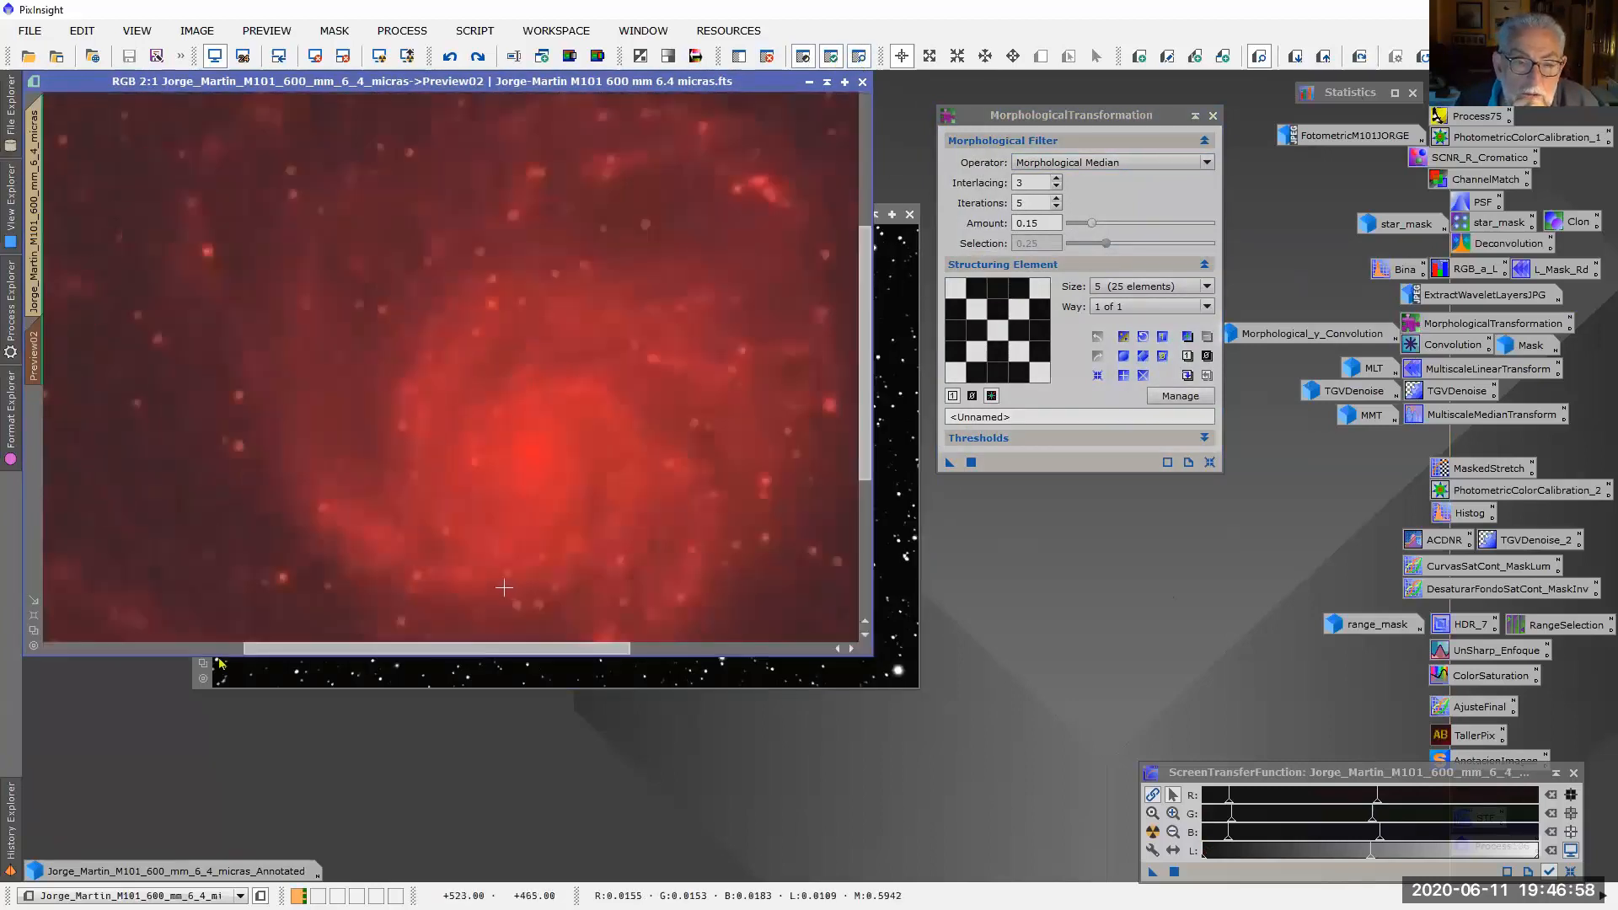
pyautogui.moveTo(549, 647); pyautogui.dragTo(736, 646)
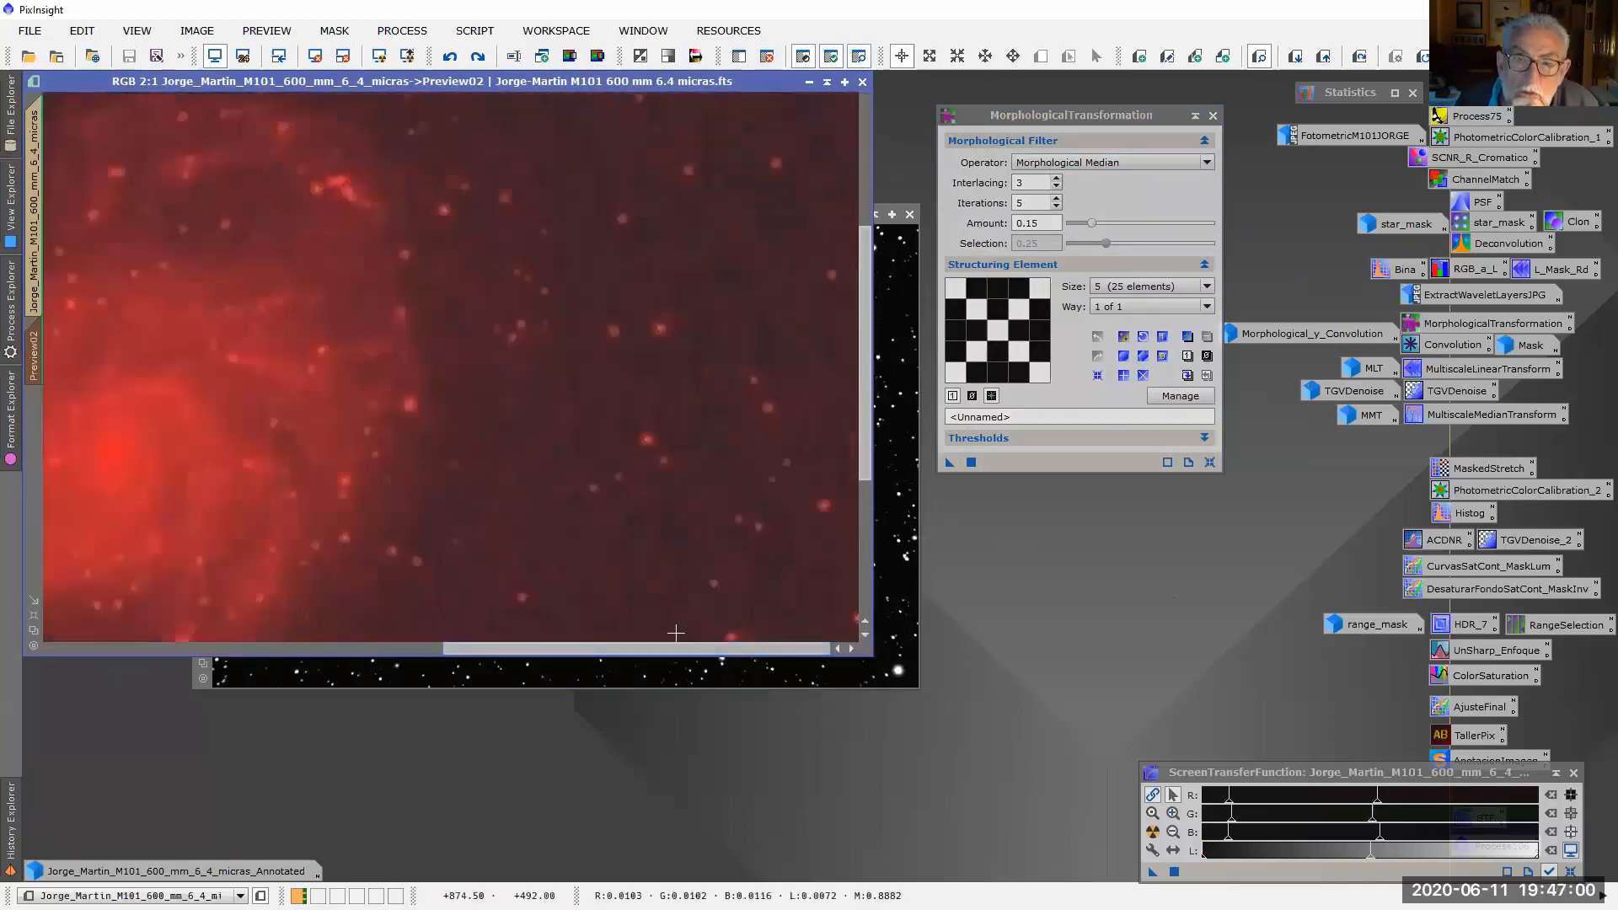
pyautogui.click(858, 56)
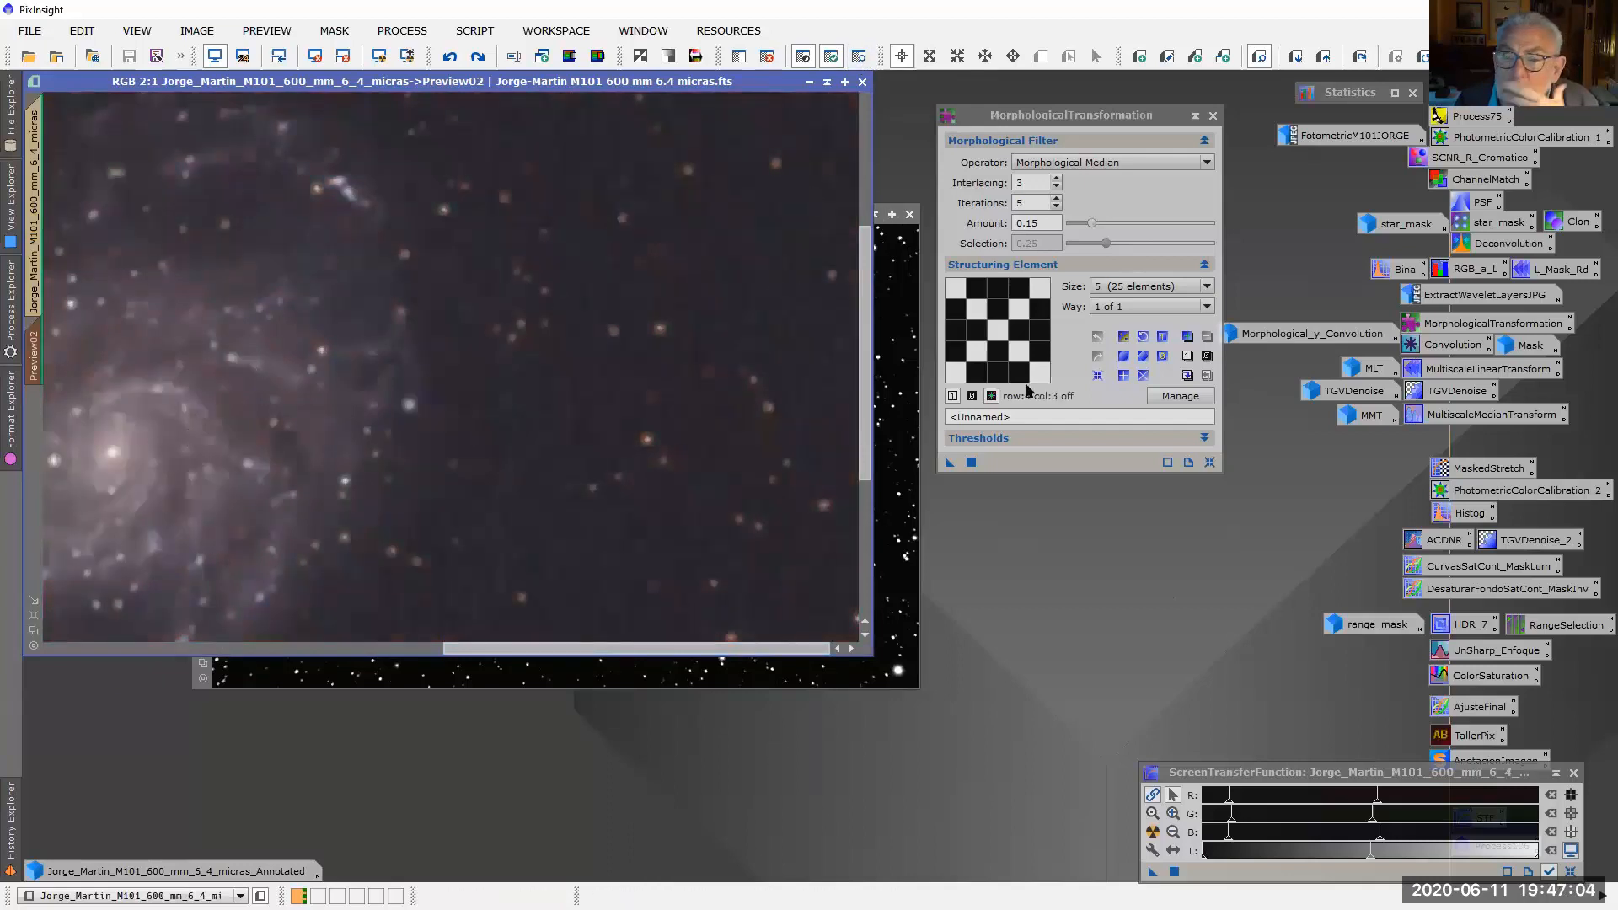
pyautogui.hotkey('ctrl', '-')
pyautogui.hotkey('ctrl', '-')
pyautogui.hotkey('ctrl', '+')
pyautogui.hotkey('ctrl', '+')
pyautogui.hotkey('ctrl', '+')
pyautogui.hotkey('ctrl', '+')
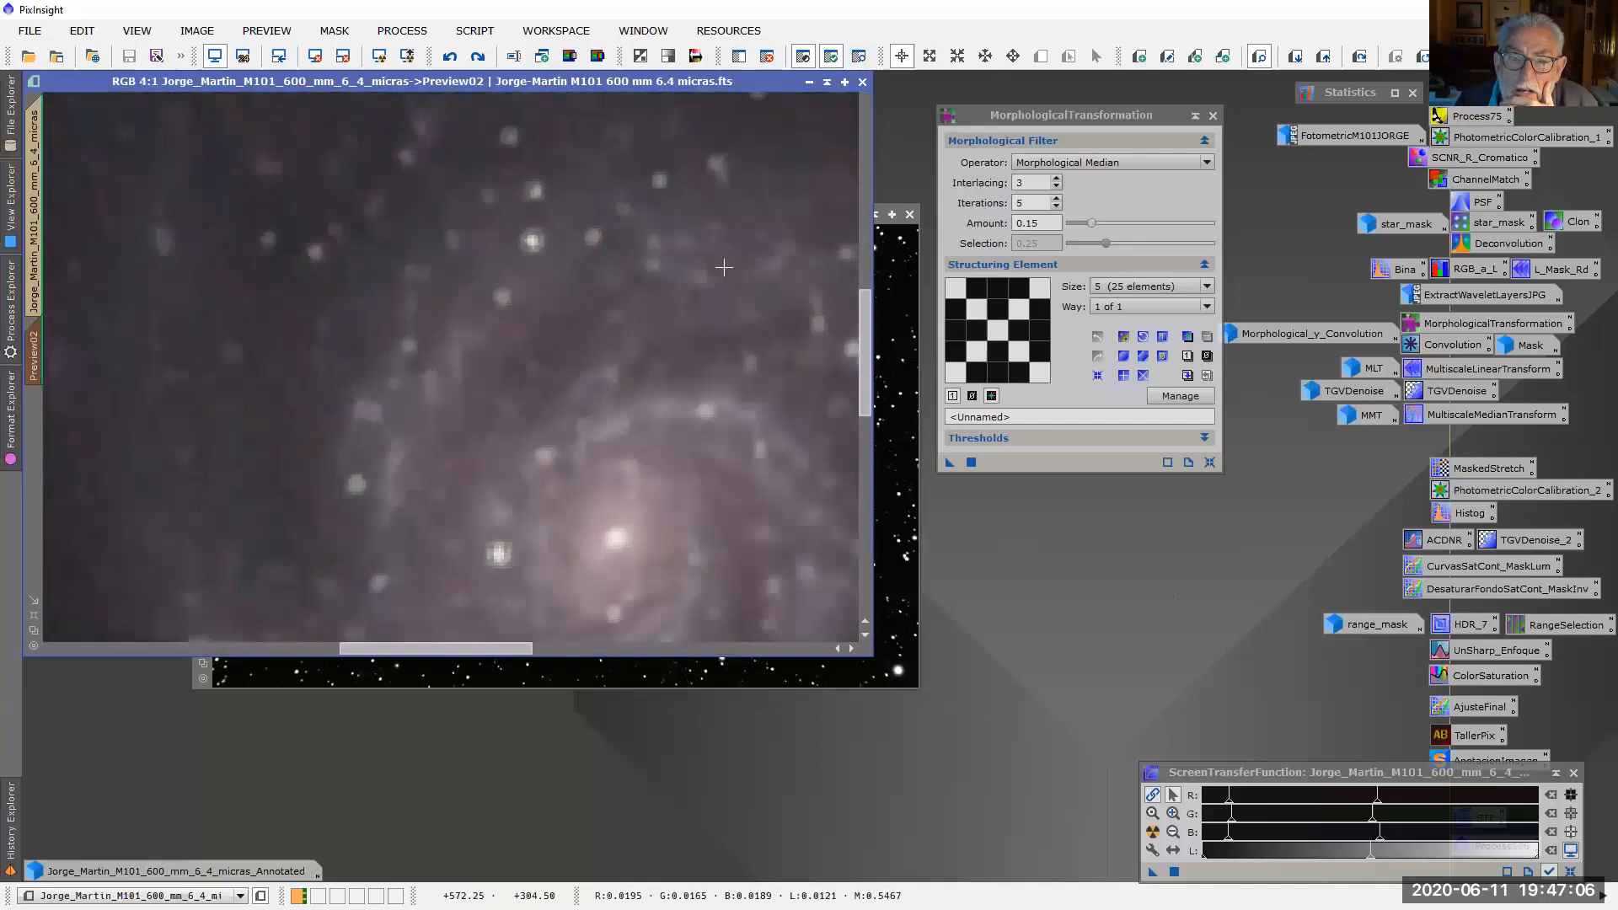
pyautogui.moveTo(468, 648); pyautogui.dragTo(766, 649)
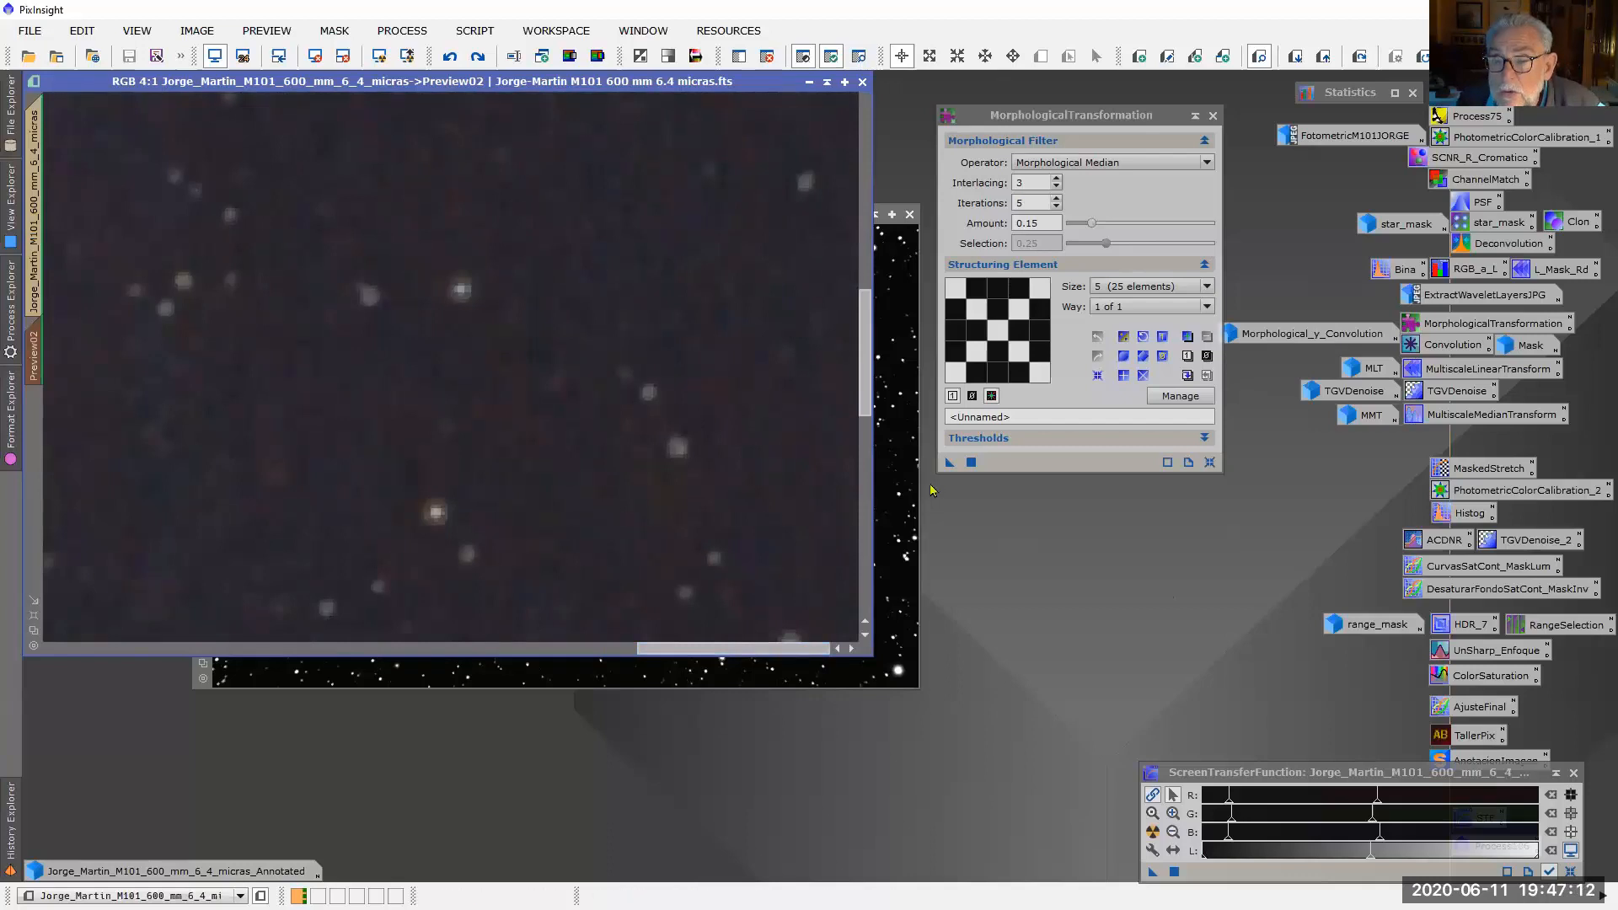
pyautogui.click(947, 462)
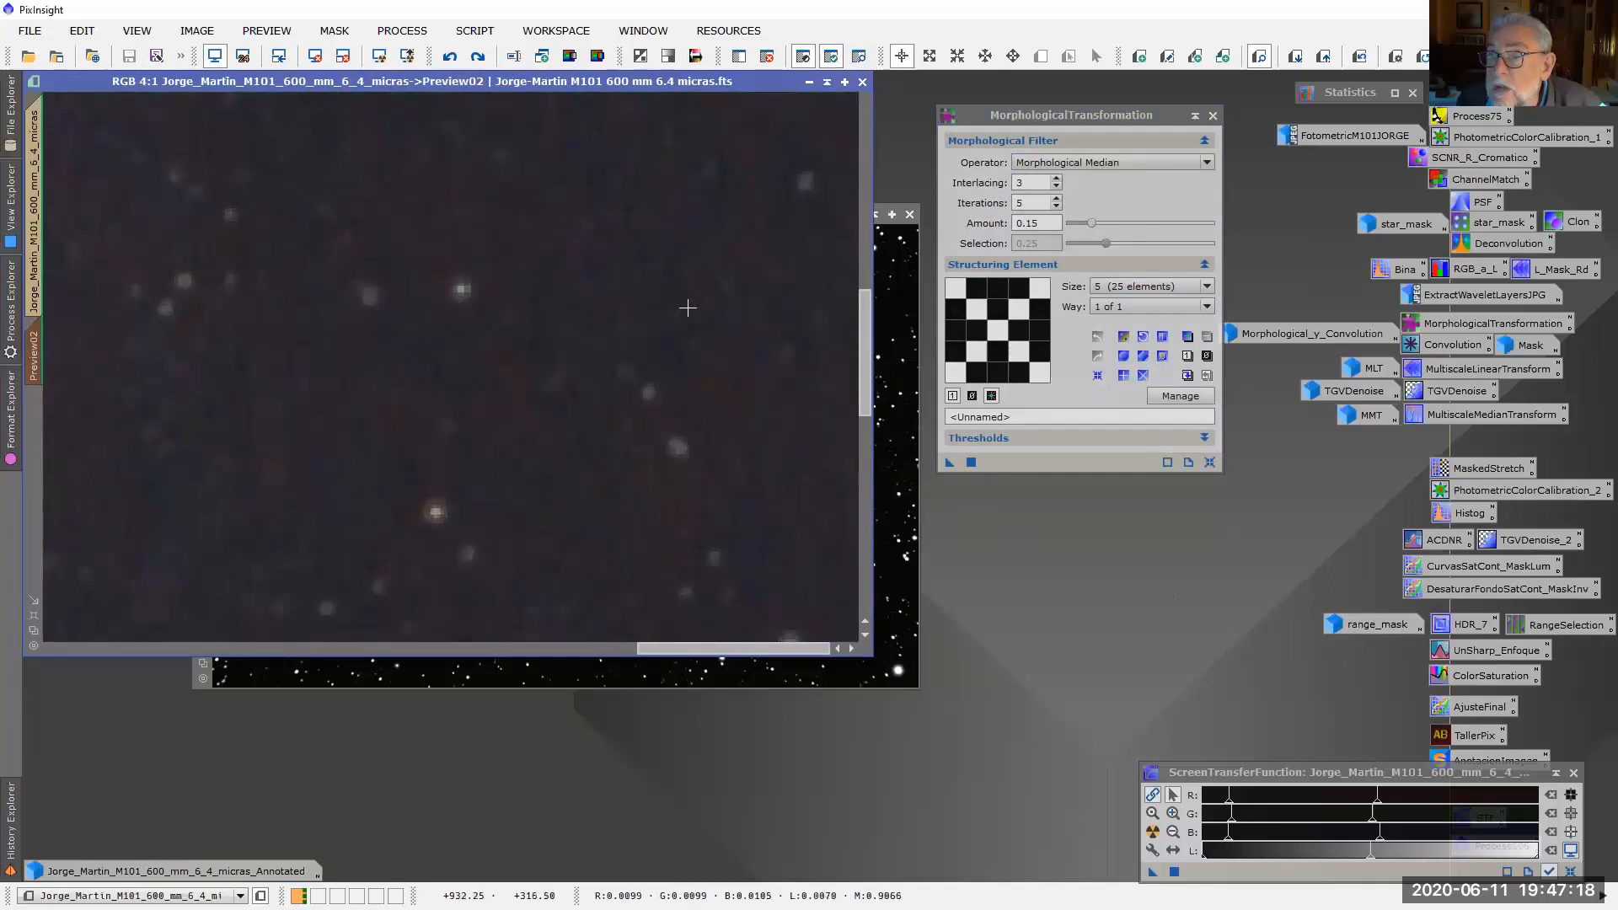
# Step: Review the saved Convolution settings, then close it and the MorphologicalTransformation dialog
pyautogui.doubleClick(1452, 346)
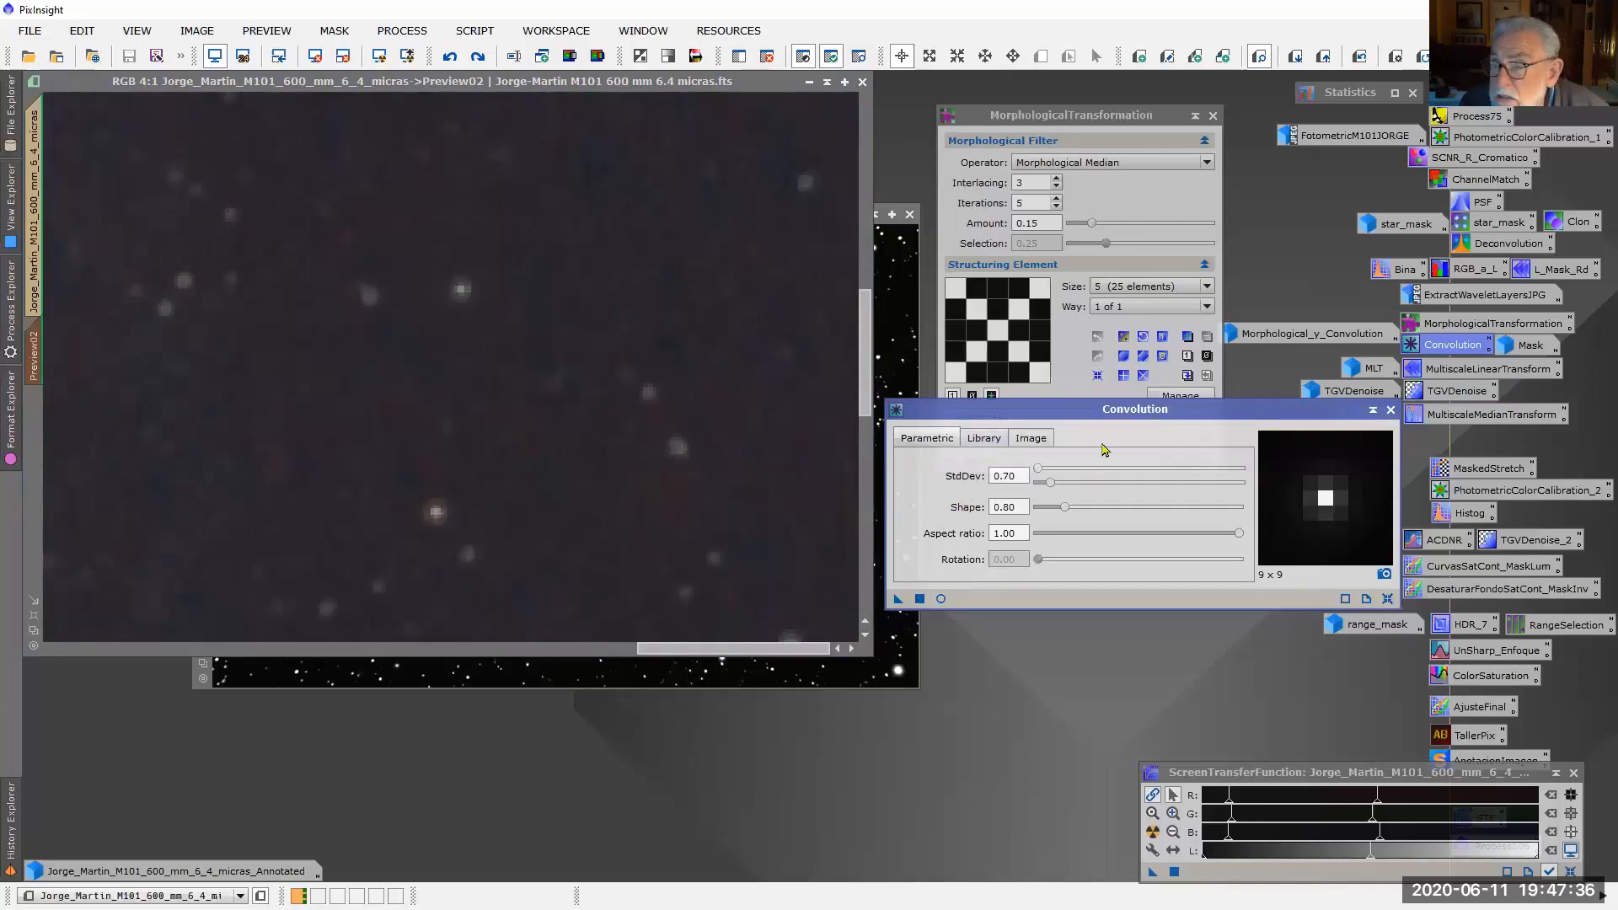
pyautogui.click(1390, 410)
pyautogui.click(1212, 115)
pyautogui.click(895, 246)
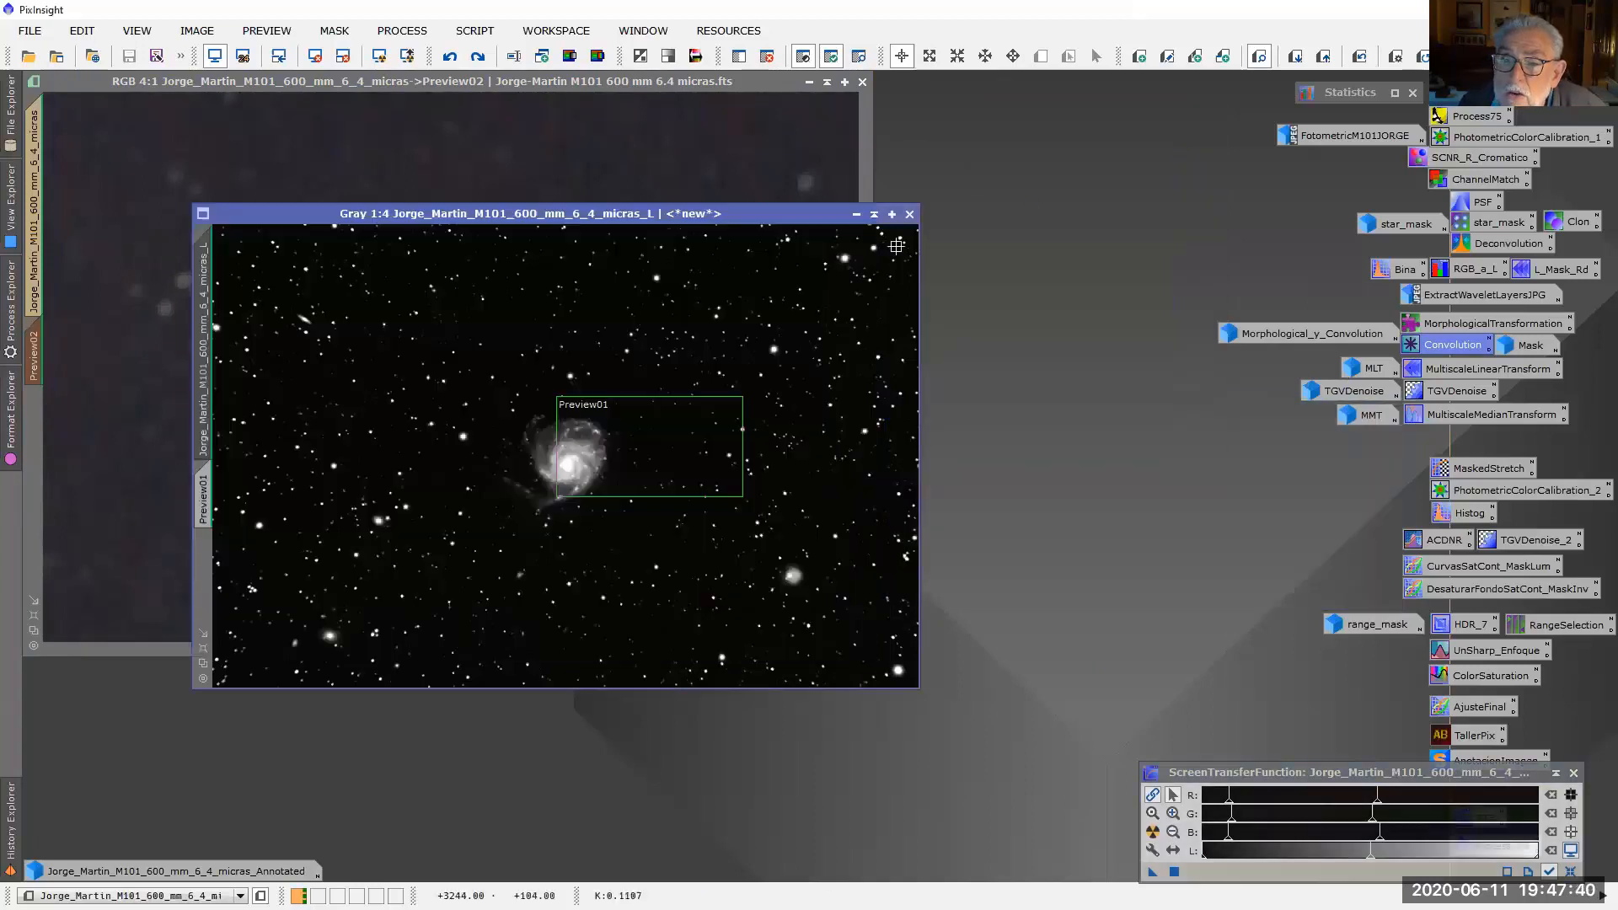
pyautogui.click(856, 215)
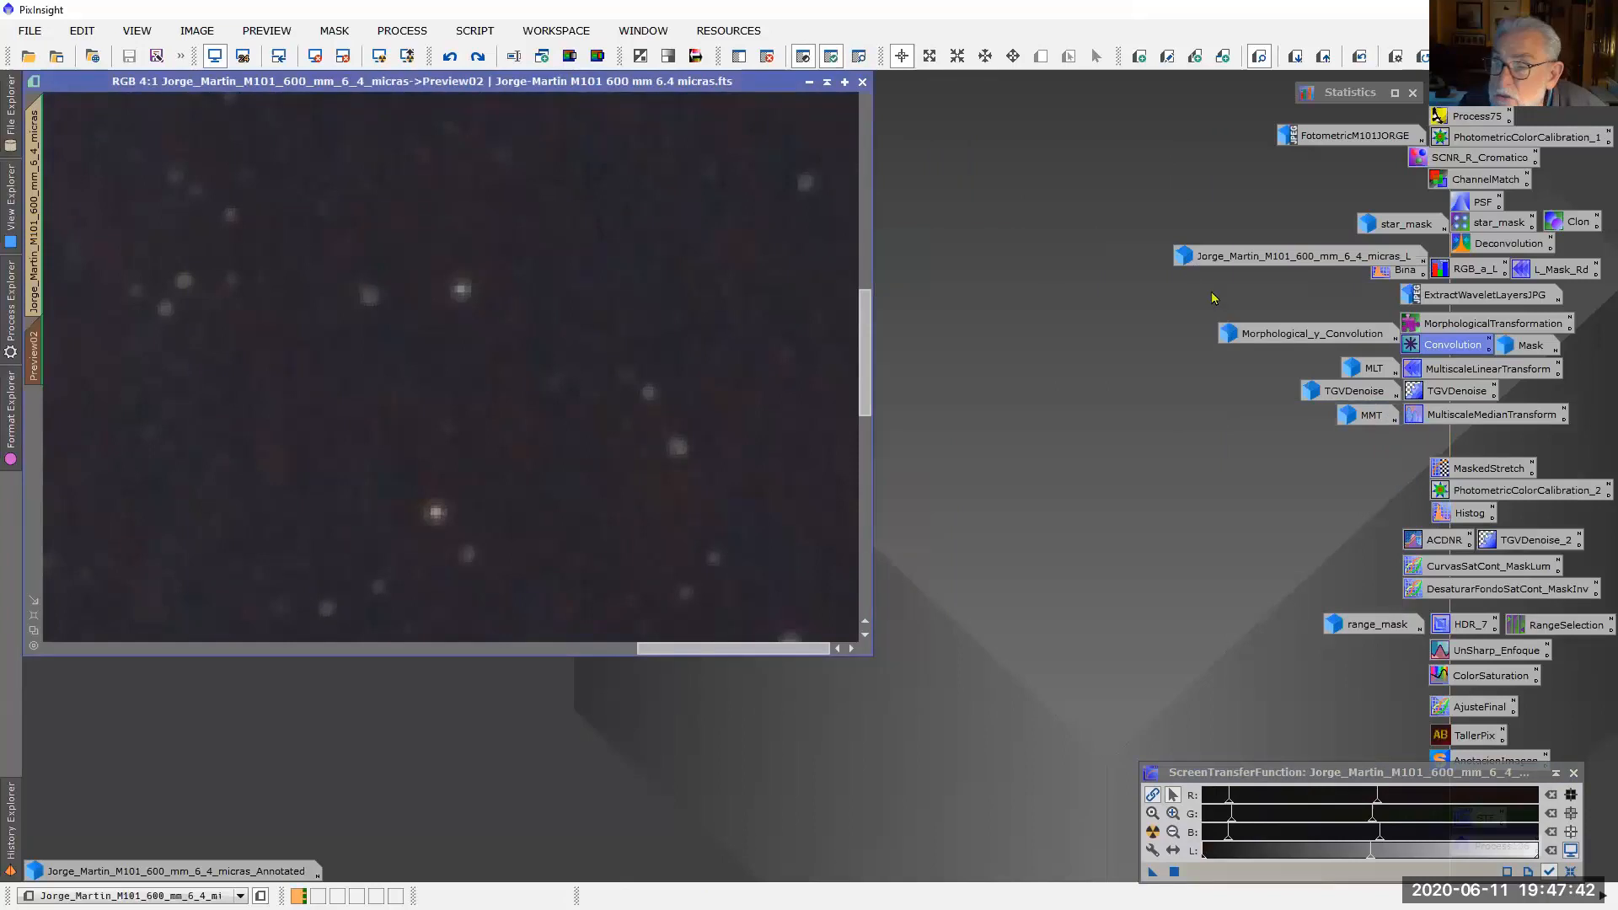
# Step: Auto-stretch and inspect the Morphological_y_Convolution image, then keep it as a 1:4 thumbnail bottom-left
pyautogui.doubleClick(1307, 334)
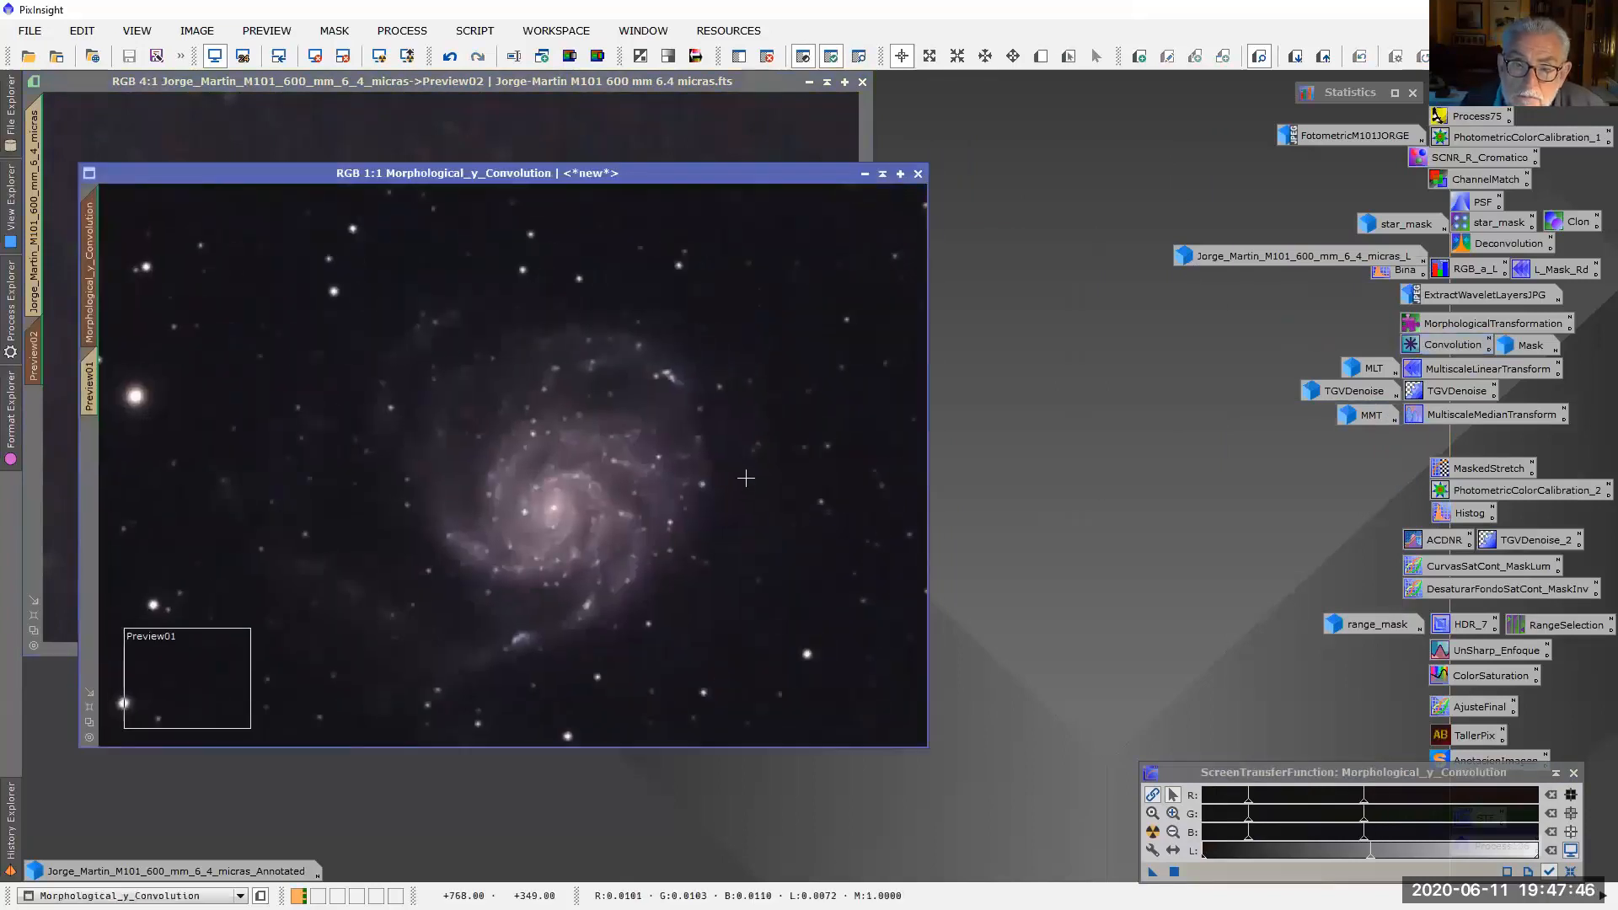
pyautogui.scroll(-2, 746, 464)
pyautogui.scroll(2, 747, 464)
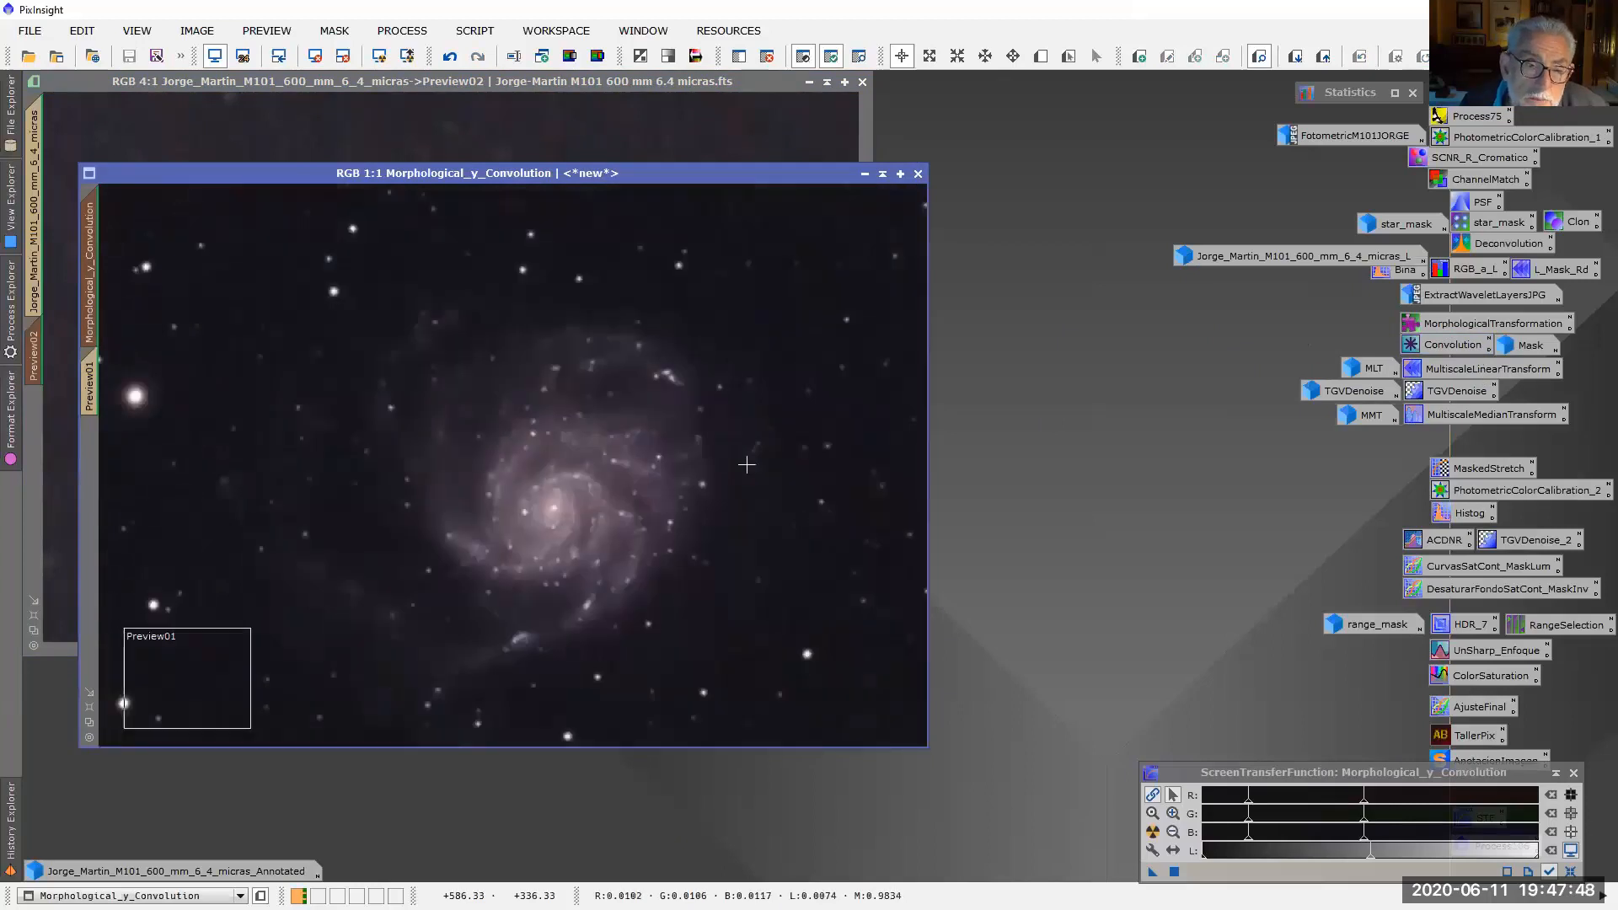
pyautogui.click(1153, 832)
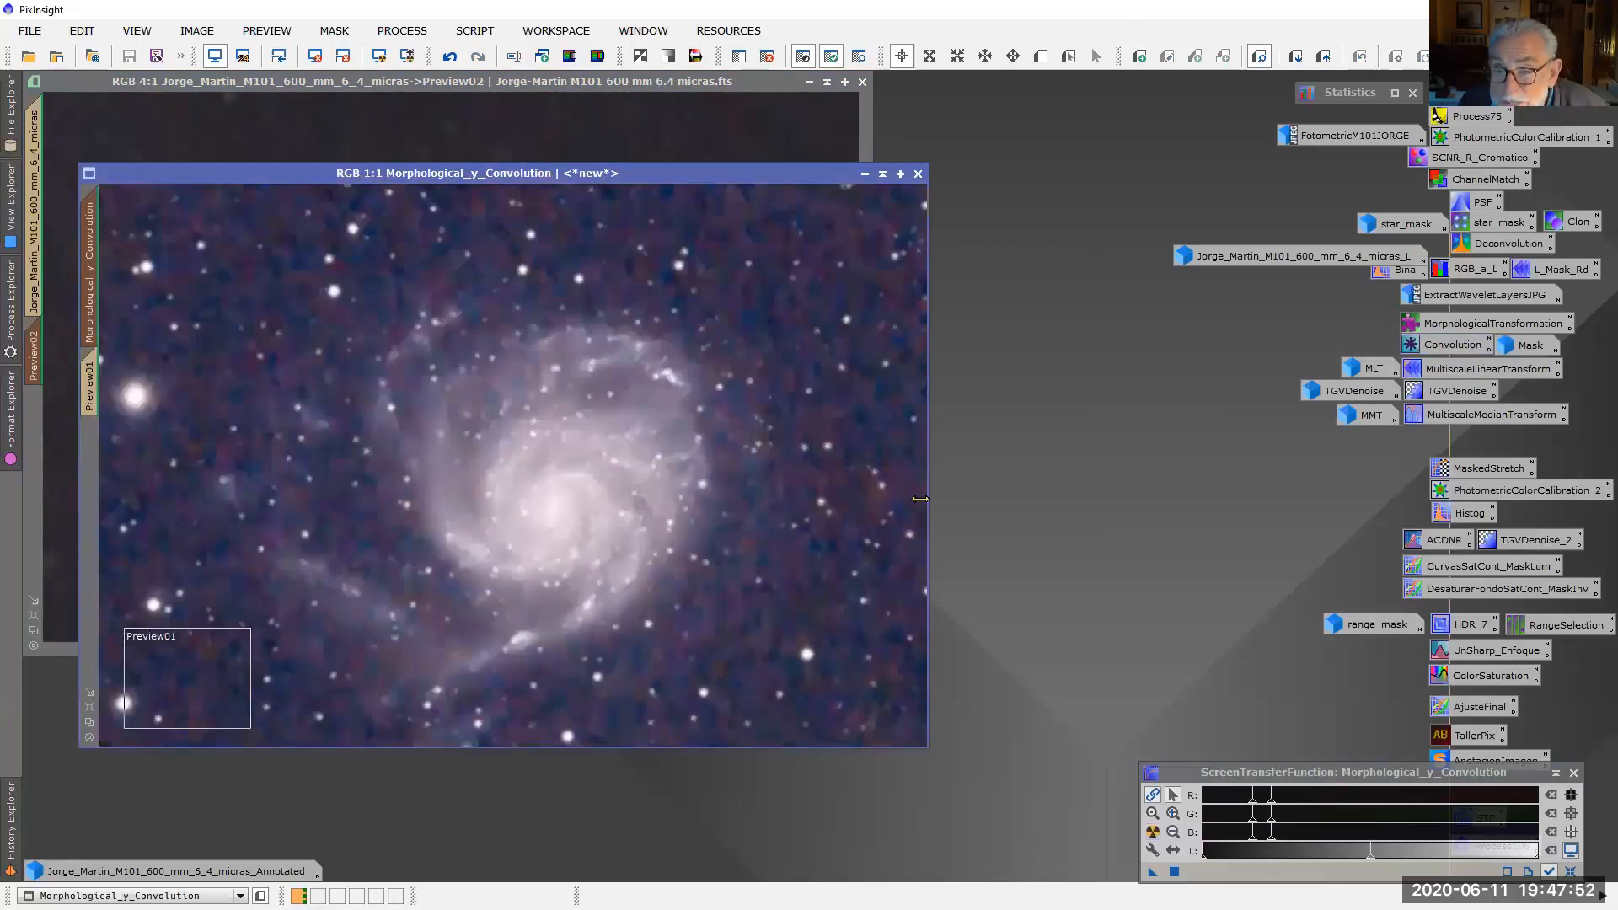
pyautogui.scroll(1, 842, 406)
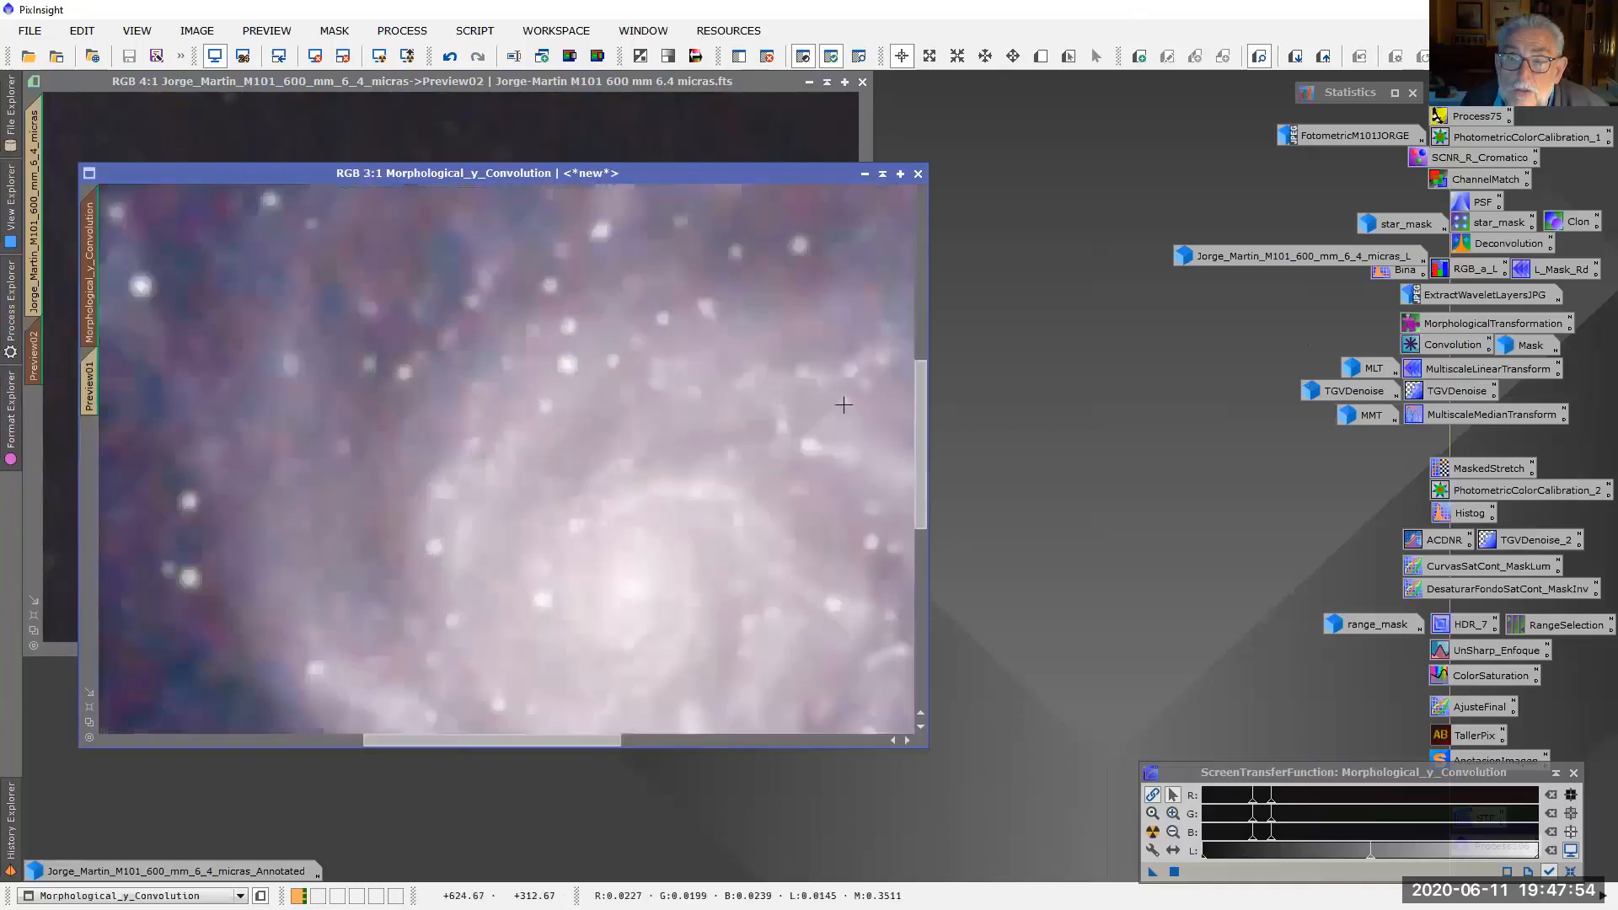
pyautogui.moveTo(615, 749); pyautogui.dragTo(861, 758)
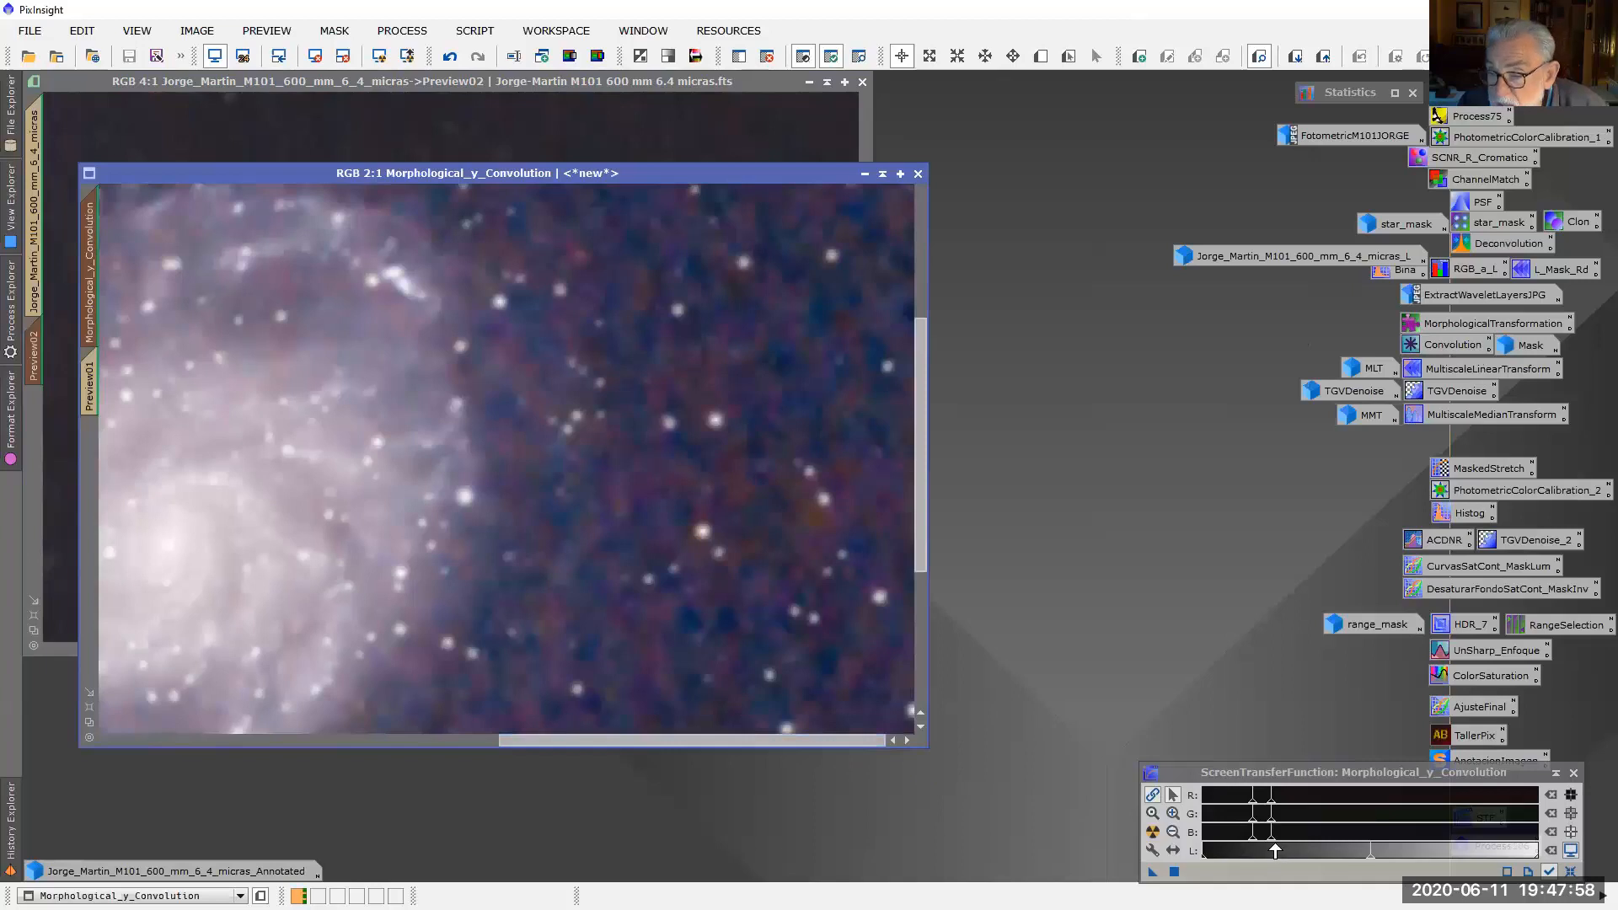
pyautogui.moveTo(1270, 841); pyautogui.dragTo(1347, 843)
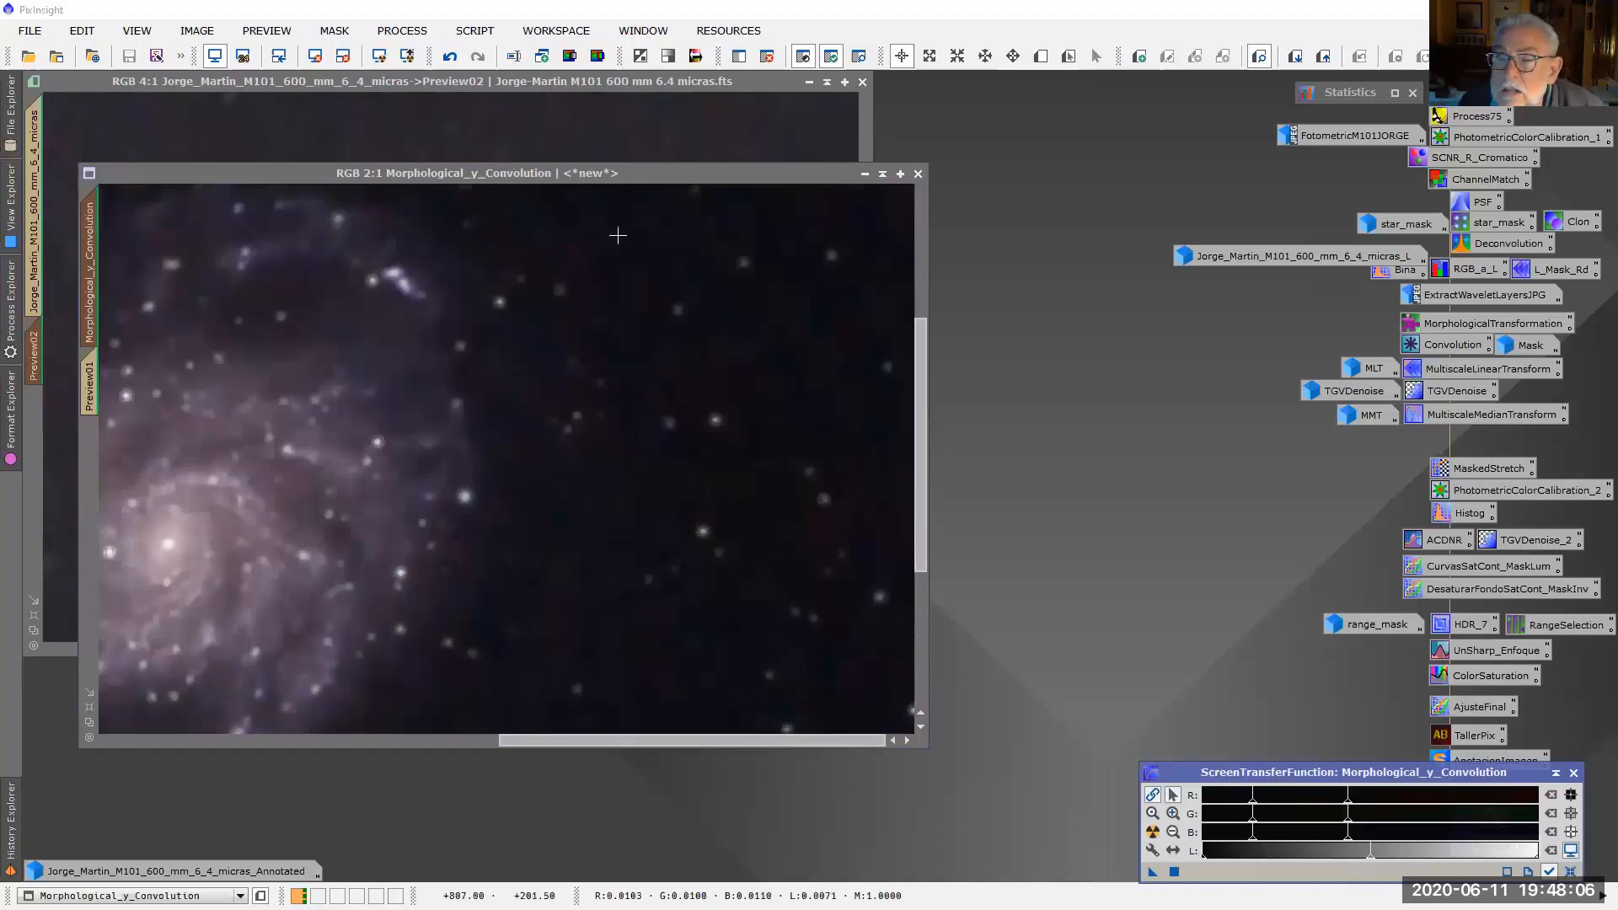
pyautogui.scroll(3, 705, 399)
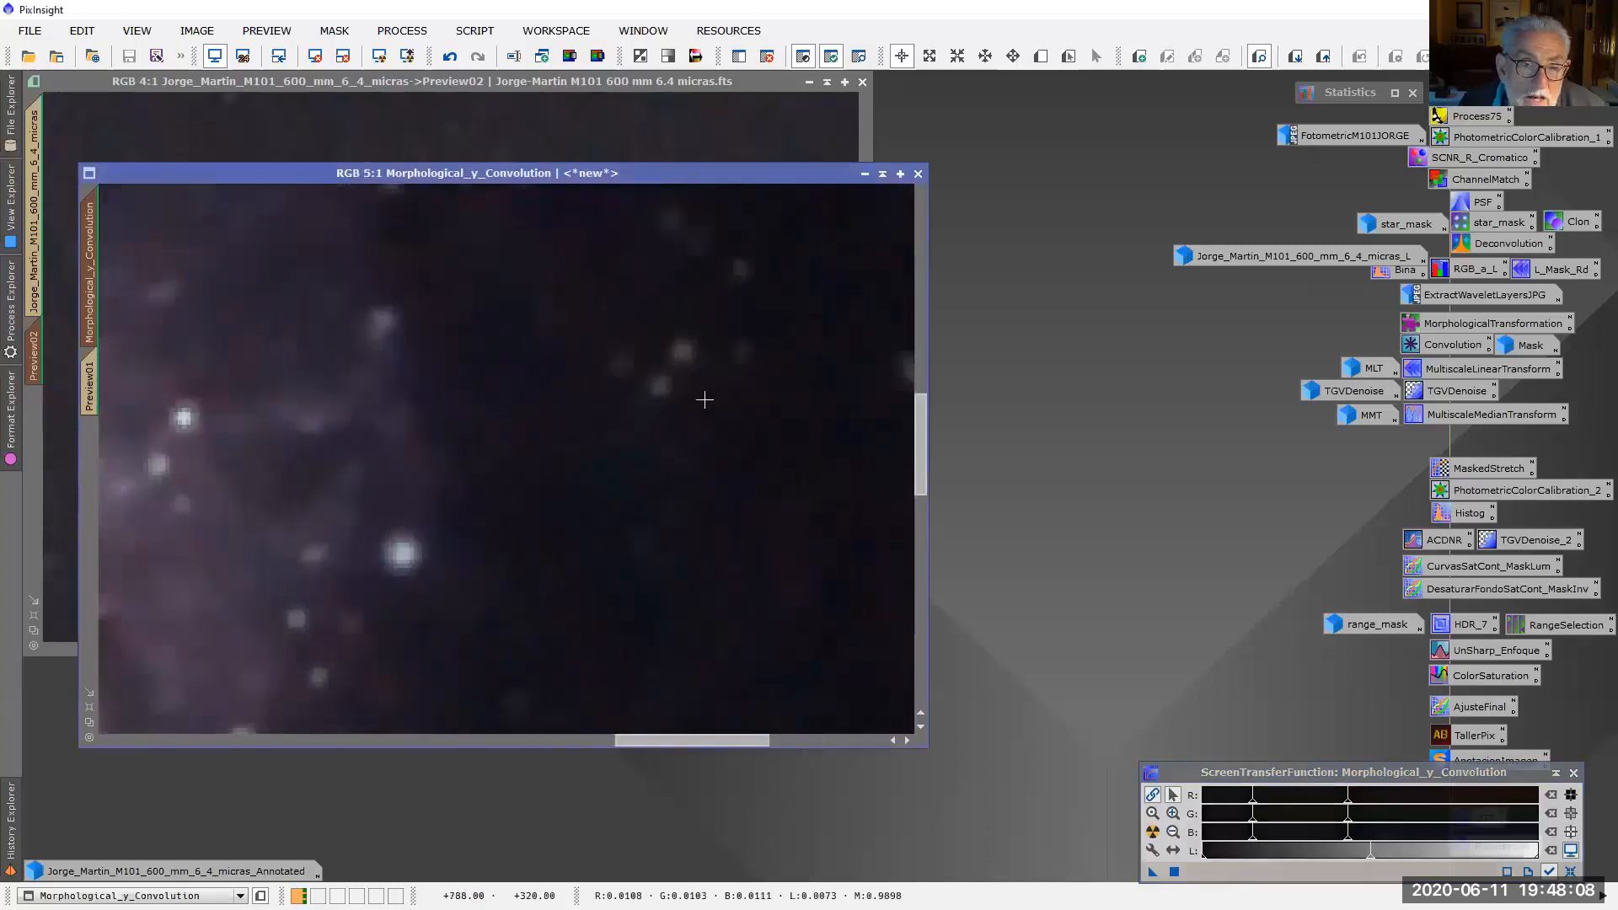
pyautogui.scroll(-9, 705, 400)
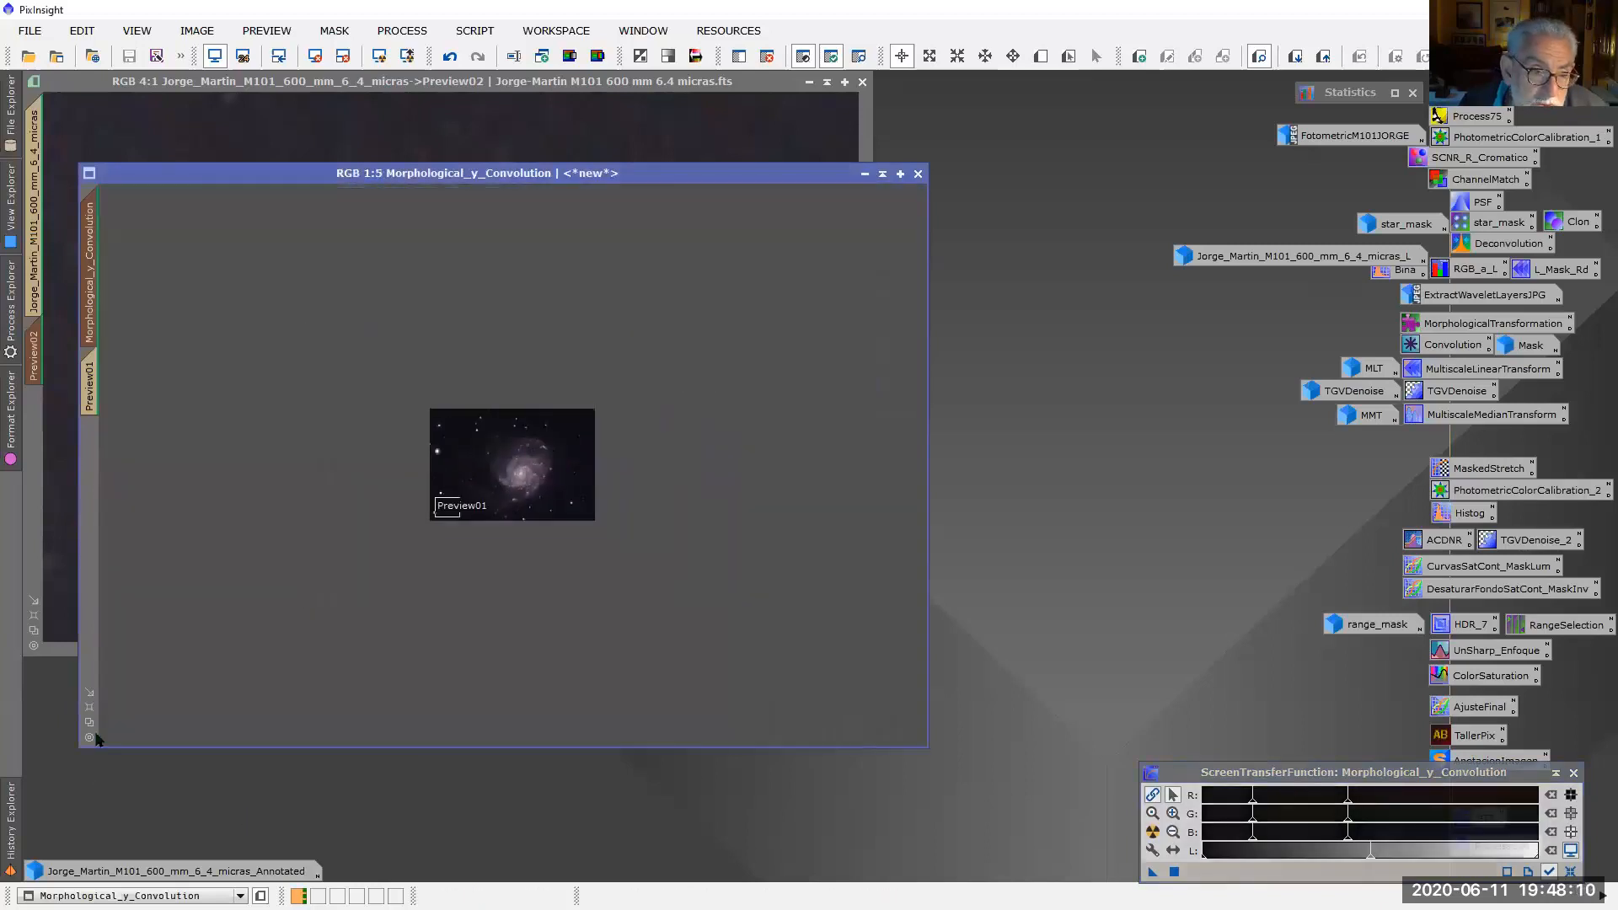
pyautogui.click(89, 693)
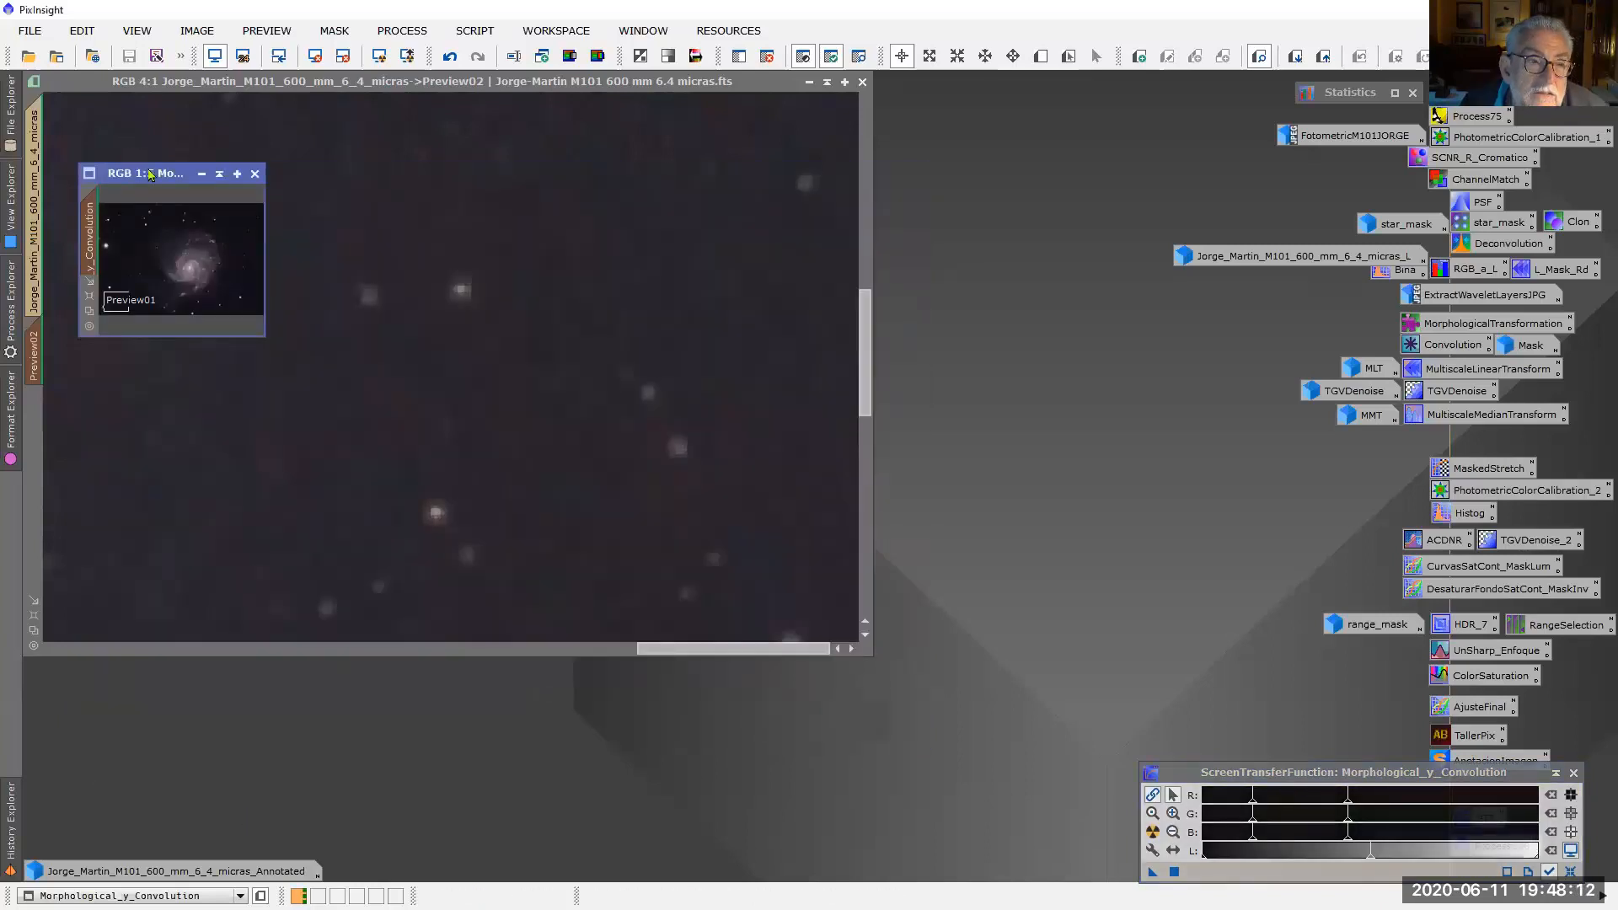
pyautogui.scroll(1, 167, 265)
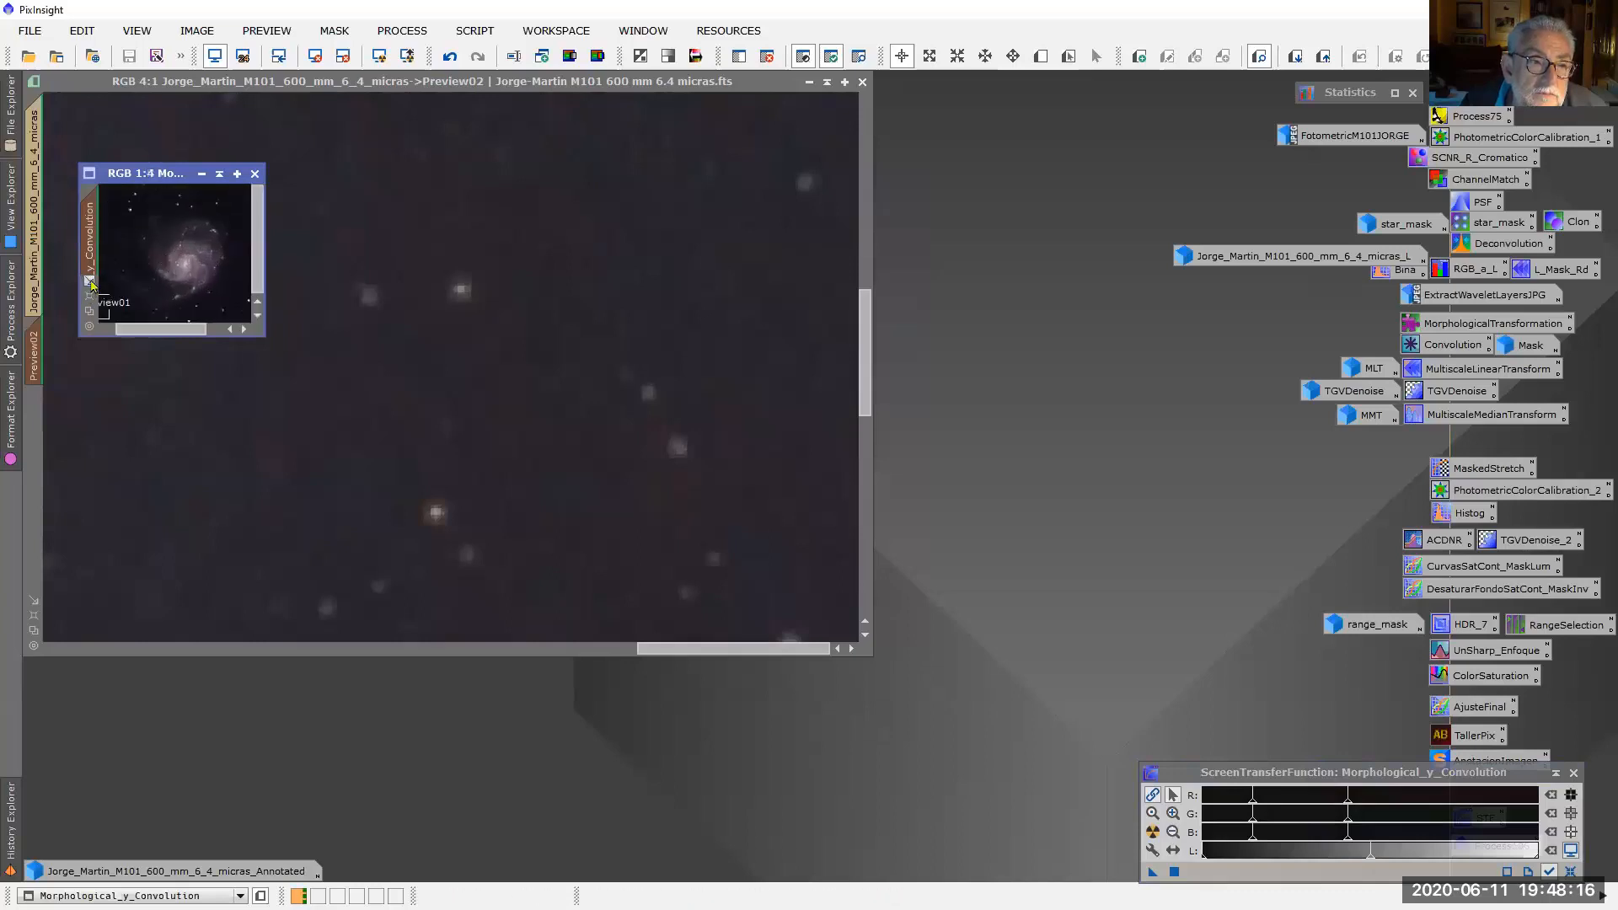
pyautogui.moveTo(167, 173); pyautogui.dragTo(112, 654)
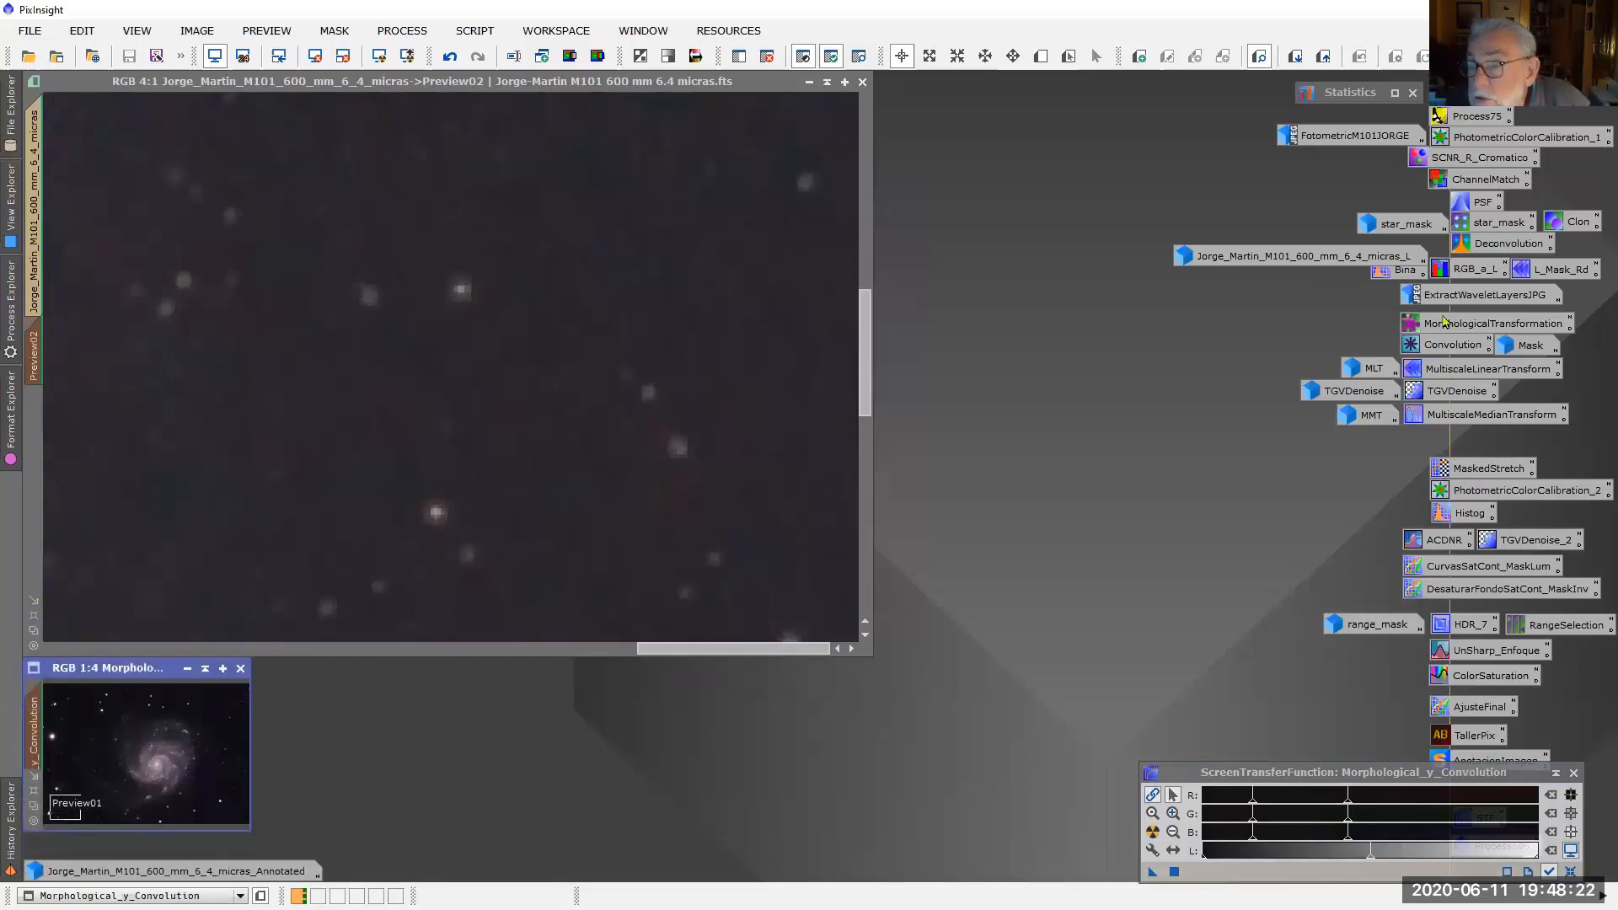
pyautogui.click(1464, 375)
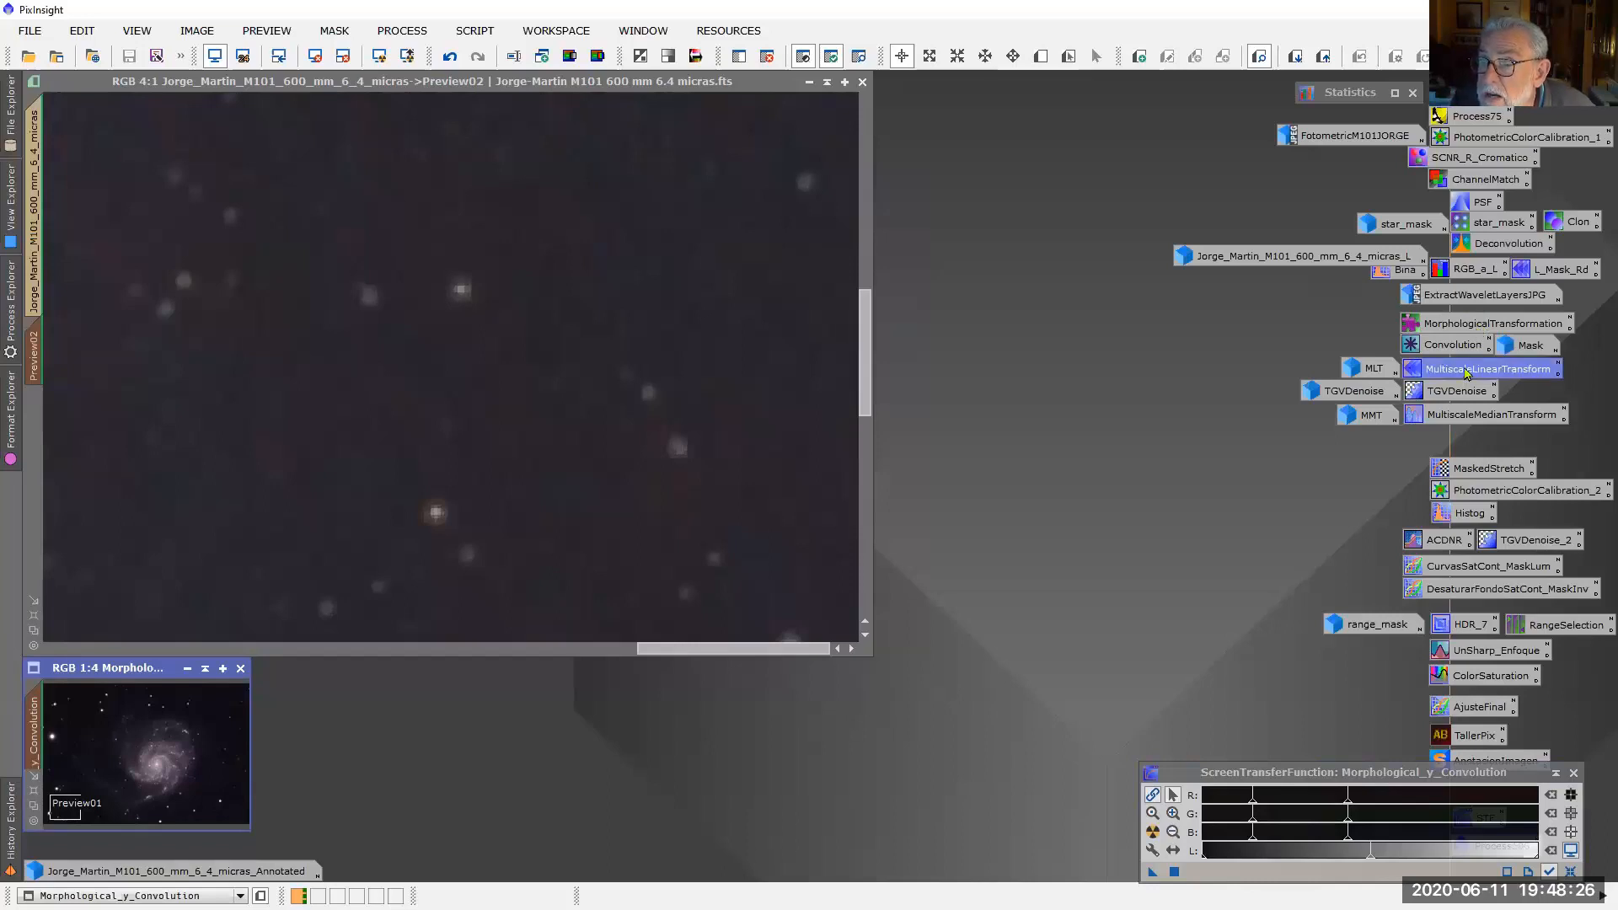
pyautogui.doubleClick(1466, 373)
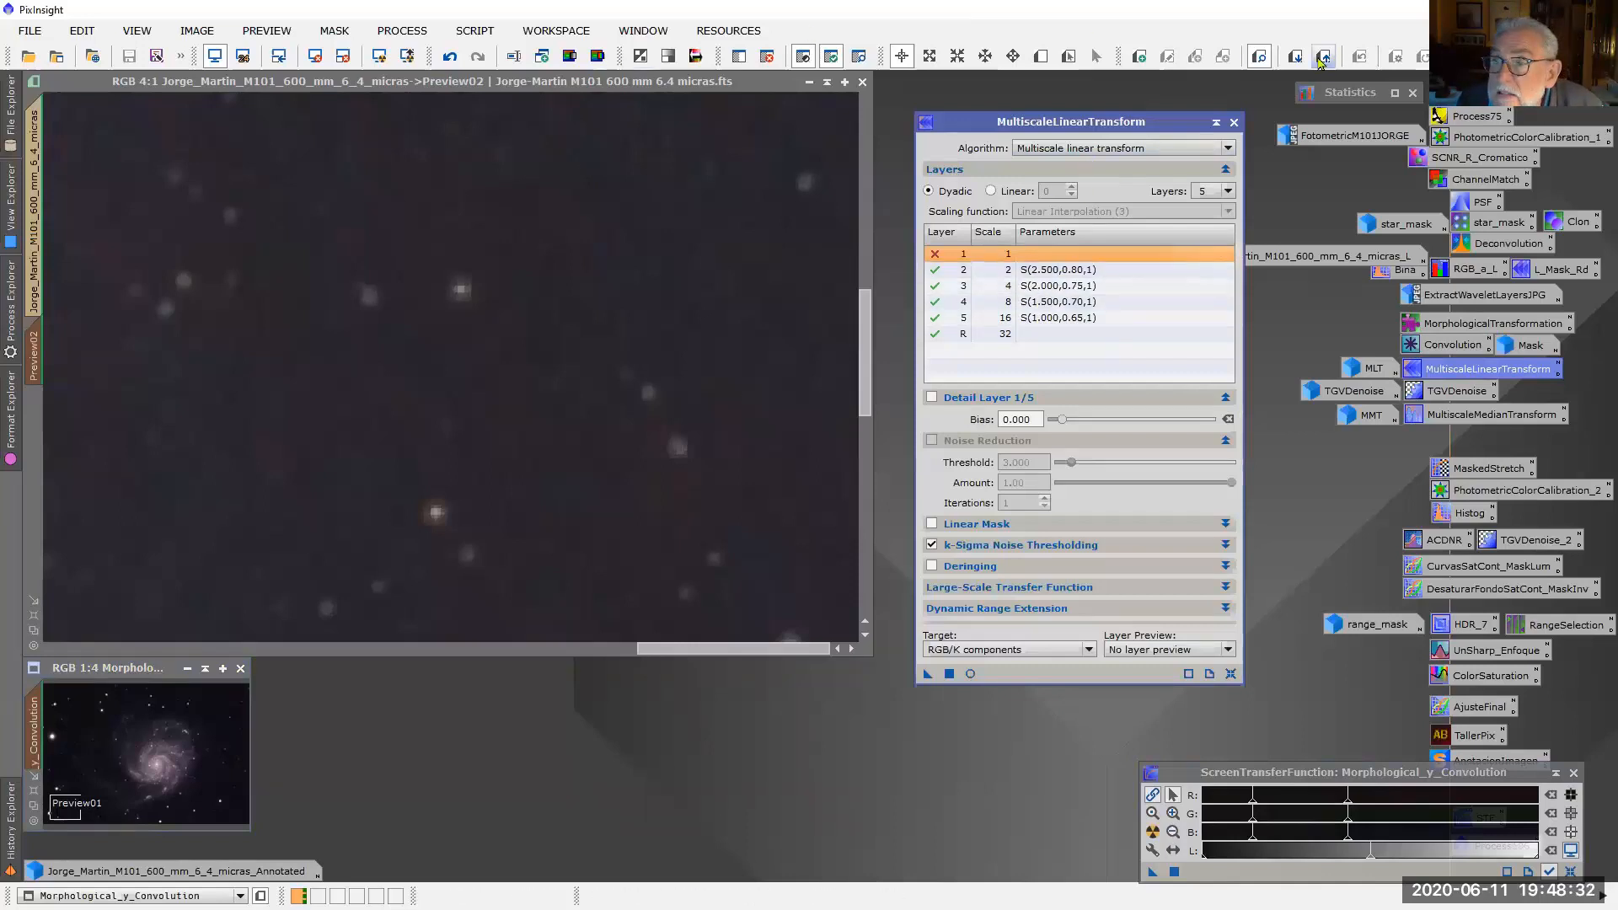
pyautogui.click(780, 82)
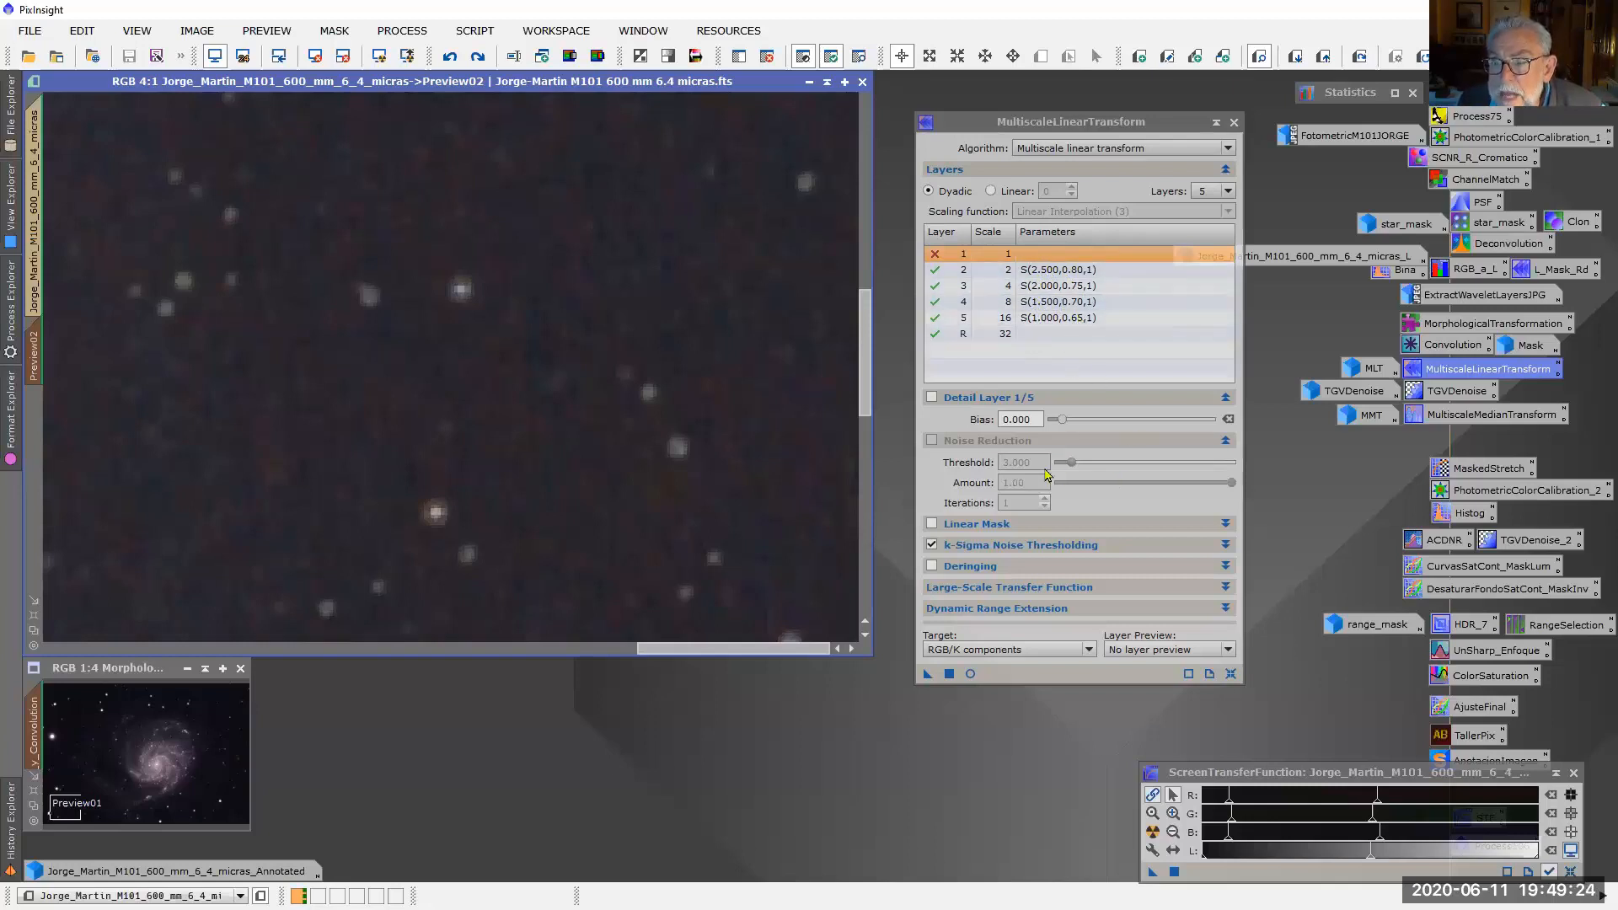
pyautogui.click(1226, 547)
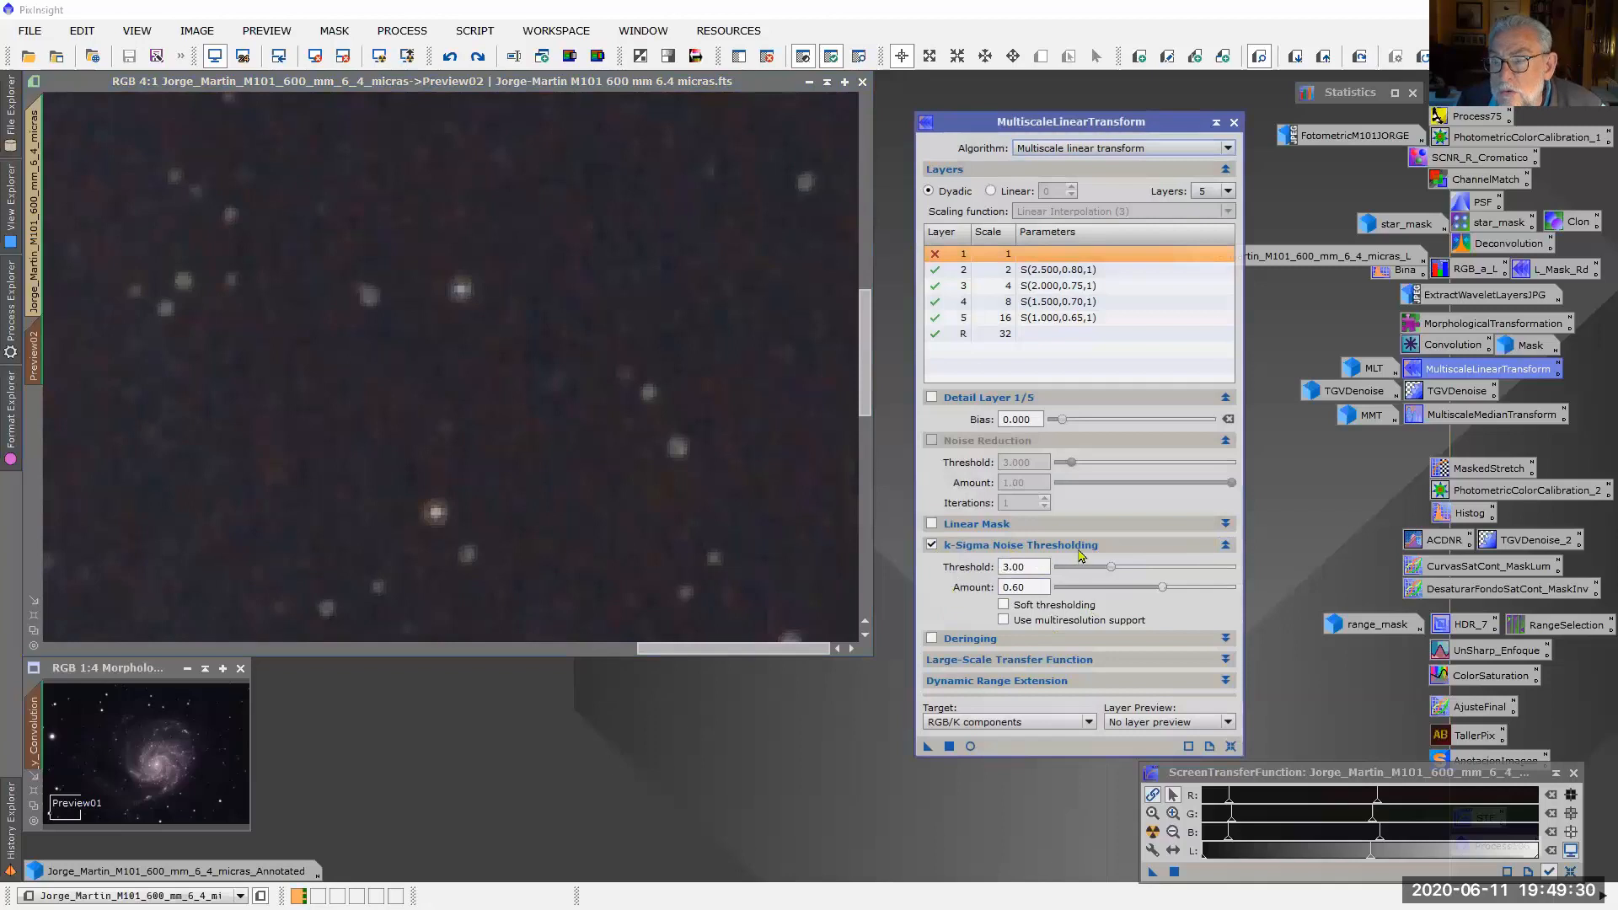
pyautogui.moveTo(1040, 553)
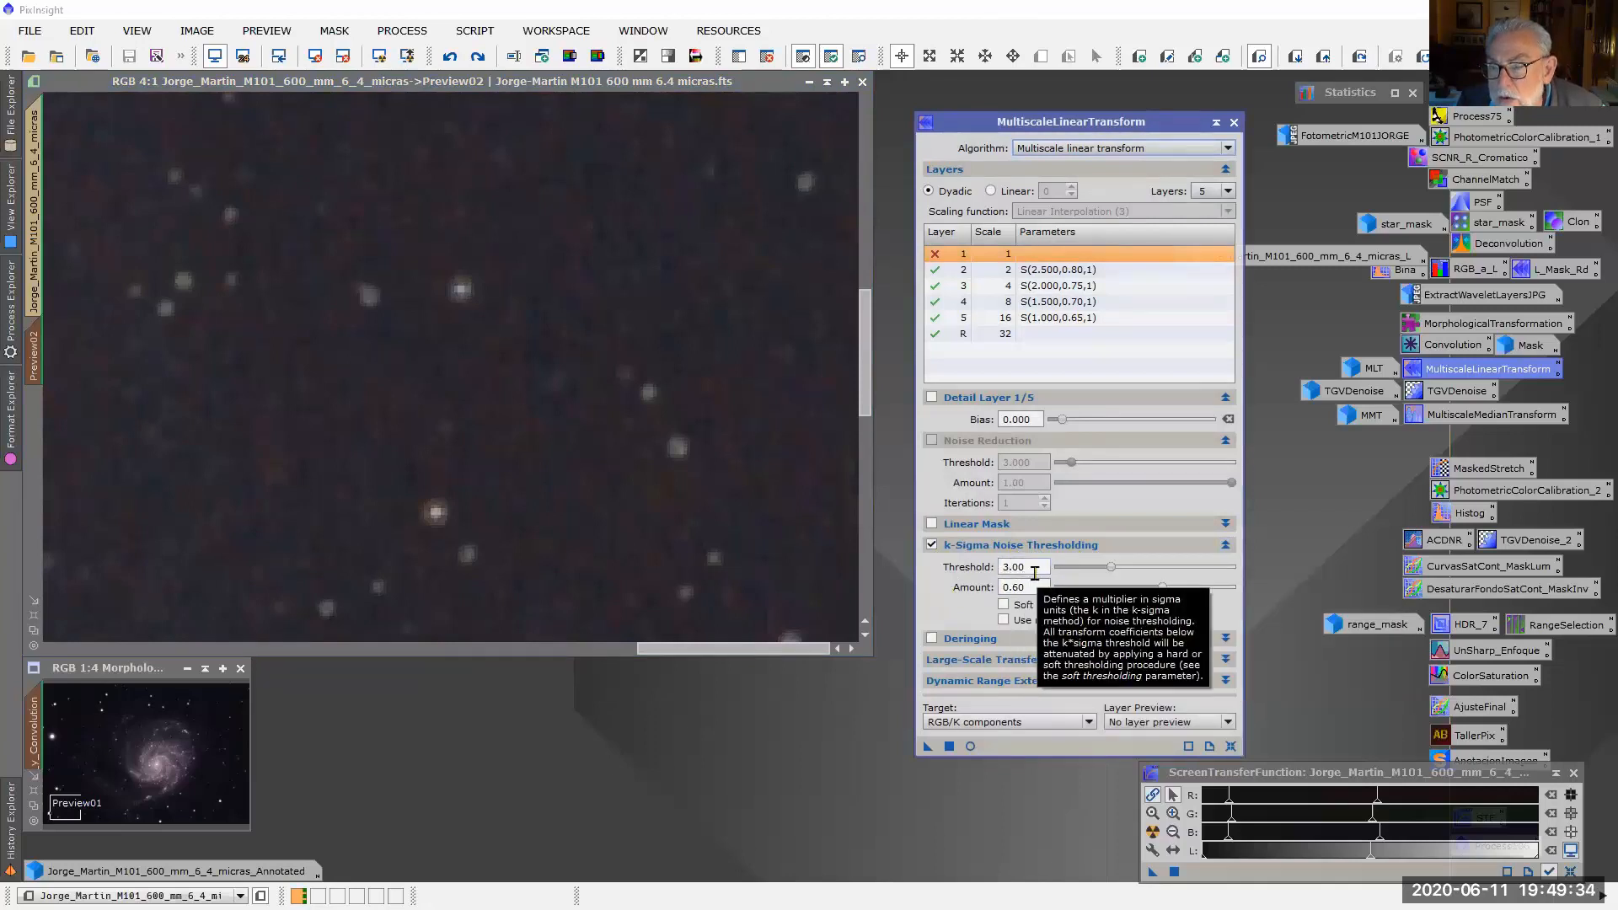
pyautogui.moveTo(1085, 576)
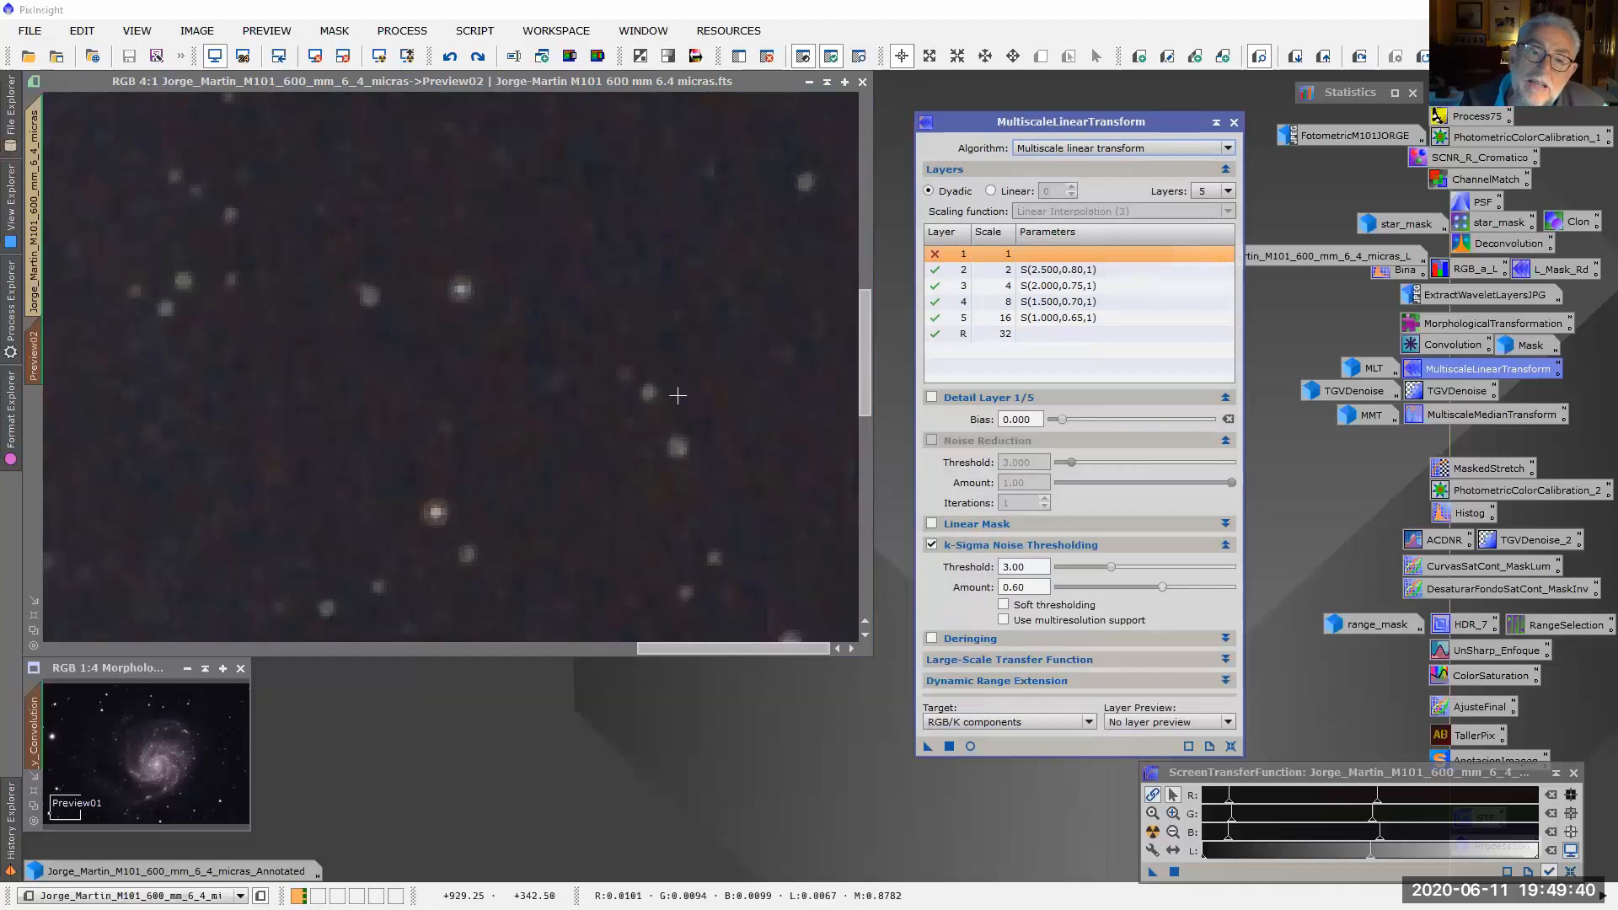
pyautogui.click(1233, 124)
# Step: Restore the MLT image and give it the convolution image's STF stretch for comparison
pyautogui.doubleClick(1360, 376)
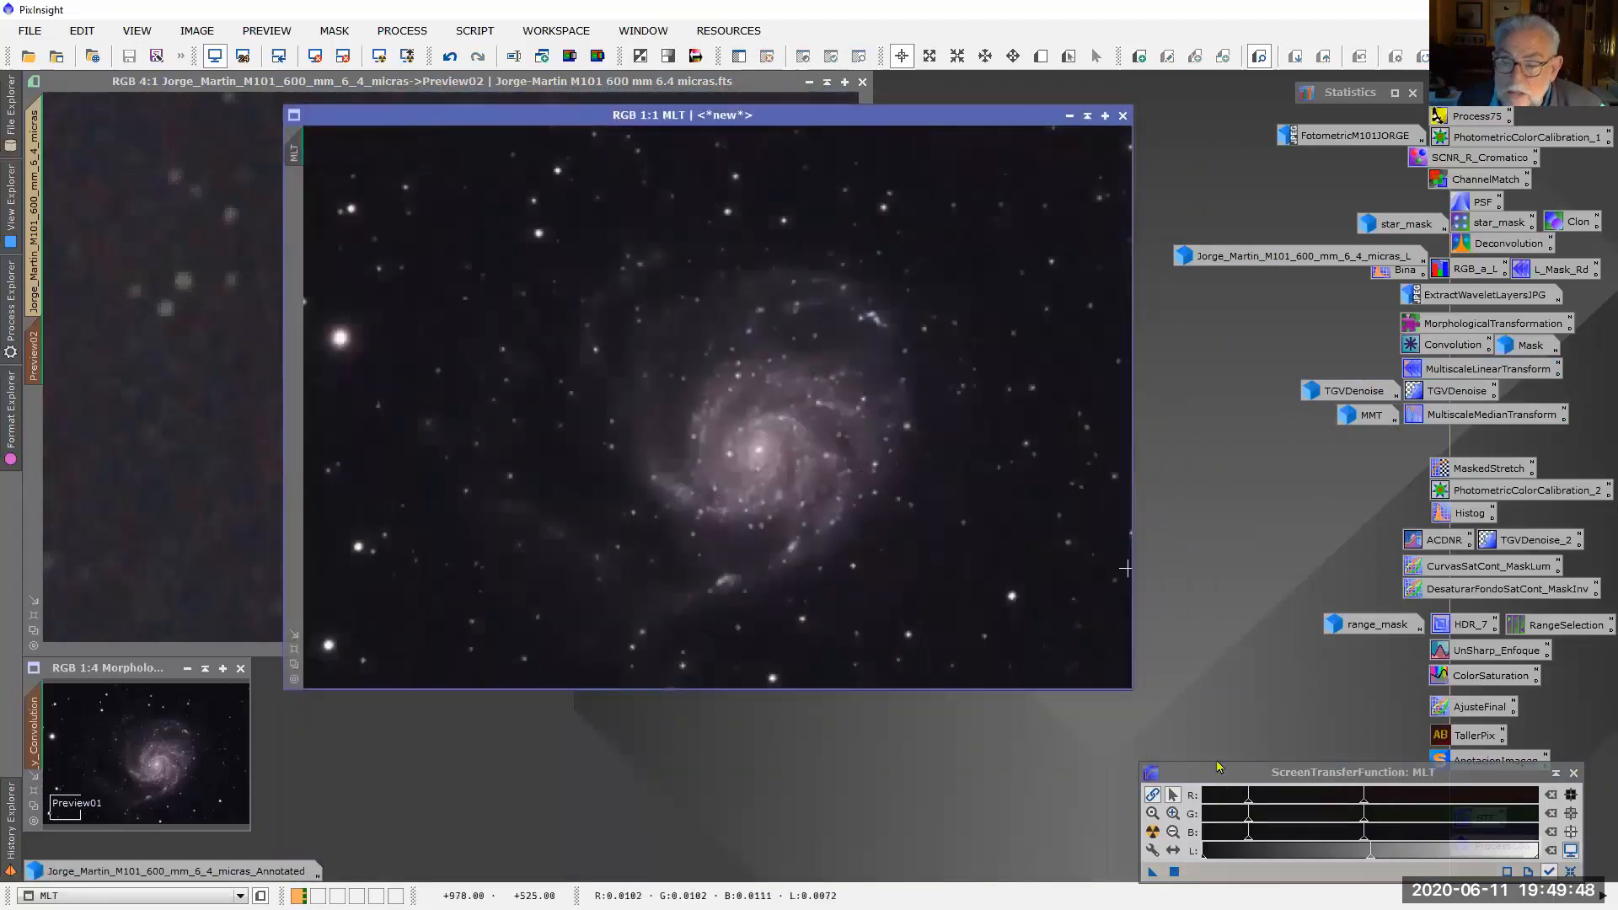
pyautogui.click(1153, 834)
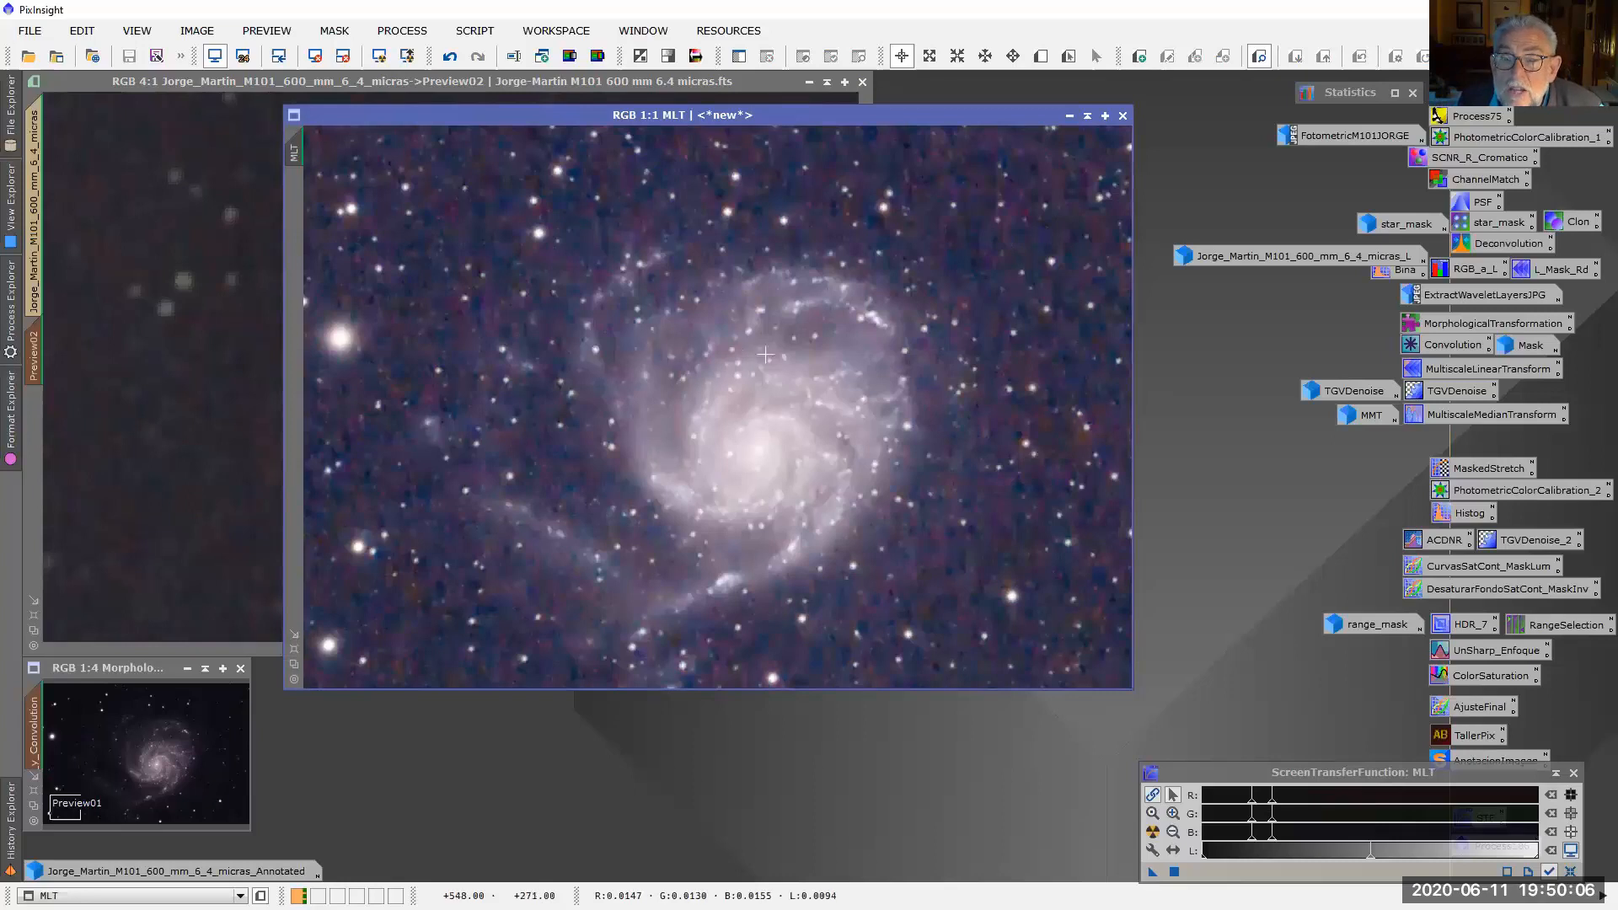
pyautogui.click(198, 750)
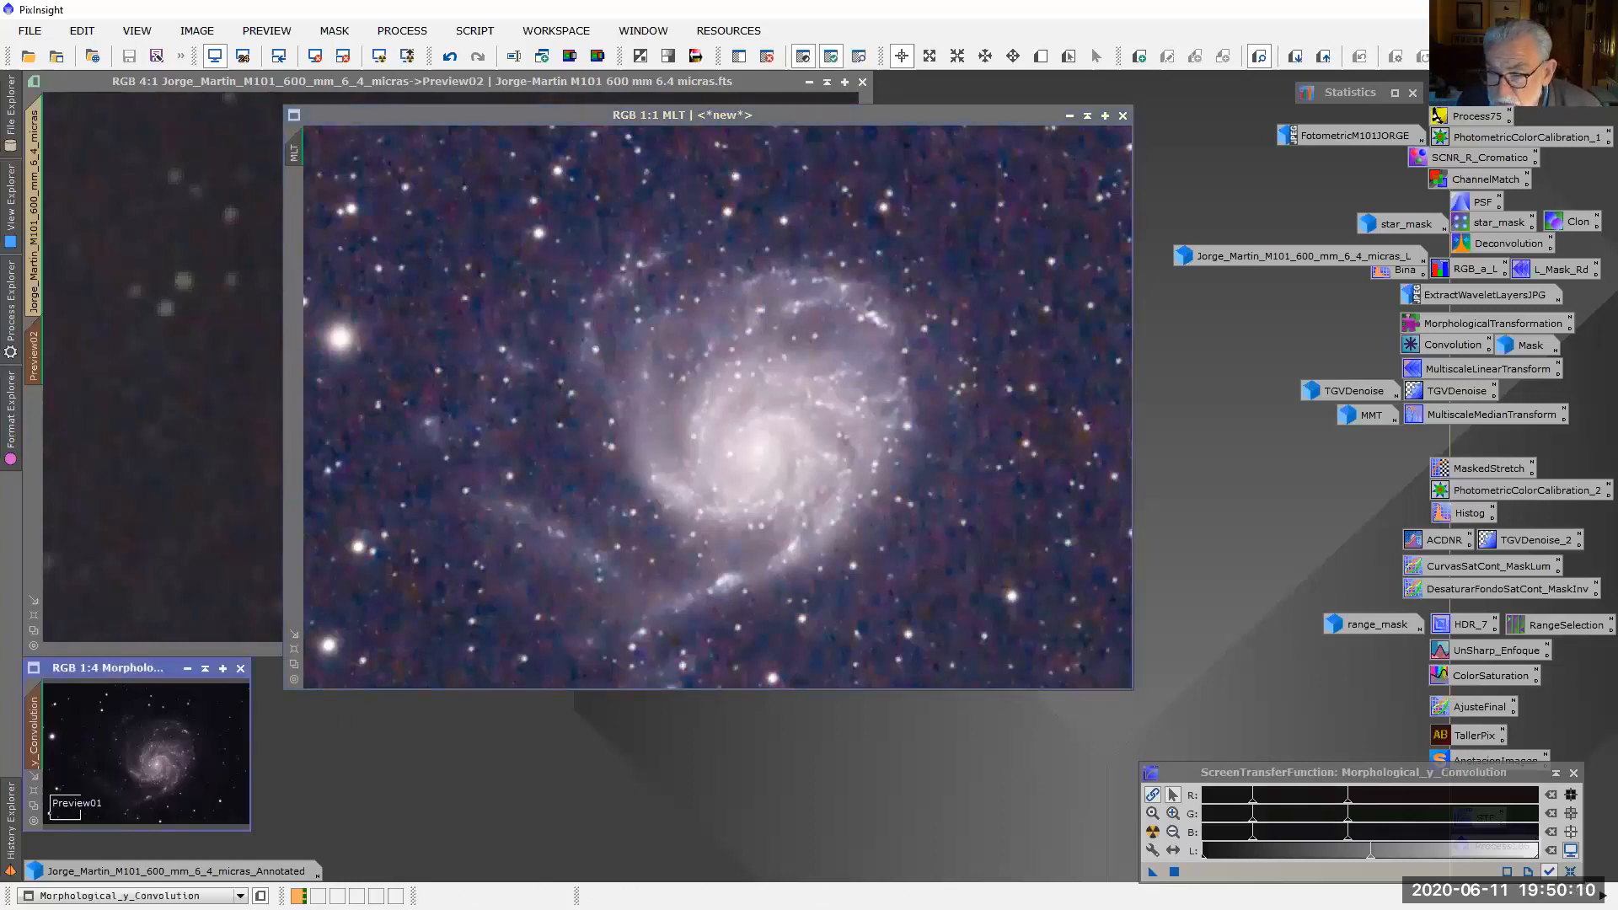
pyautogui.moveTo(1152, 871); pyautogui.dragTo(997, 613)
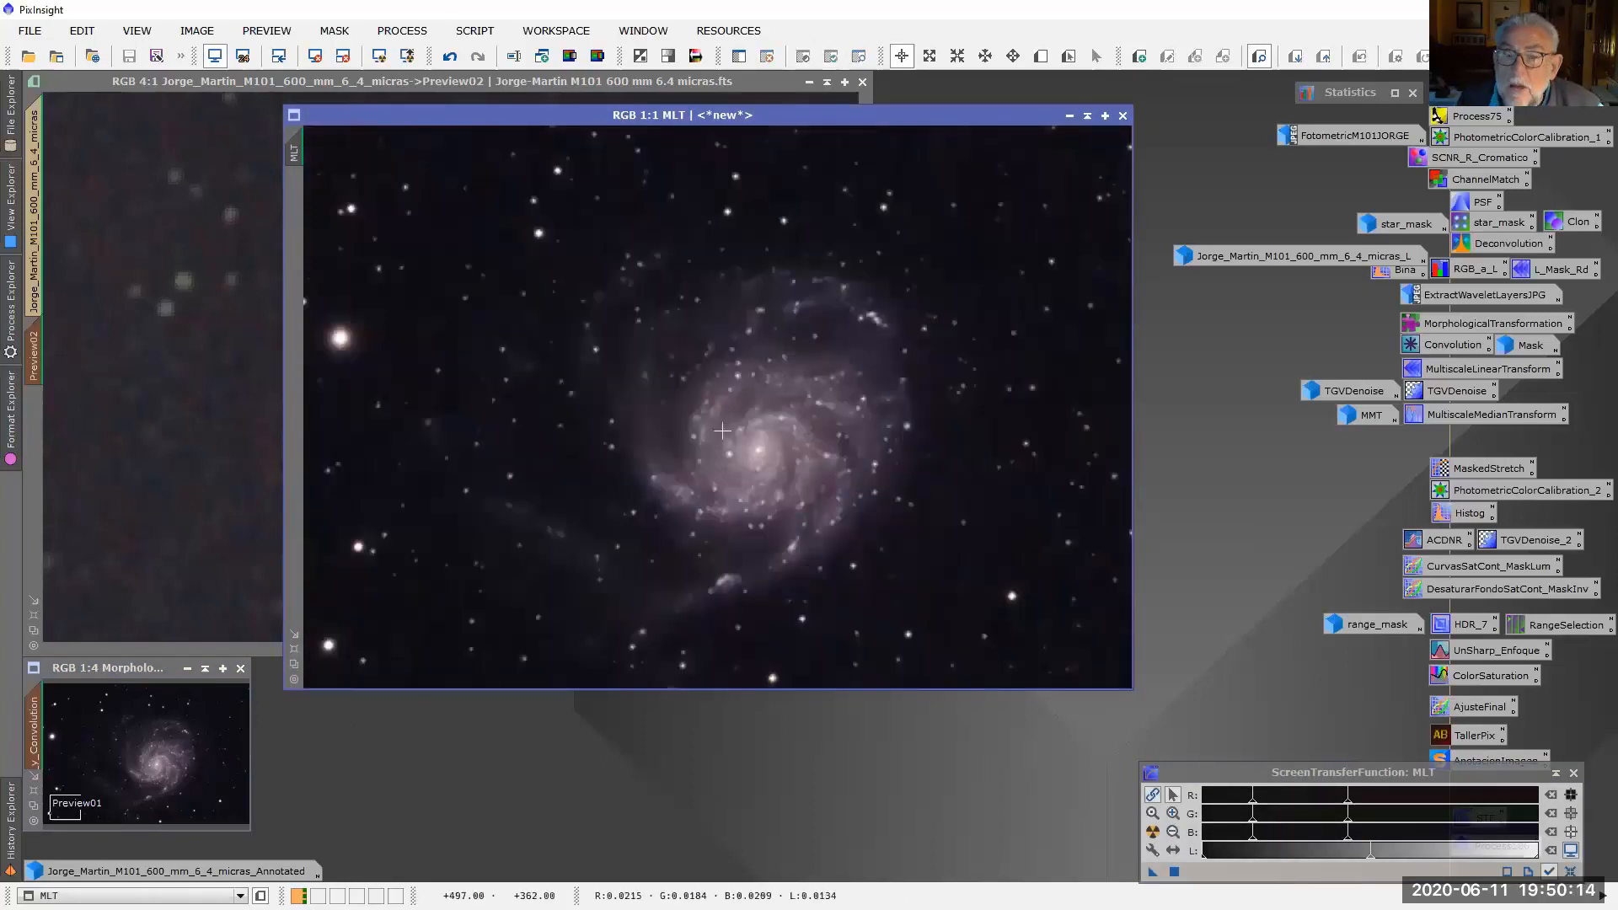
# Step: Shrink the MLT image to a fitted 1:4 thumbnail beside the convolution thumbnail
pyautogui.scroll(1, 809, 474)
pyautogui.scroll(-4, 809, 474)
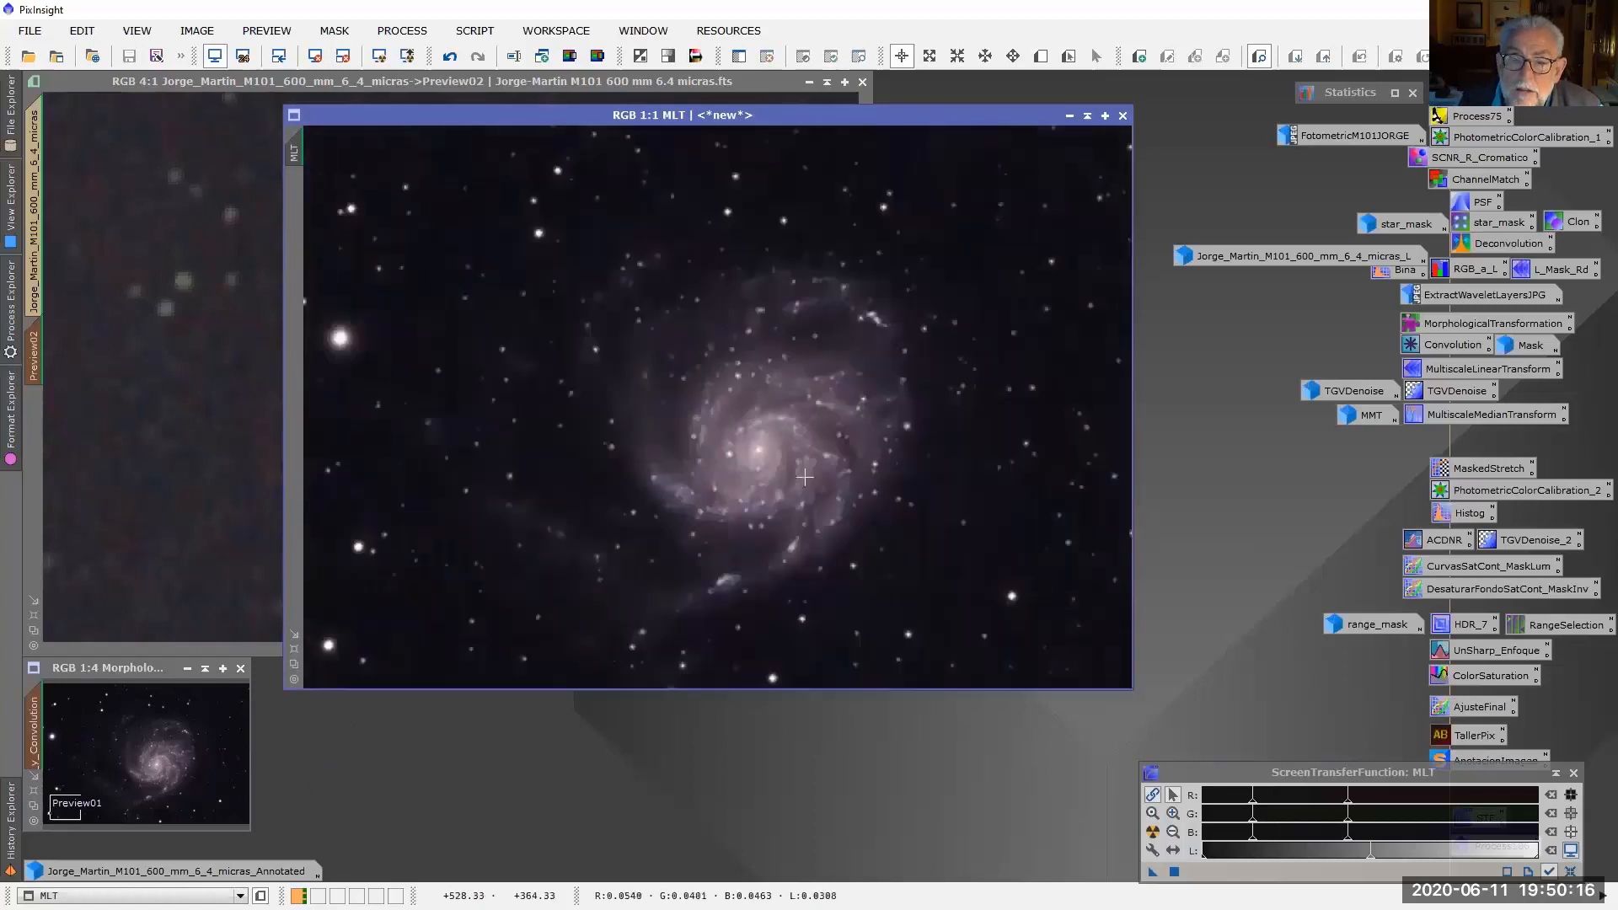
pyautogui.click(294, 634)
pyautogui.moveTo(407, 127); pyautogui.dragTo(380, 686)
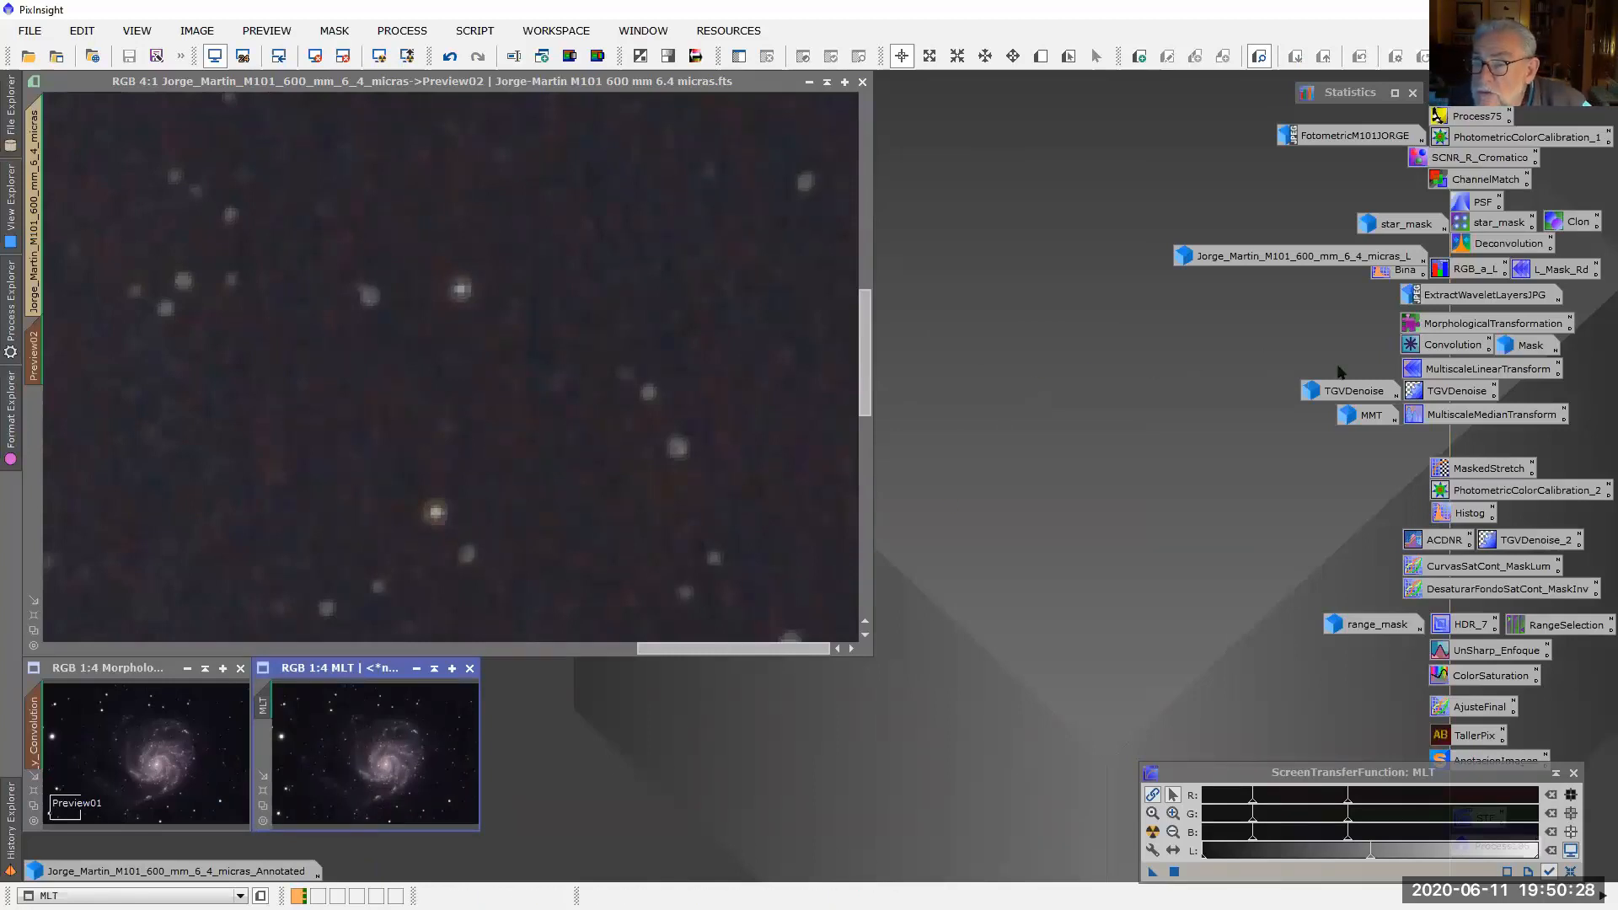
# Step: Open the saved TGVDenoise settings and preview its local support image on Preview02
pyautogui.doubleClick(1456, 393)
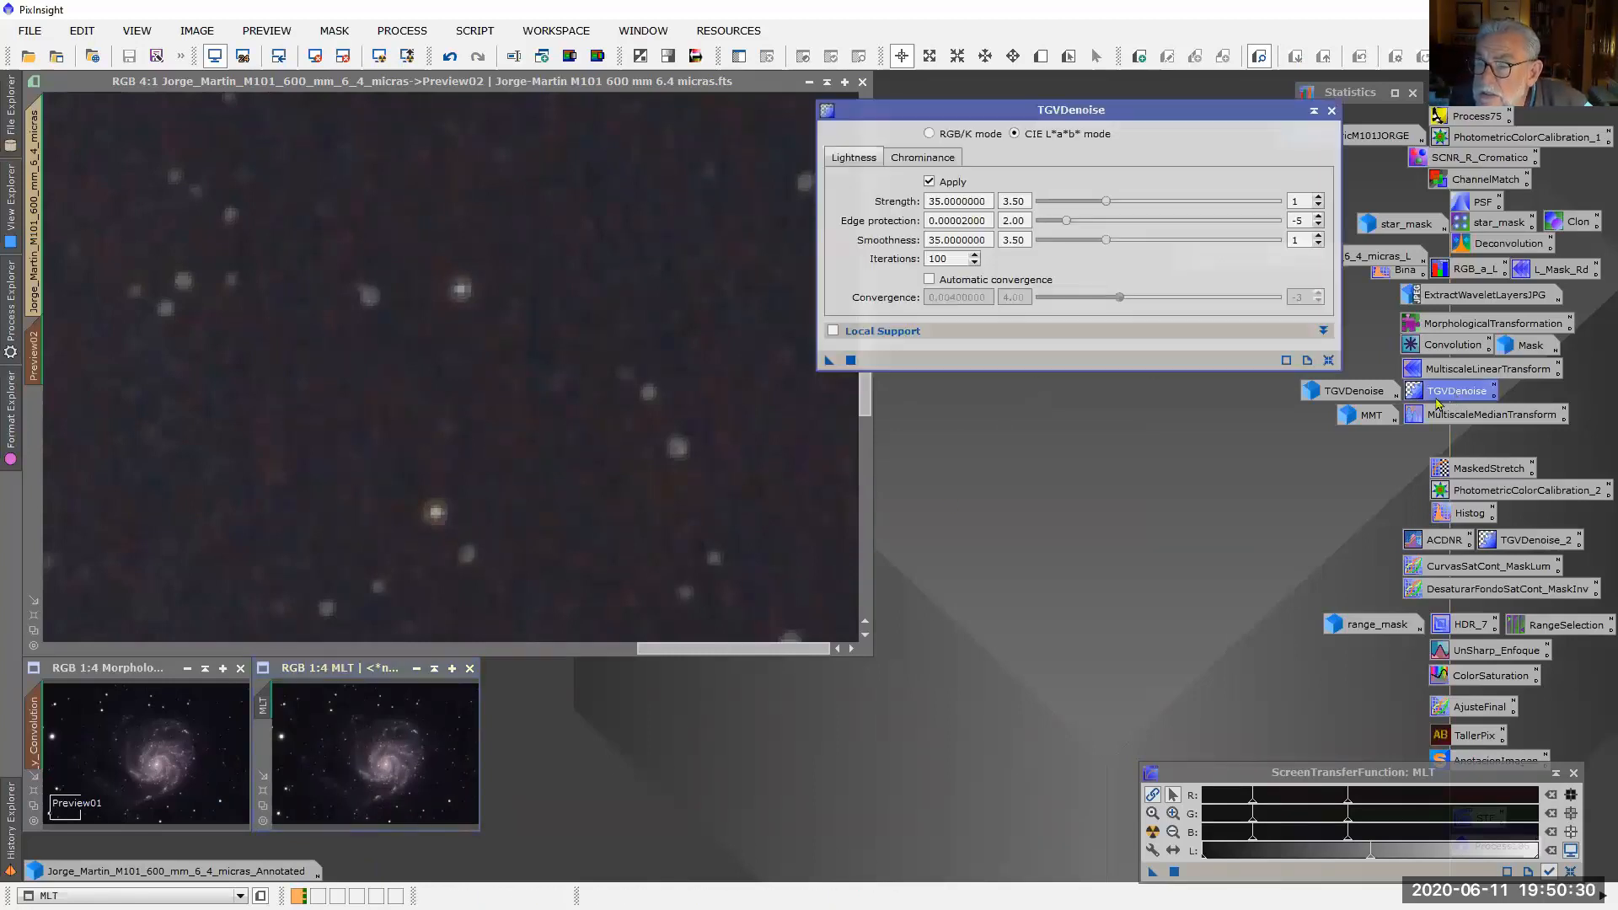
pyautogui.moveTo(1135, 112); pyautogui.dragTo(941, 131)
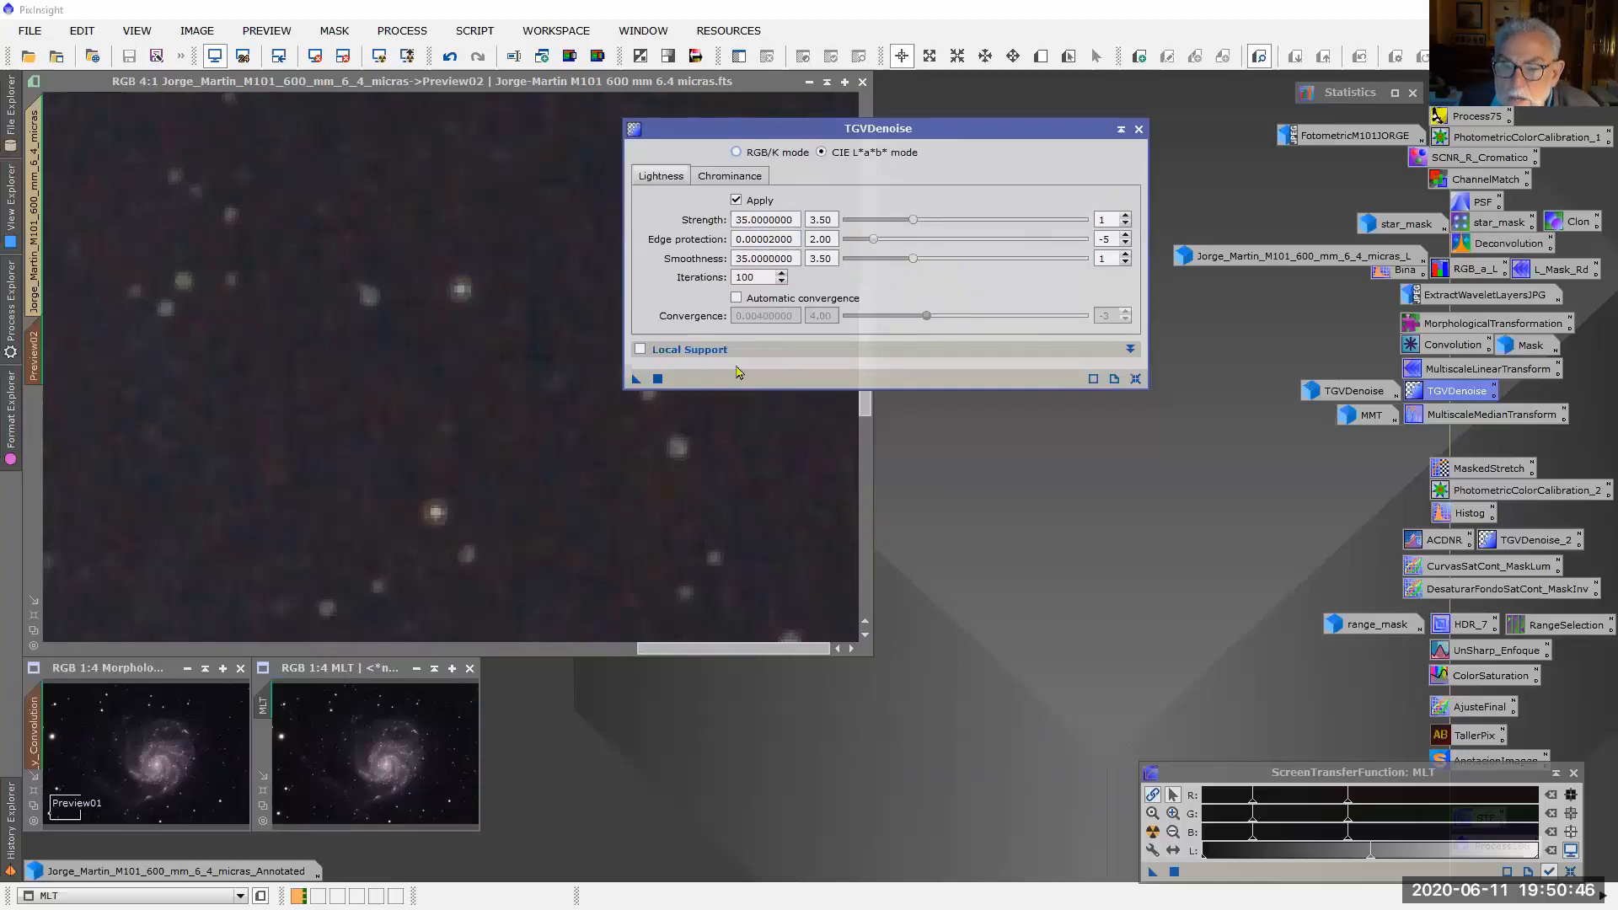
pyautogui.click(1133, 350)
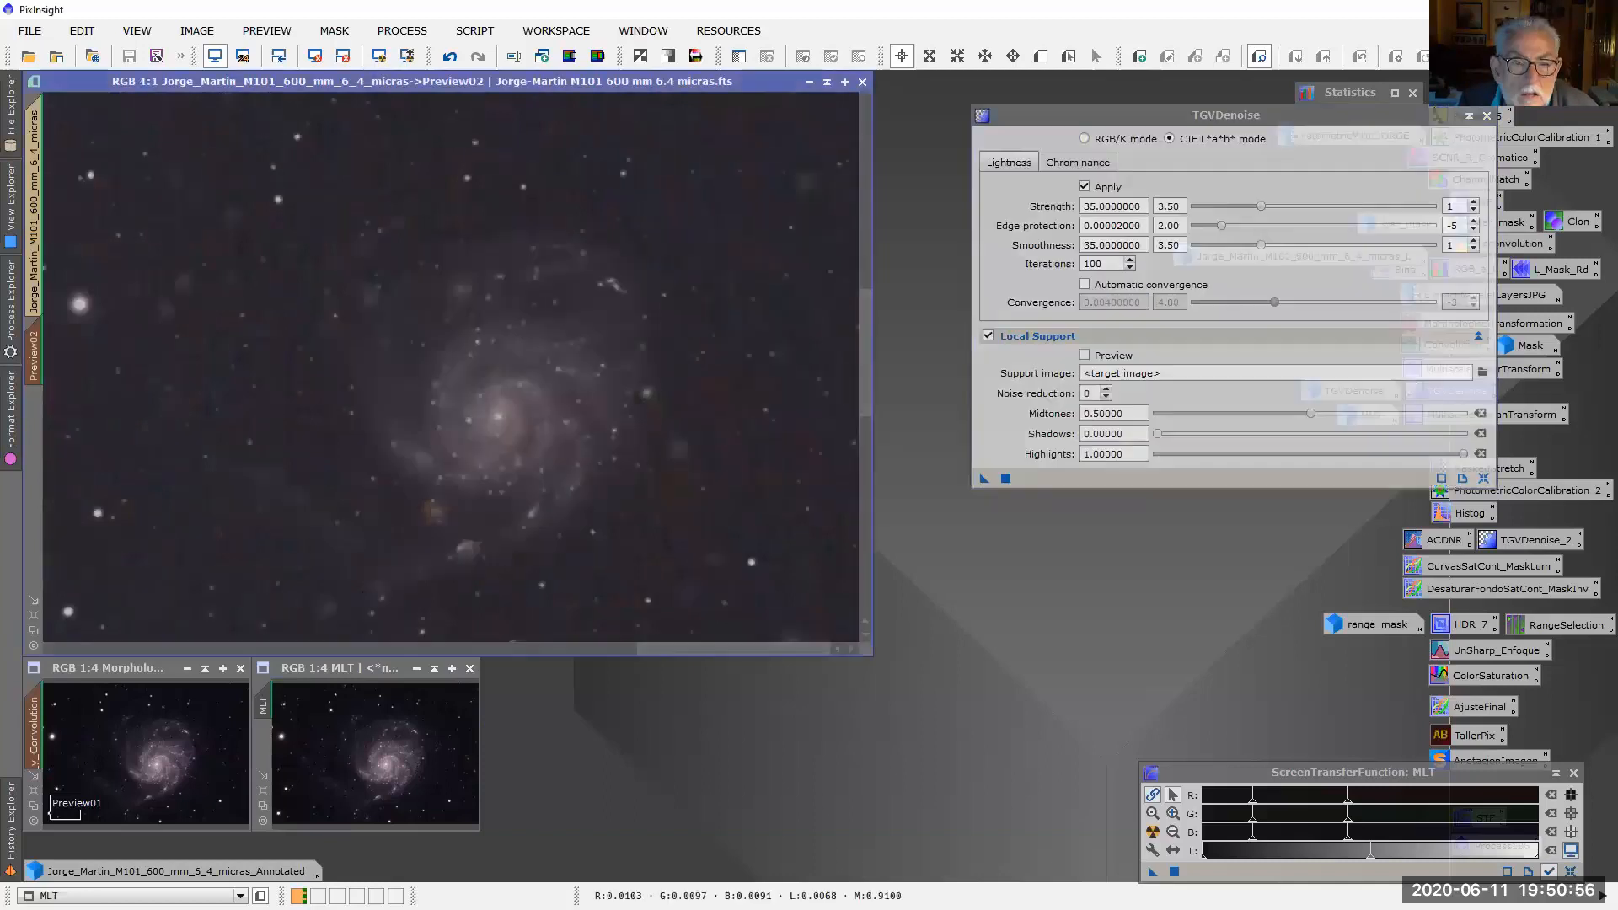
pyautogui.moveTo(984, 478); pyautogui.dragTo(654, 415)
pyautogui.click(1084, 355)
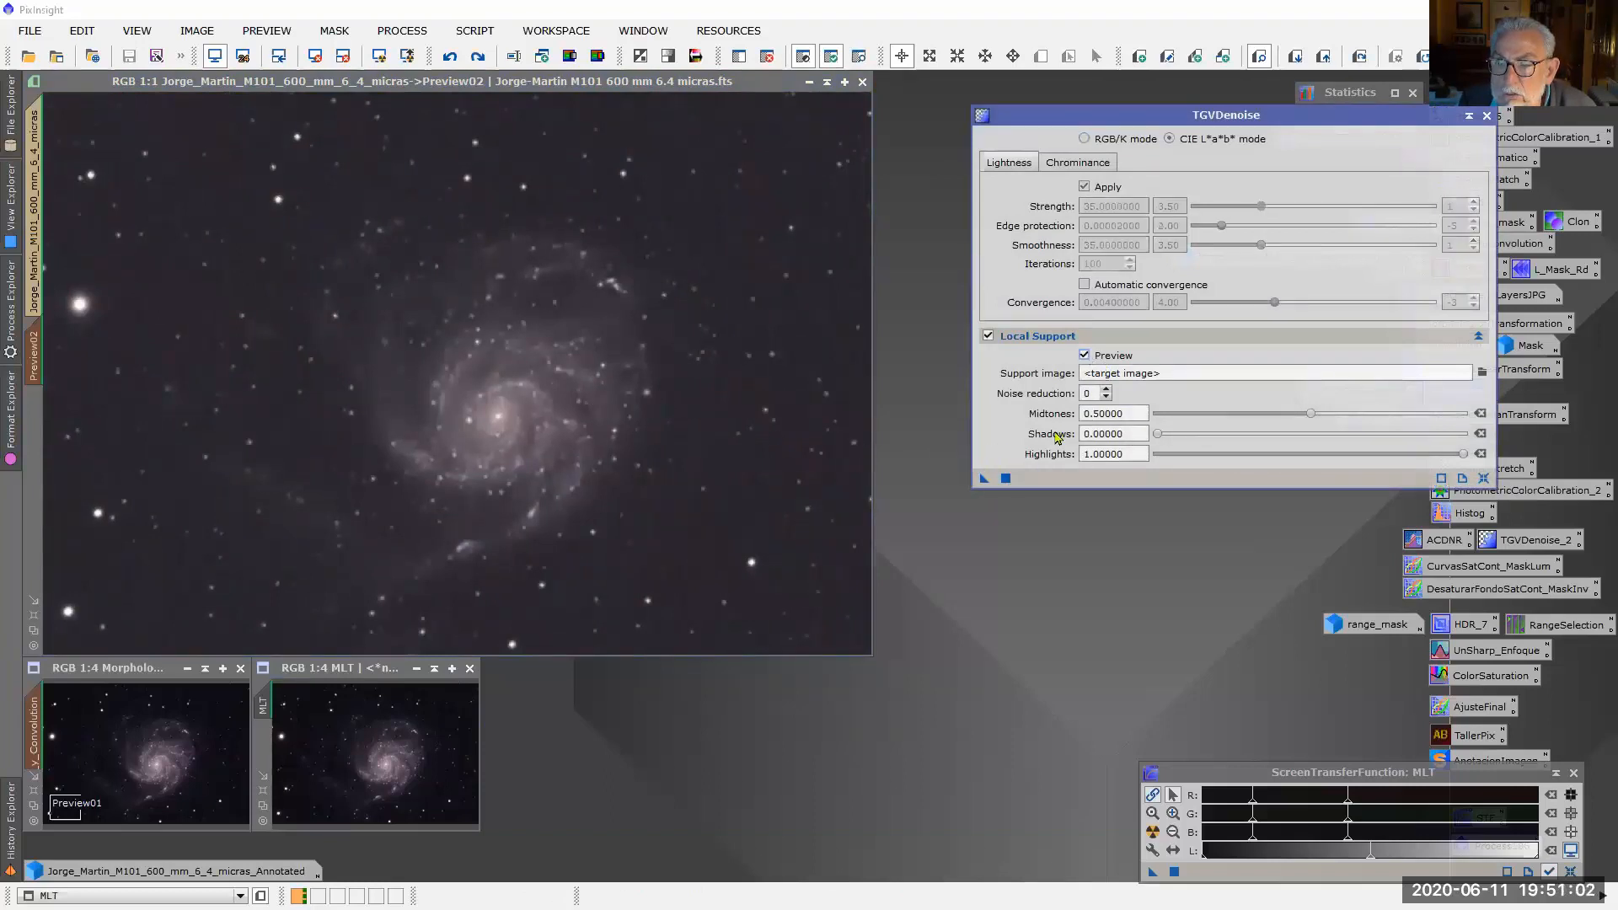
pyautogui.moveTo(985, 482); pyautogui.dragTo(679, 402)
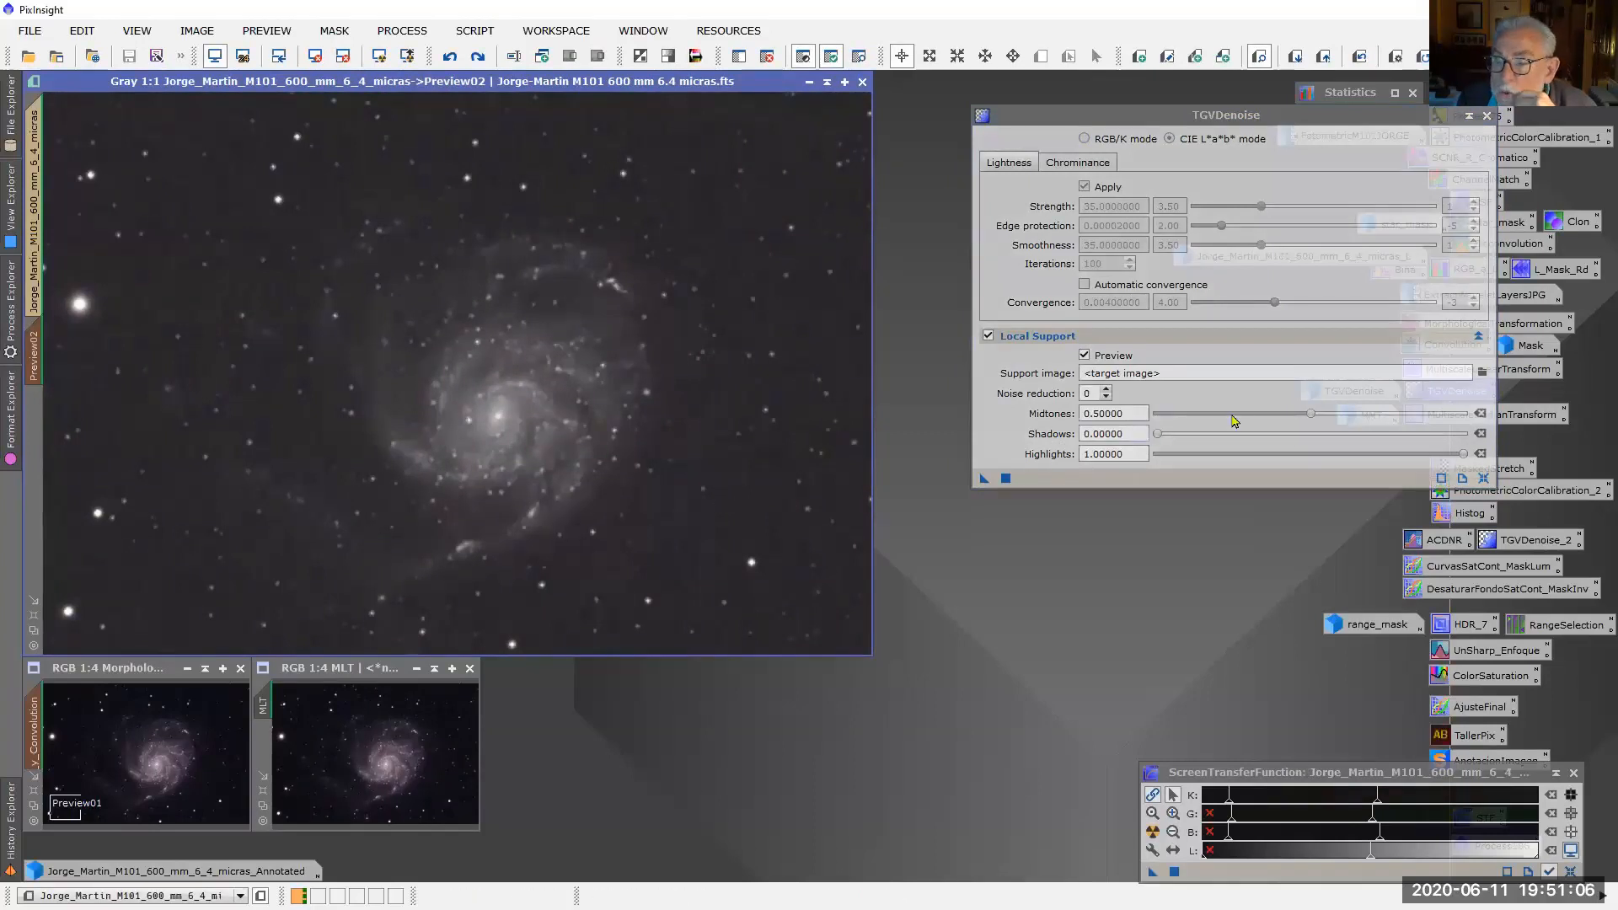
# Step: Raise the local support Shadows to 0.00350 and reapply TGVDenoise to Preview02
pyautogui.moveTo(1167, 434); pyautogui.dragTo(1201, 434)
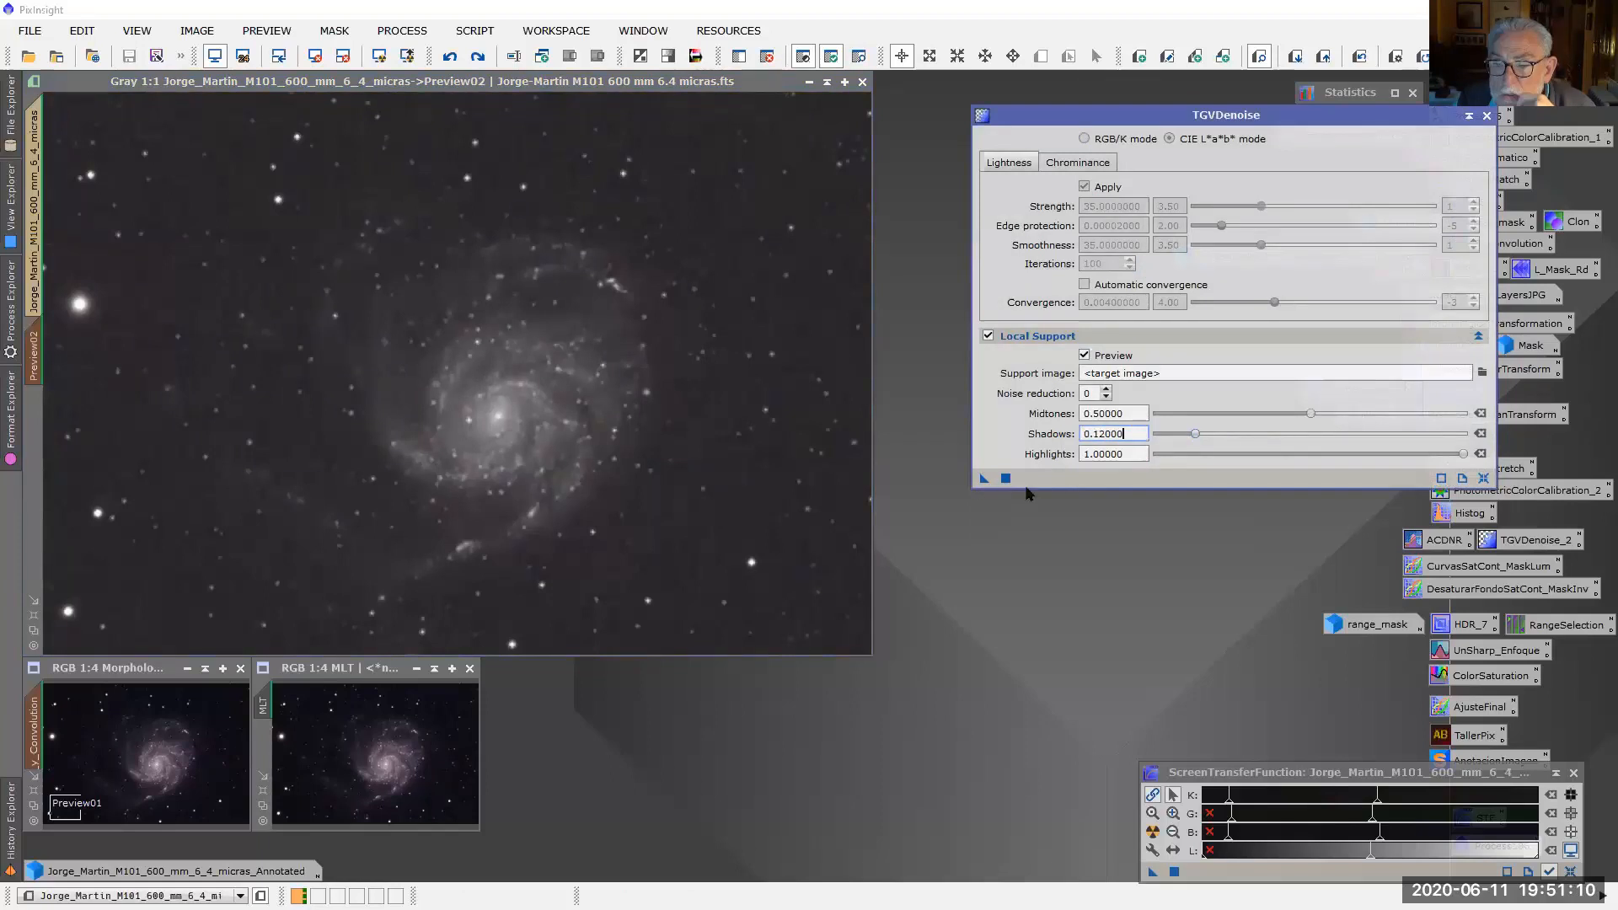
pyautogui.moveTo(982, 482); pyautogui.dragTo(771, 422)
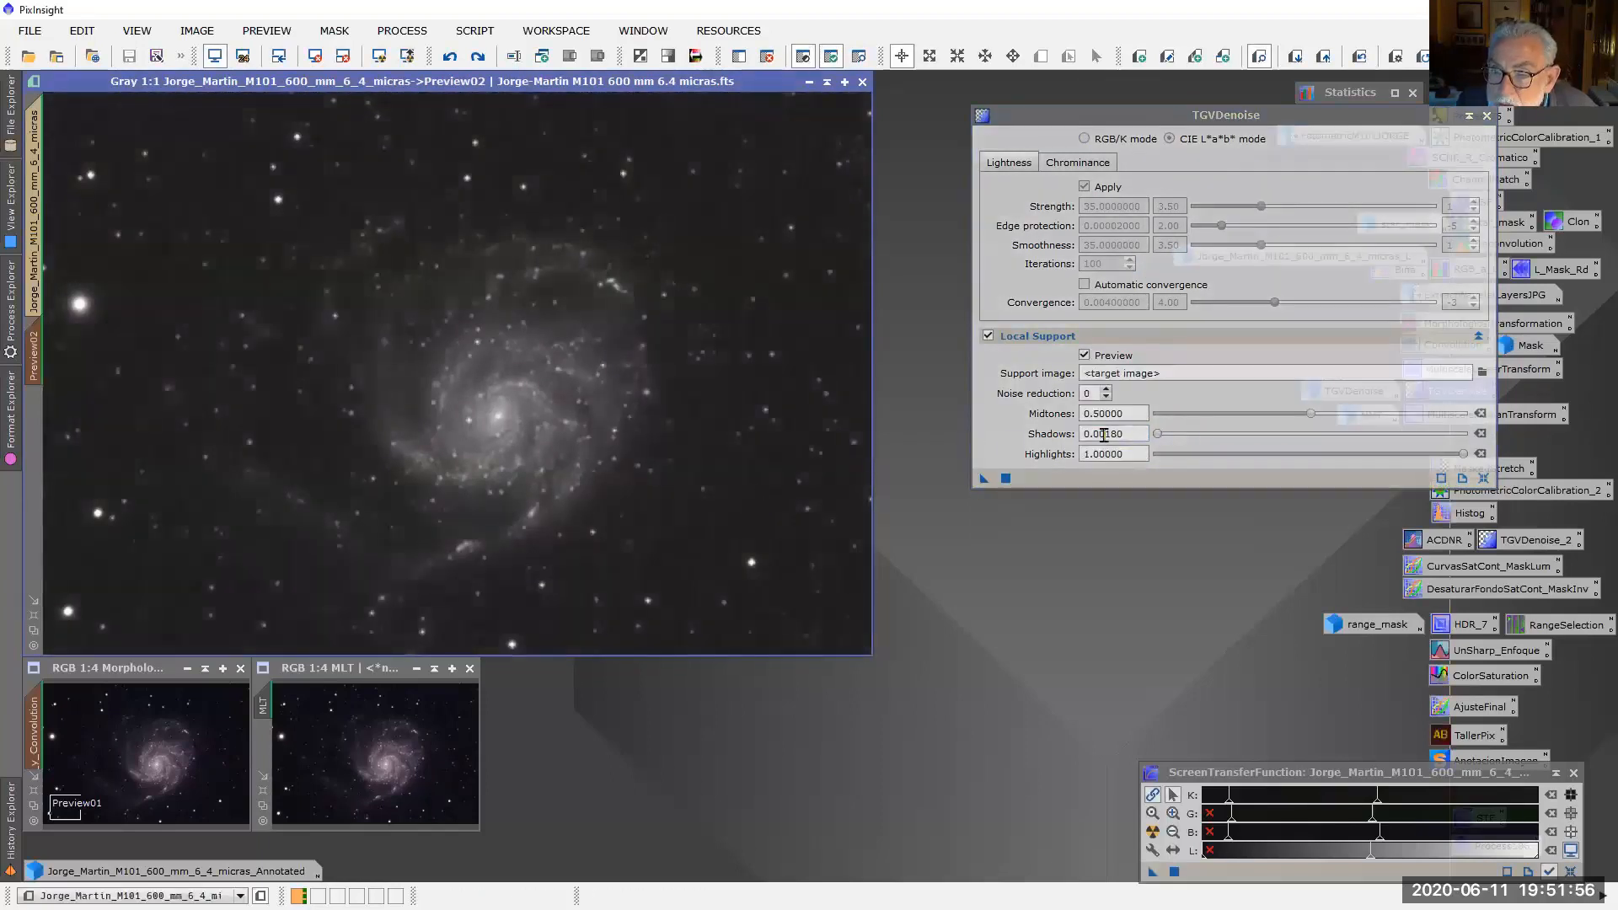
pyautogui.click(1140, 431)
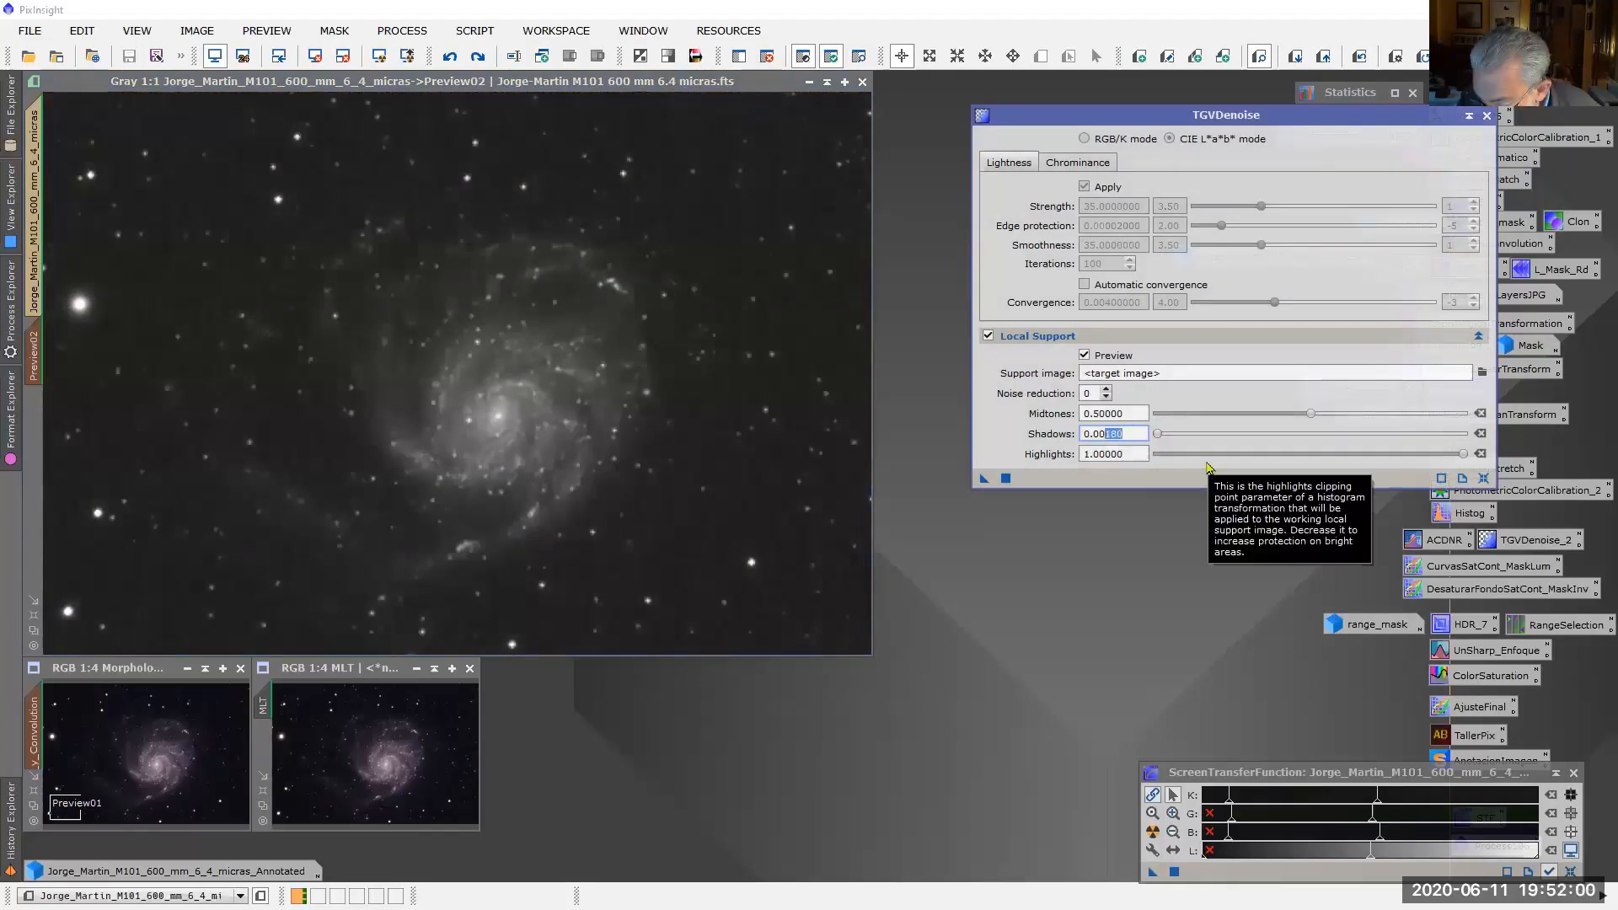
pyautogui.moveTo(983, 478); pyautogui.dragTo(749, 466)
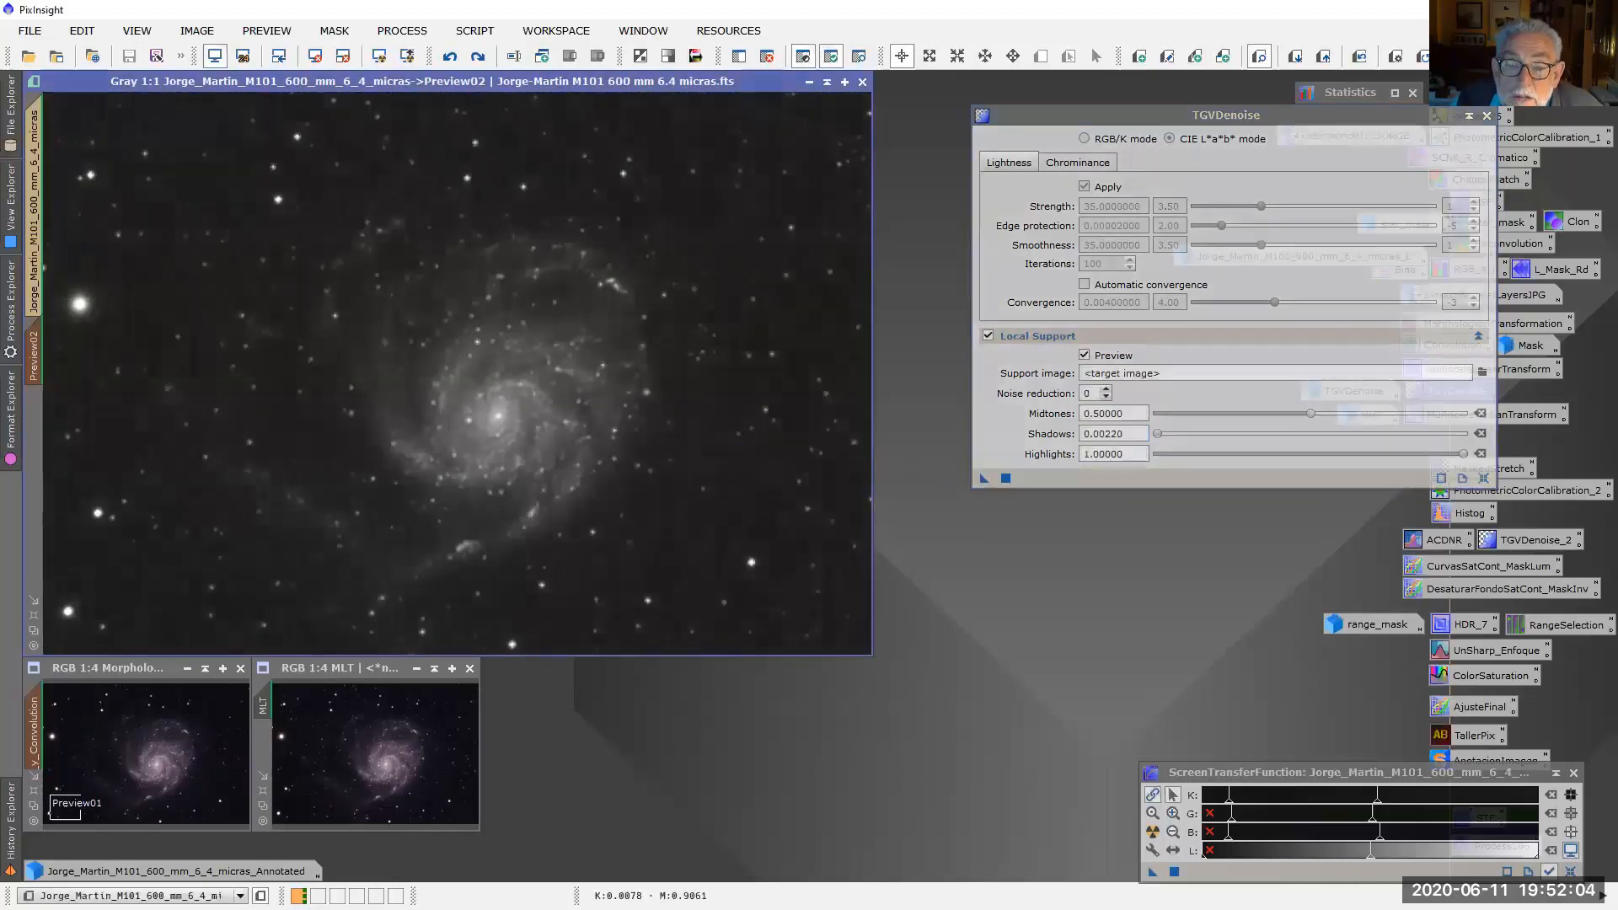
pyautogui.moveTo(1122, 433); pyautogui.dragTo(1104, 436)
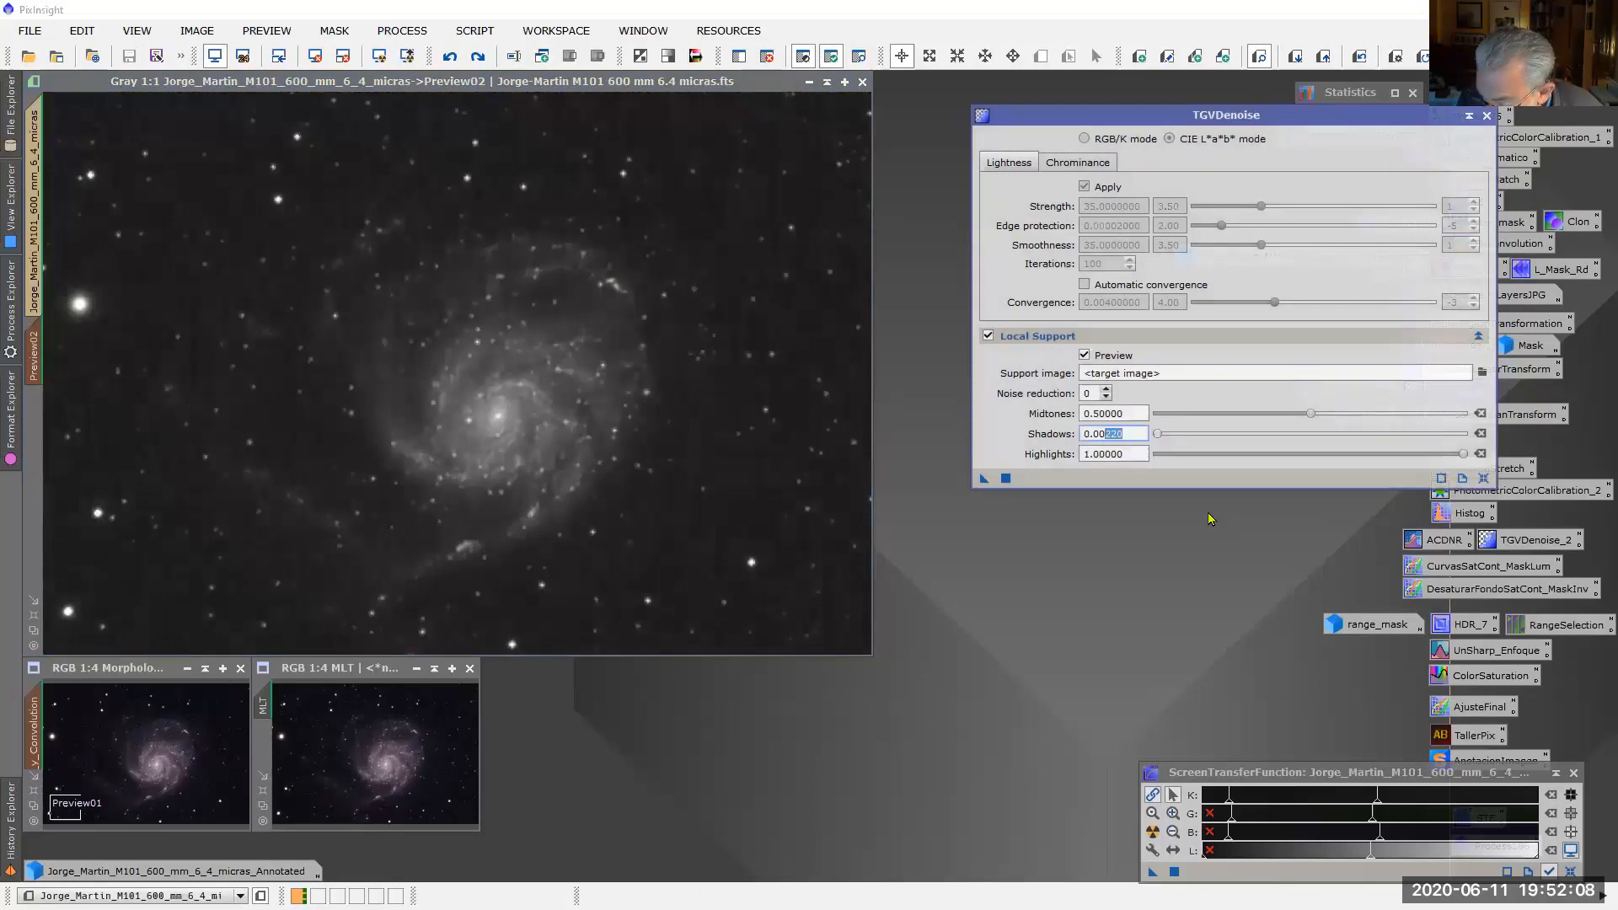
pyautogui.moveTo(983, 478); pyautogui.dragTo(768, 481)
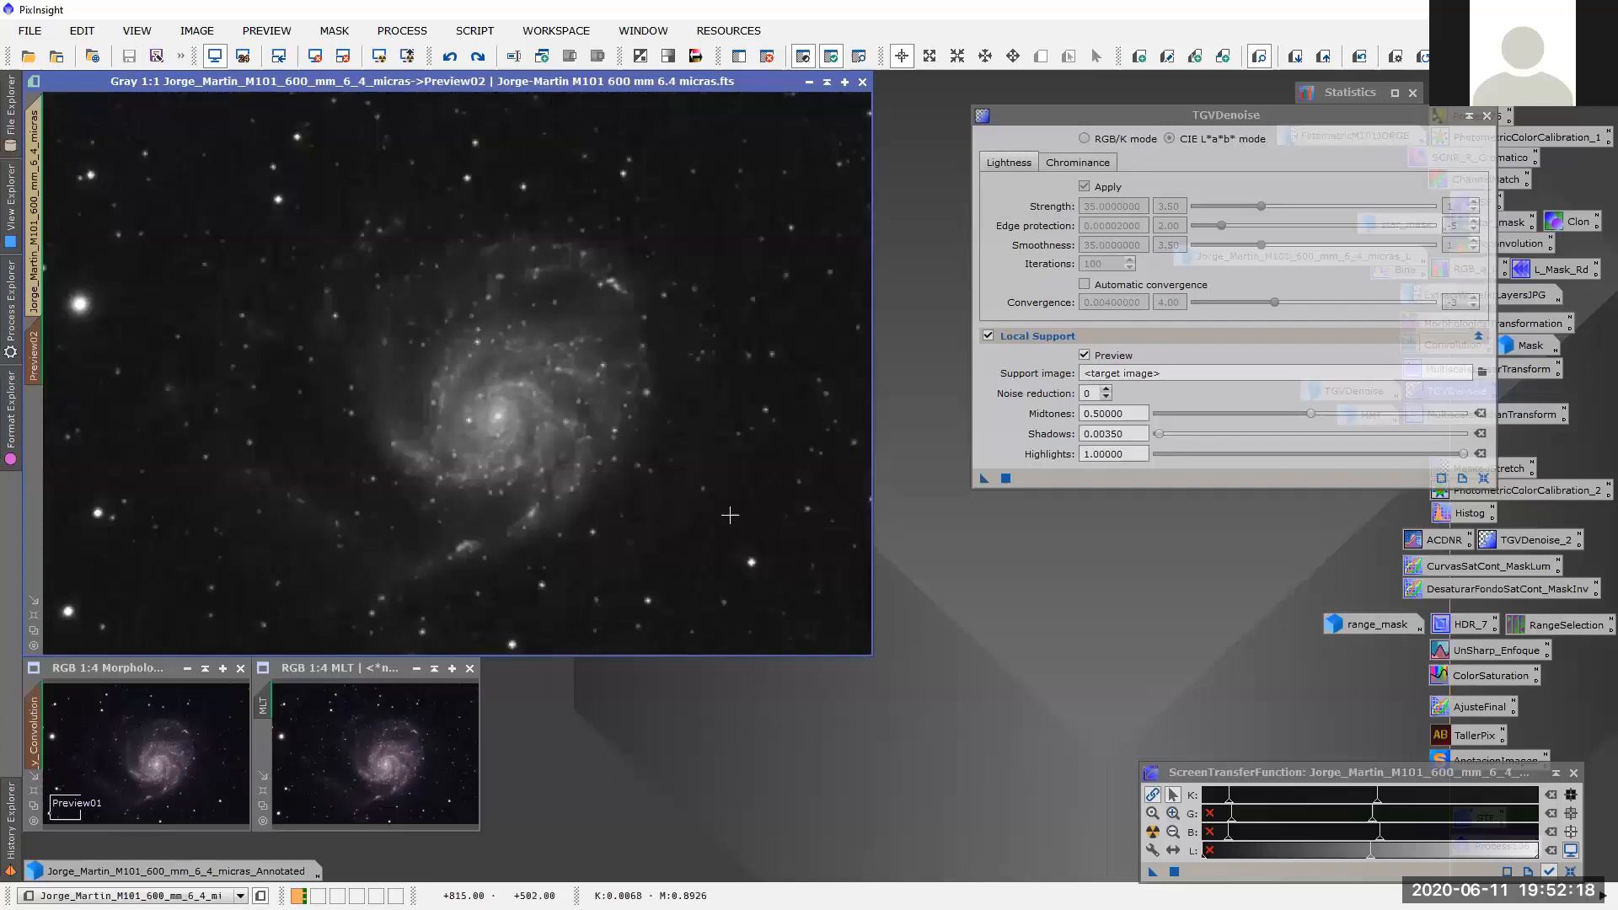
pyautogui.moveTo(1031, 116); pyautogui.dragTo(939, 232)
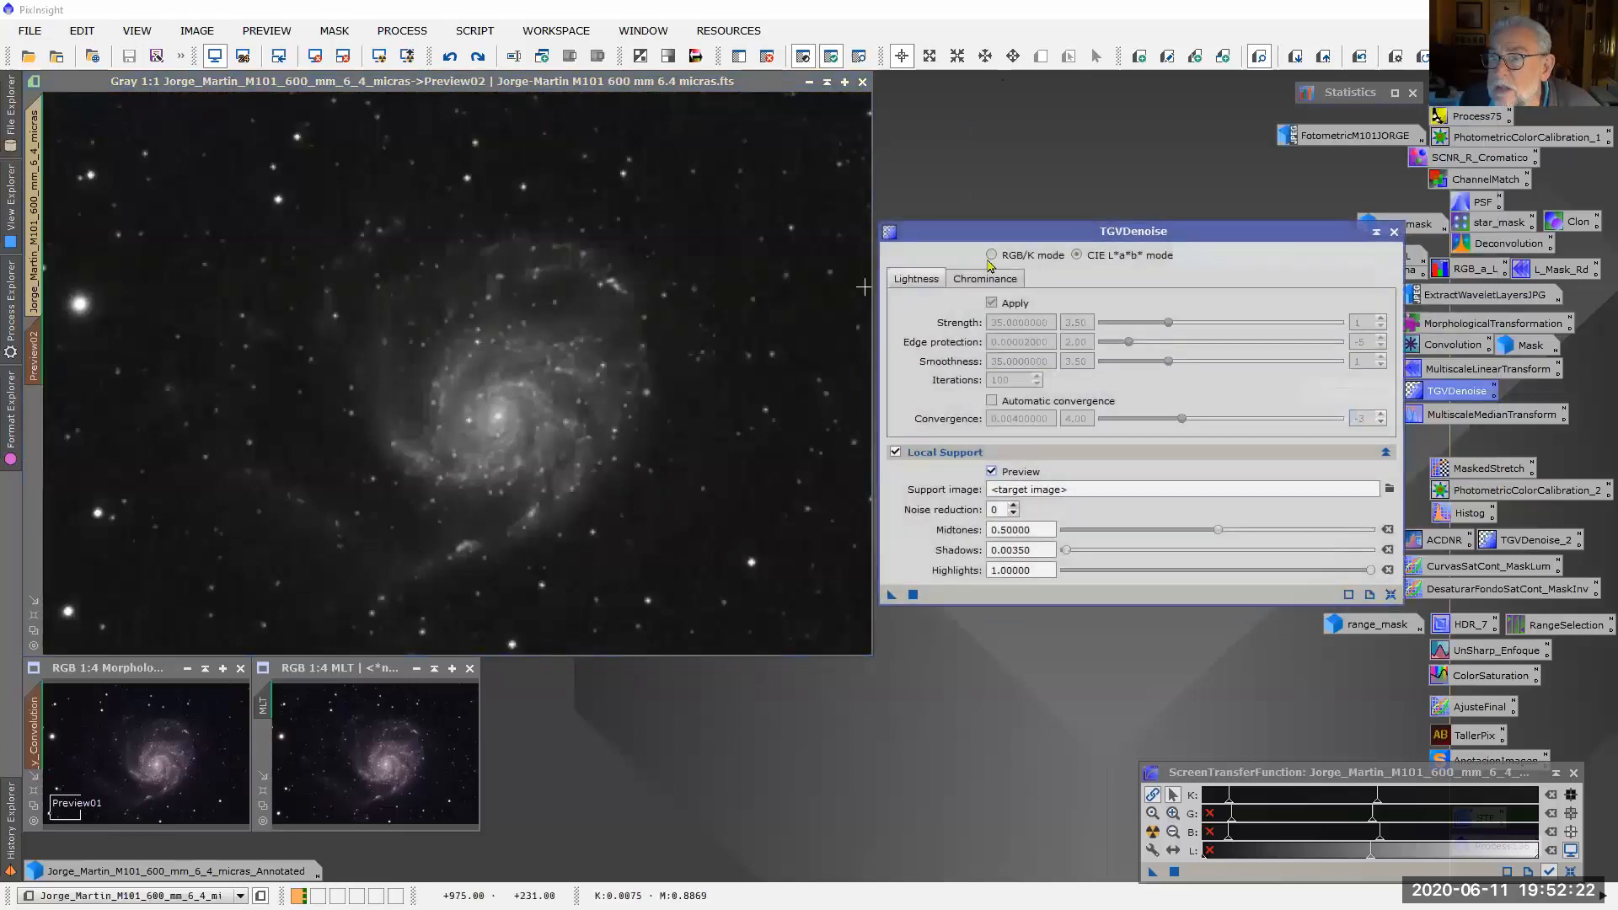
pyautogui.moveTo(1045, 233); pyautogui.dragTo(951, 433)
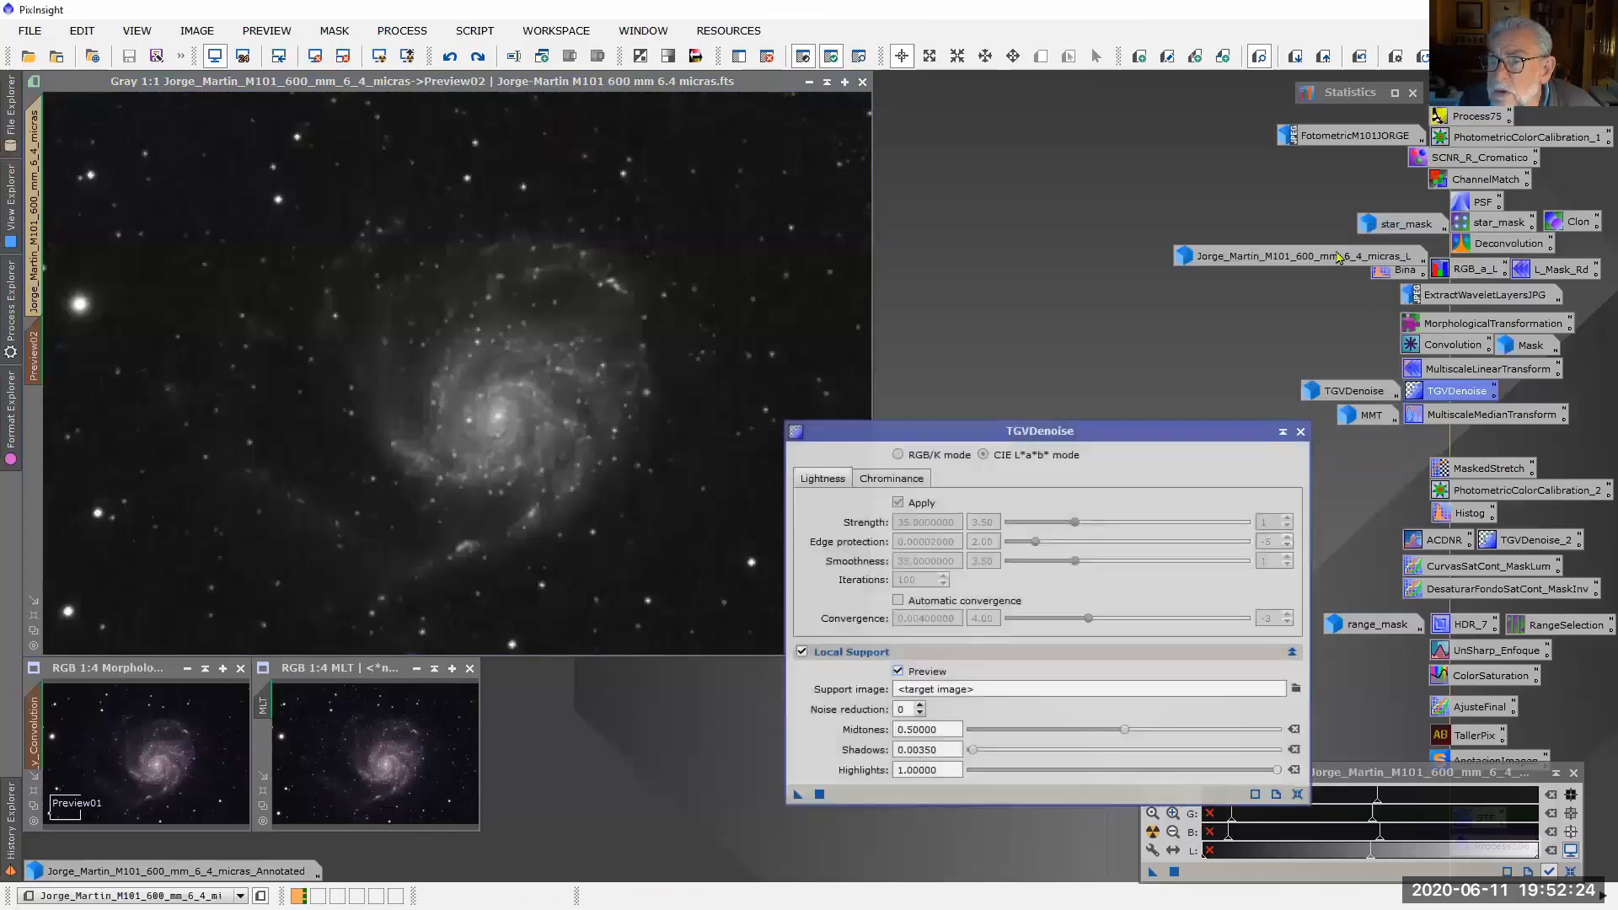
# Step: Reopen and re-iconize the luminance image, repositioning the TGVDenoise dialog
pyautogui.doubleClick(1373, 249)
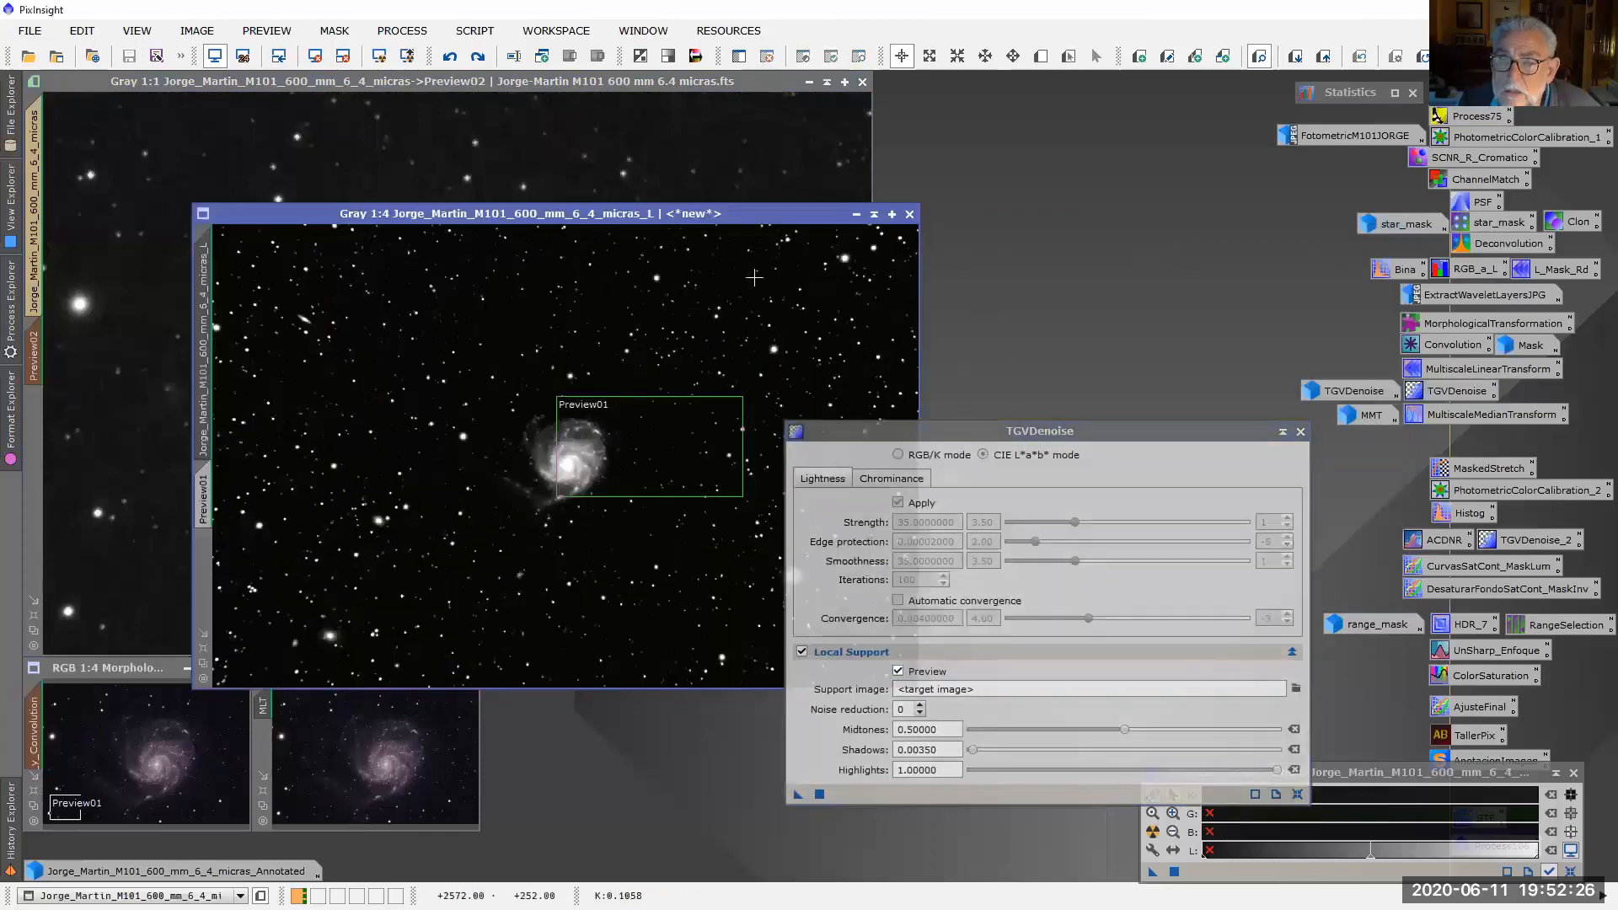
pyautogui.click(856, 214)
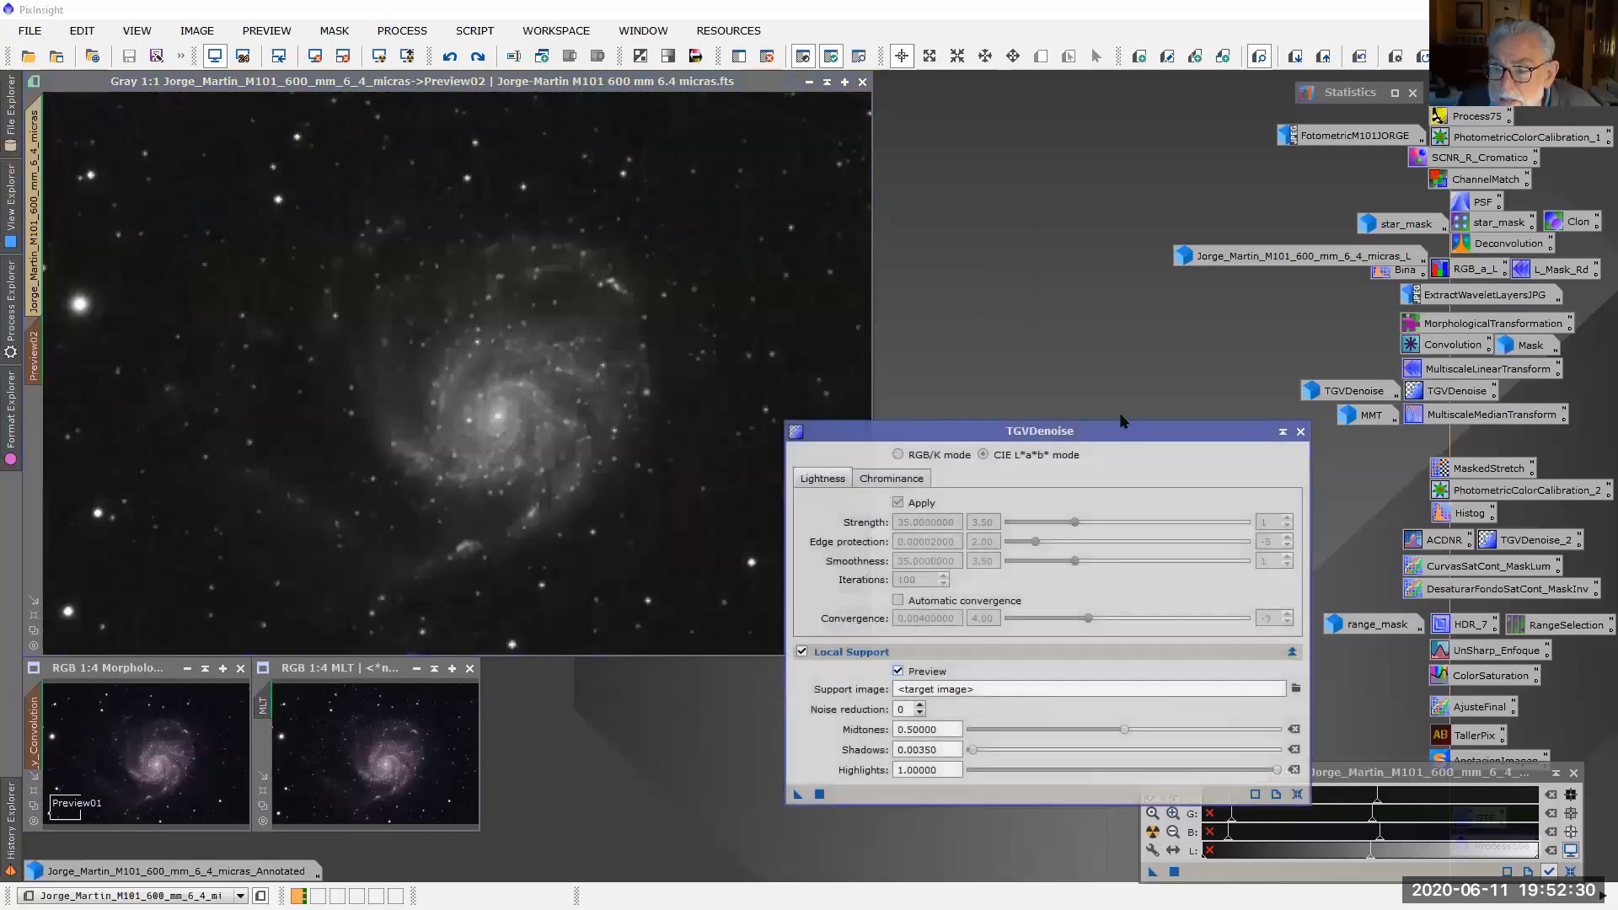
pyautogui.moveTo(1121, 426); pyautogui.dragTo(1074, 319)
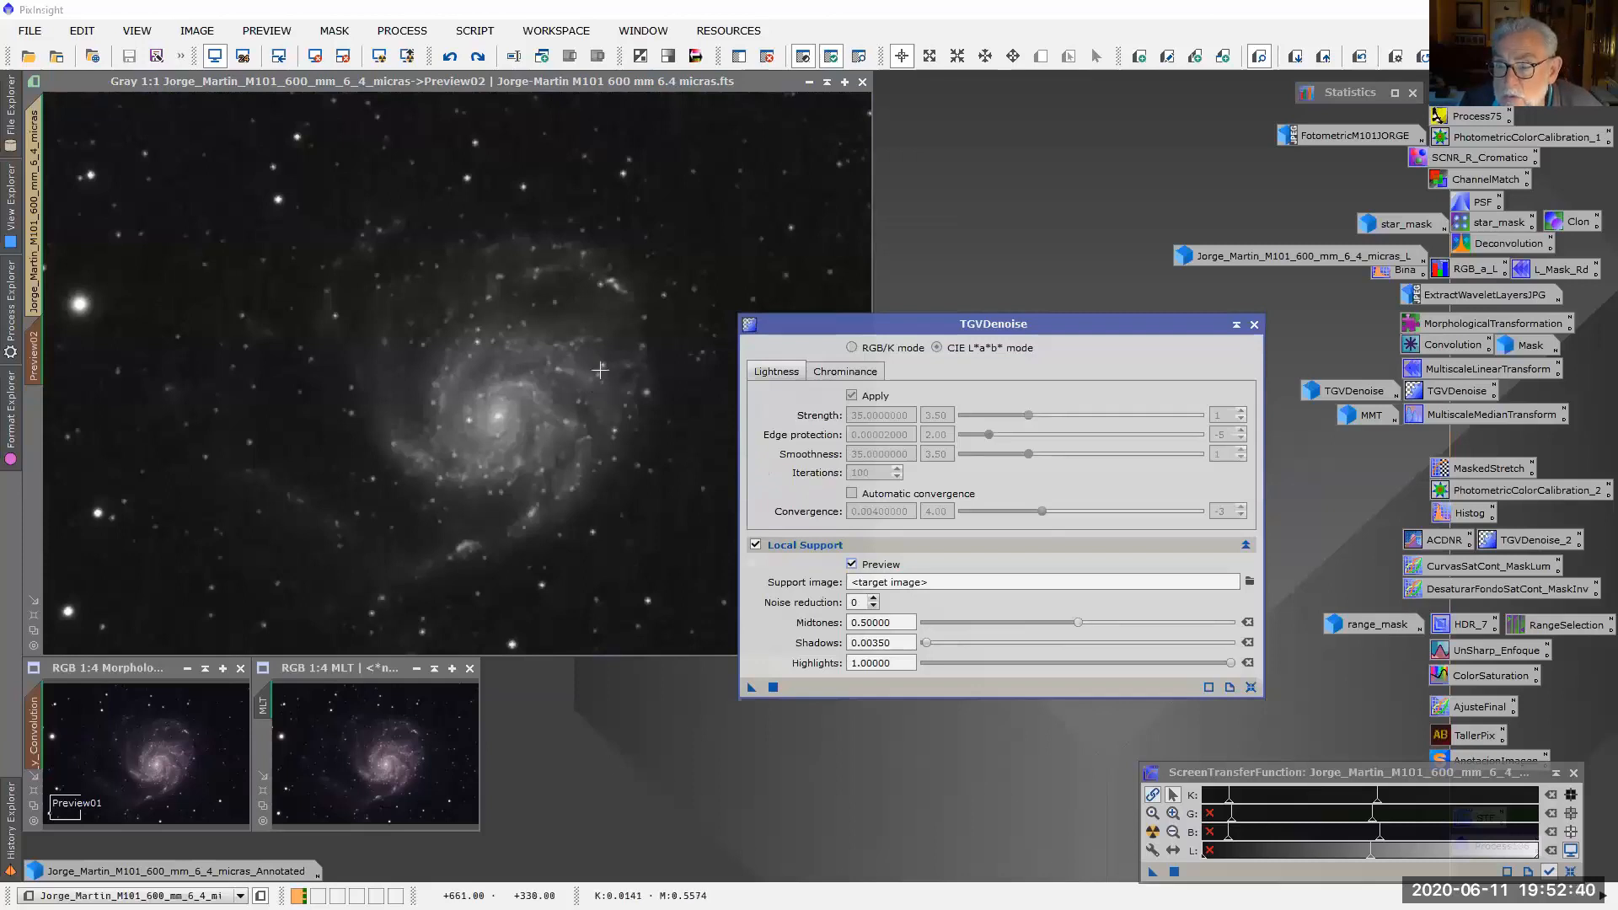
pyautogui.moveTo(1017, 319); pyautogui.dragTo(1162, 318)
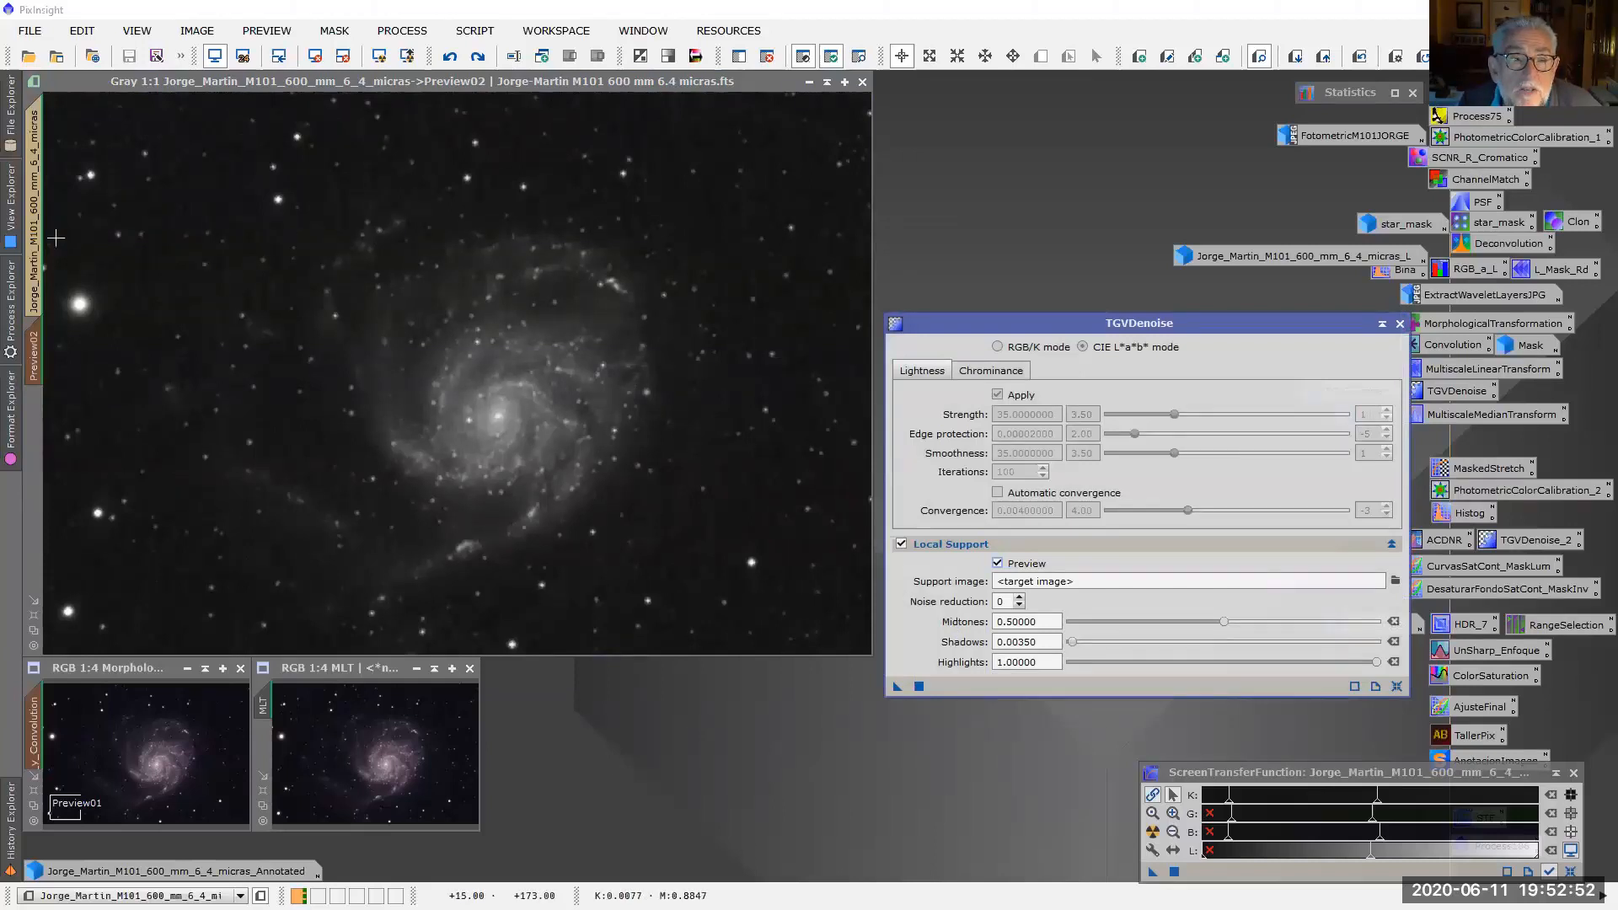
# Step: Switch Preview02's display from Gray to RGB so the denoised galaxy appears in colour
pyautogui.click(34, 223)
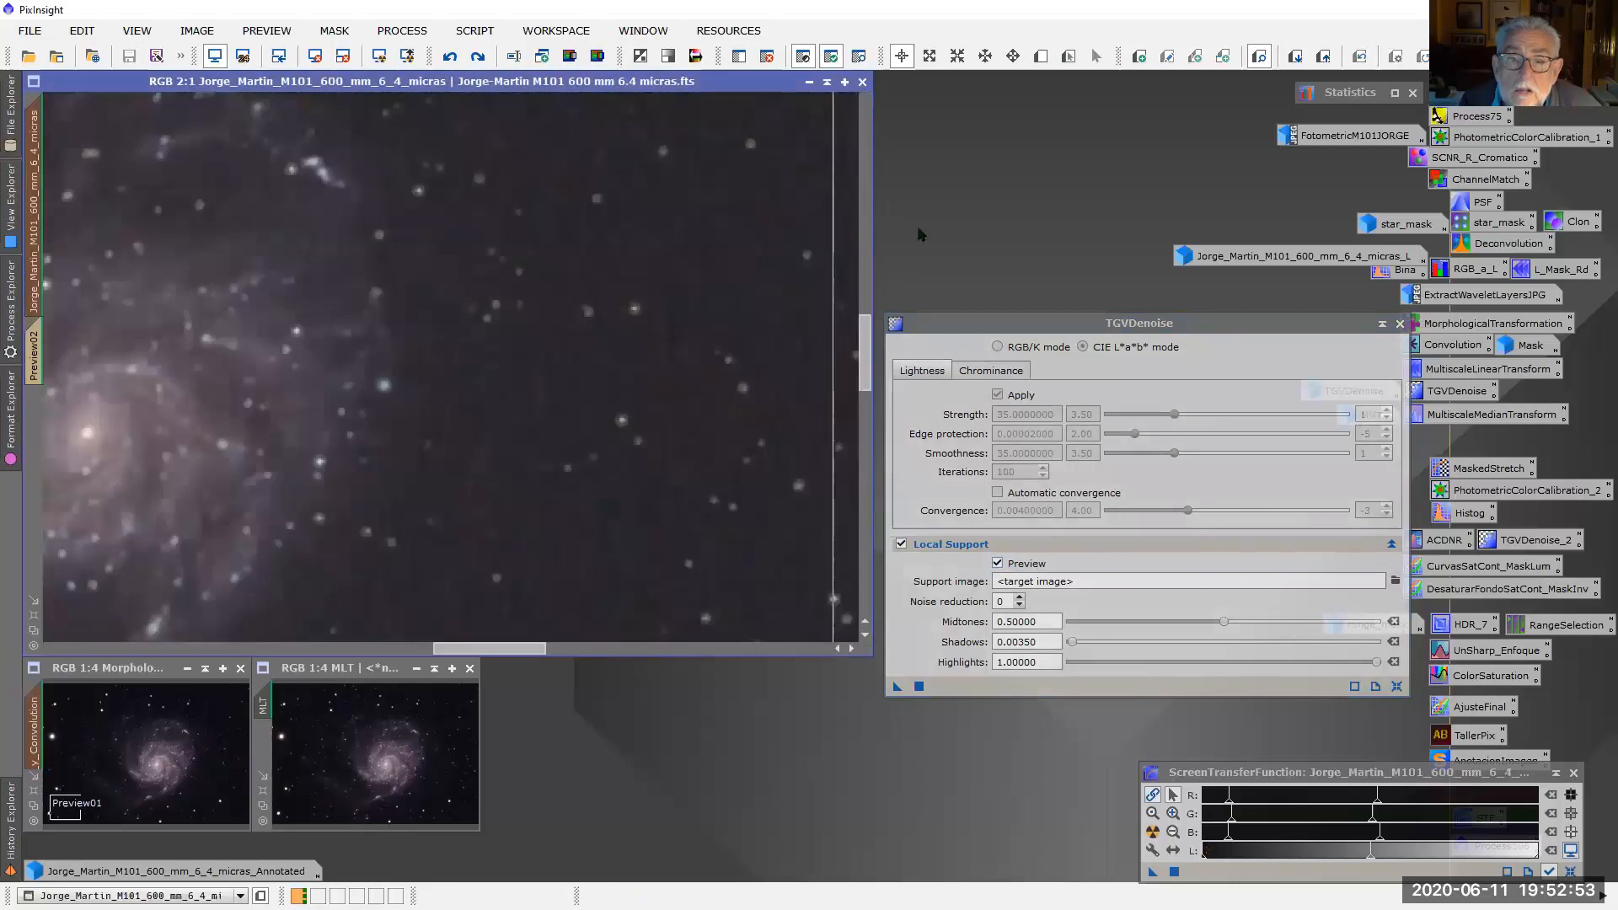
pyautogui.click(865, 239)
pyautogui.click(35, 362)
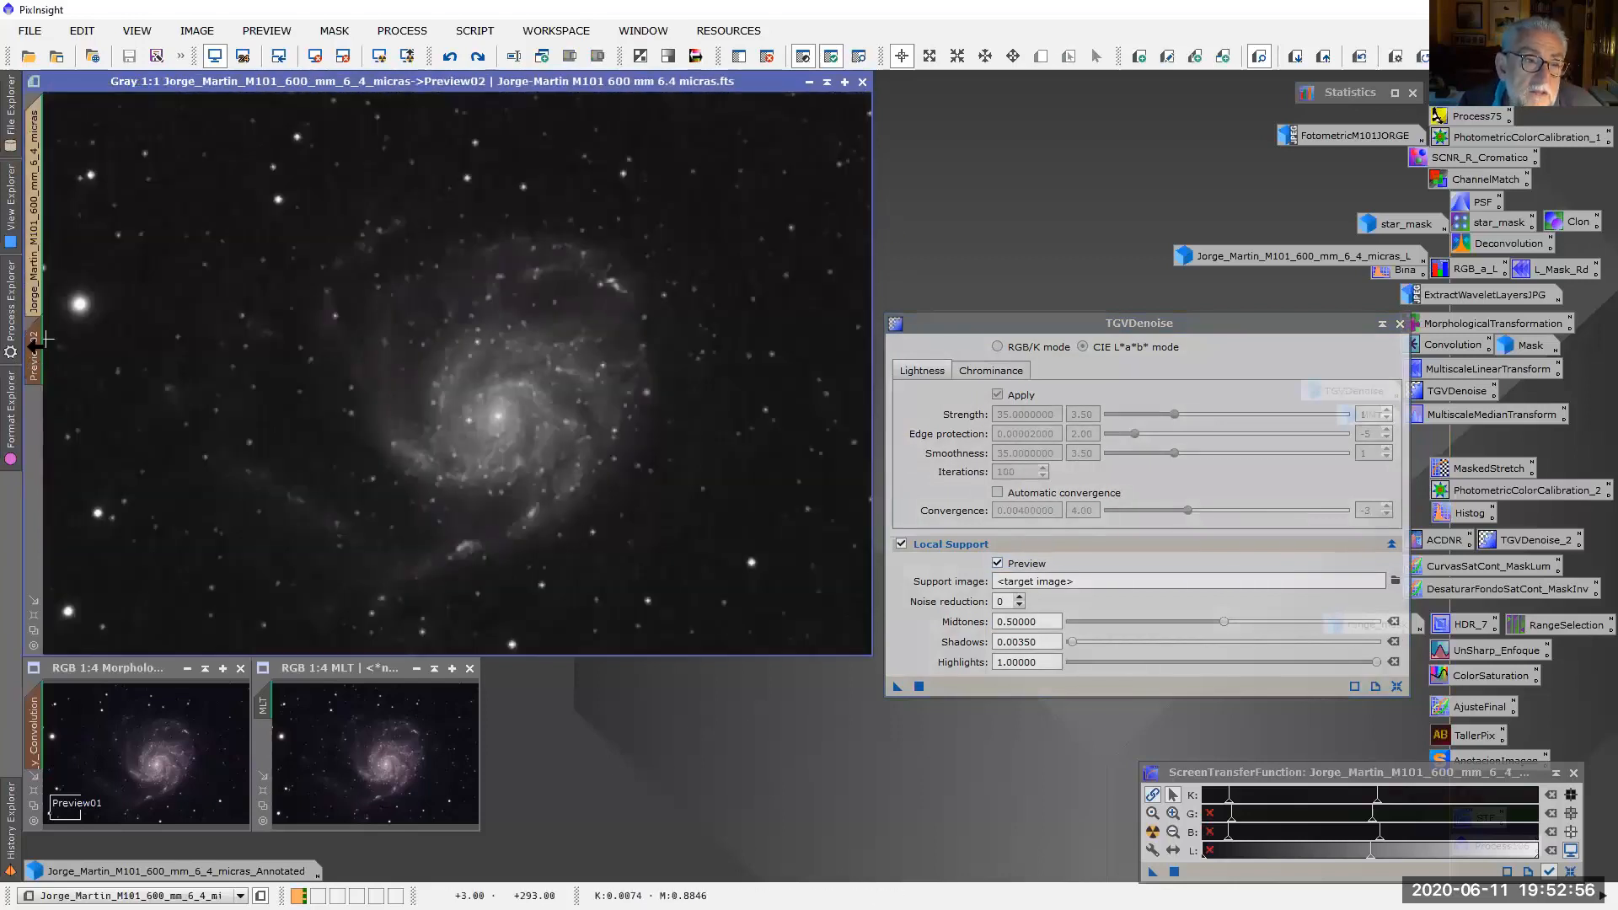
pyautogui.moveTo(34, 362); pyautogui.dragTo(151, 371)
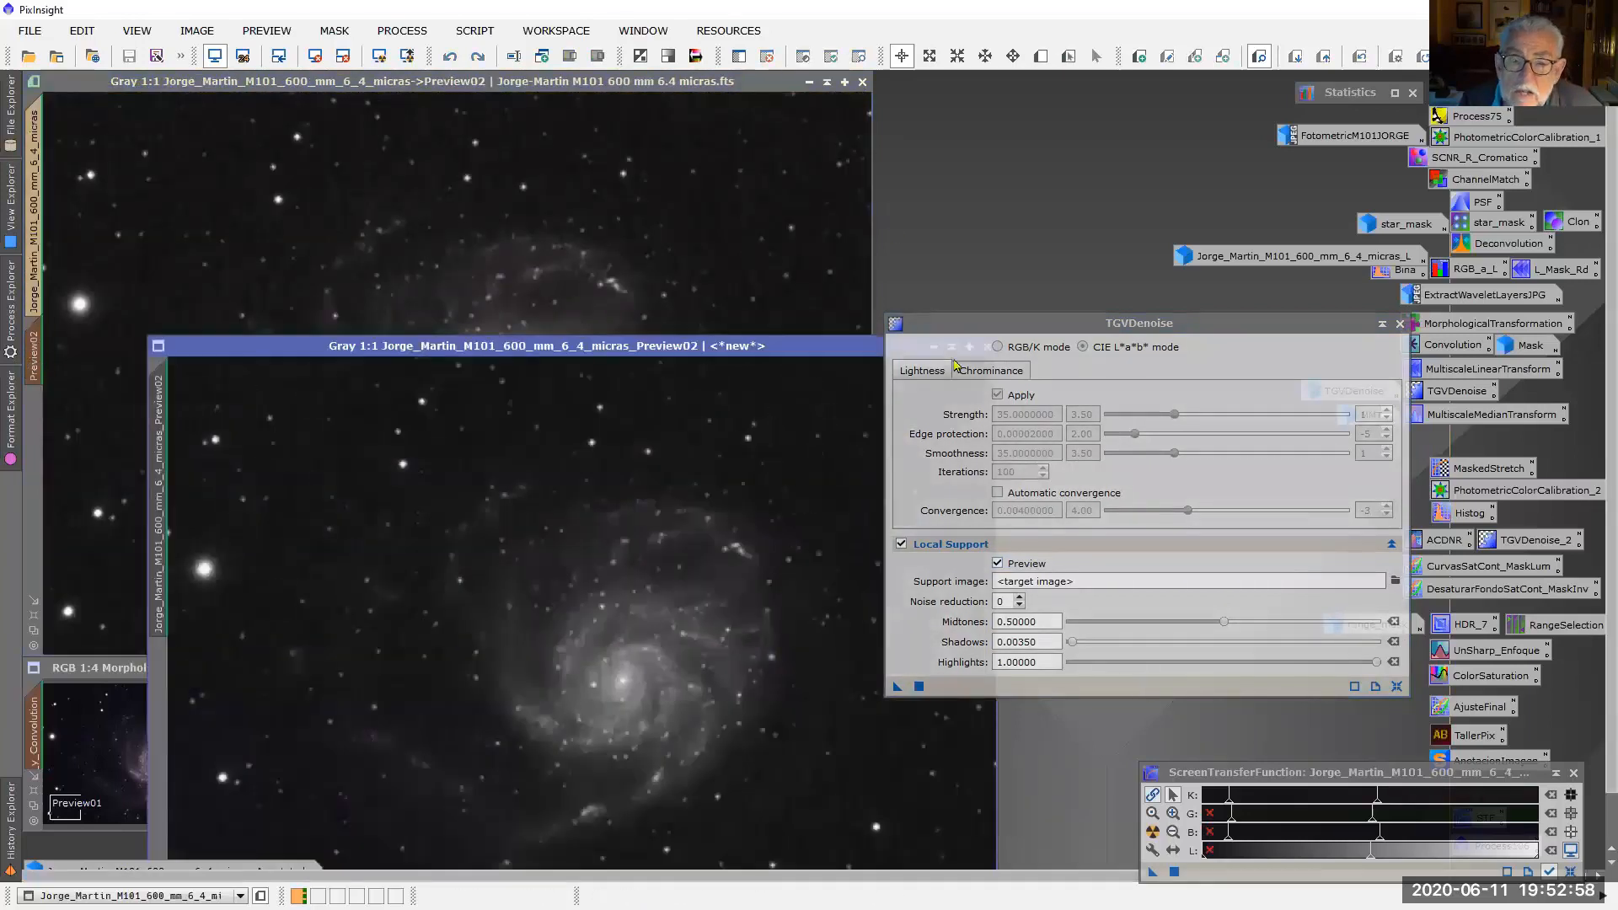
pyautogui.moveTo(969, 321); pyautogui.dragTo(1181, 360)
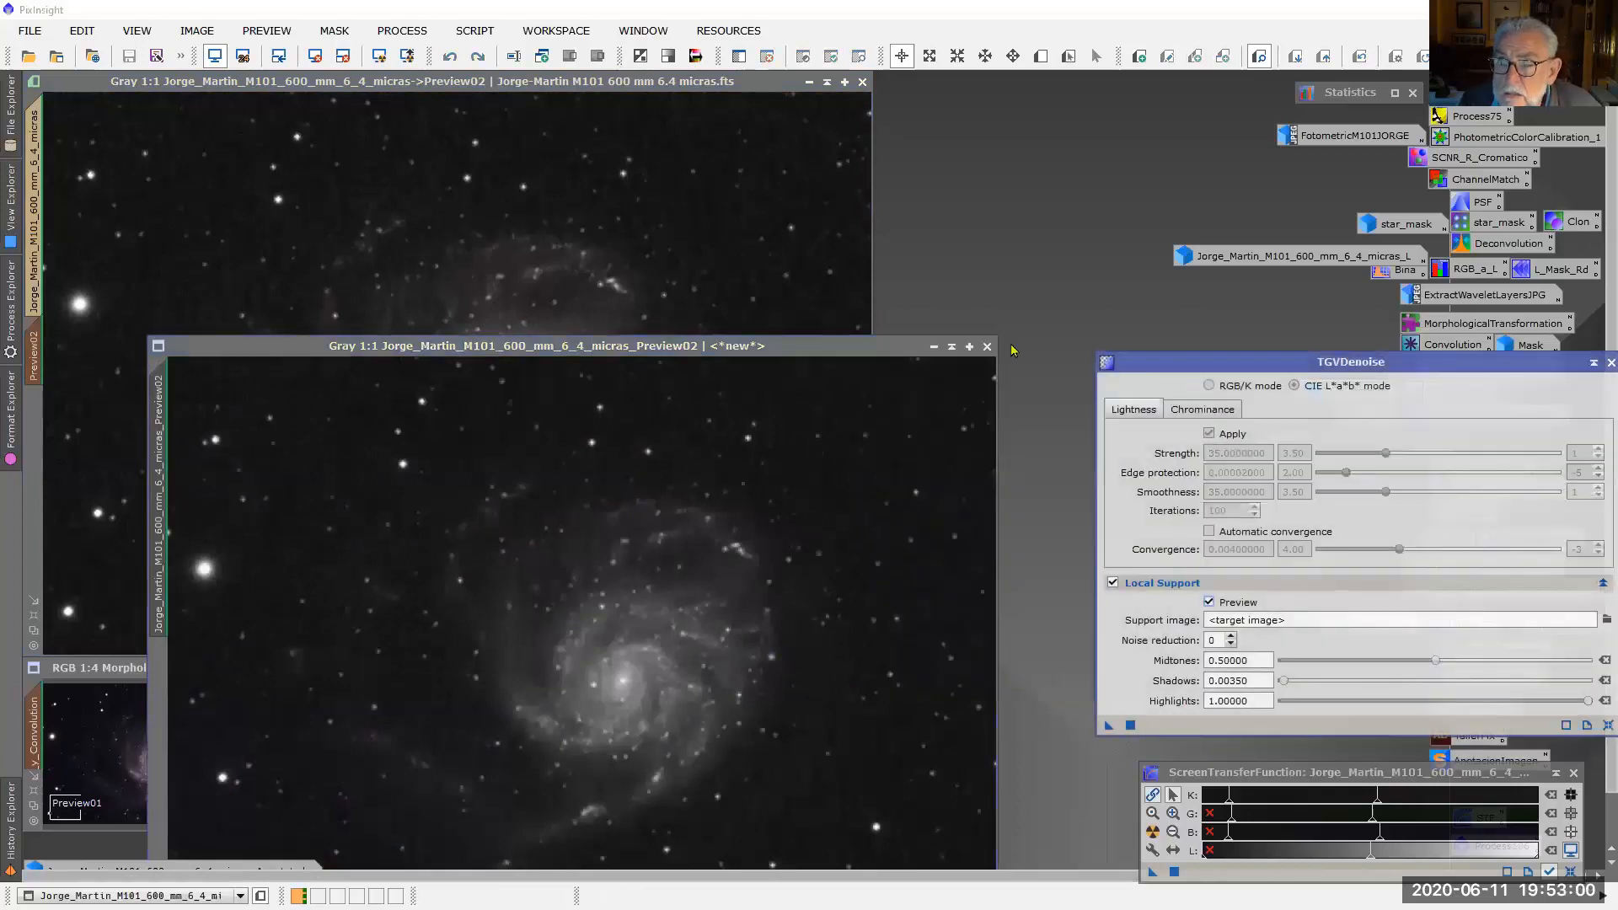
pyautogui.click(986, 347)
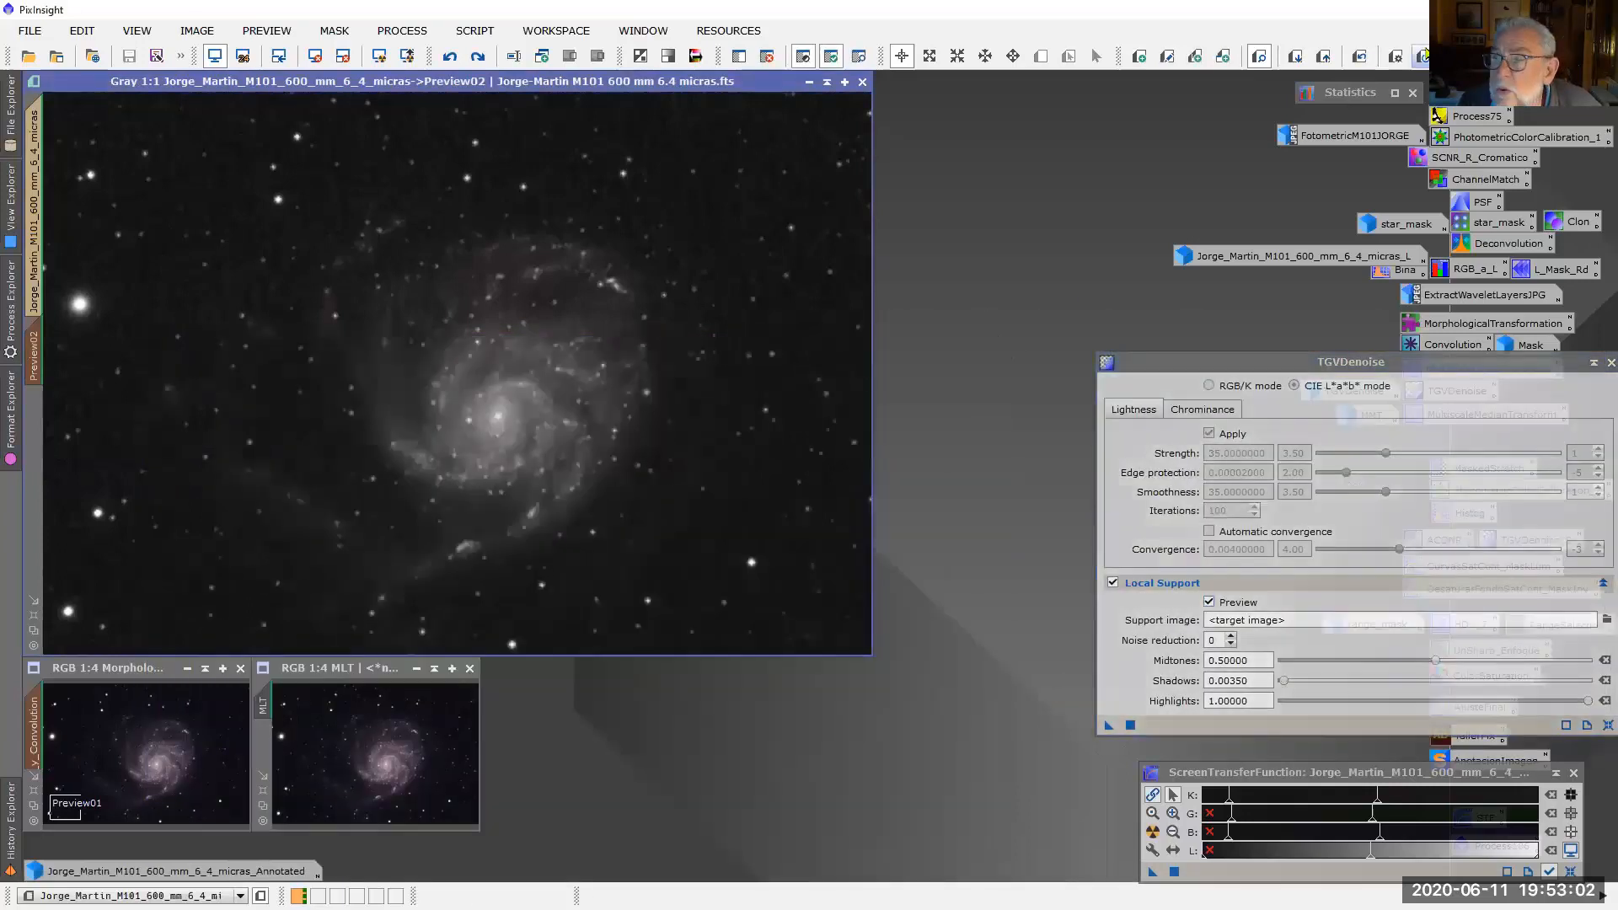
pyautogui.click(1359, 56)
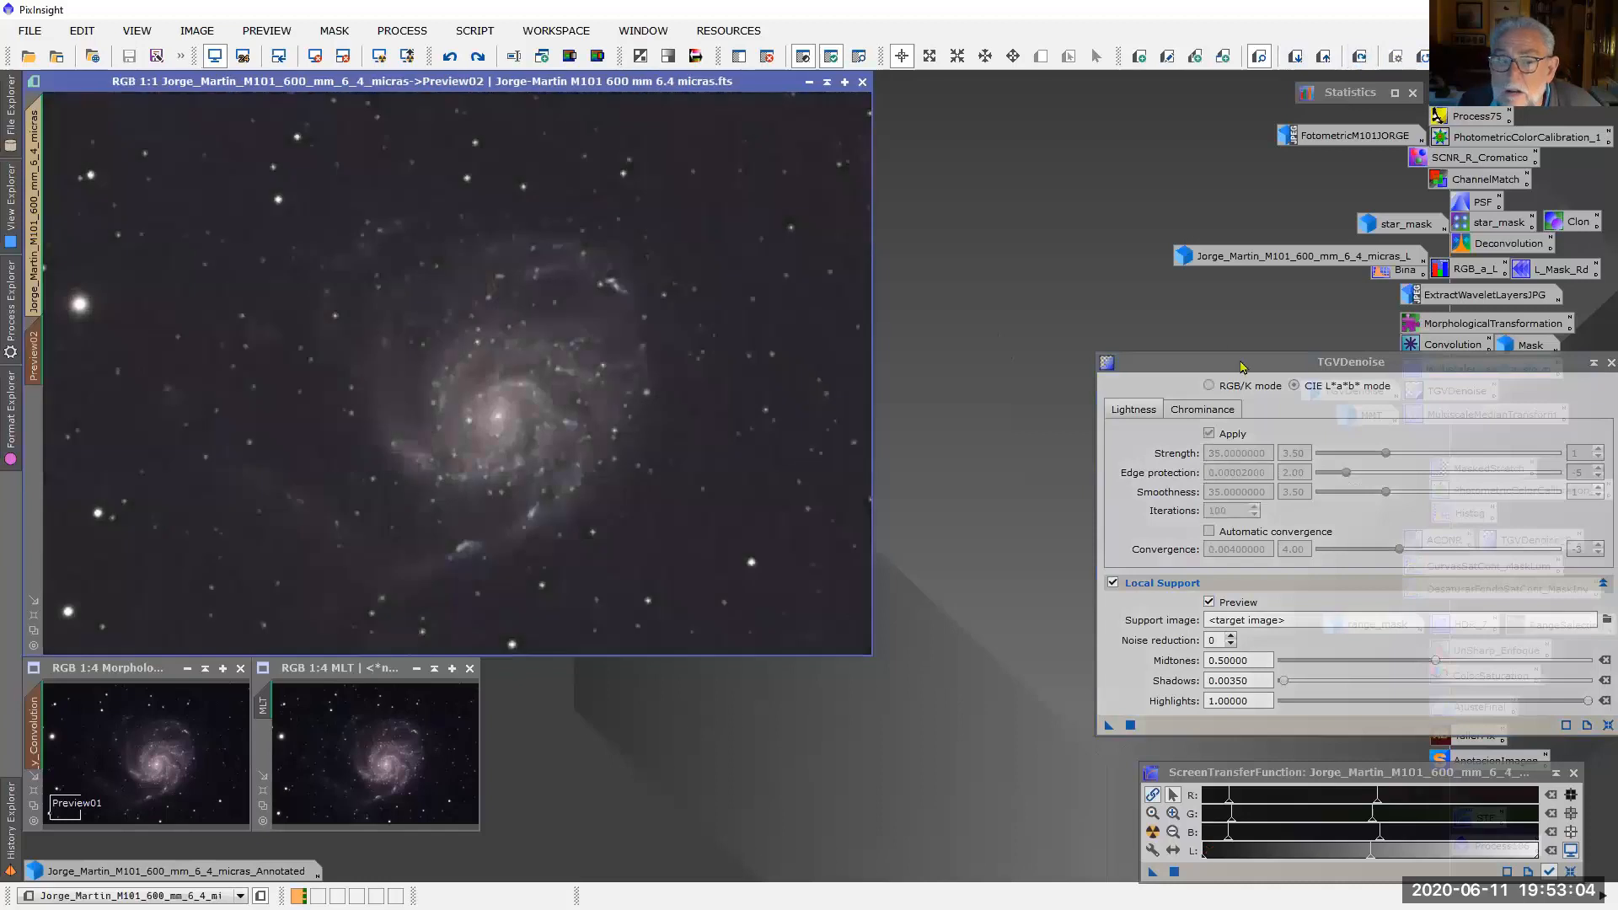
pyautogui.moveTo(1211, 371); pyautogui.dragTo(852, 296)
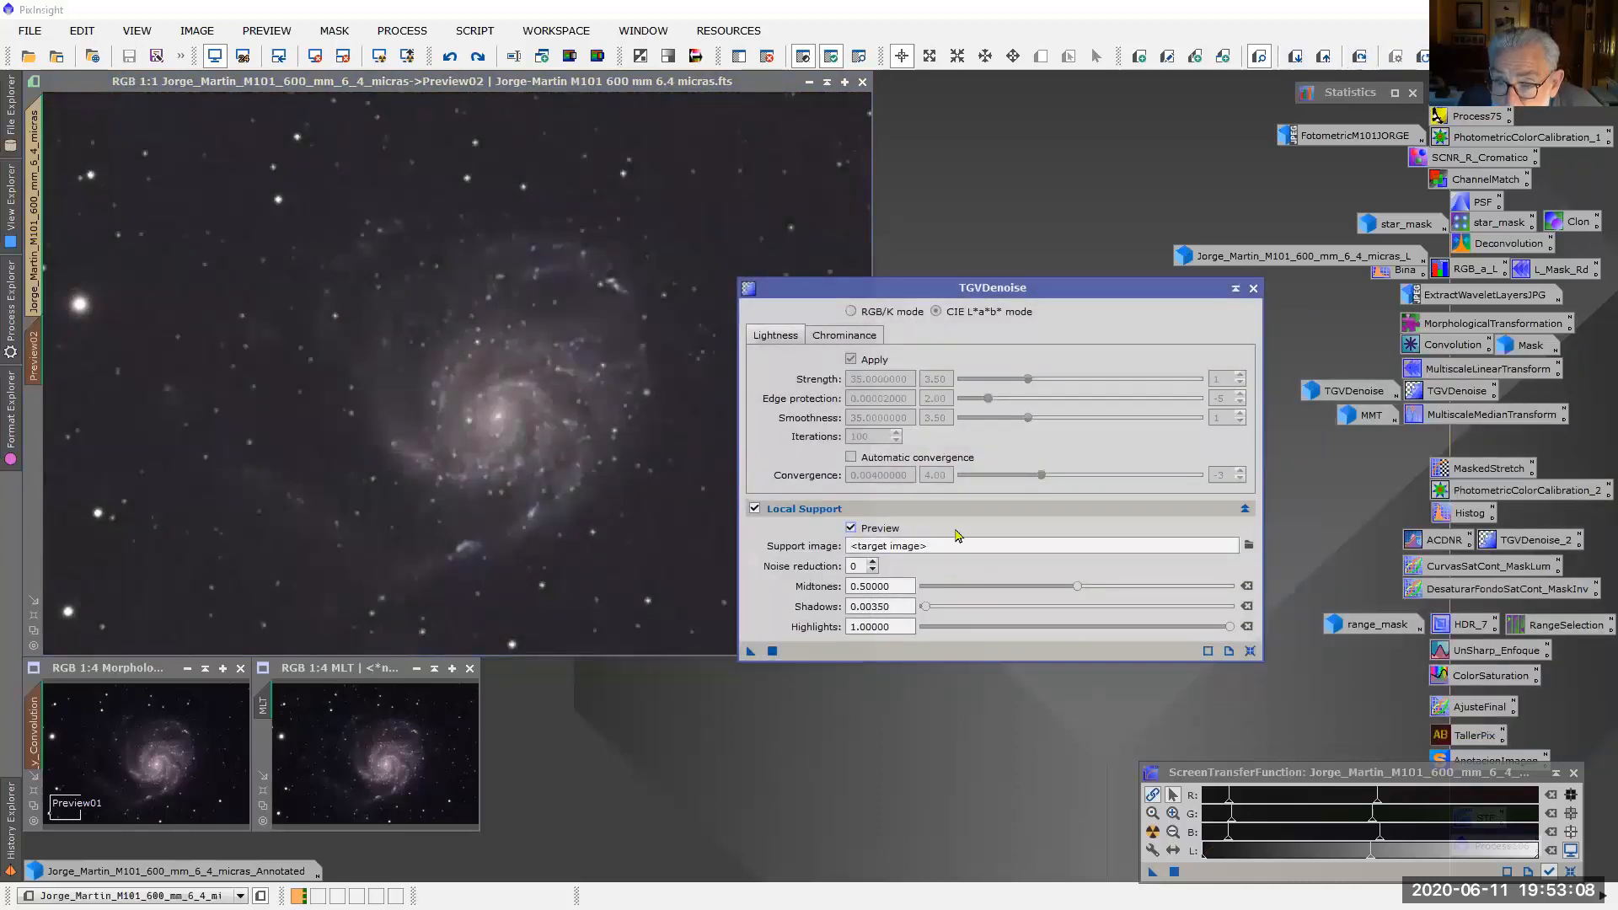
# Step: Uncheck Local Support in TGVDenoise and close its dialog
pyautogui.click(755, 509)
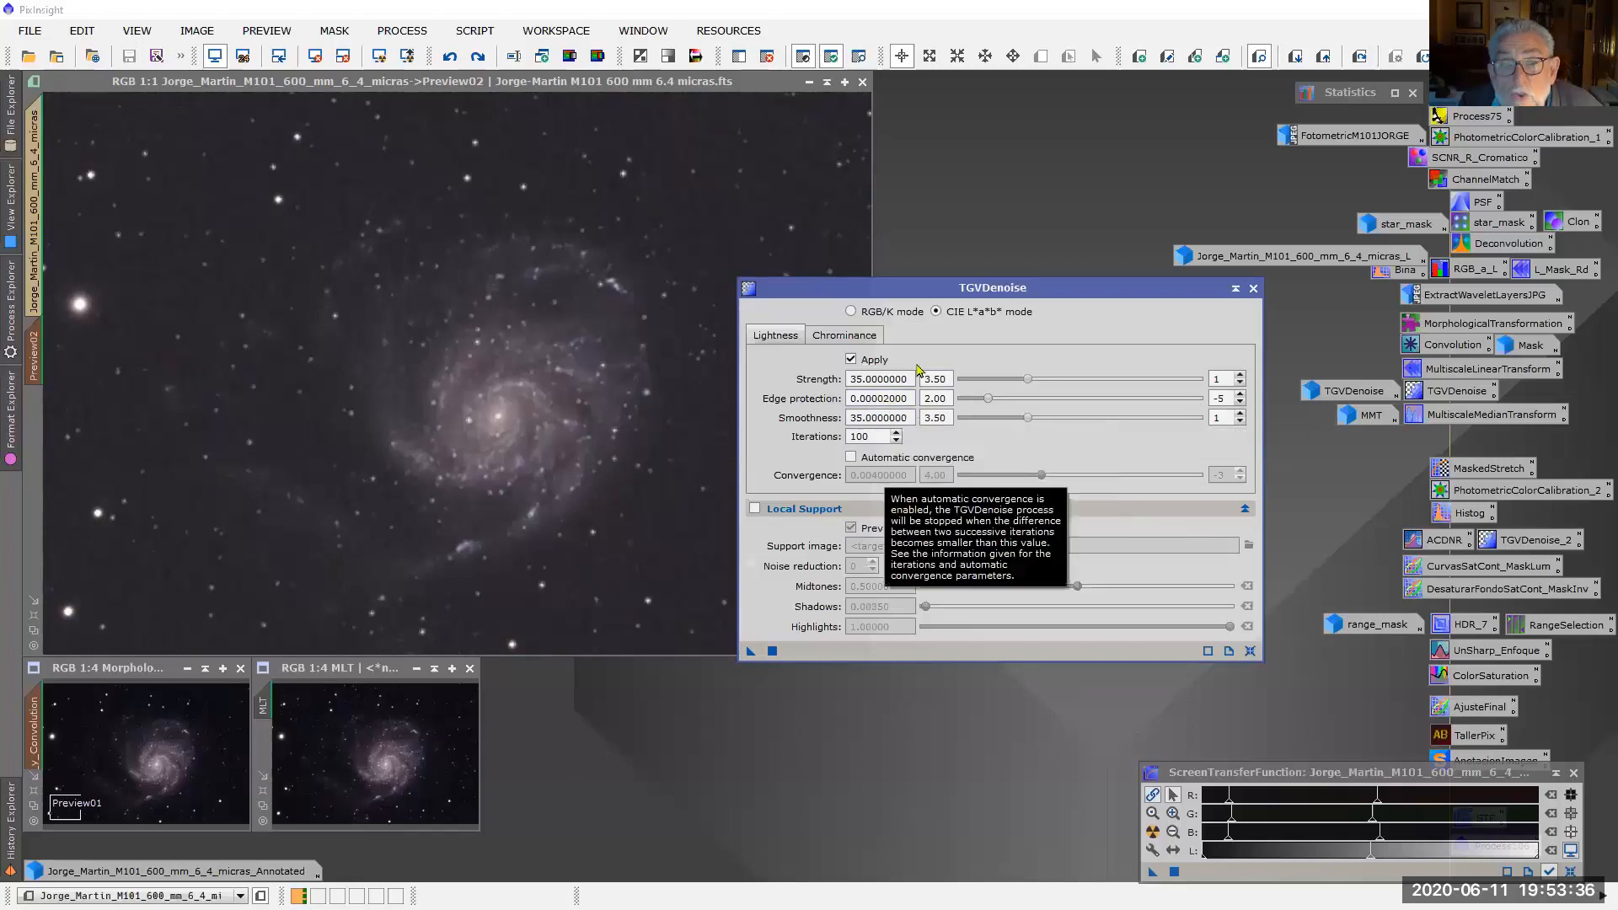
pyautogui.click(1253, 289)
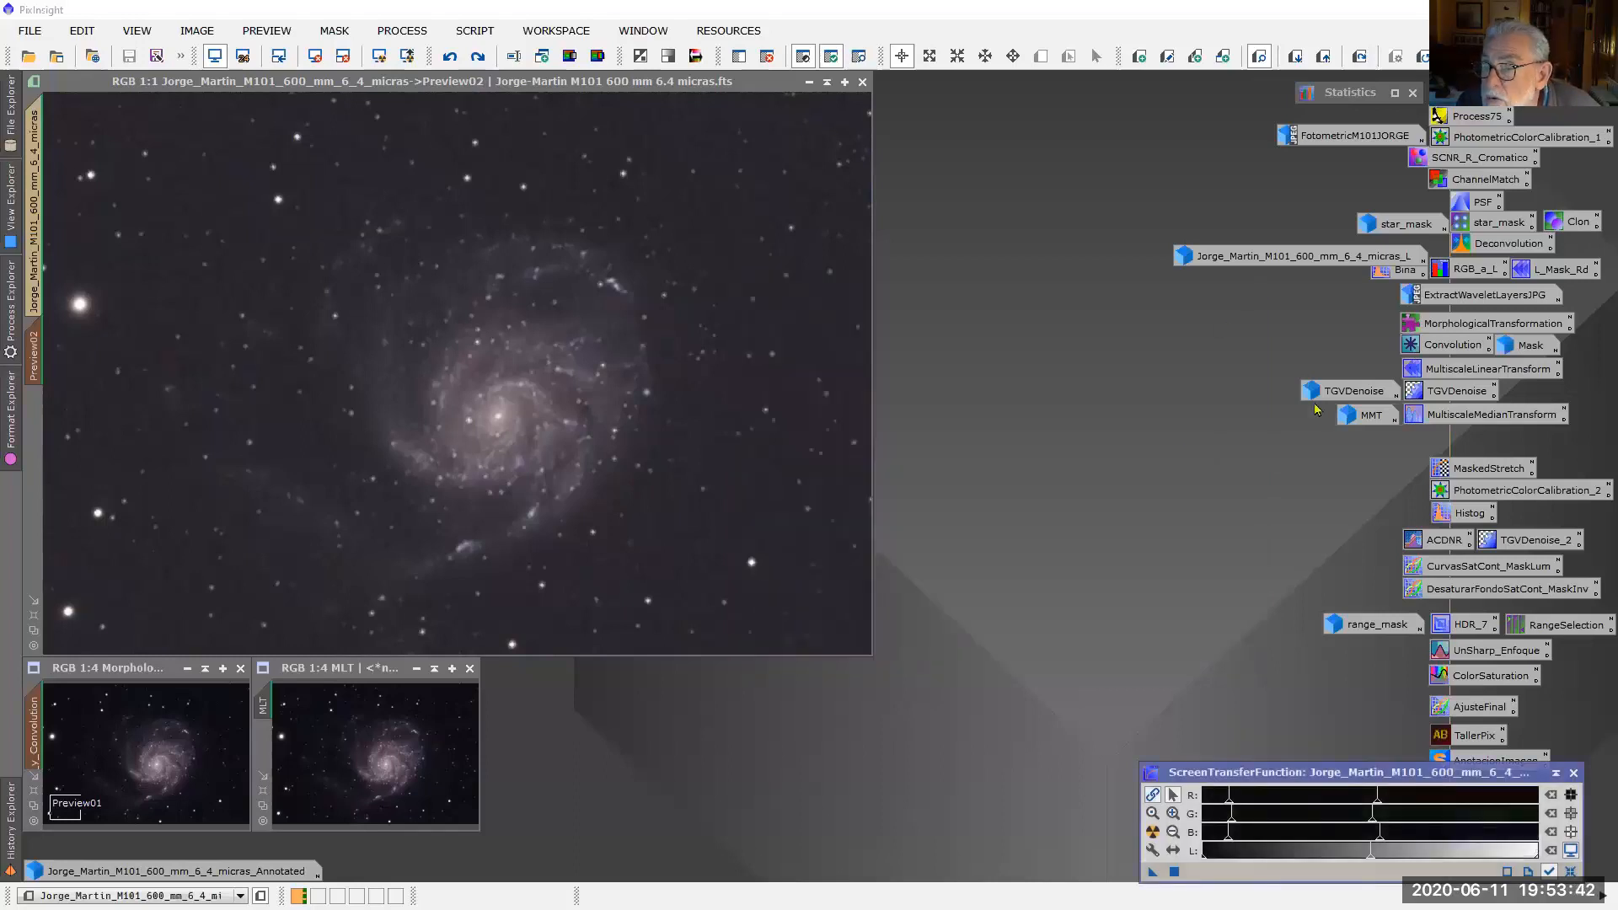
# Step: Open the TGVDenoise result image and auto-stretch its display
pyautogui.doubleClick(1374, 393)
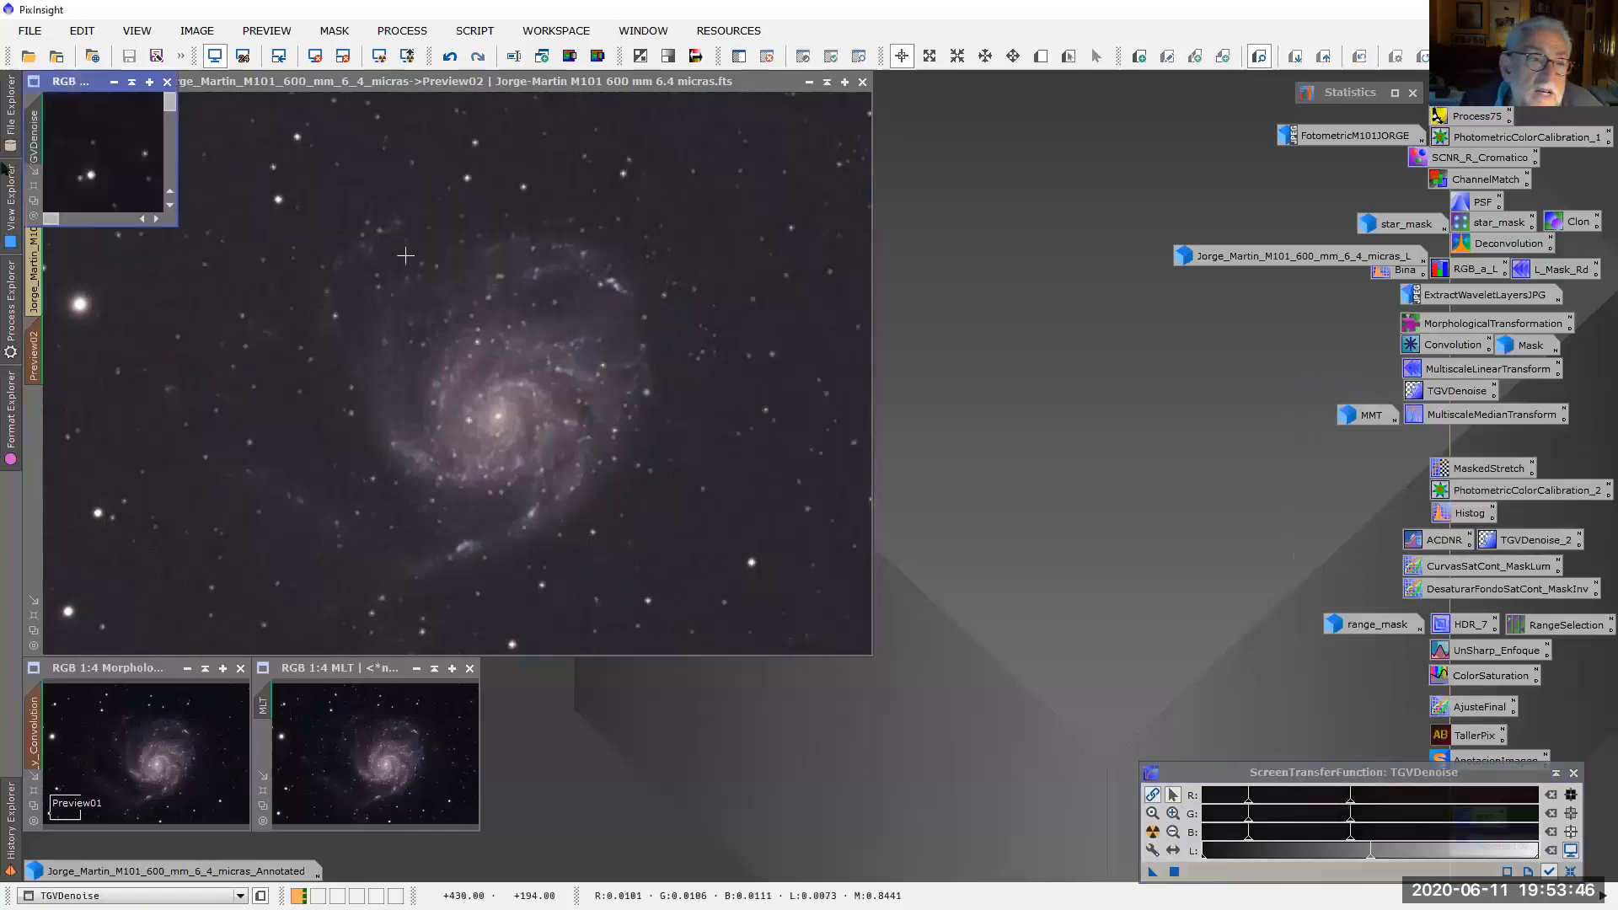
pyautogui.click(149, 81)
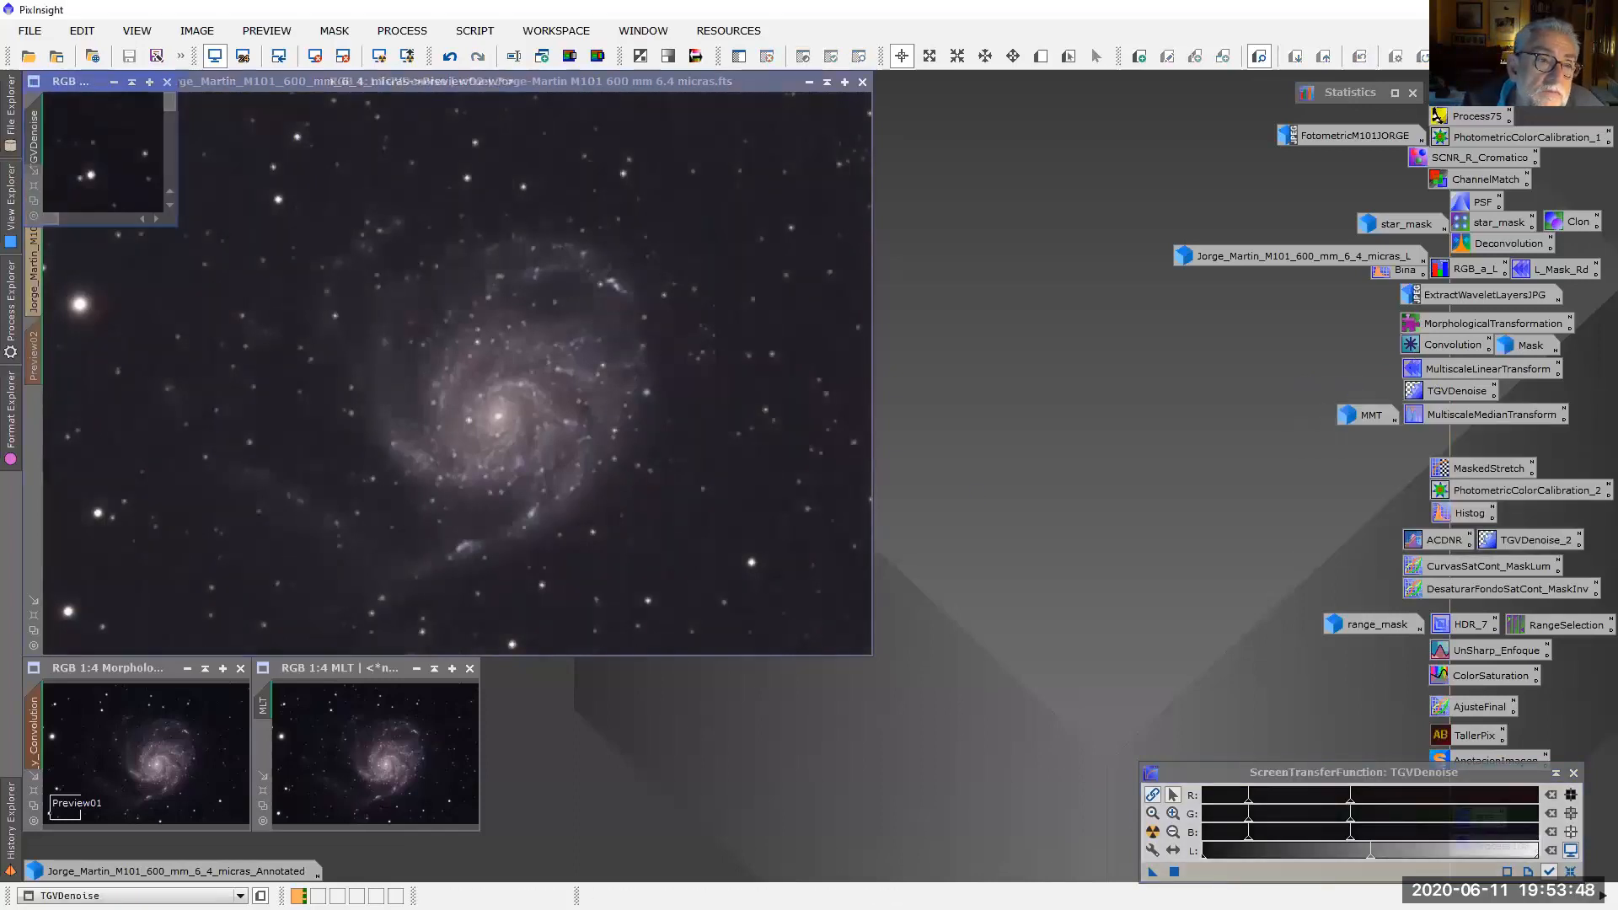
pyautogui.moveTo(431, 83); pyautogui.dragTo(715, 102)
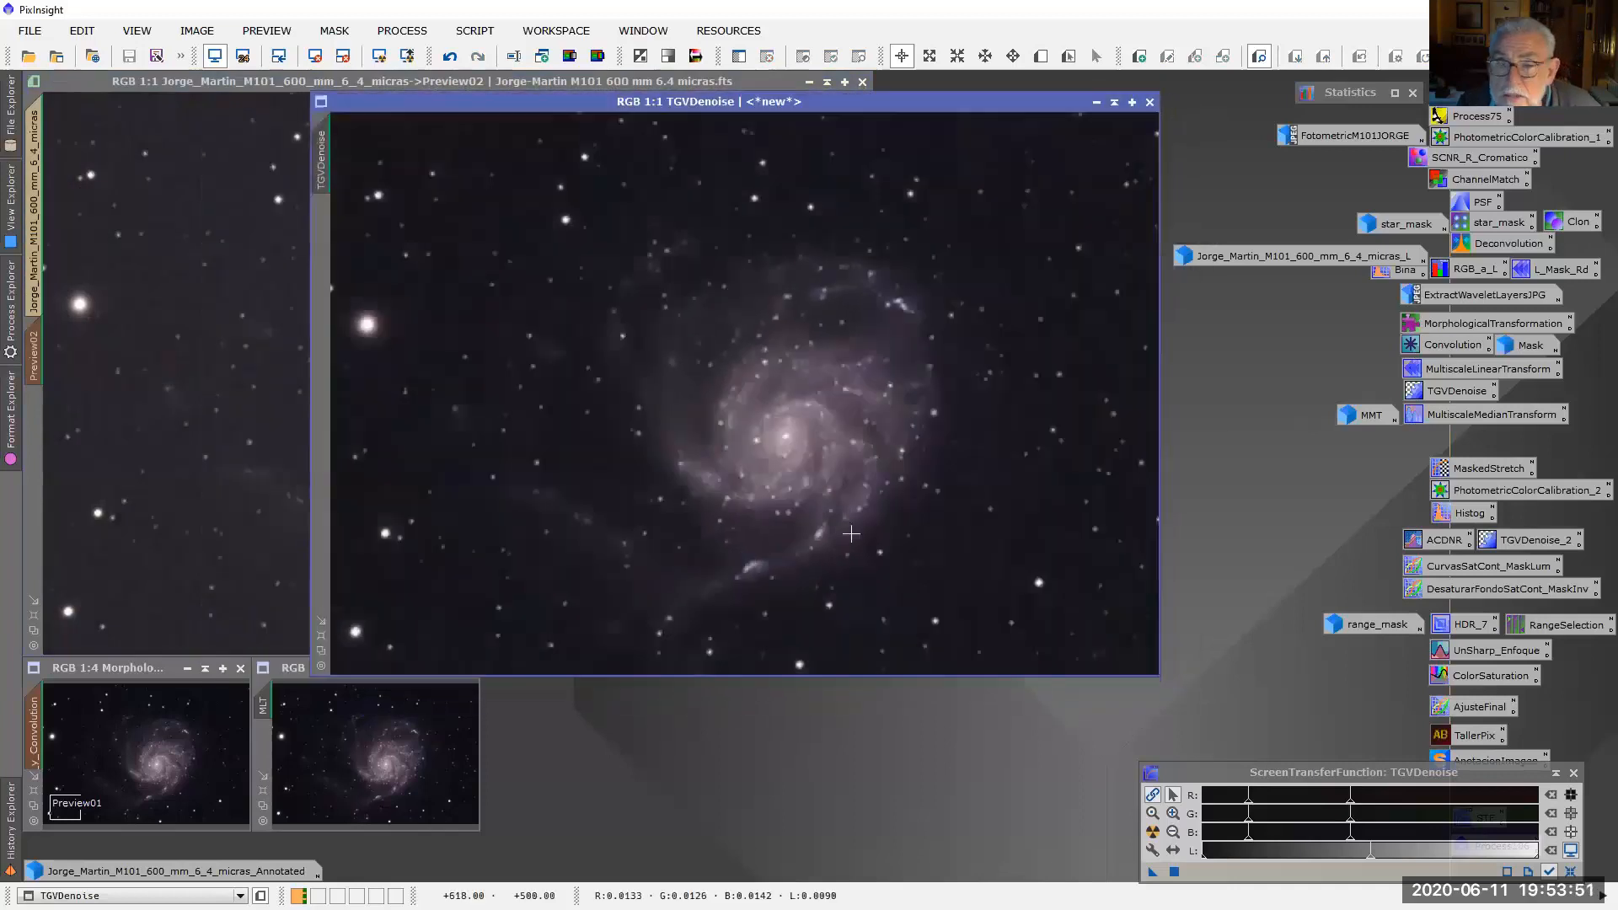
pyautogui.click(1152, 833)
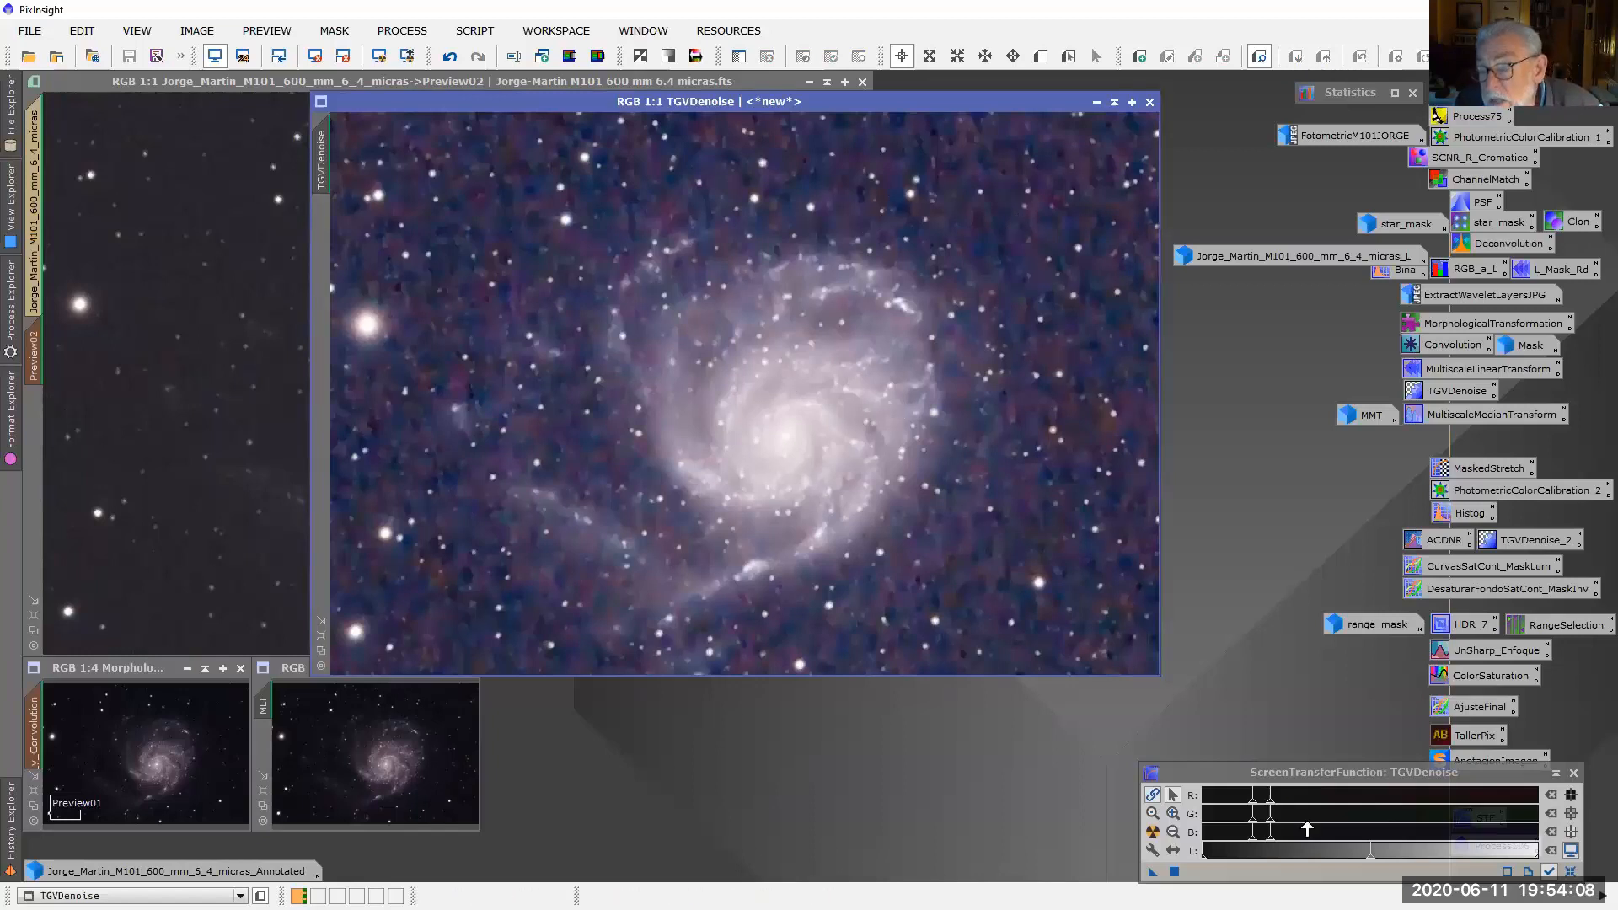
# Step: Copy MLT's screen stretch onto TGVDenoise, zoom it to 1:4, and place it beside MLT
pyautogui.click(313, 756)
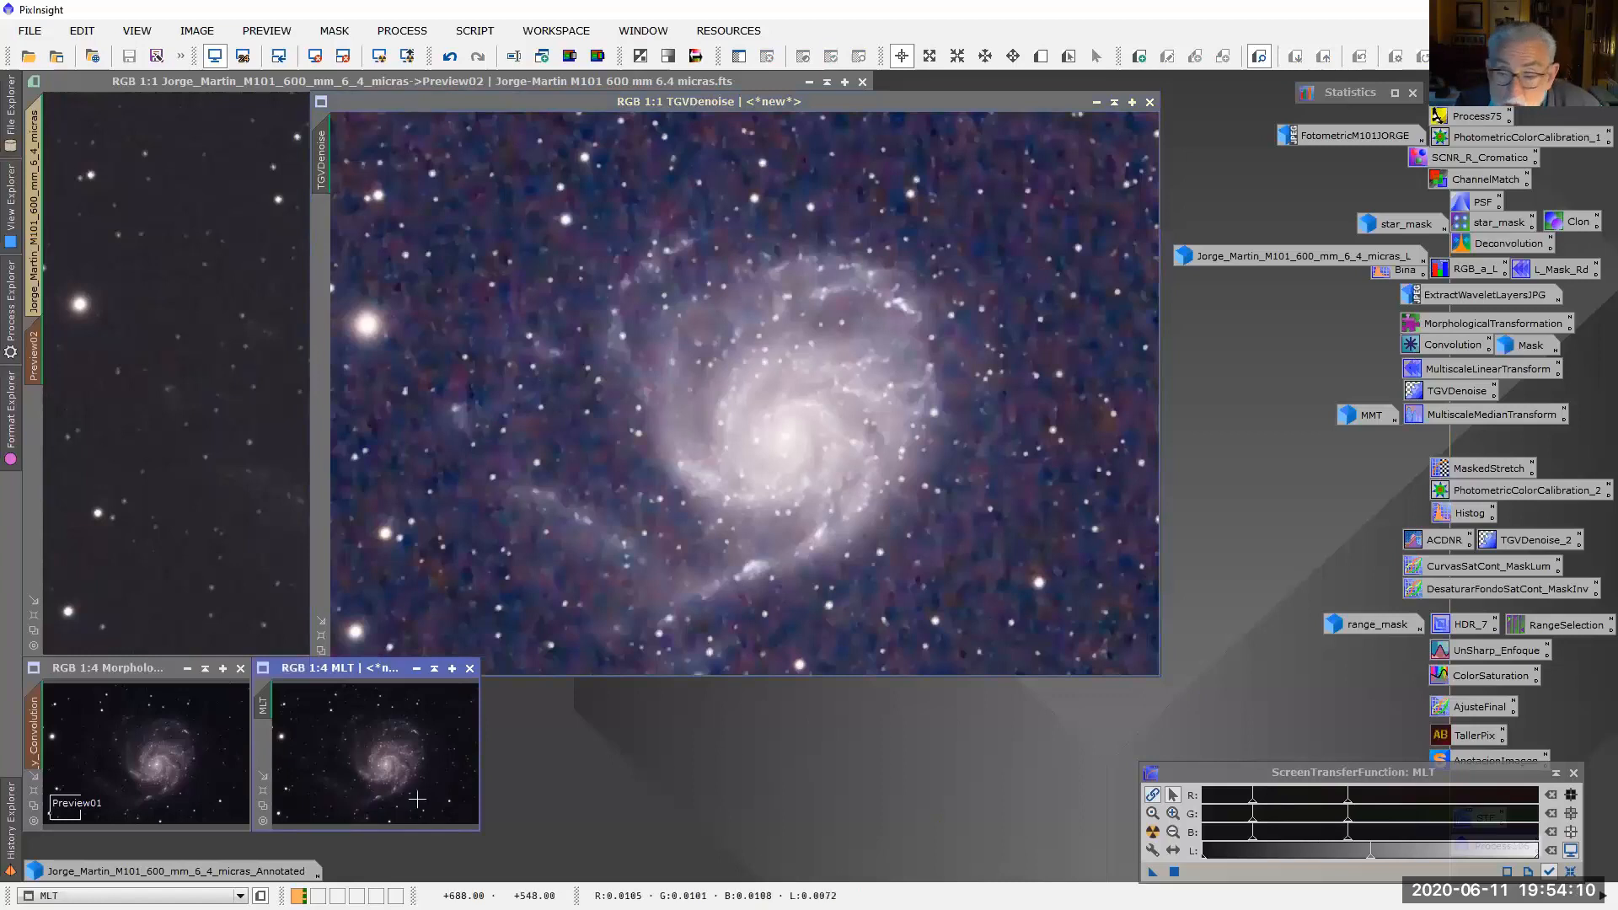
pyautogui.moveTo(1152, 873); pyautogui.dragTo(969, 649)
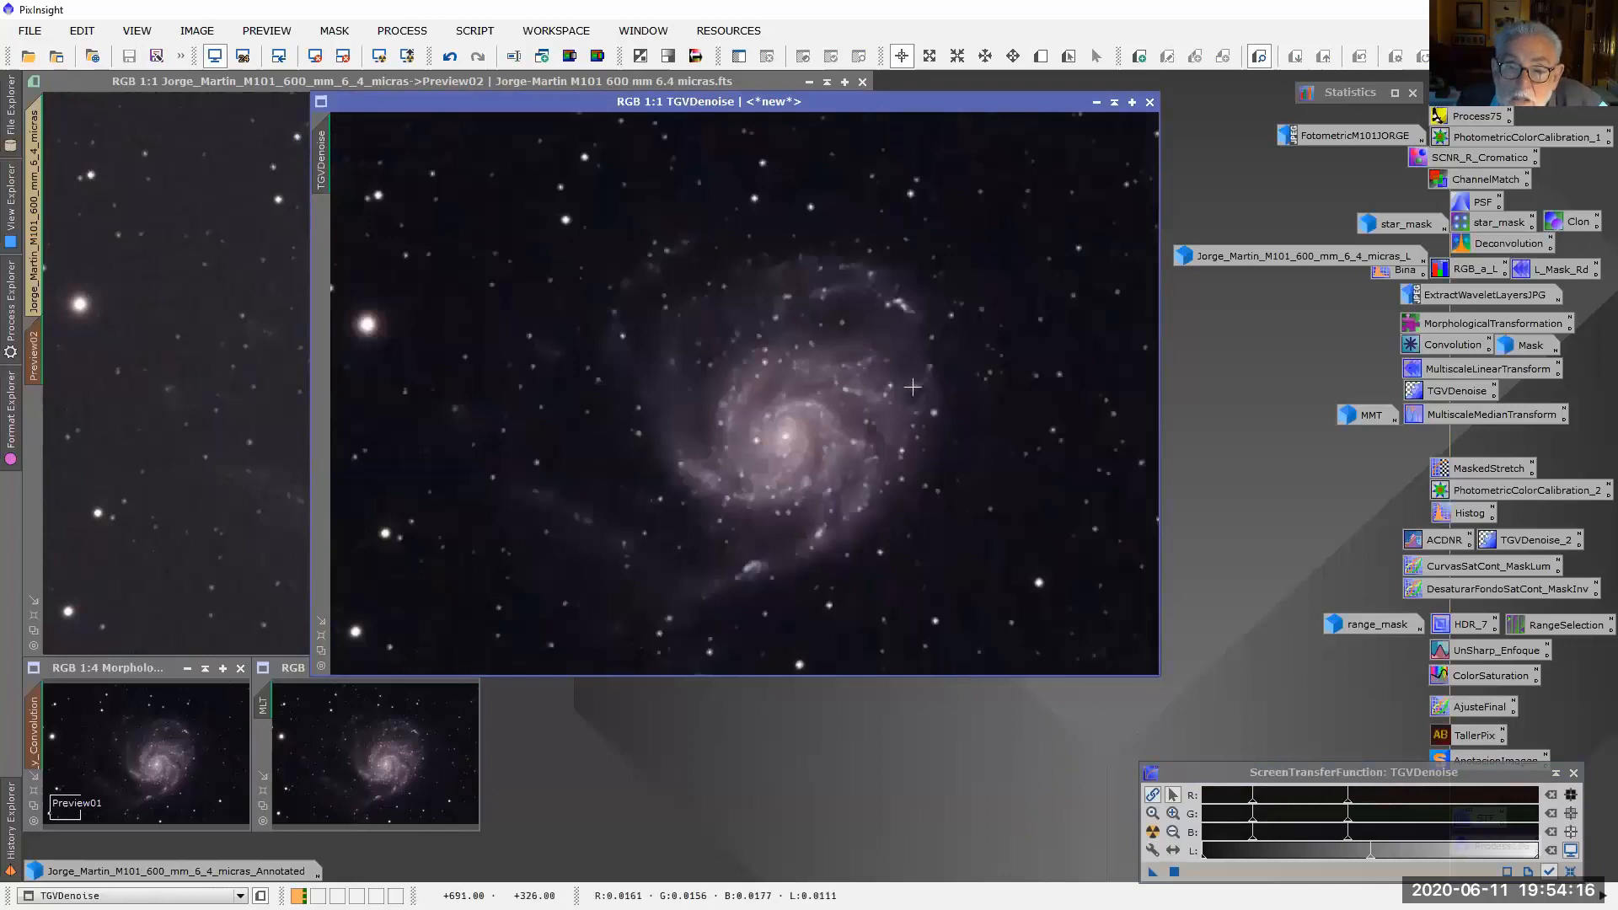
pyautogui.scroll(1, 919, 392)
pyautogui.scroll(-2, 932, 398)
pyautogui.scroll(-1, 932, 397)
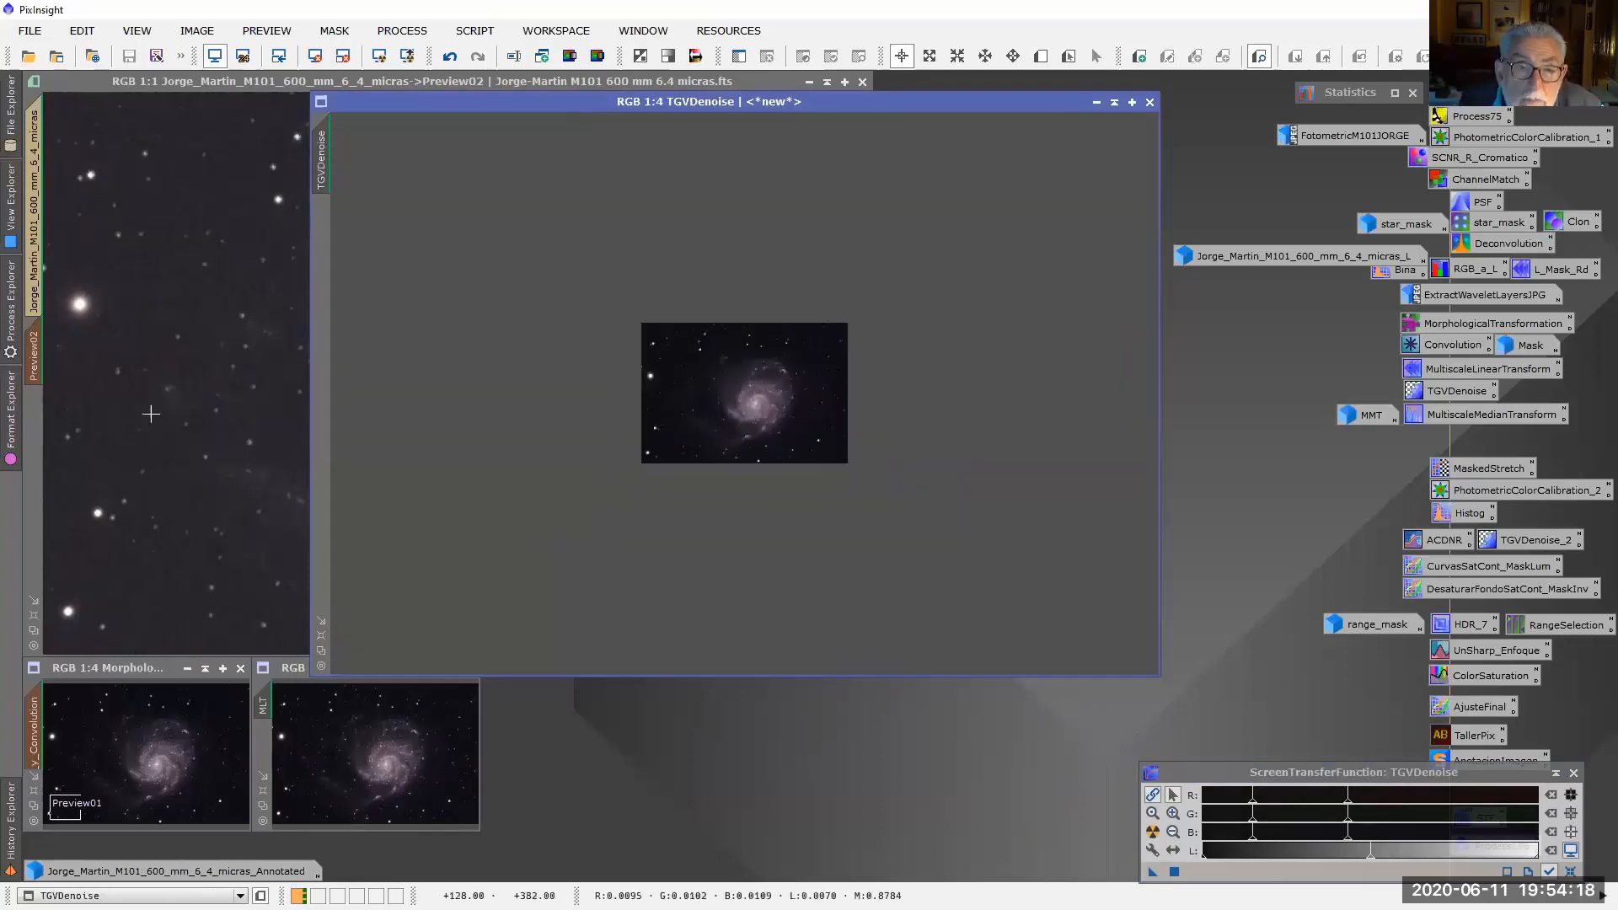
pyautogui.click(320, 622)
pyautogui.moveTo(421, 102); pyautogui.dragTo(580, 666)
pyautogui.moveTo(610, 676); pyautogui.dragTo(610, 677)
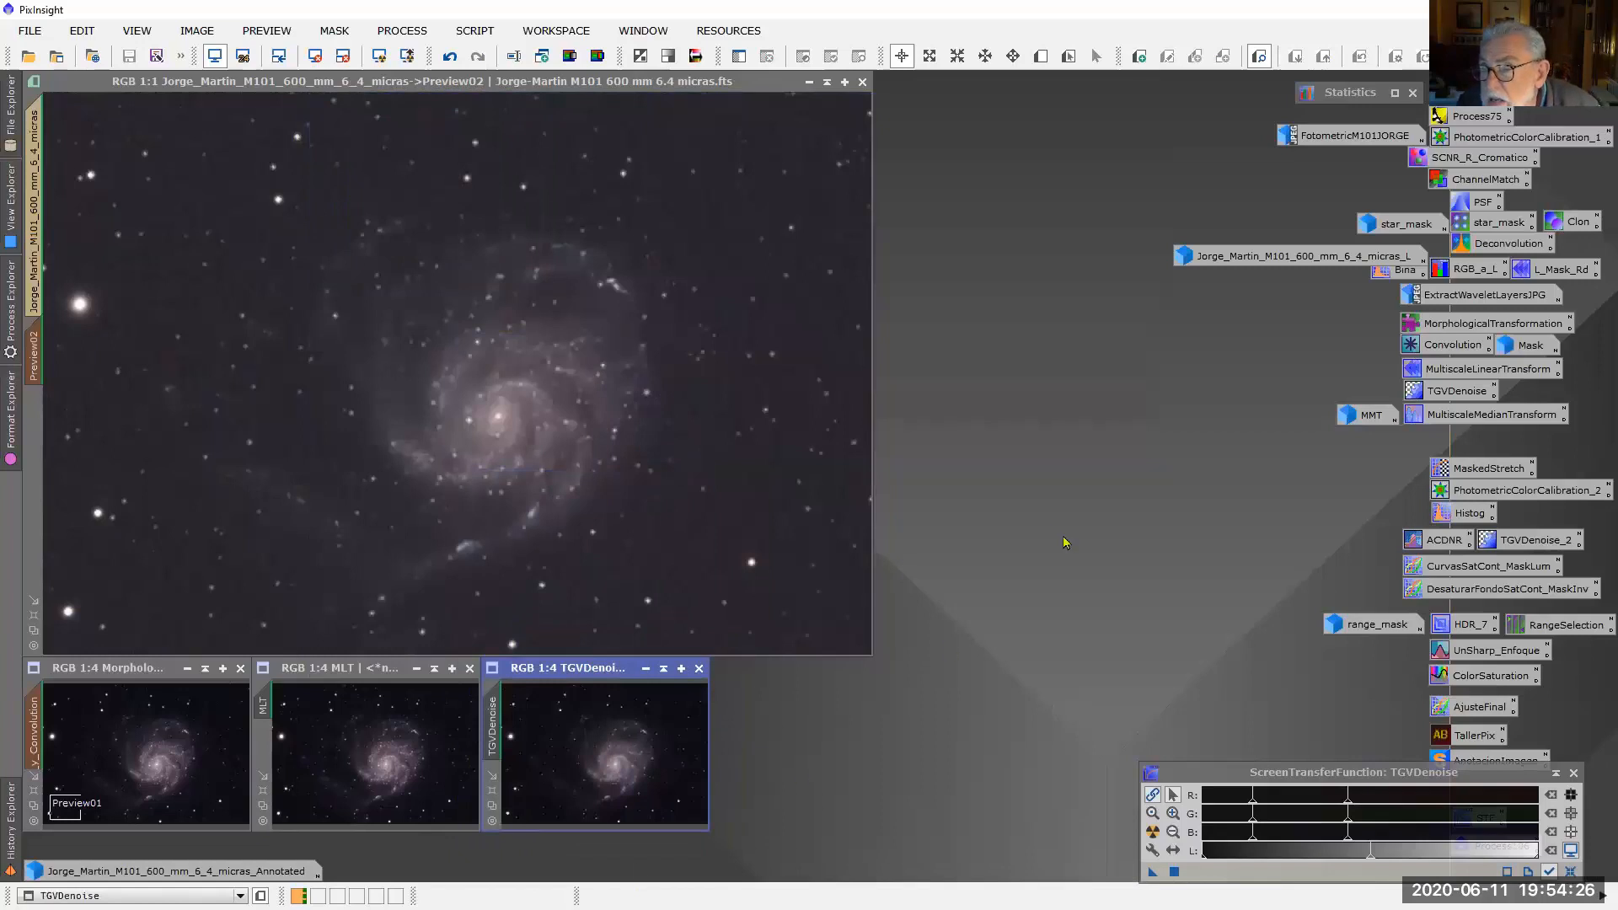
# Step: Review the MultiscaleMedianTransform settings, including linear mask and layer 3, then close the tool
pyautogui.doubleClick(1483, 414)
pyautogui.moveTo(1137, 118); pyautogui.dragTo(980, 137)
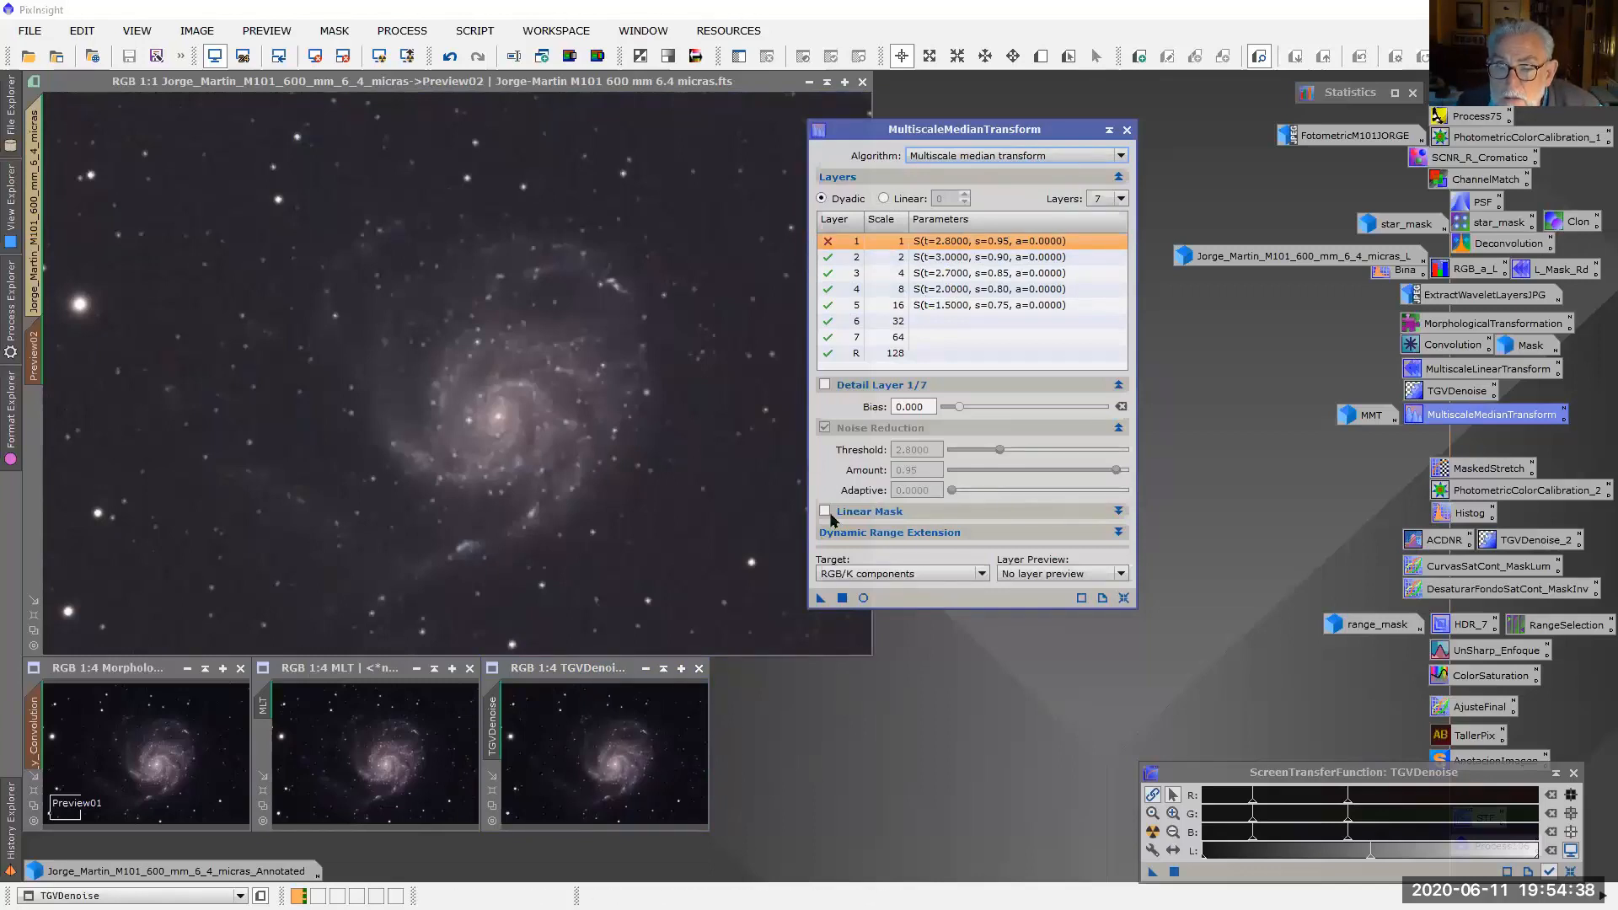
pyautogui.click(1118, 511)
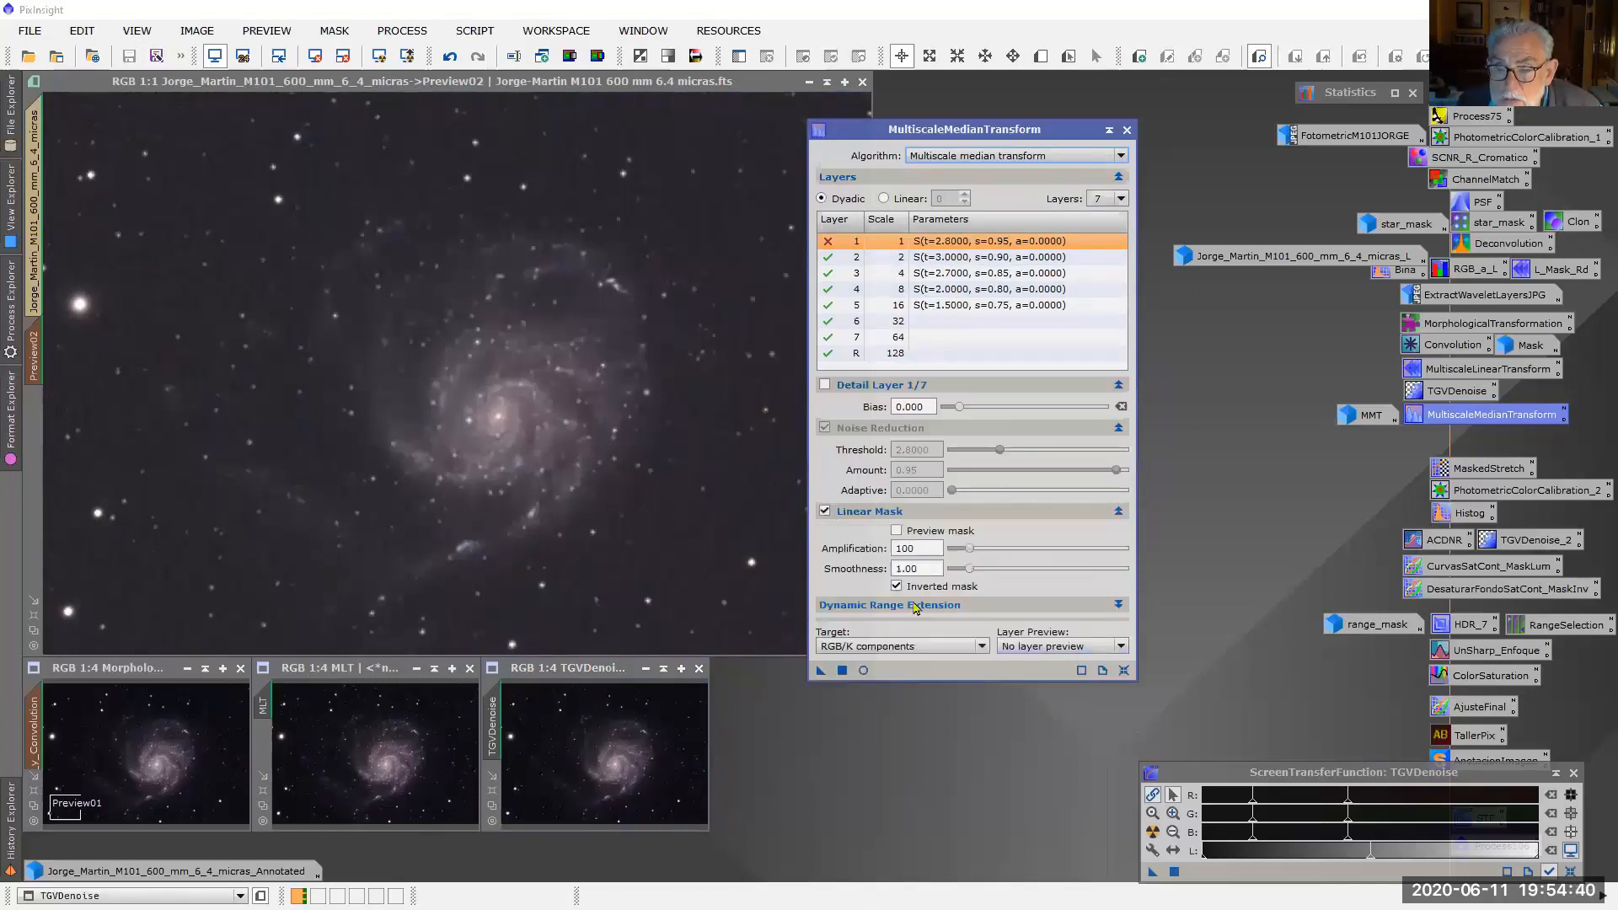
pyautogui.click(838, 511)
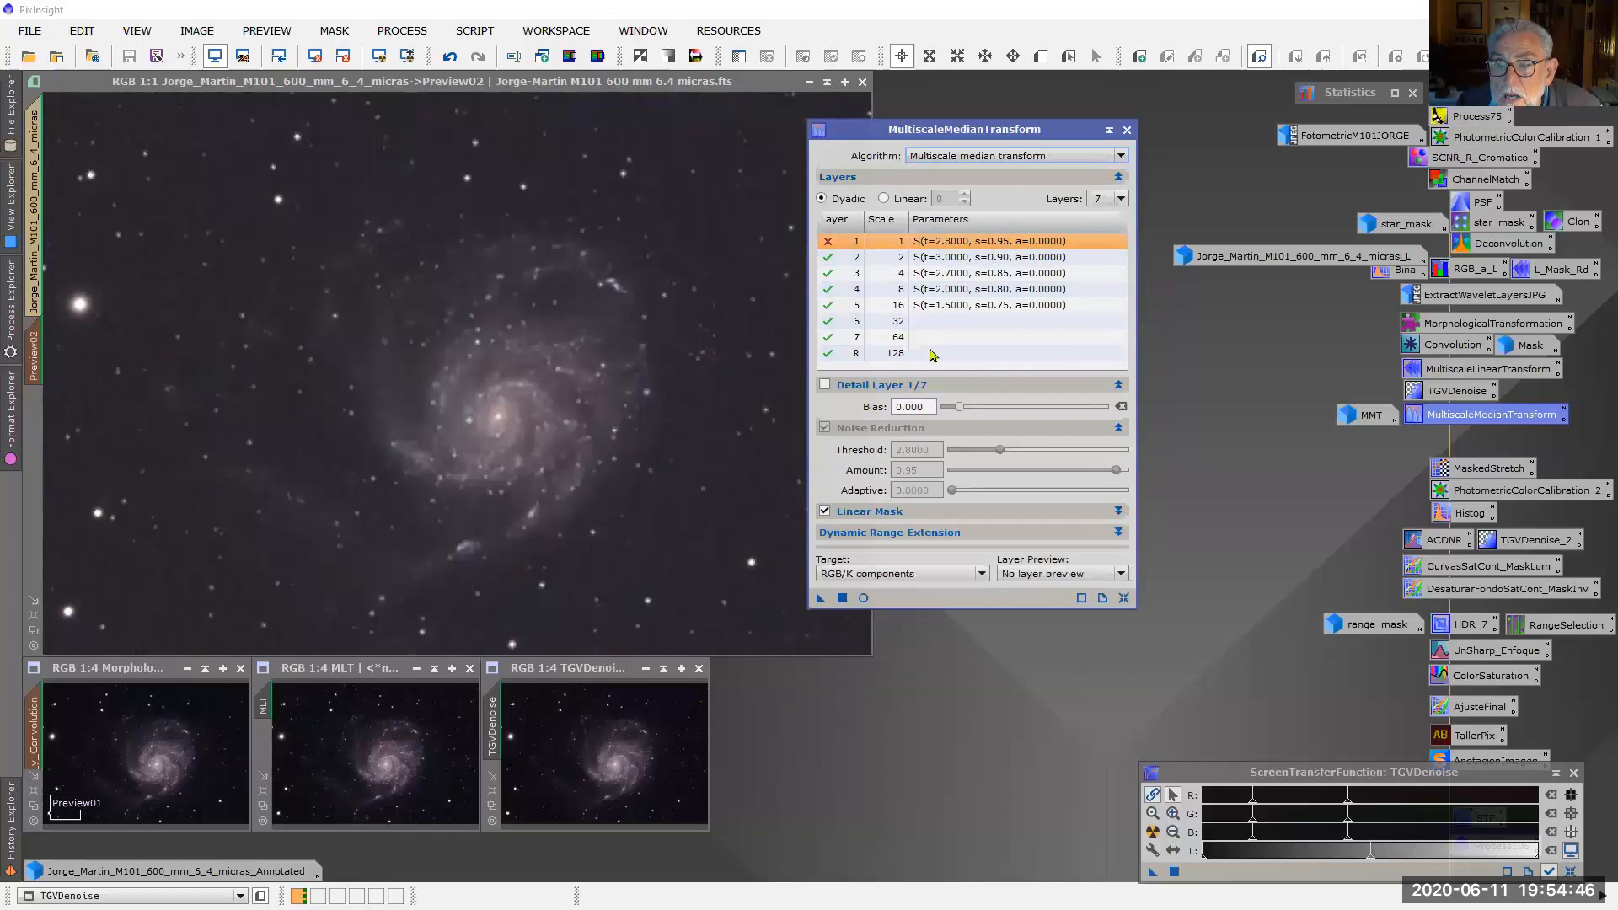
pyautogui.click(868, 273)
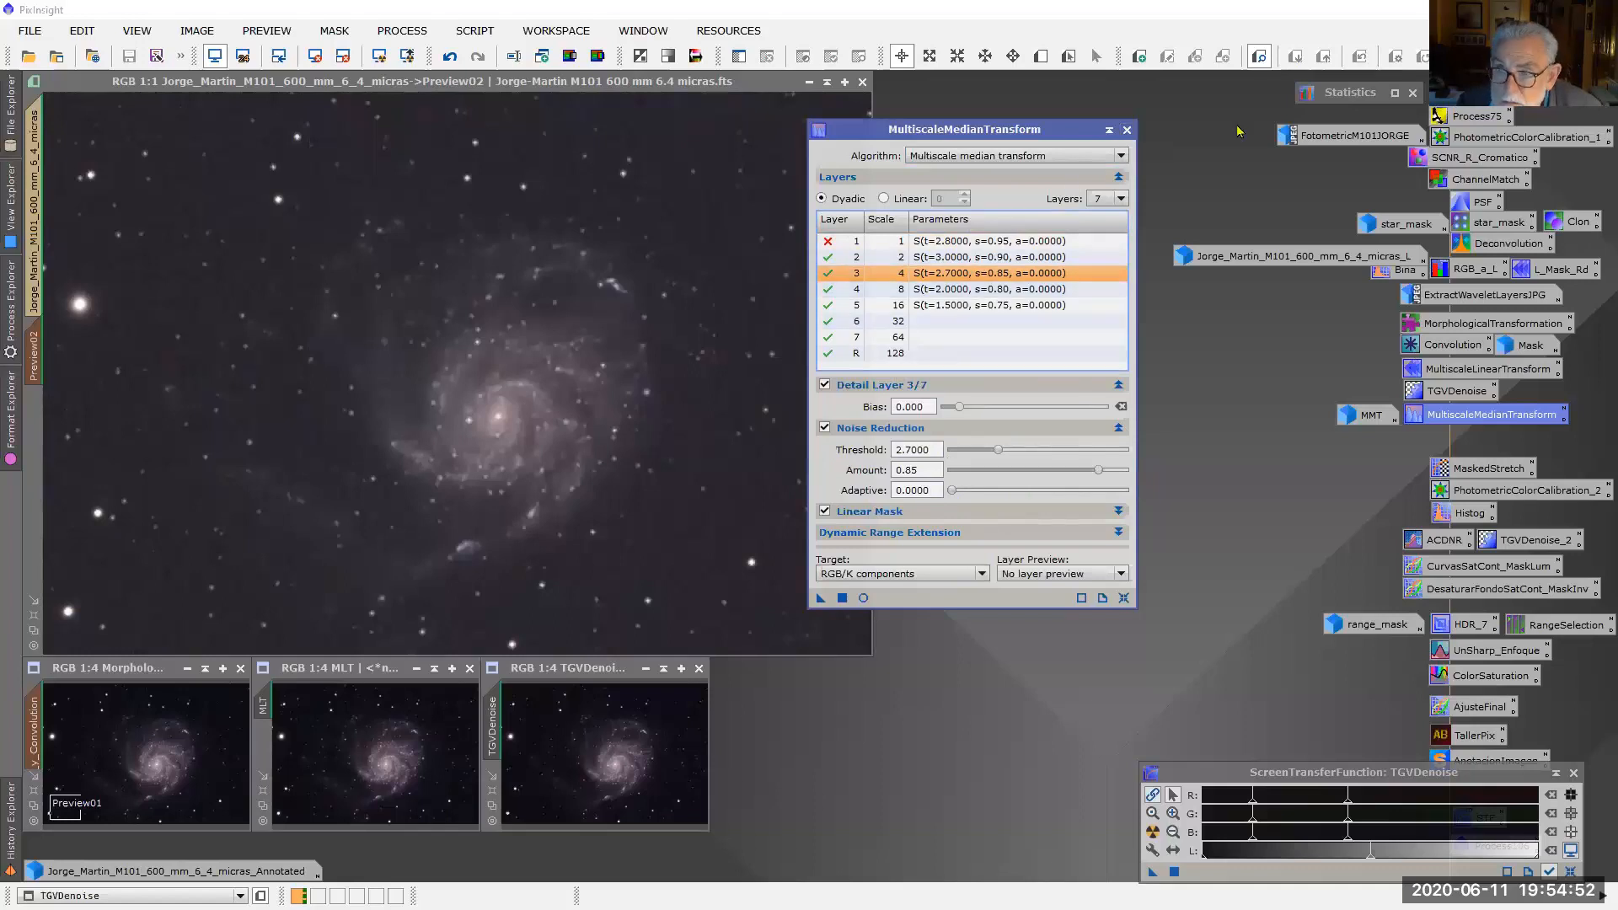
pyautogui.click(1128, 130)
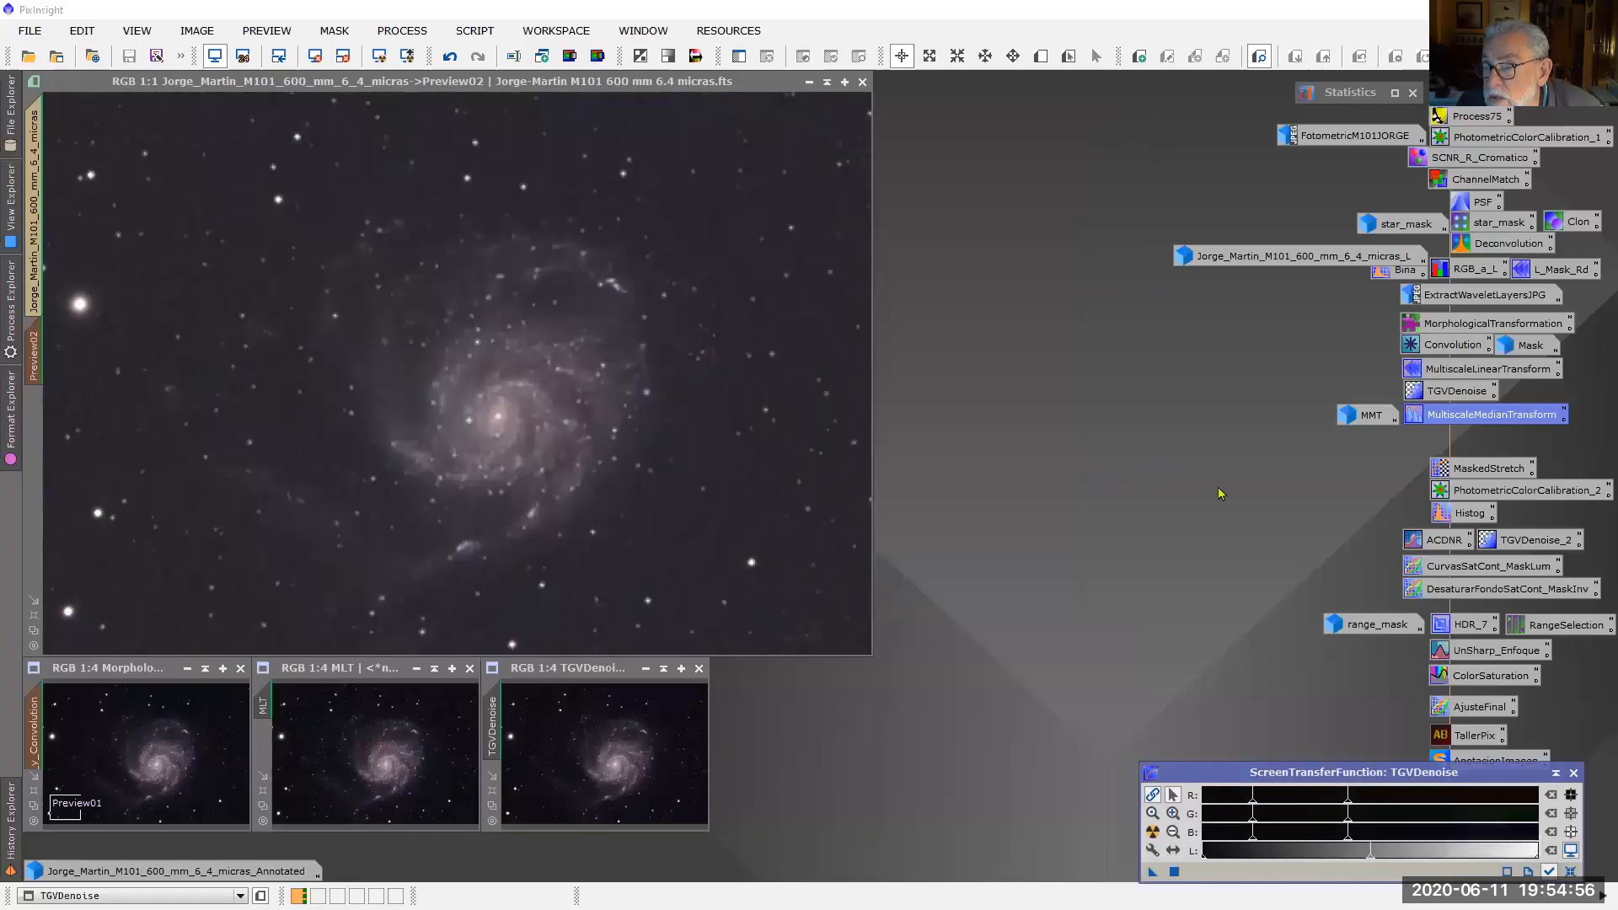
# Step: Restore the MMT result image and auto-stretch its display
pyautogui.doubleClick(1363, 414)
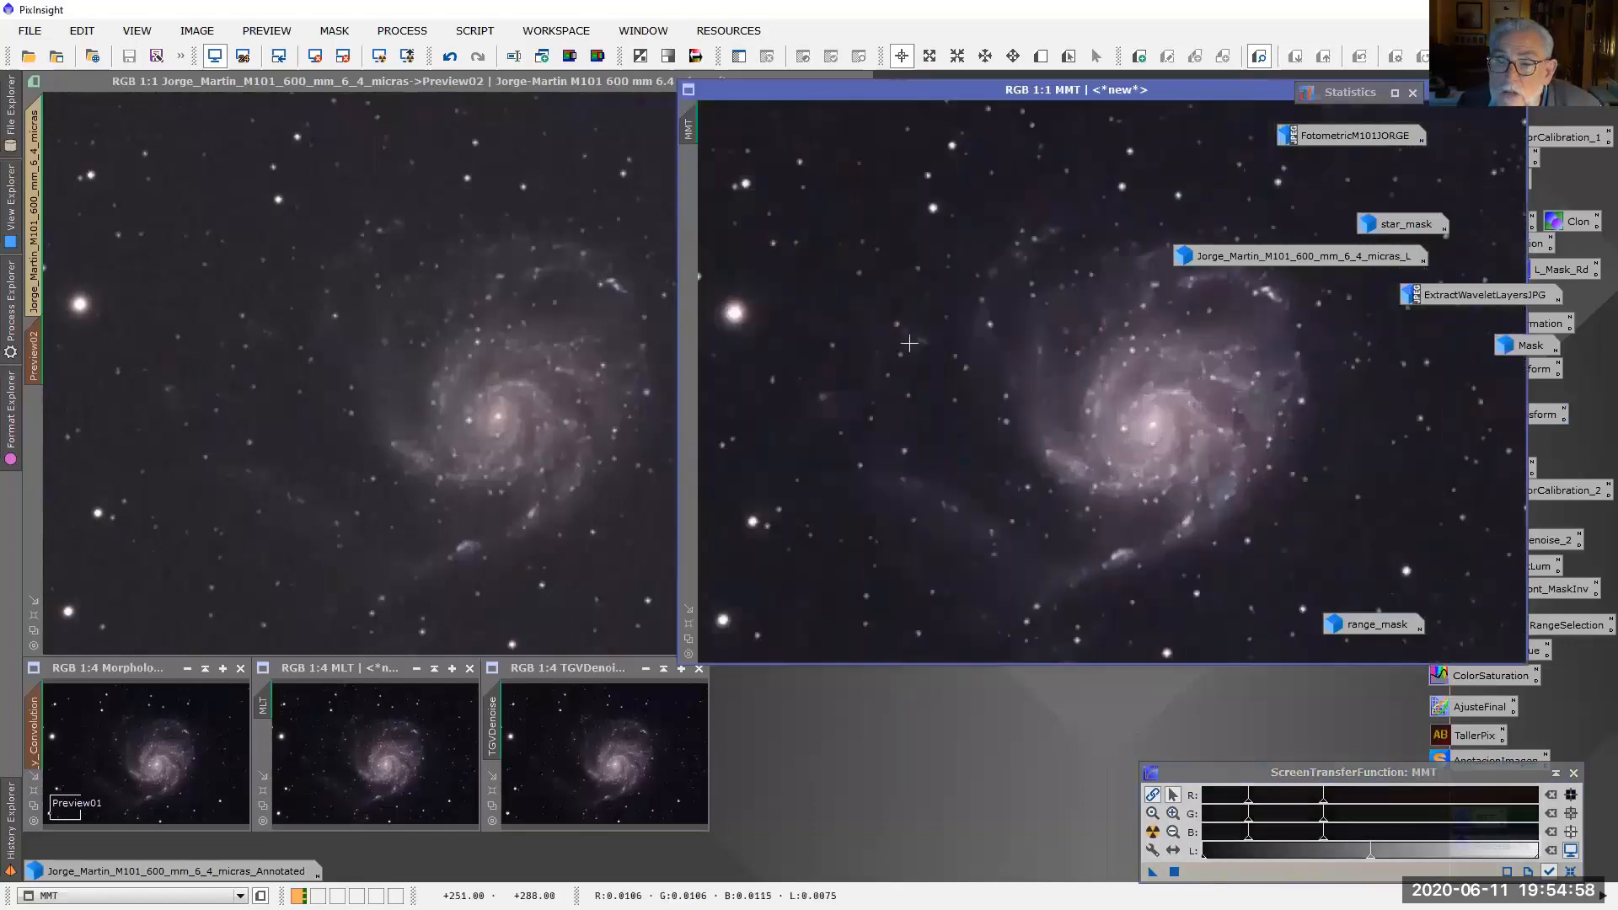
pyautogui.moveTo(1131, 100); pyautogui.dragTo(785, 91)
pyautogui.click(1152, 832)
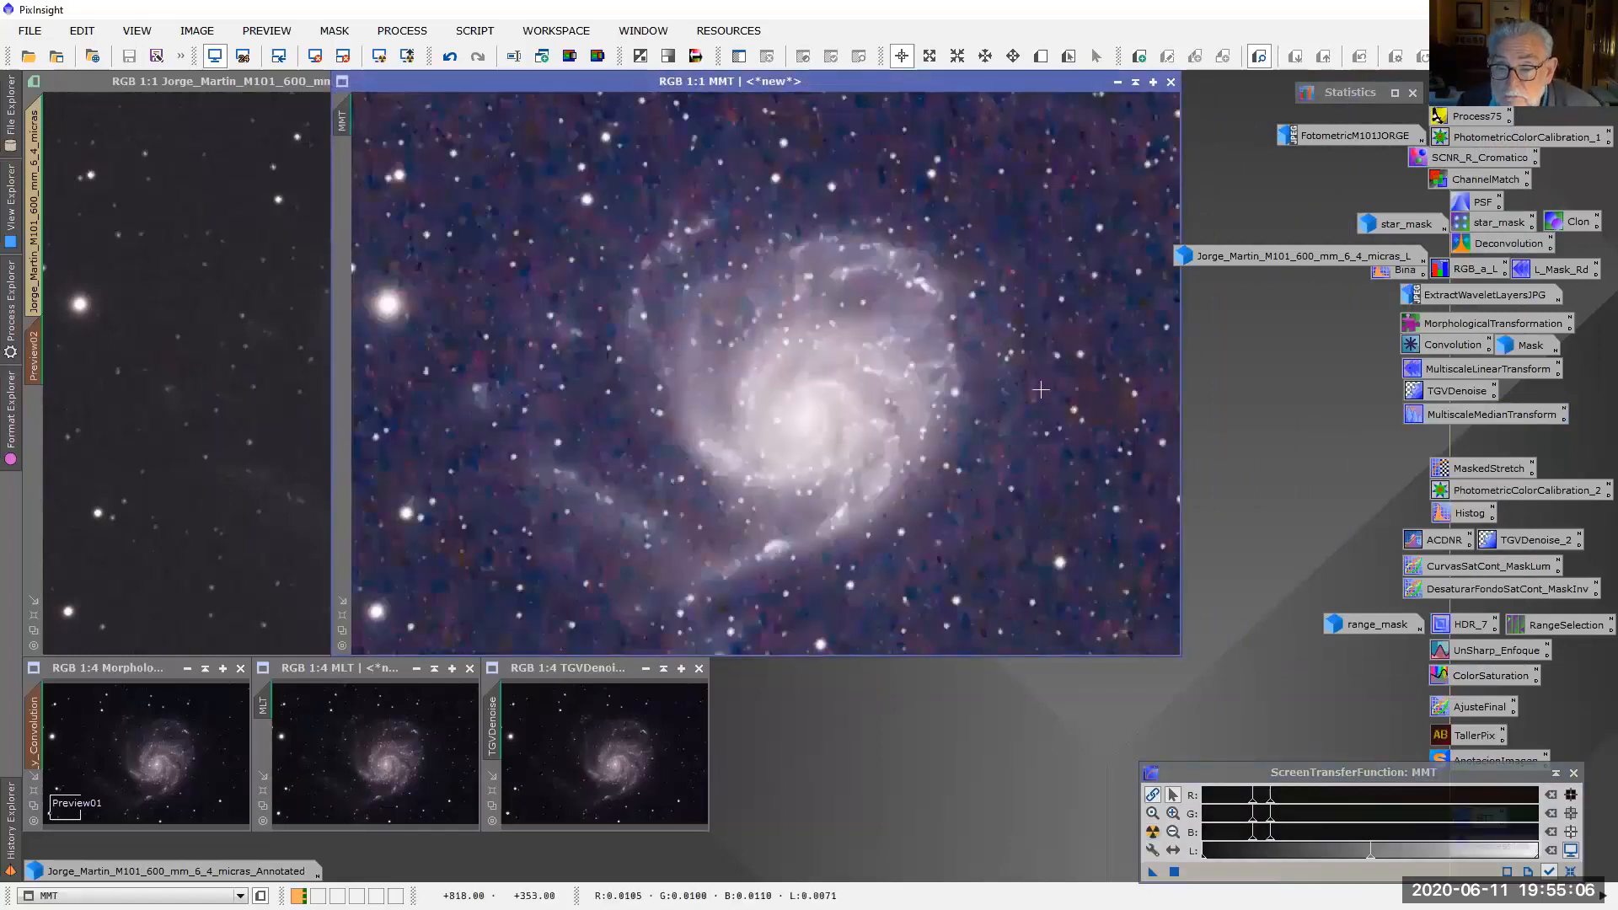
# Step: Give MMT the TGVDenoise screen stretch, zoom to 1:4, and place it beside TGVDenoise
pyautogui.click(672, 772)
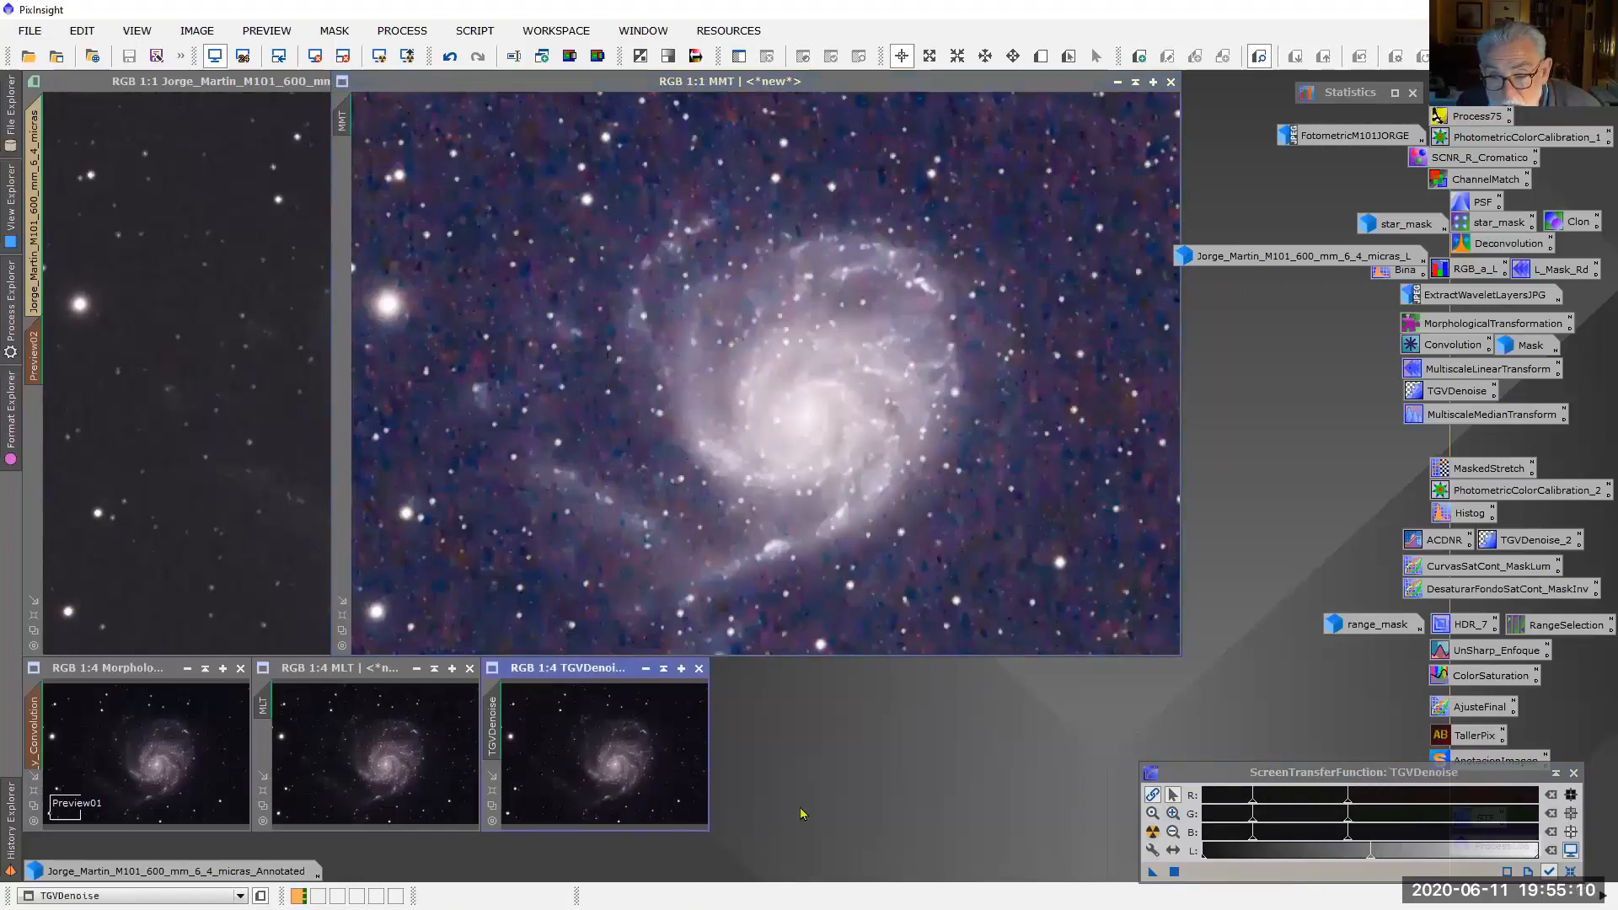
pyautogui.moveTo(1153, 879); pyautogui.dragTo(1038, 552)
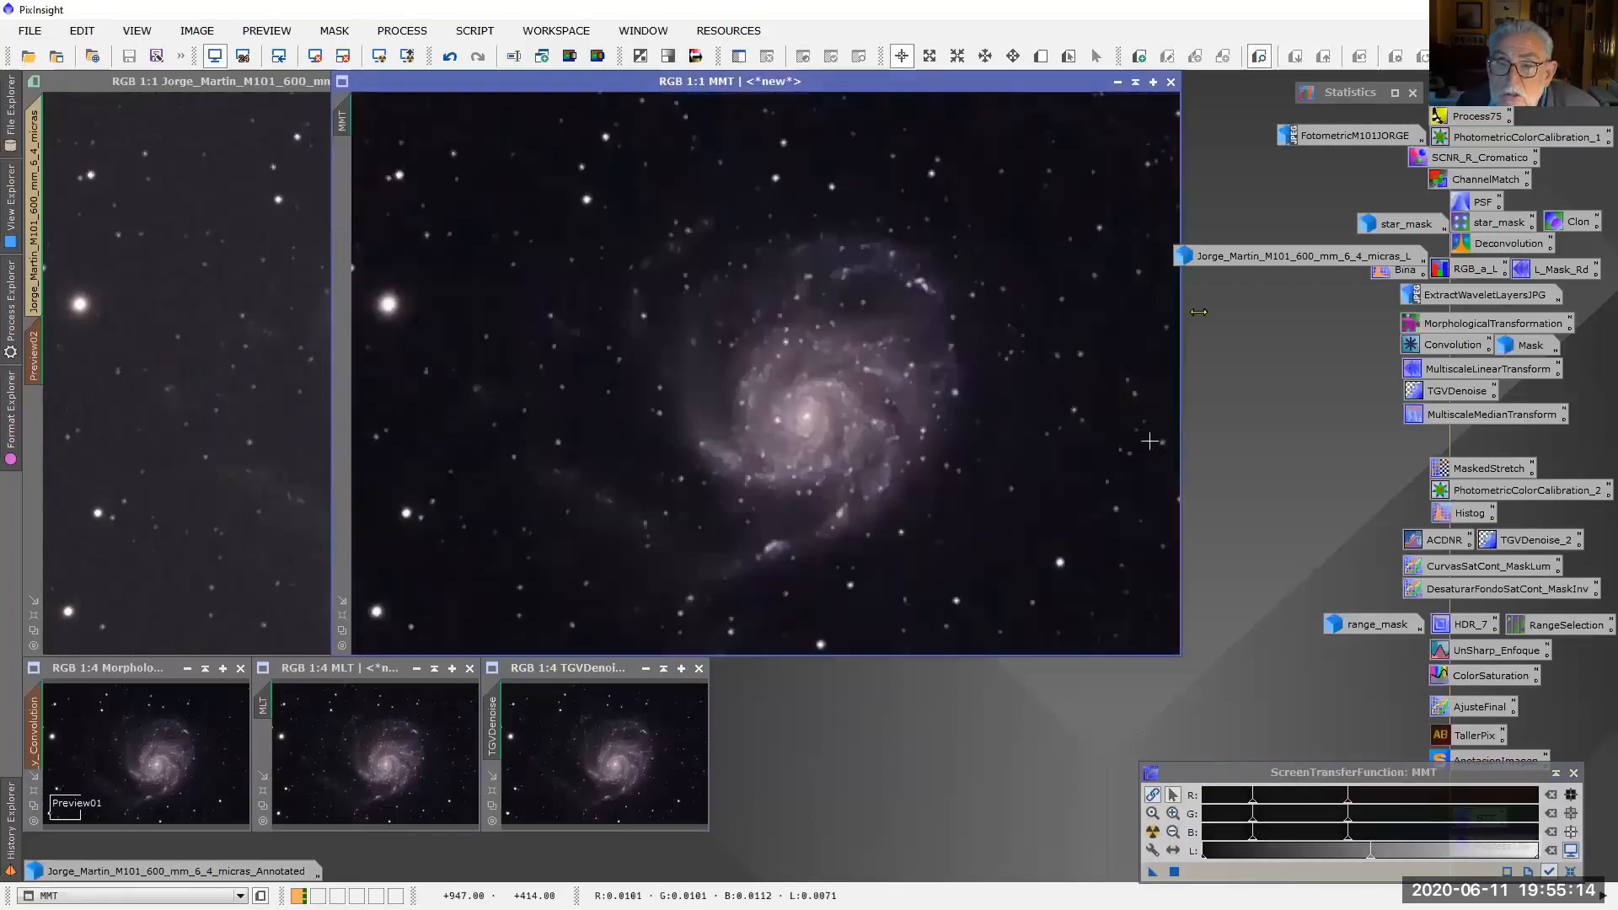
pyautogui.scroll(-2, 918, 420)
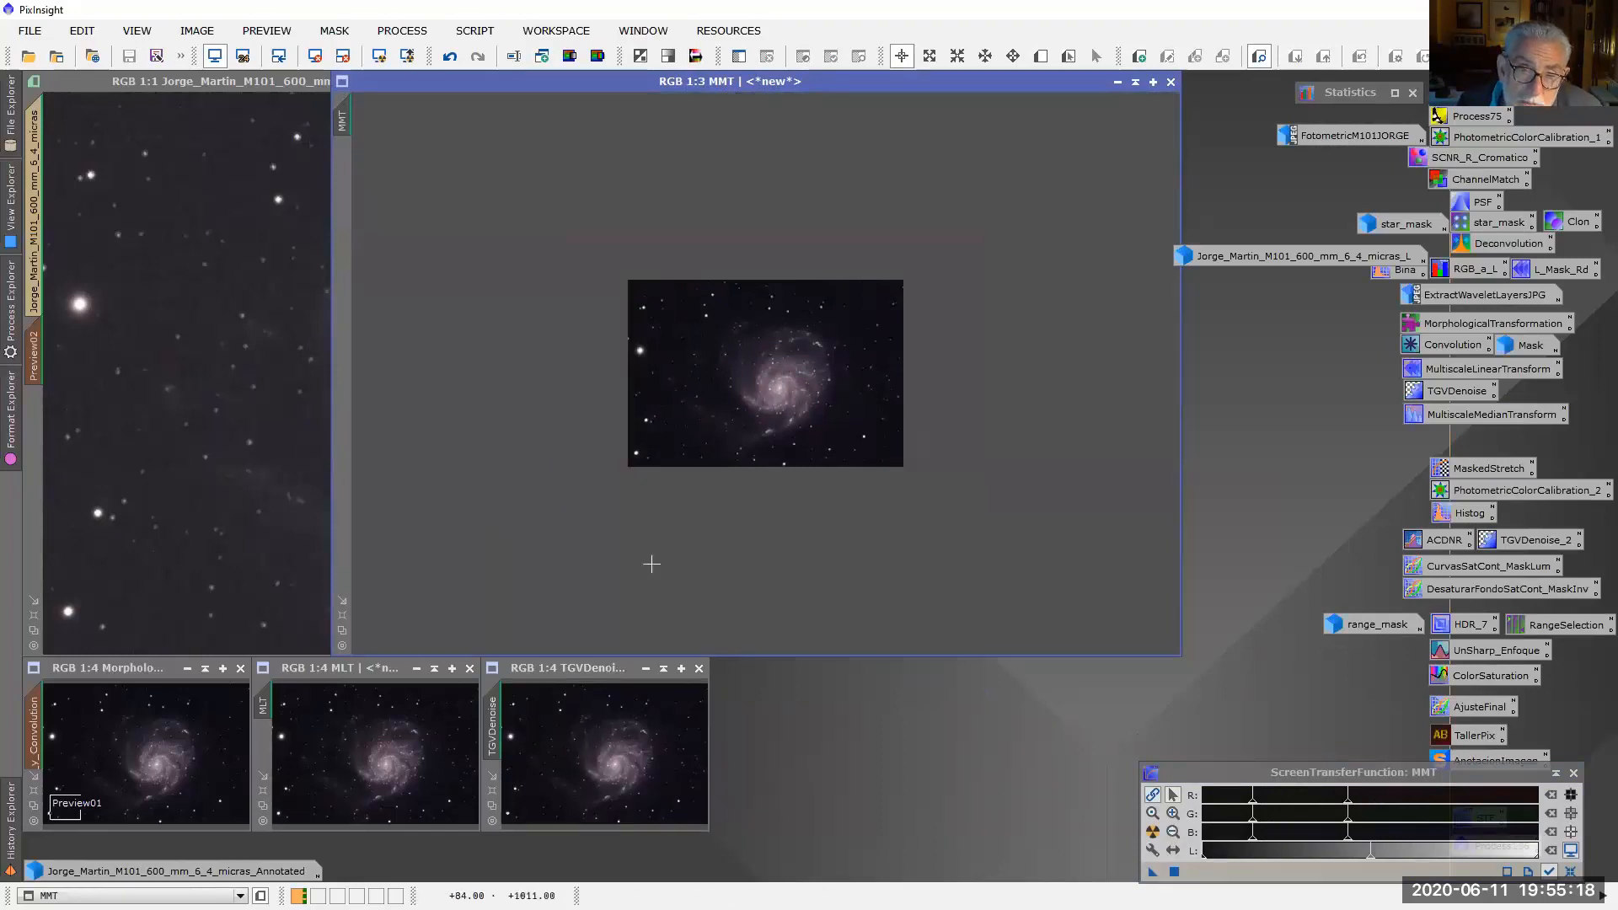
pyautogui.scroll(-1, 659, 554)
pyautogui.click(339, 603)
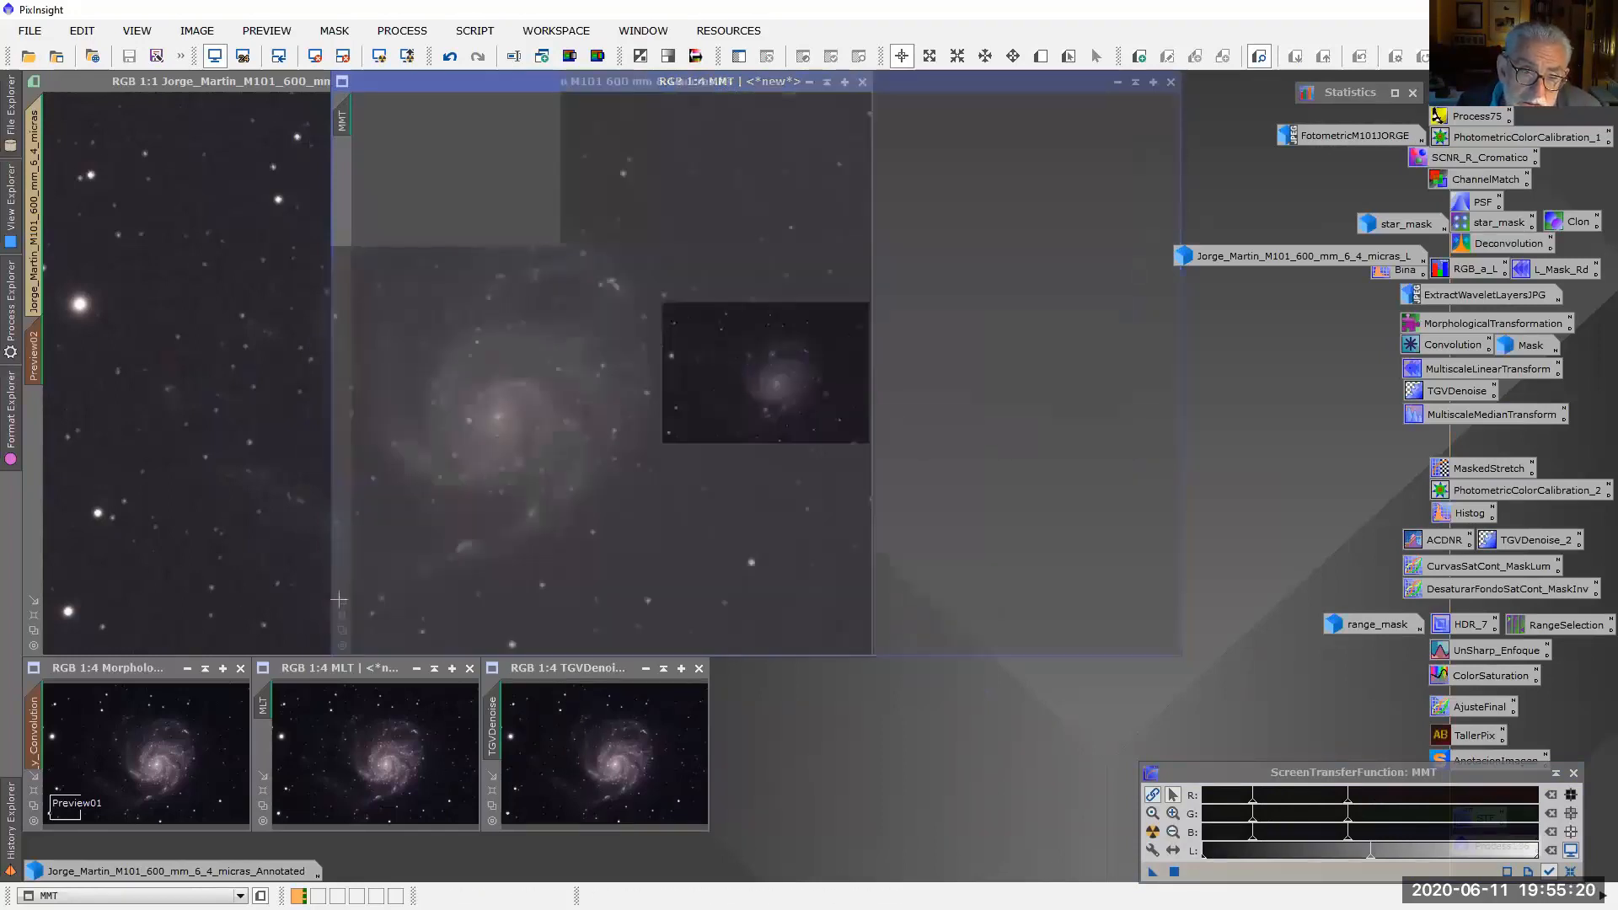
pyautogui.moveTo(442, 82); pyautogui.dragTo(822, 678)
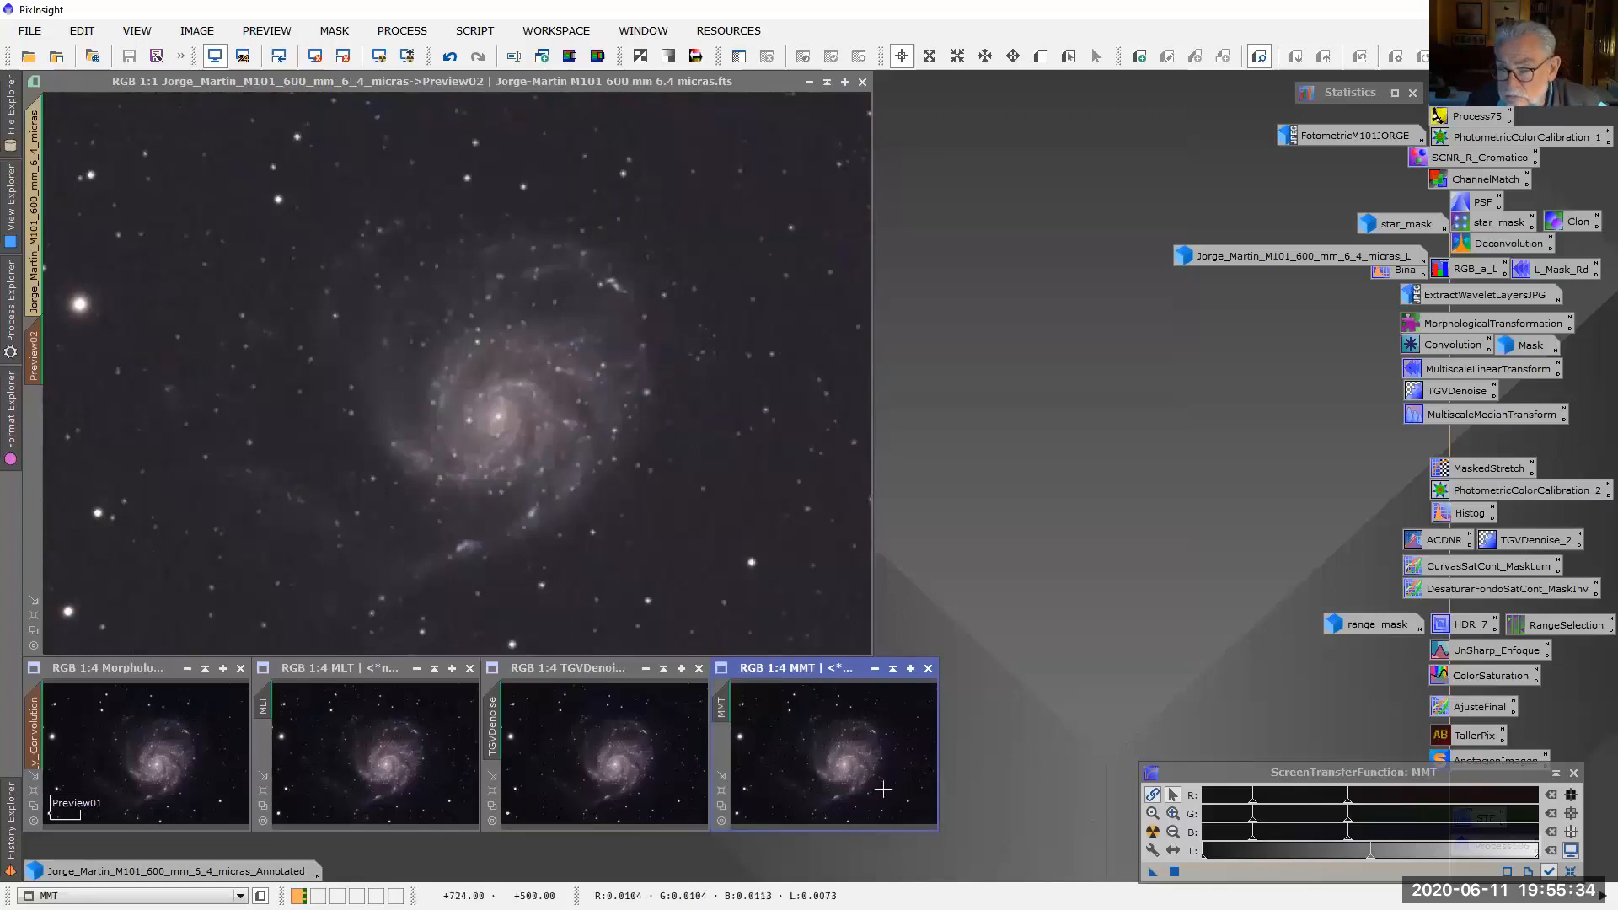
pyautogui.click(10, 843)
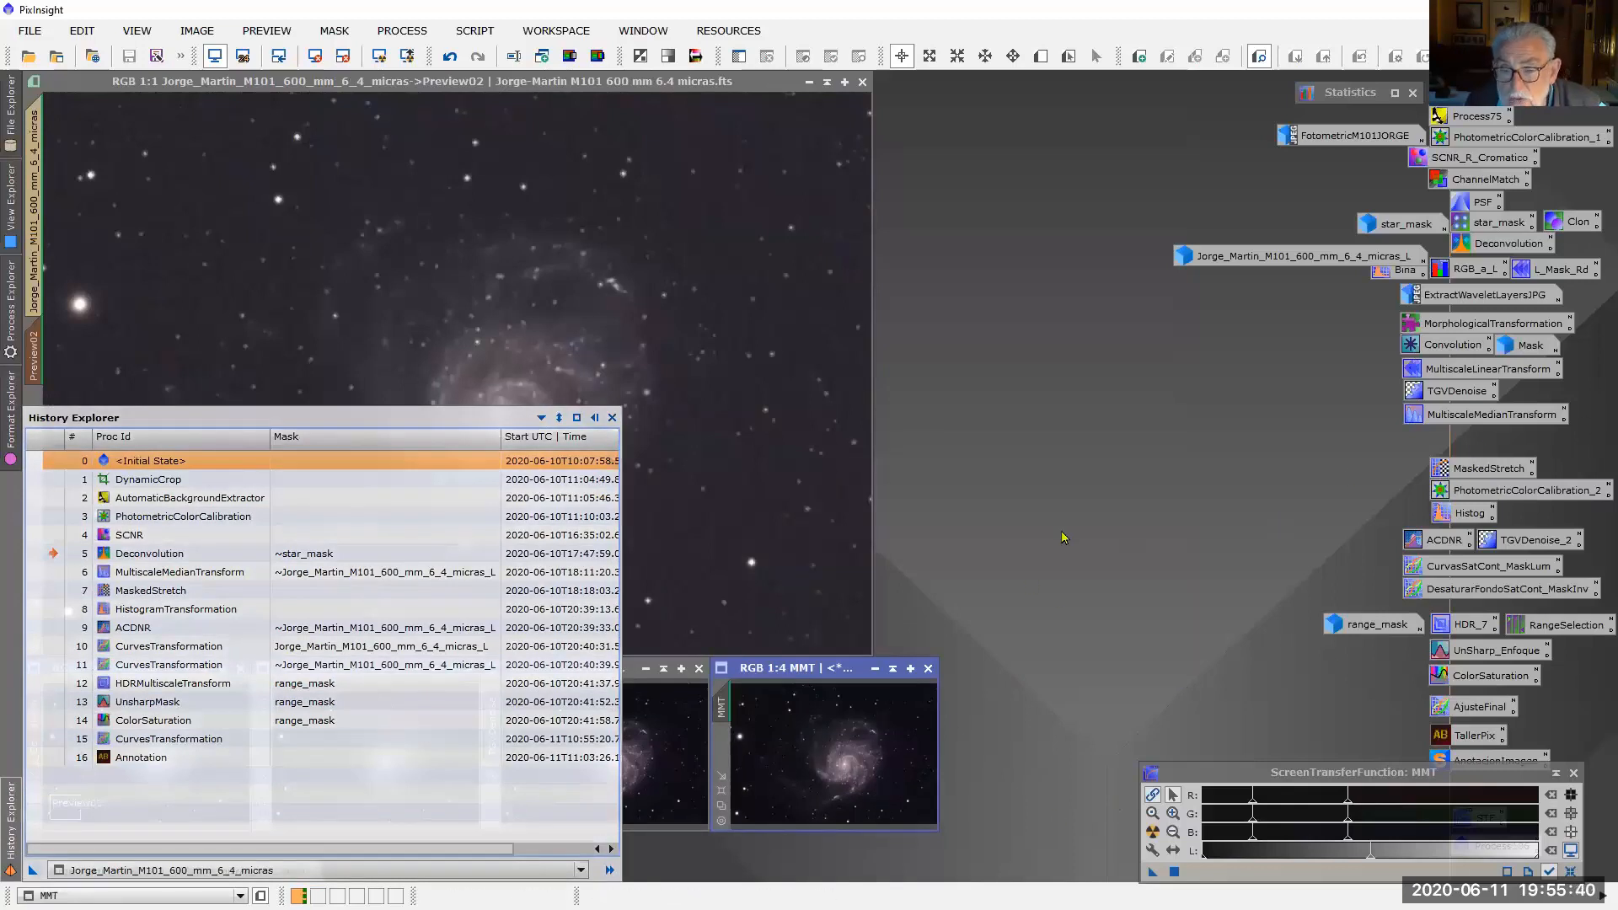
pyautogui.click(1012, 492)
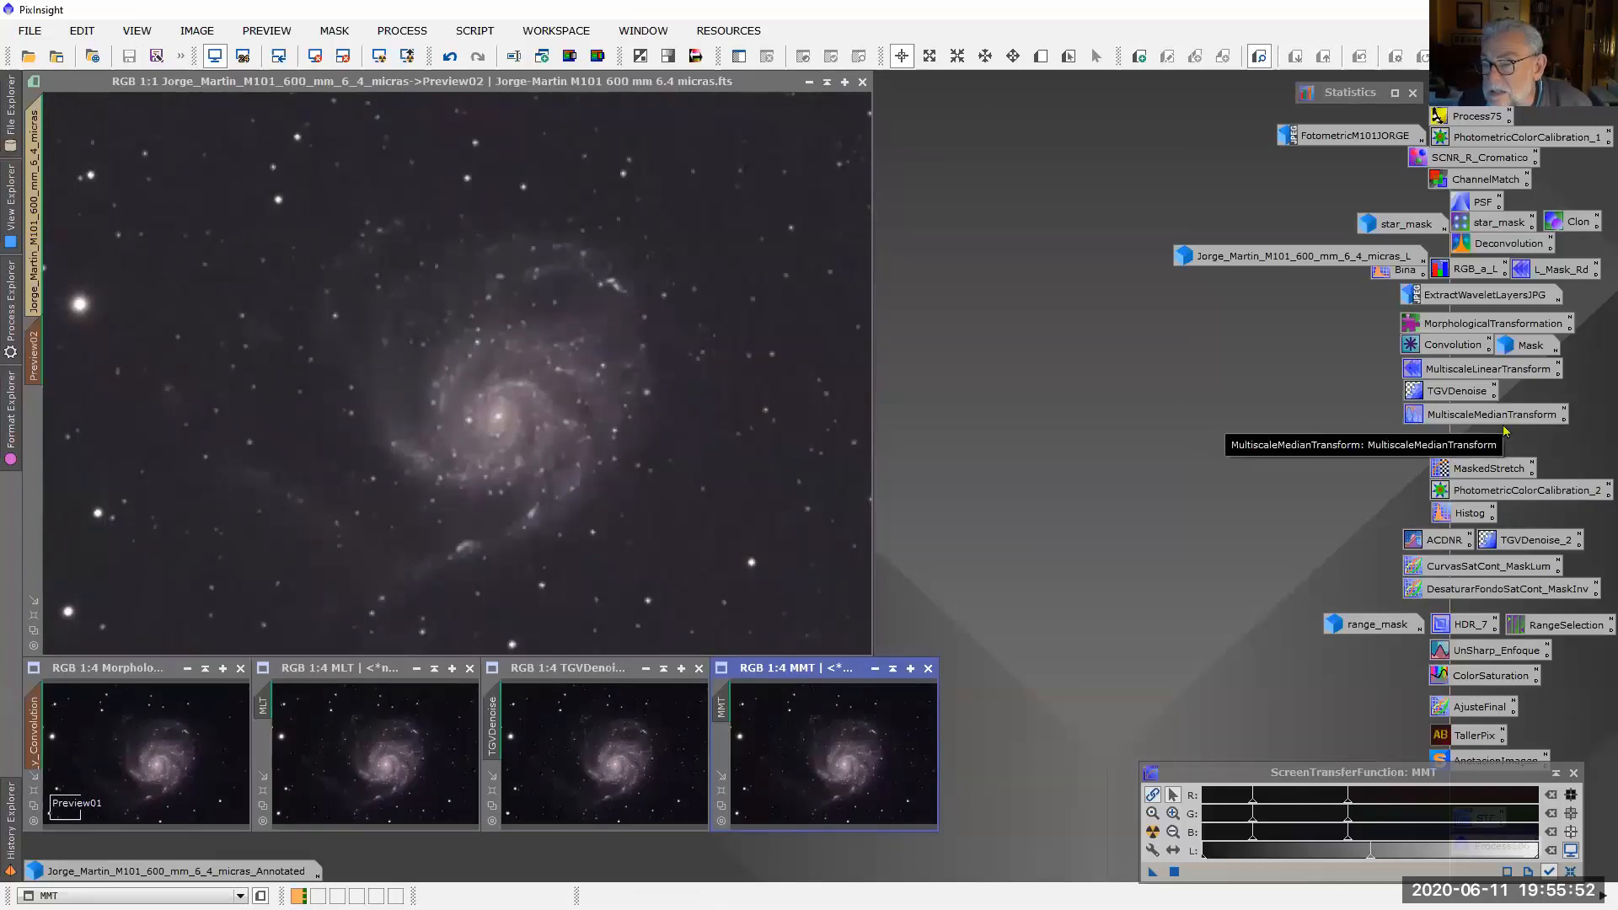
# Step: Review MaskedStretch, auto-stretch the M101 preview, and move its STF midtones darker
pyautogui.doubleClick(1497, 468)
pyautogui.moveTo(1361, 405); pyautogui.dragTo(1273, 353)
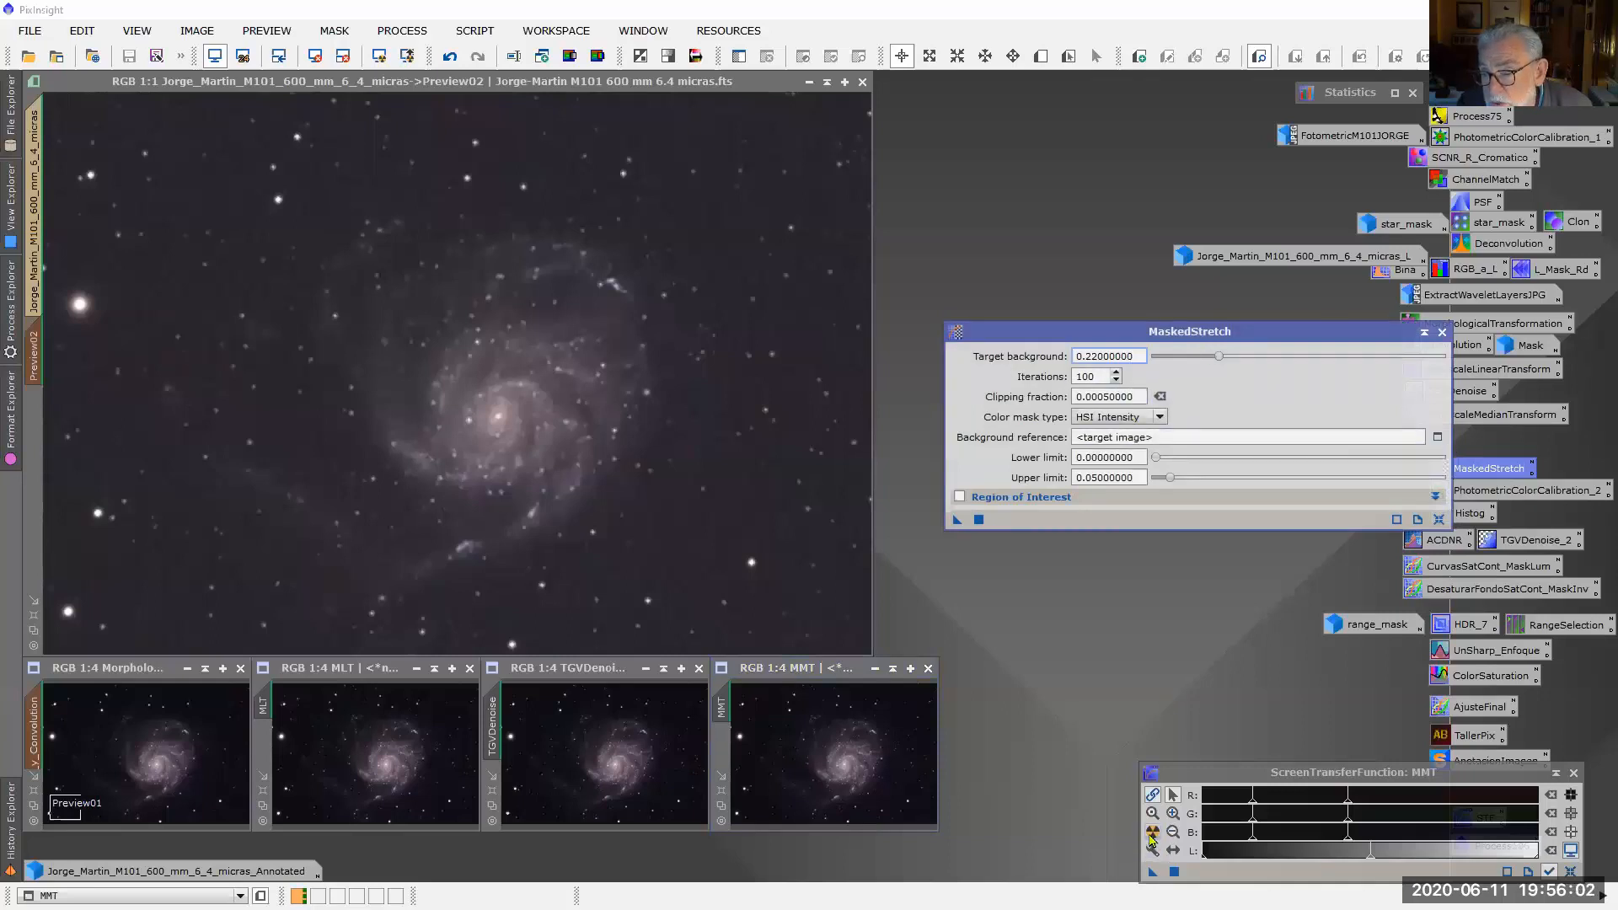
pyautogui.click(597, 81)
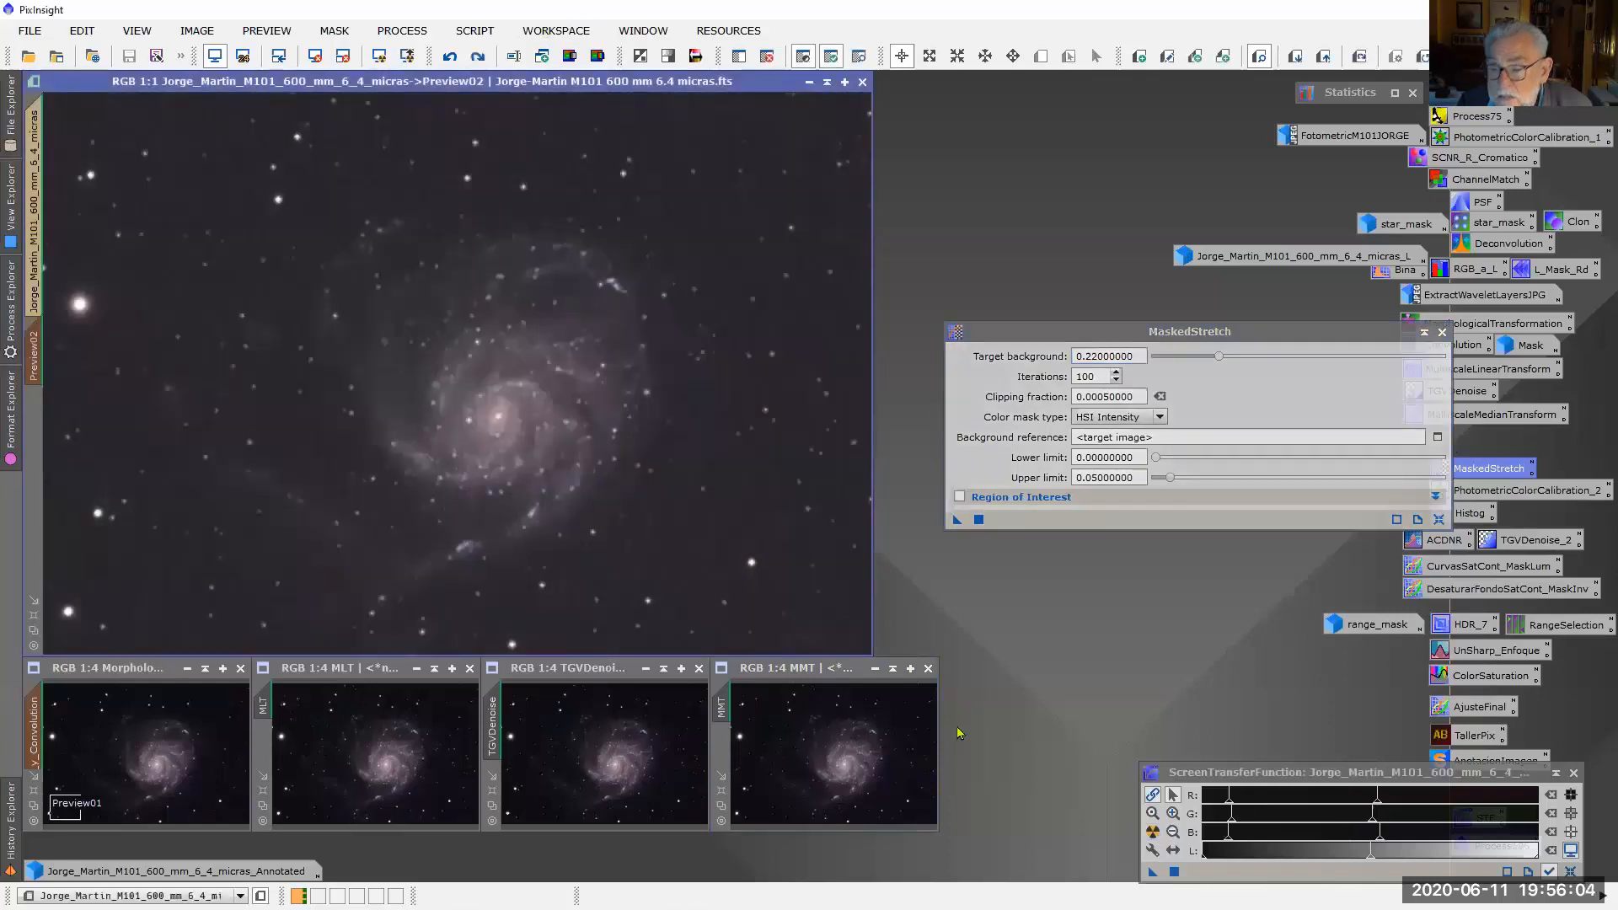
pyautogui.click(1152, 831)
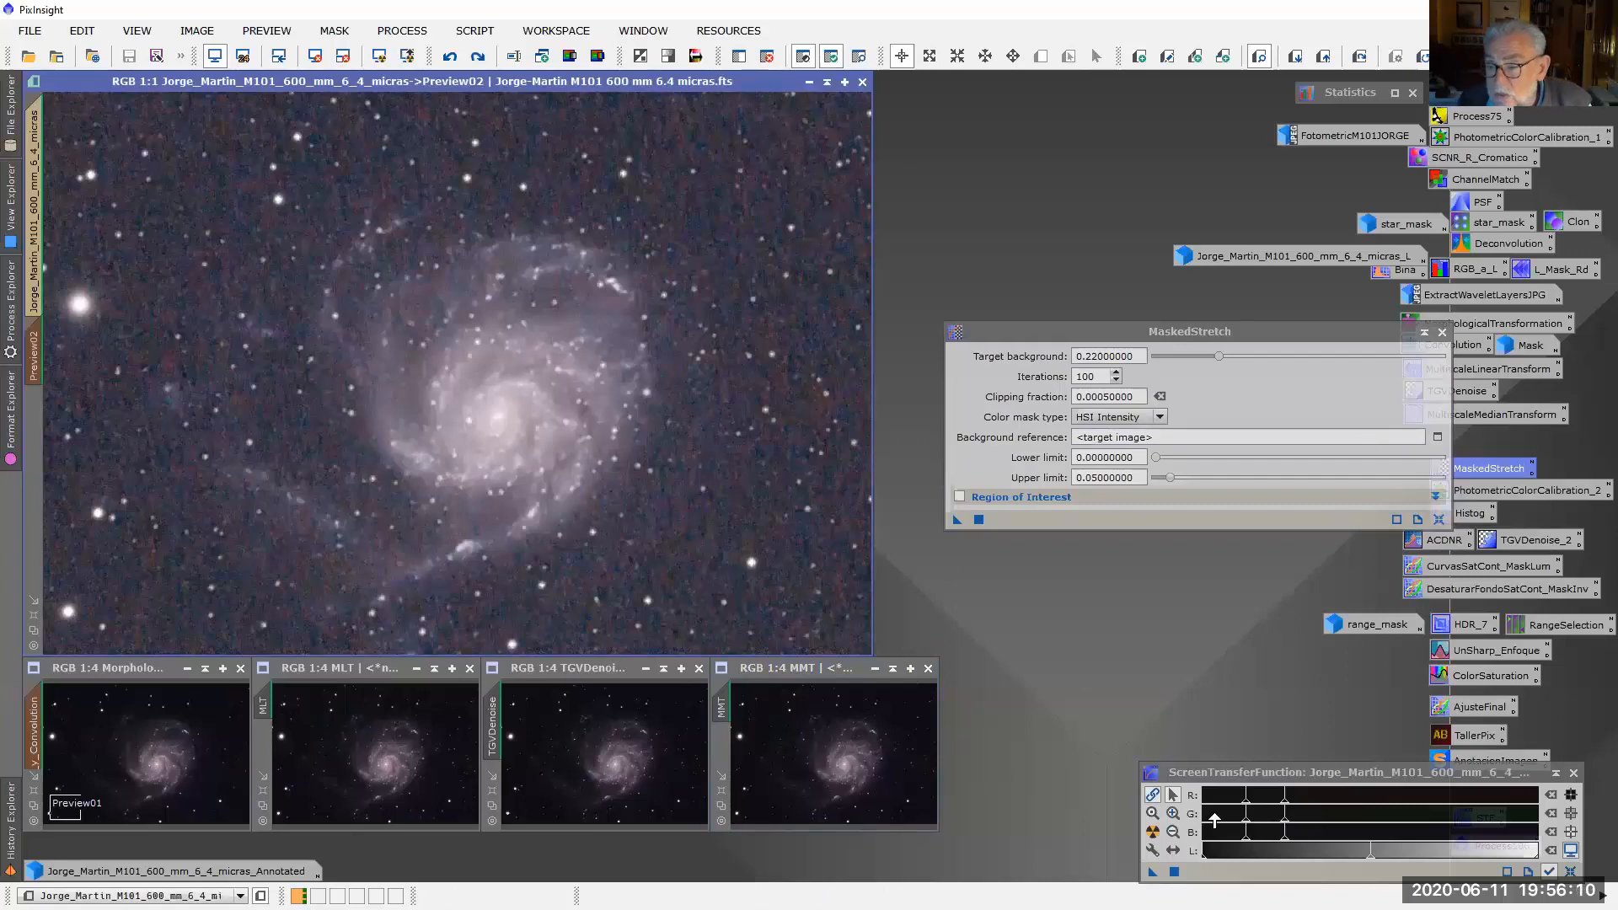
pyautogui.moveTo(1287, 843); pyautogui.dragTo(1395, 853)
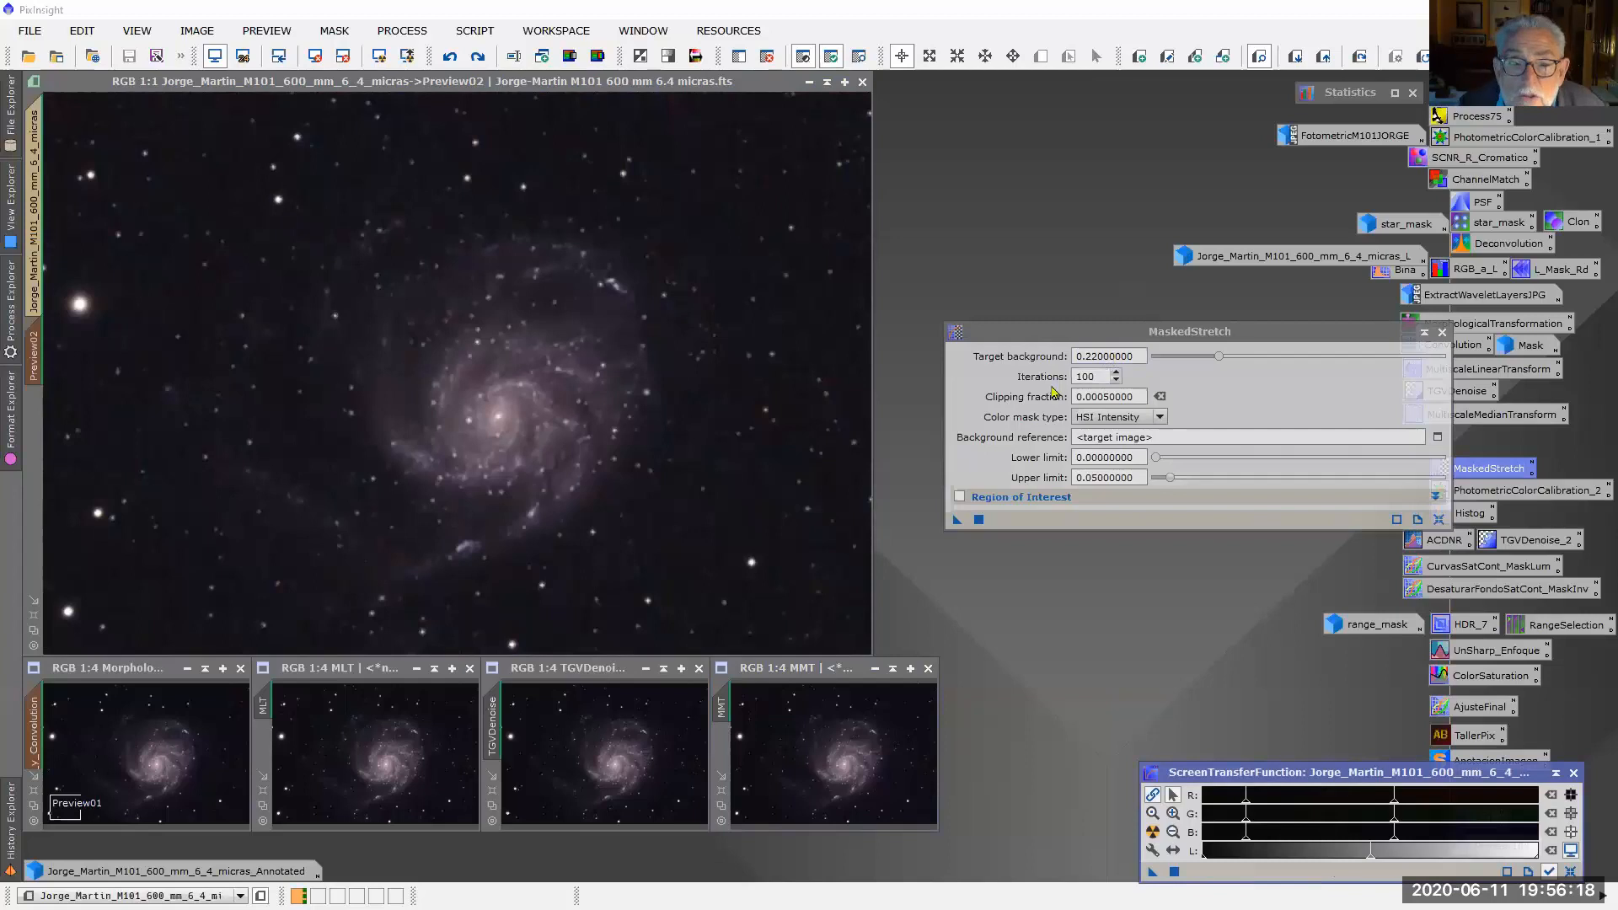
pyautogui.click(1442, 332)
pyautogui.click(8, 824)
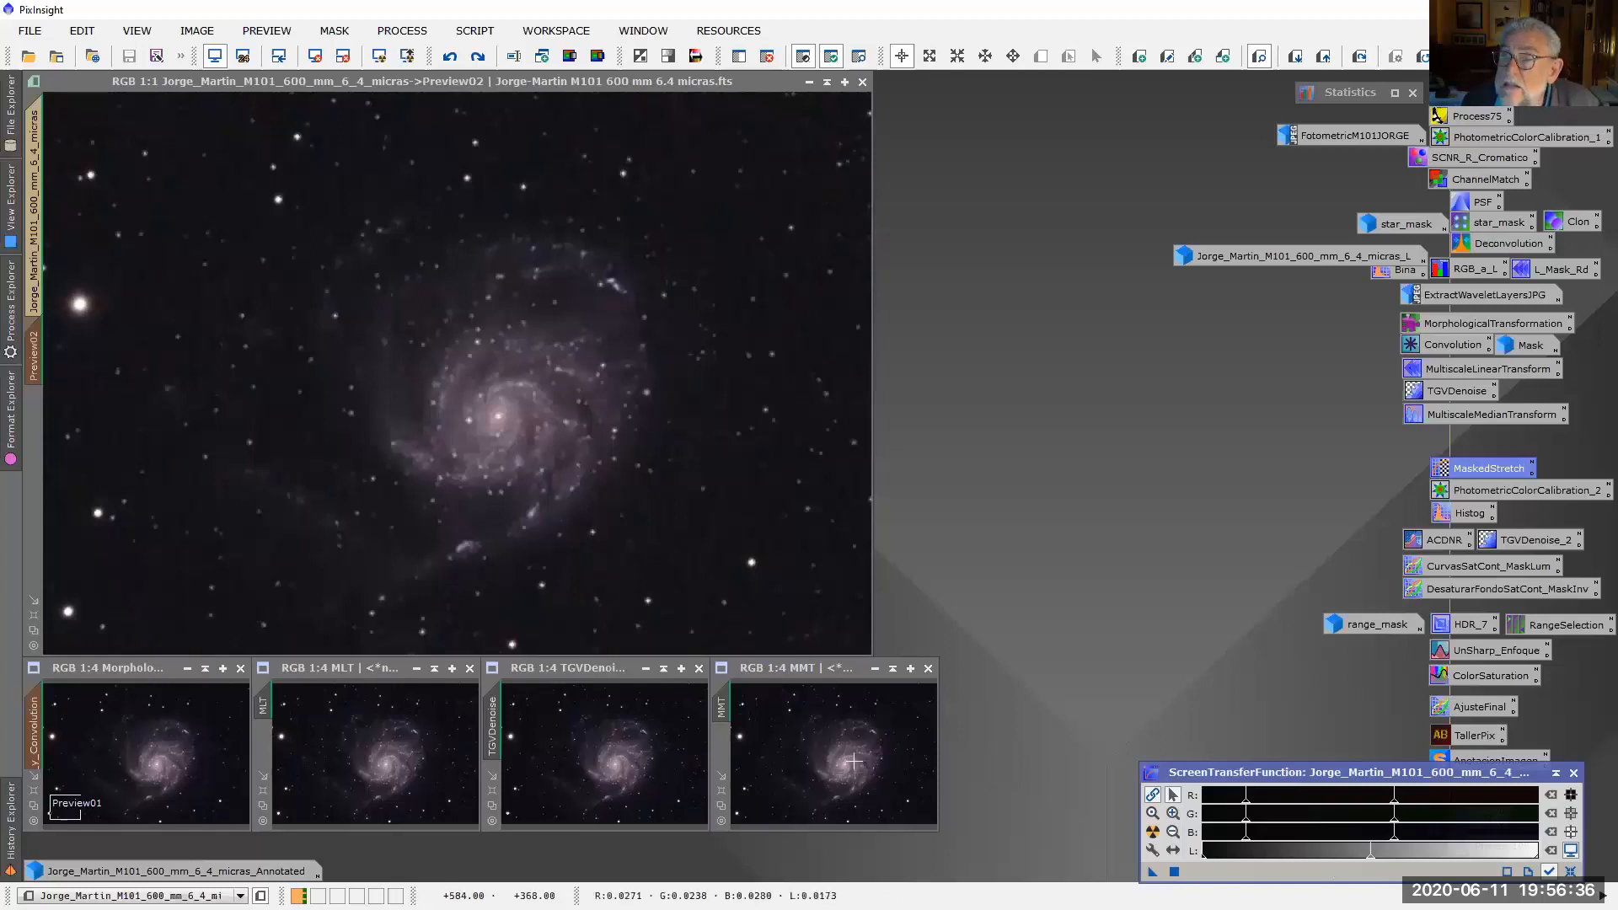
# Step: Revert M101 to the MultiscaleMedianTransform history step and toggle undo/redo to compare states
pyautogui.click(10, 821)
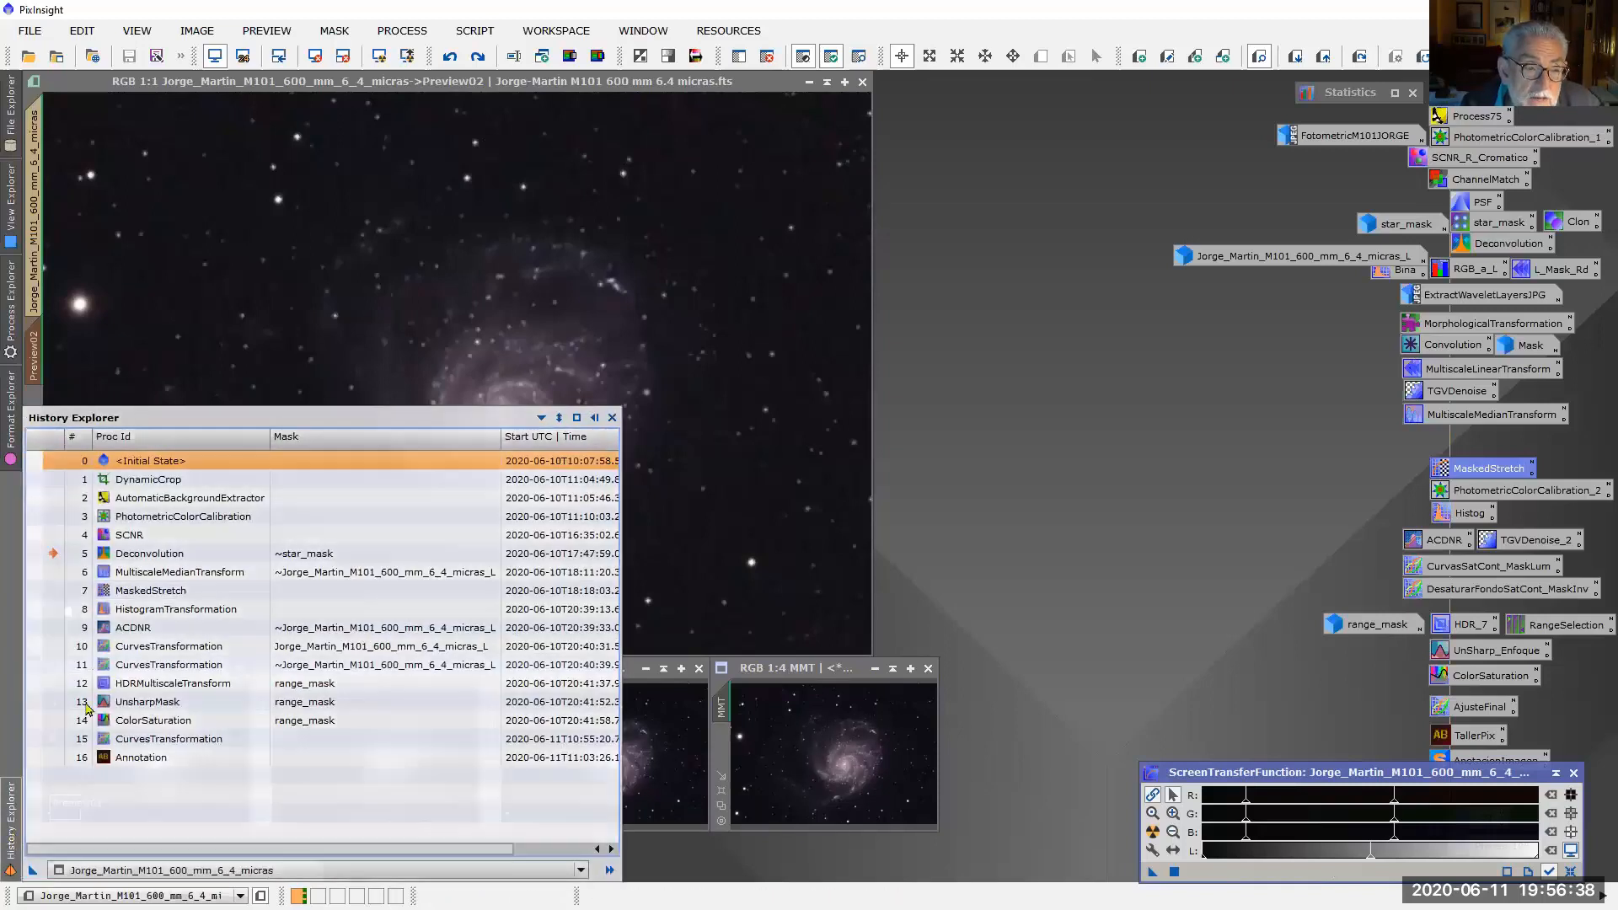
pyautogui.click(48, 573)
pyautogui.doubleClick(106, 579)
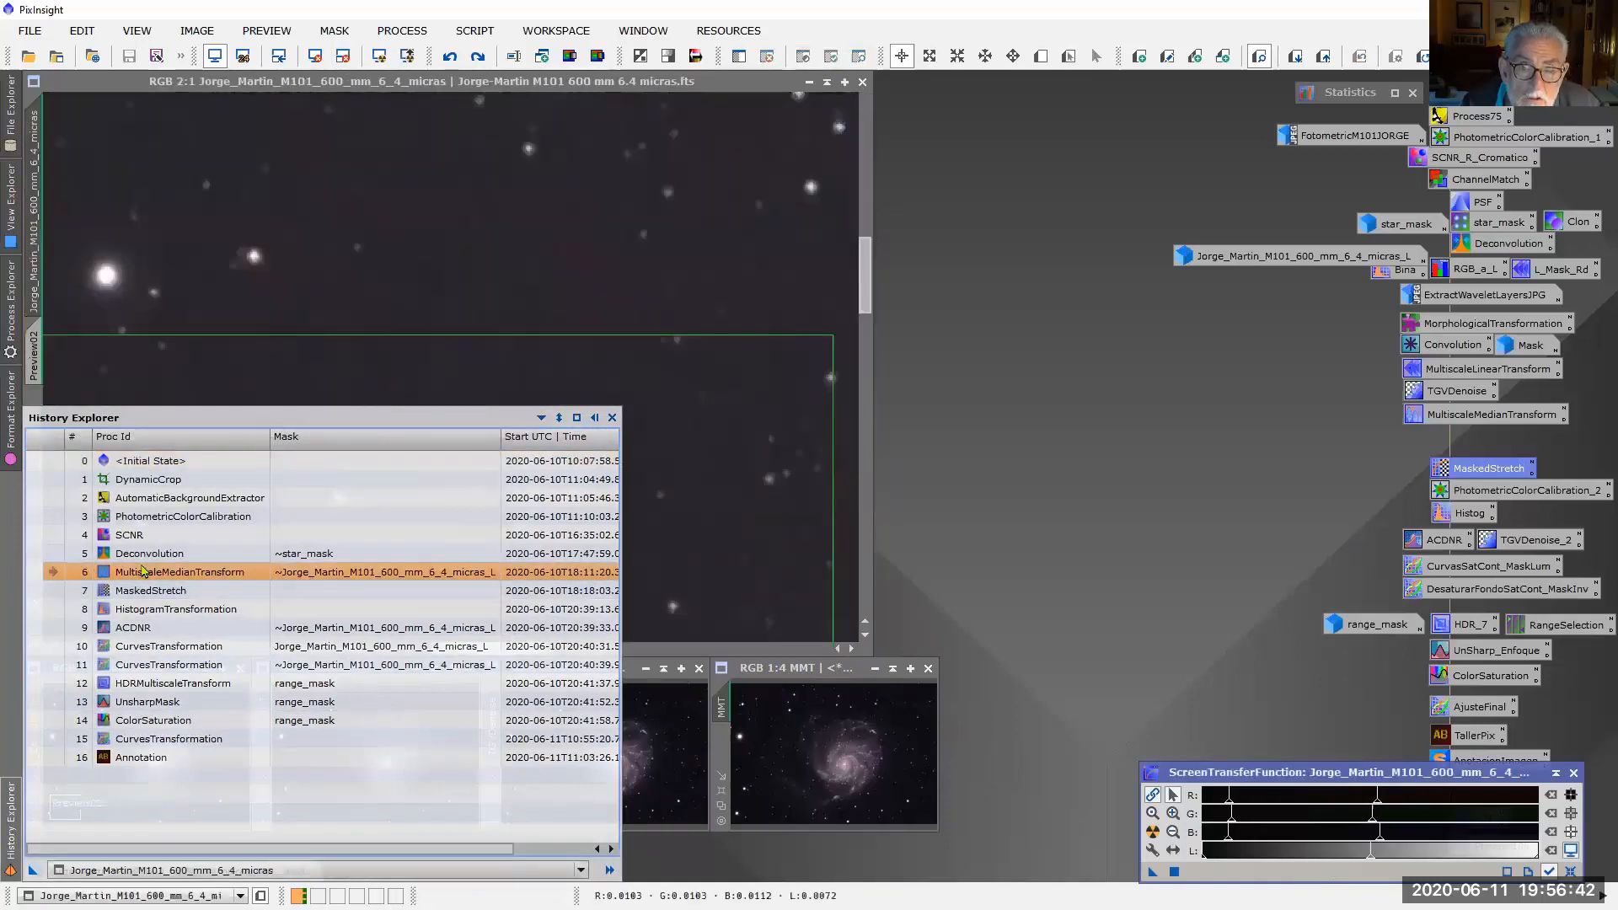
pyautogui.scroll(1, 710, 315)
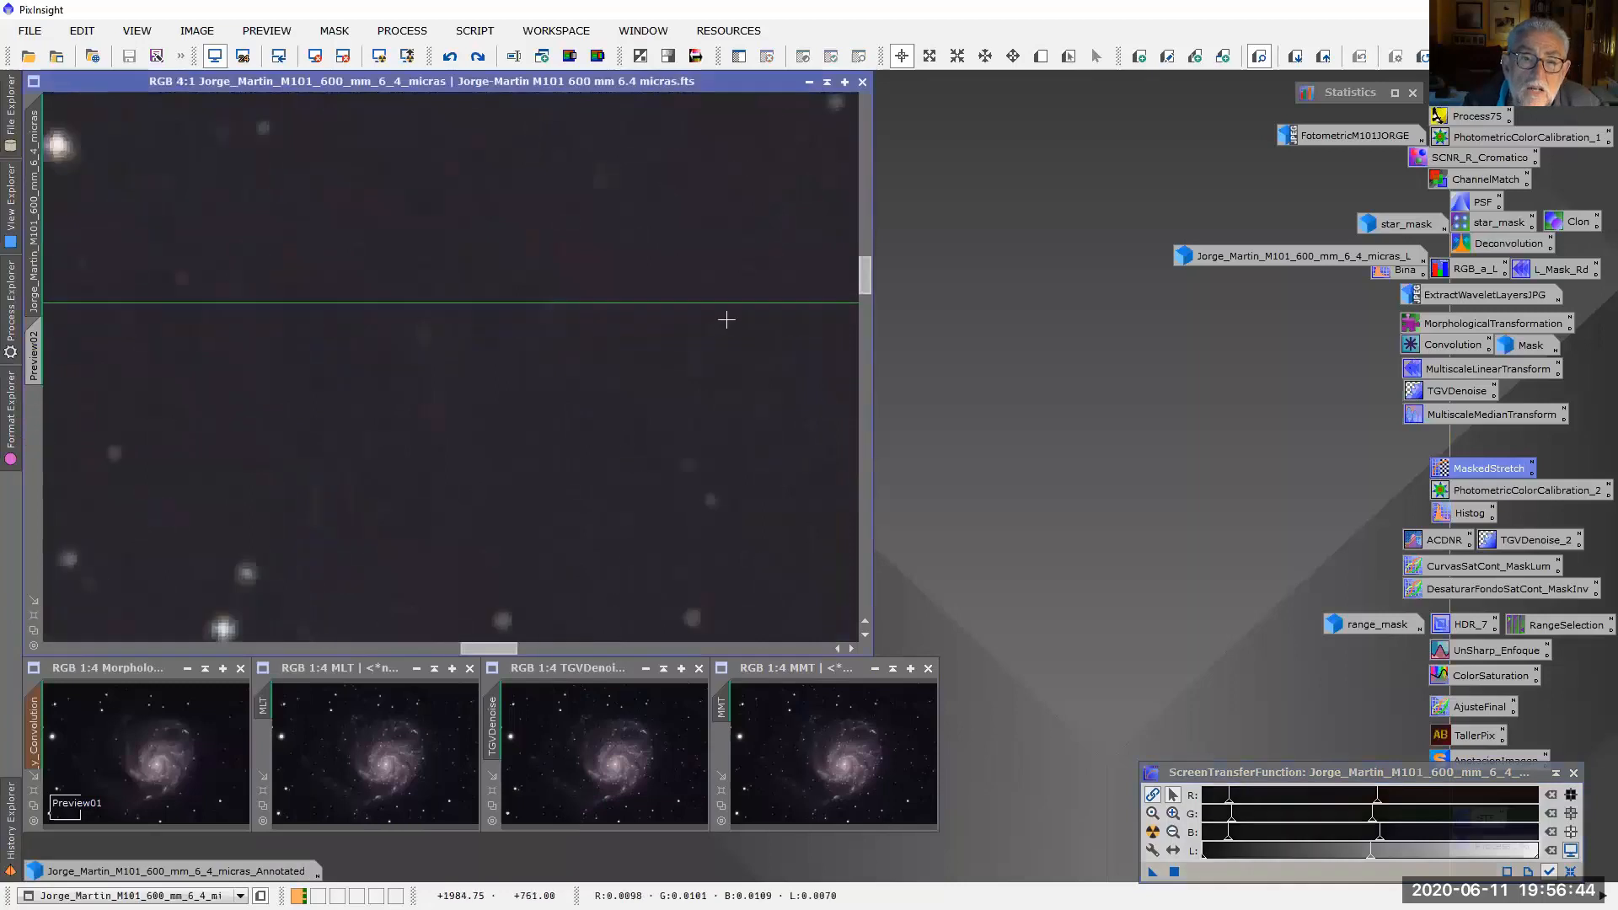
pyautogui.click(451, 59)
pyautogui.click(479, 58)
pyautogui.click(451, 59)
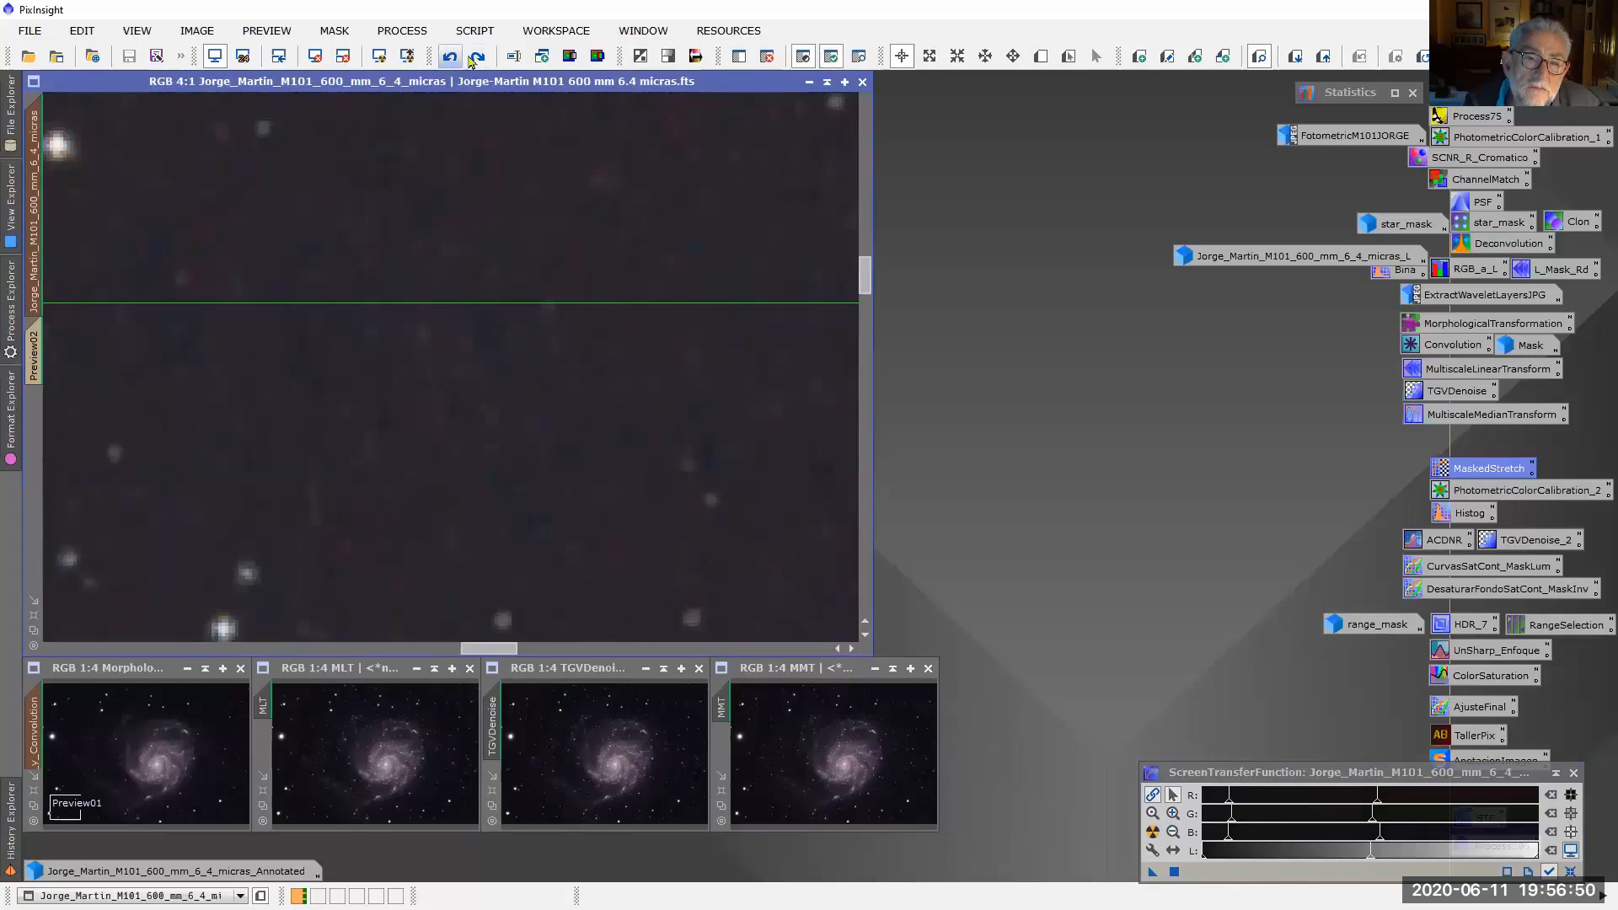
pyautogui.click(469, 62)
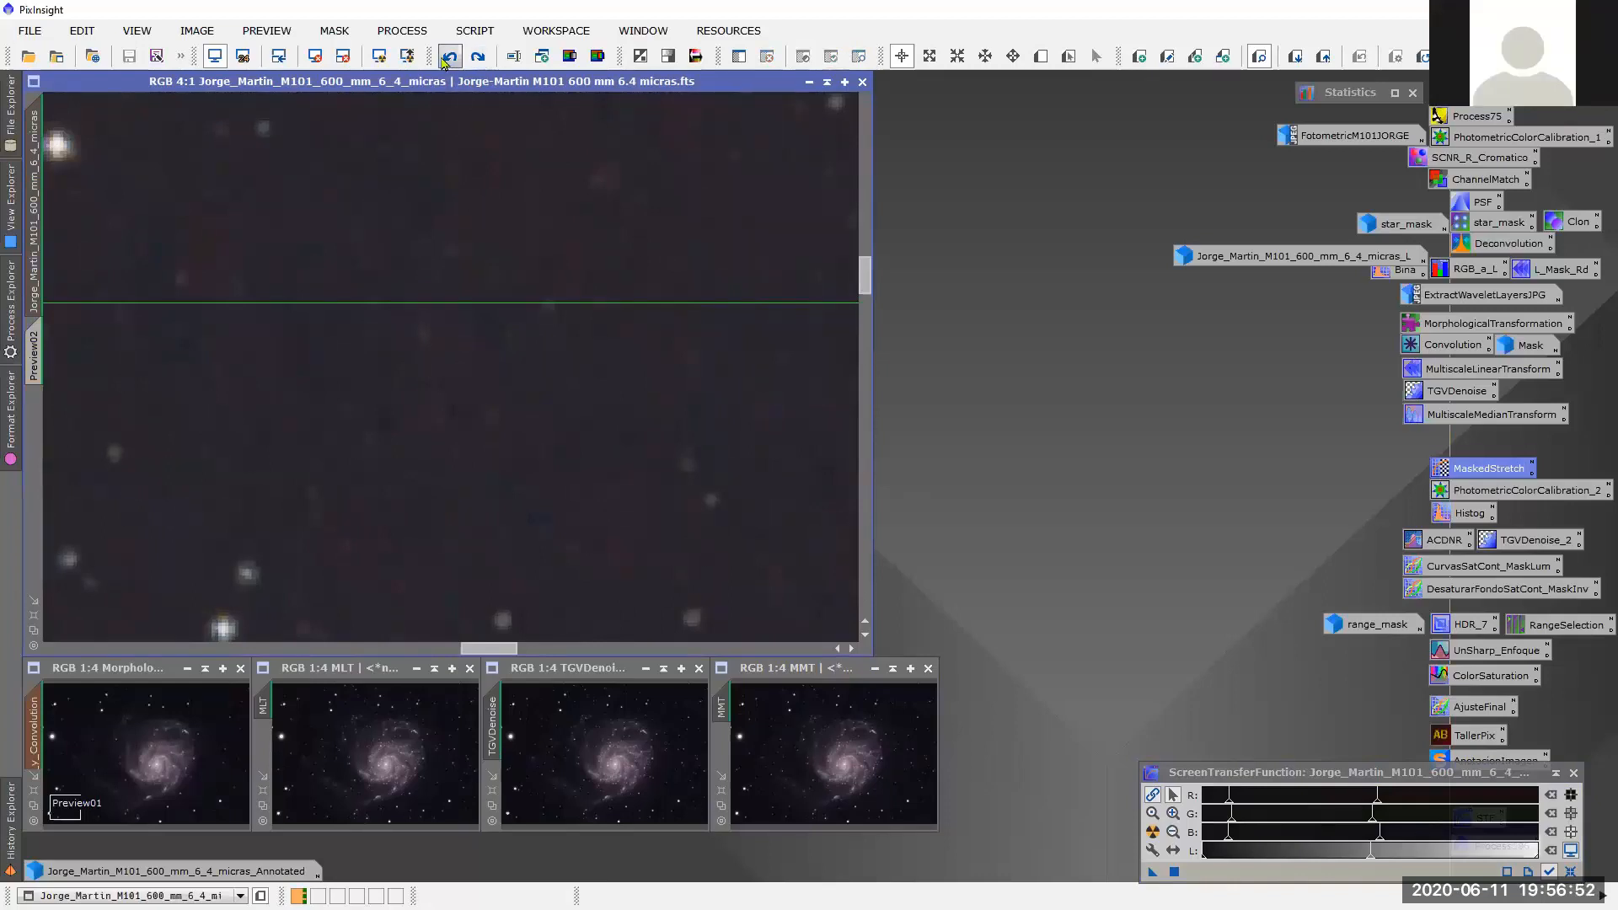
pyautogui.scroll(3, 583, 460)
pyautogui.scroll(-10, 584, 460)
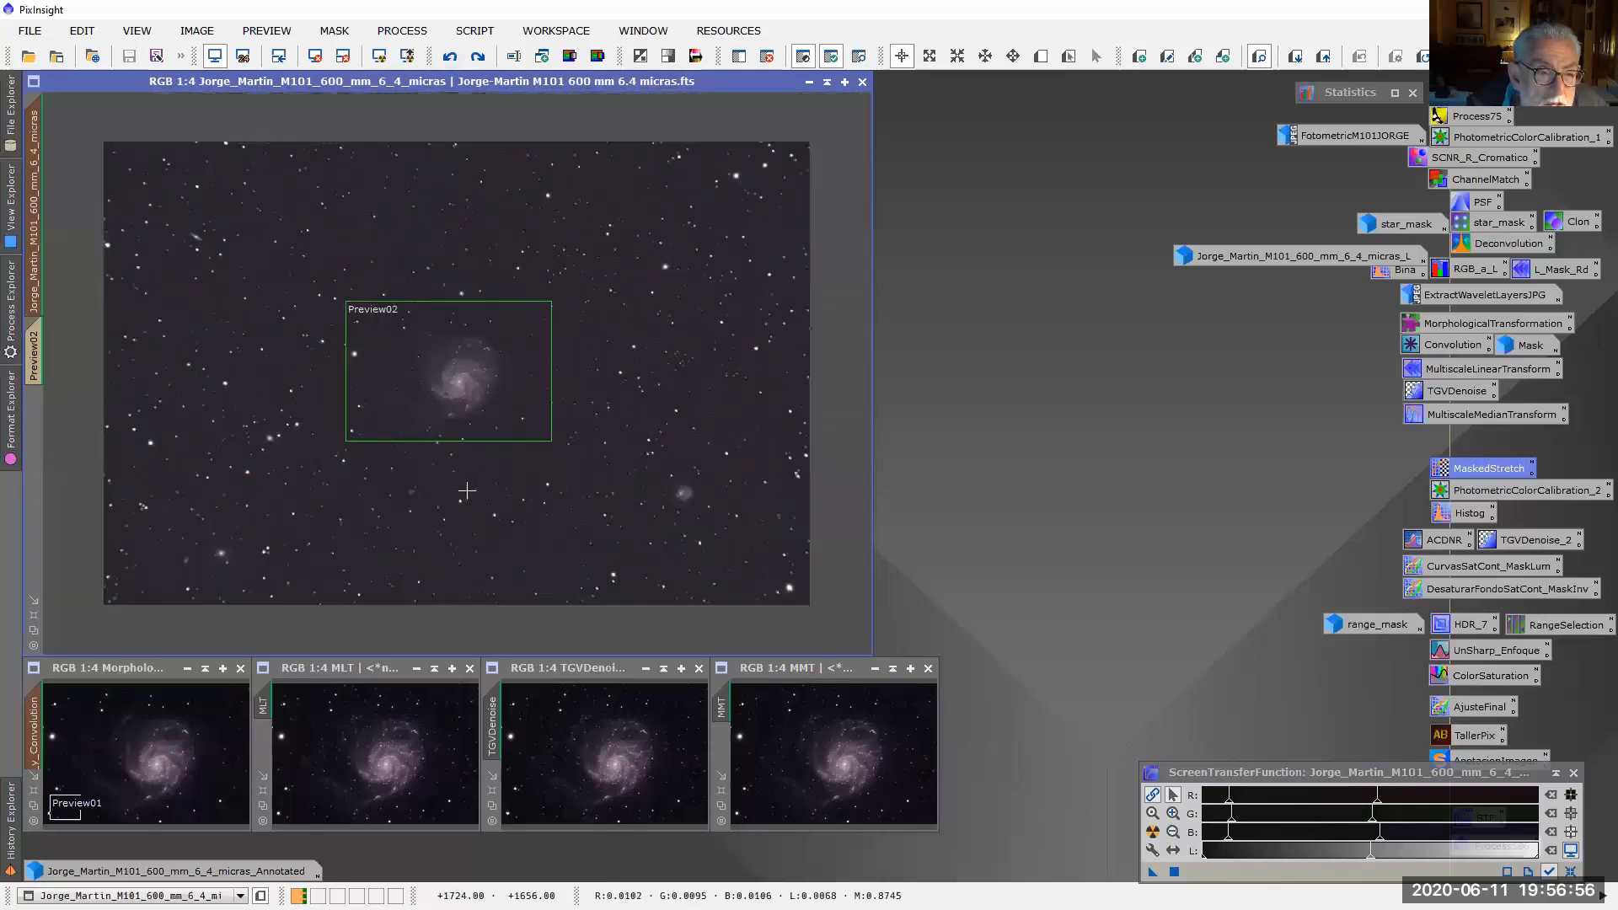
# Step: Fit and reposition the image window, reset the STF, and select the MaskedStretch history step
pyautogui.click(34, 632)
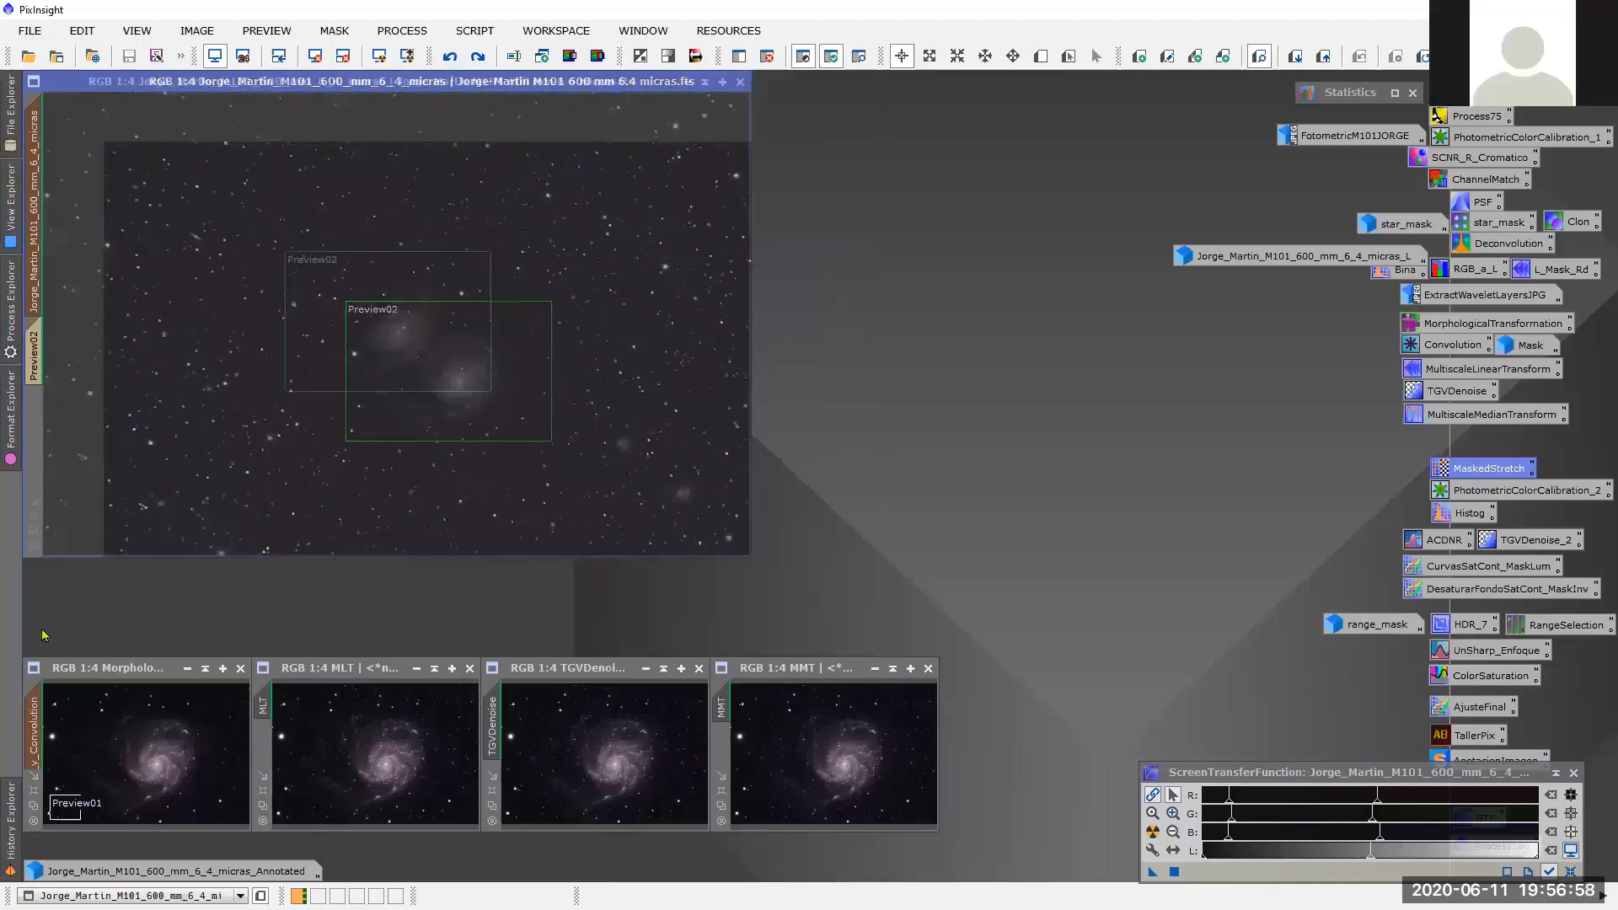
pyautogui.moveTo(556, 81); pyautogui.dragTo(743, 110)
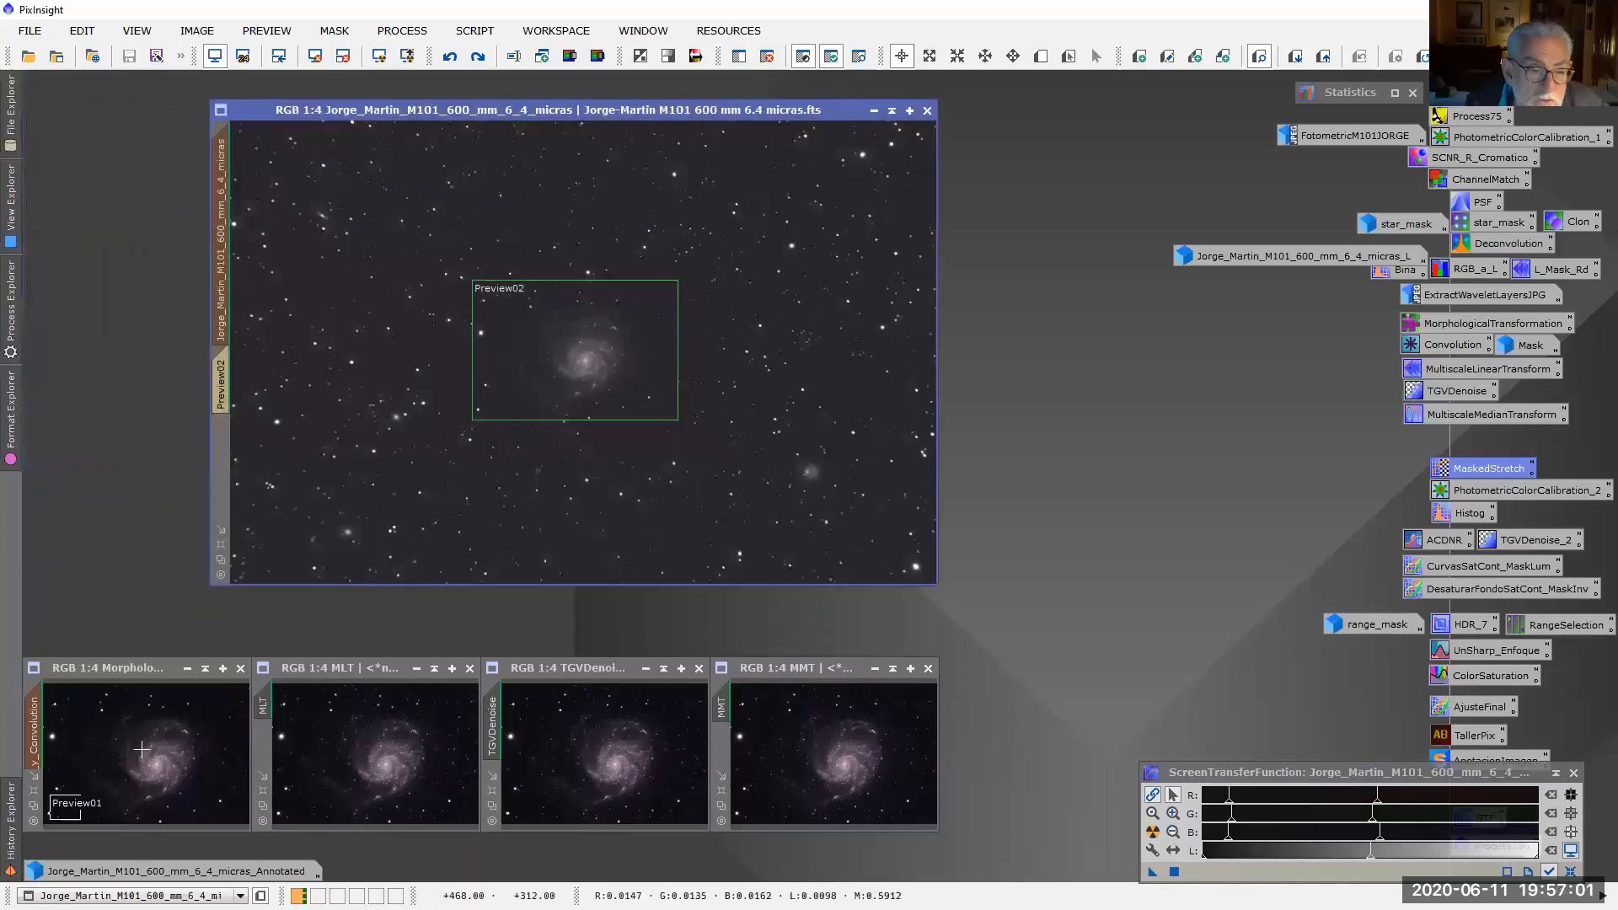
pyautogui.click(10, 846)
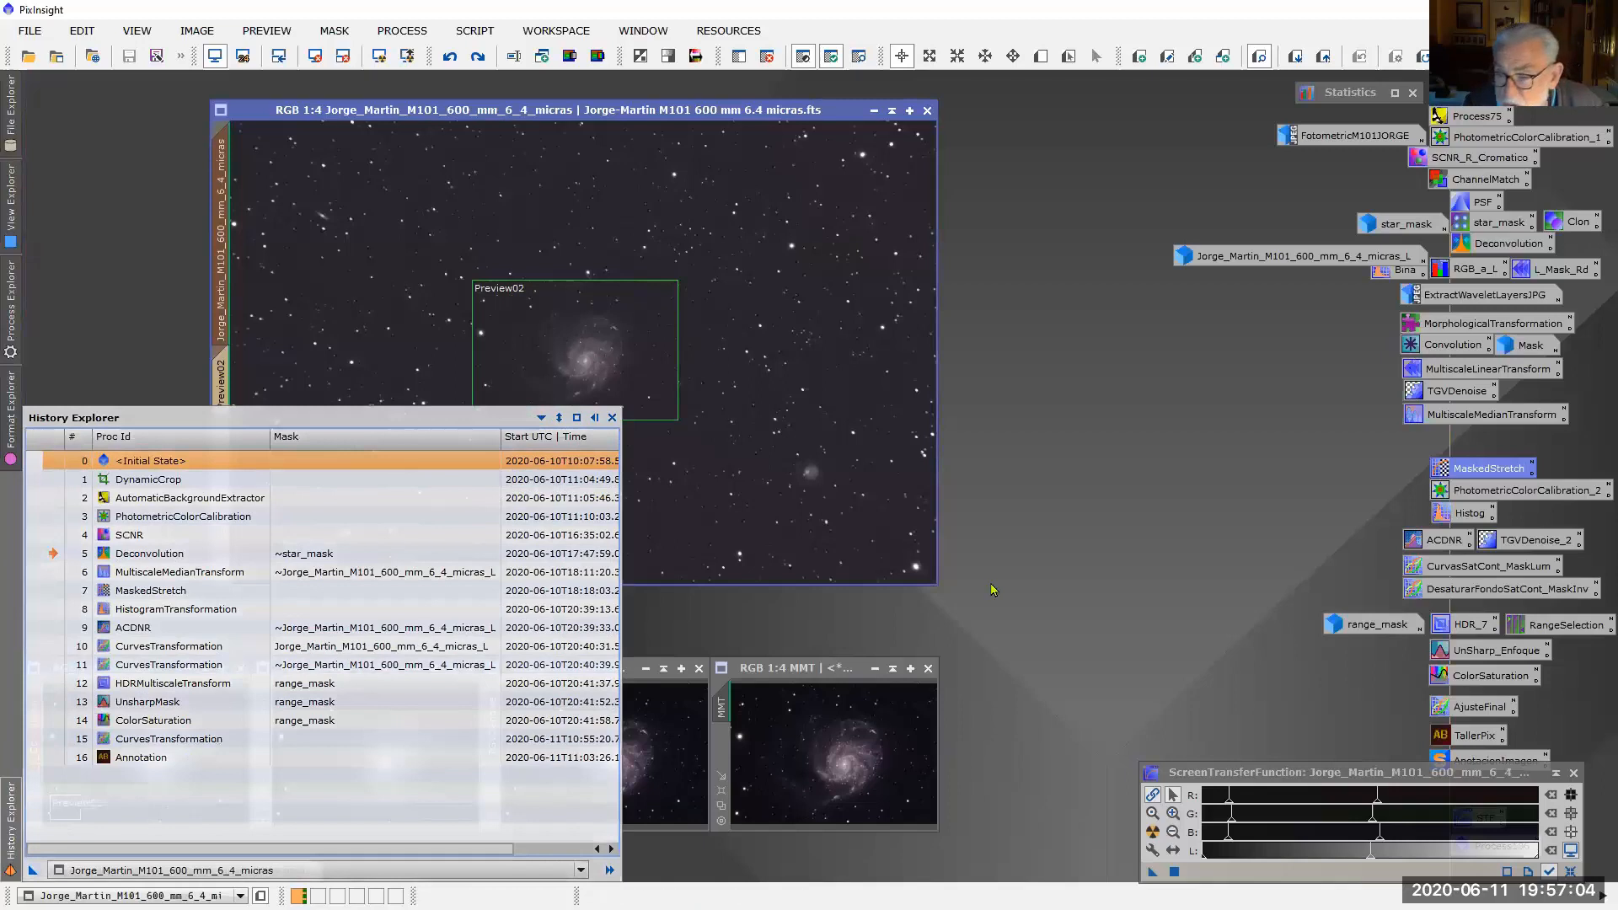
pyautogui.click(1571, 872)
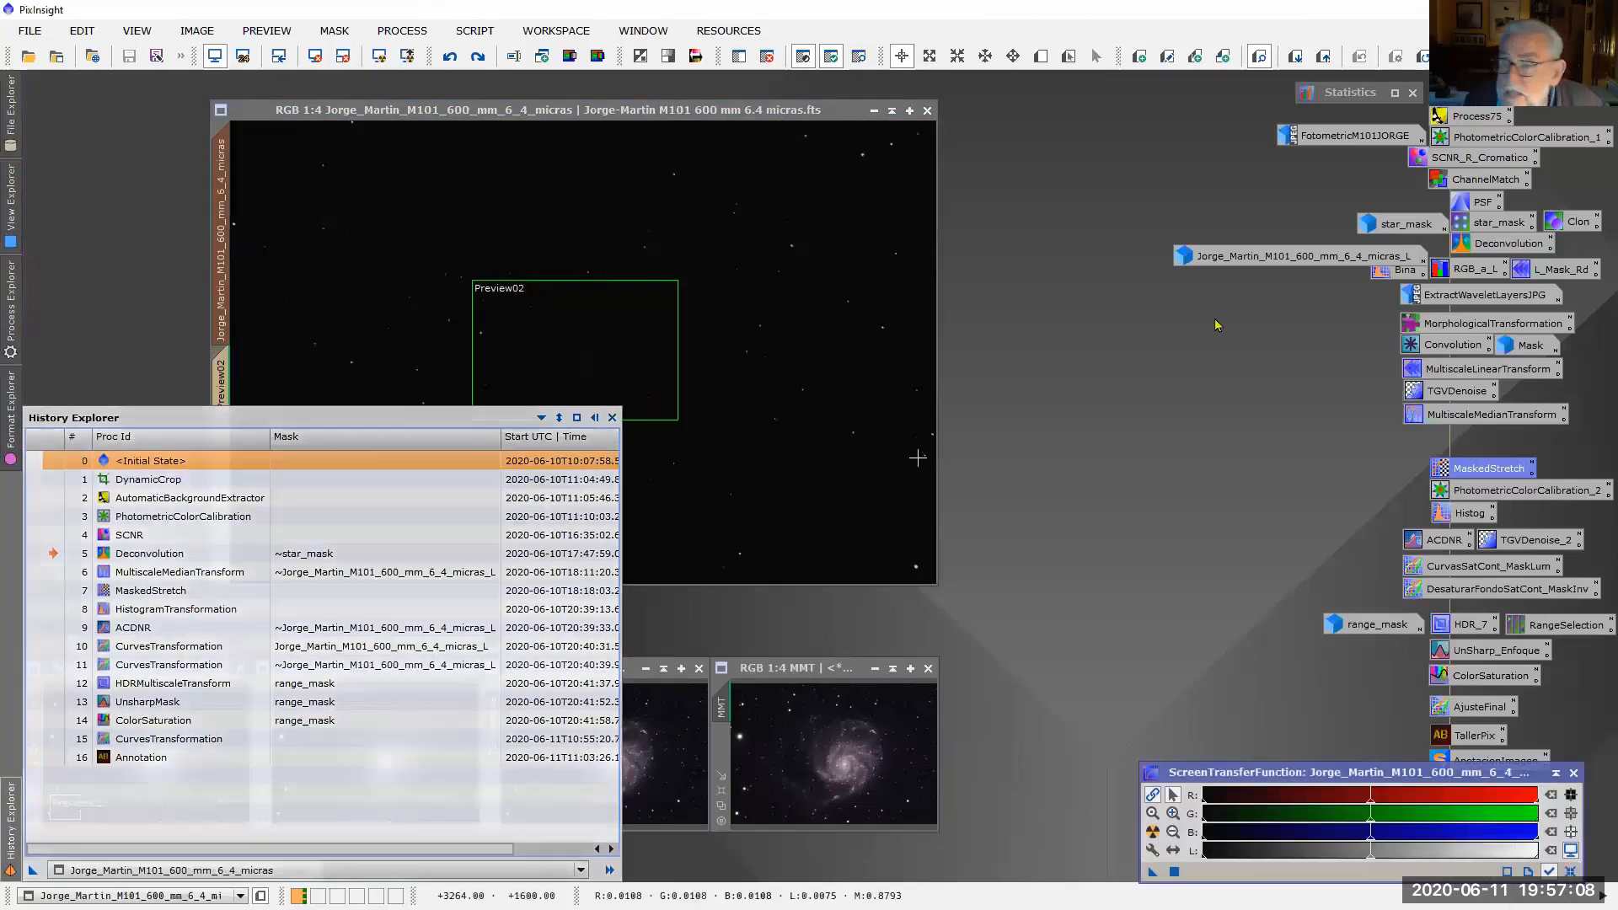
pyautogui.moveTo(11, 847)
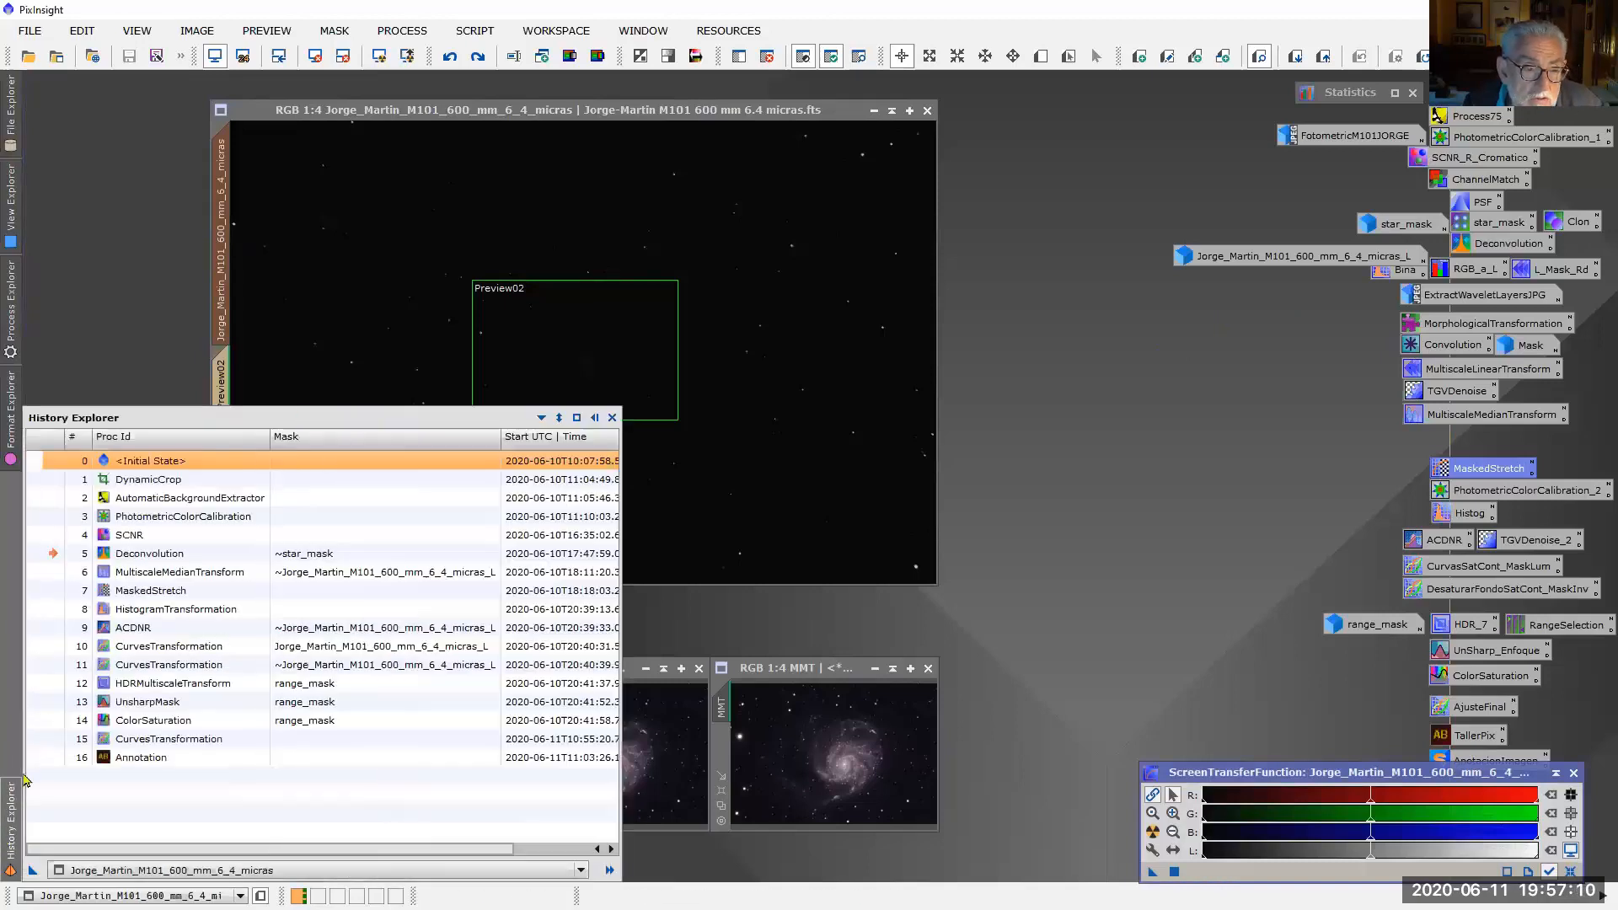
pyautogui.click(52, 591)
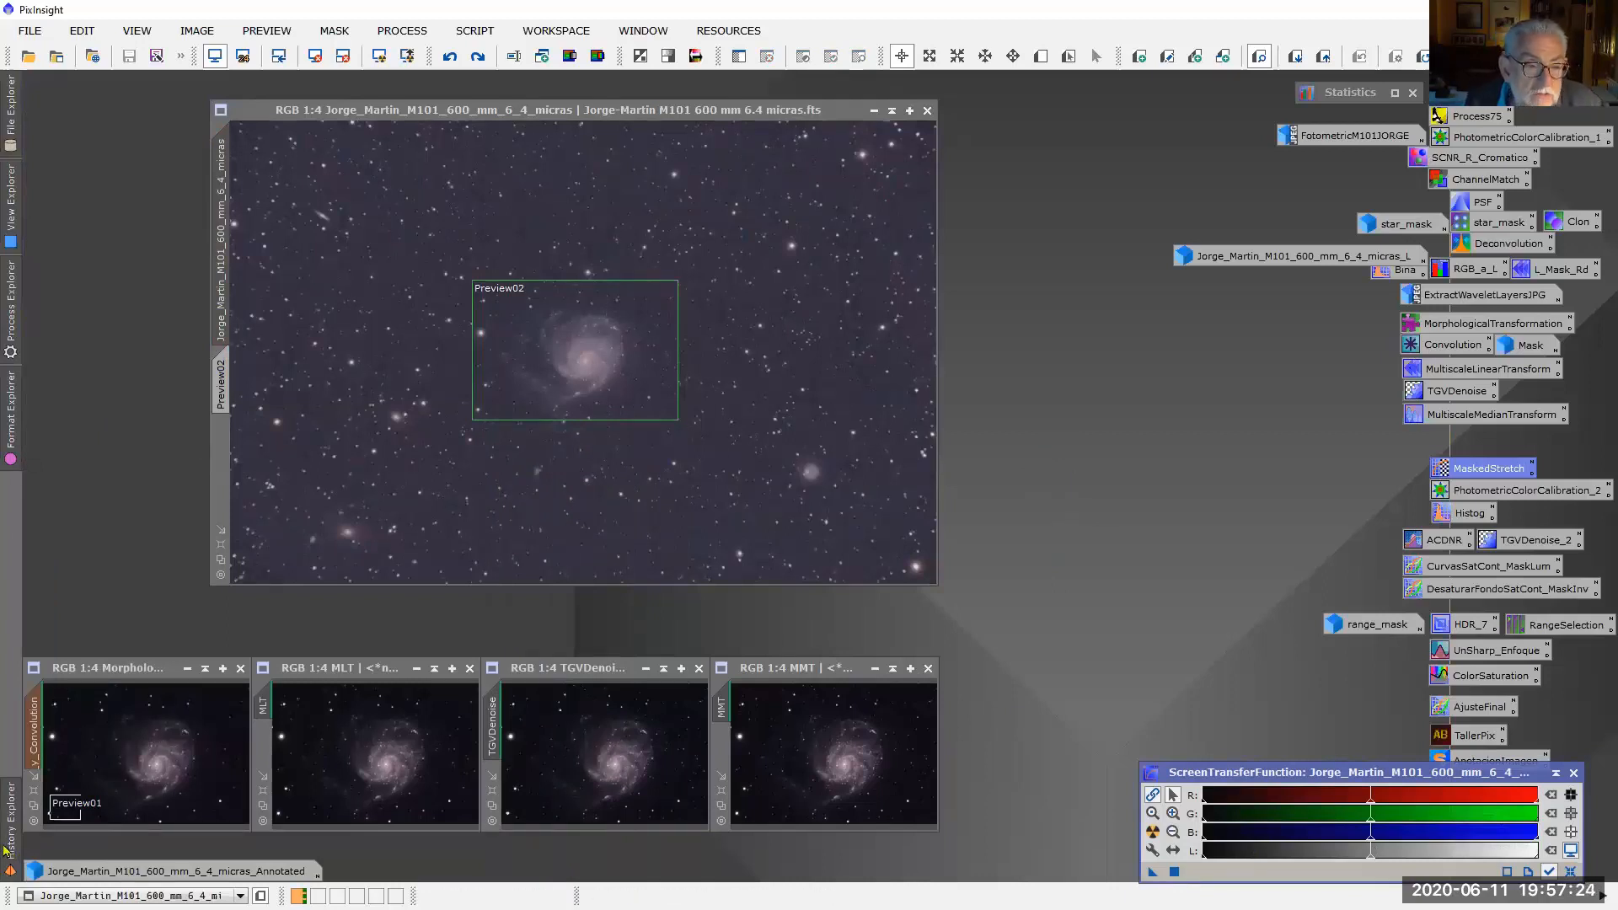
pyautogui.moveTo(6, 852)
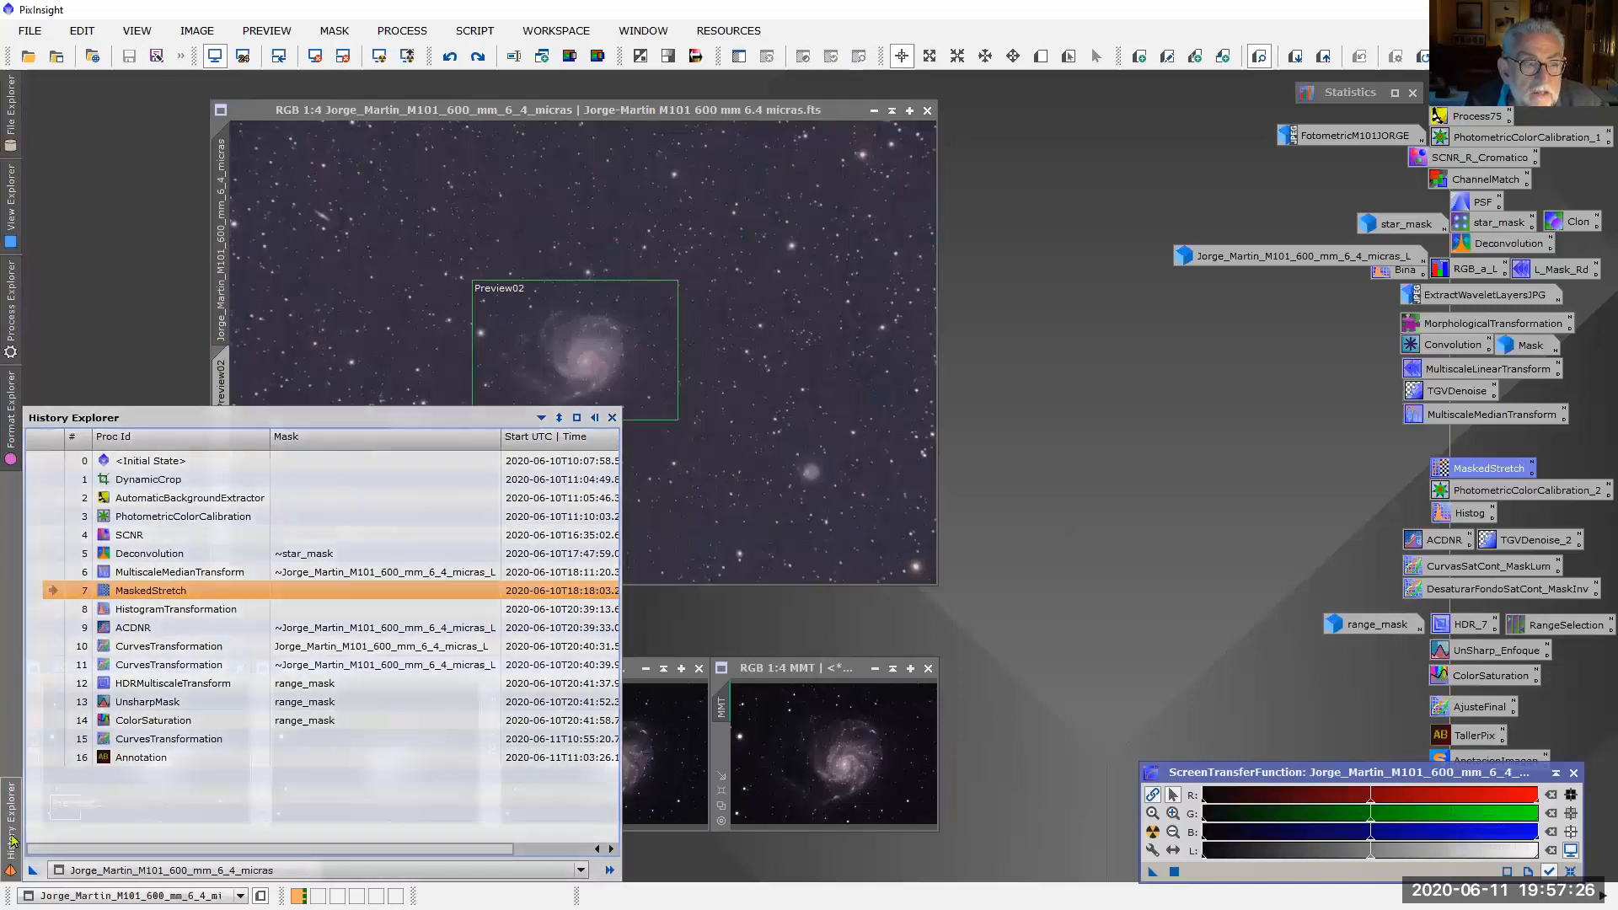
# Step: Open HistogramTransformation on the M101 image and reset it to defaults
pyautogui.doubleClick(189, 611)
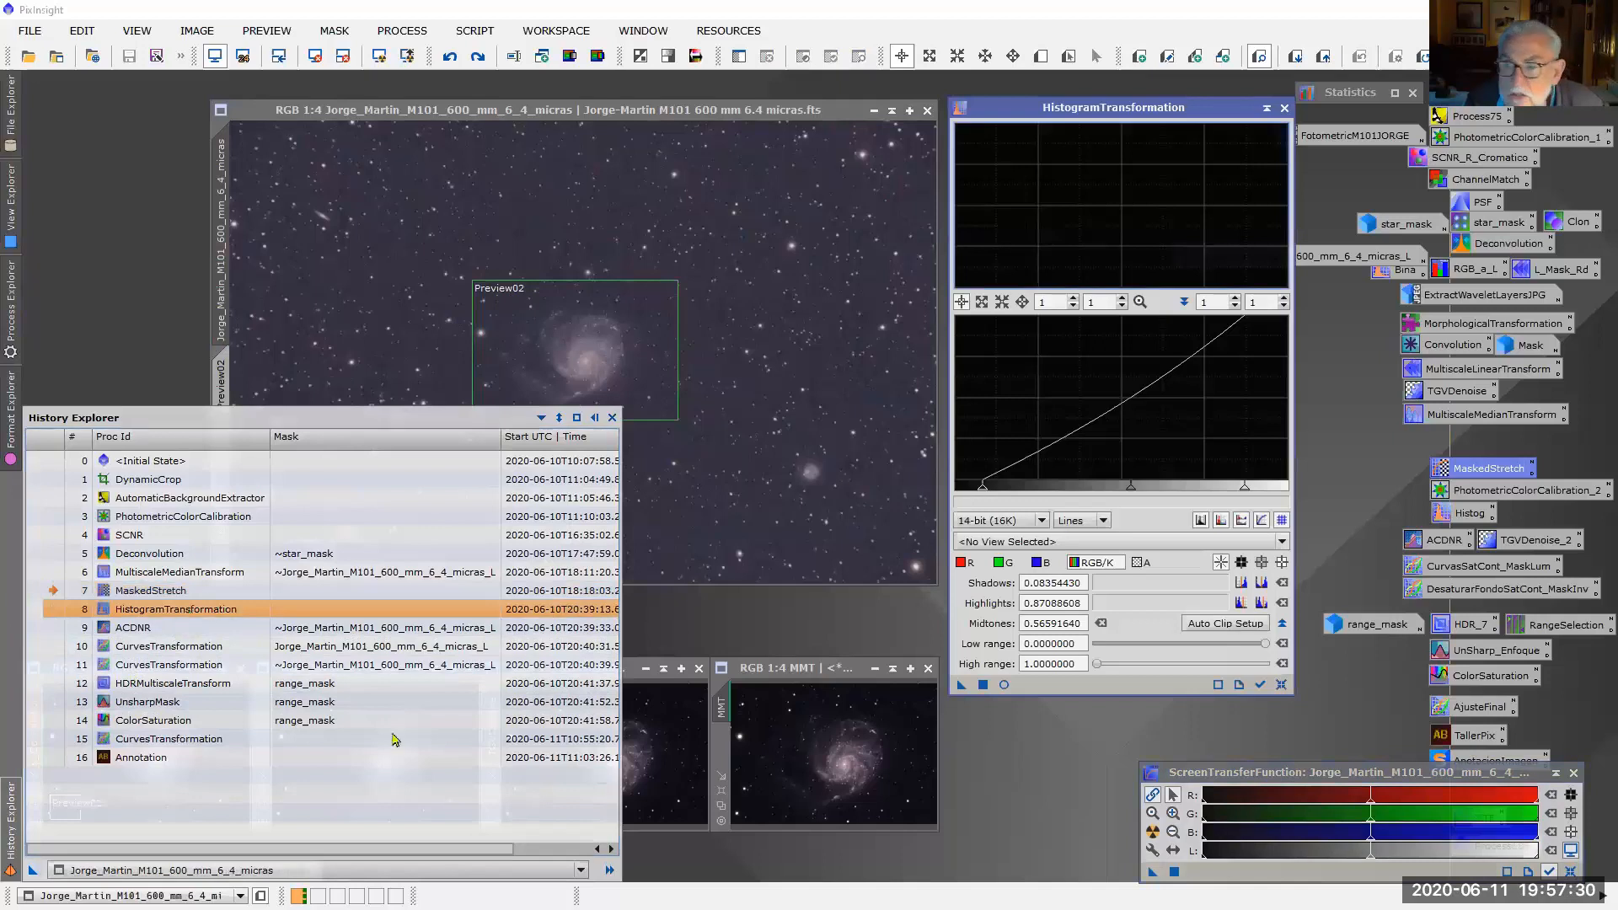
pyautogui.click(1260, 685)
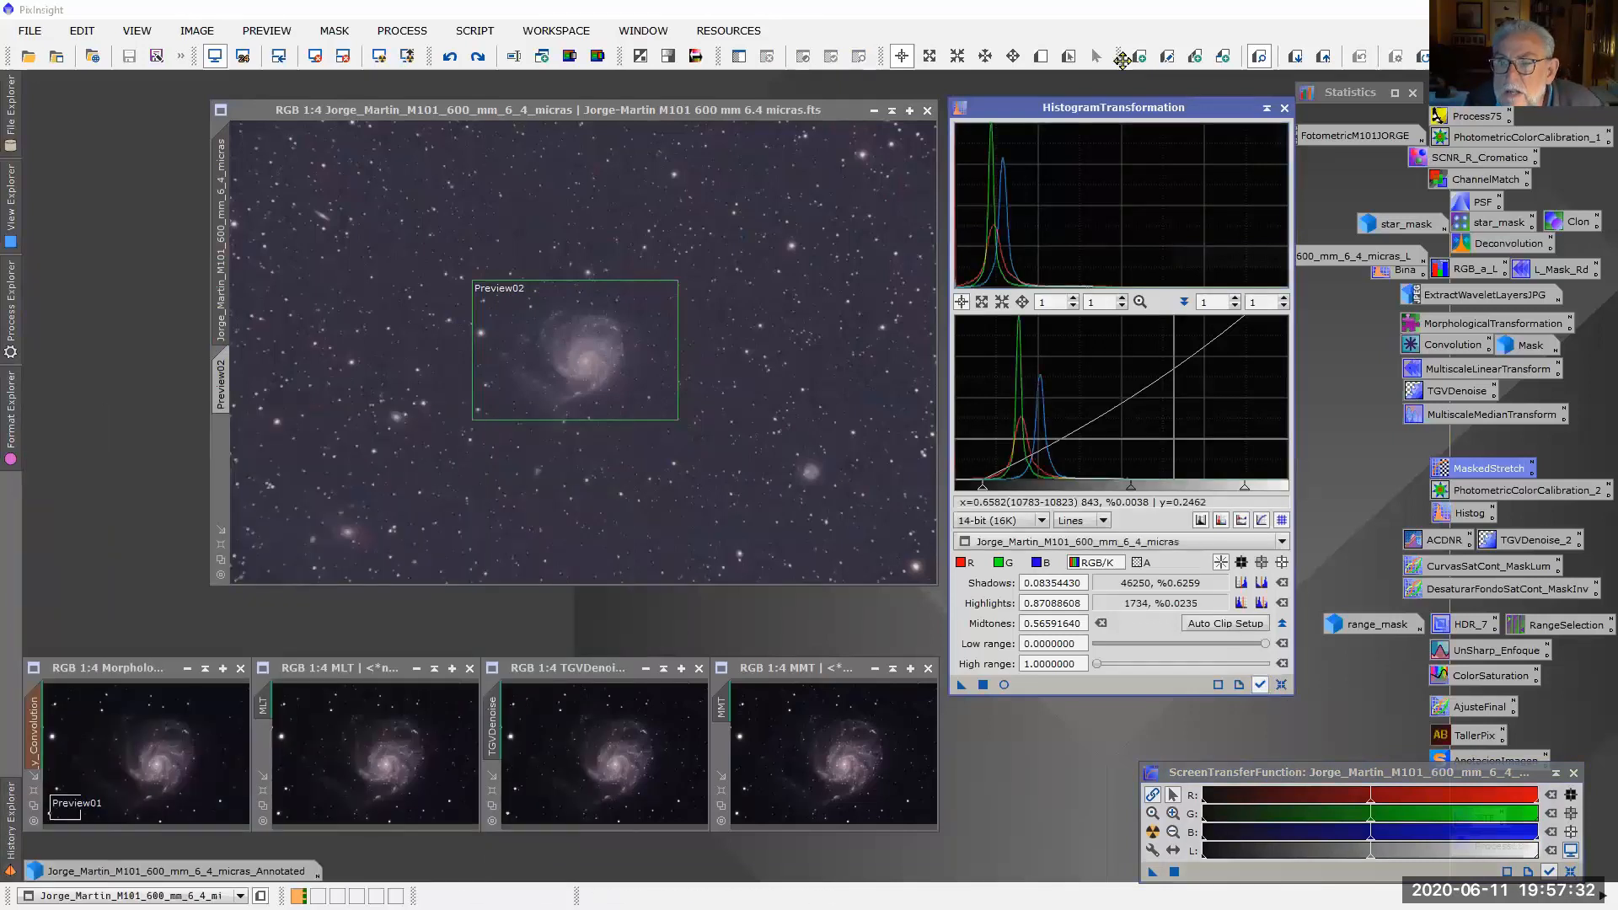
pyautogui.click(1282, 684)
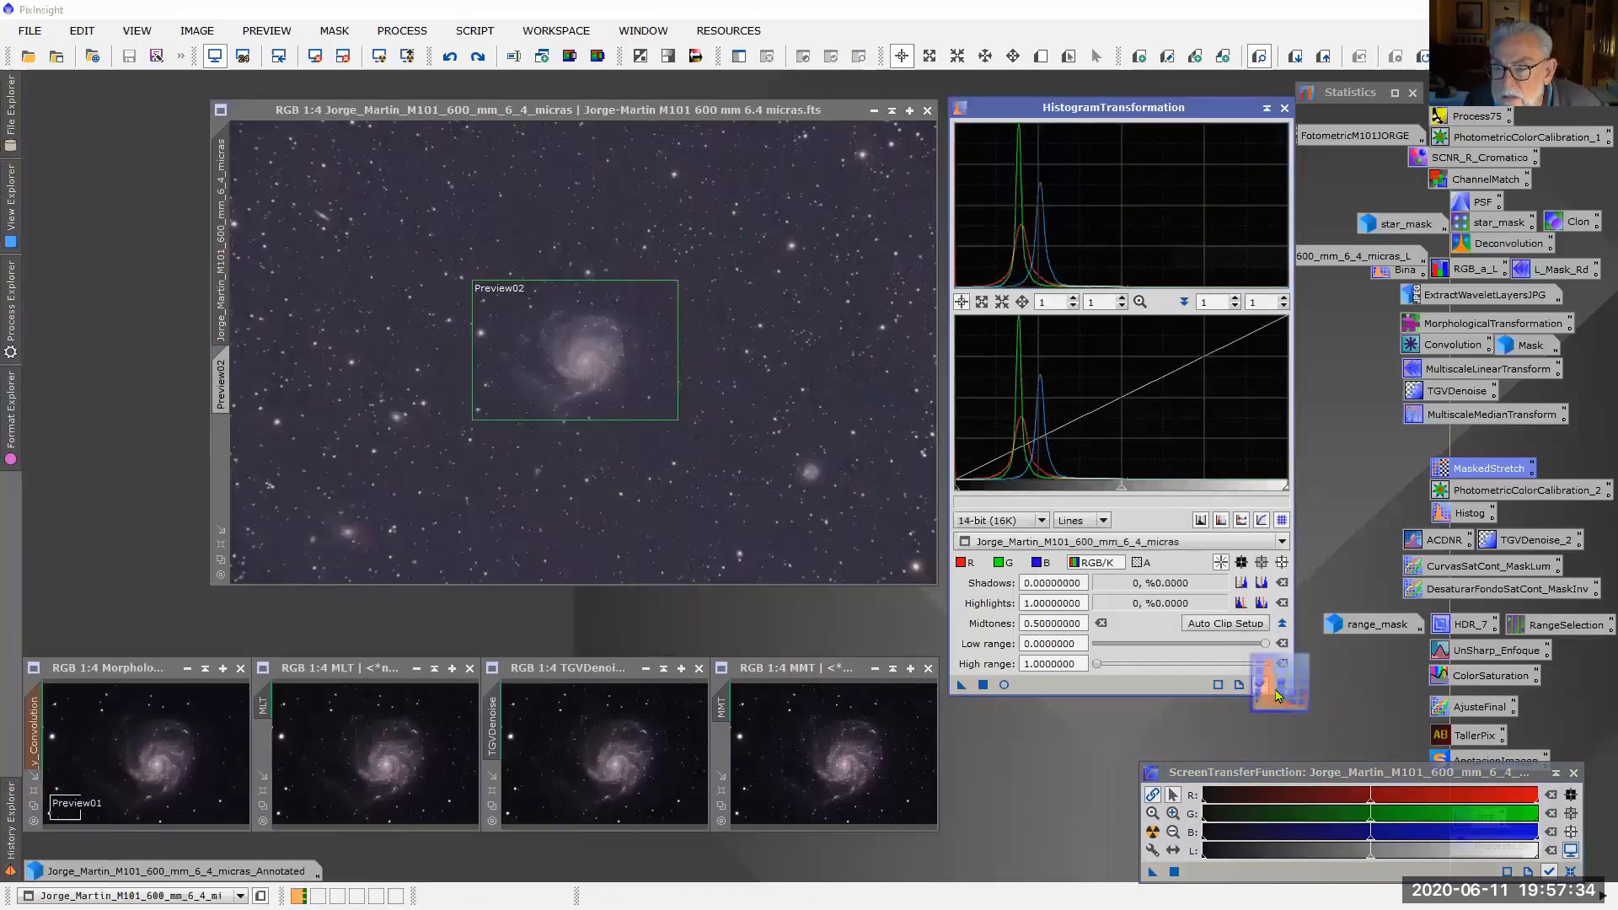
pyautogui.moveTo(1214, 107); pyautogui.dragTo(1221, 160)
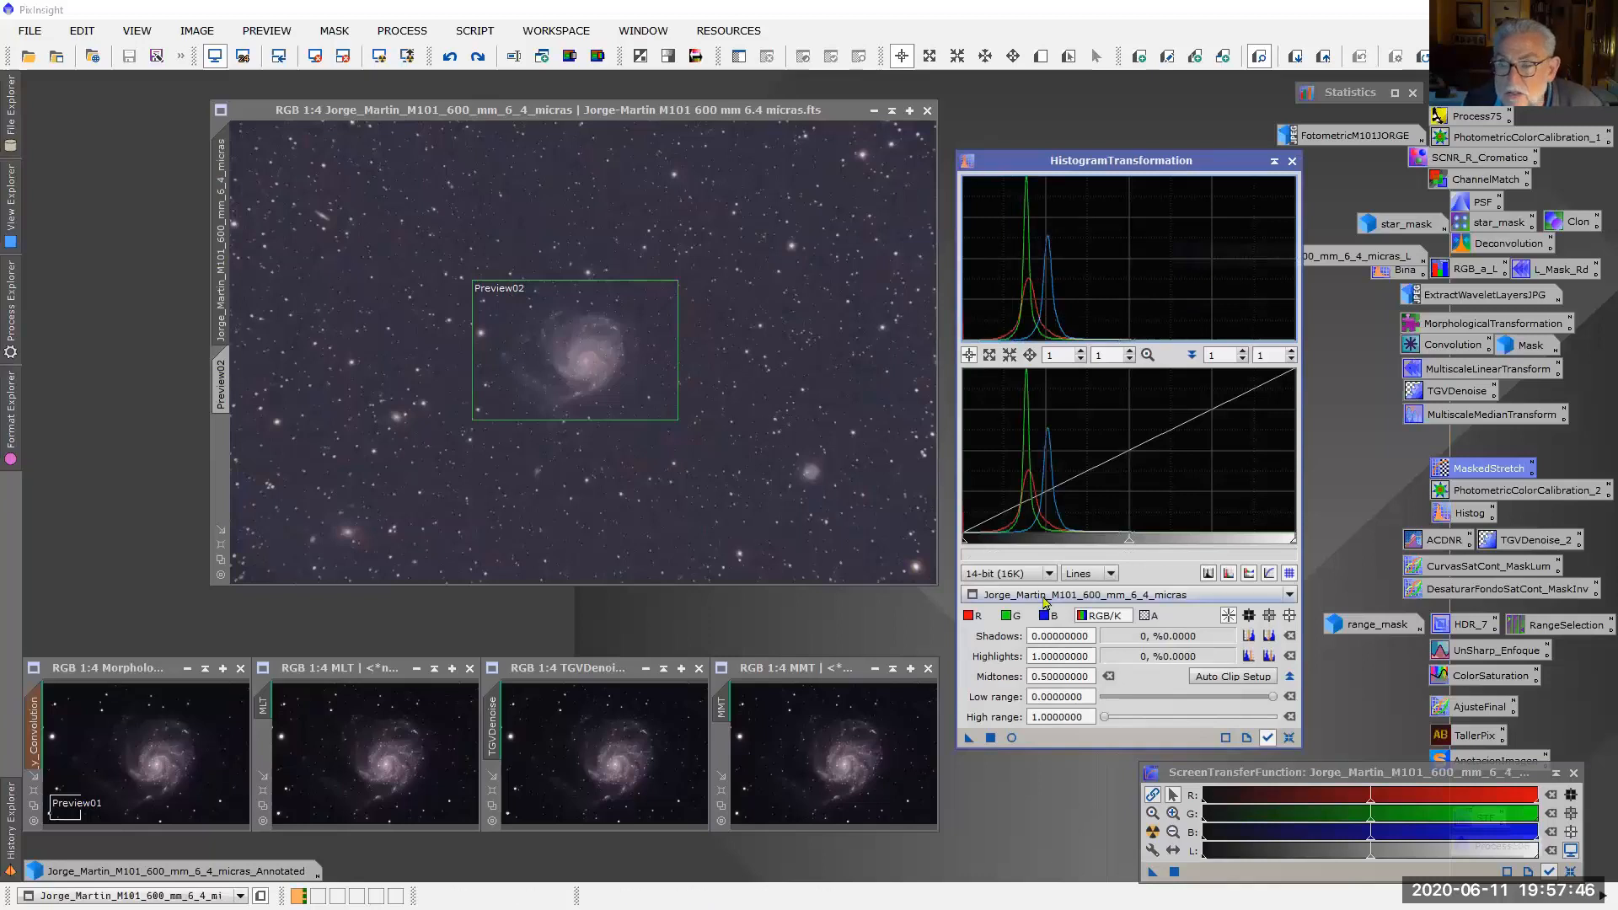
# Step: Live-preview green and blue midtone tweaks, reset midtones to 0.5, and close the tool
pyautogui.click(1006, 616)
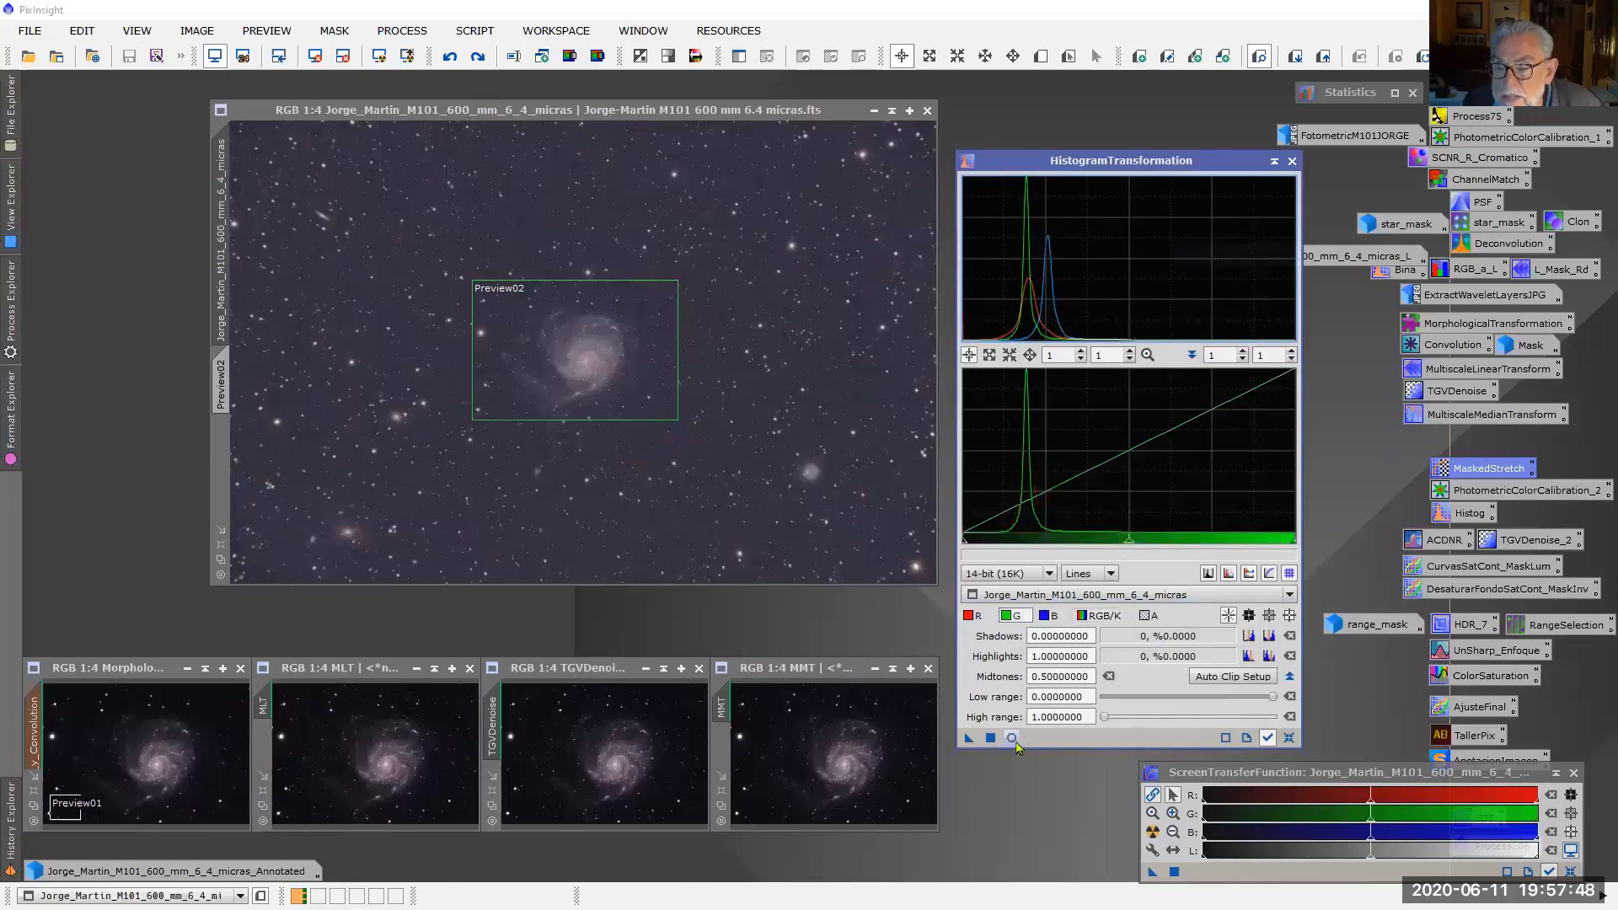
pyautogui.click(1011, 738)
pyautogui.moveTo(1128, 546); pyautogui.dragTo(1157, 549)
pyautogui.click(1049, 616)
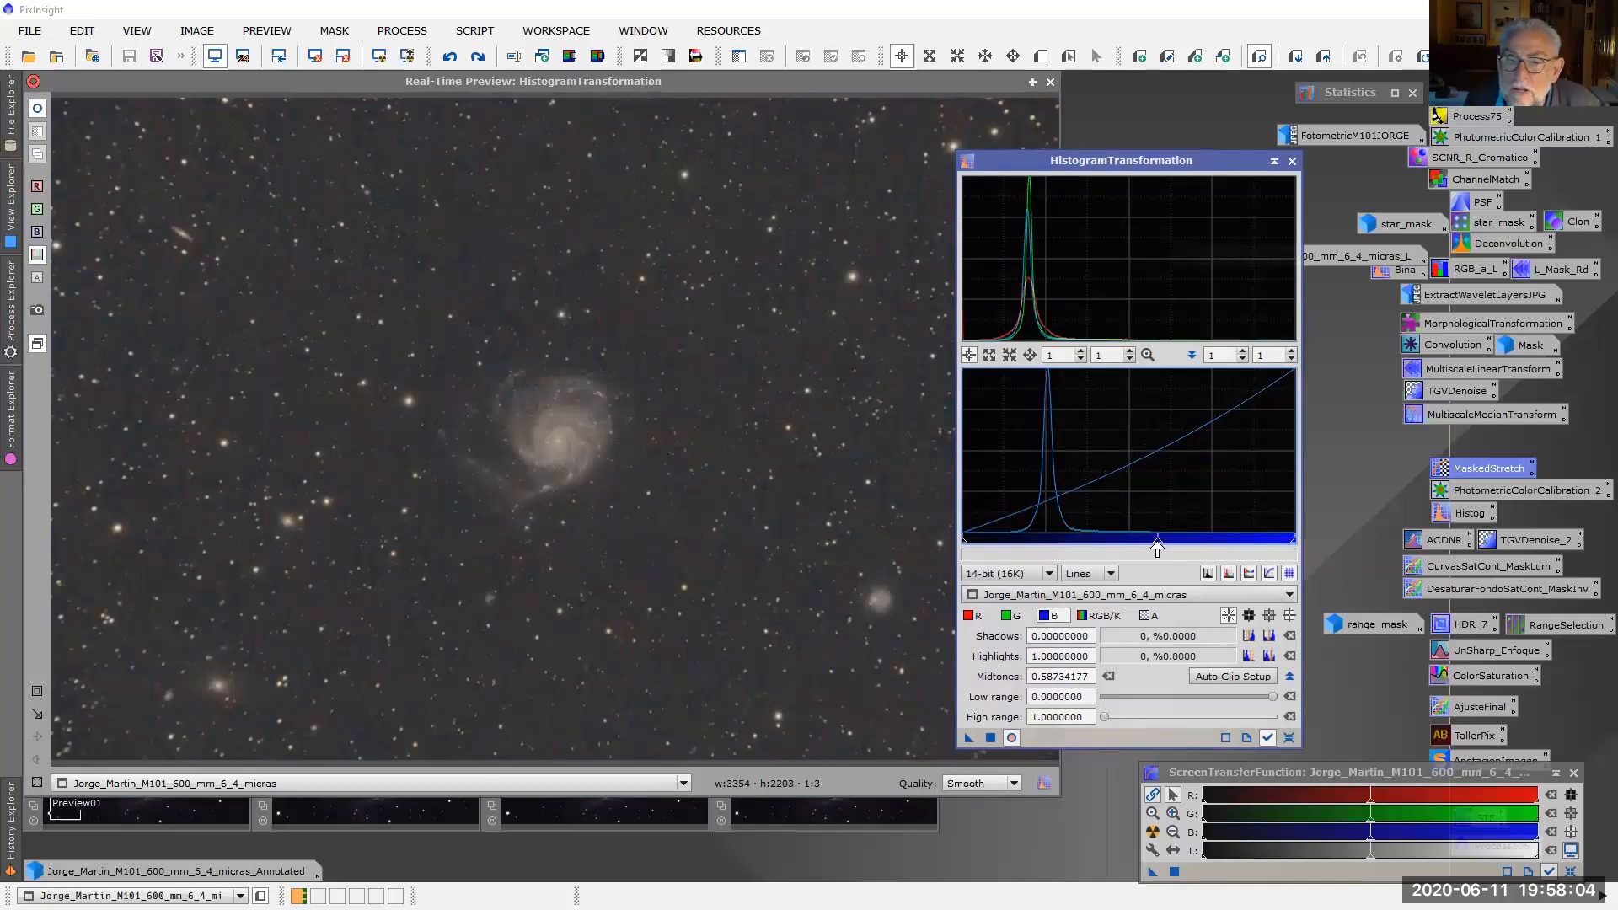
pyautogui.moveTo(1157, 549); pyautogui.dragTo(1129, 546)
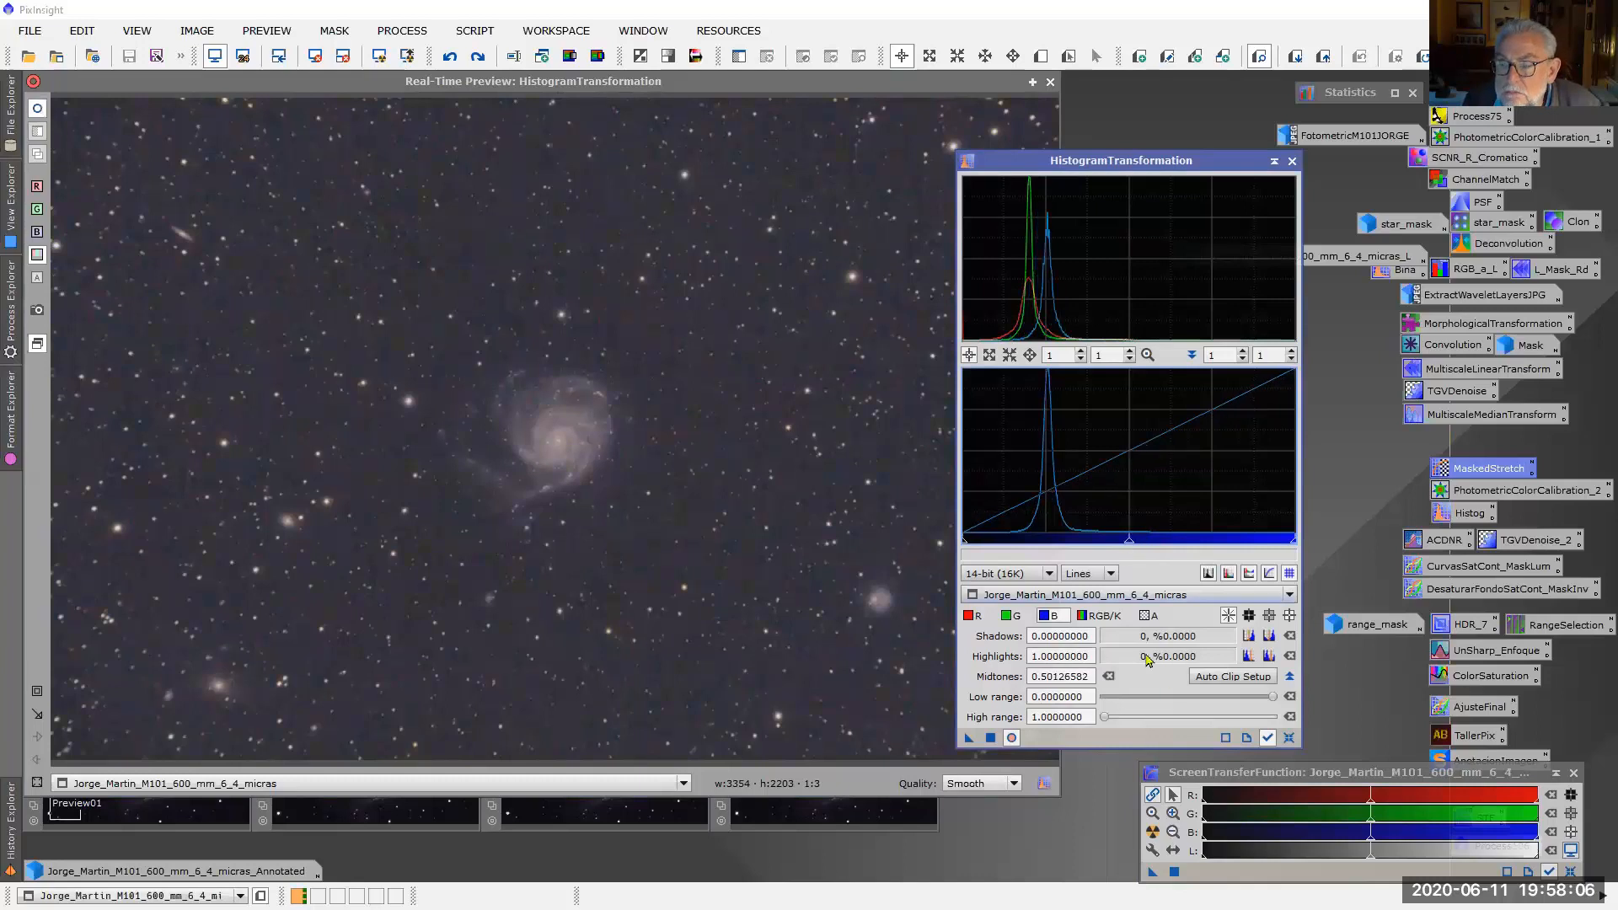
pyautogui.click(1289, 737)
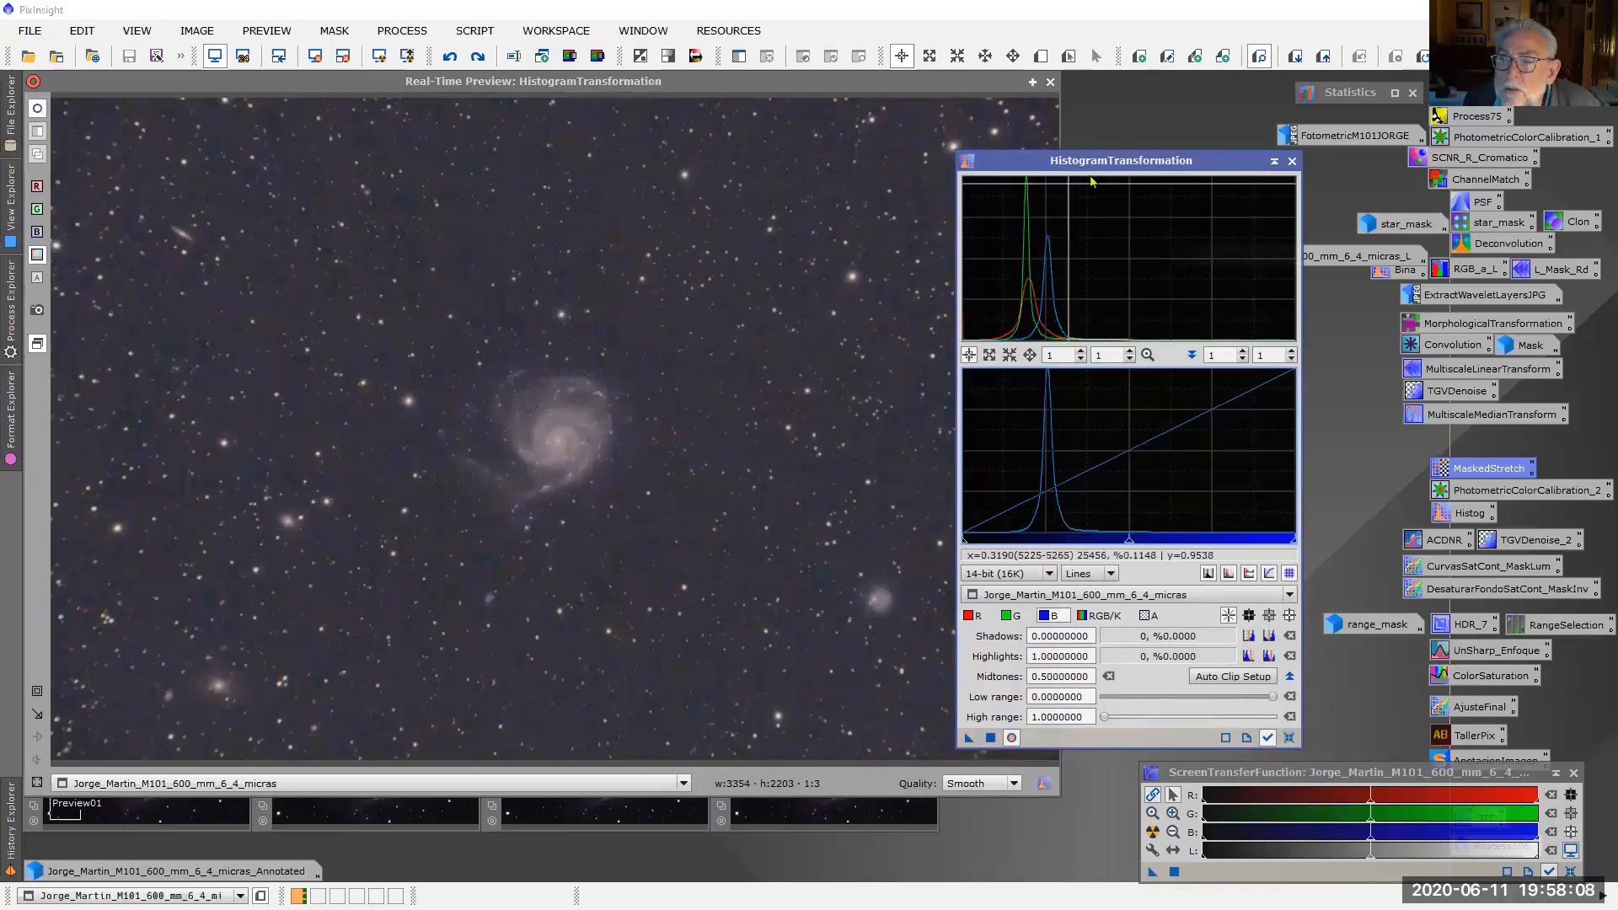
pyautogui.click(1292, 162)
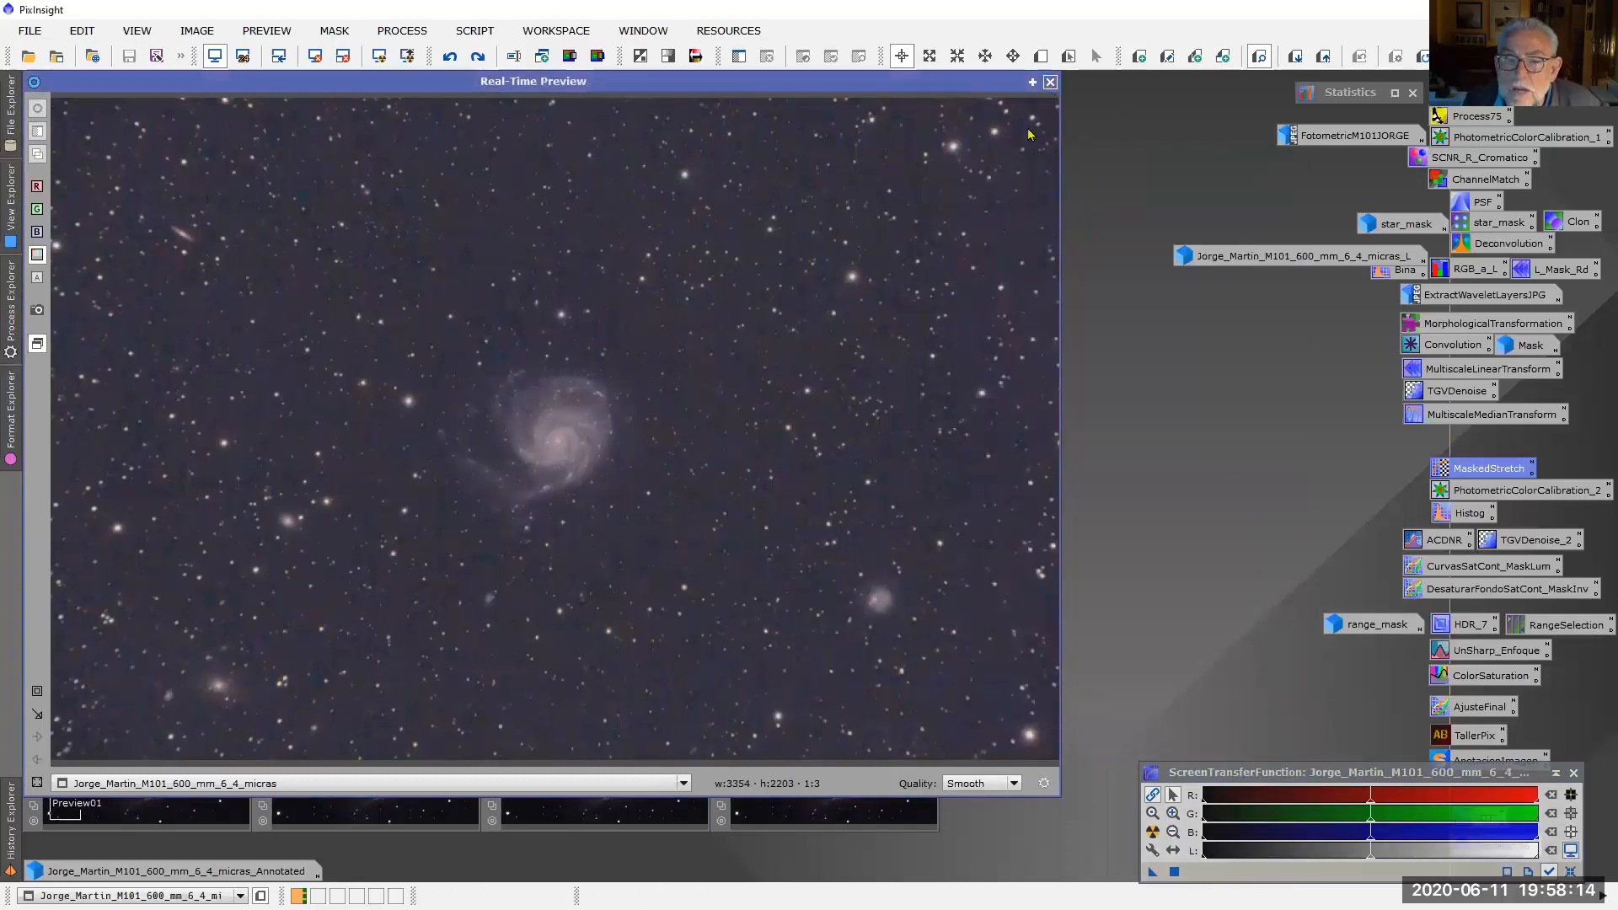
# Step: Glance at PhotometricColorCalibration_2 settings, then darken the STF midtones to about 0.667
pyautogui.click(1051, 83)
pyautogui.doubleClick(1477, 493)
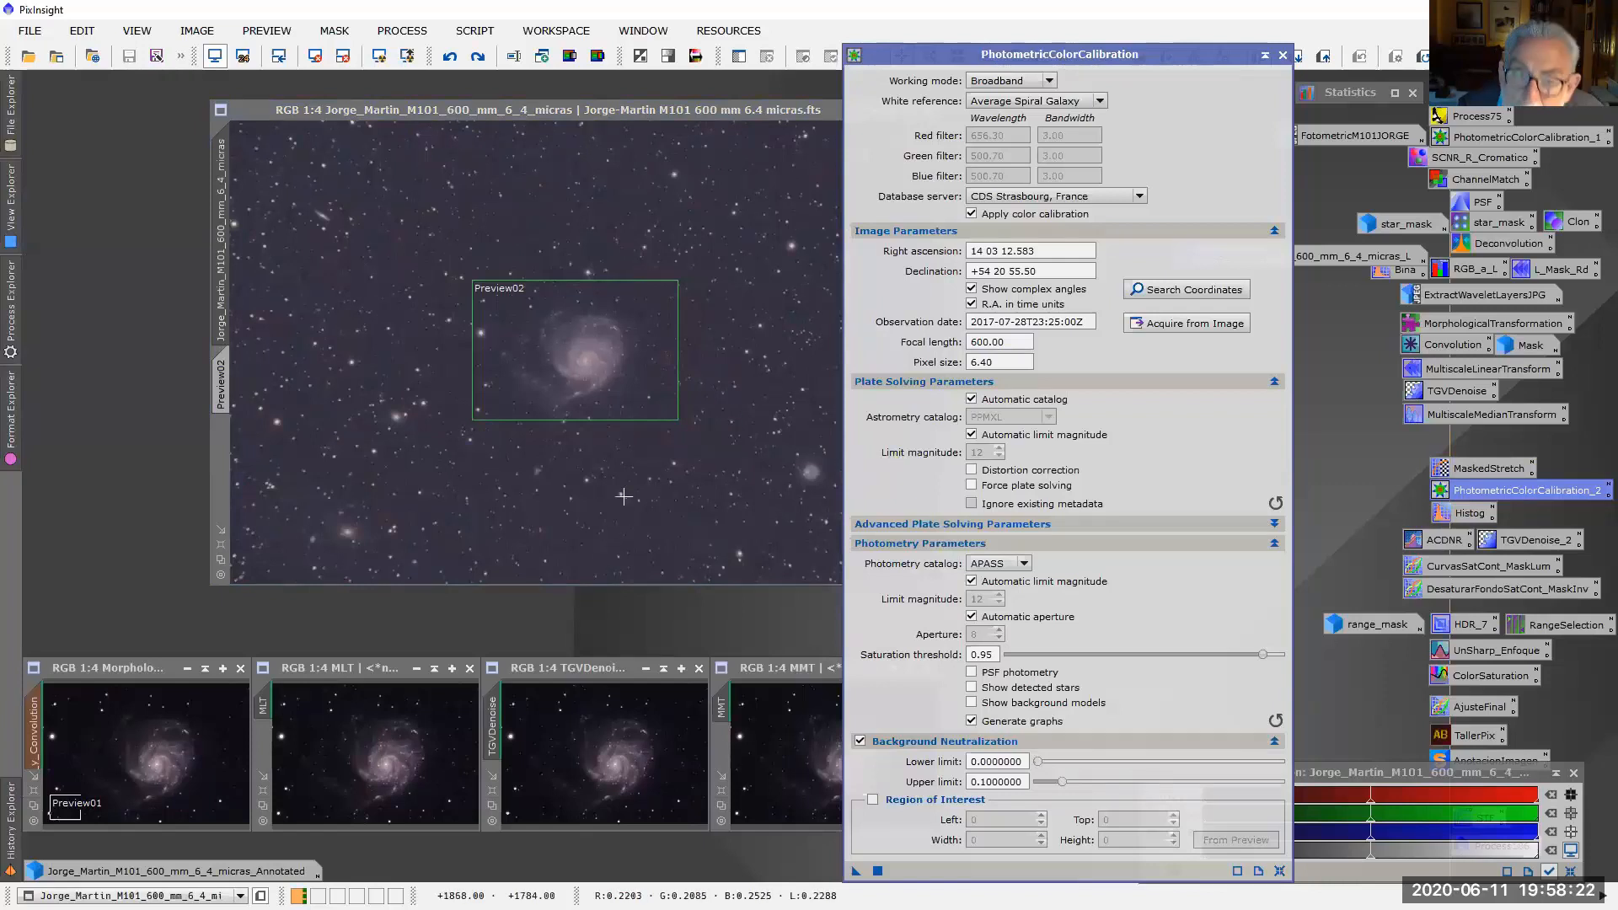
pyautogui.click(1282, 56)
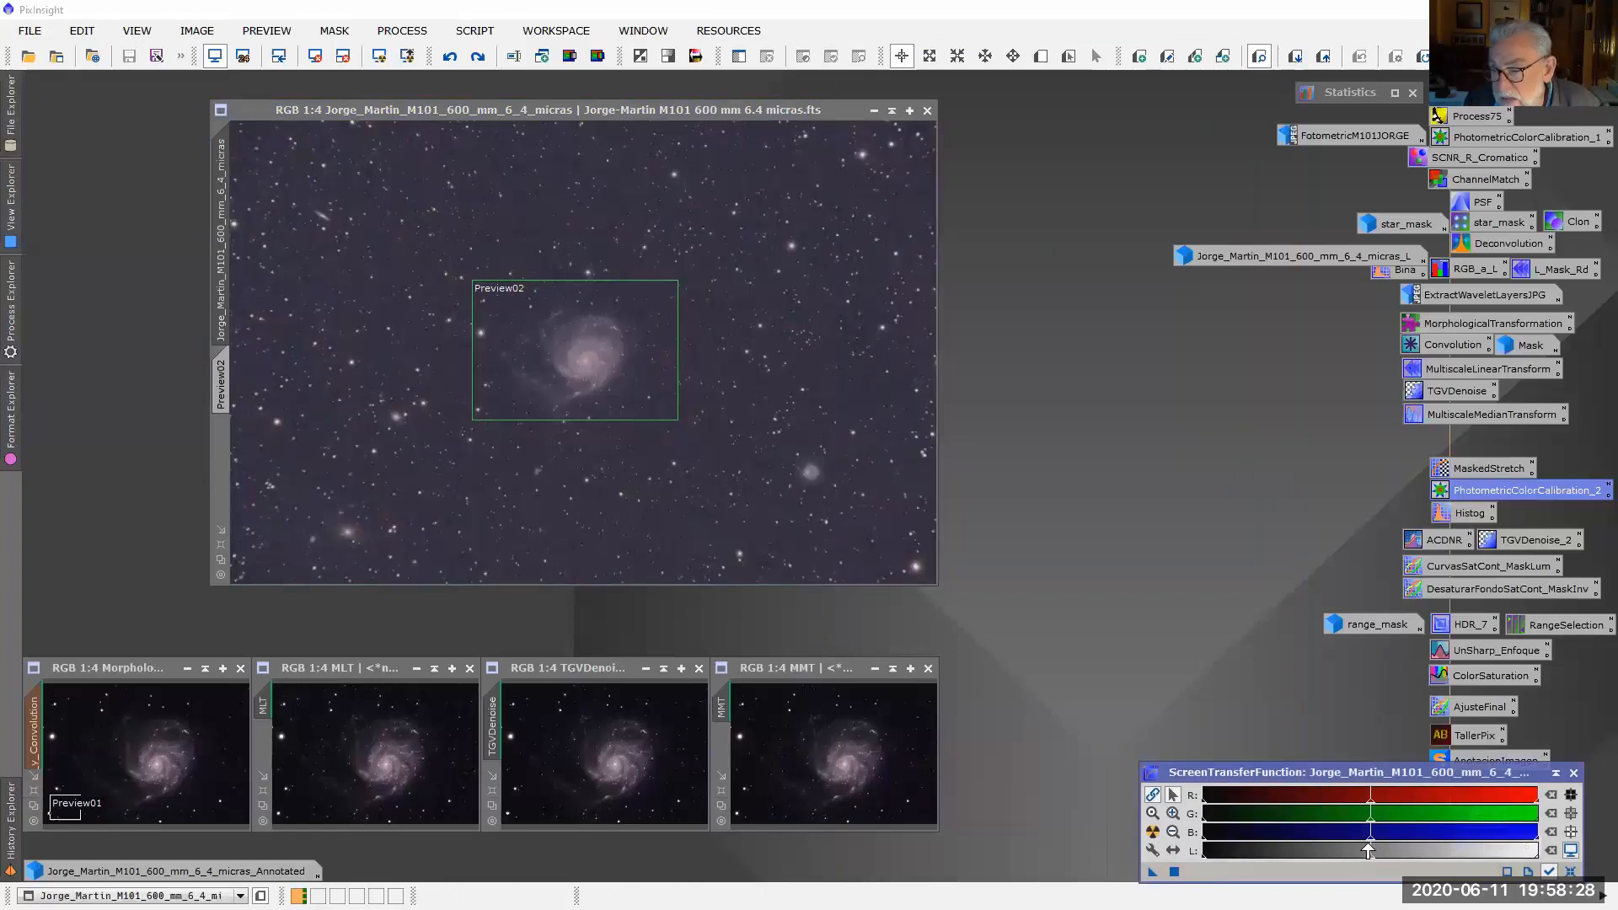
pyautogui.moveTo(1373, 843)
pyautogui.mouseDown()
pyautogui.moveTo(1456, 842)
pyautogui.moveTo(1421, 843)
pyautogui.mouseUp()
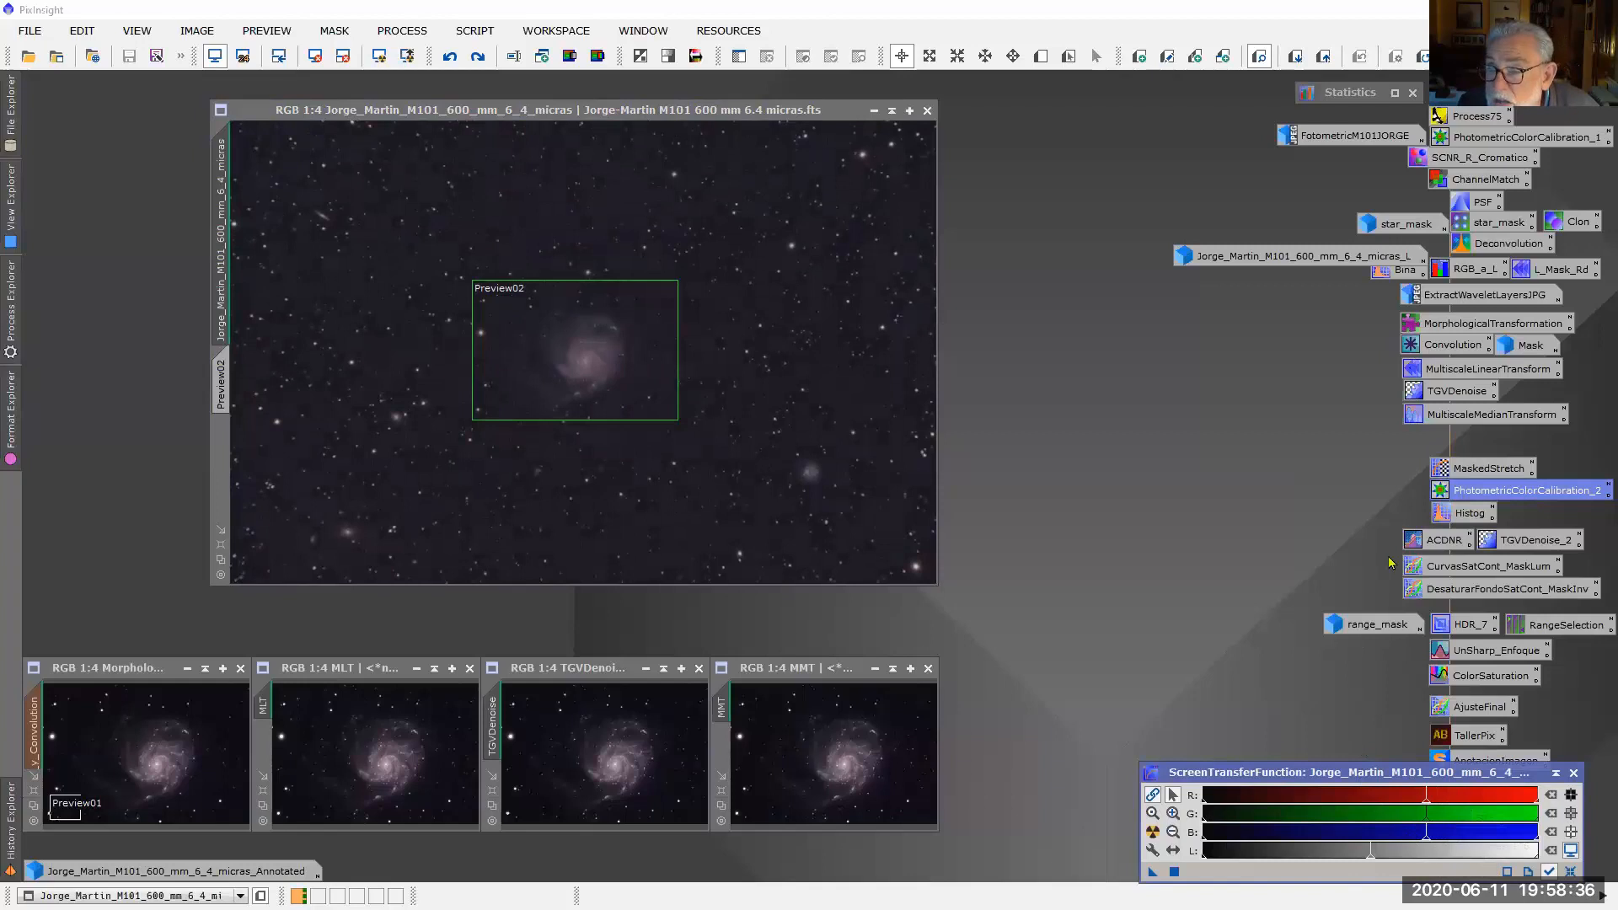
# Step: Revert M101 to the HistogramTransformation history state, inspect stars at 2:1, and close the tool
pyautogui.click(10, 822)
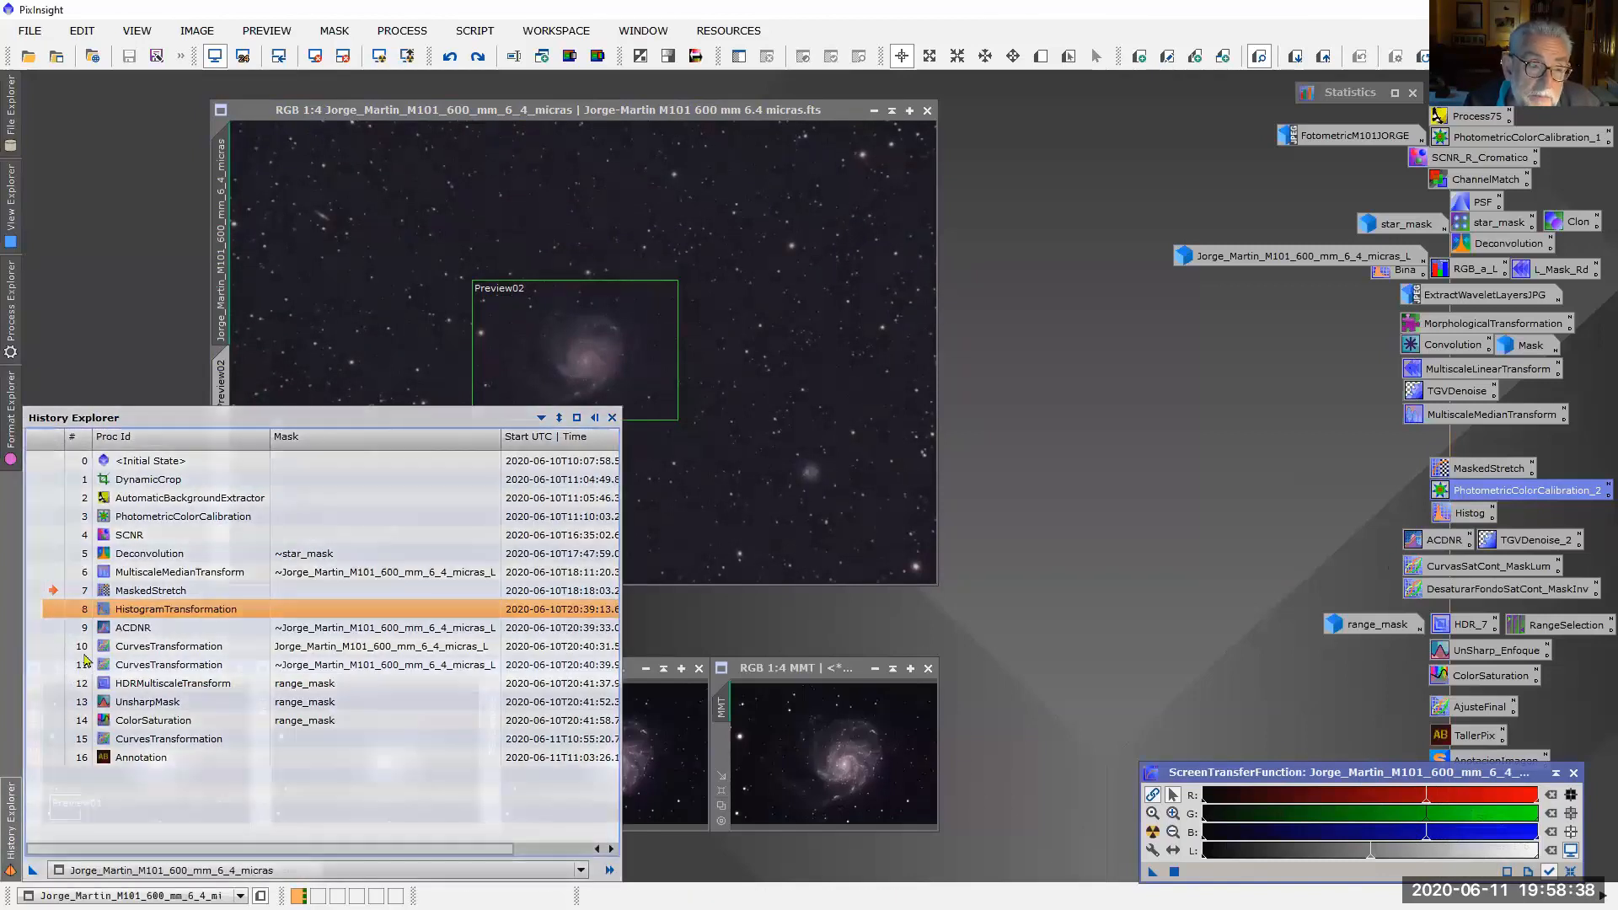
pyautogui.doubleClick(148, 615)
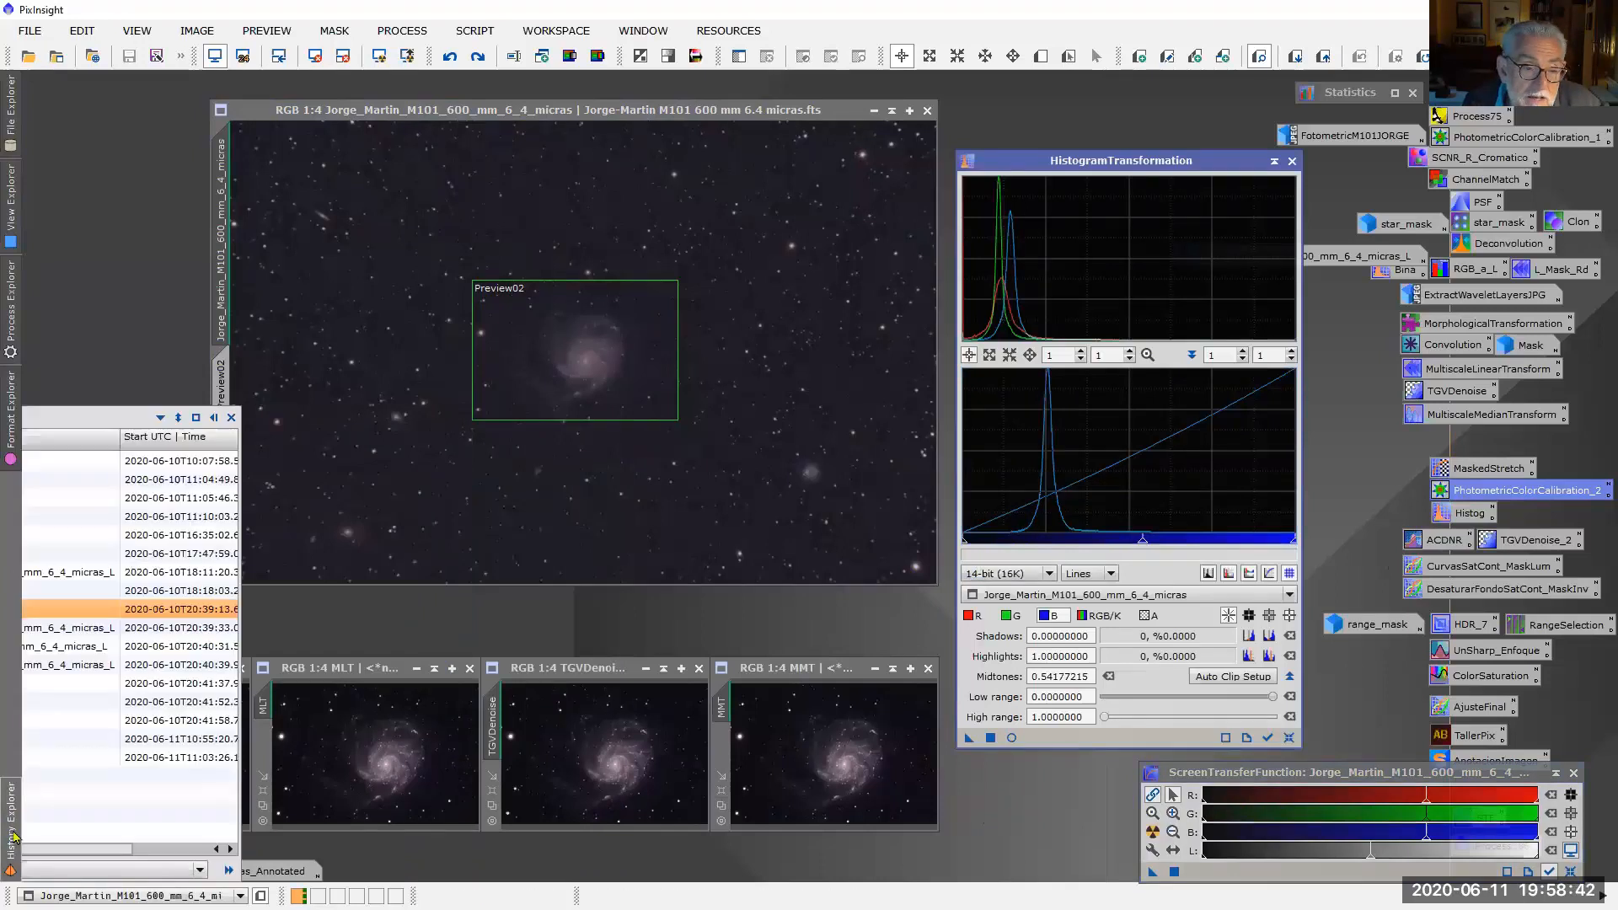
pyautogui.moveTo(9, 822)
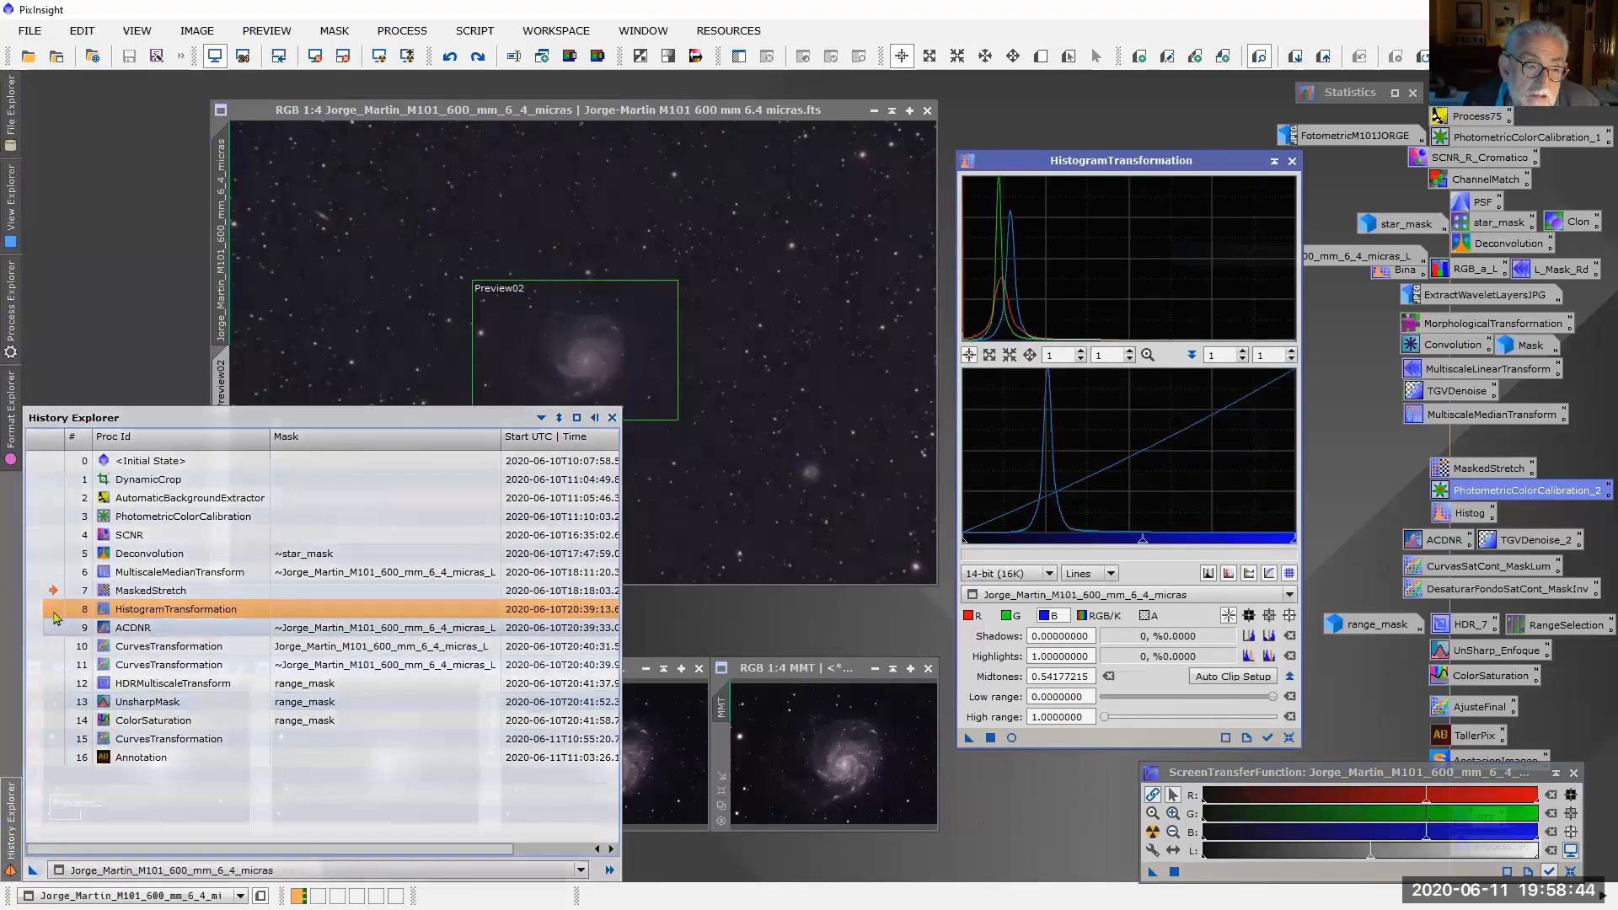
pyautogui.click(53, 613)
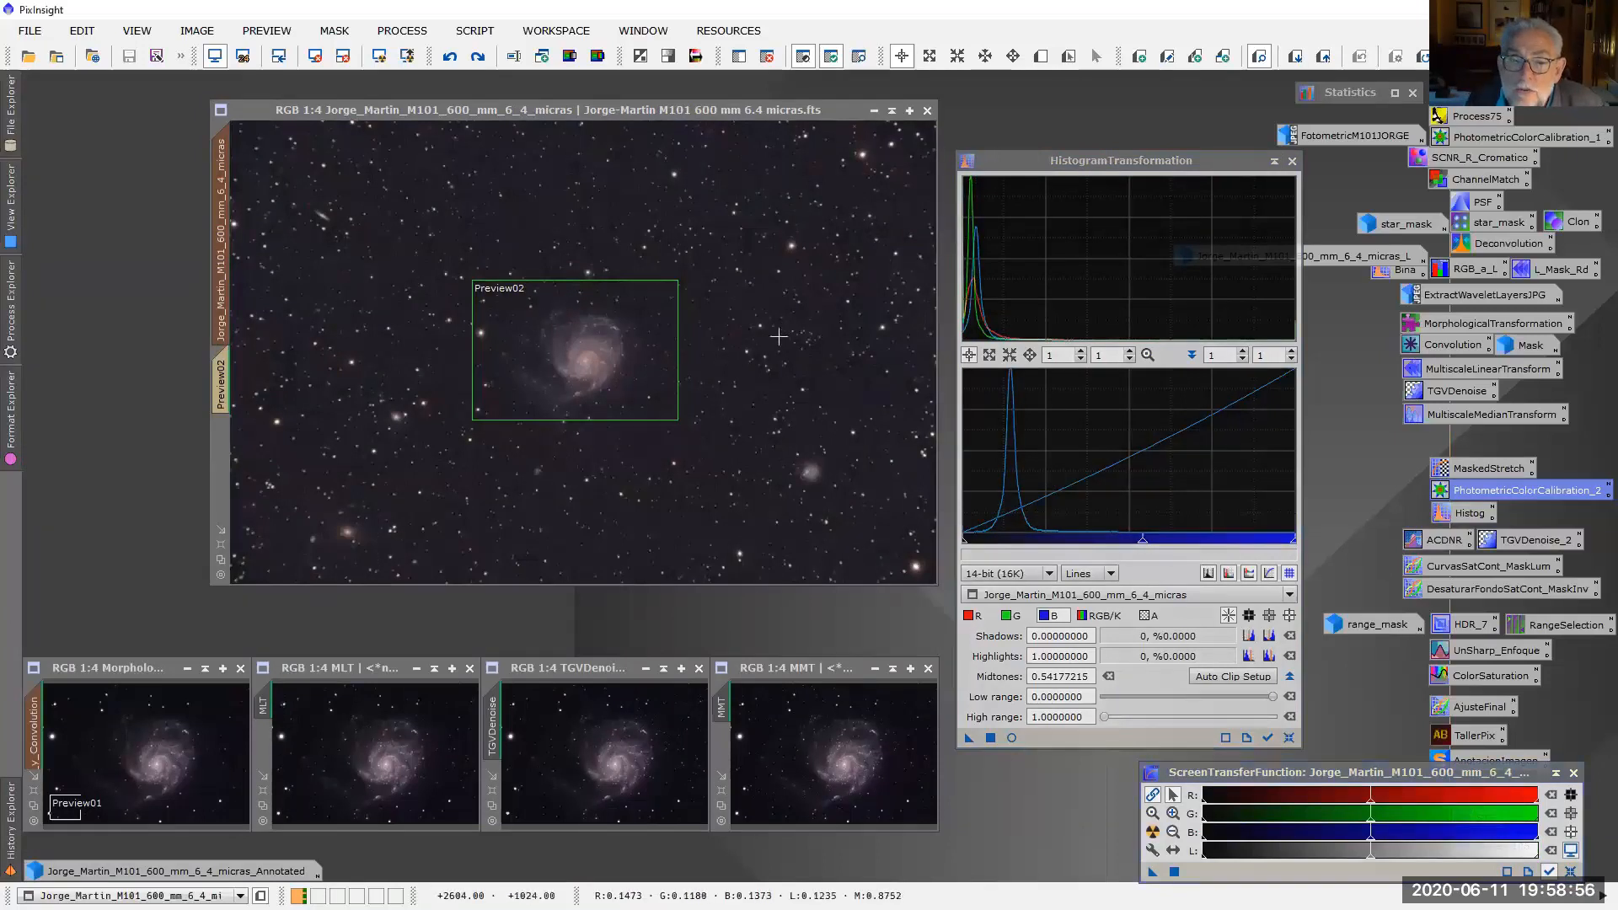
pyautogui.scroll(4, 766, 332)
pyautogui.scroll(-1, 710, 431)
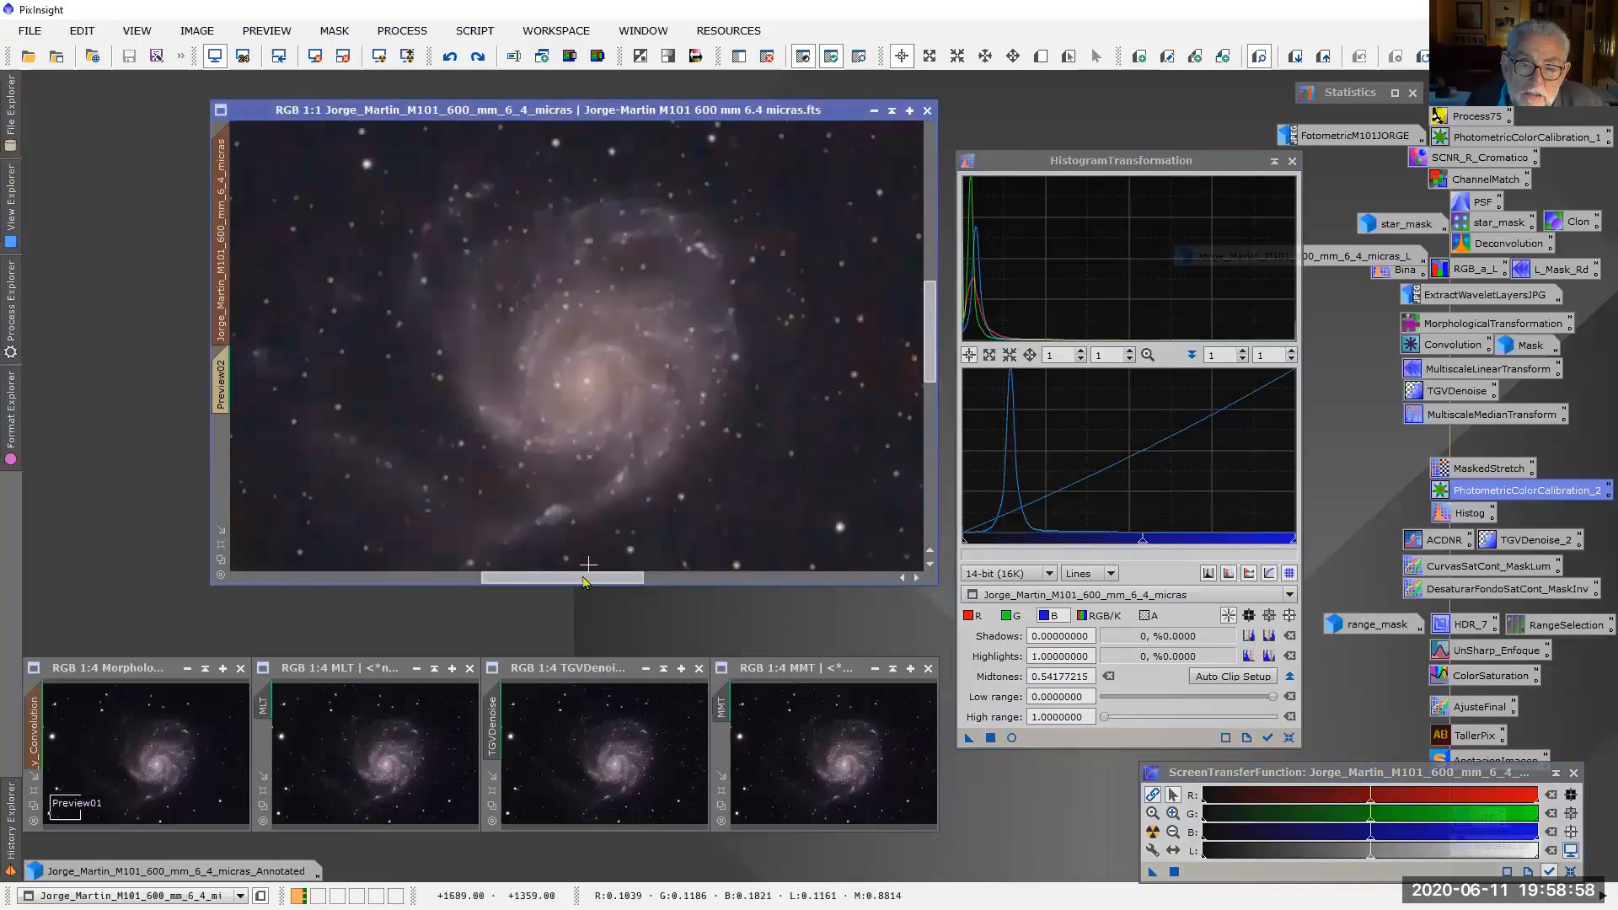
pyautogui.moveTo(601, 578); pyautogui.dragTo(675, 574)
pyautogui.scroll(-2, 686, 476)
pyautogui.scroll(3, 686, 474)
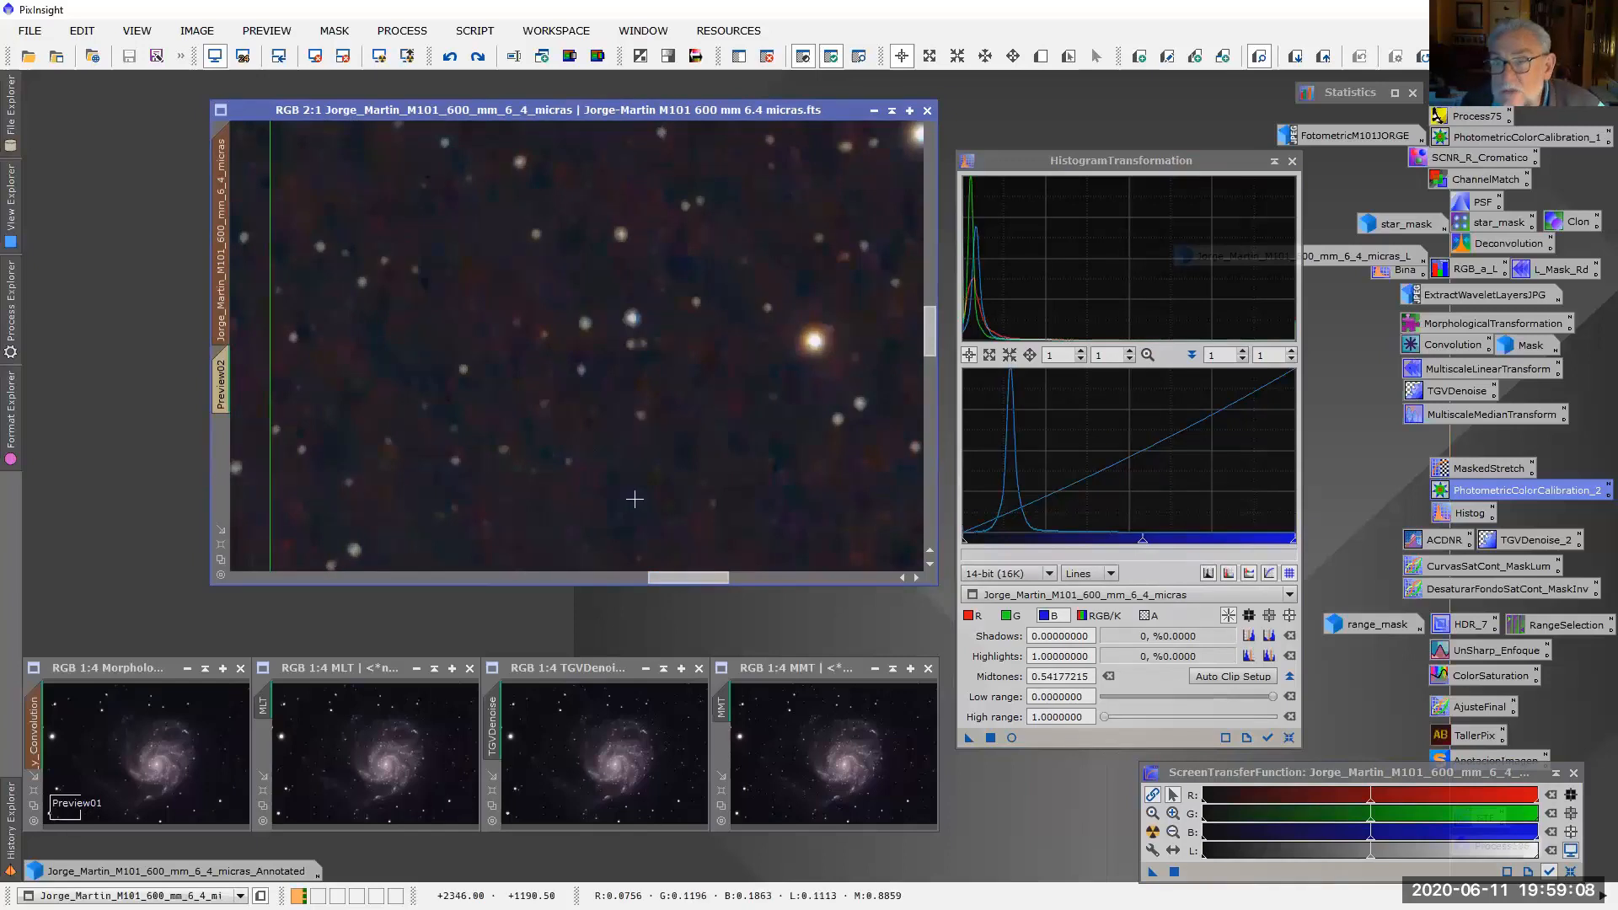
pyautogui.click(1291, 161)
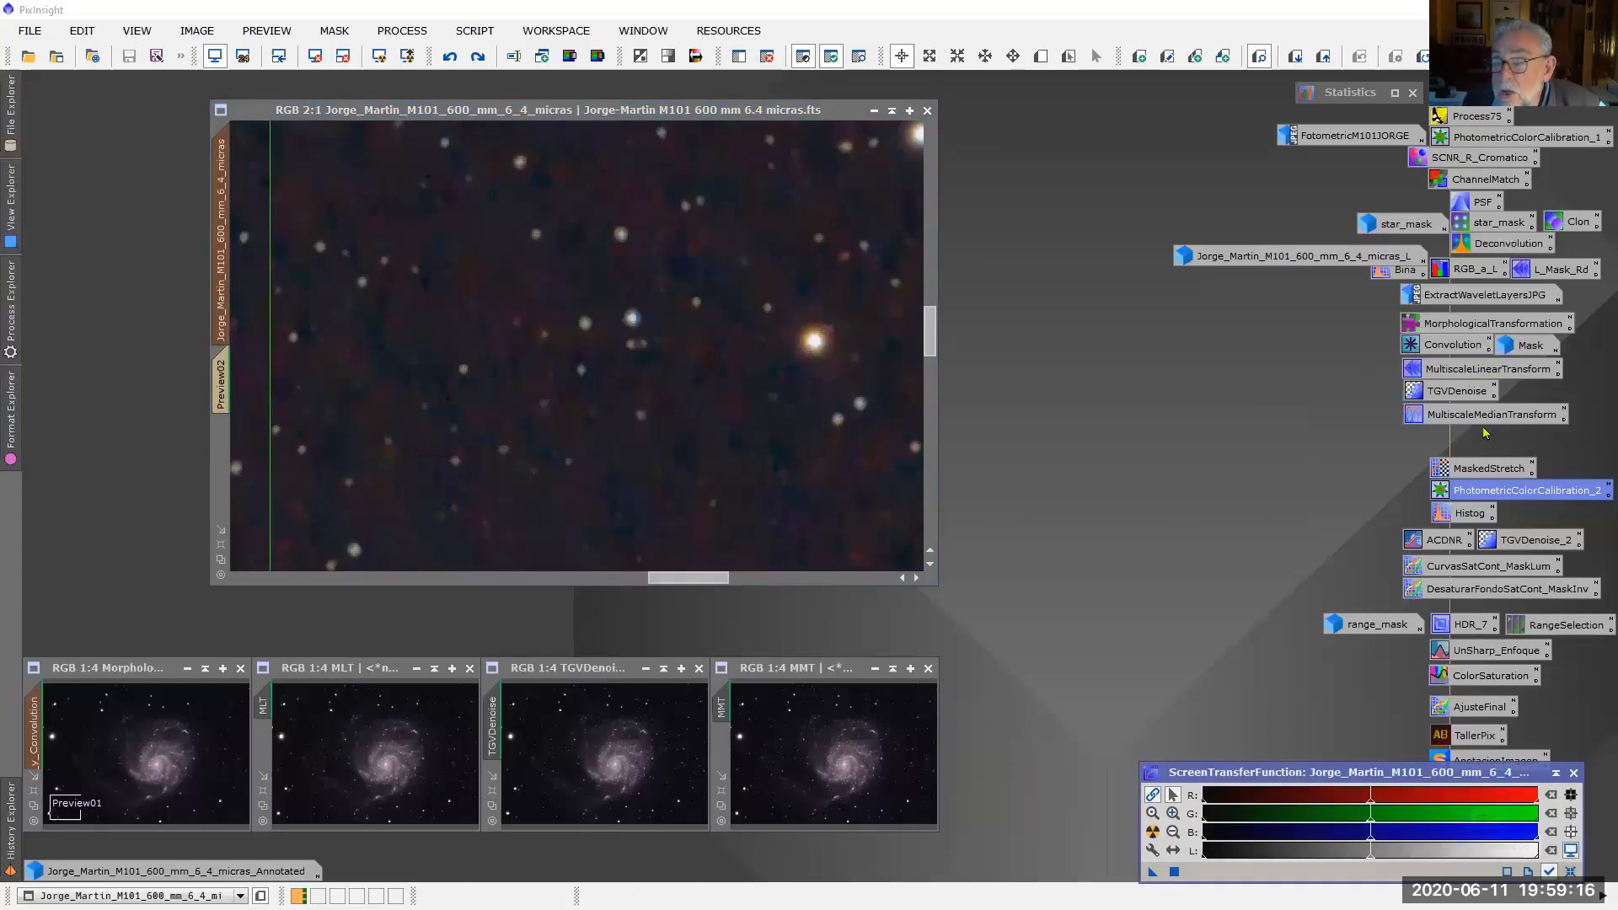
# Step: Reopen the saved ACDNR settings, move them aside, and return to the full image from Preview02
pyautogui.doubleClick(1454, 540)
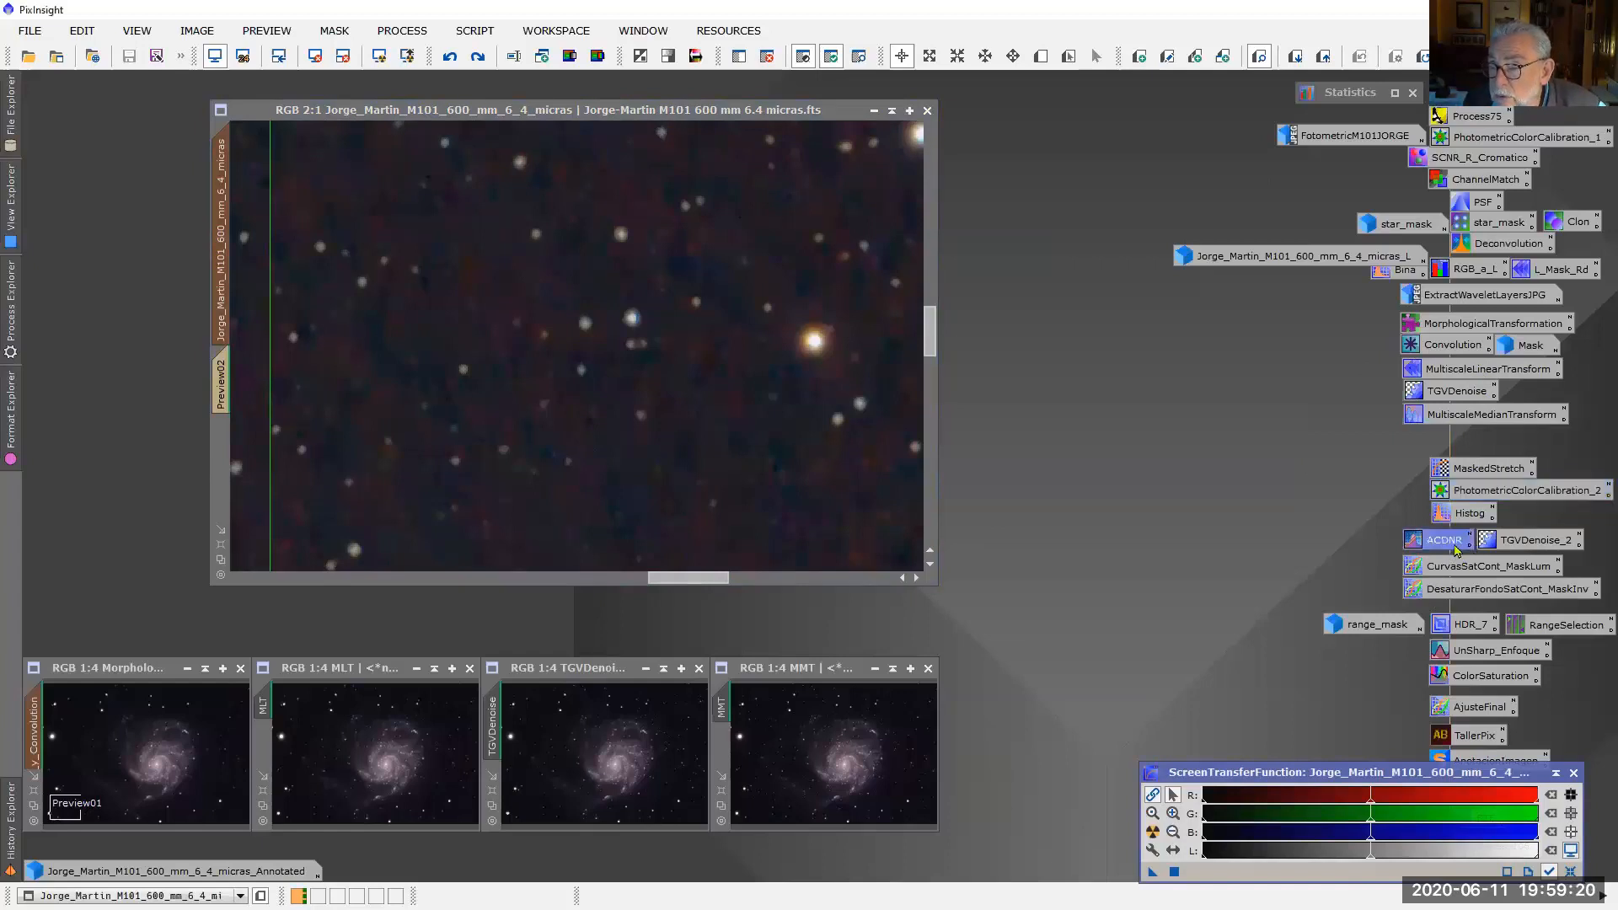
pyautogui.moveTo(1144, 399); pyautogui.dragTo(1257, 290)
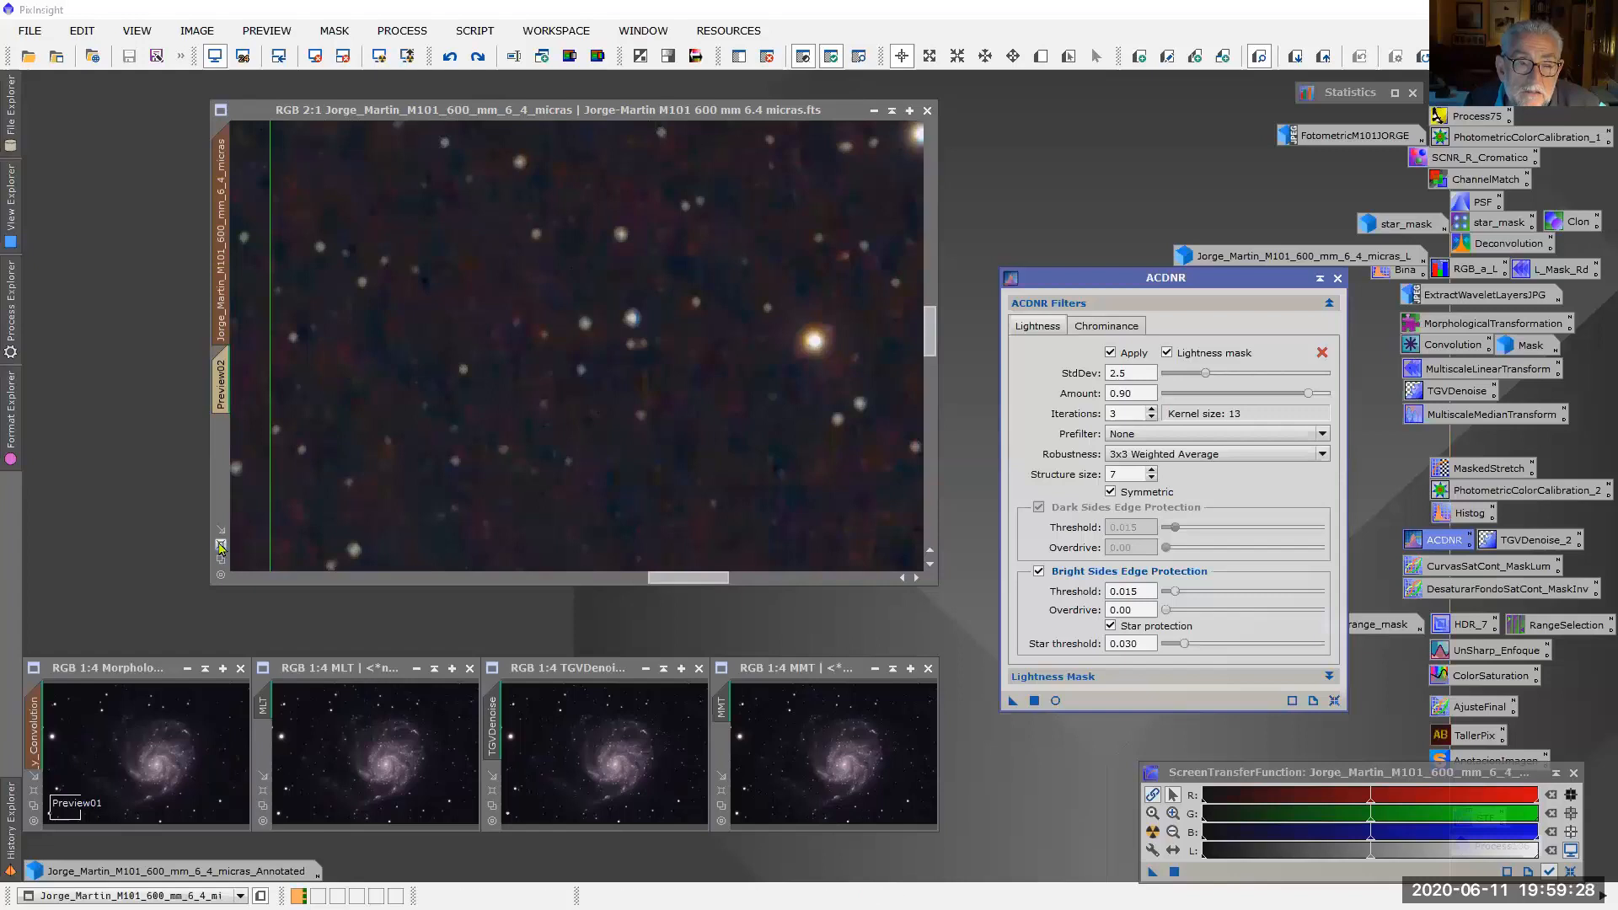
pyautogui.click(218, 548)
pyautogui.moveTo(984, 118); pyautogui.dragTo(797, 90)
# Step: Close the MMT, TGVDenoise, MLT and Morphological_y_Convolution images without saving them
pyautogui.click(877, 785)
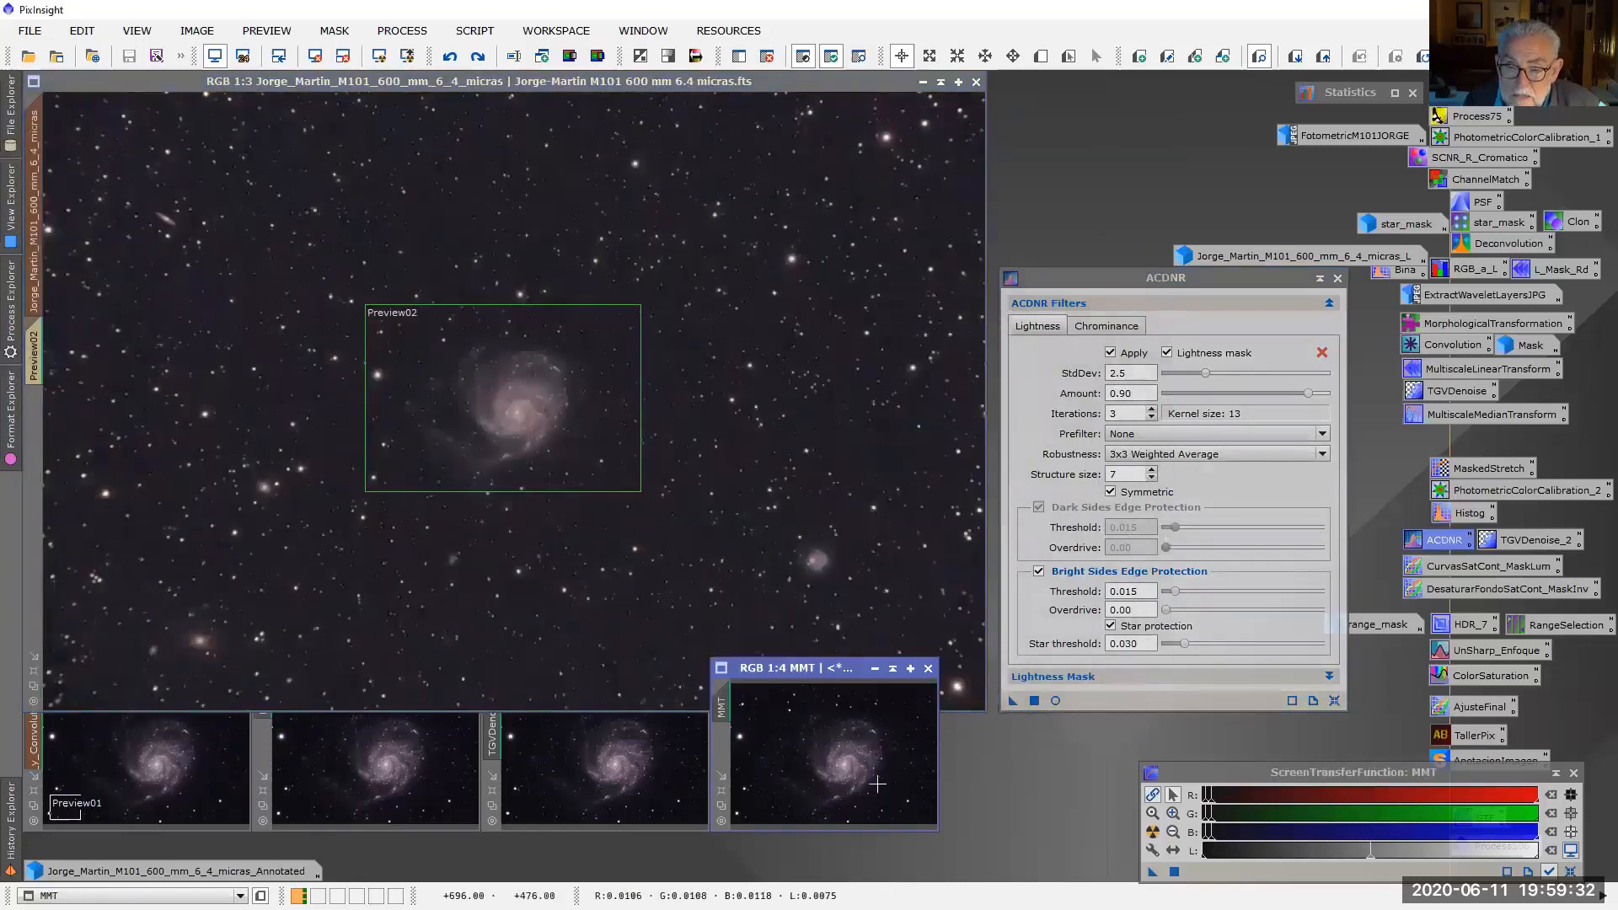
pyautogui.click(927, 668)
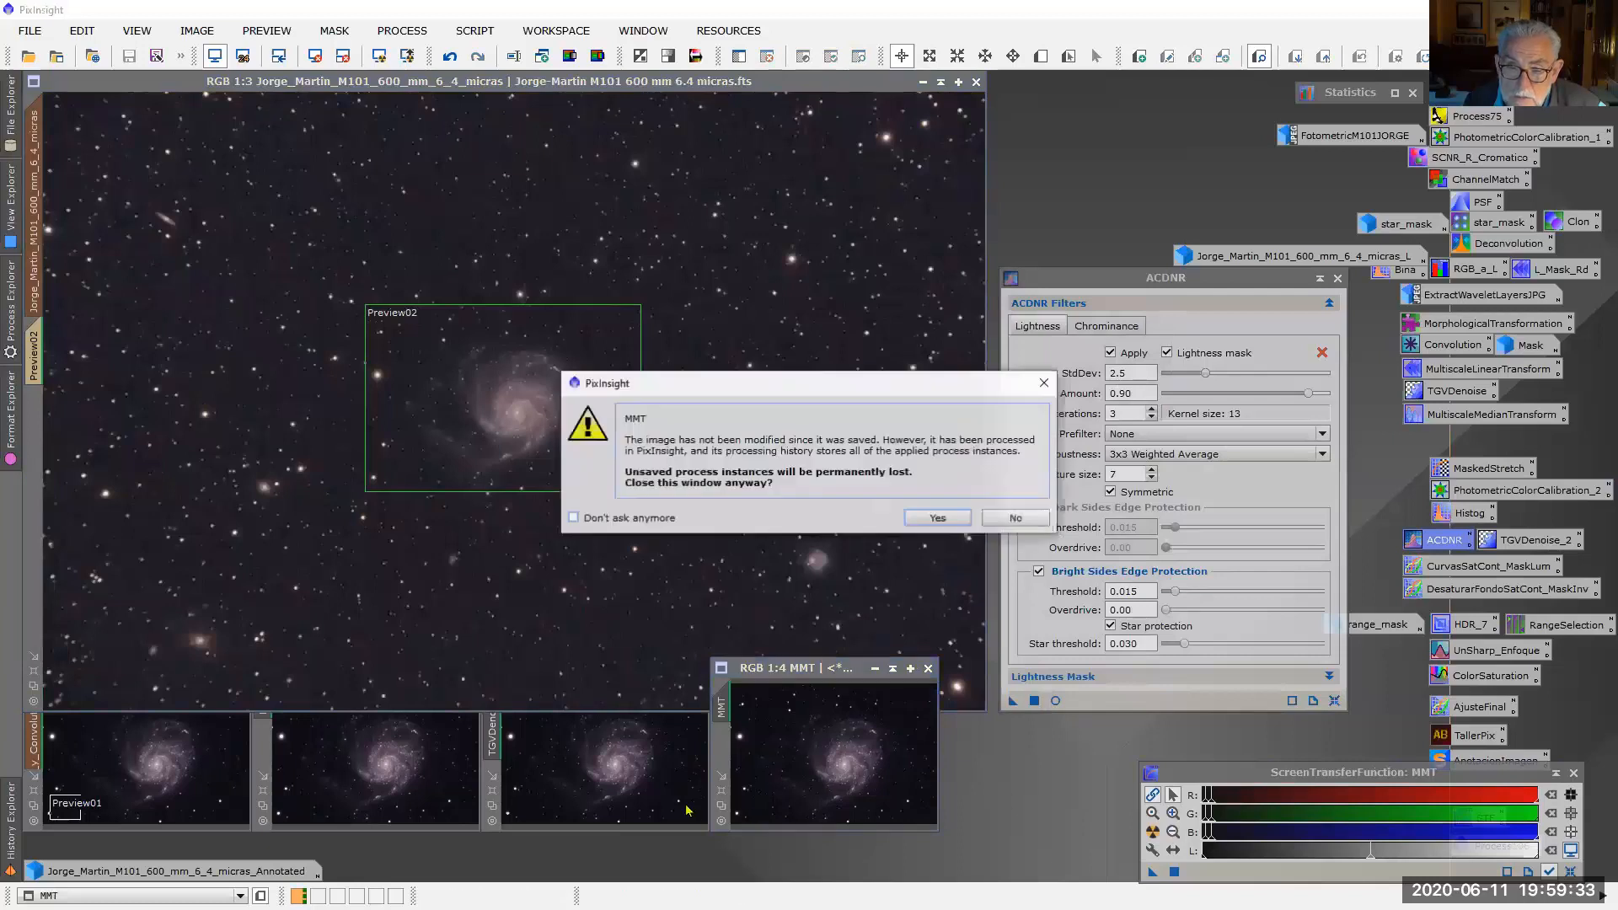
pyautogui.click(938, 519)
pyautogui.click(698, 668)
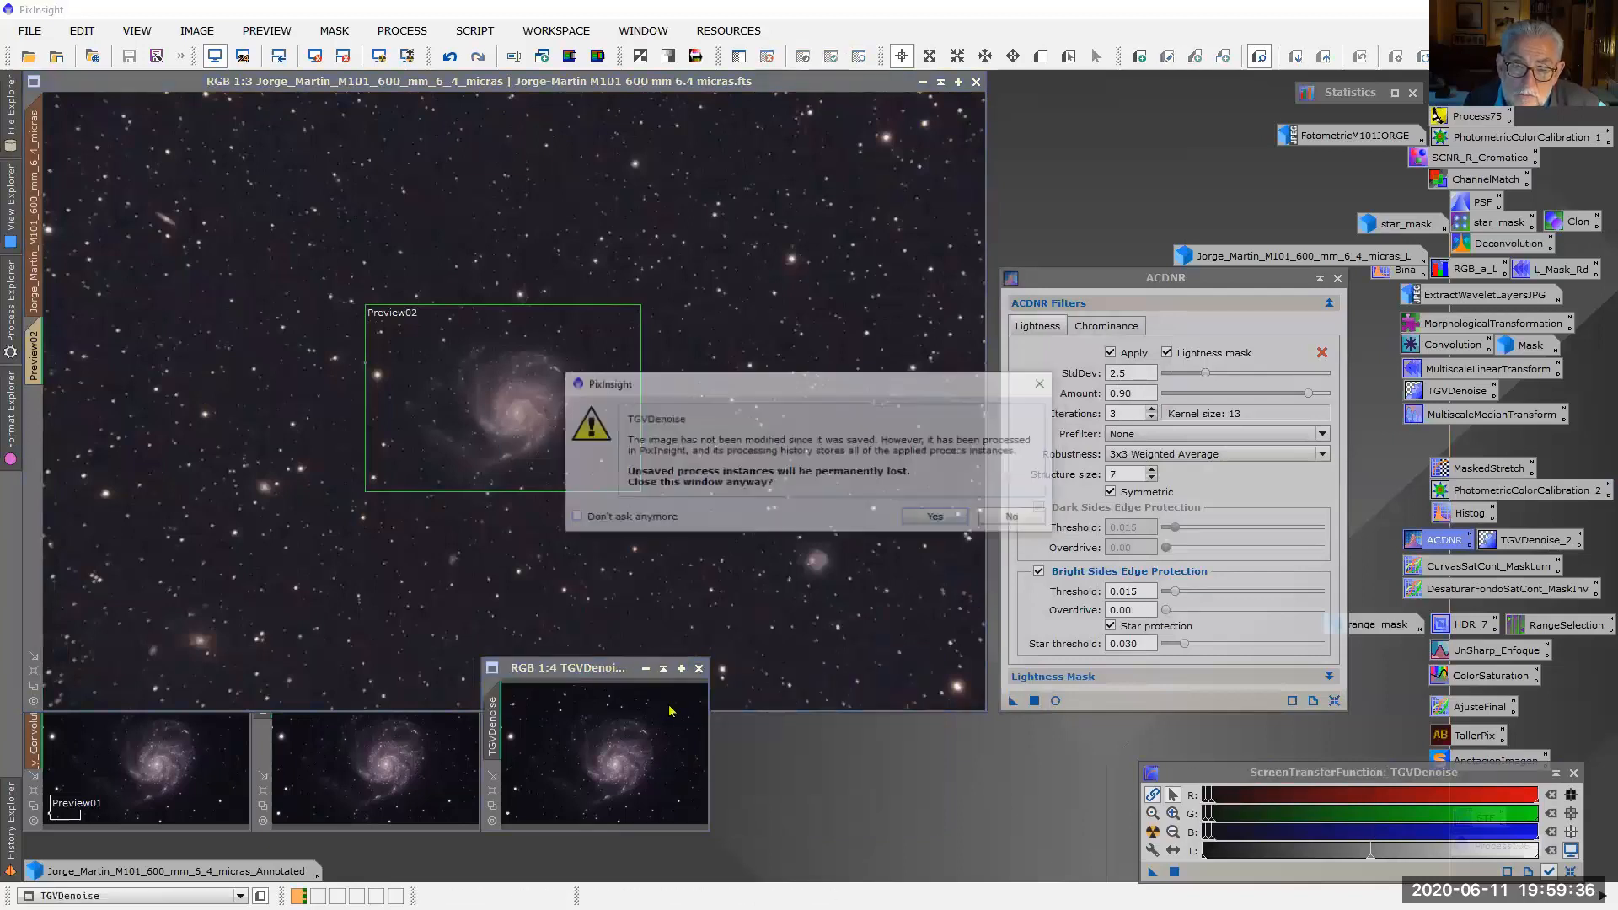
pyautogui.click(935, 516)
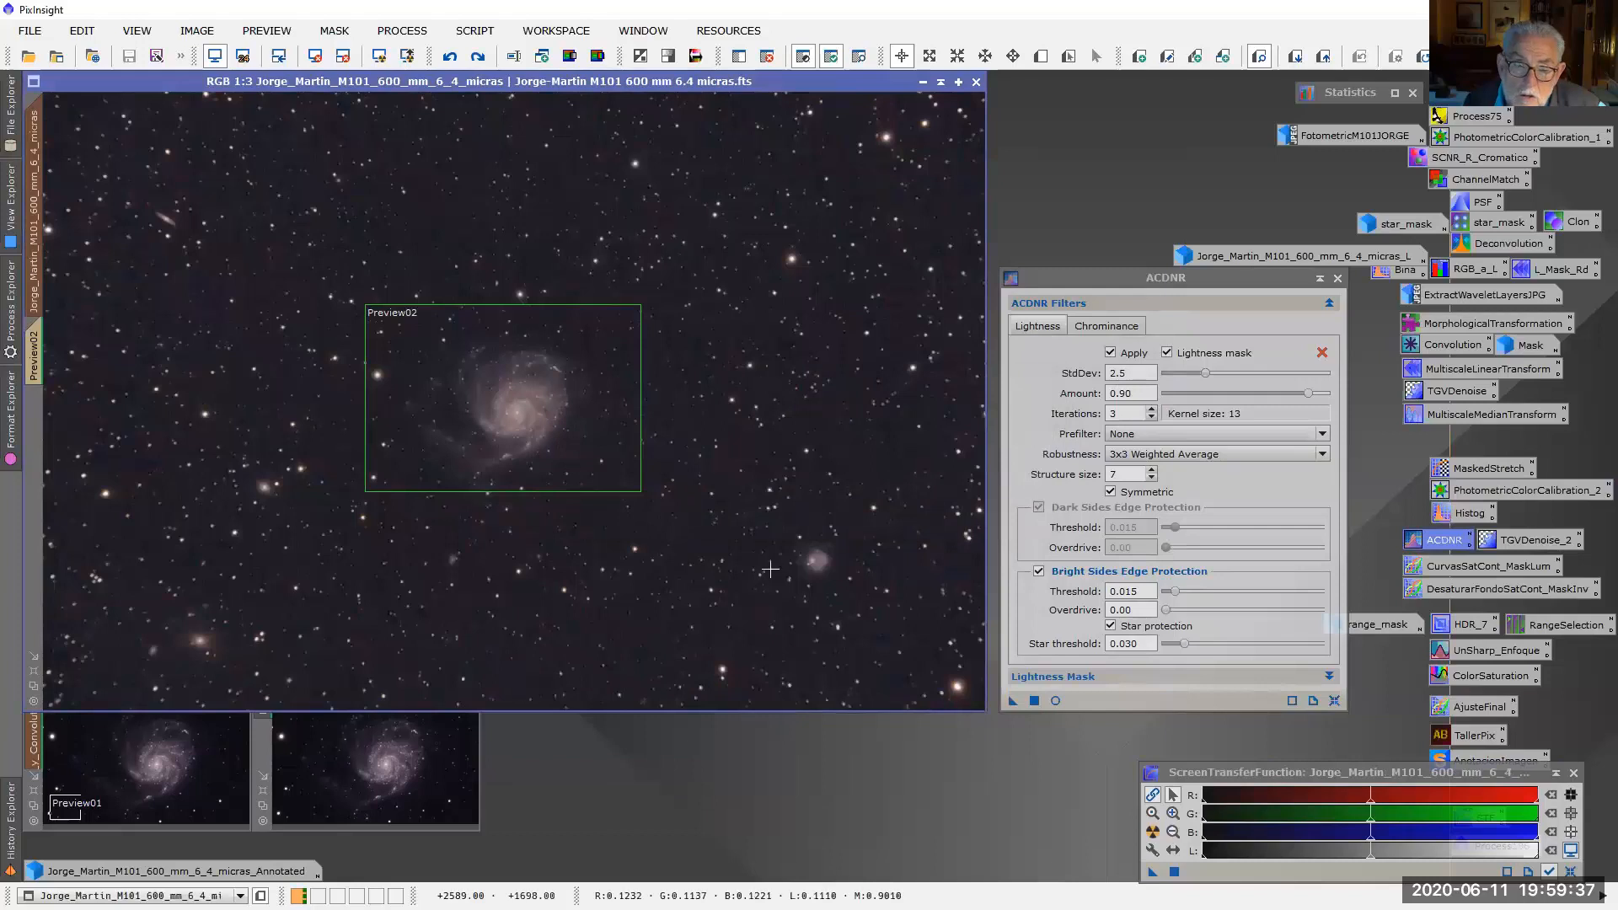
pyautogui.click(364, 814)
pyautogui.click(469, 668)
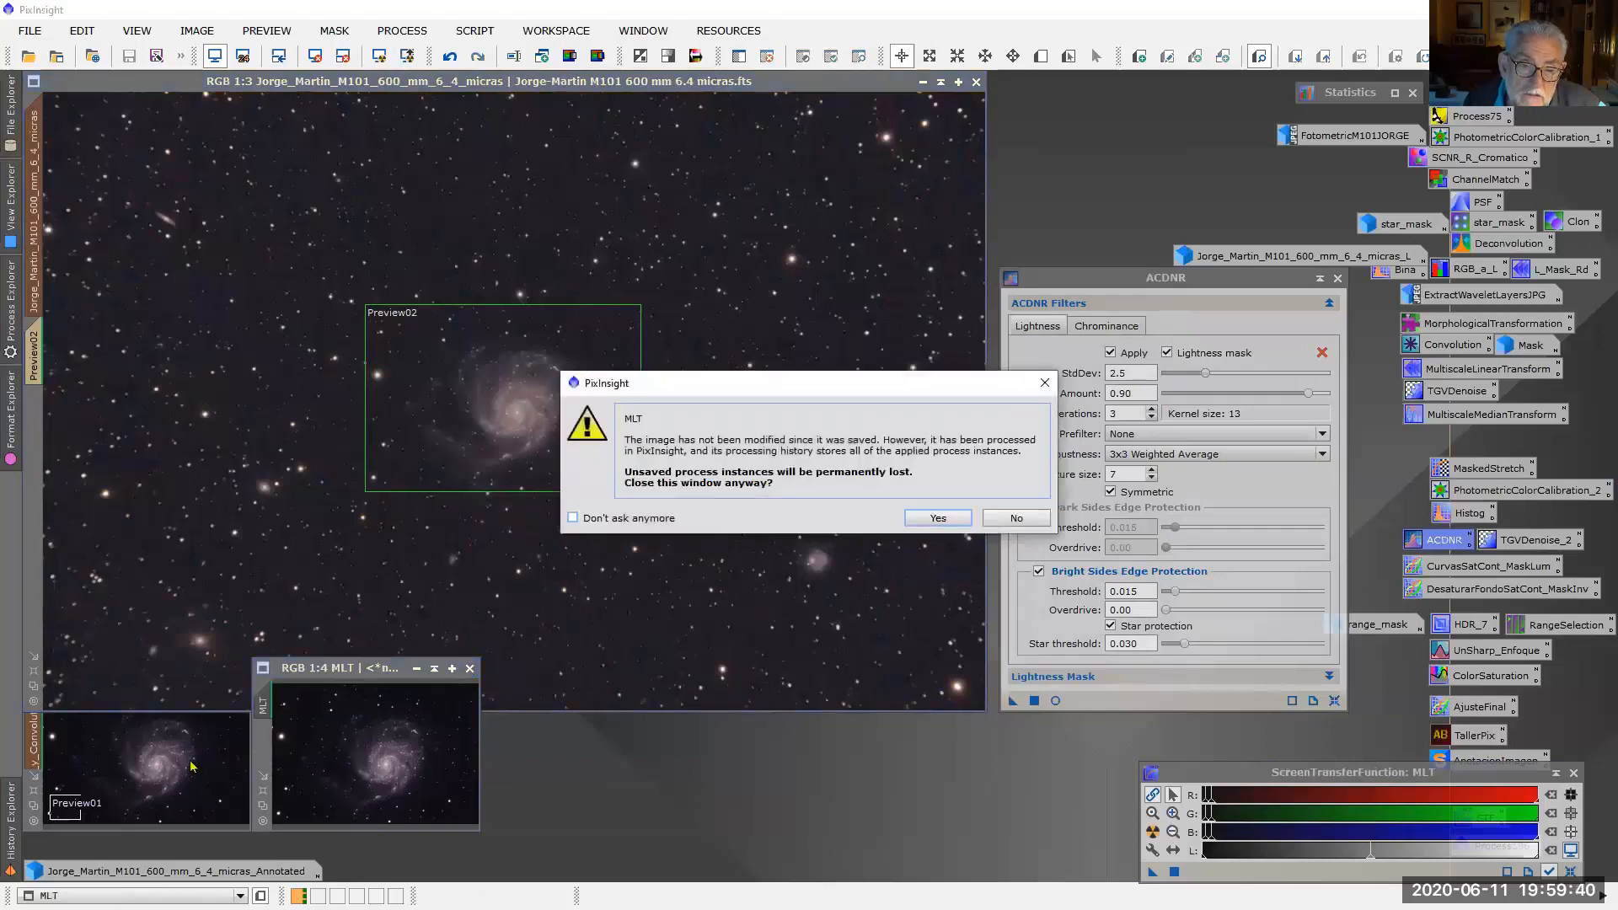
pyautogui.click(938, 519)
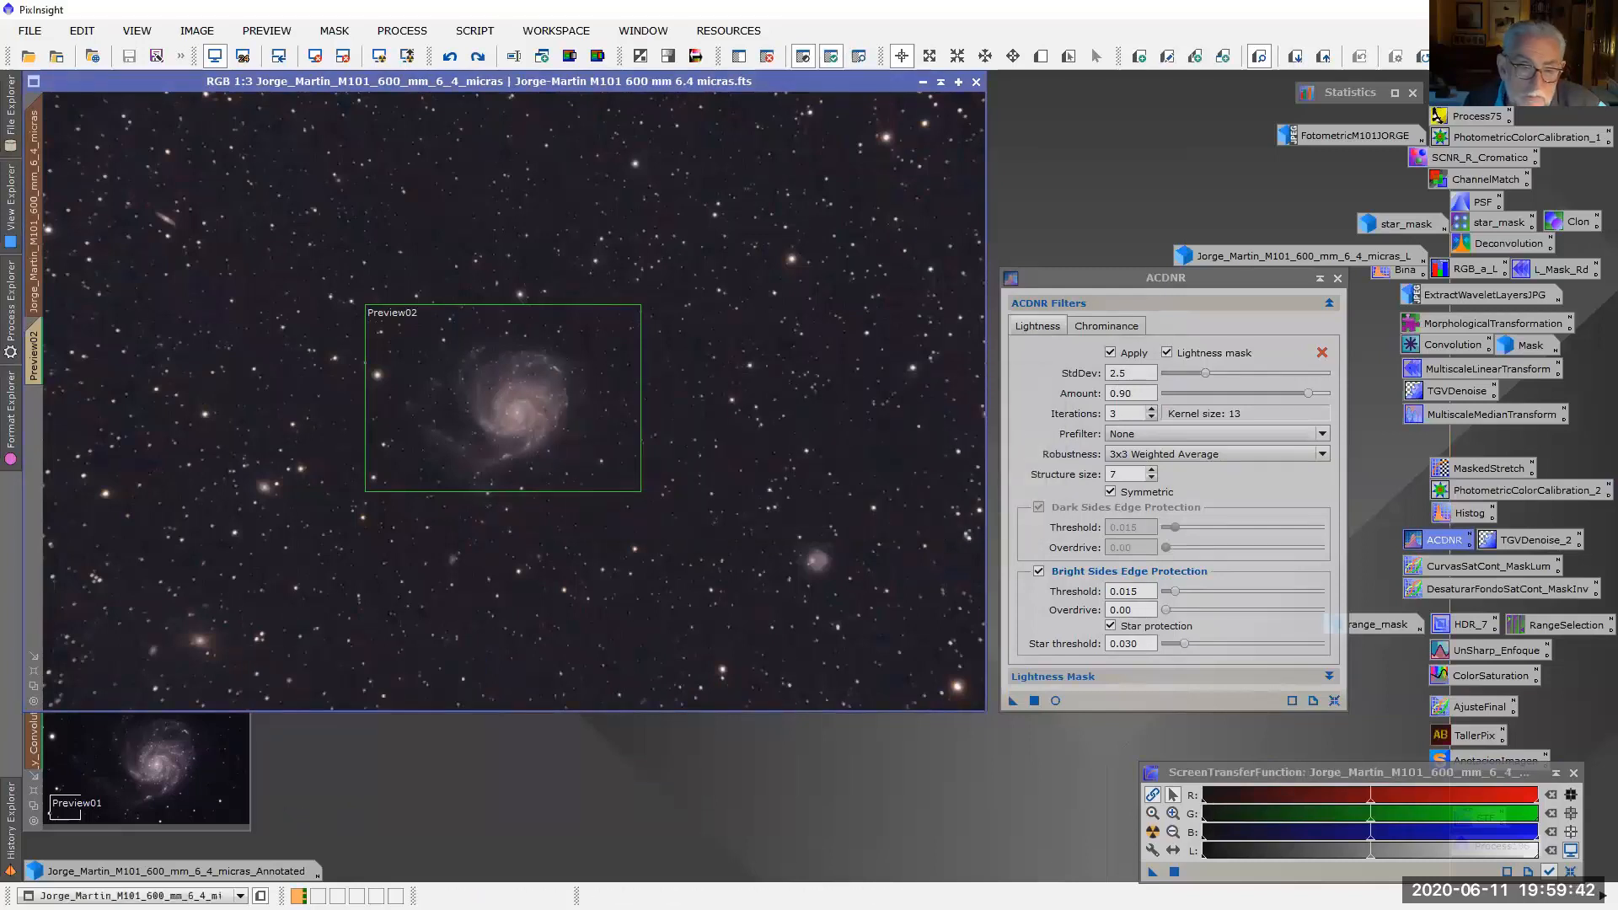
pyautogui.click(208, 786)
pyautogui.click(240, 668)
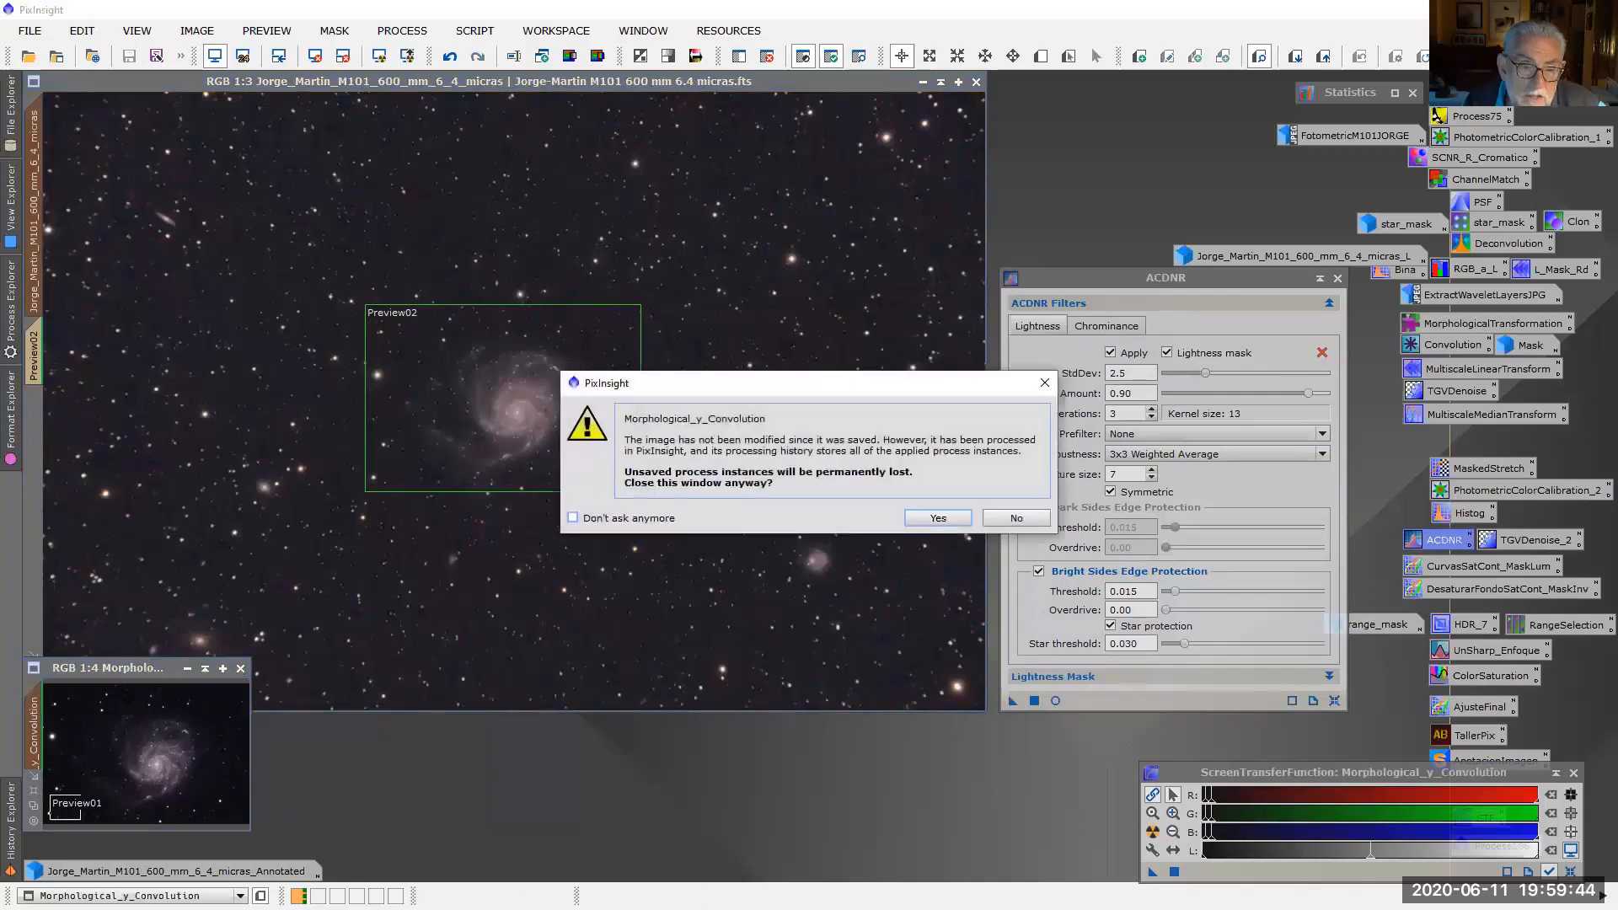
pyautogui.click(938, 518)
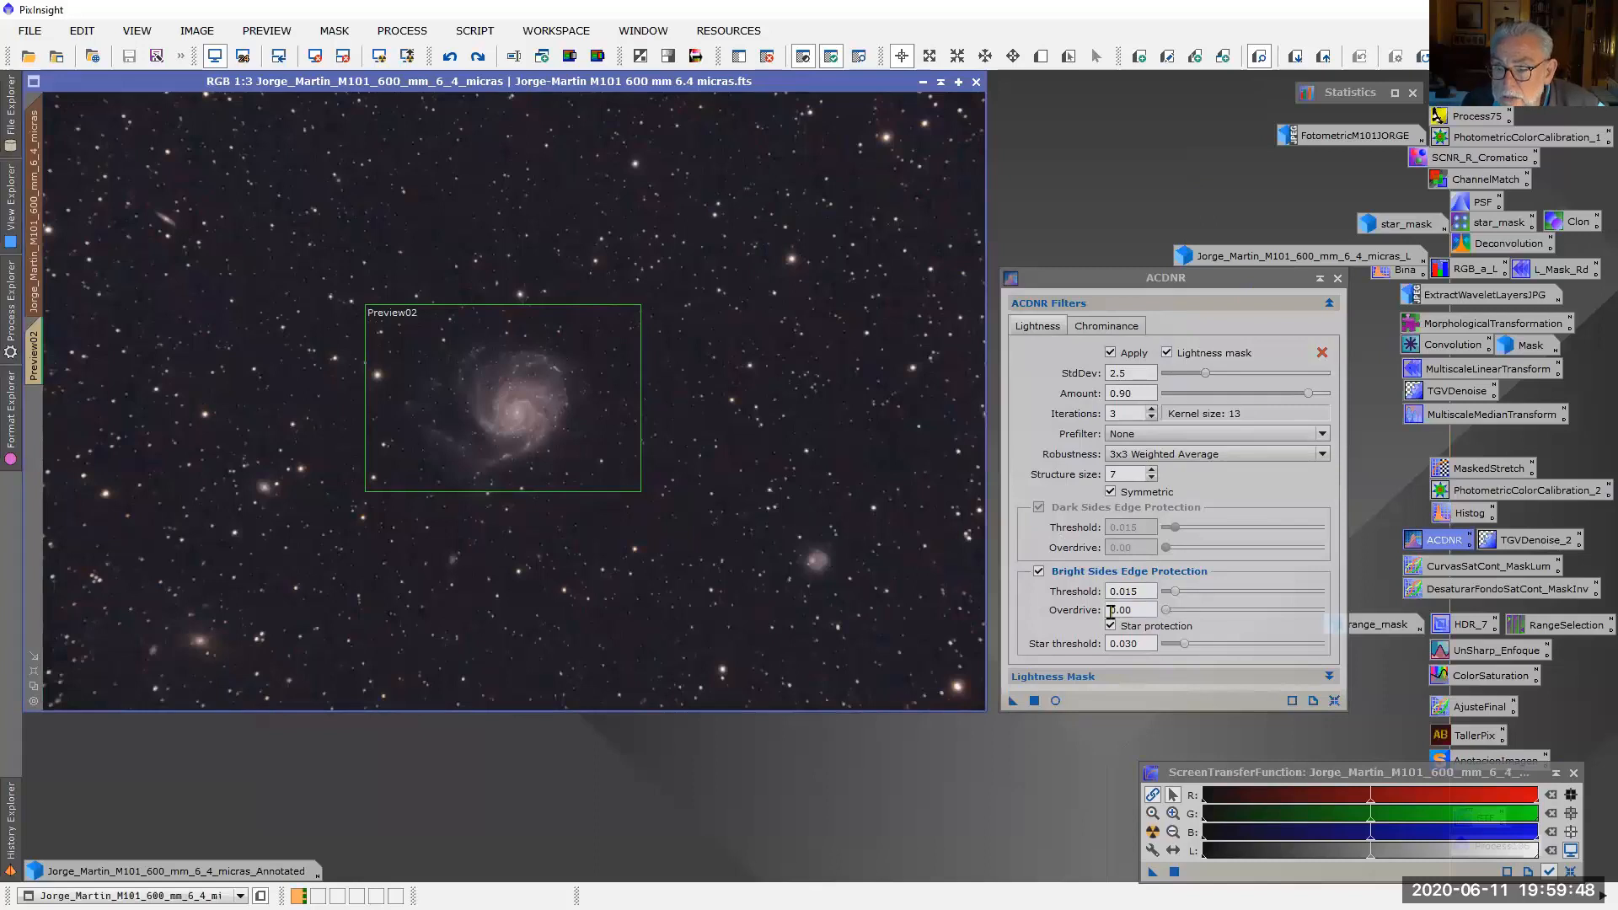
# Step: Live-preview the ACDNR lightness mask at shadows 0.13, midtones 0.35, highlights 0.43, then close ACDNR
pyautogui.click(1329, 676)
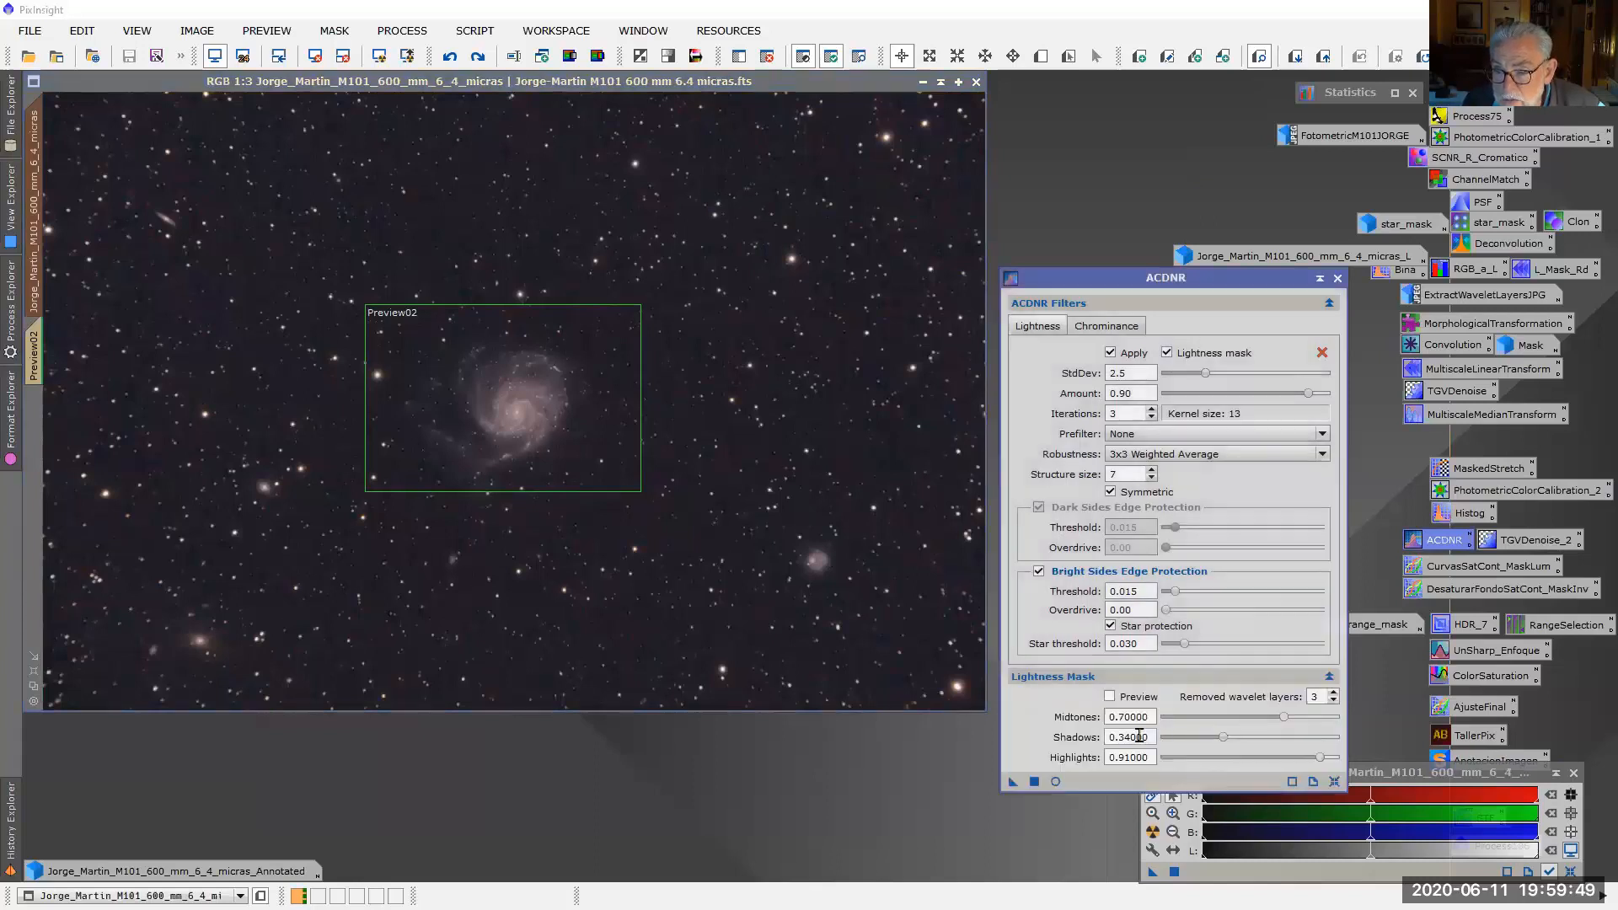
pyautogui.click(1110, 696)
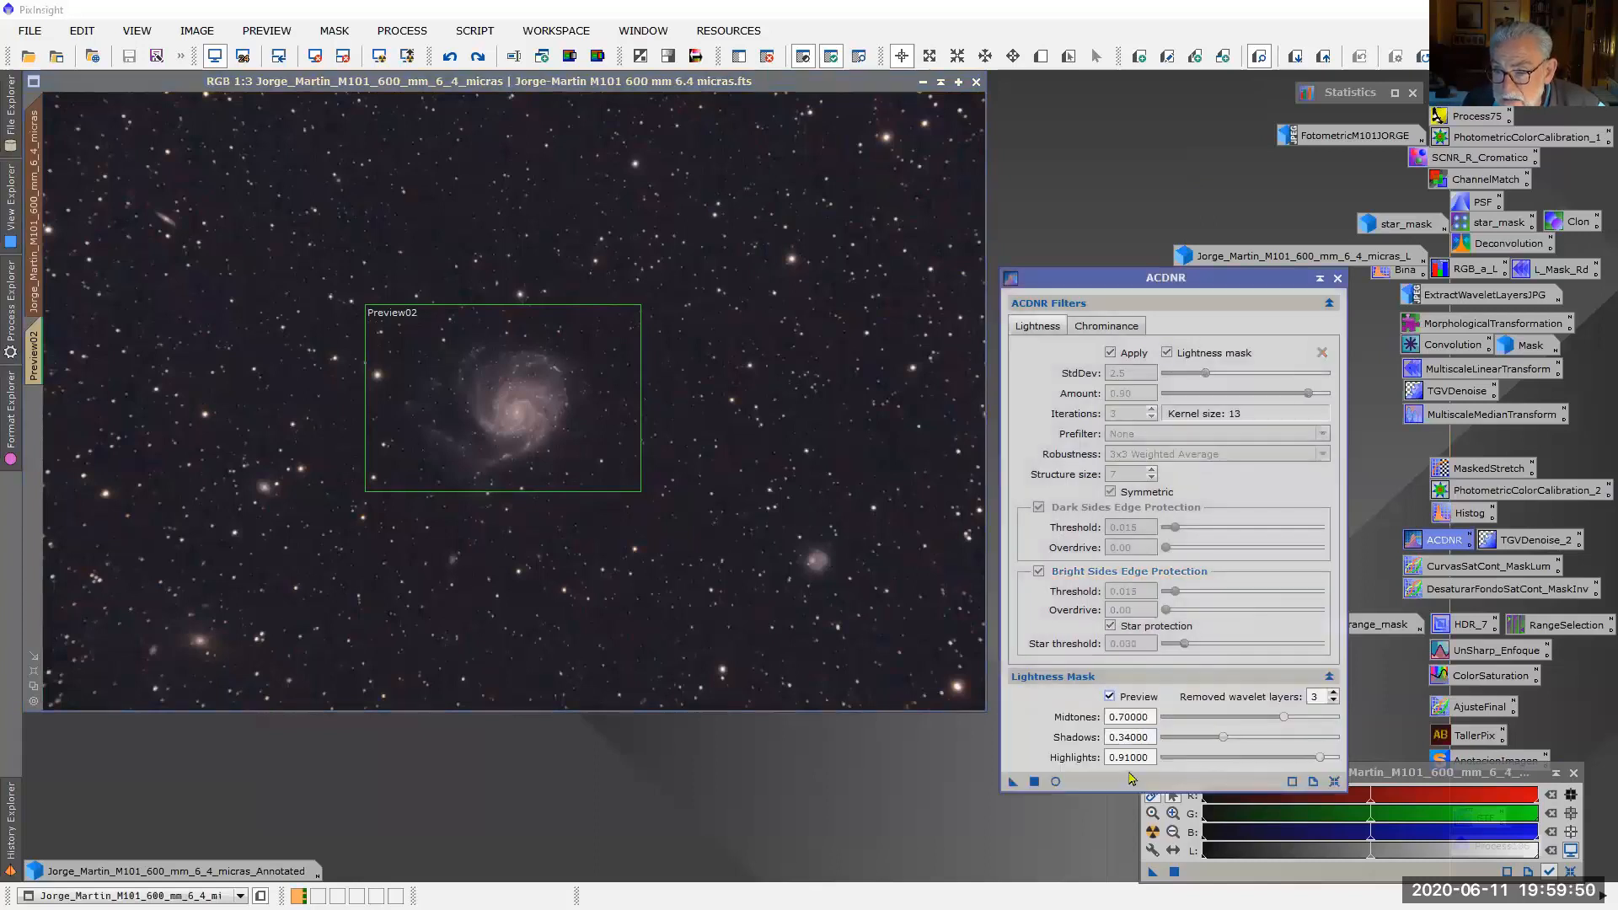
pyautogui.click(1055, 781)
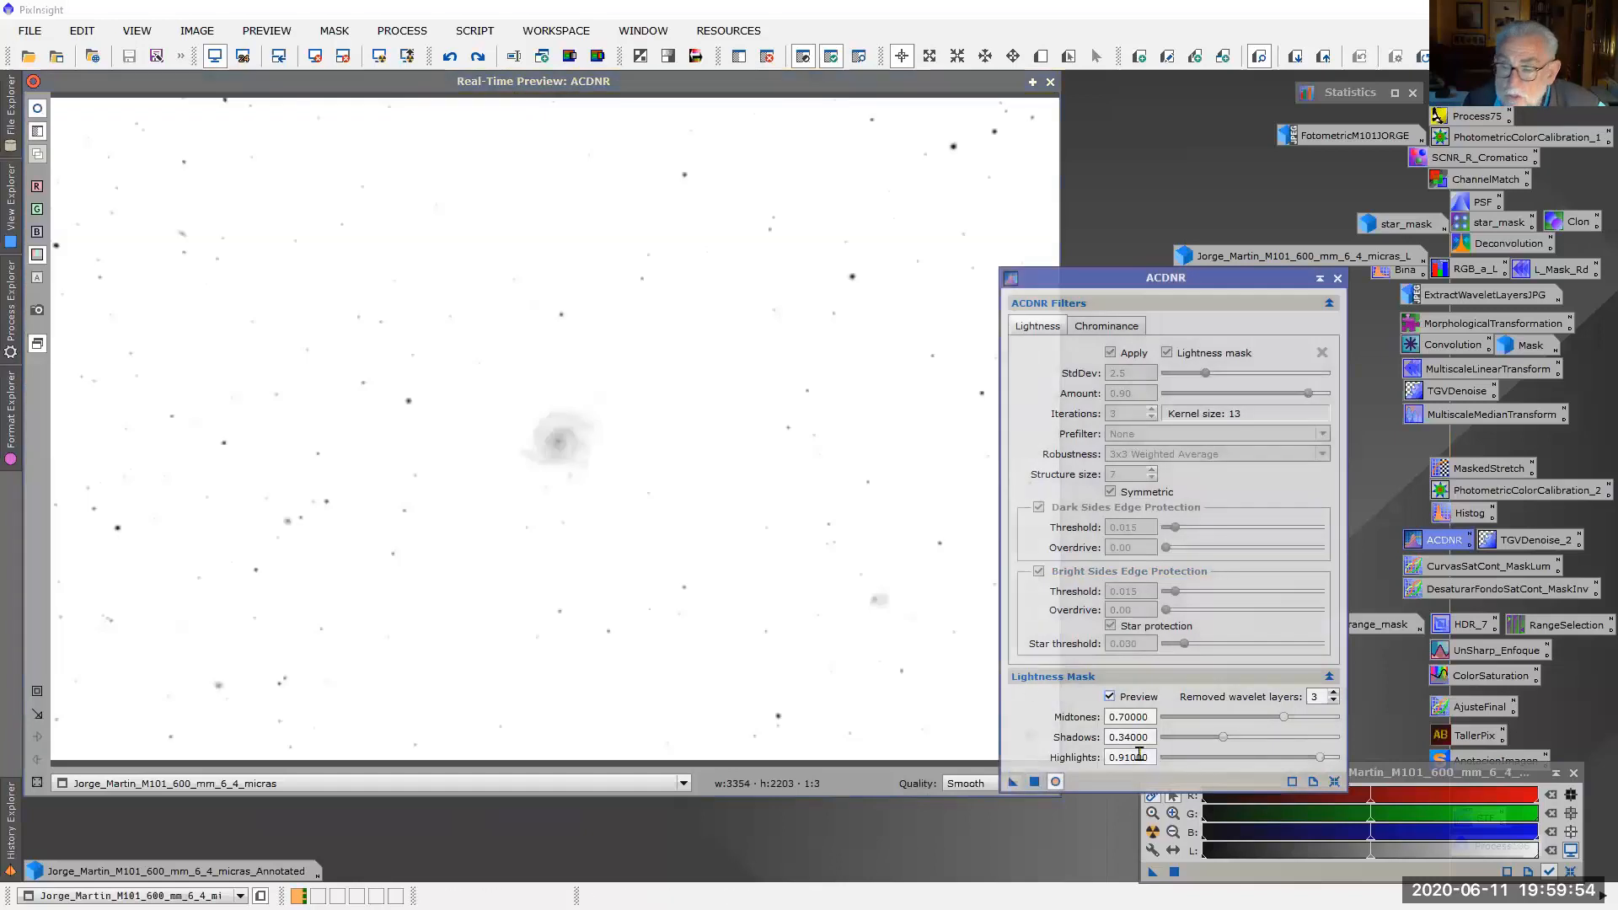
pyautogui.moveTo(1222, 737); pyautogui.dragTo(1176, 739)
pyautogui.moveTo(1285, 718); pyautogui.dragTo(1228, 722)
pyautogui.moveTo(1319, 757); pyautogui.dragTo(1221, 763)
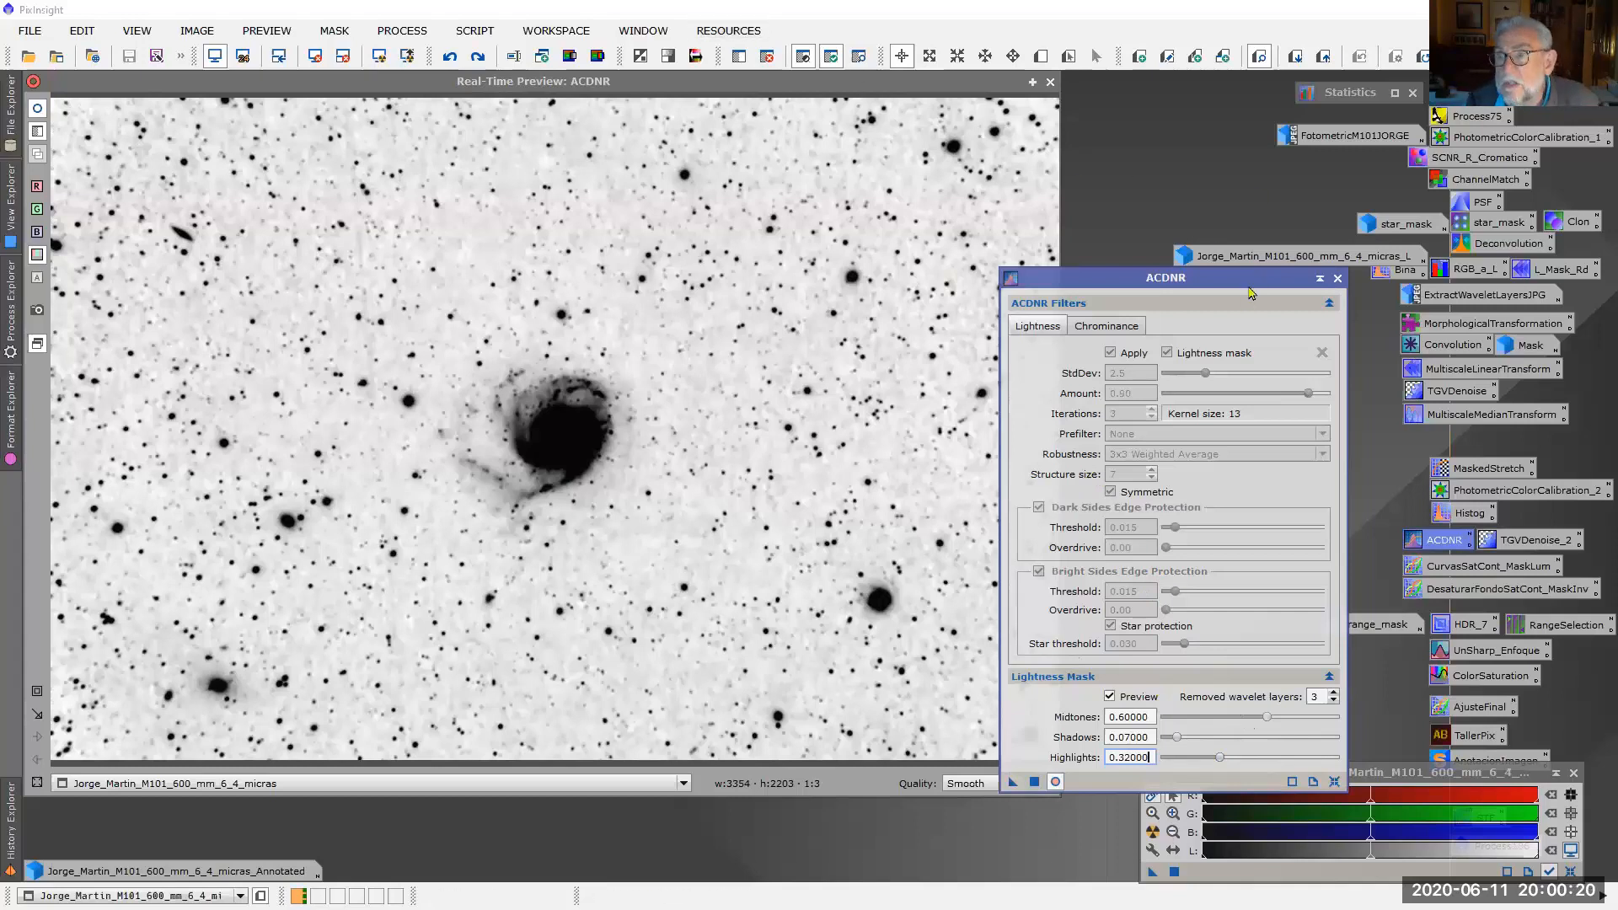
pyautogui.click(1337, 278)
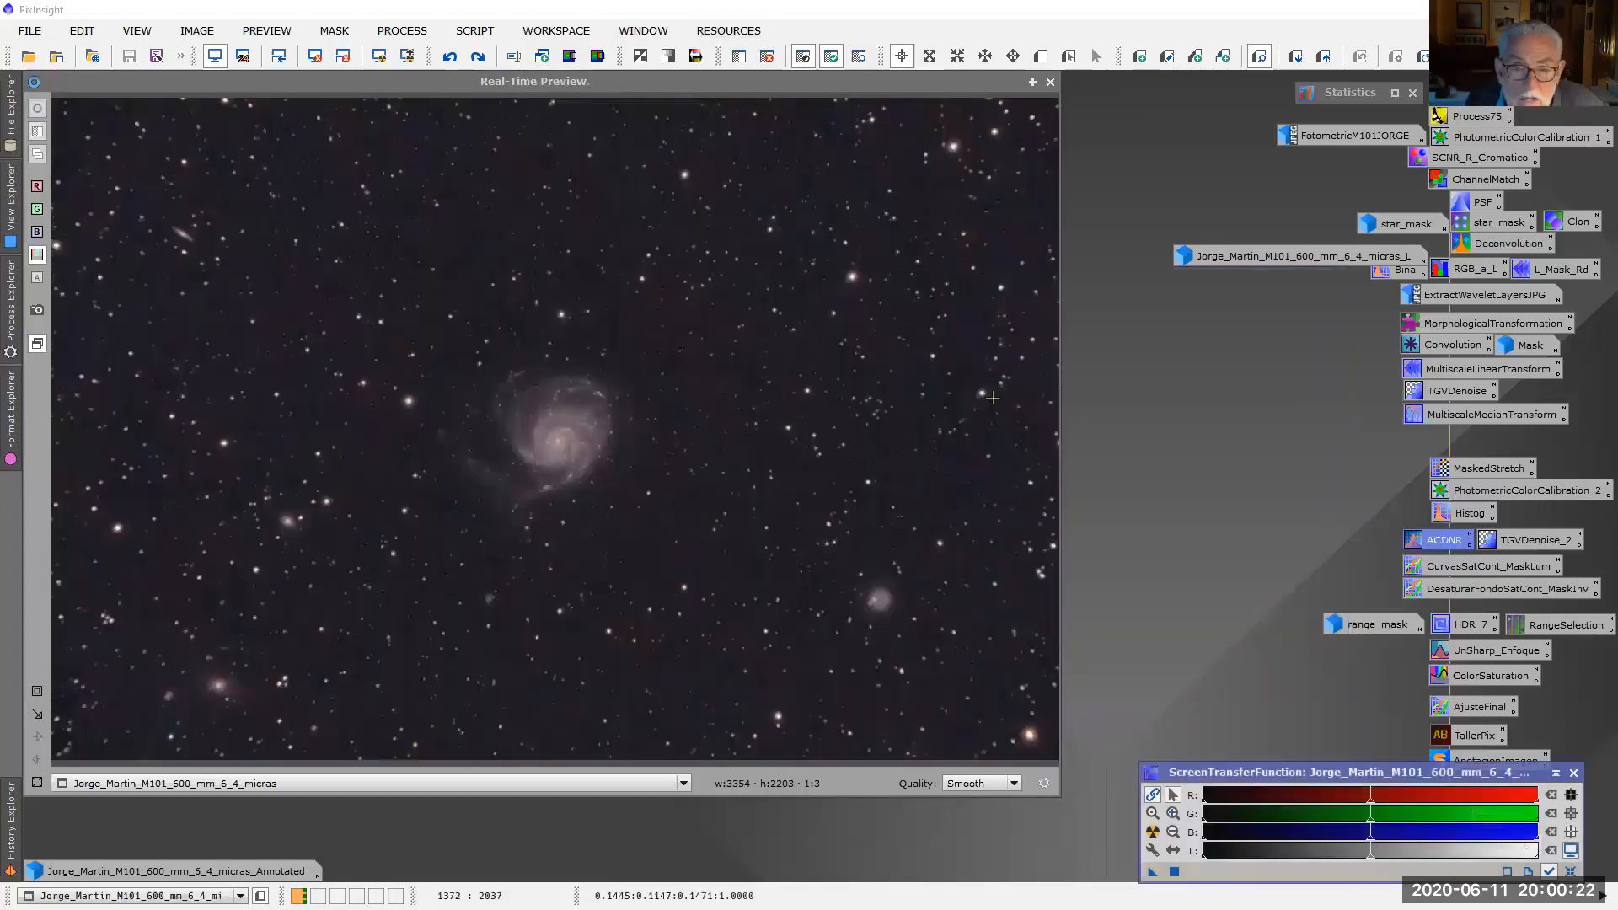
# Step: Close the real-time preview, recall the ACDNR step's settings and revert the image to that history state
pyautogui.click(1050, 83)
pyautogui.click(15, 839)
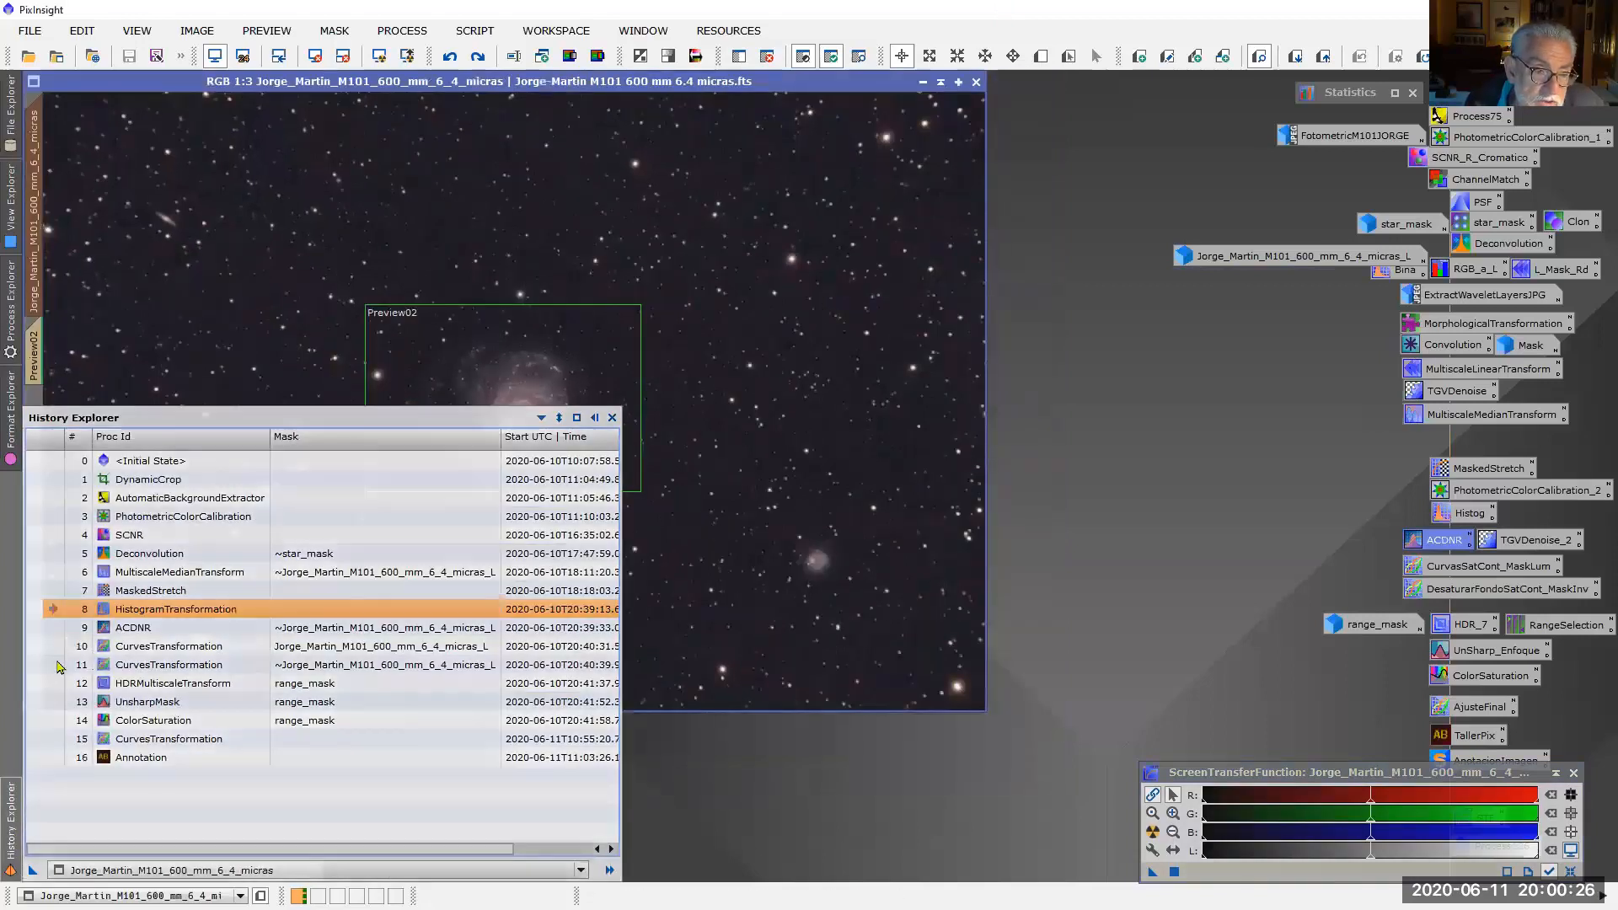
pyautogui.doubleClick(118, 630)
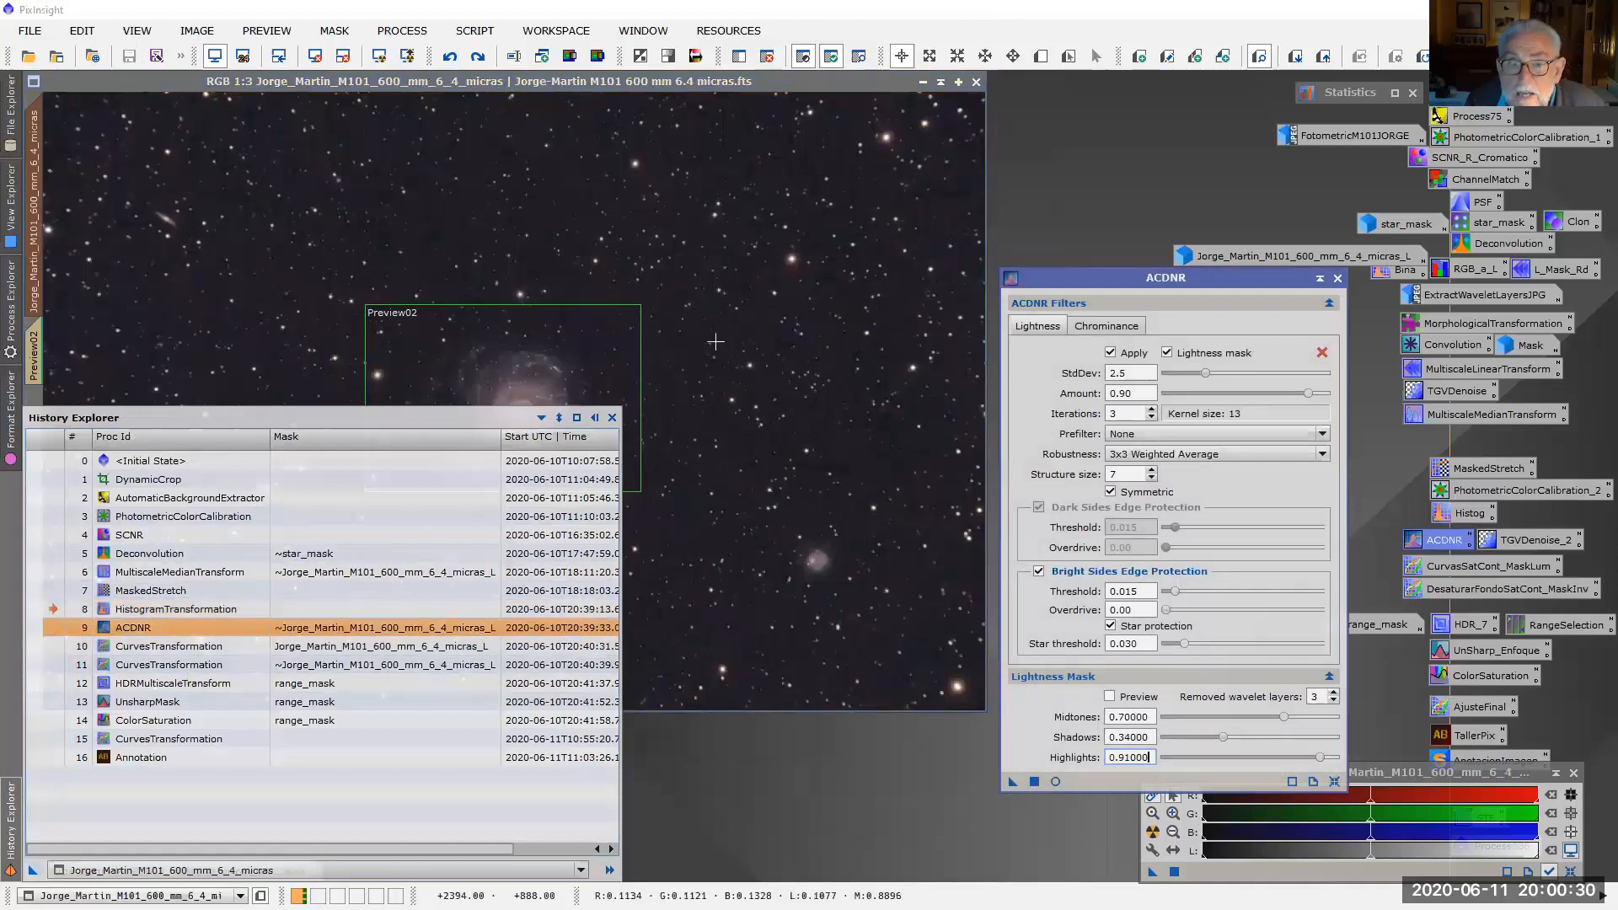
pyautogui.click(18, 861)
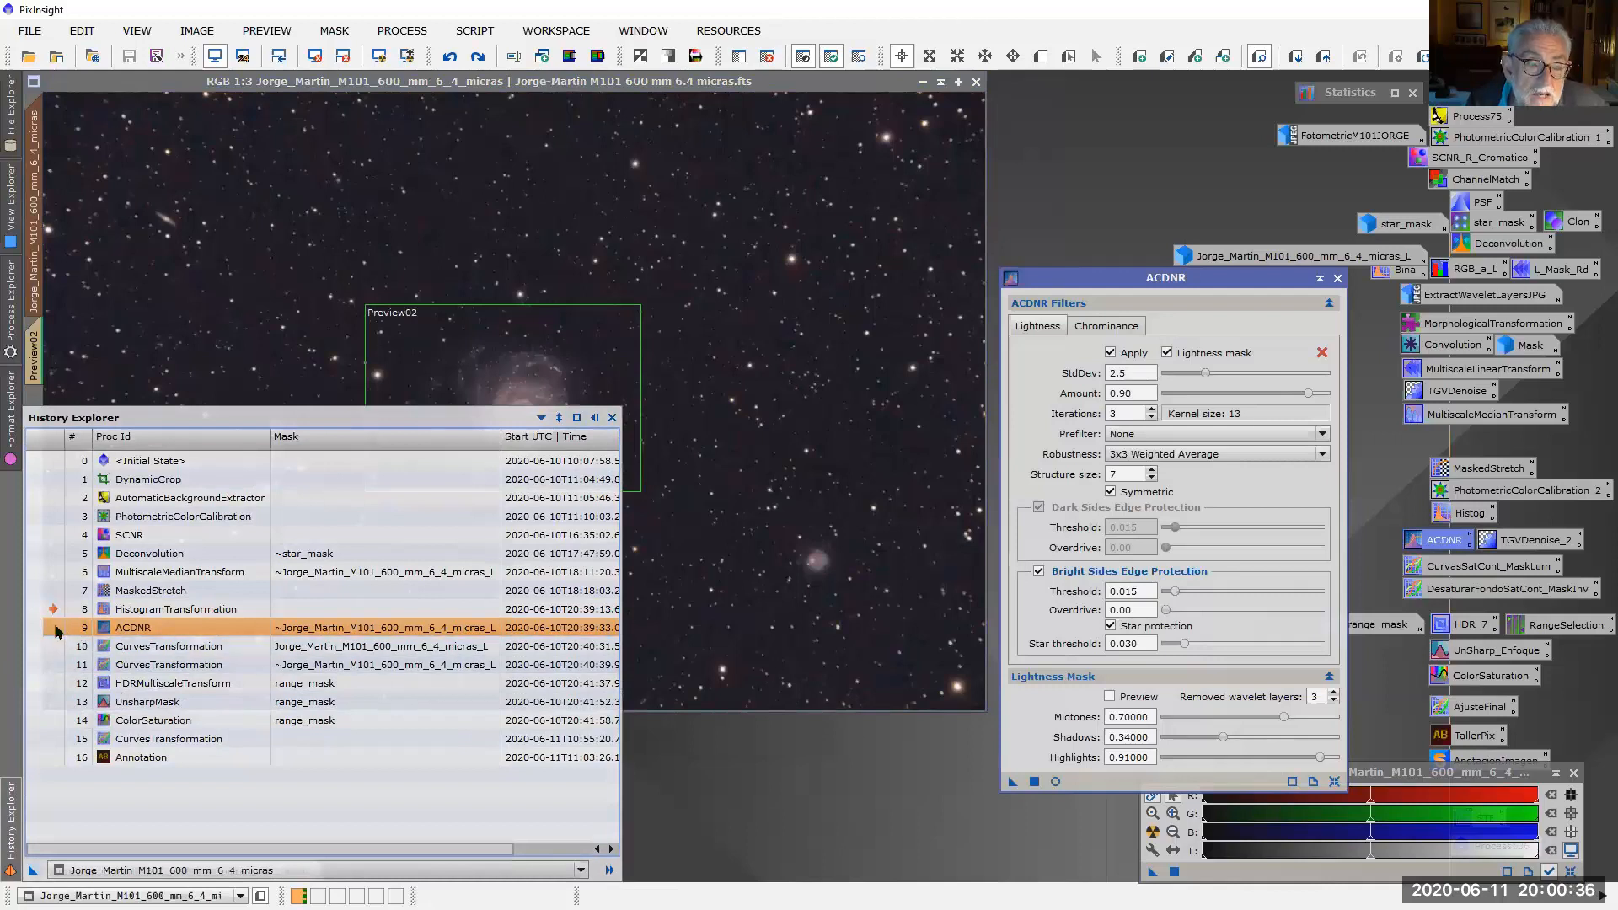
pyautogui.doubleClick(57, 631)
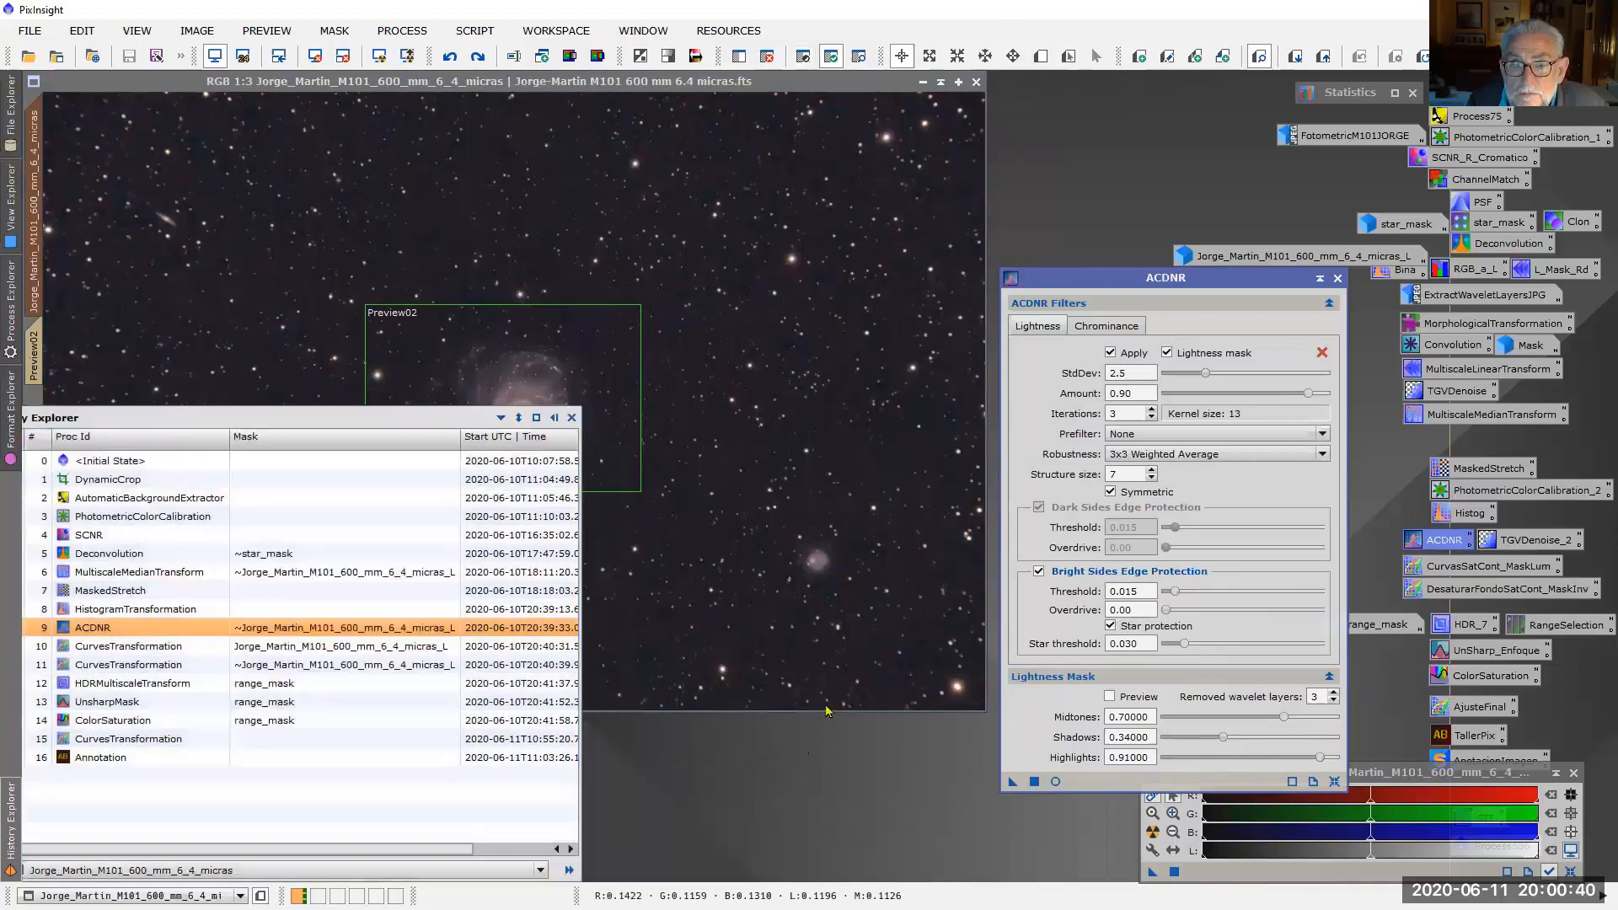
# Step: Zoom in and toggle ACDNR off and on while reviewing its chrominance settings (StdDev 5.0, 3 iterations)
pyautogui.scroll(2, 863, 439)
pyautogui.scroll(2, 862, 439)
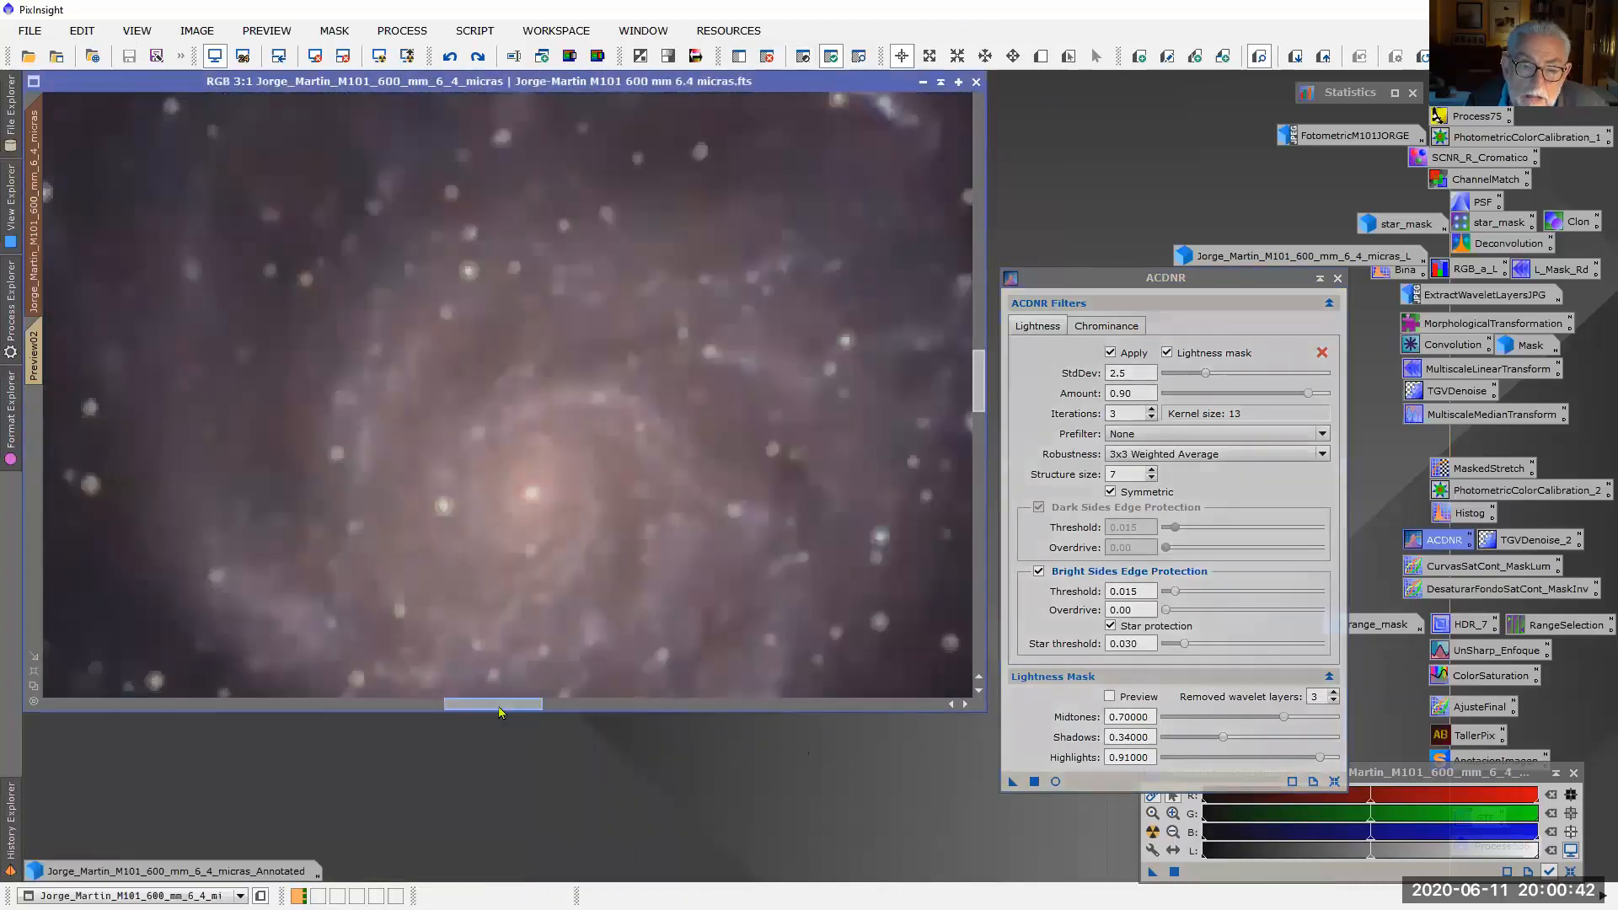
pyautogui.moveTo(505, 706); pyautogui.dragTo(869, 691)
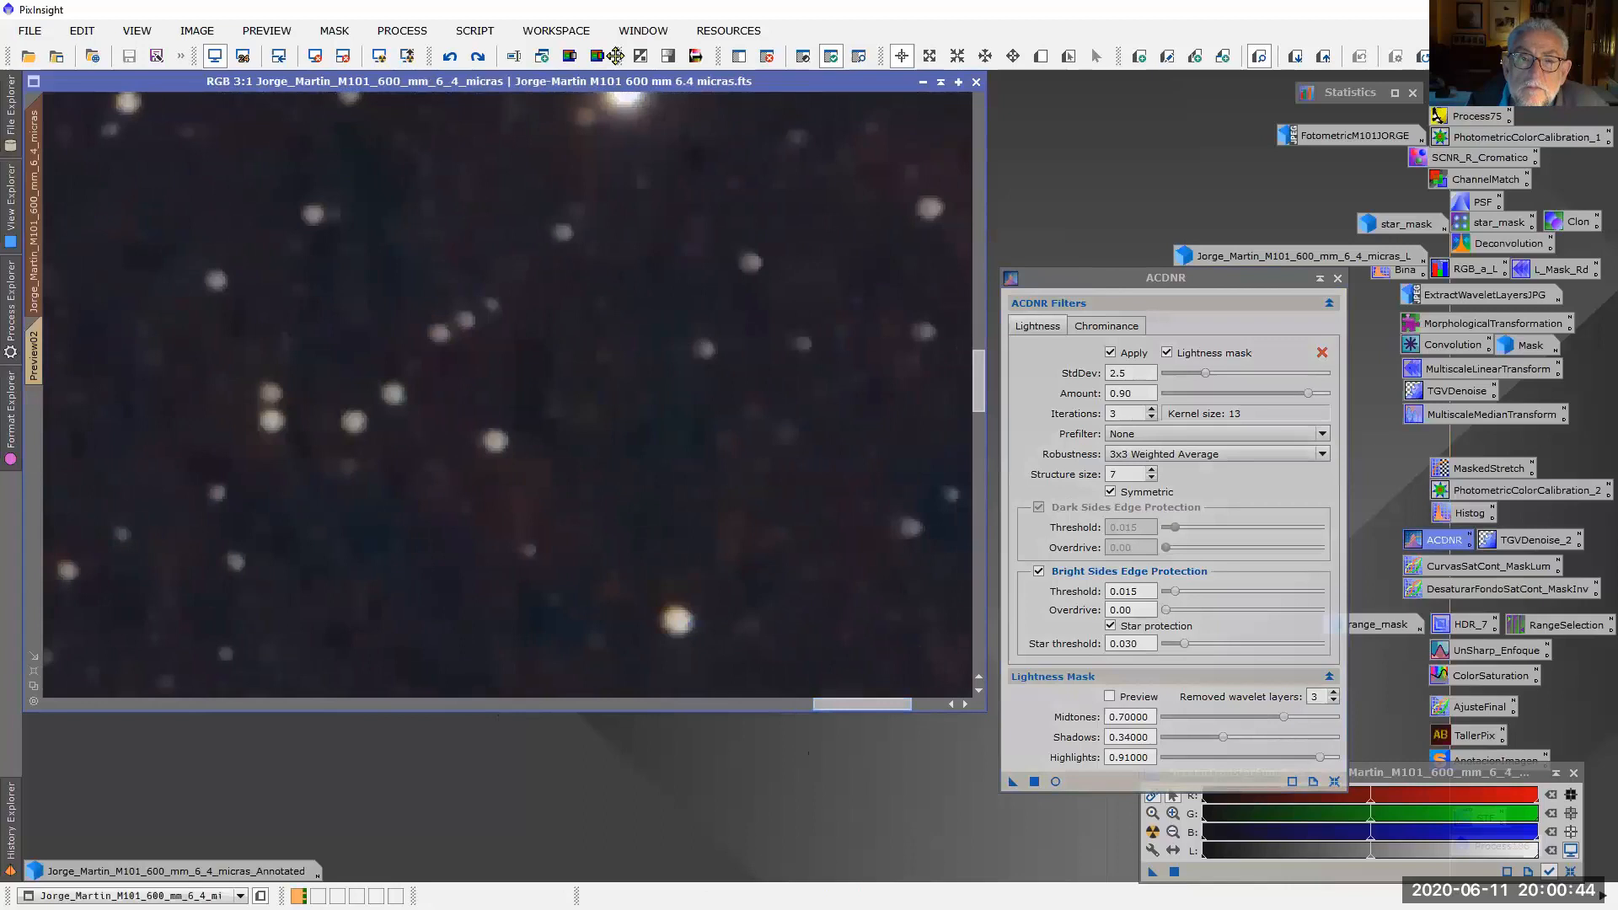
pyautogui.click(451, 57)
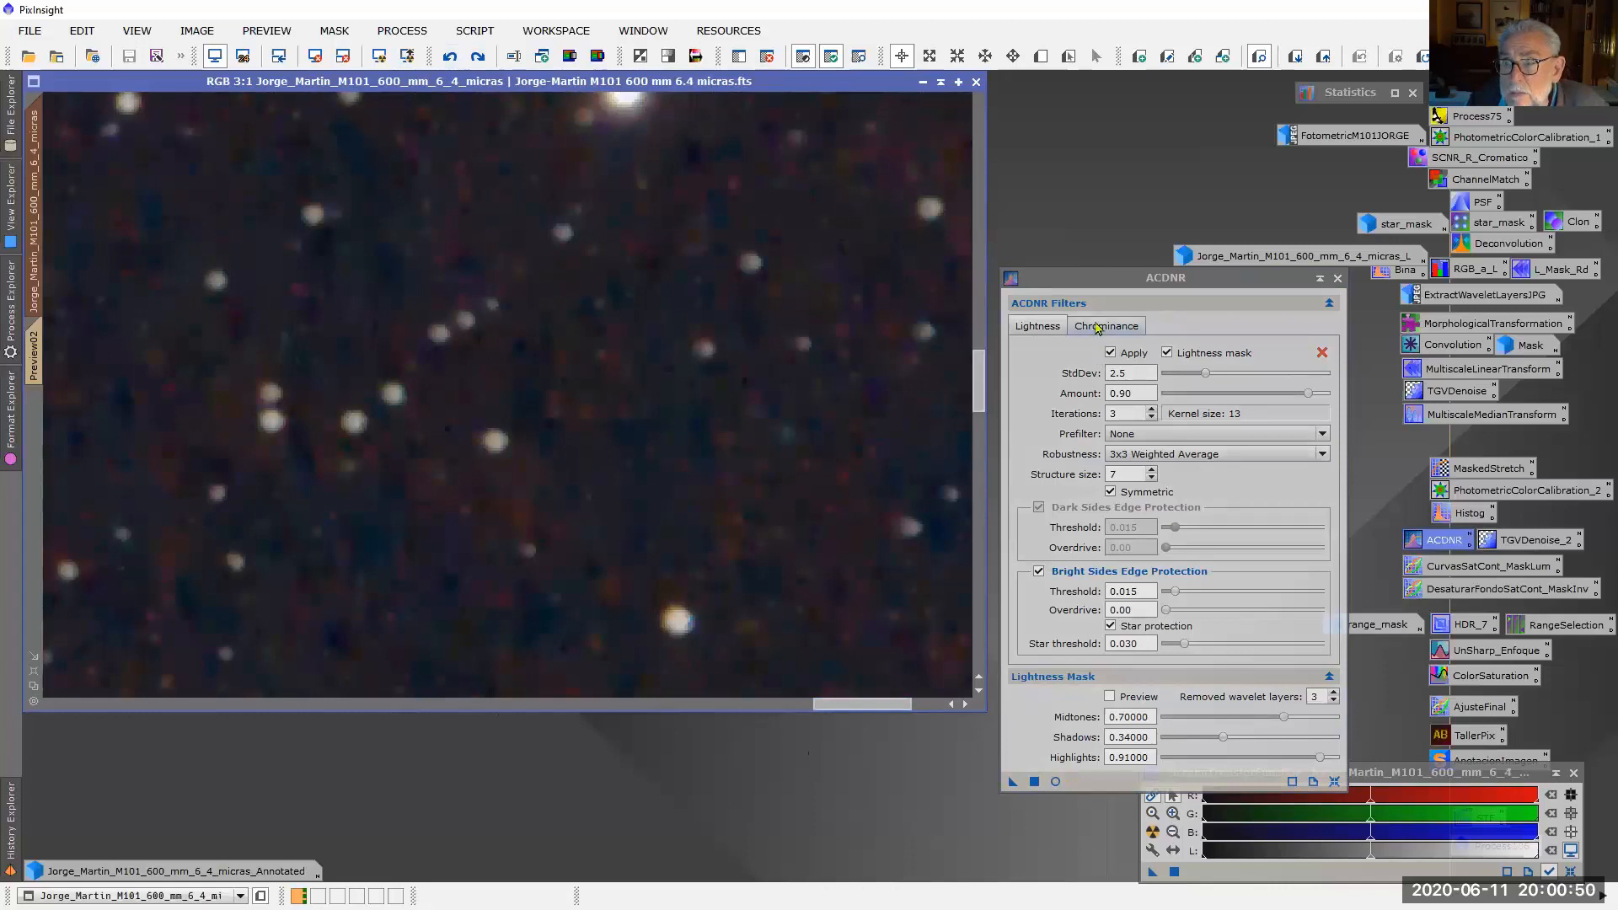
pyautogui.click(1058, 329)
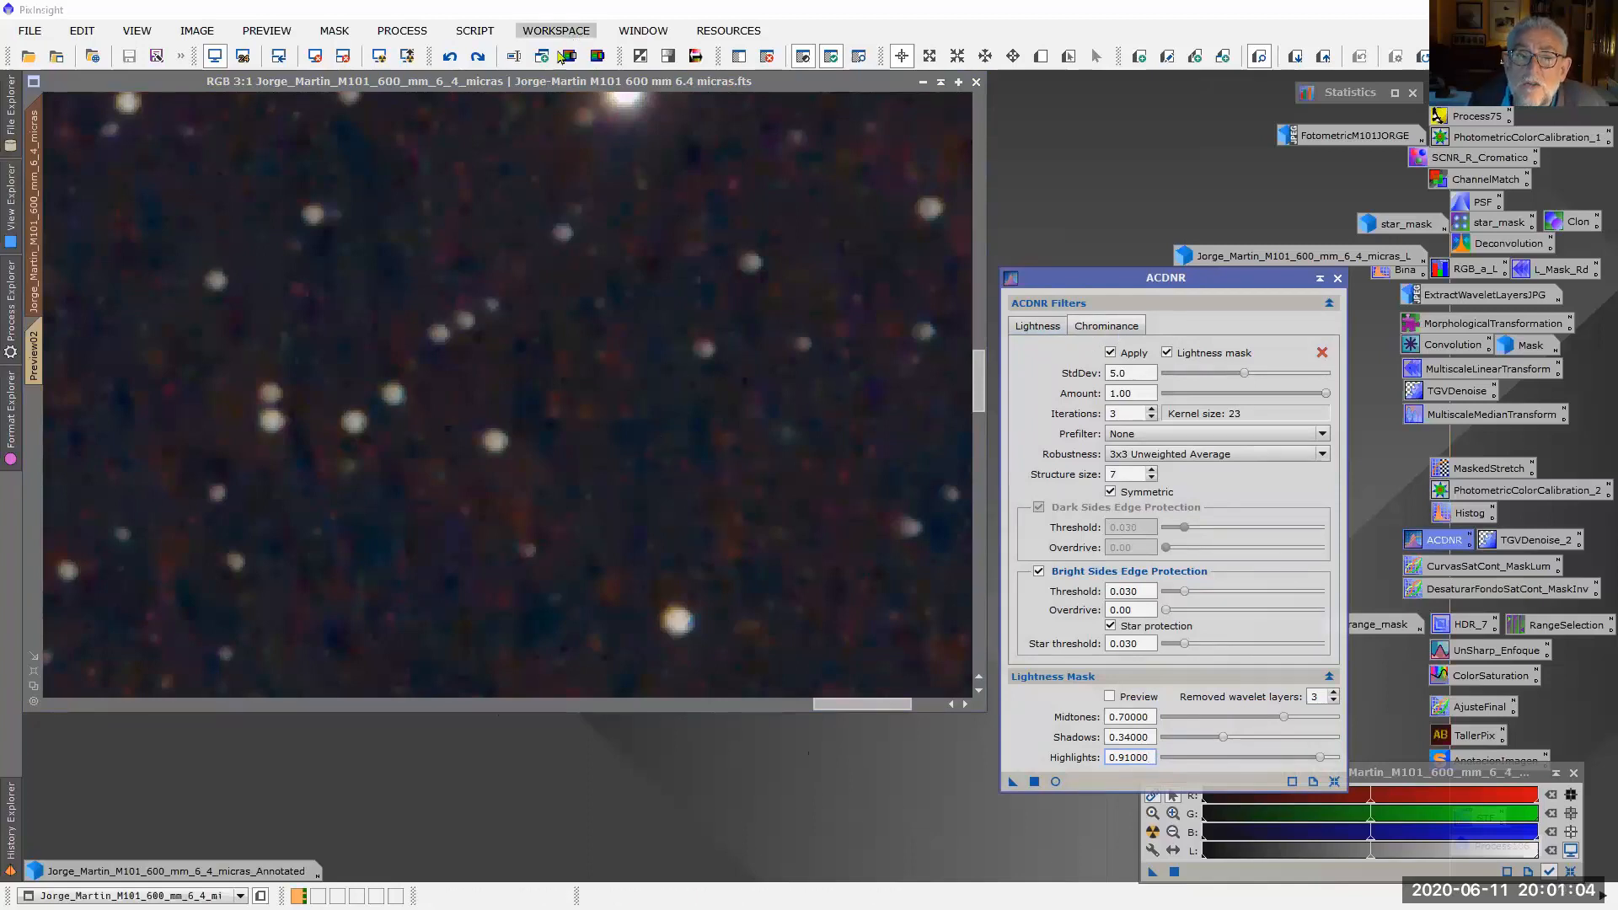
pyautogui.click(478, 58)
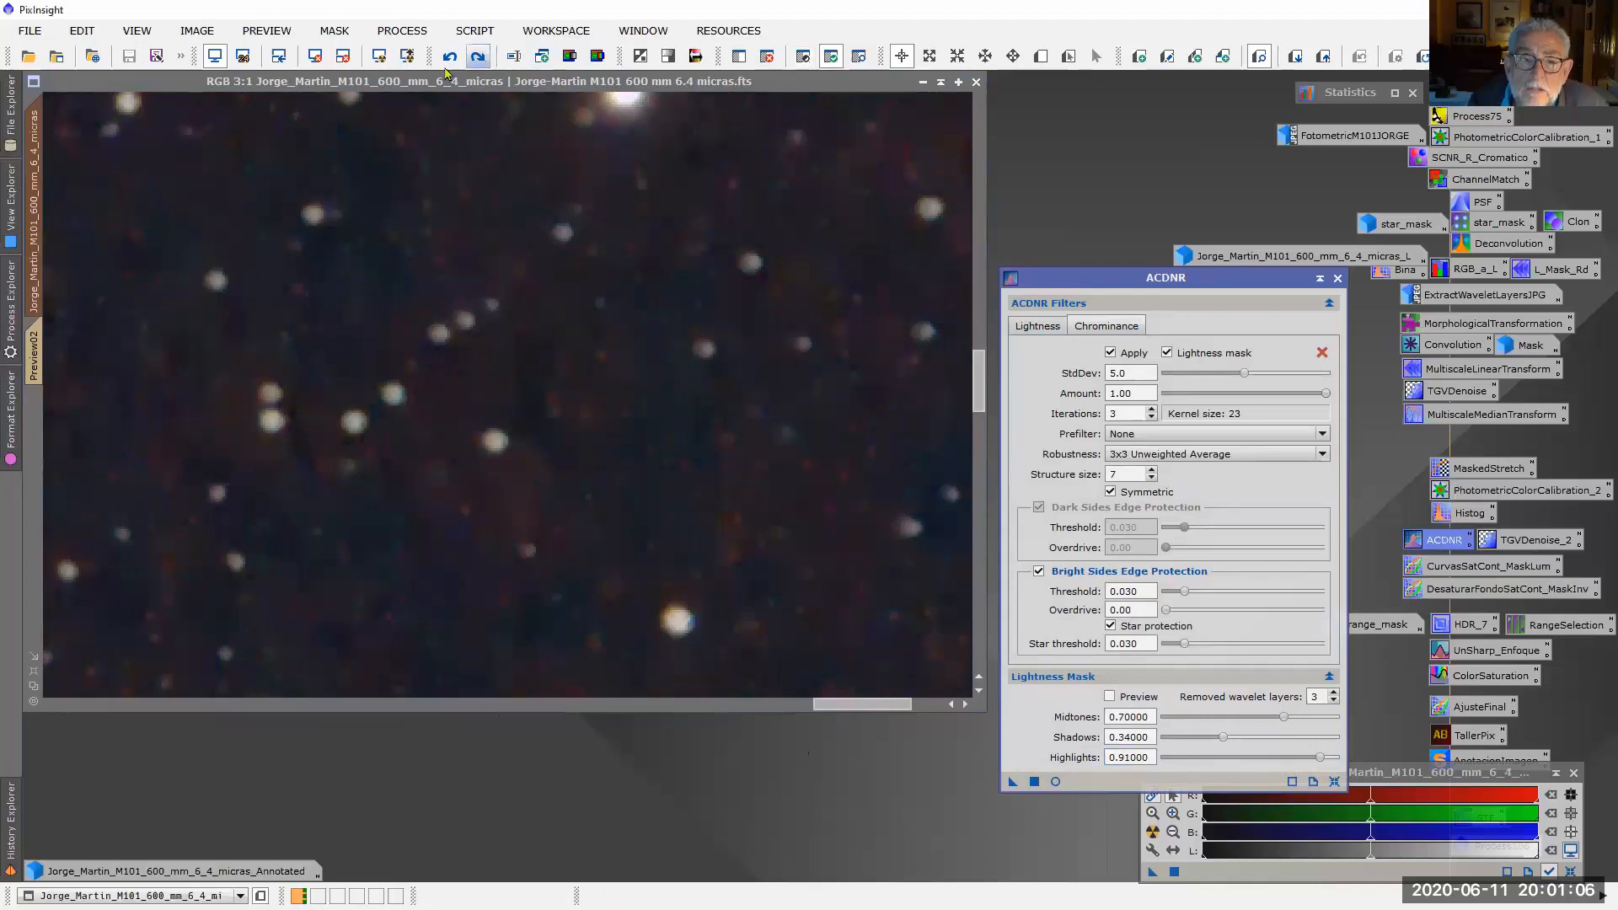
pyautogui.click(449, 58)
pyautogui.click(478, 59)
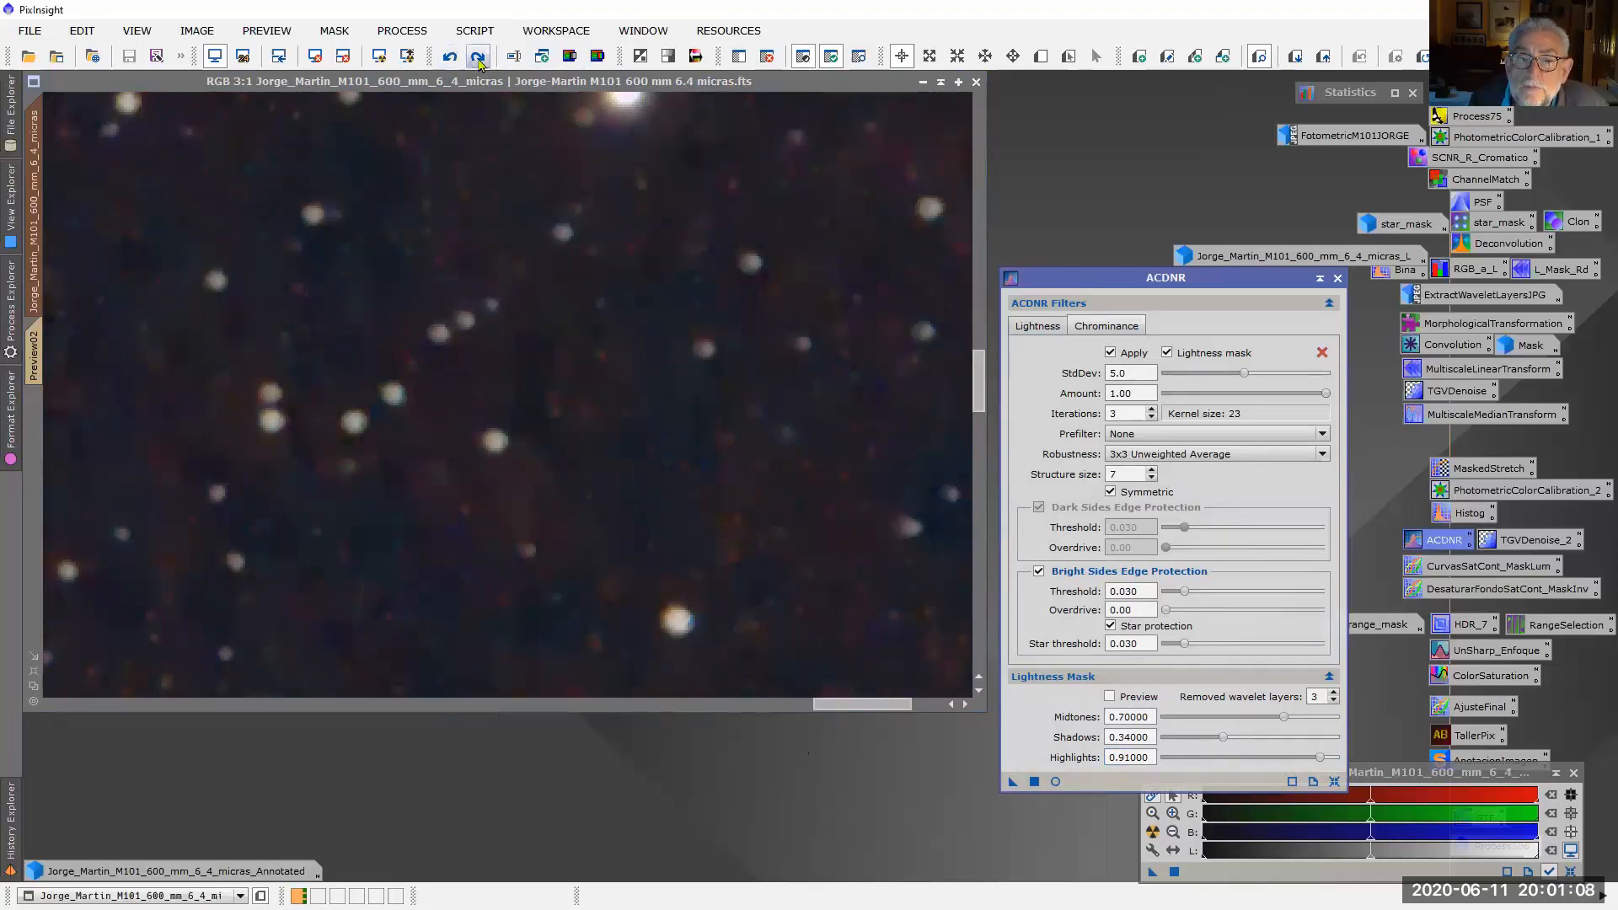
pyautogui.scroll(-4, 631, 487)
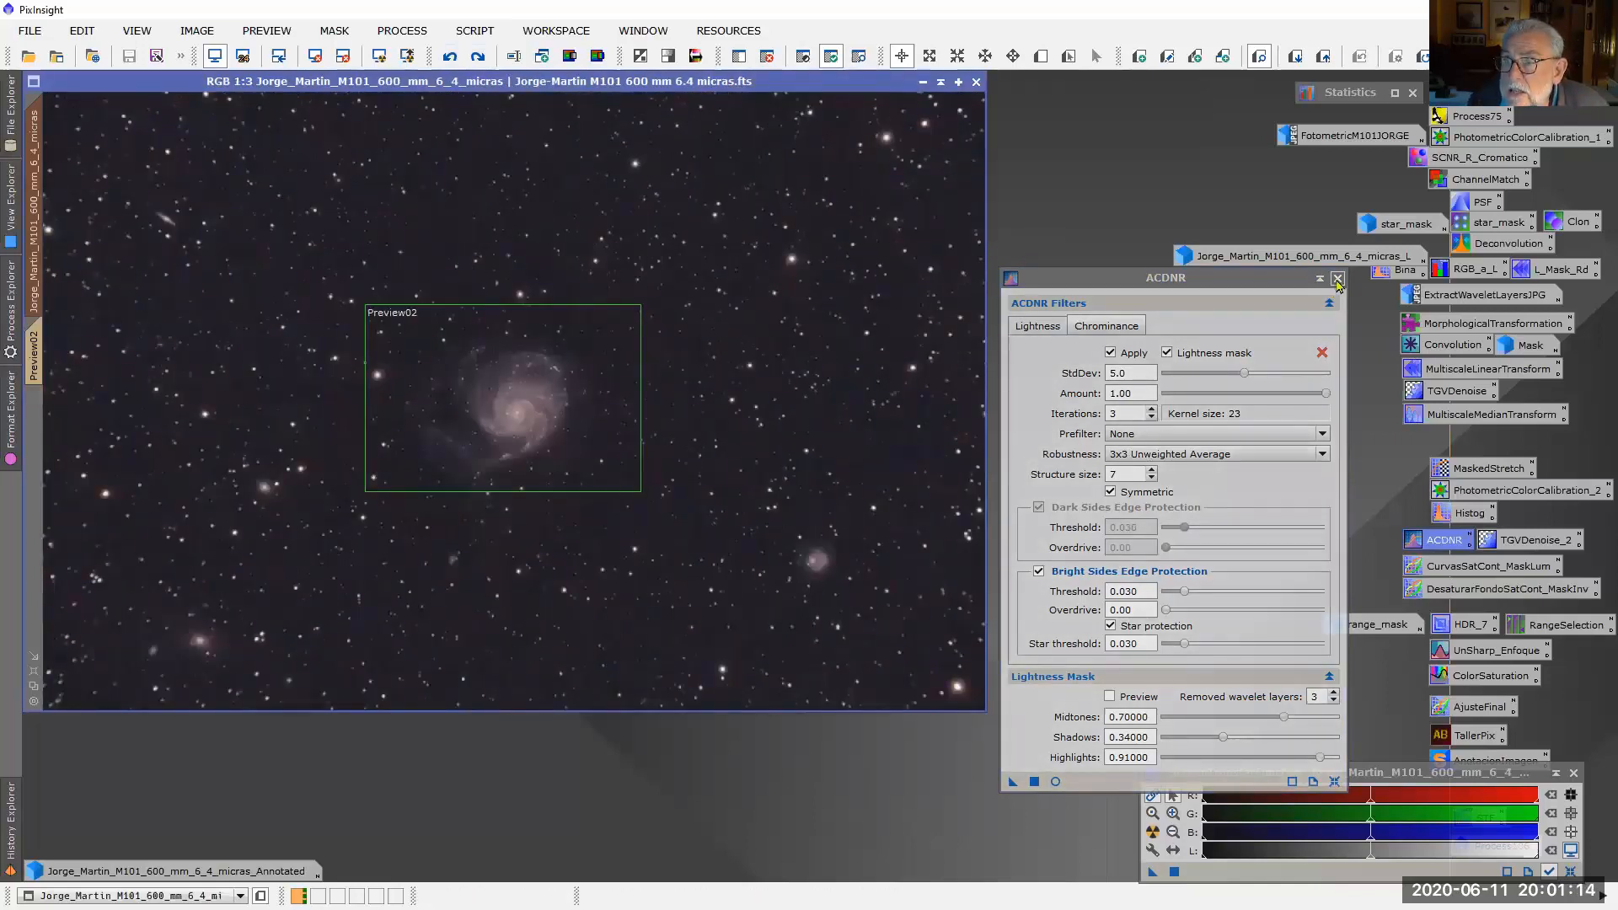
# Step: Close ACDNR, recall history row 10's gentle S-curve, and toggle the mask overlay on and off
pyautogui.click(1337, 279)
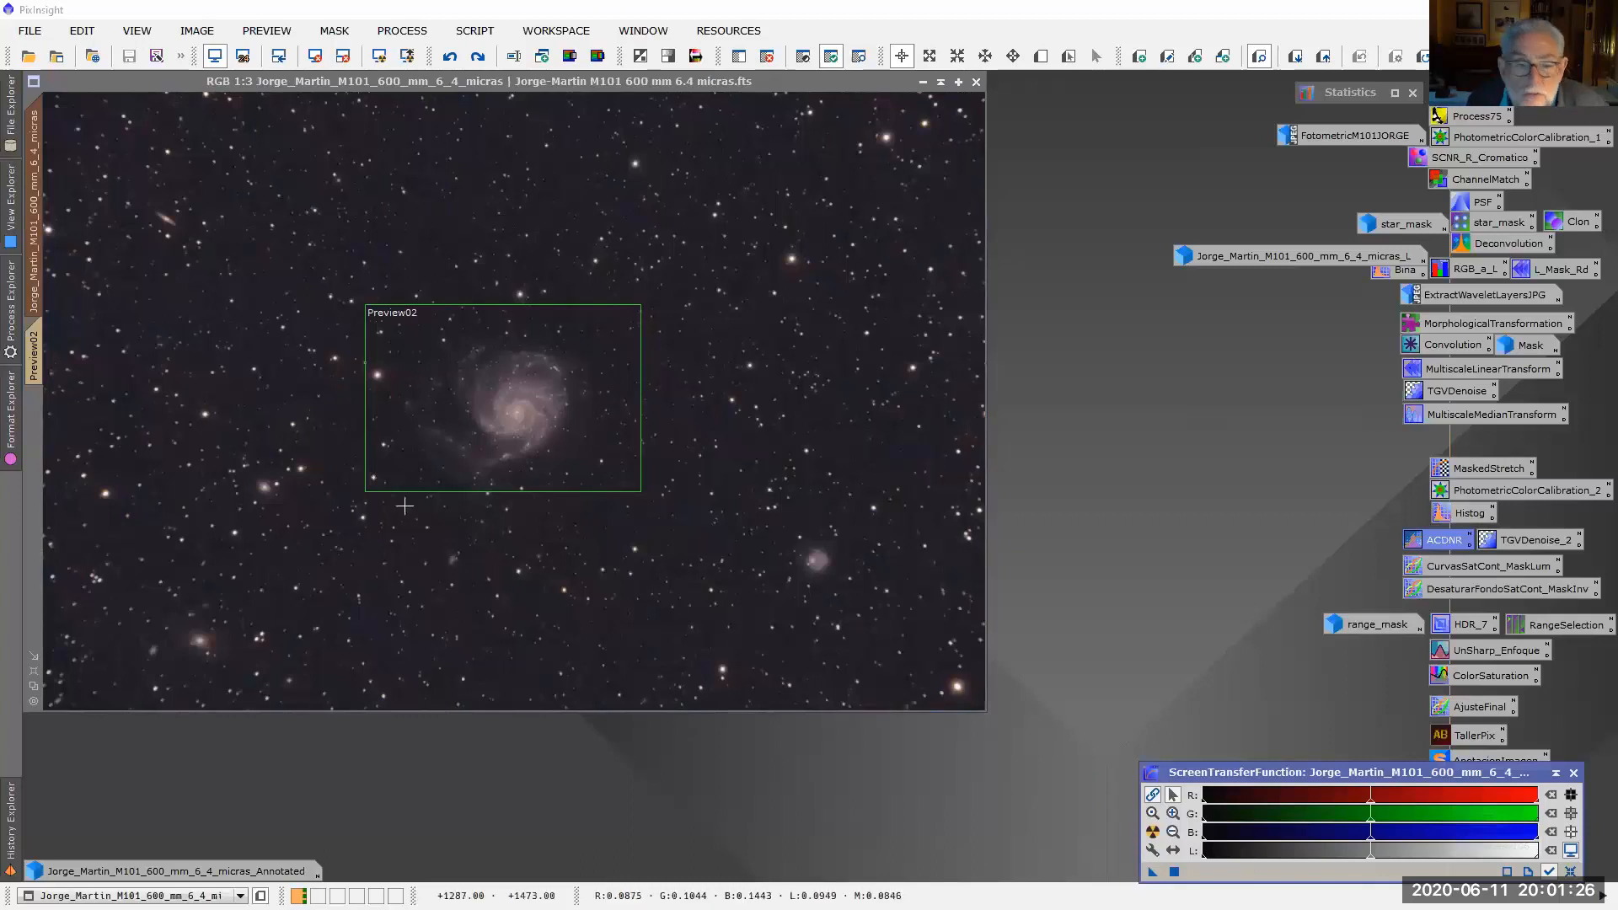
pyautogui.click(10, 821)
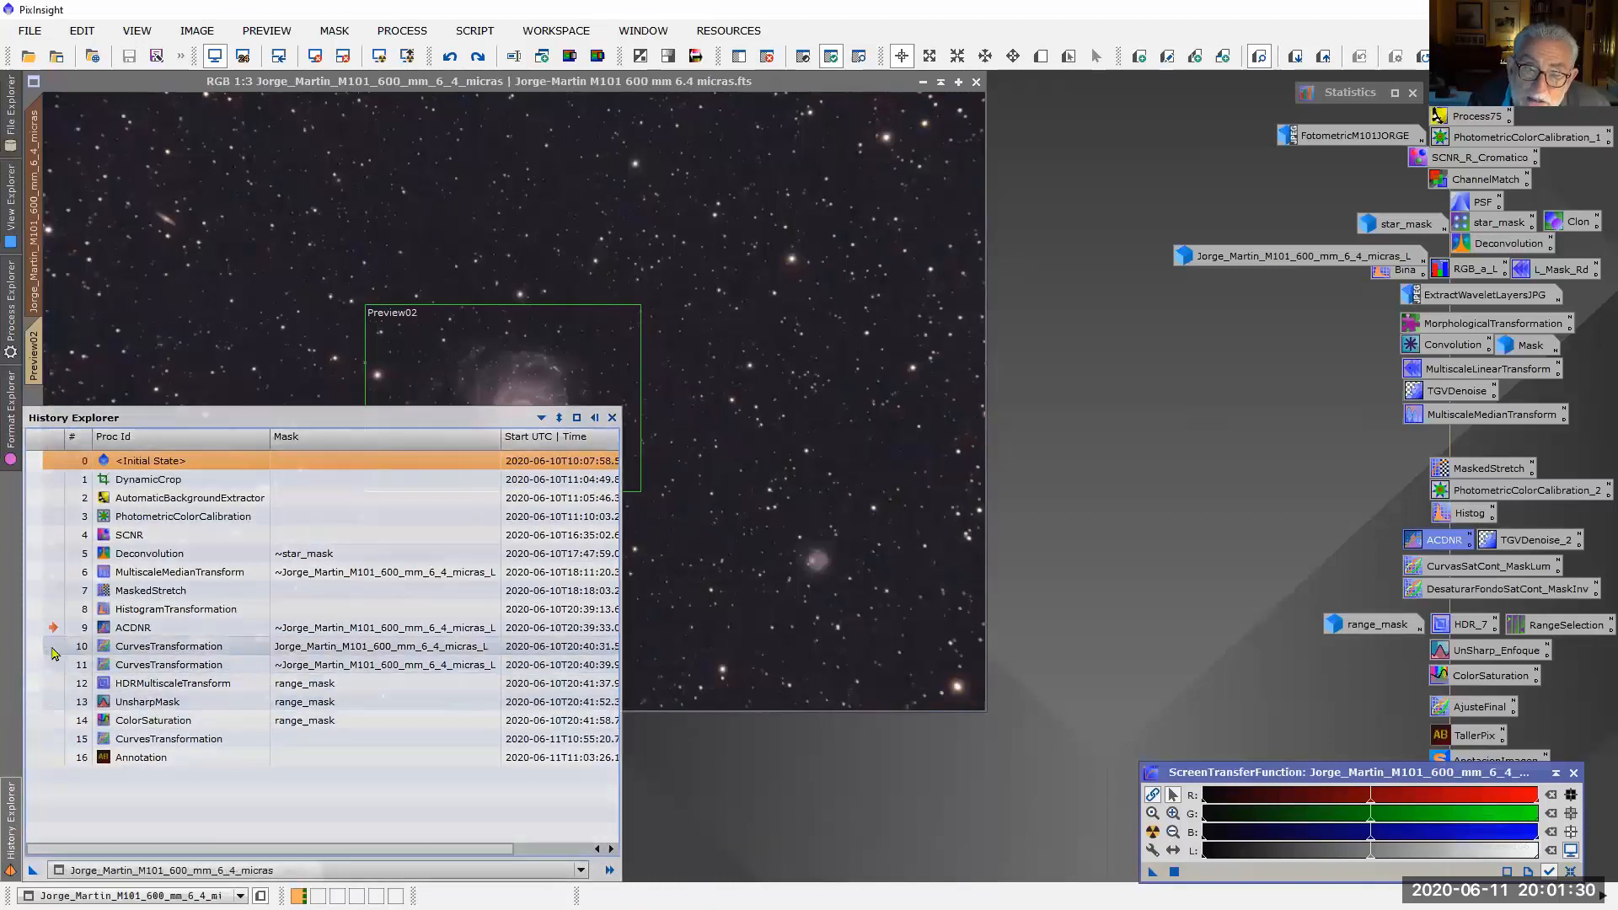
pyautogui.doubleClick(133, 650)
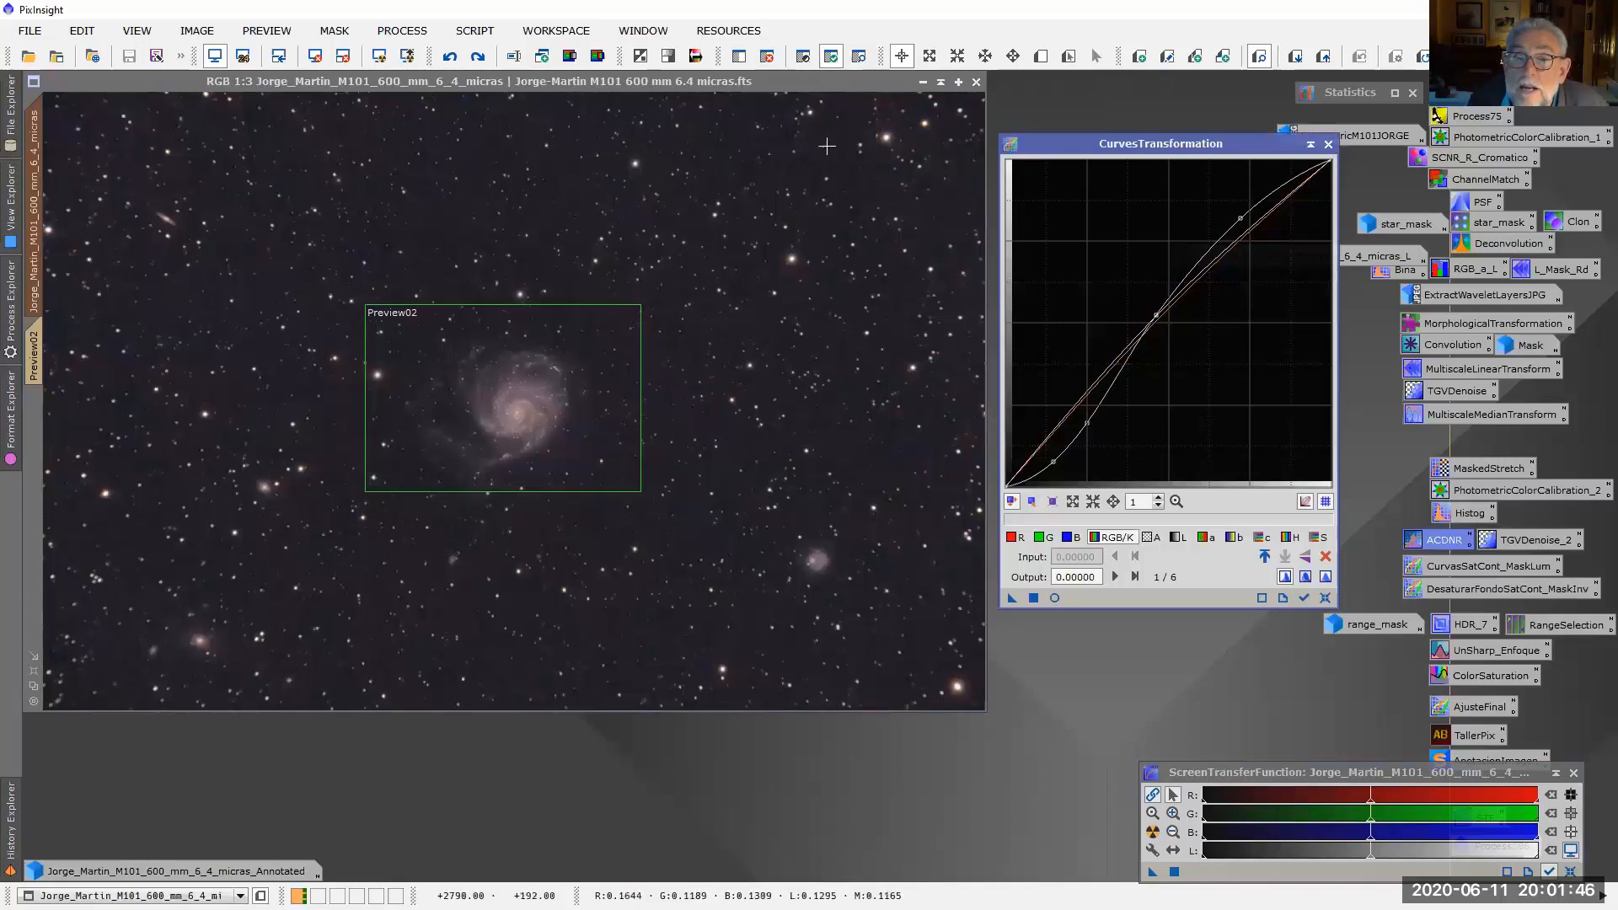
pyautogui.click(857, 58)
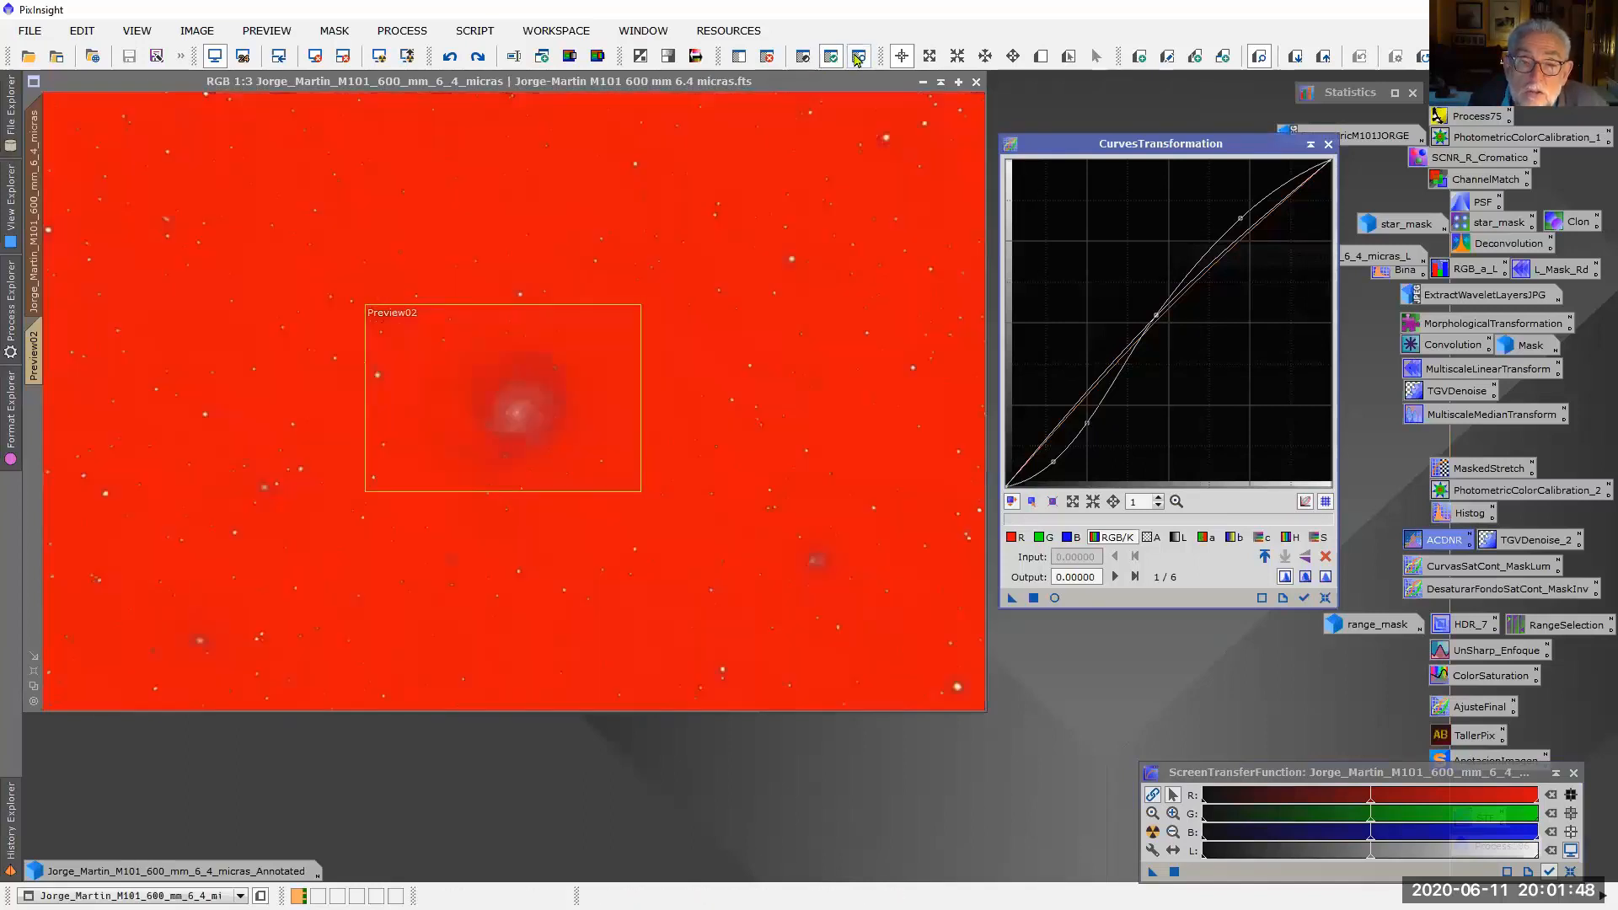
pyautogui.click(859, 56)
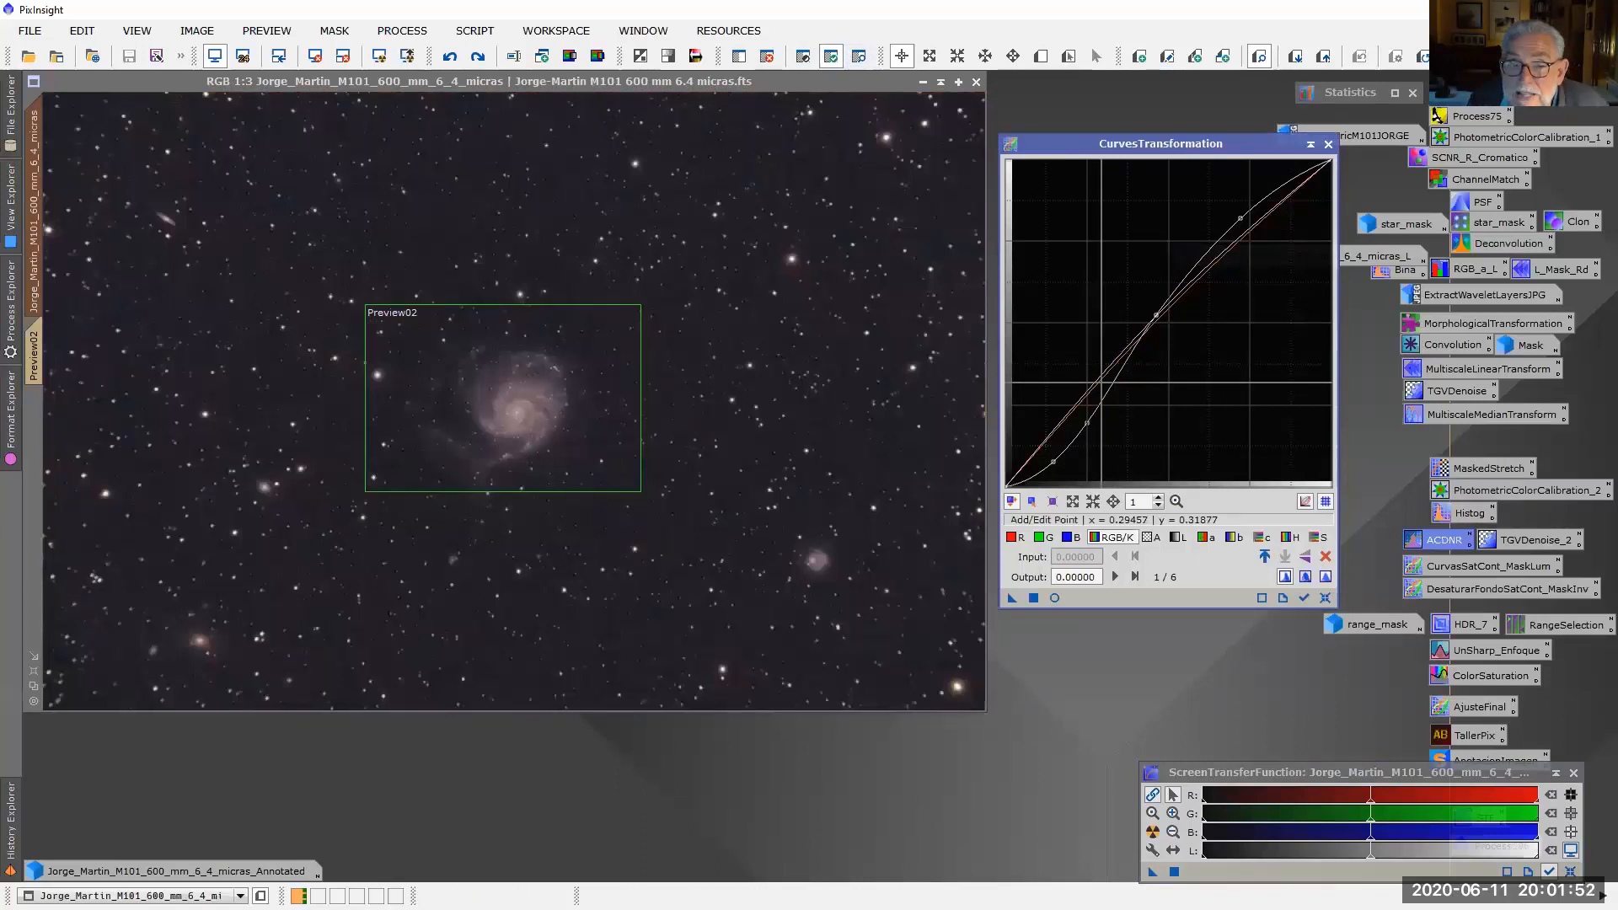
pyautogui.click(9, 821)
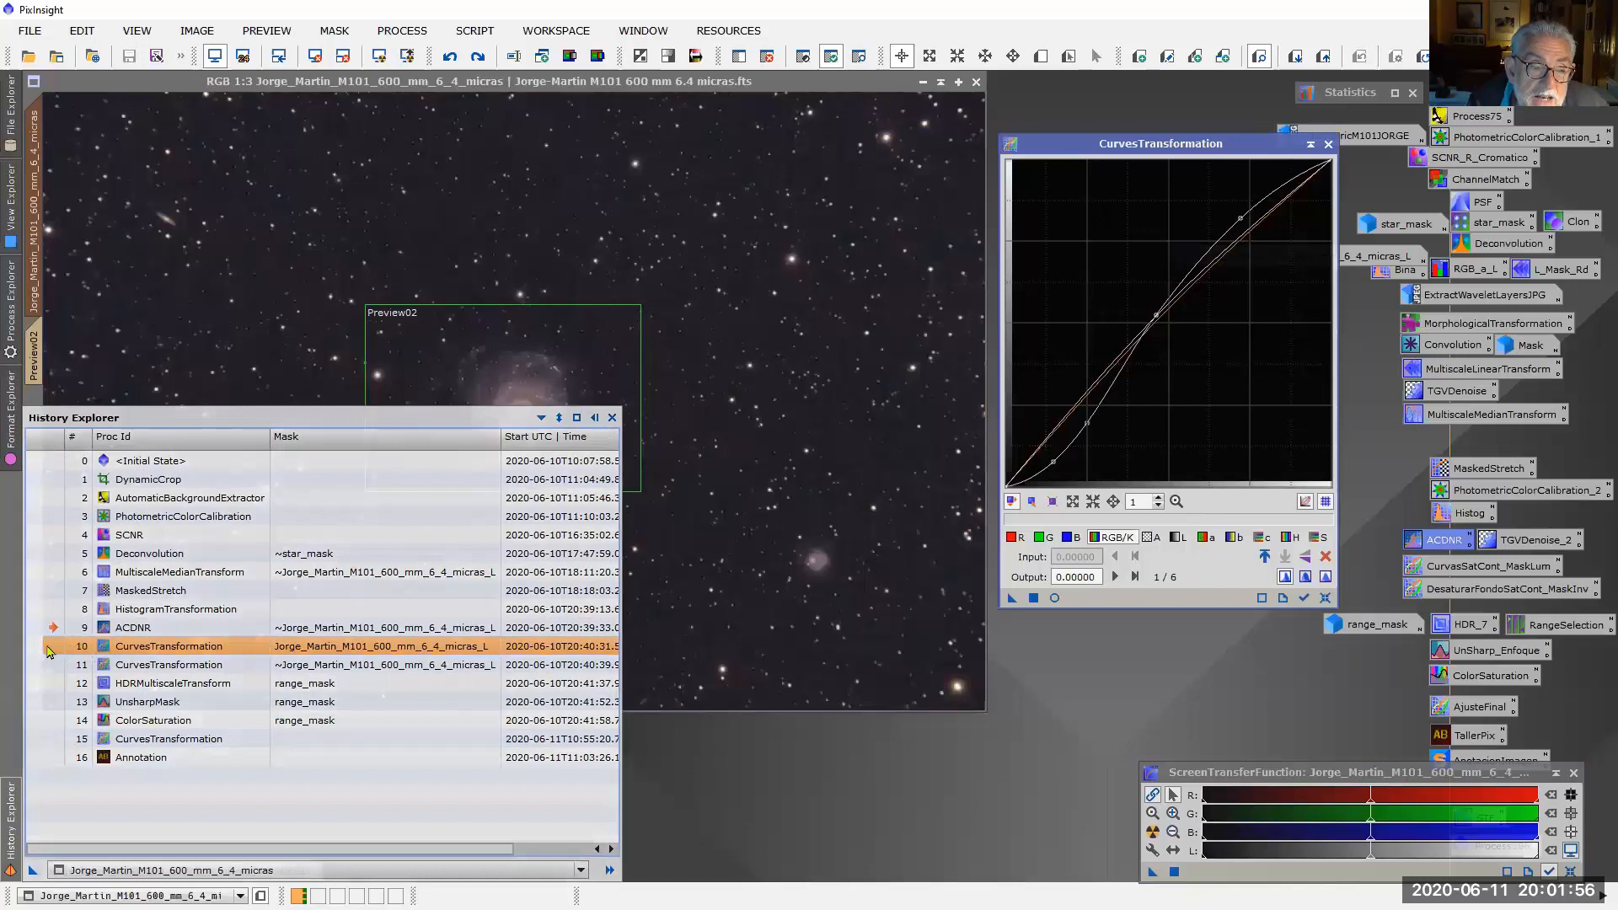
# Step: Revert to history row 10 and toggle Undo/Redo three times to compare the brightened galaxy core
pyautogui.doubleClick(49, 649)
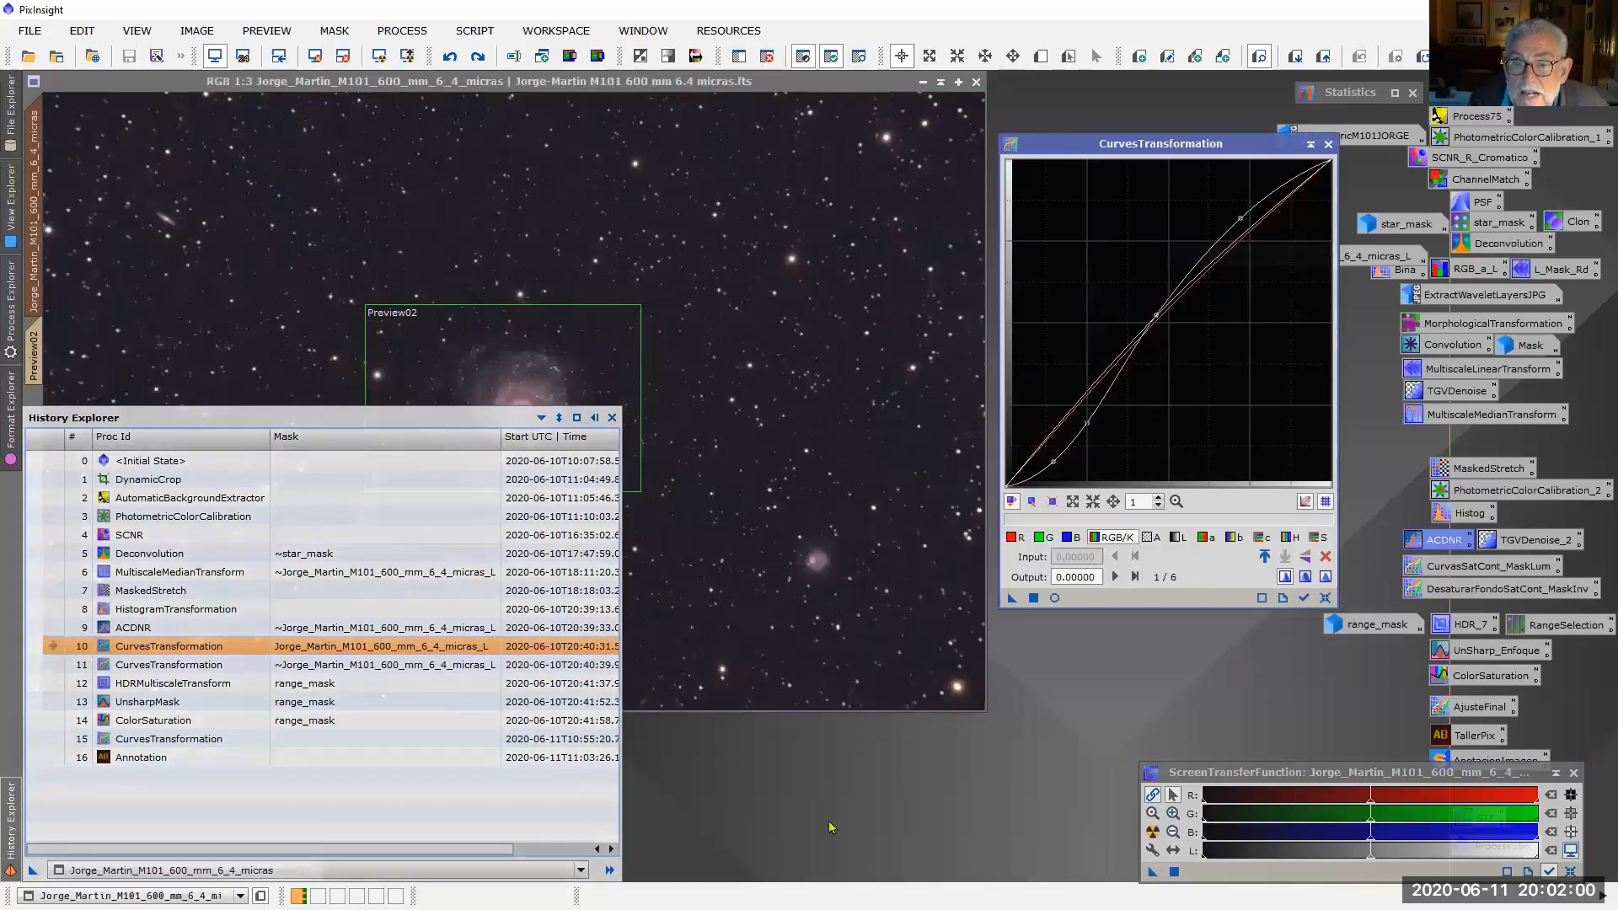
pyautogui.scroll(1, 548, 438)
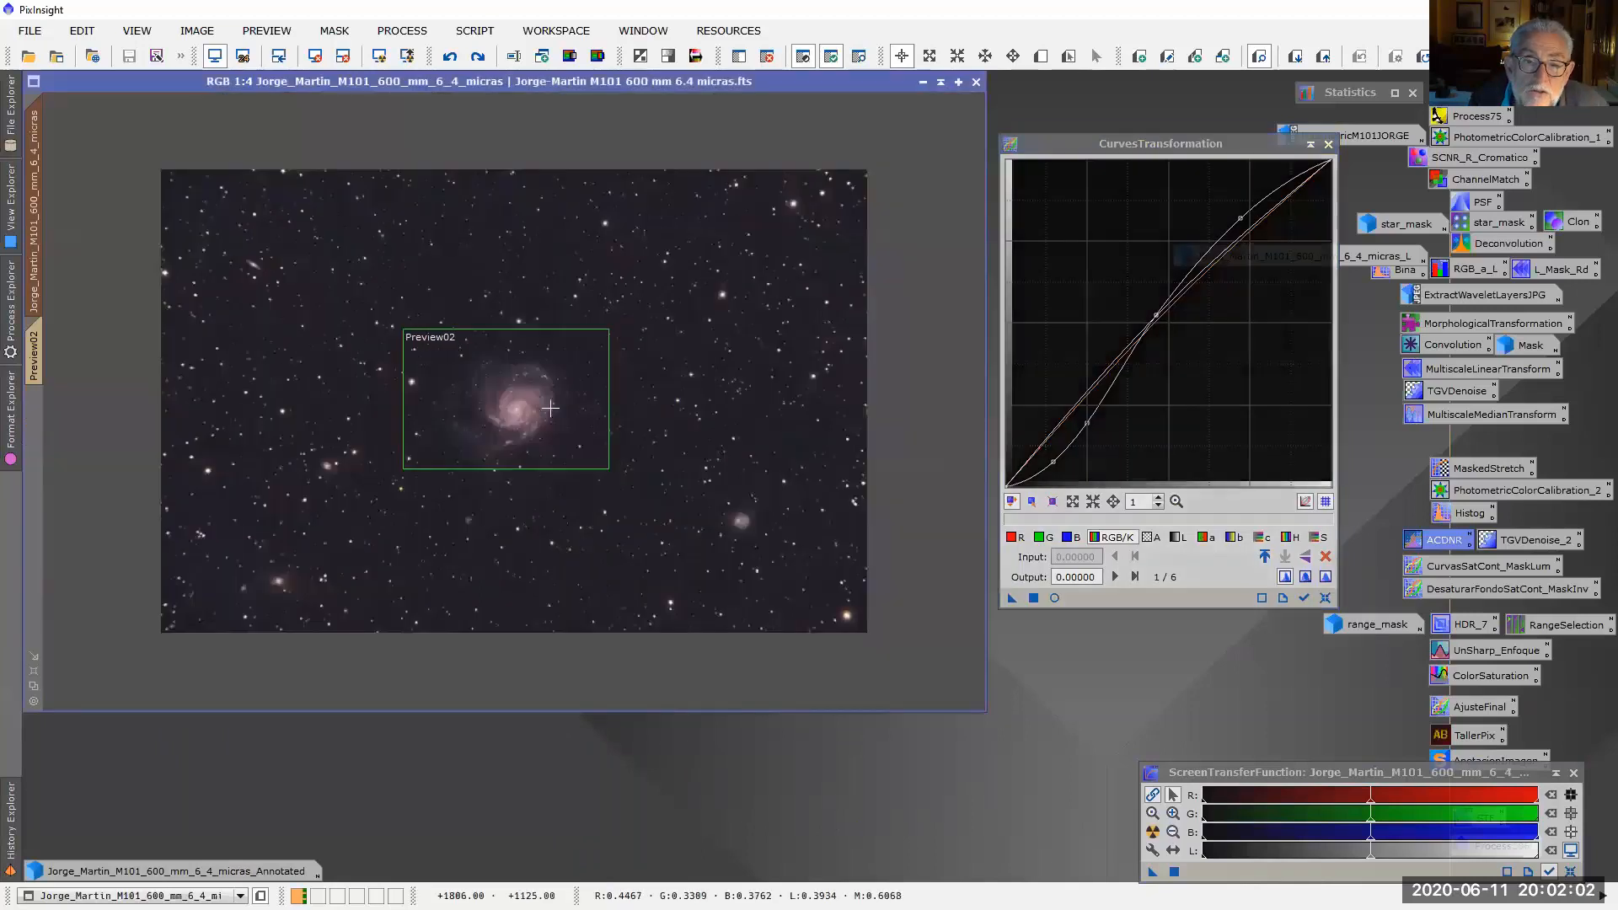
pyautogui.scroll(-4, 578, 467)
pyautogui.scroll(1, 509, 392)
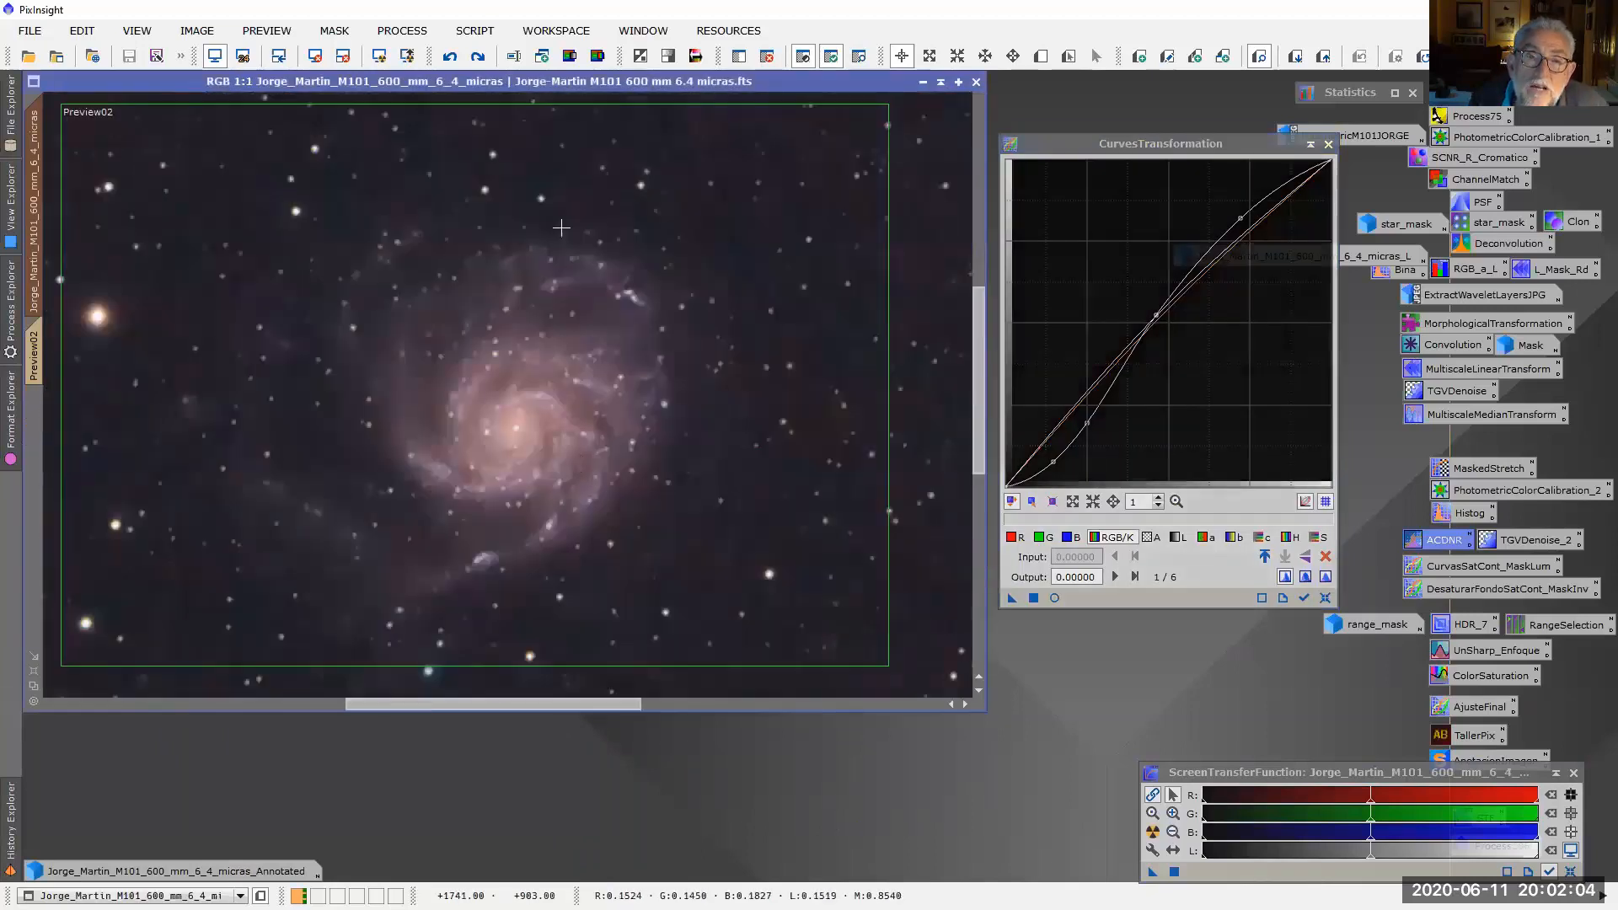
pyautogui.click(449, 56)
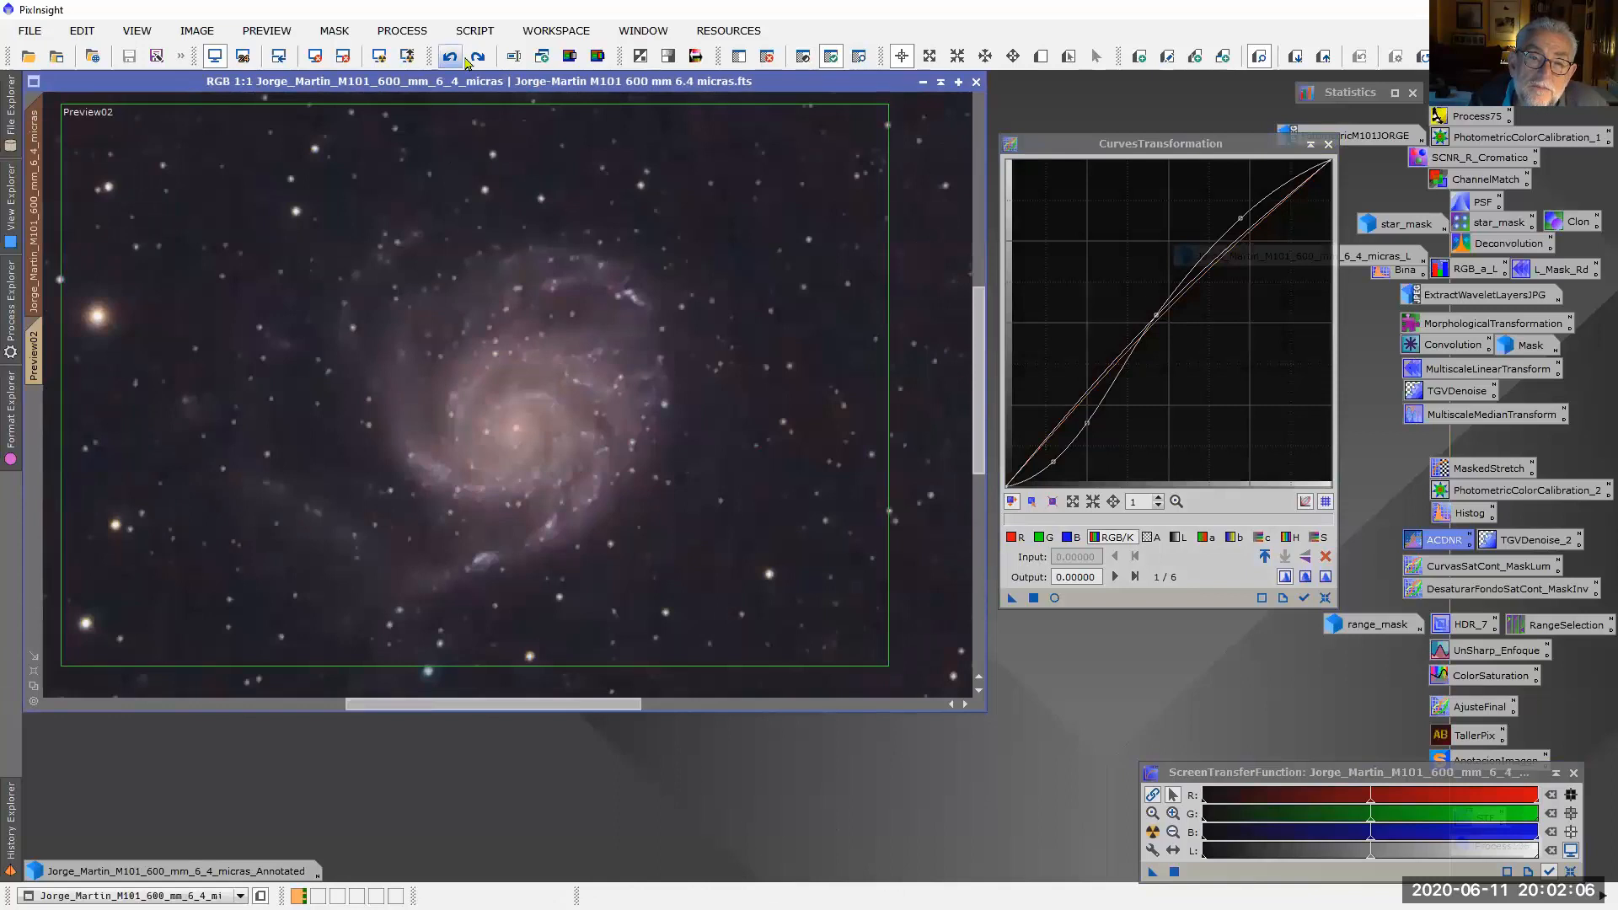
pyautogui.click(478, 58)
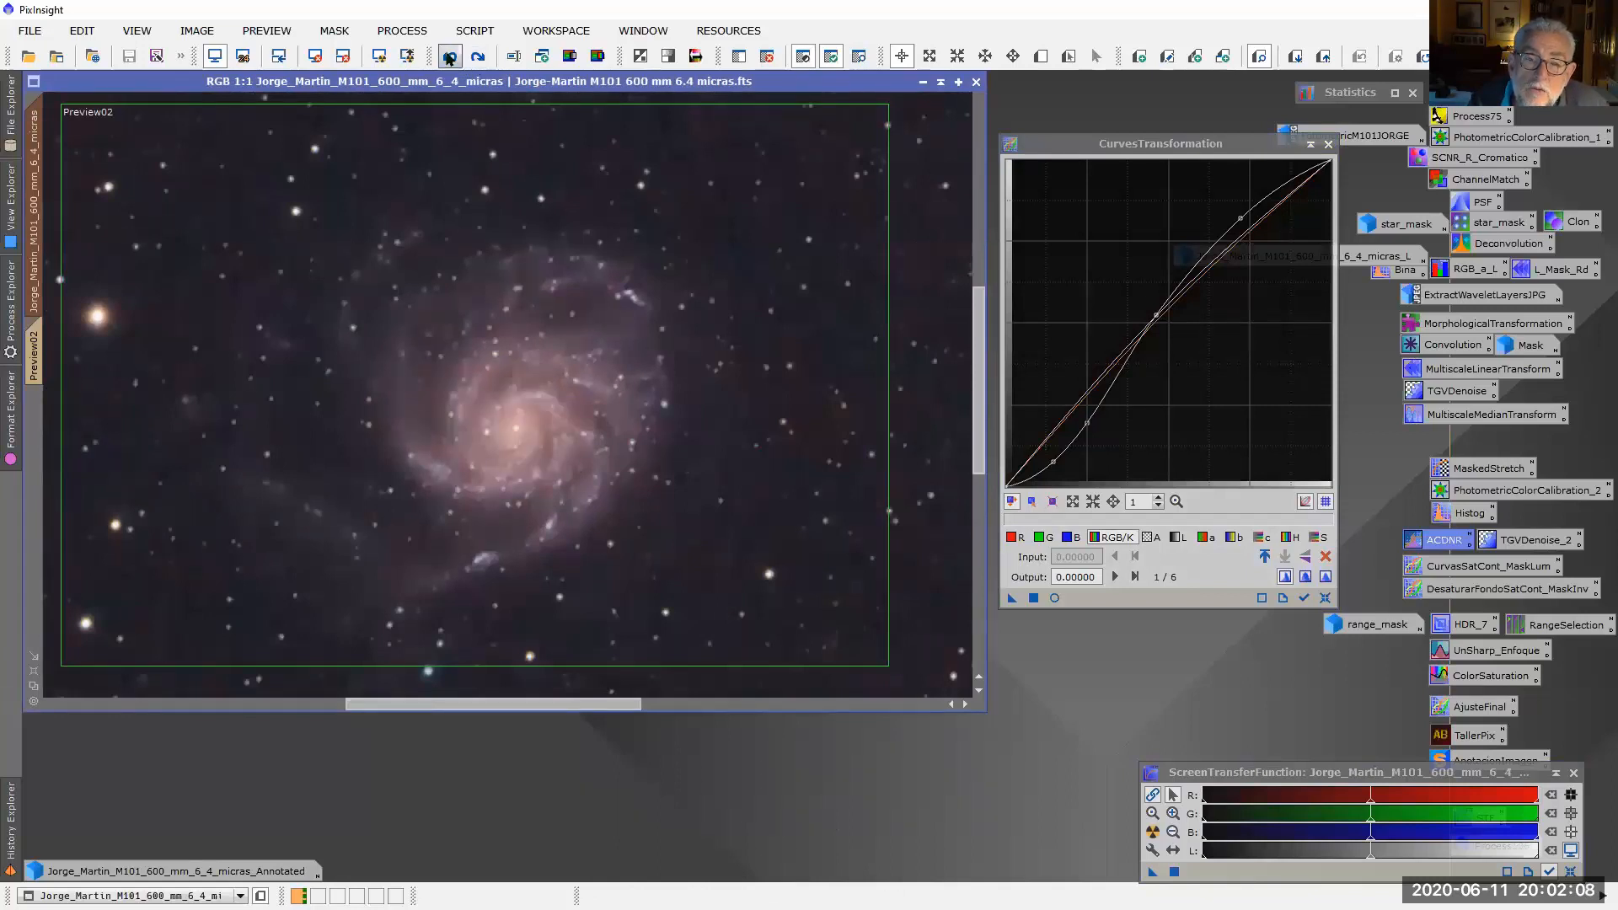
pyautogui.click(448, 56)
pyautogui.click(477, 59)
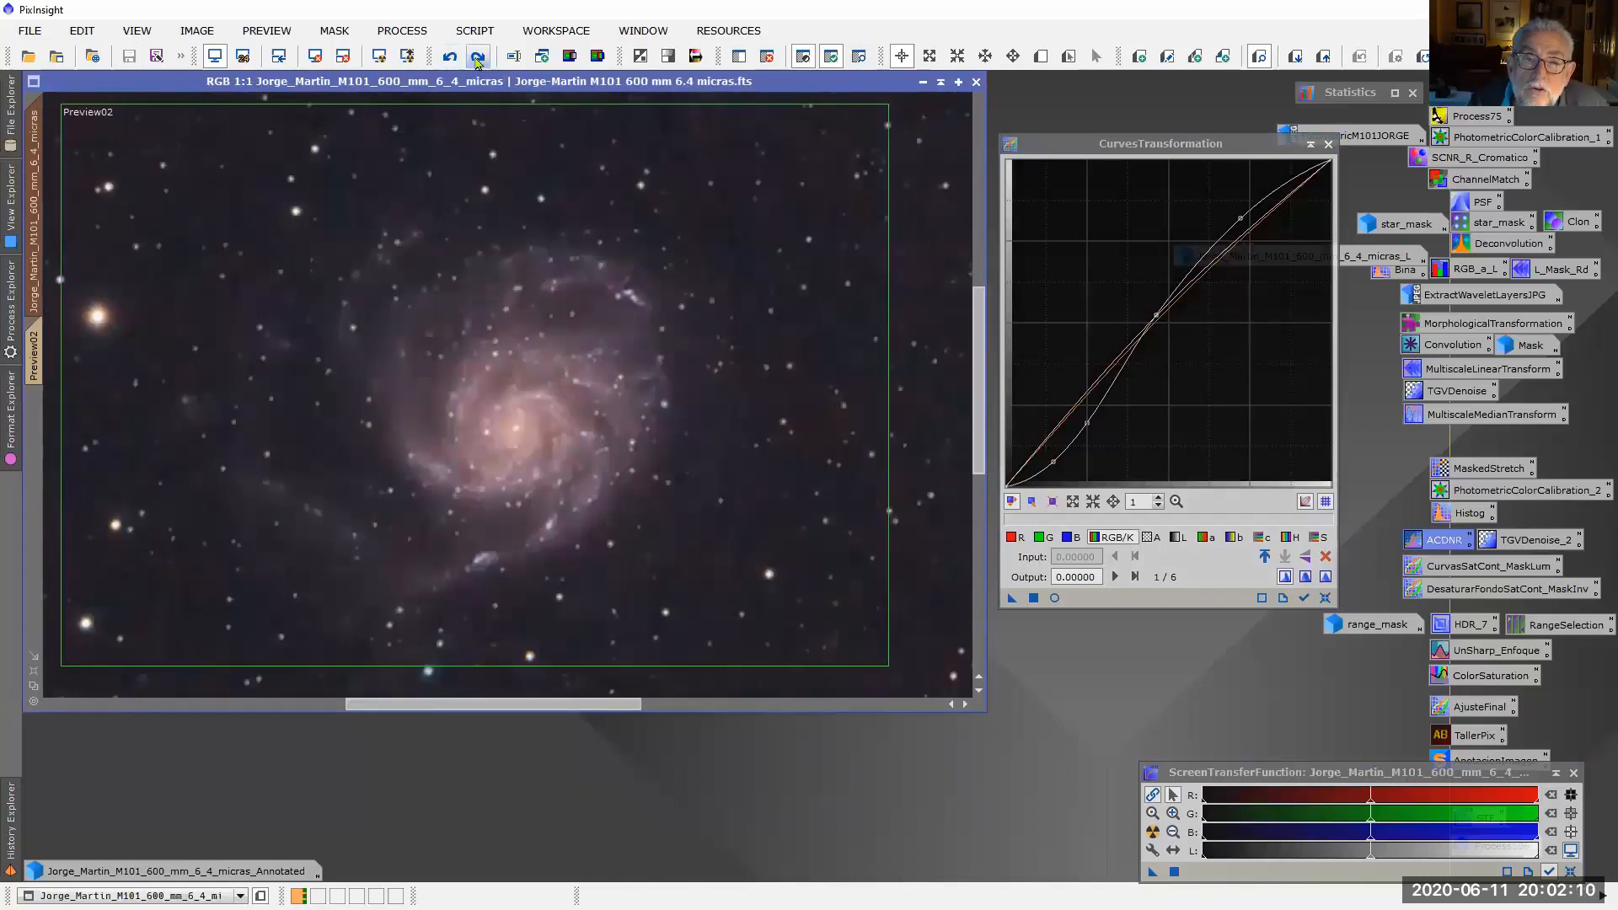
pyautogui.click(448, 57)
pyautogui.click(477, 58)
pyautogui.scroll(-2, 682, 459)
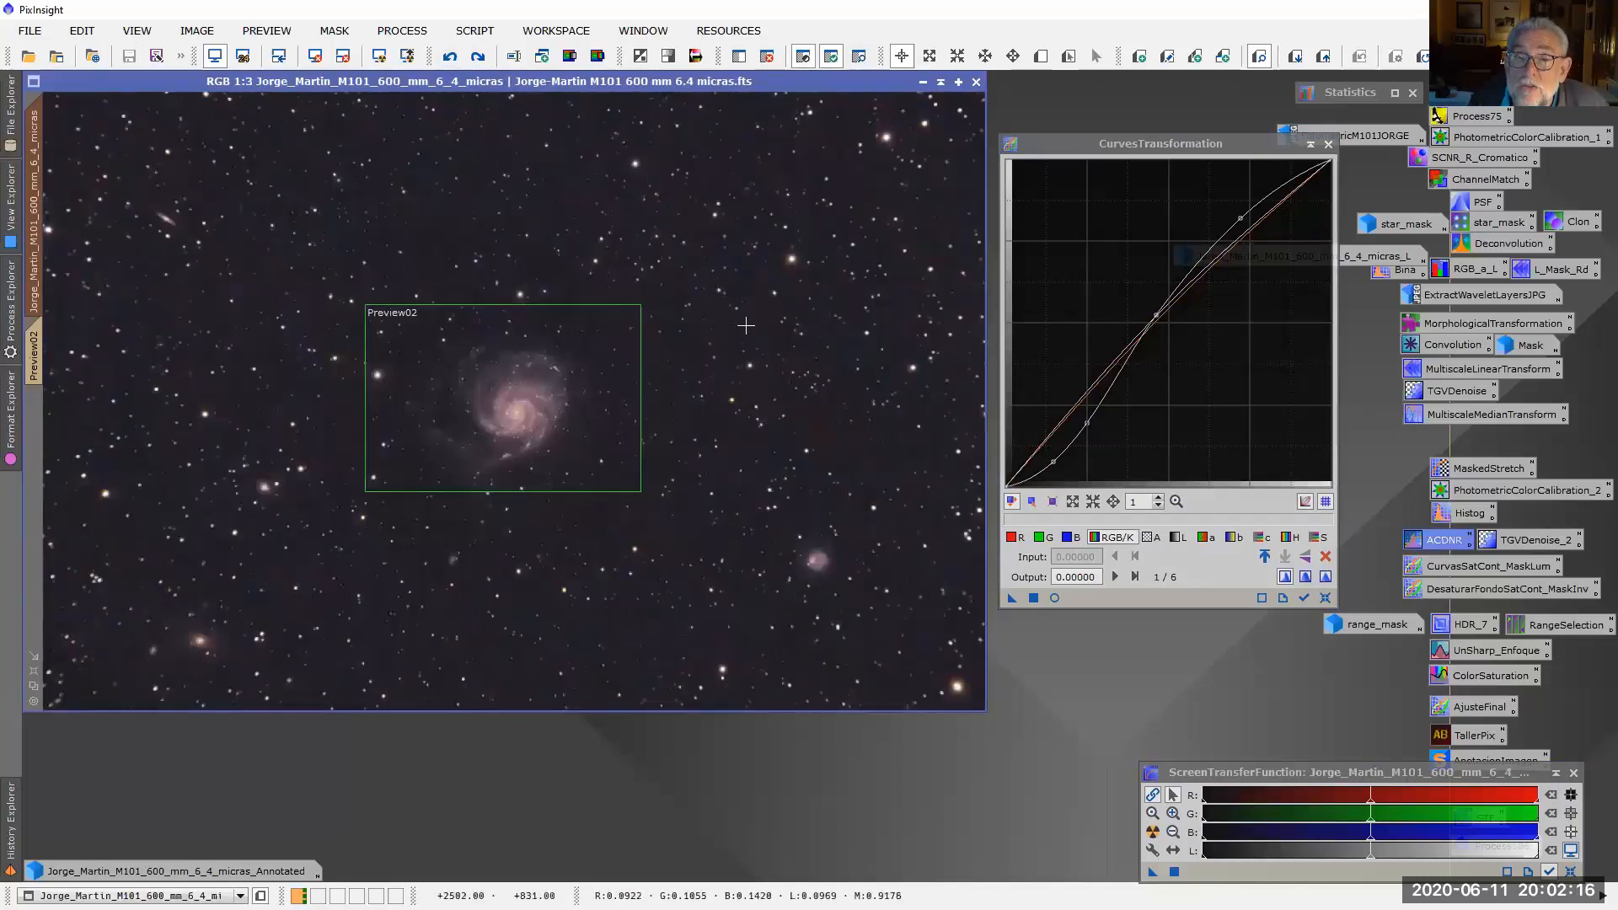
pyautogui.click(7, 830)
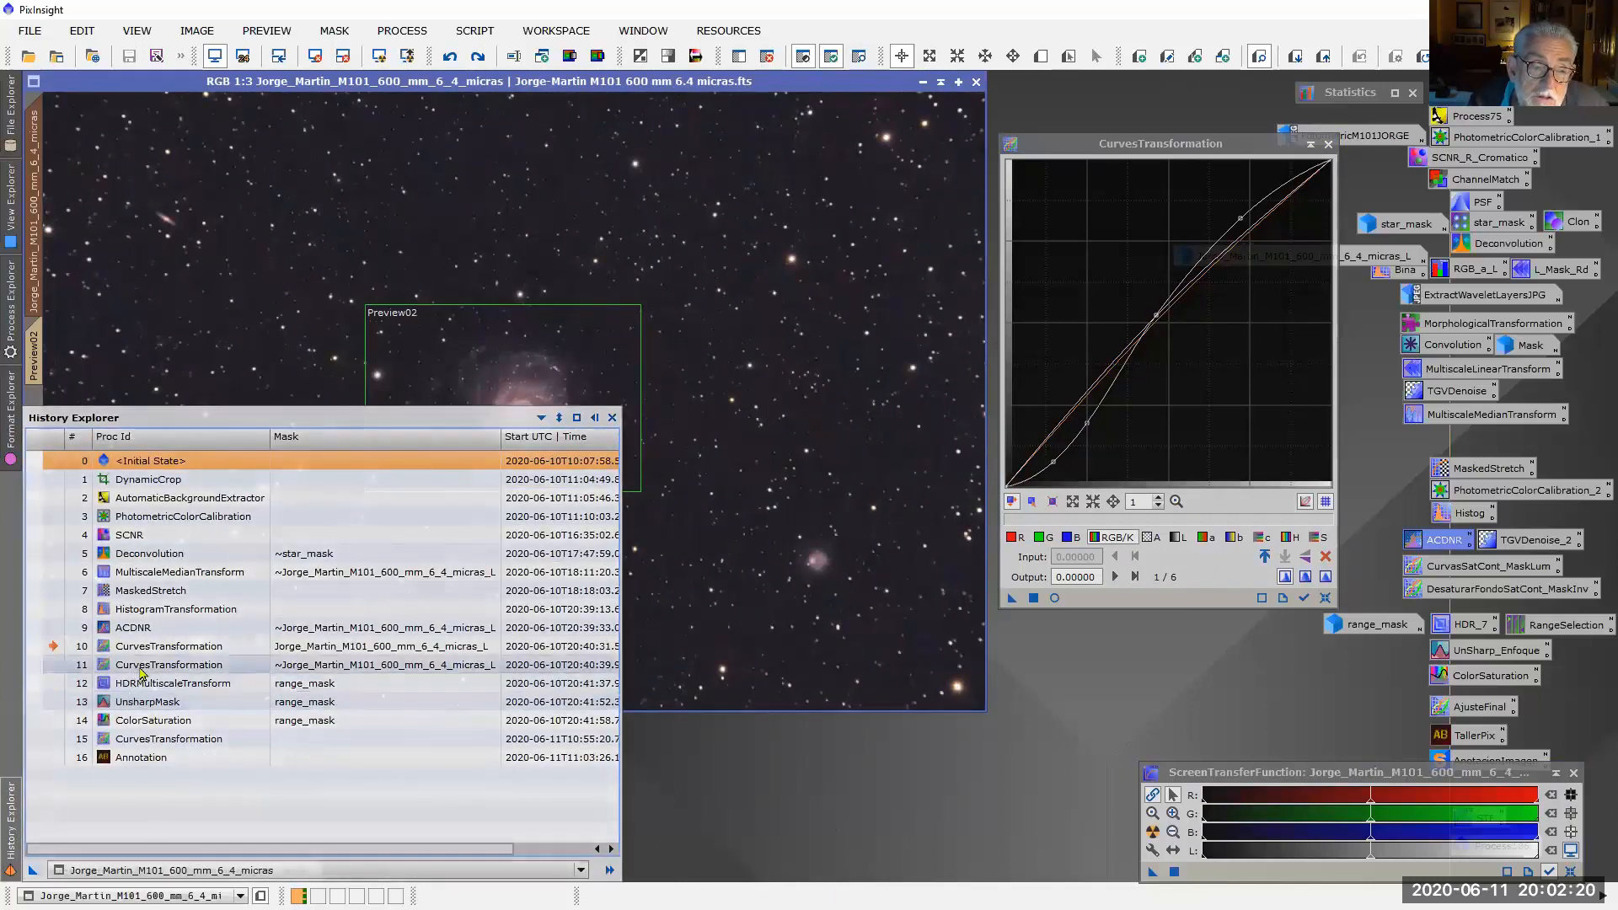
# Step: Recall the second CurvesTransformation curve, remove the red cast from the display, and live-preview the curve
pyautogui.click(141, 666)
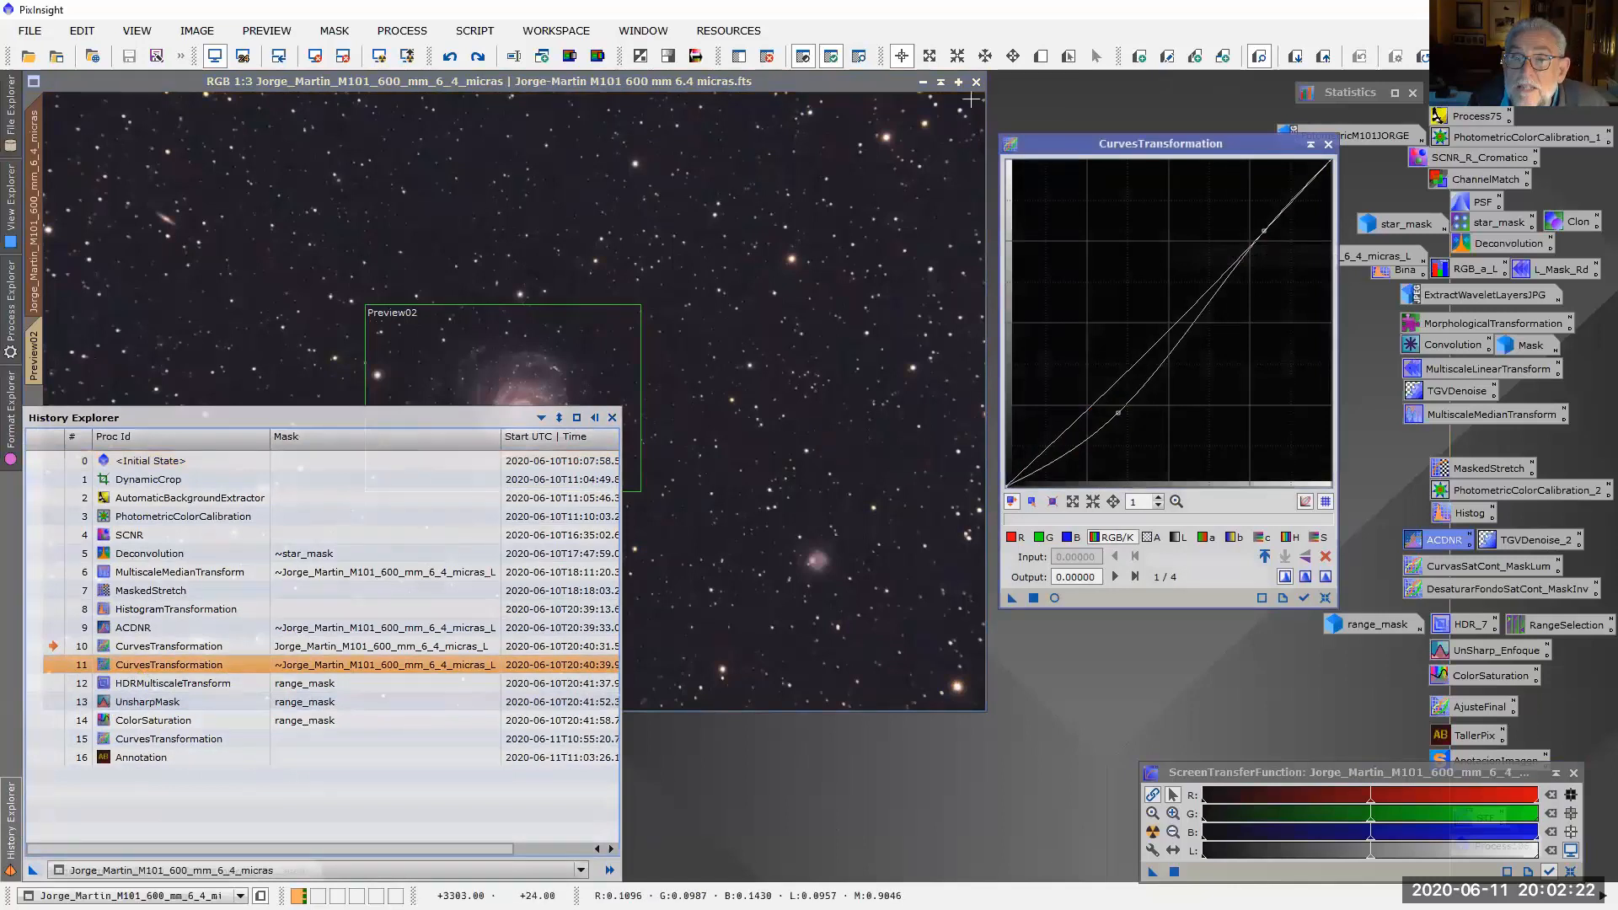
pyautogui.click(860, 56)
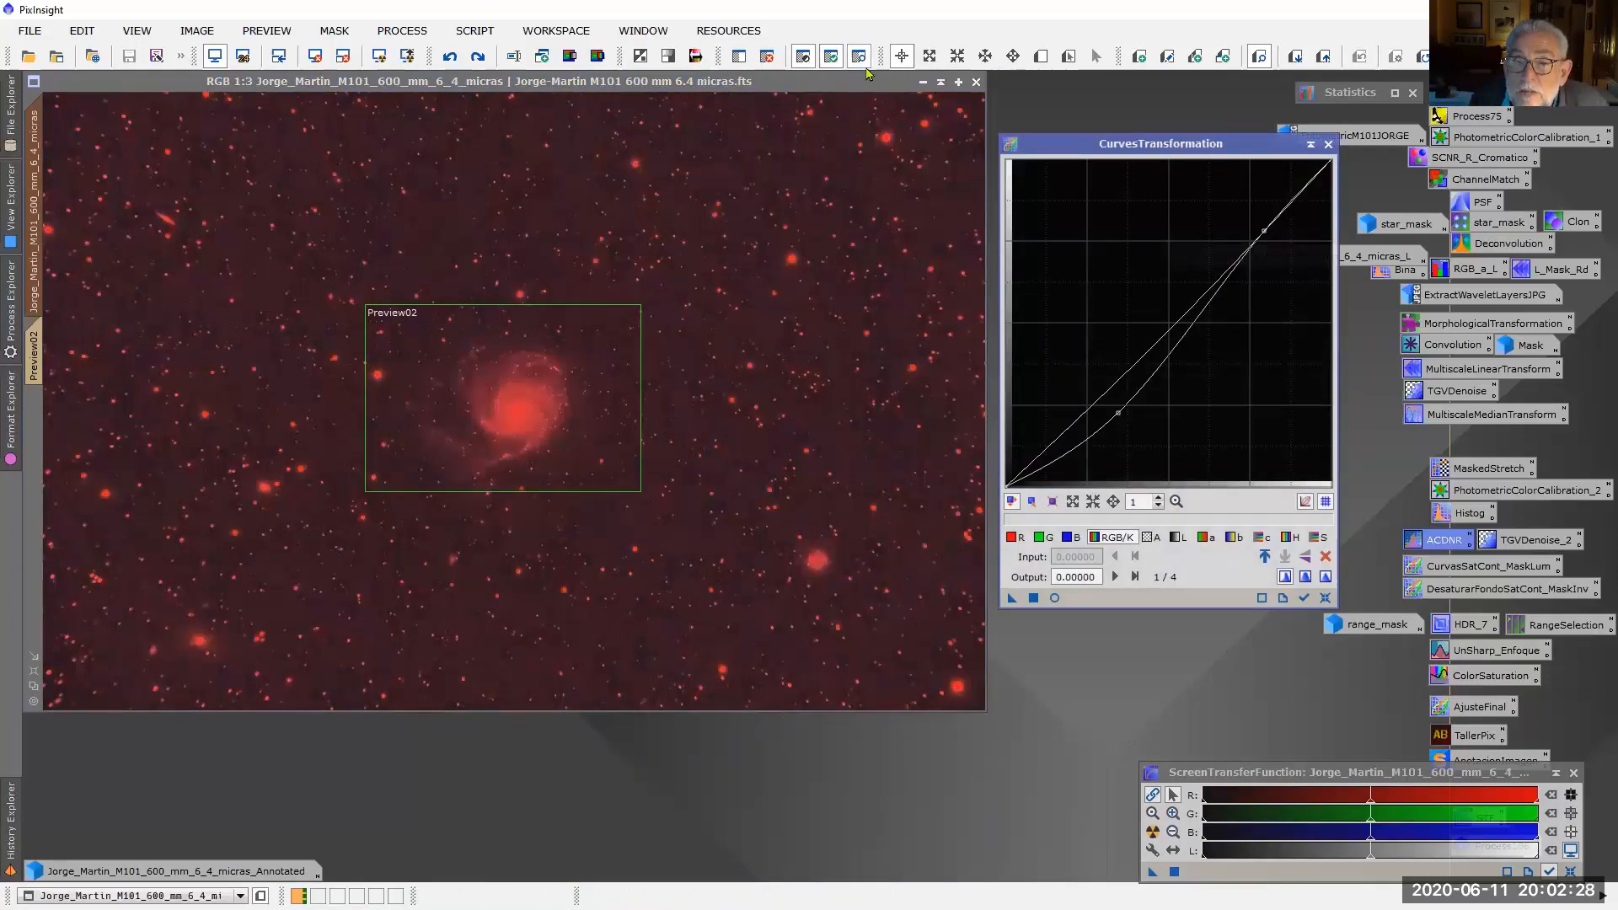
pyautogui.moveTo(13, 830)
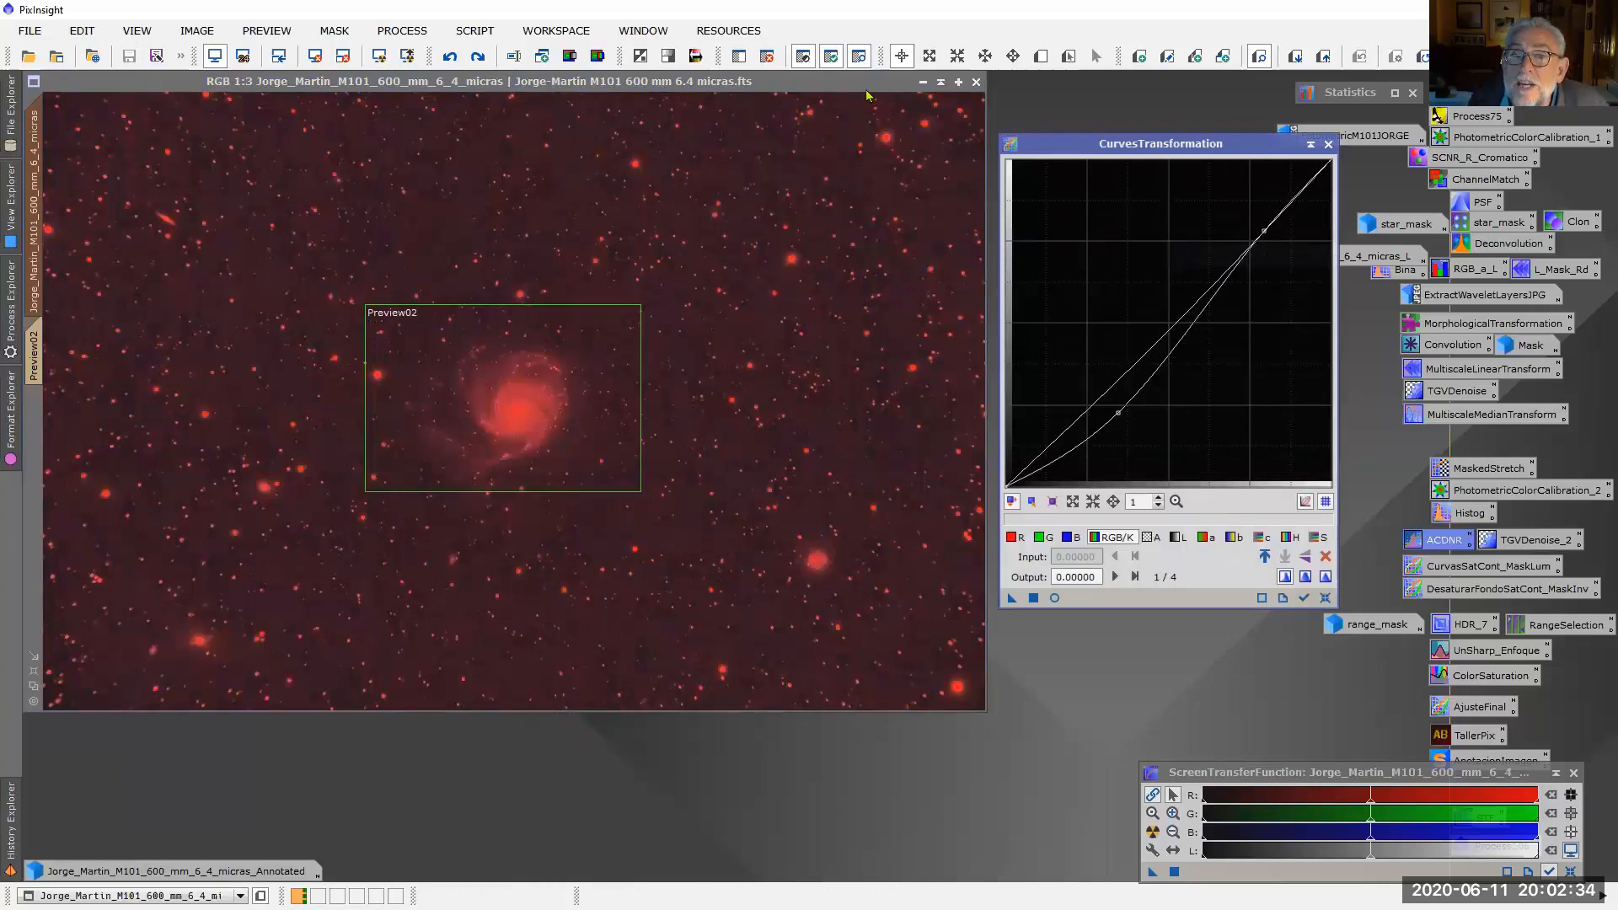
pyautogui.click(858, 56)
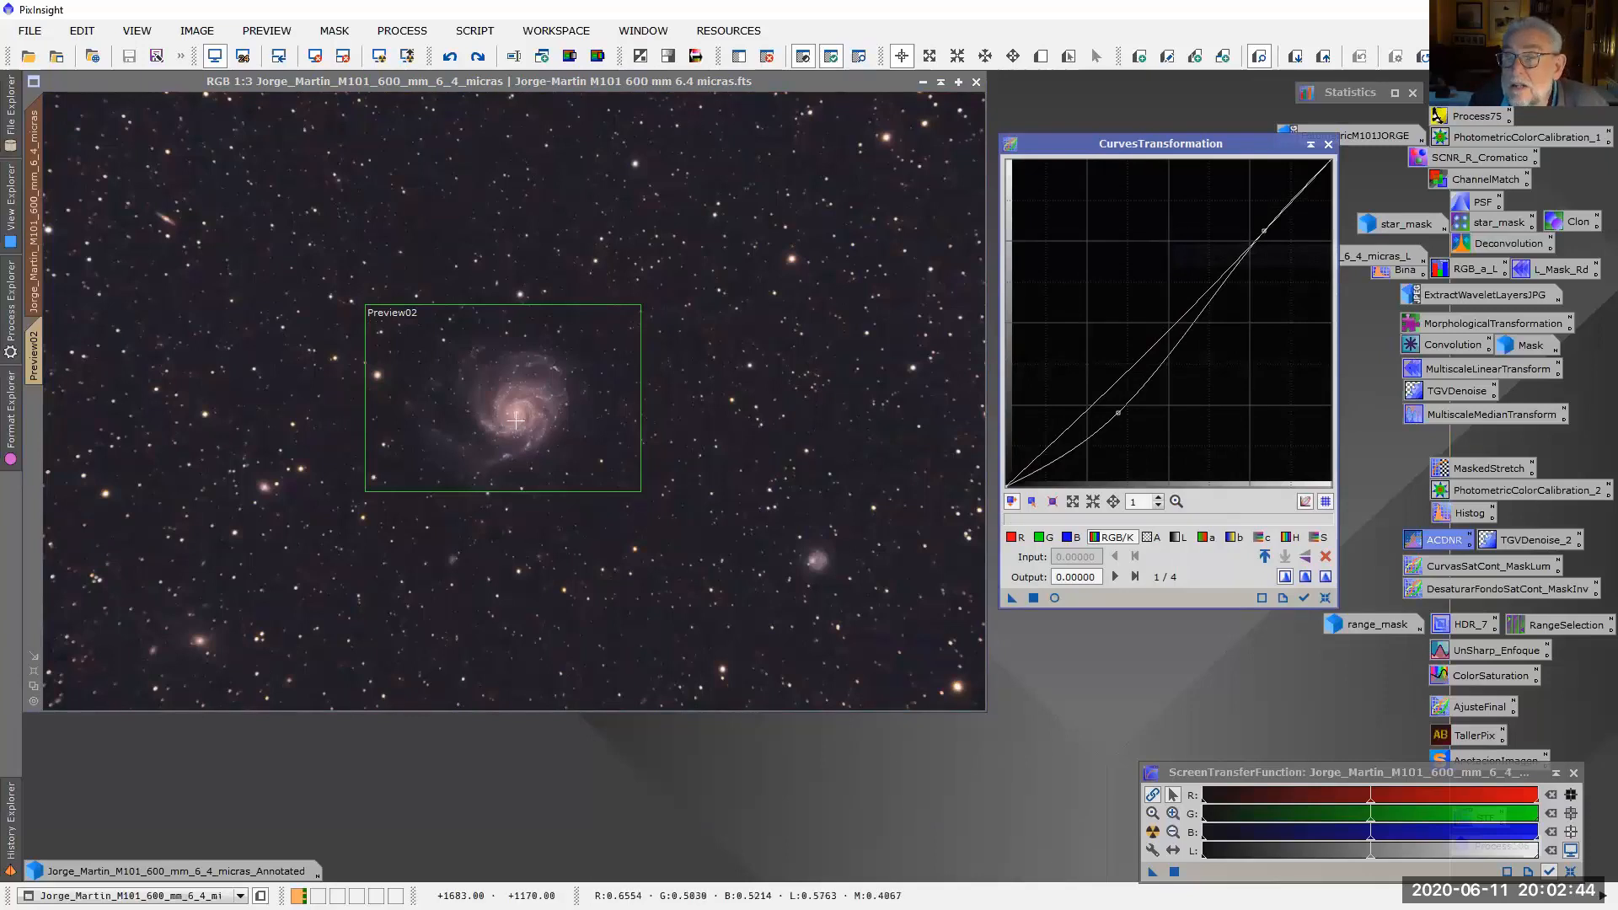
pyautogui.click(1054, 597)
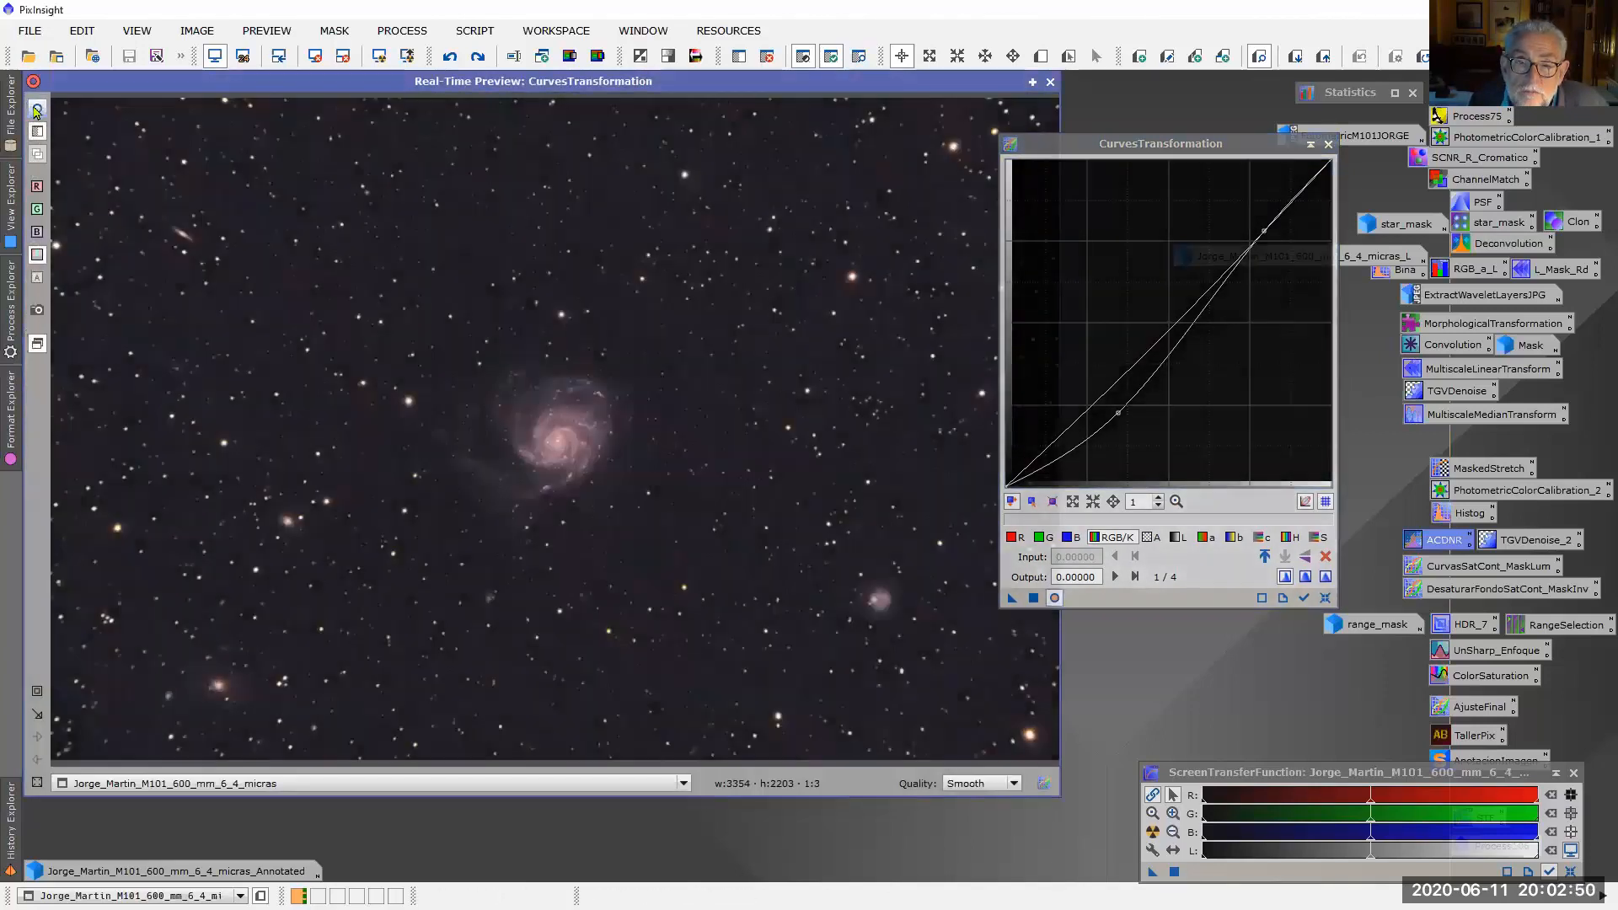
# Step: Toggle the real-time preview between before and after the second curves adjustment
pyautogui.click(35, 110)
pyautogui.click(36, 110)
pyautogui.click(35, 110)
pyautogui.click(36, 110)
pyautogui.click(36, 110)
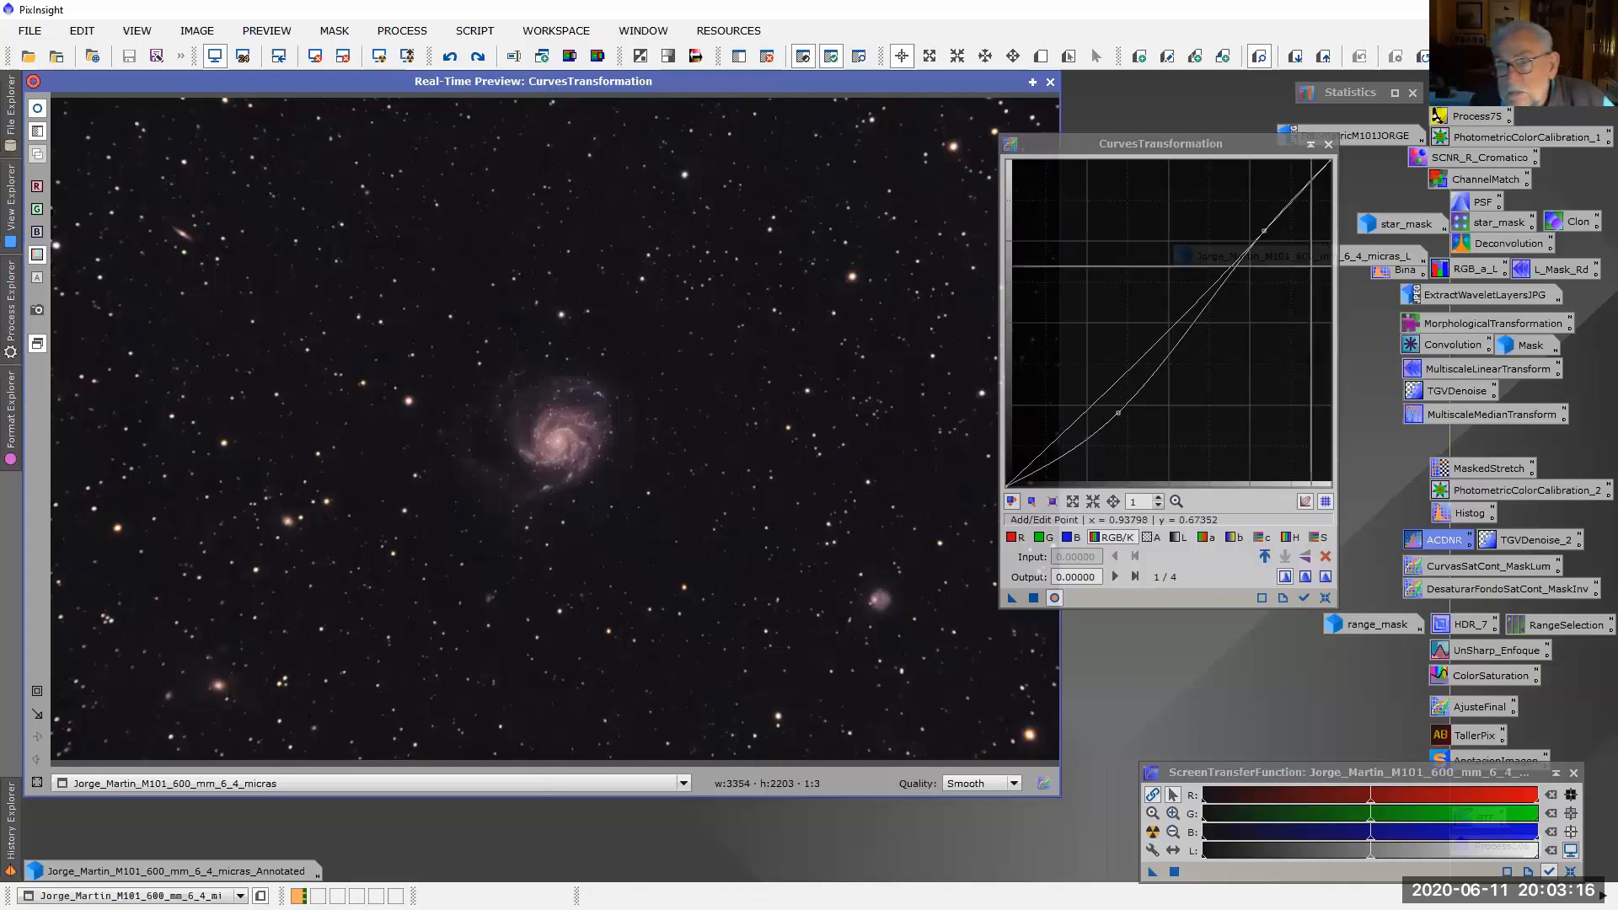
# Step: Revert to history row 11, close Curves and the real-time preview, and reopen History Explorer
pyautogui.click(10, 835)
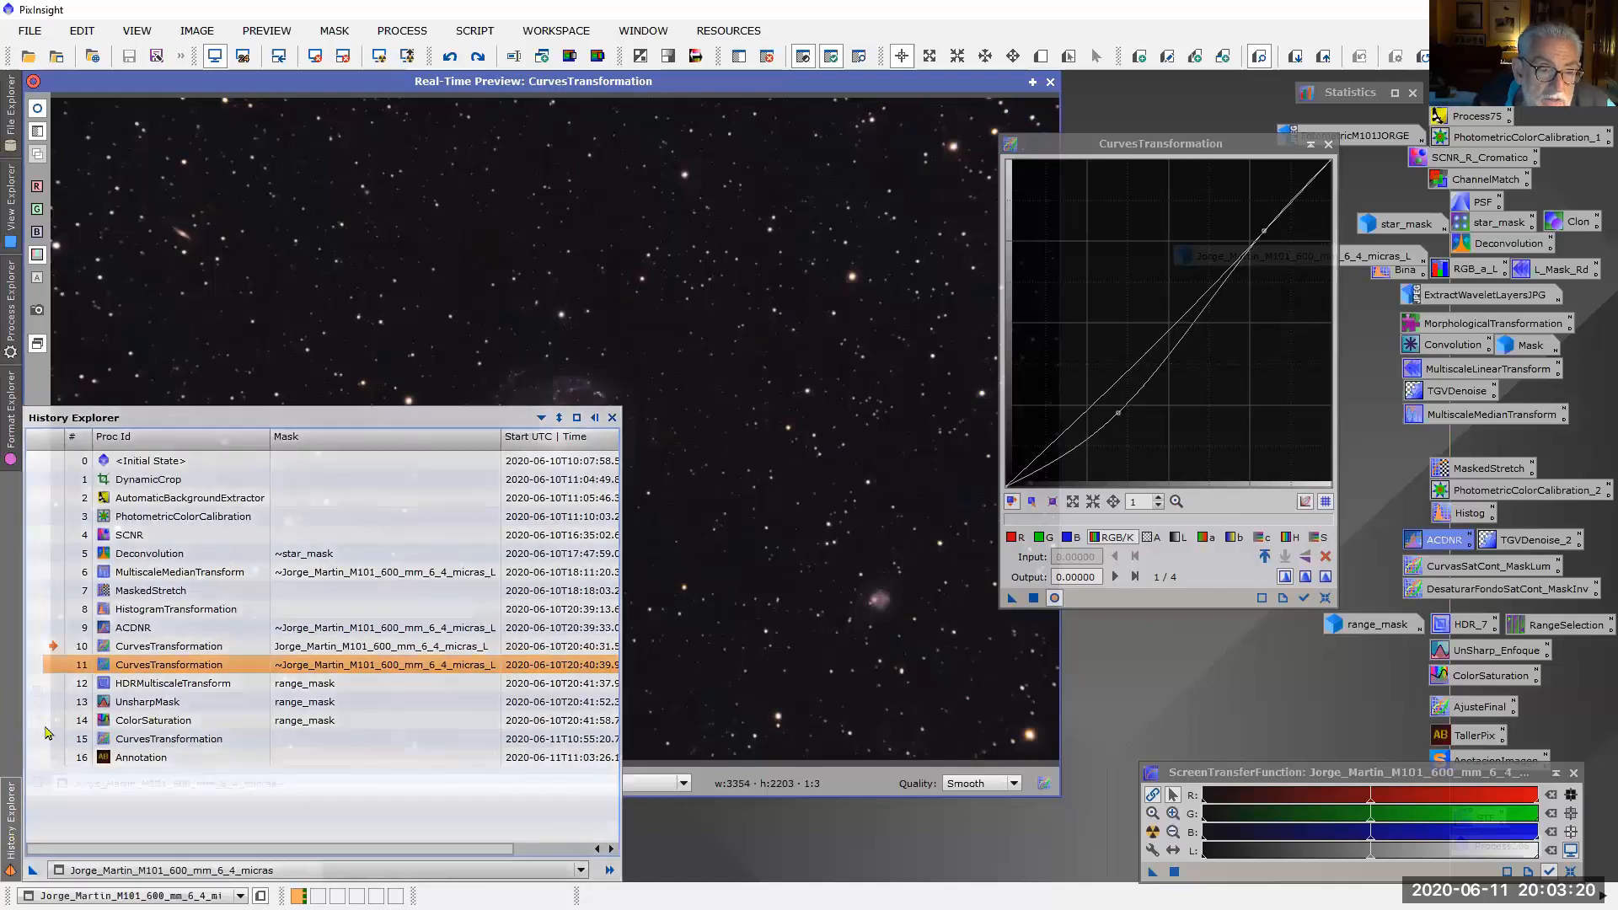
pyautogui.click(47, 711)
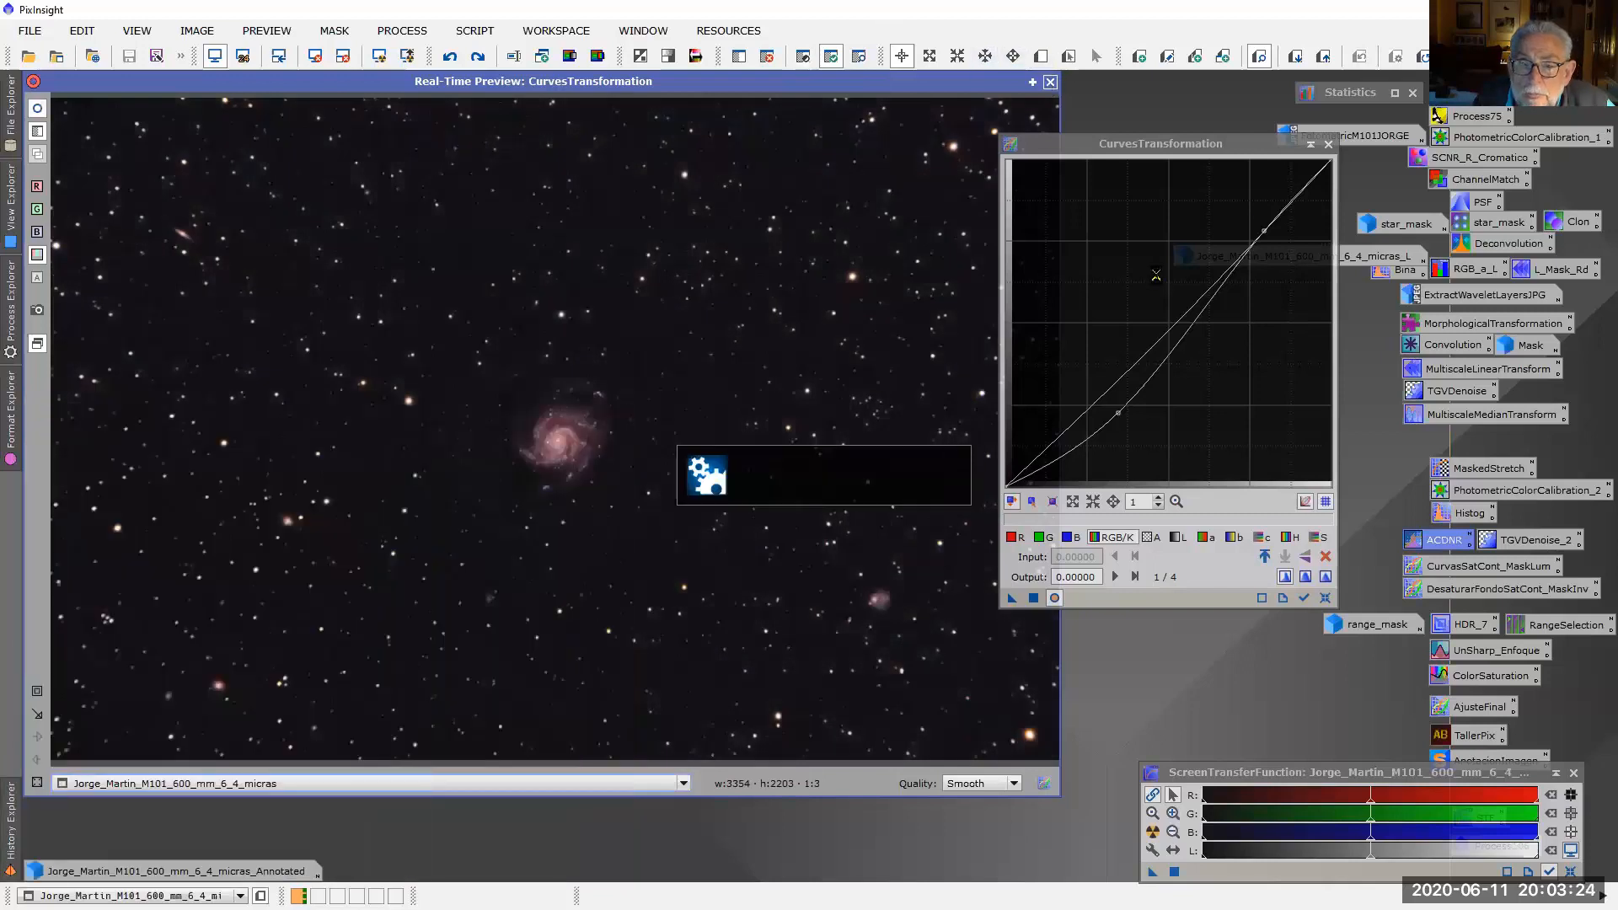
pyautogui.click(1329, 145)
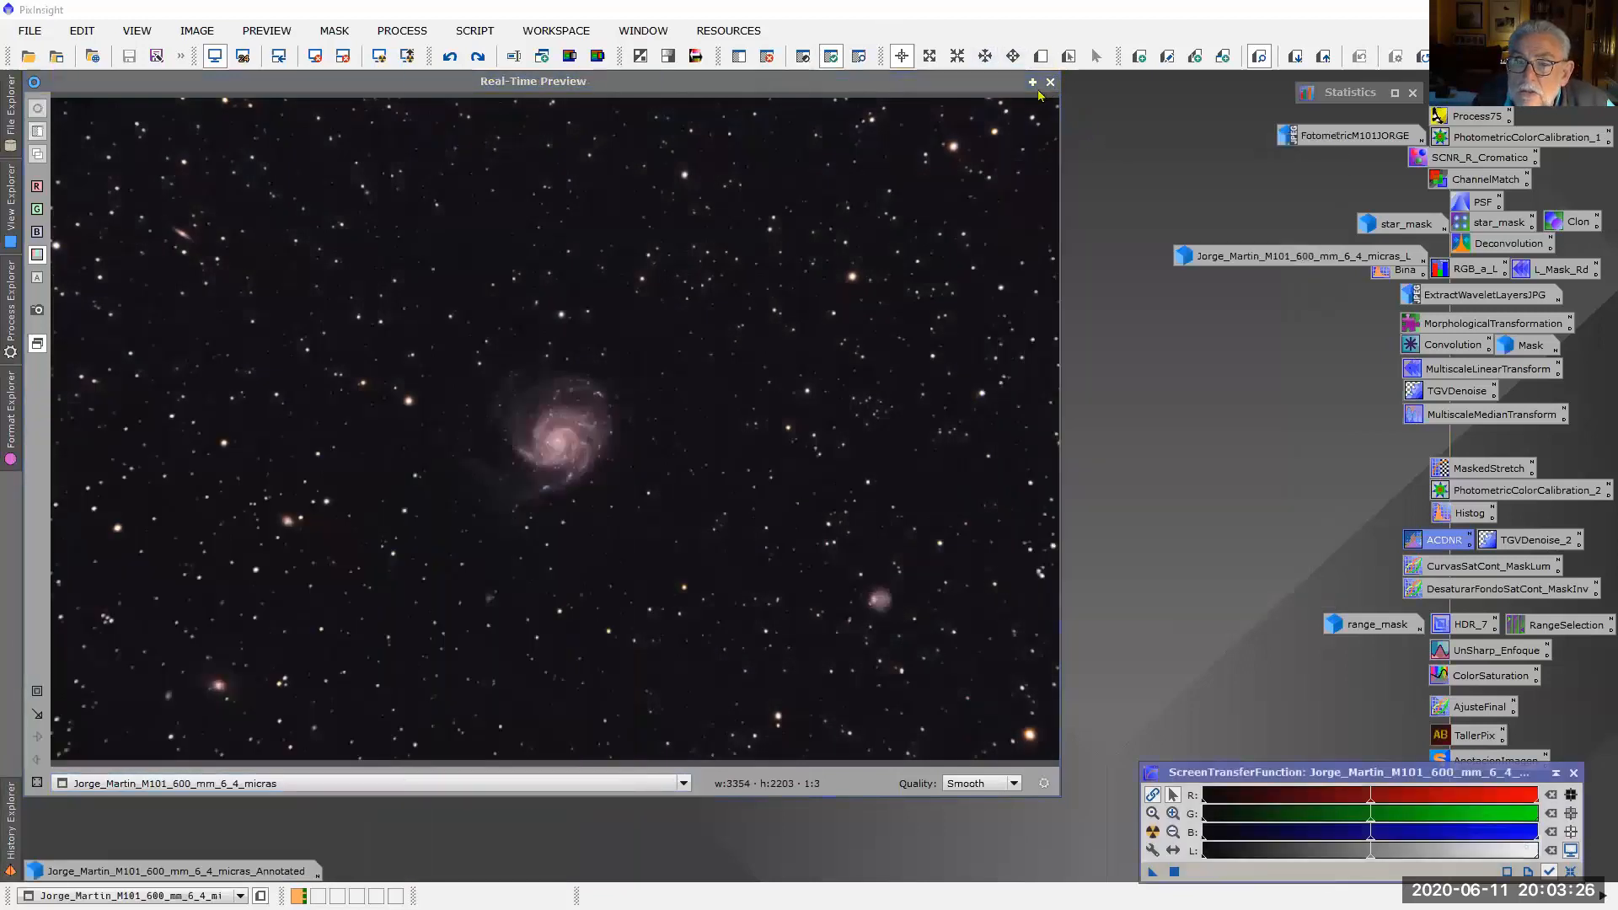
pyautogui.click(1050, 83)
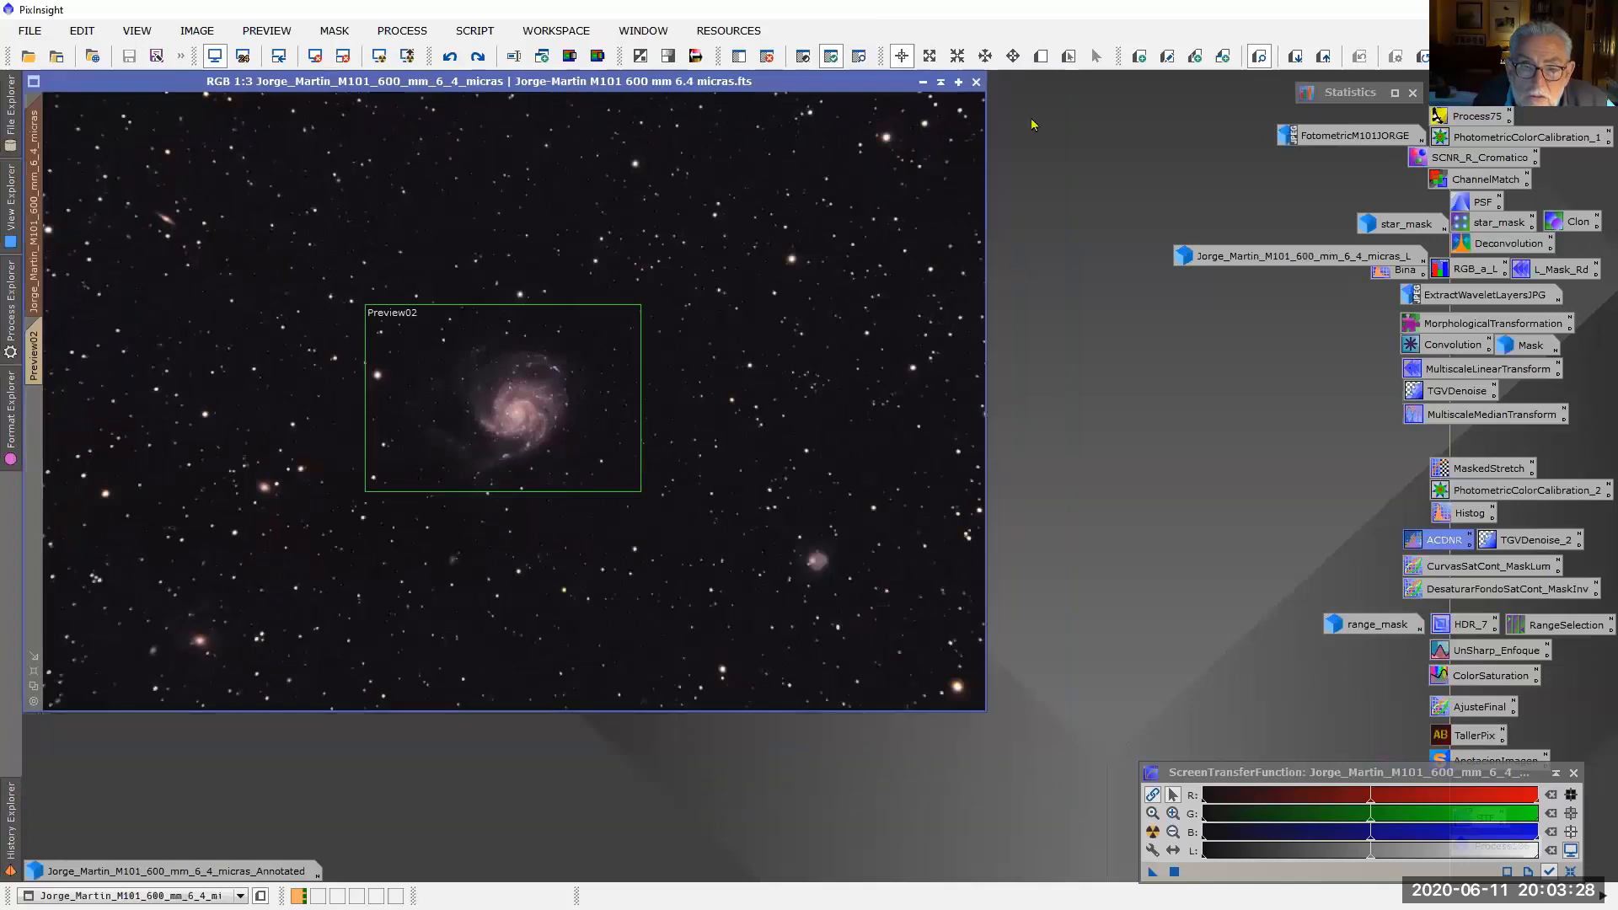
pyautogui.scroll(-1, 807, 440)
pyautogui.scroll(1, 807, 440)
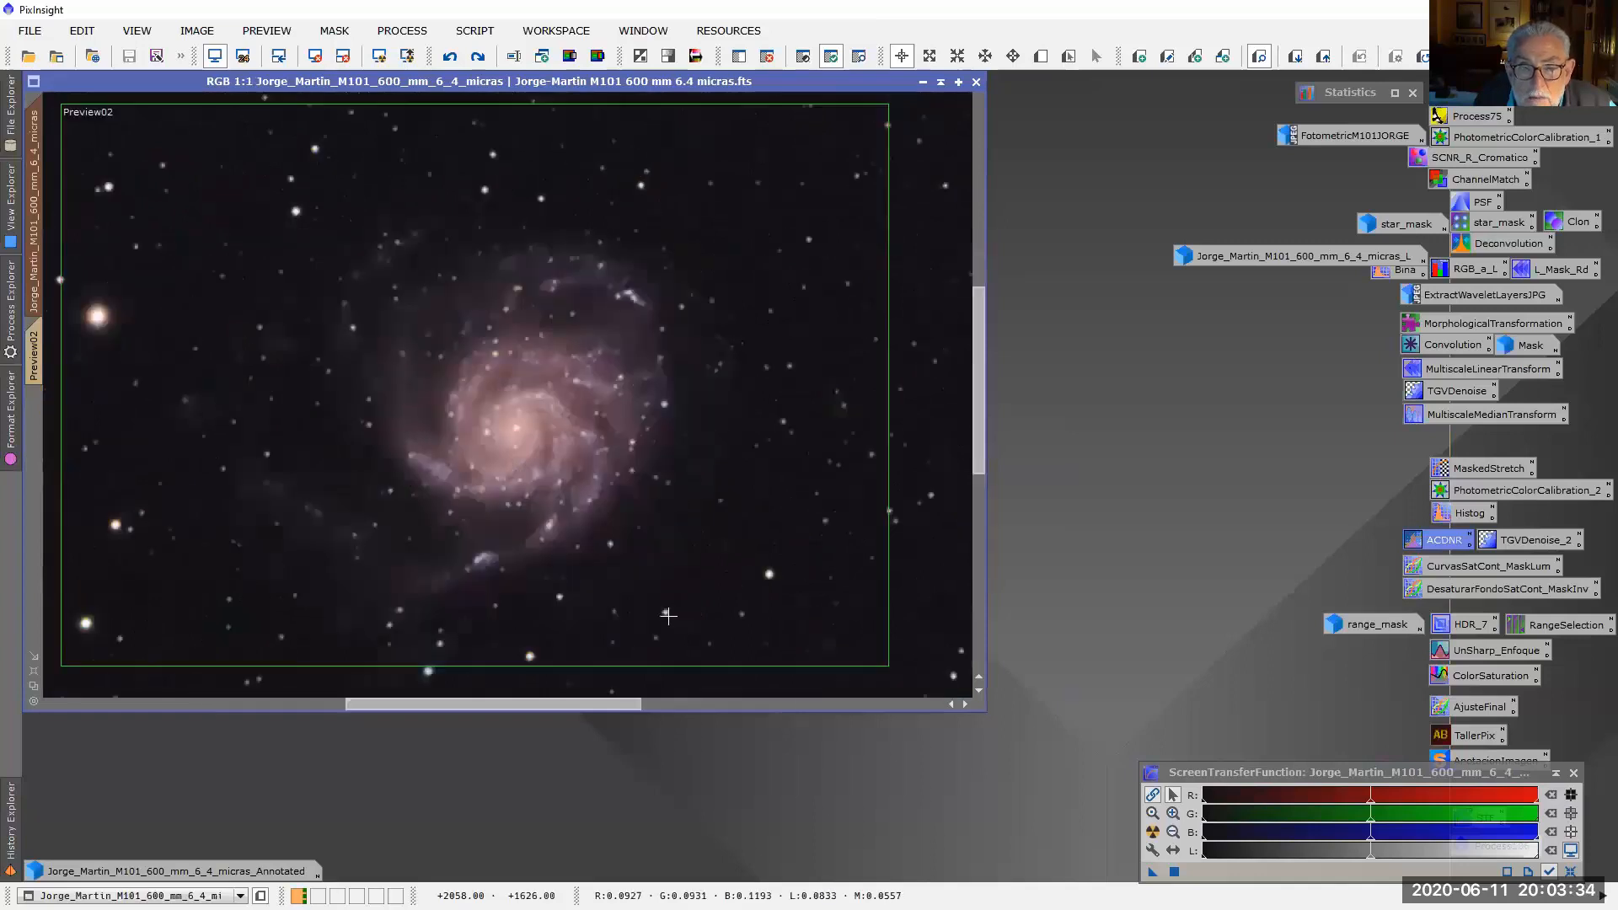
pyautogui.scroll(1, 661, 590)
pyautogui.scroll(-2, 654, 543)
pyautogui.scroll(-1, 654, 543)
pyautogui.scroll(1, 655, 543)
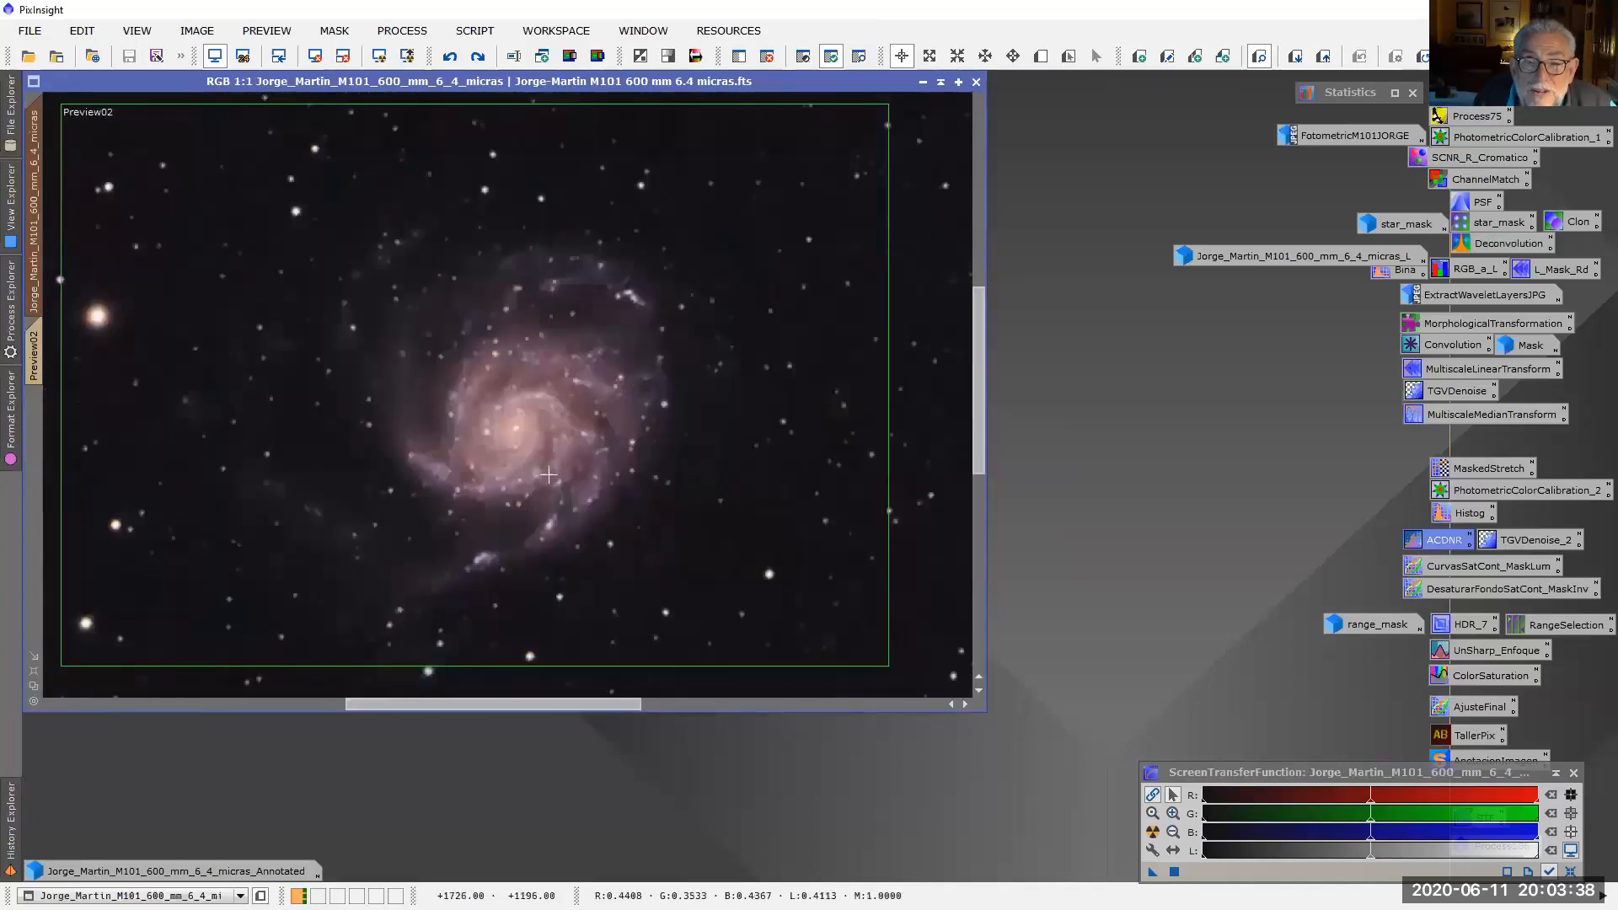
pyautogui.click(11, 834)
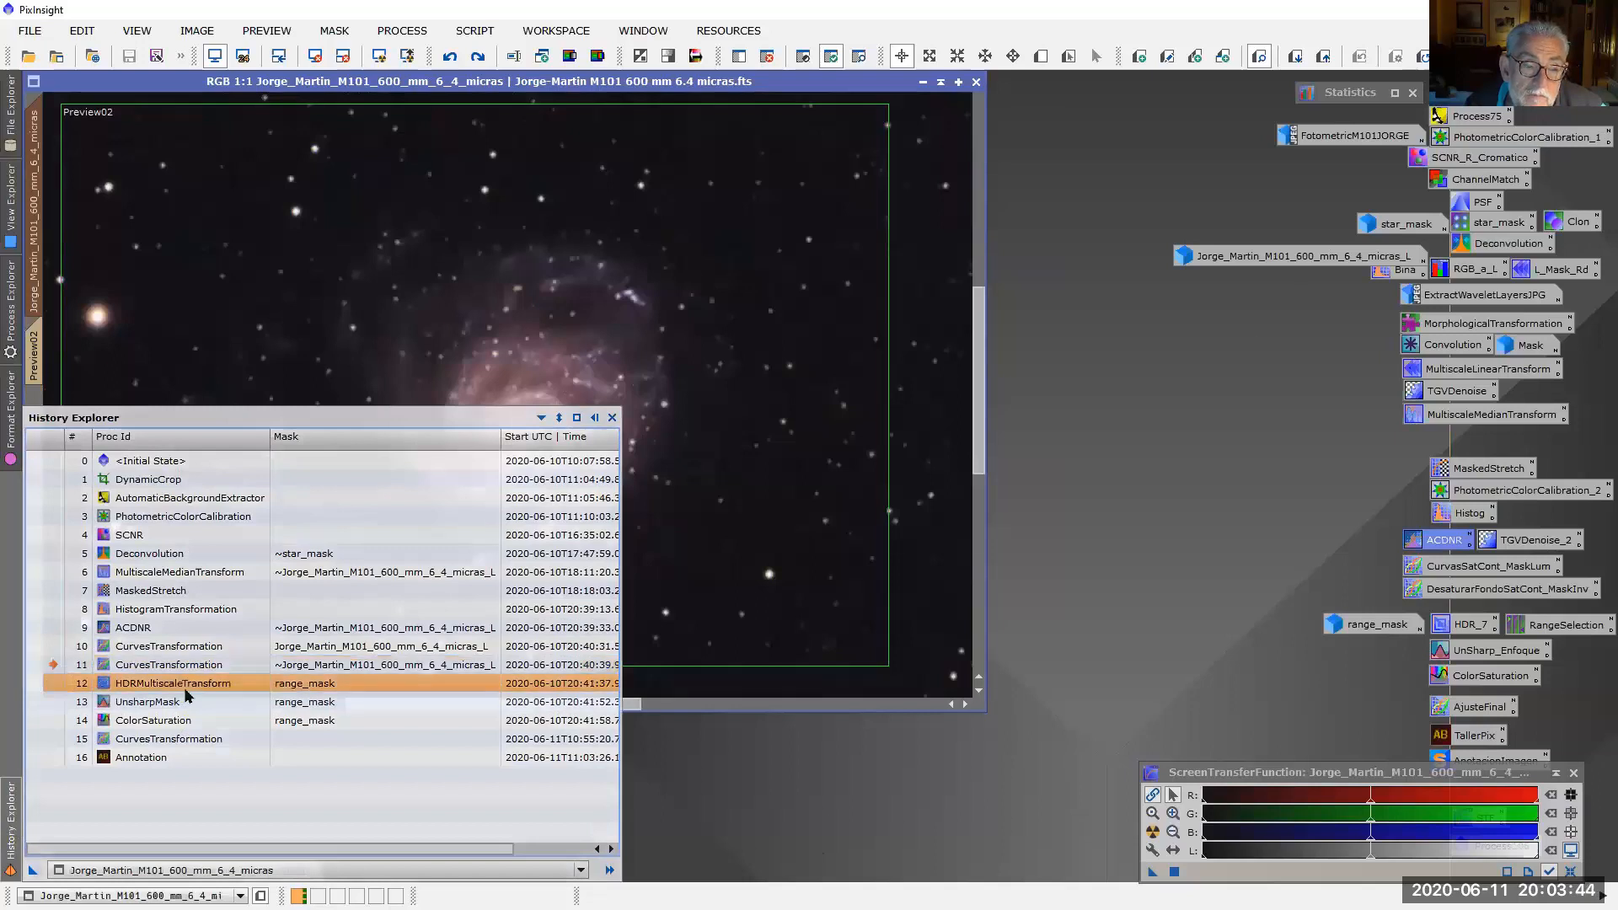
# Step: Reopen HDRMultiscaleTransform (7 layers), edit its small-scale deringing value and apply it to Preview02
pyautogui.doubleClick(185, 686)
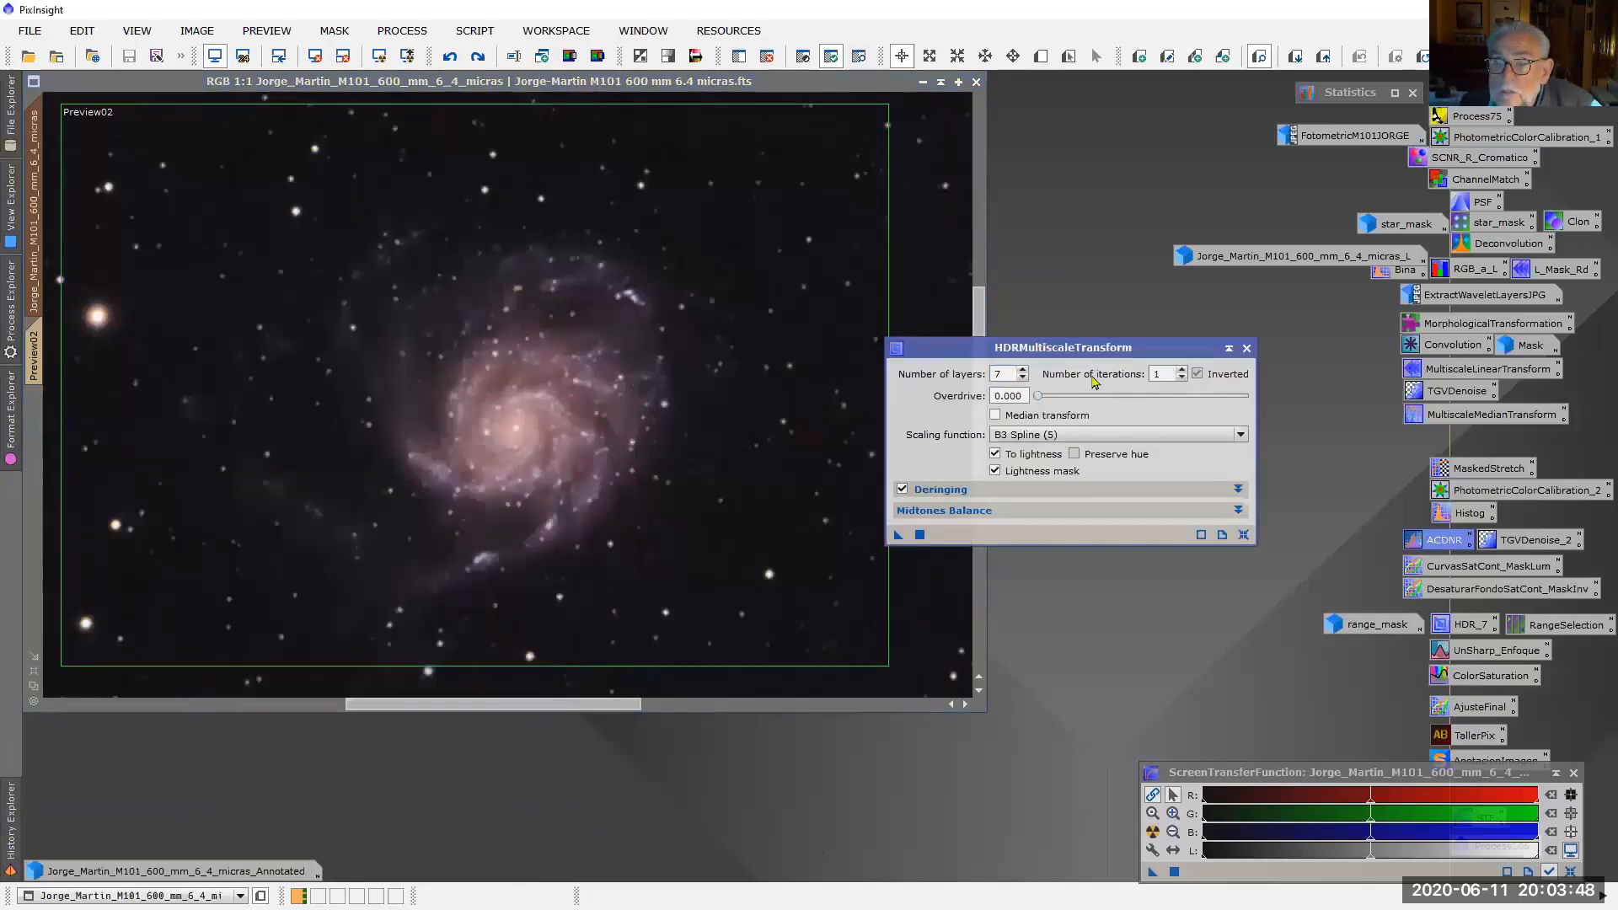
pyautogui.moveTo(1159, 355); pyautogui.dragTo(1227, 355)
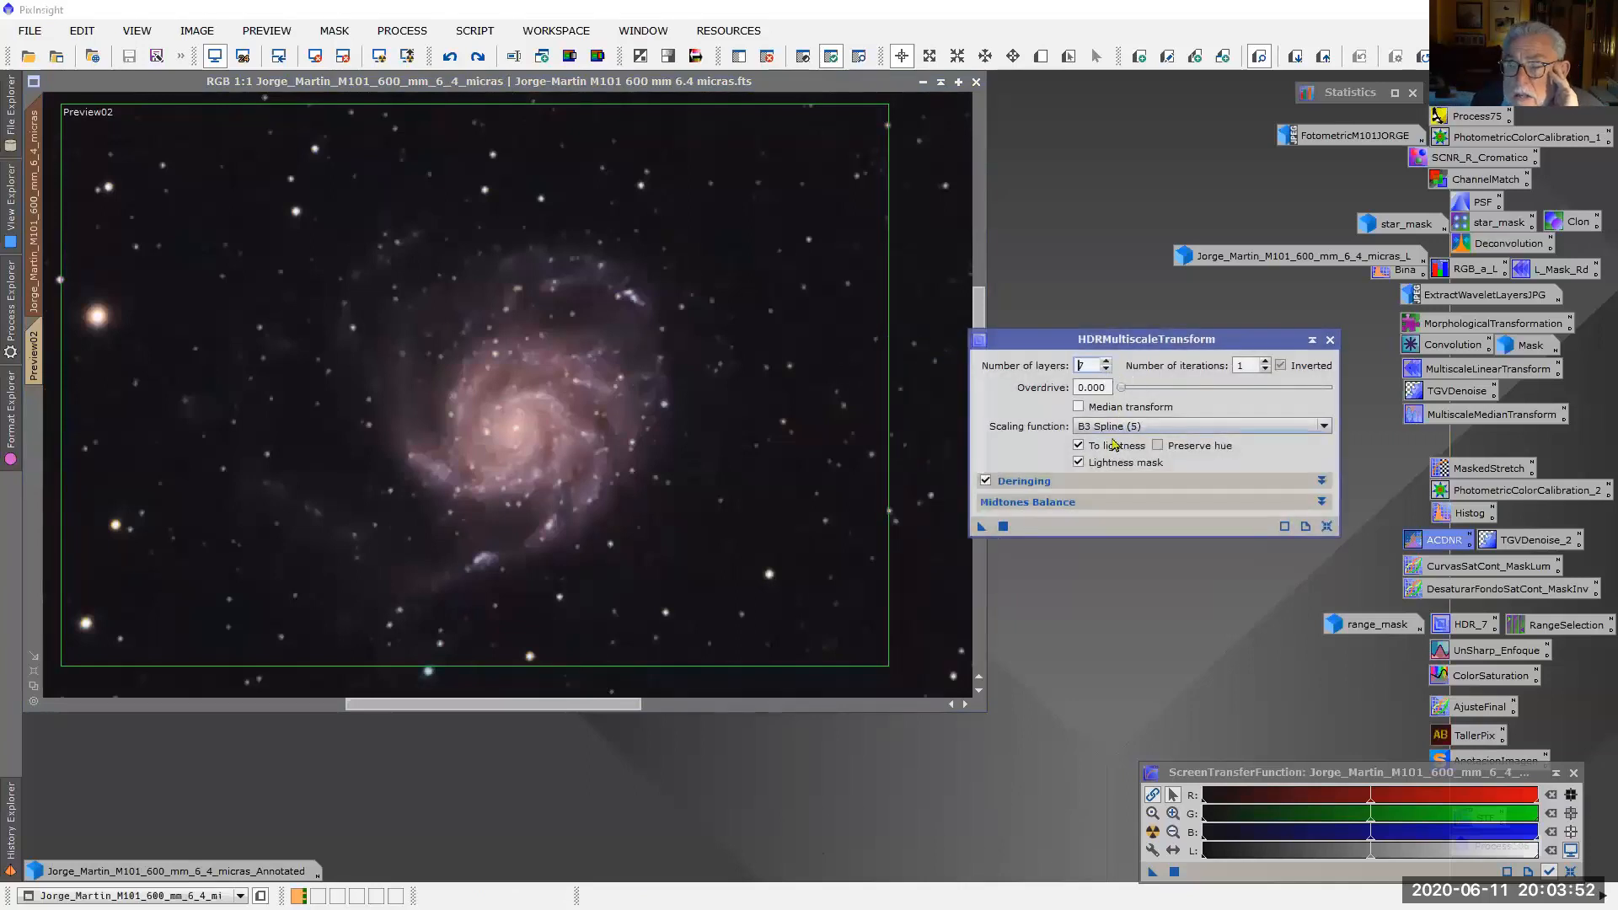
pyautogui.click(1321, 482)
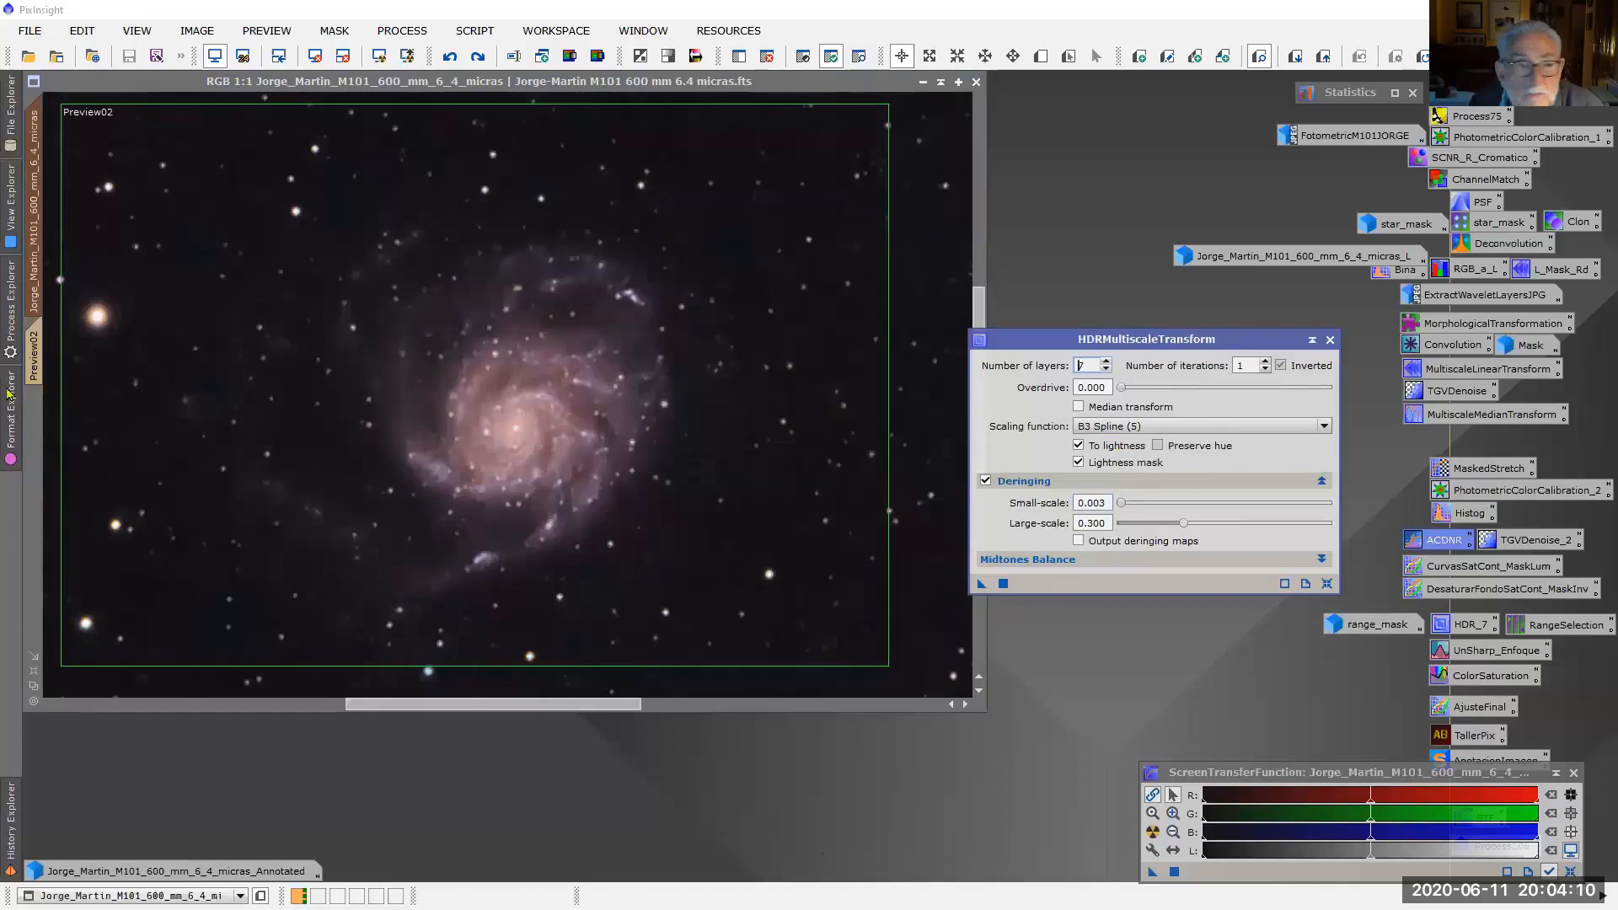
pyautogui.click(36, 348)
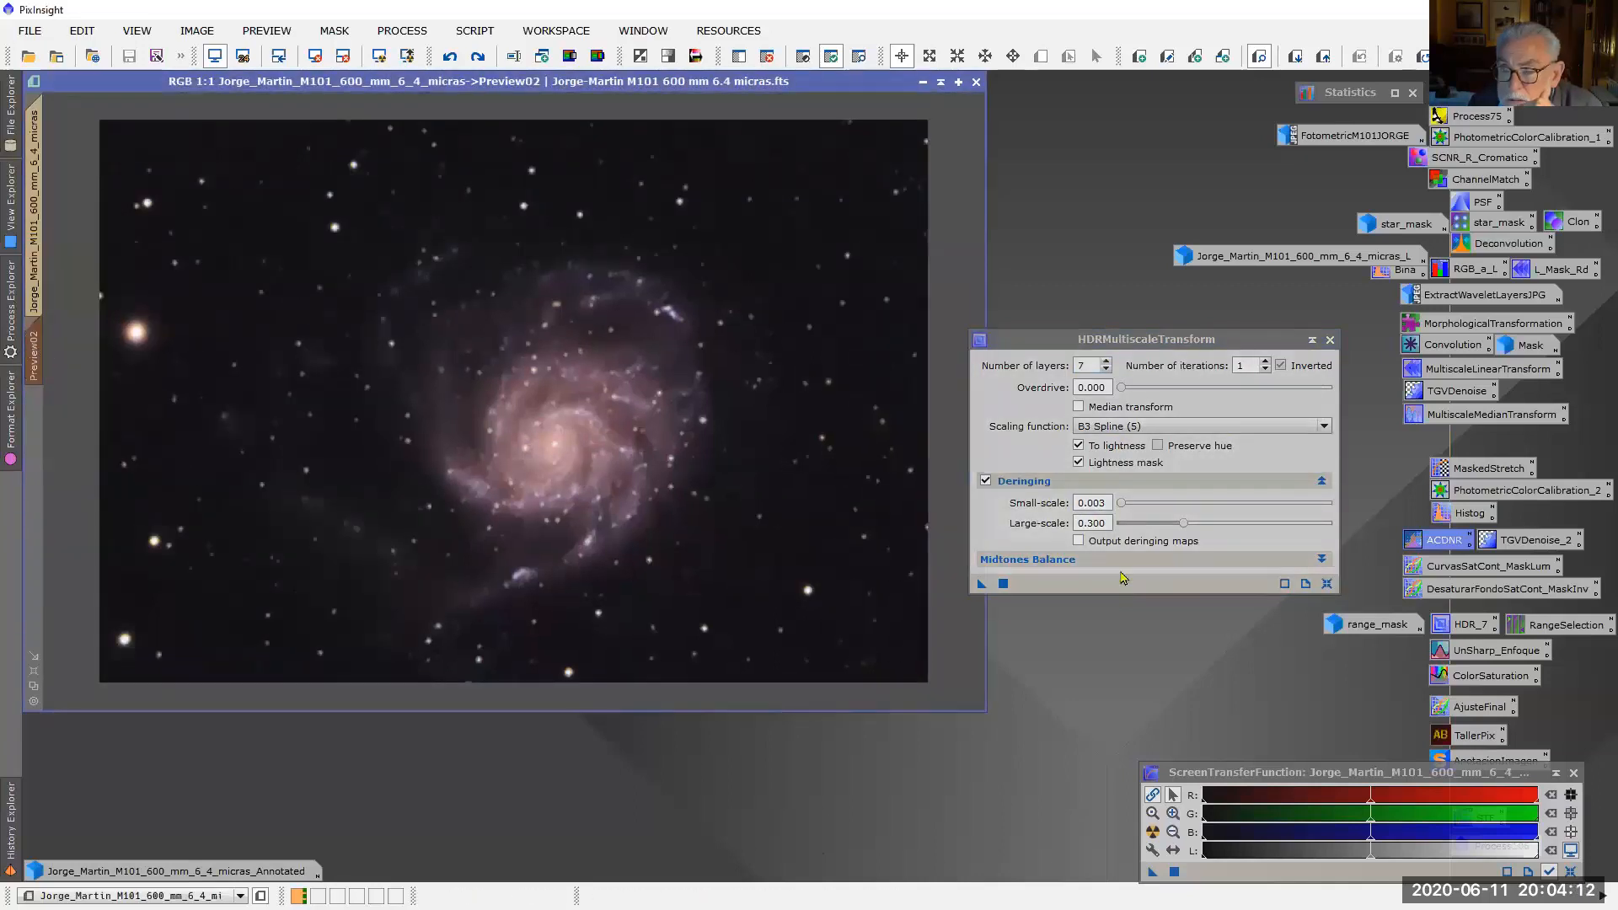
pyautogui.click(1110, 502)
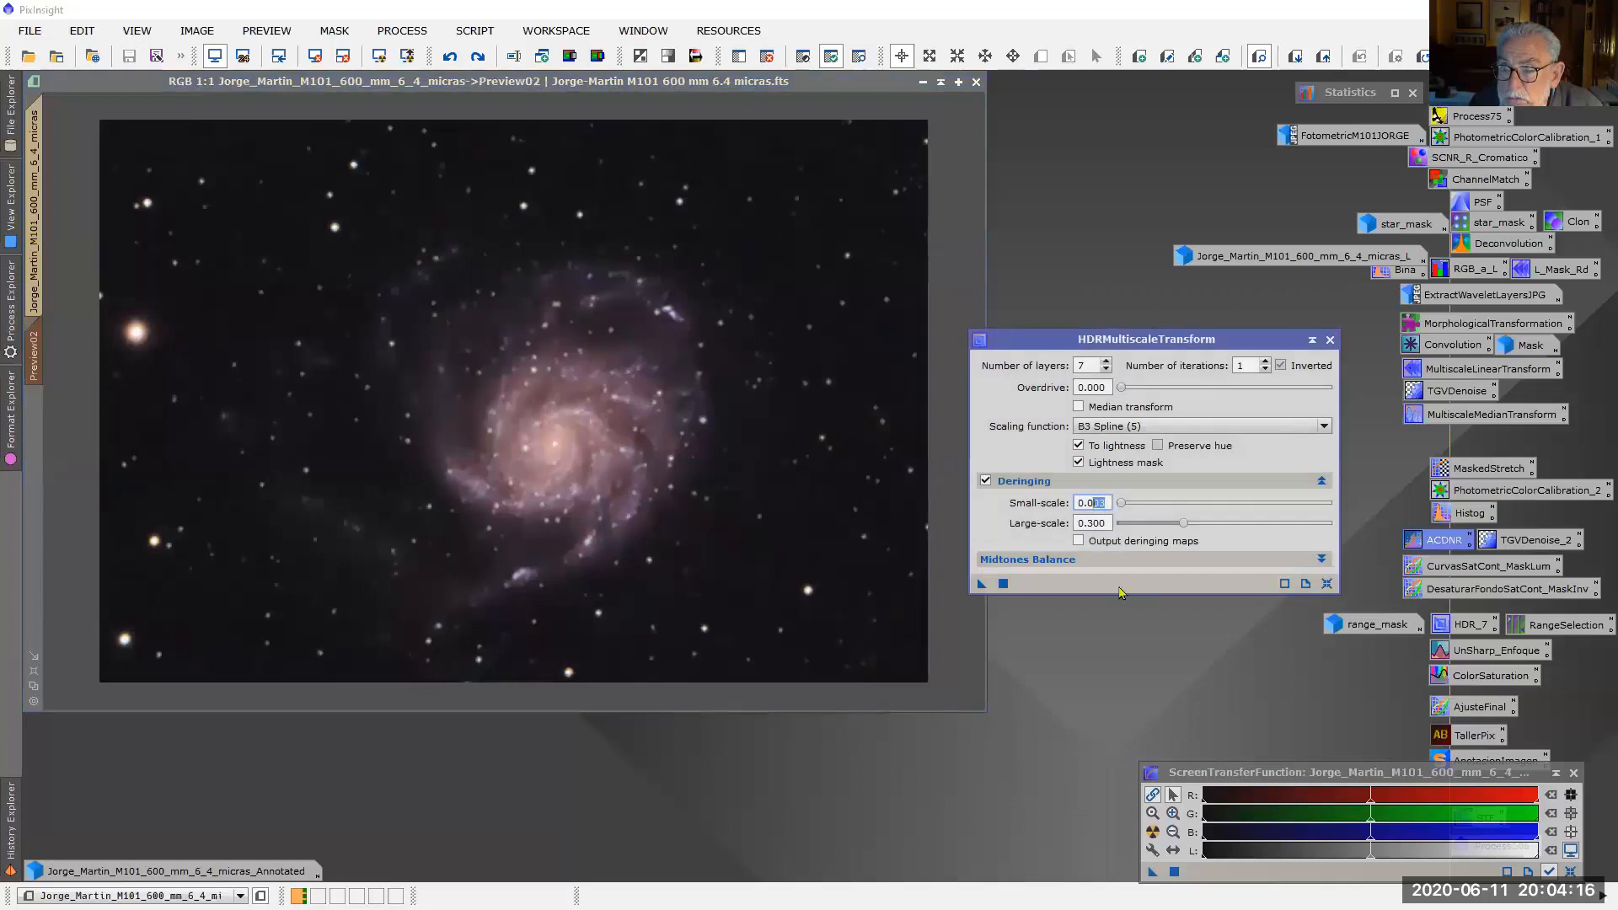
pyautogui.write('10')
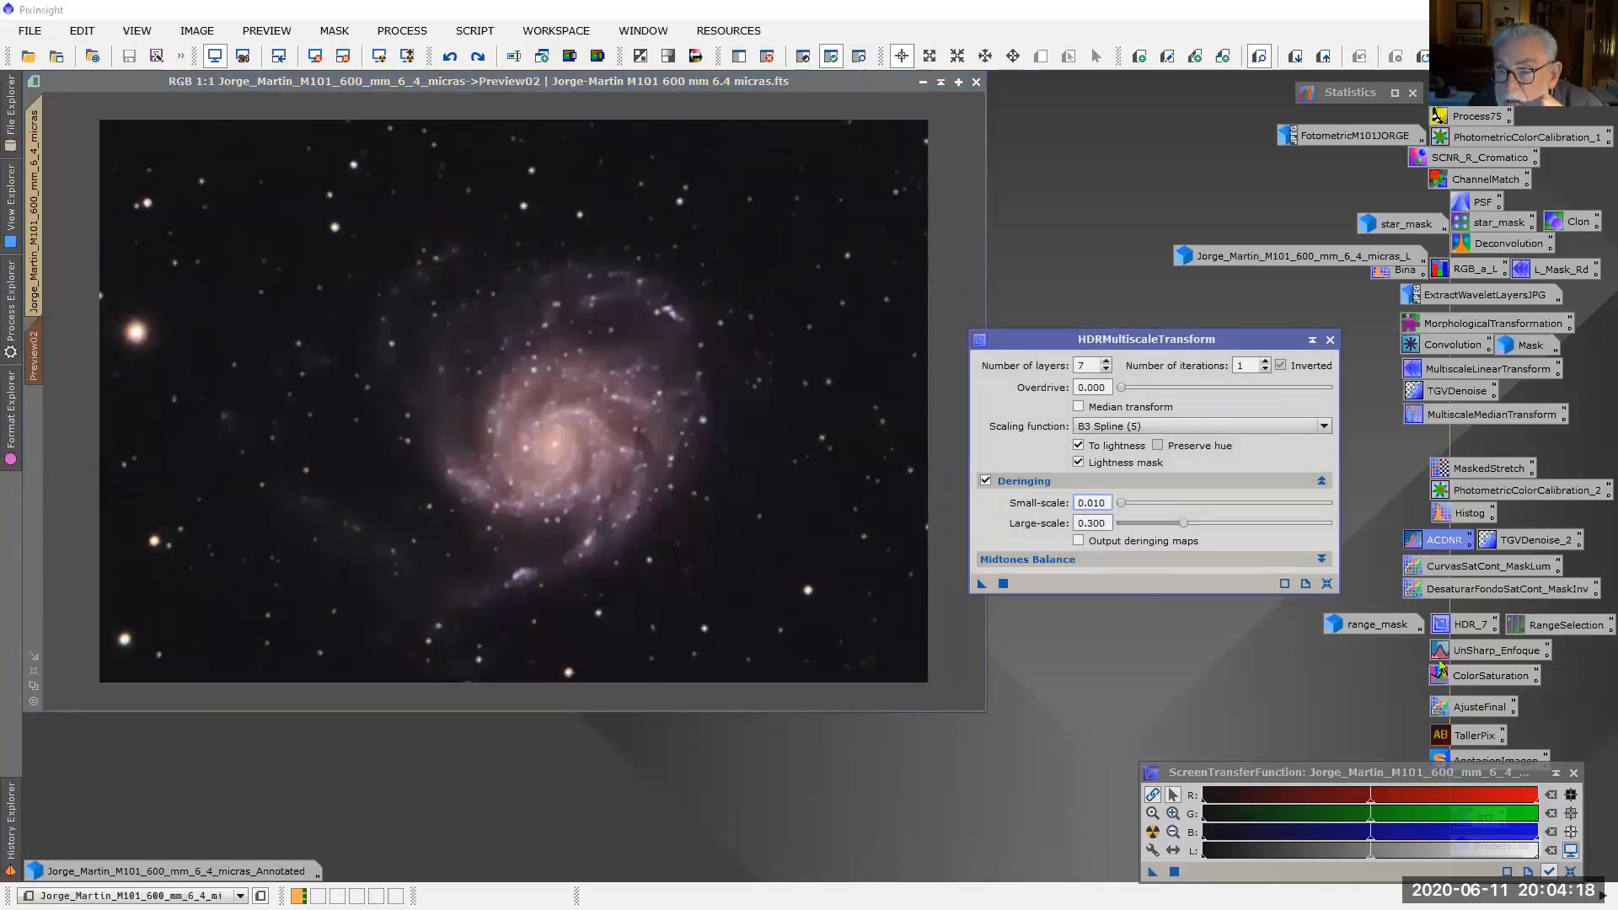
pyautogui.moveTo(981, 583); pyautogui.dragTo(614, 451)
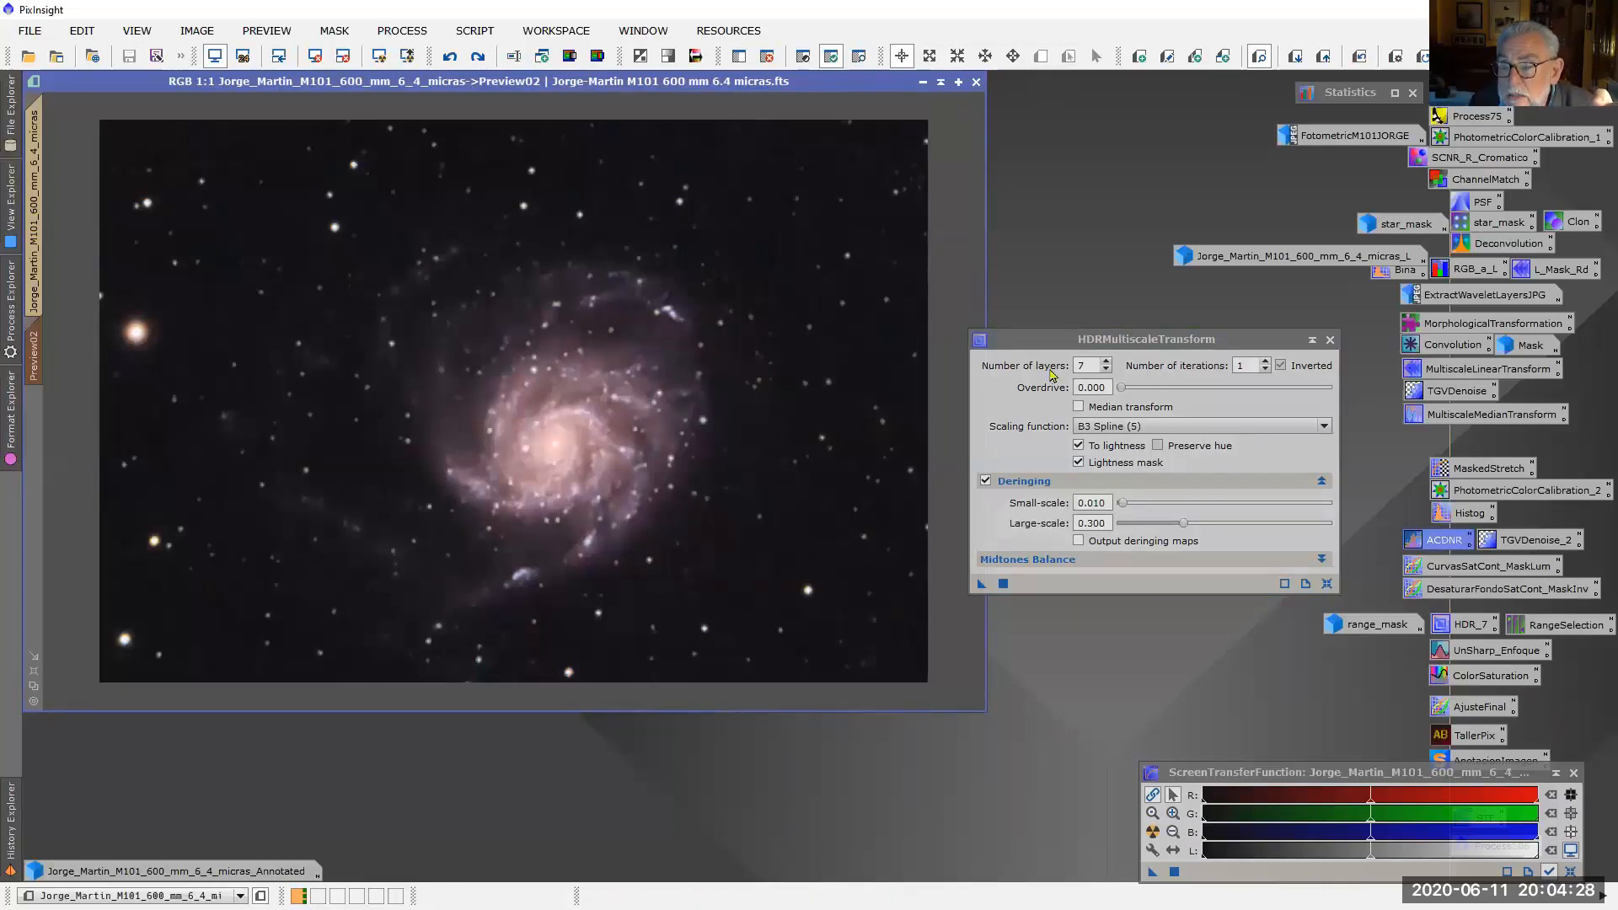
# Step: Reapply with small-scale deringing 0.003 and compare Preview02 before and after
pyautogui.click(1097, 503)
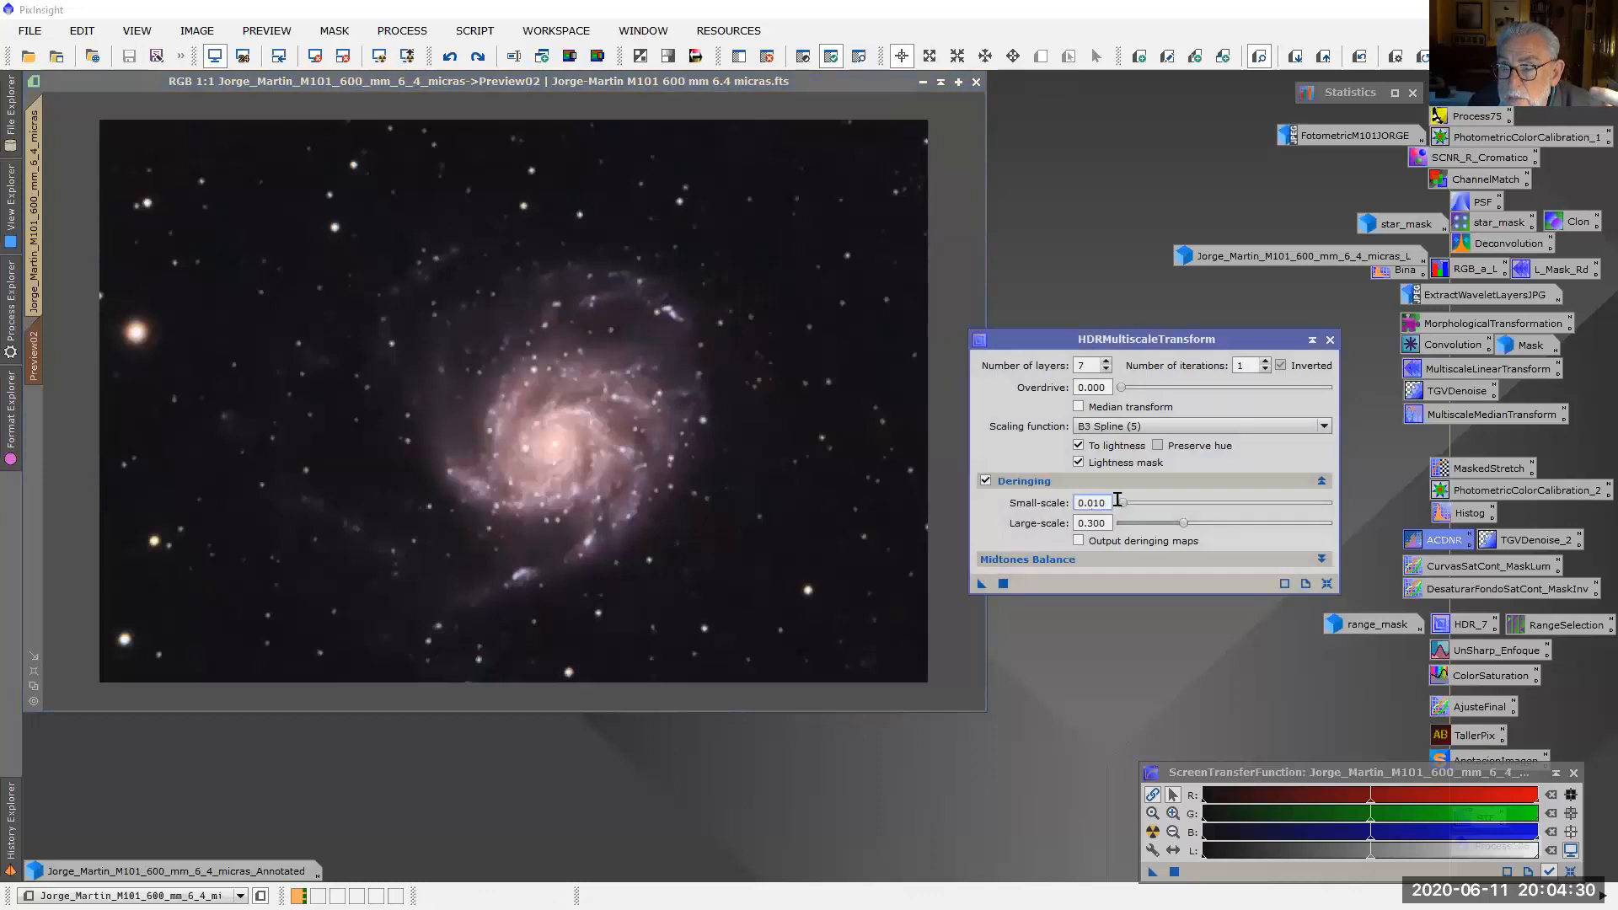
pyautogui.write('03')
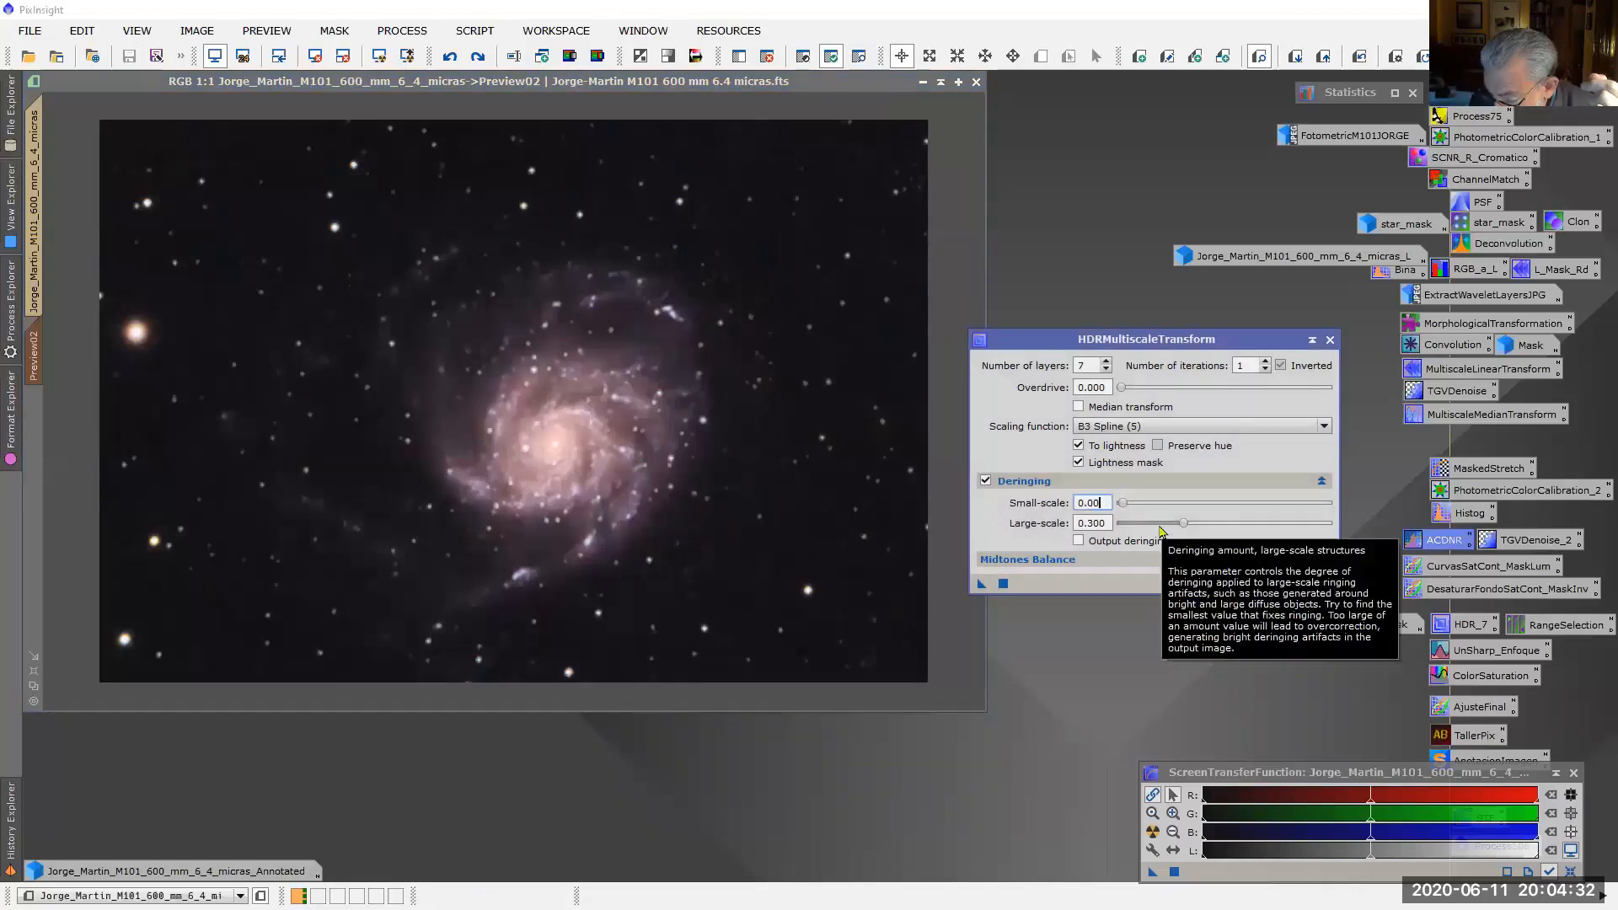
pyautogui.moveTo(983, 584); pyautogui.dragTo(669, 469)
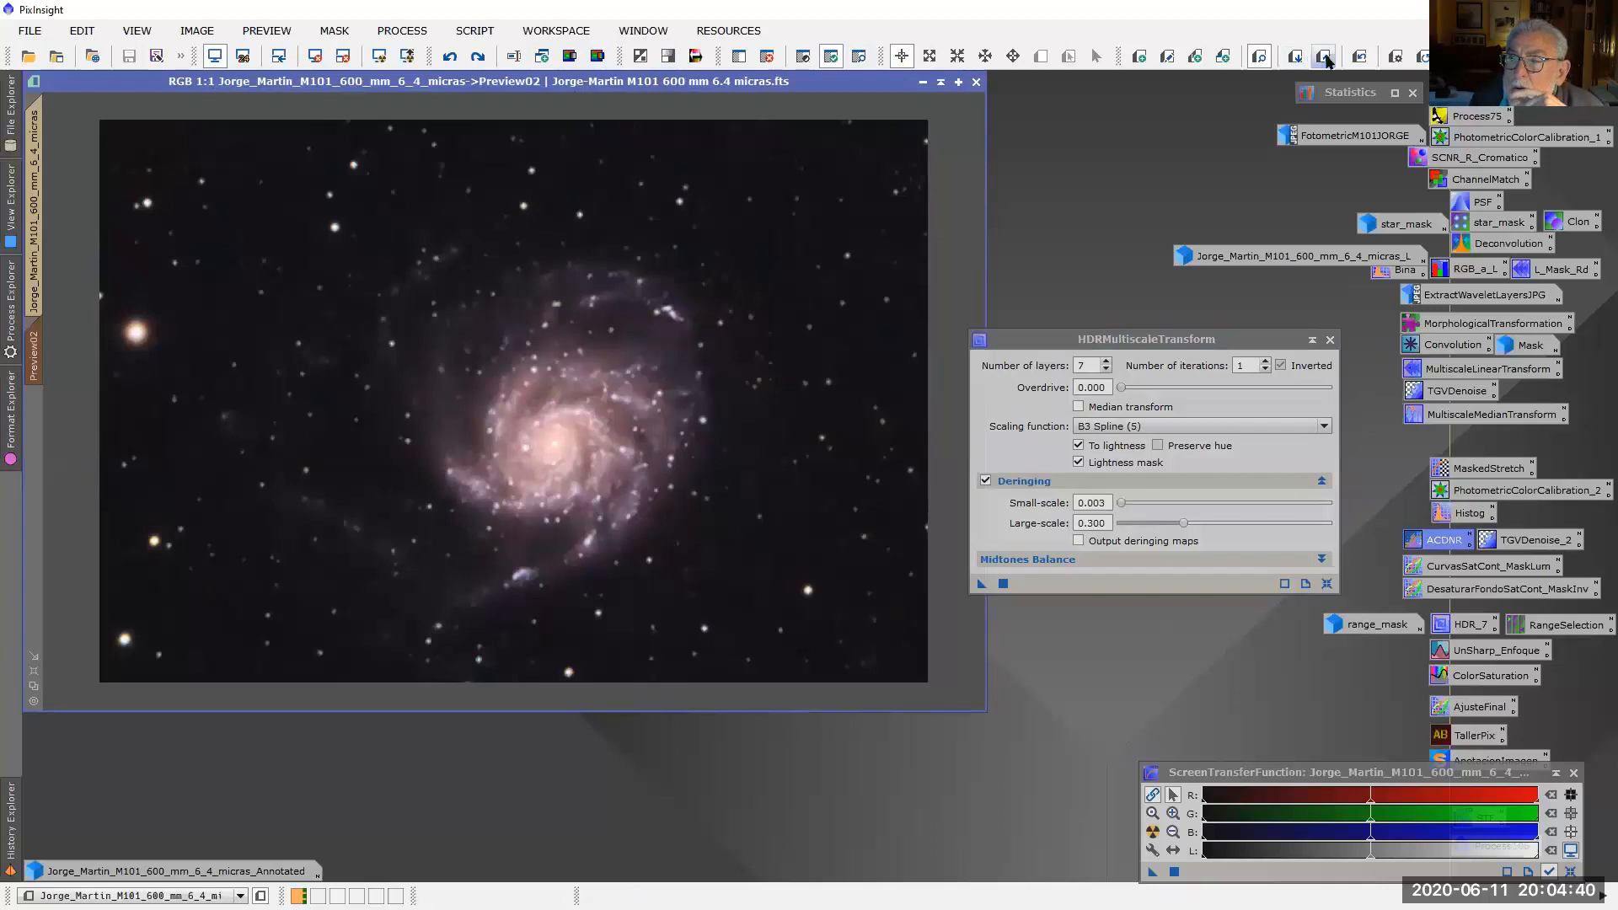
pyautogui.click(1359, 56)
pyautogui.click(1359, 57)
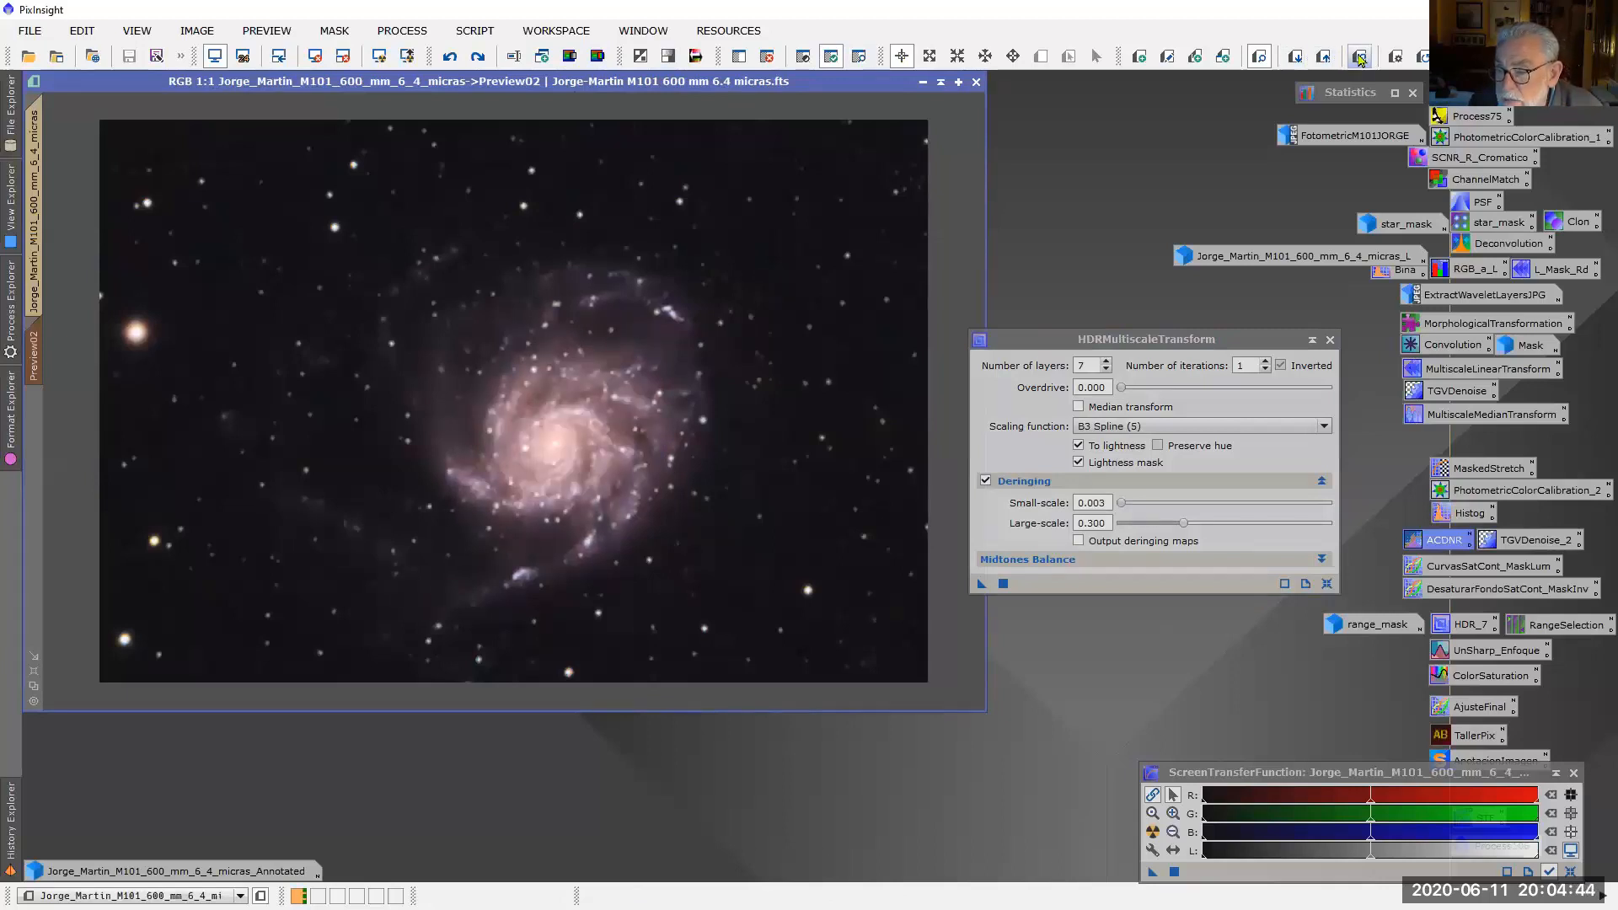
pyautogui.click(1359, 55)
pyautogui.click(1360, 56)
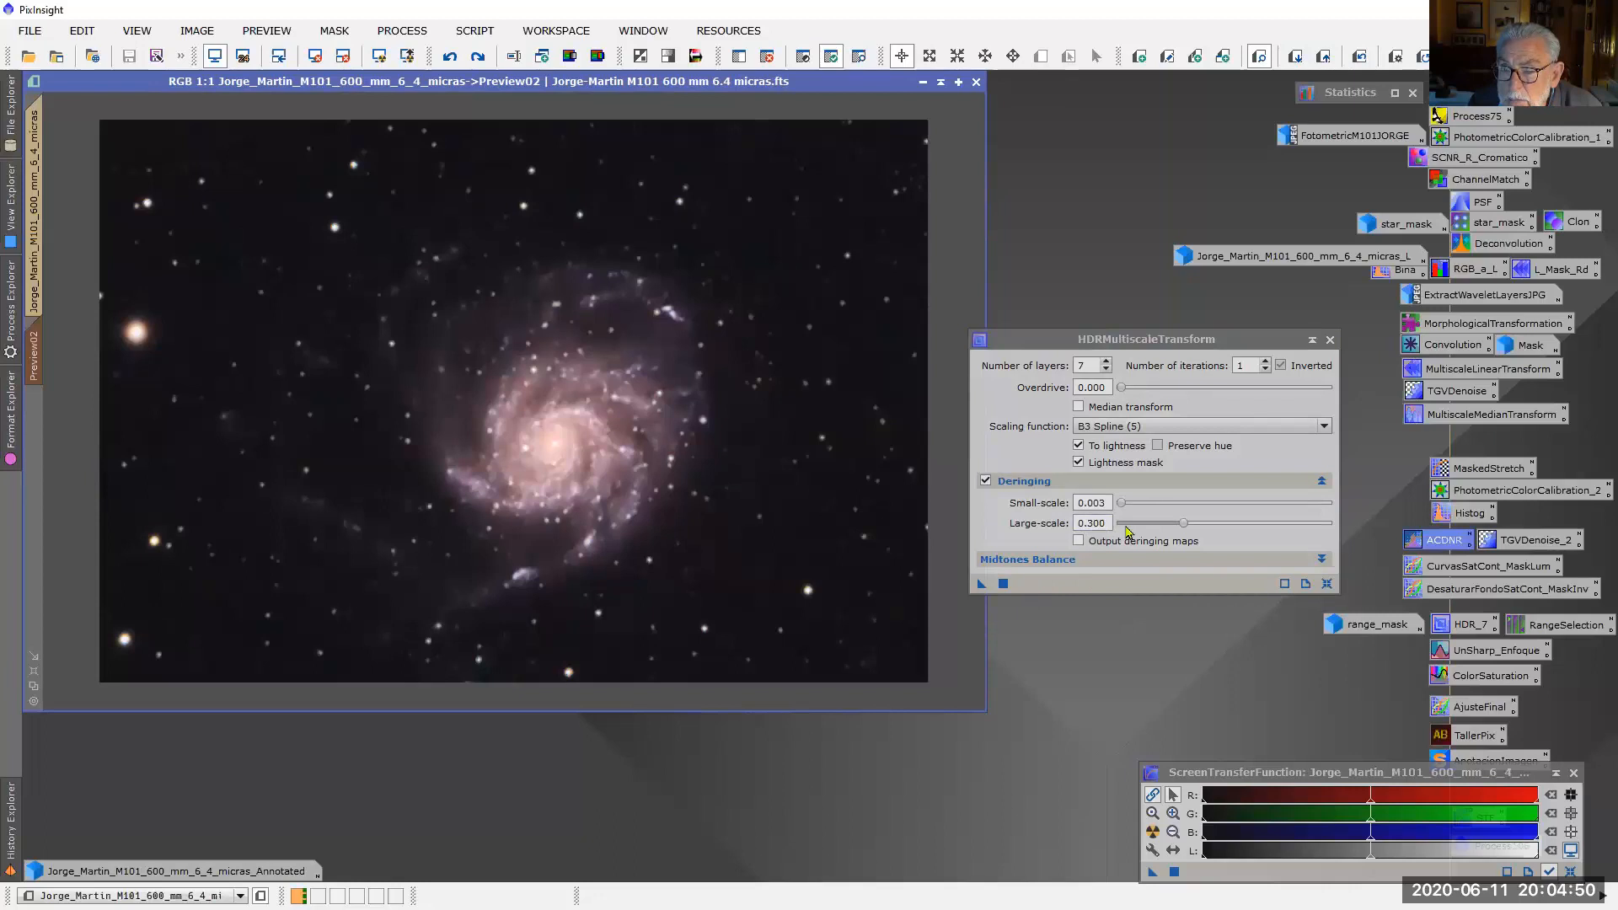
# Step: Change large-scale deringing to 0.032 and reapply HDRMultiscaleTransform to Preview02
pyautogui.click(1091, 524)
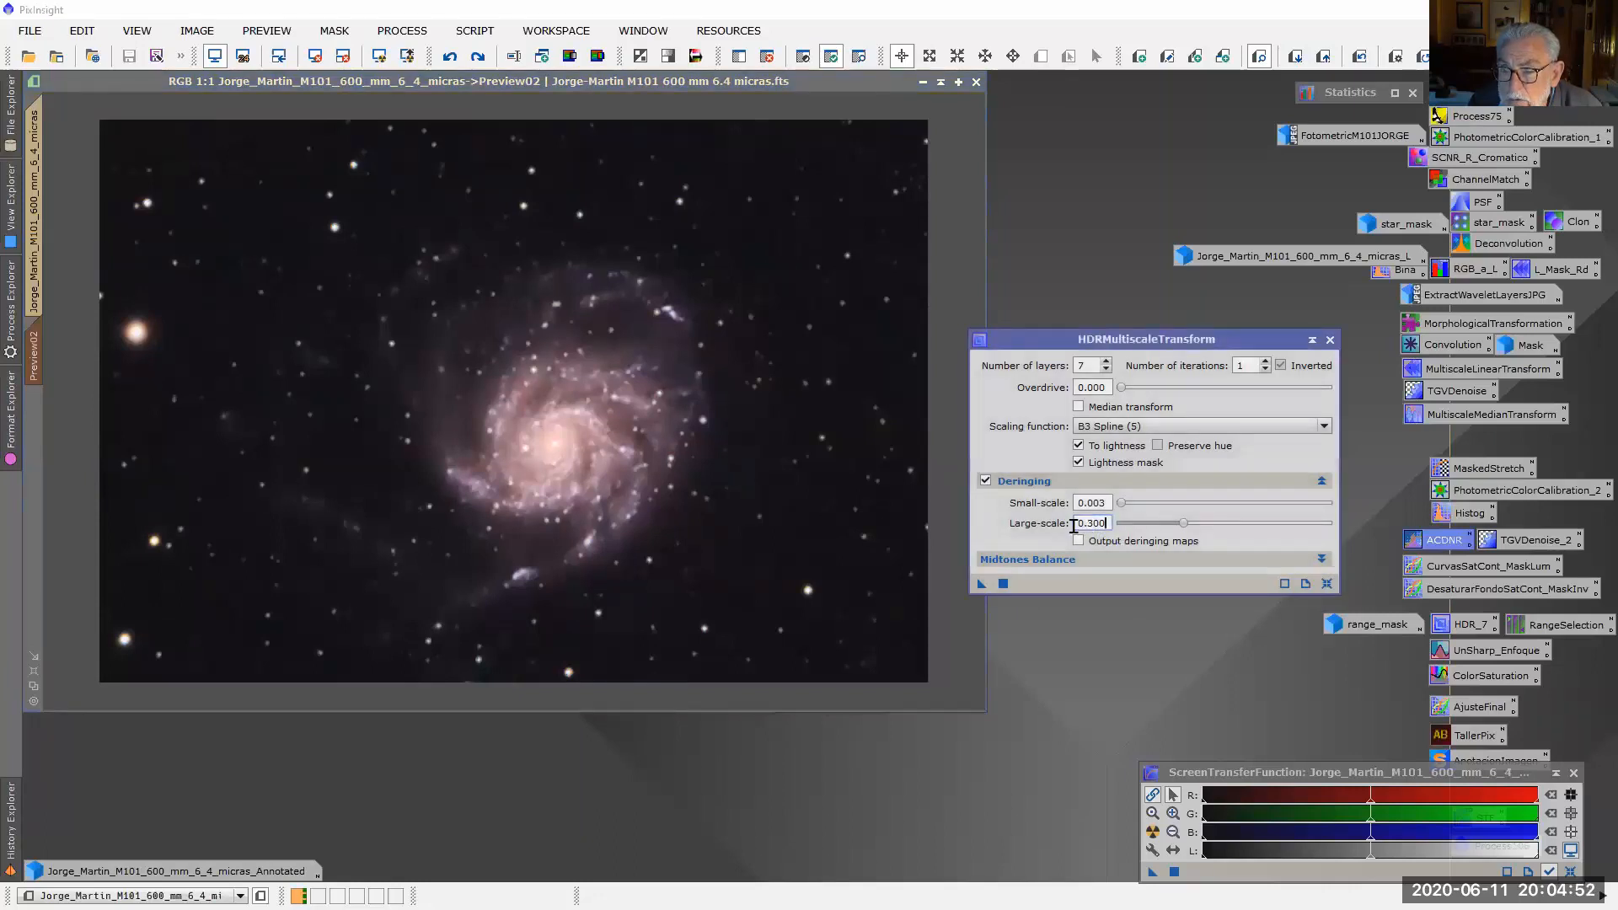
pyautogui.moveTo(1088, 524); pyautogui.dragTo(1078, 524)
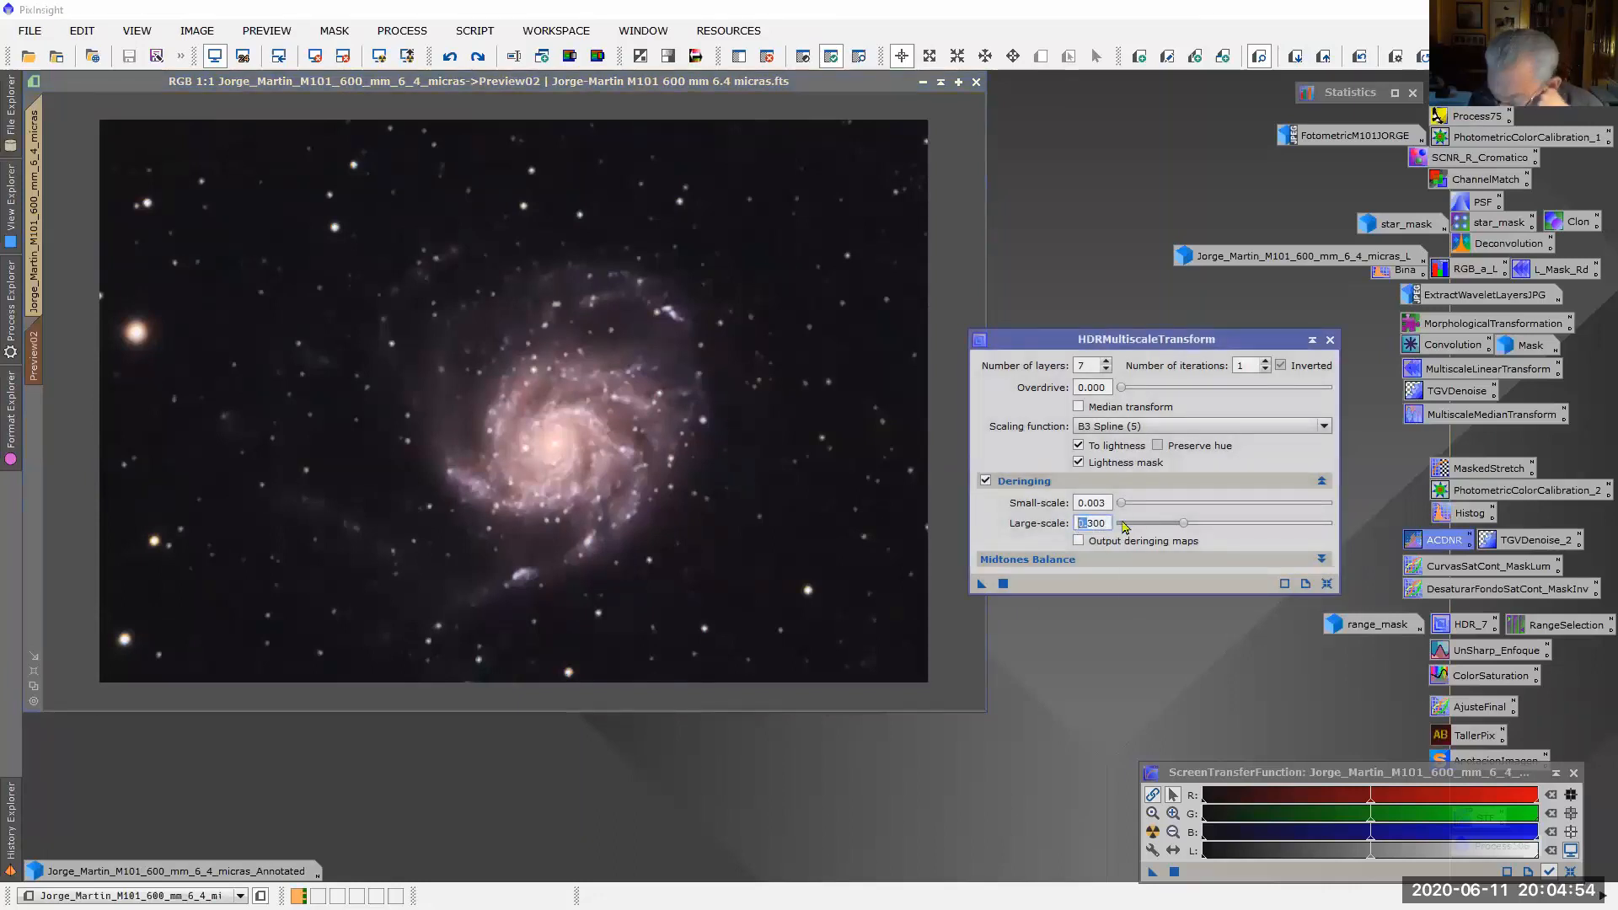
pyautogui.write('0.0323')
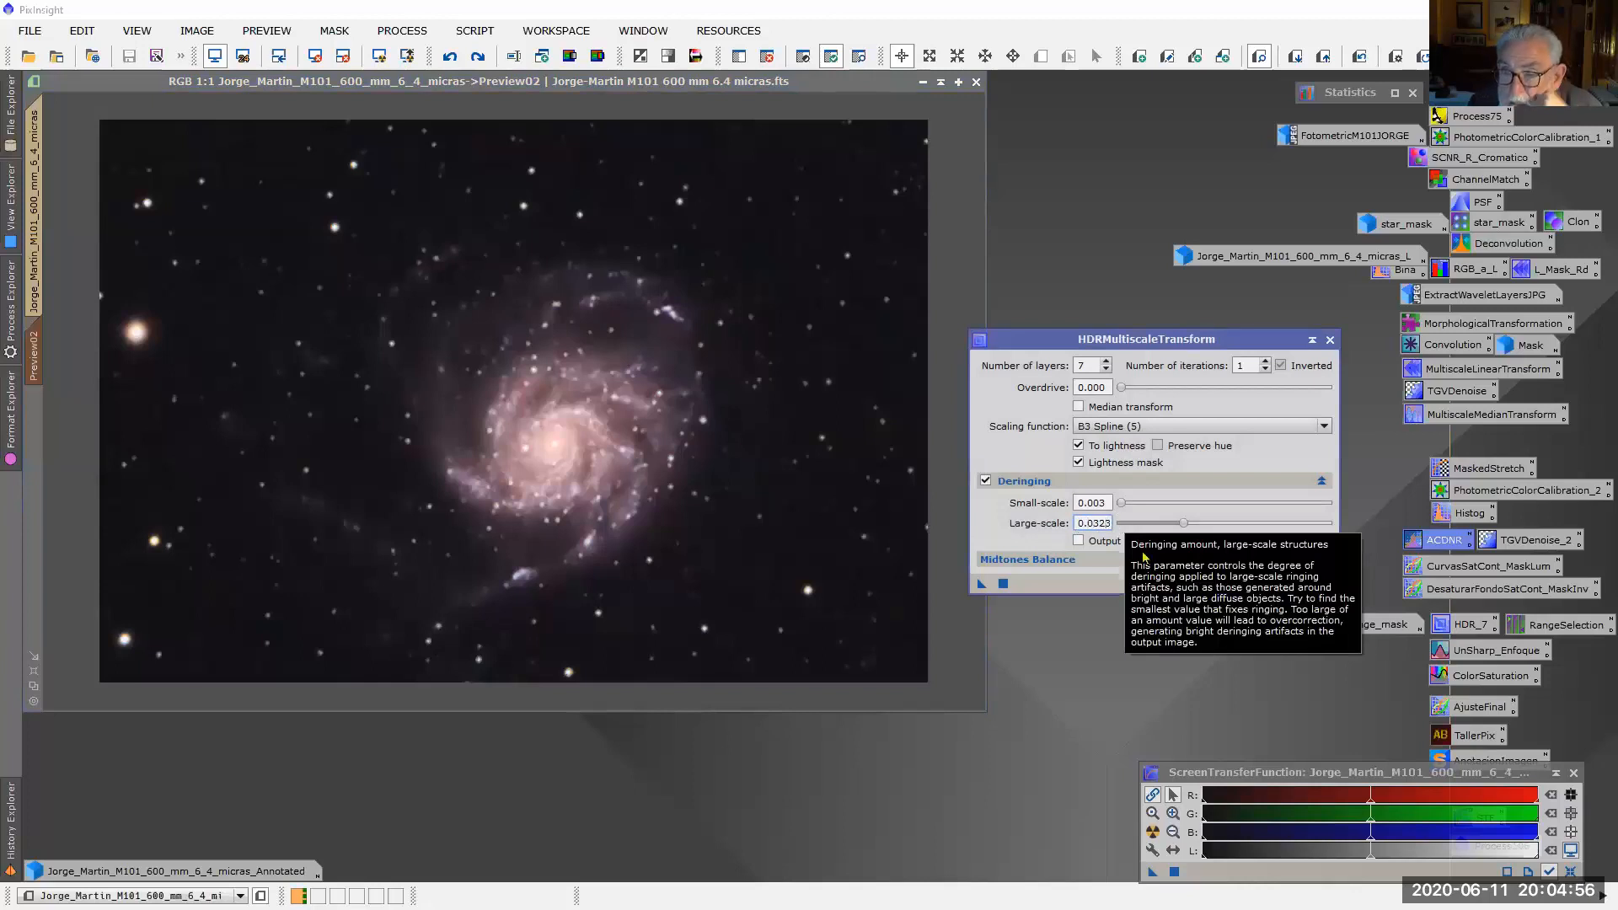
pyautogui.moveTo(980, 586); pyautogui.dragTo(654, 484)
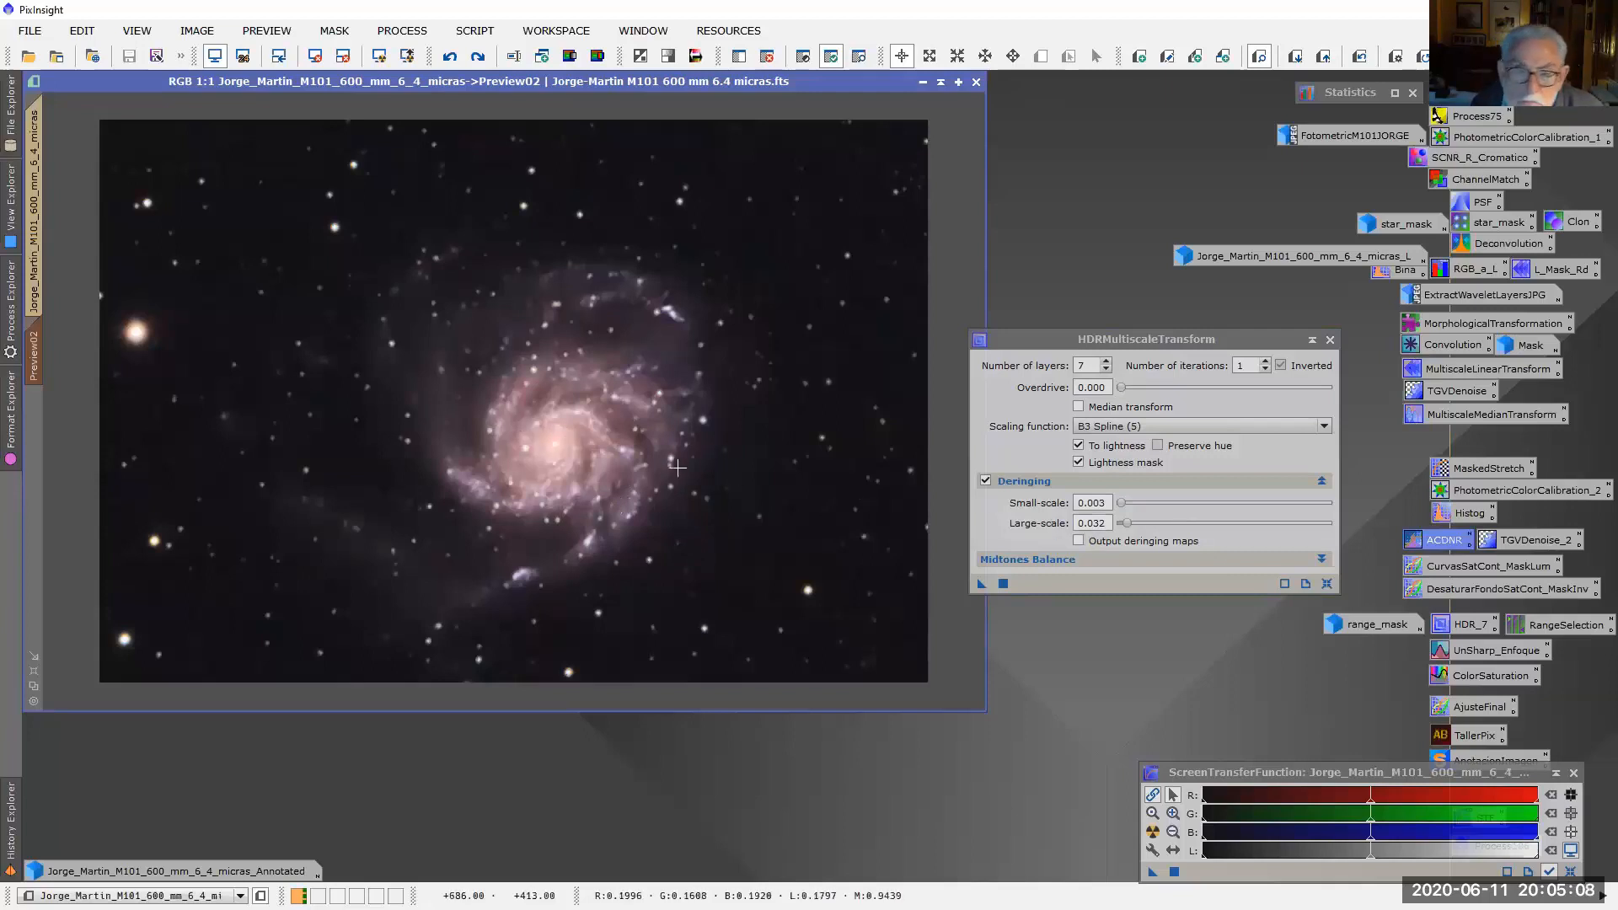
# Step: Compare Preview02 before and after HDRMultiscaleTransform, then return to the full M101 frame
pyautogui.scroll(3, 601, 477)
pyautogui.scroll(-3, 609, 470)
pyautogui.scroll(-2, 609, 472)
pyautogui.scroll(2, 611, 472)
pyautogui.scroll(-1, 619, 485)
pyautogui.scroll(1, 620, 483)
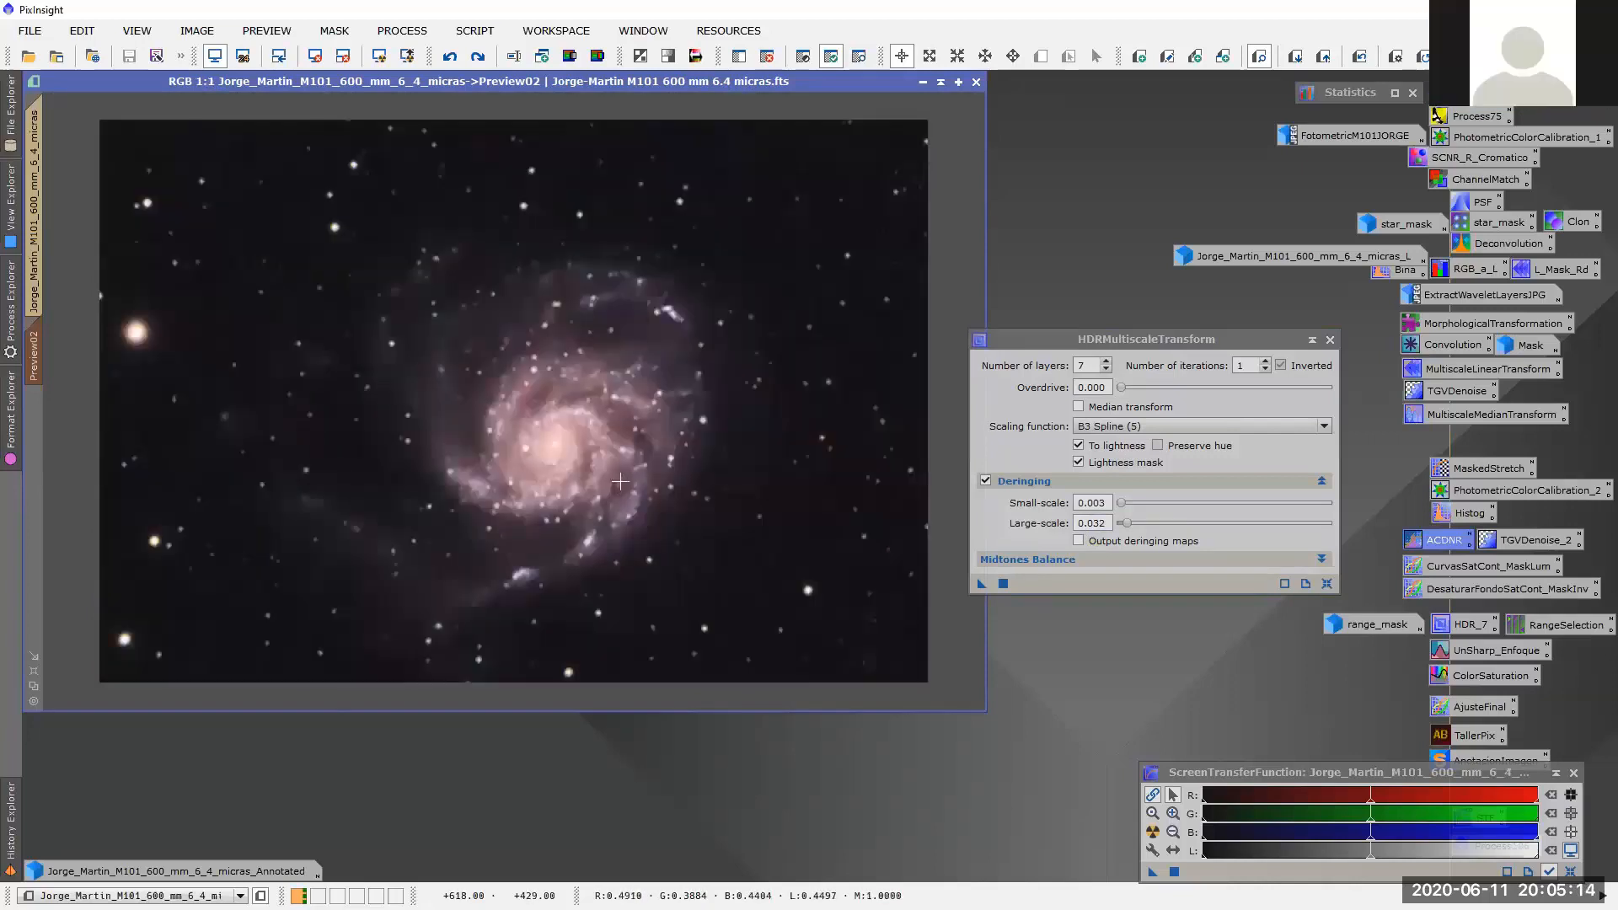
pyautogui.click(1361, 58)
pyautogui.click(1361, 57)
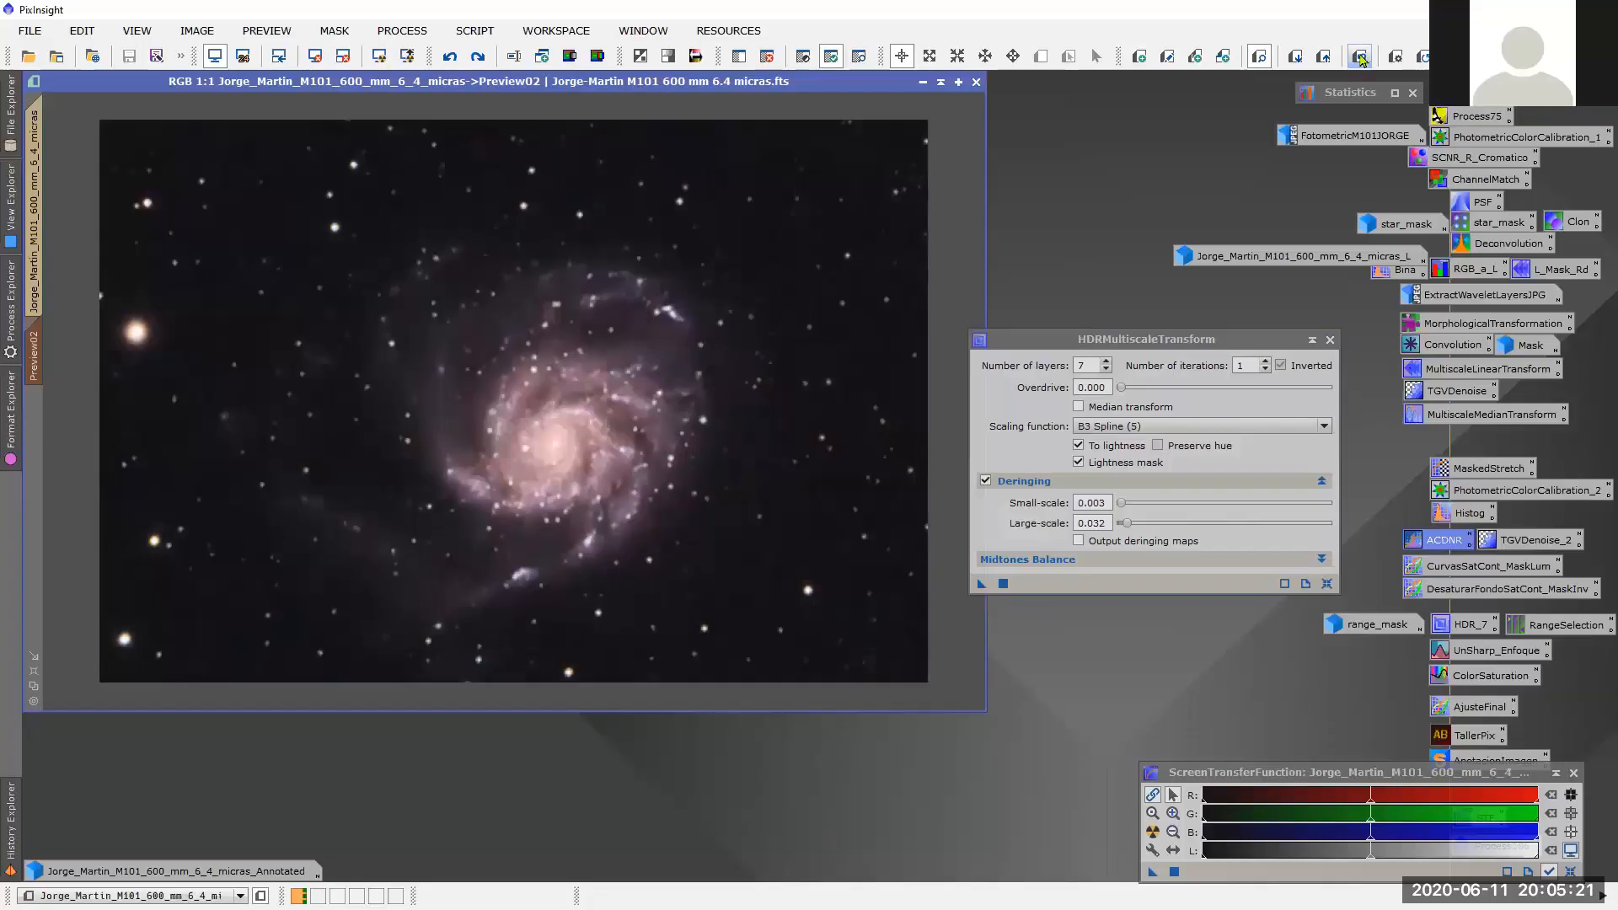
pyautogui.click(1361, 57)
pyautogui.click(1361, 57)
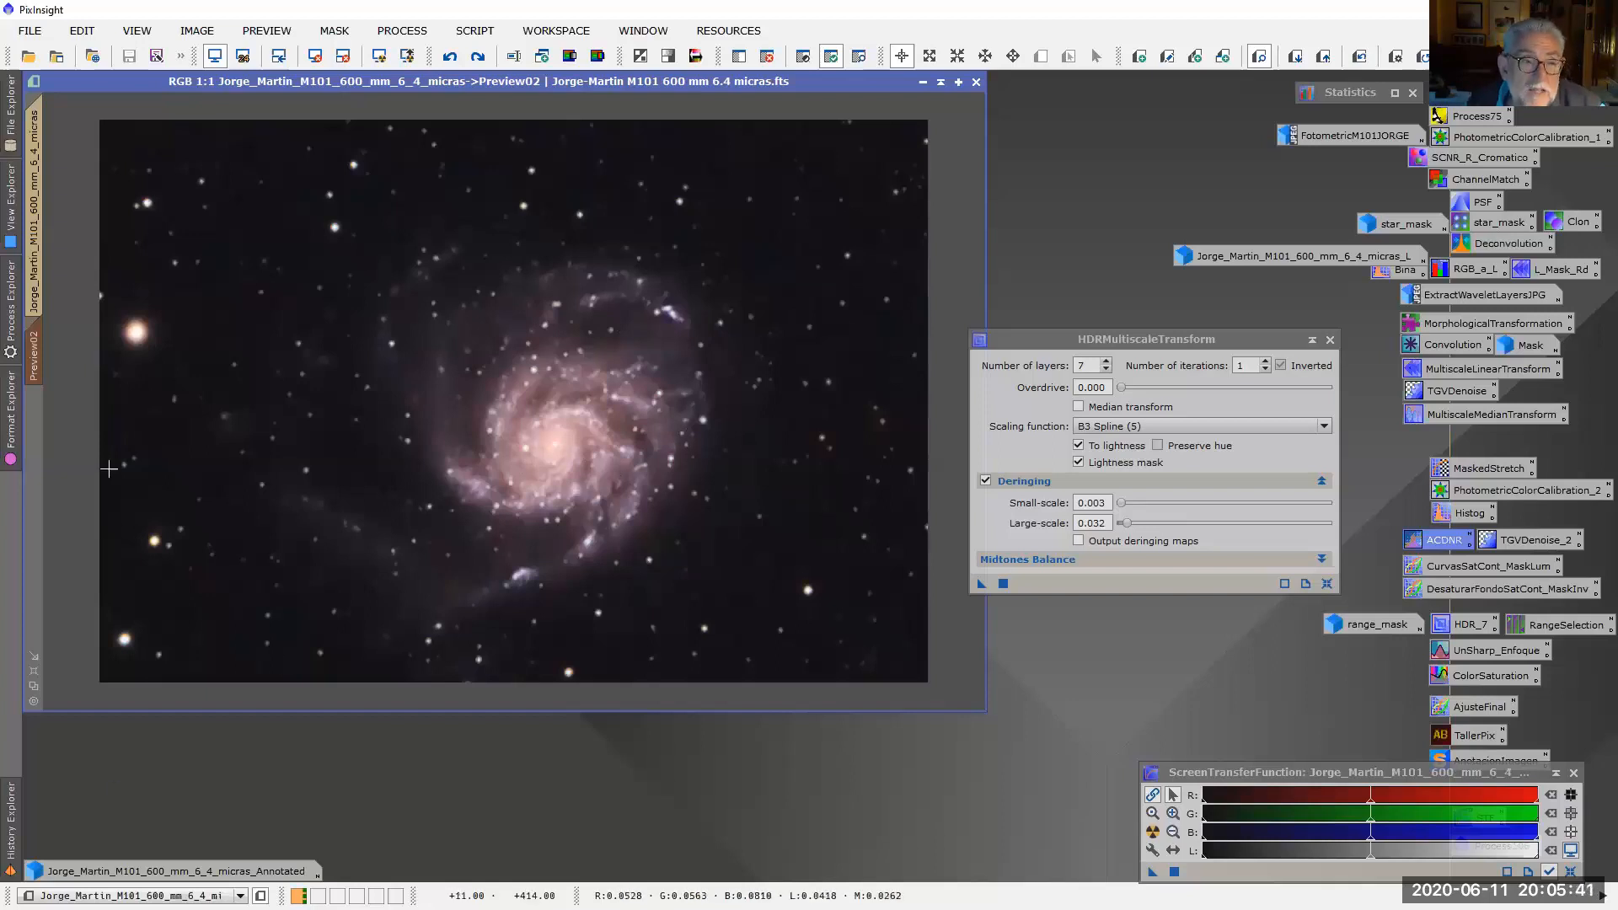
pyautogui.click(42, 289)
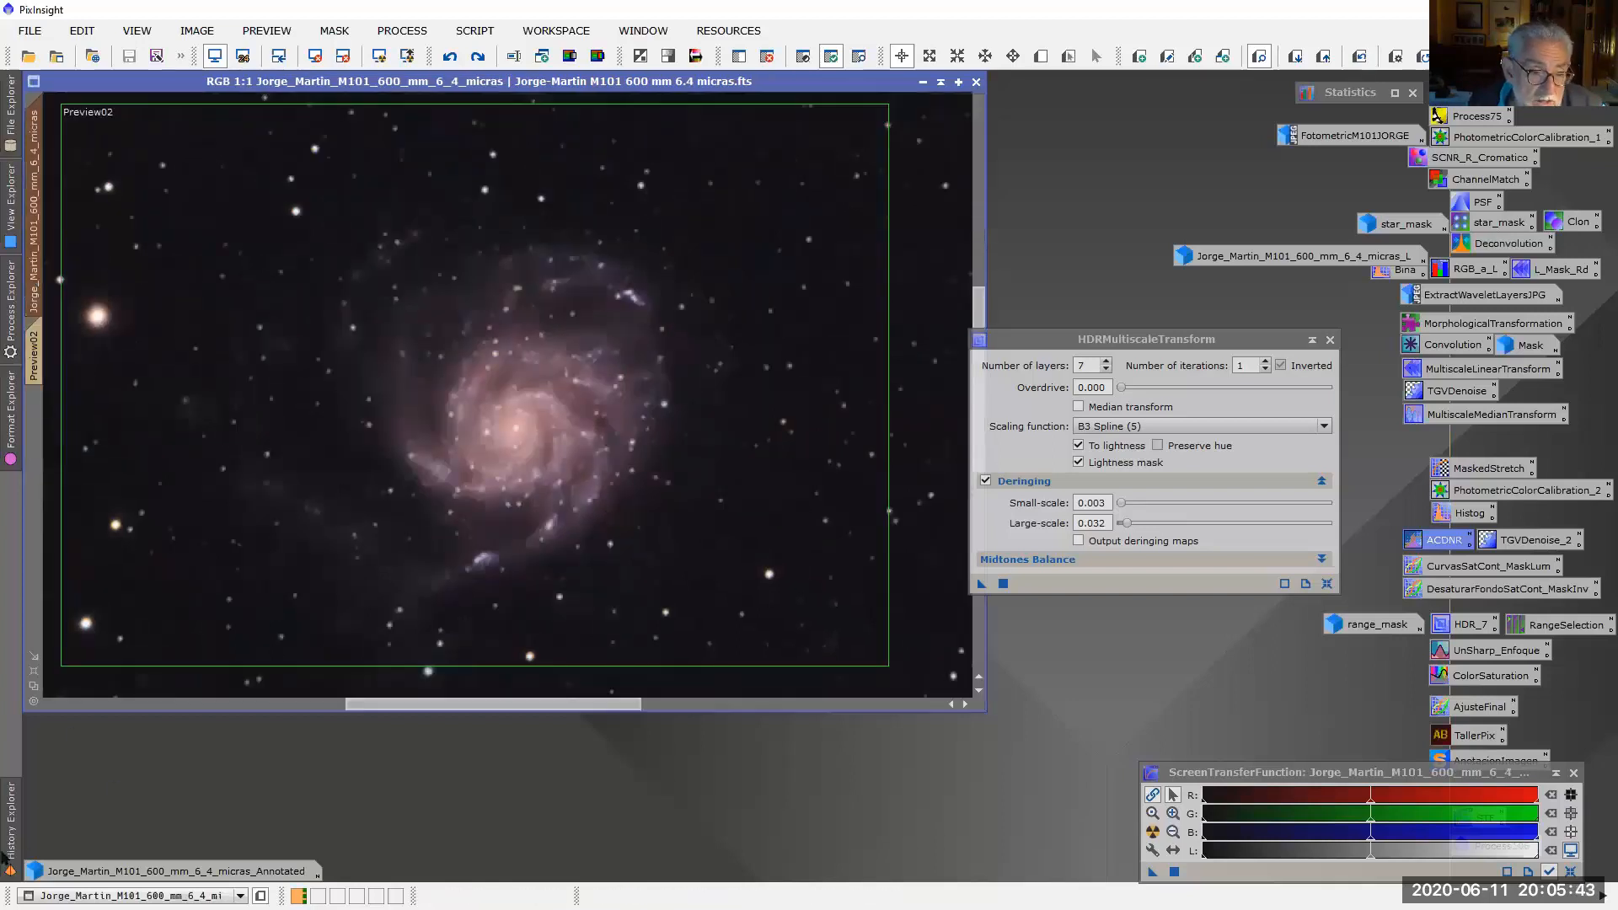
# Step: Revert to the HDRMultiscaleTransform history step and toggle Undo/Redo to compare the galaxy
pyautogui.moveTo(6, 856)
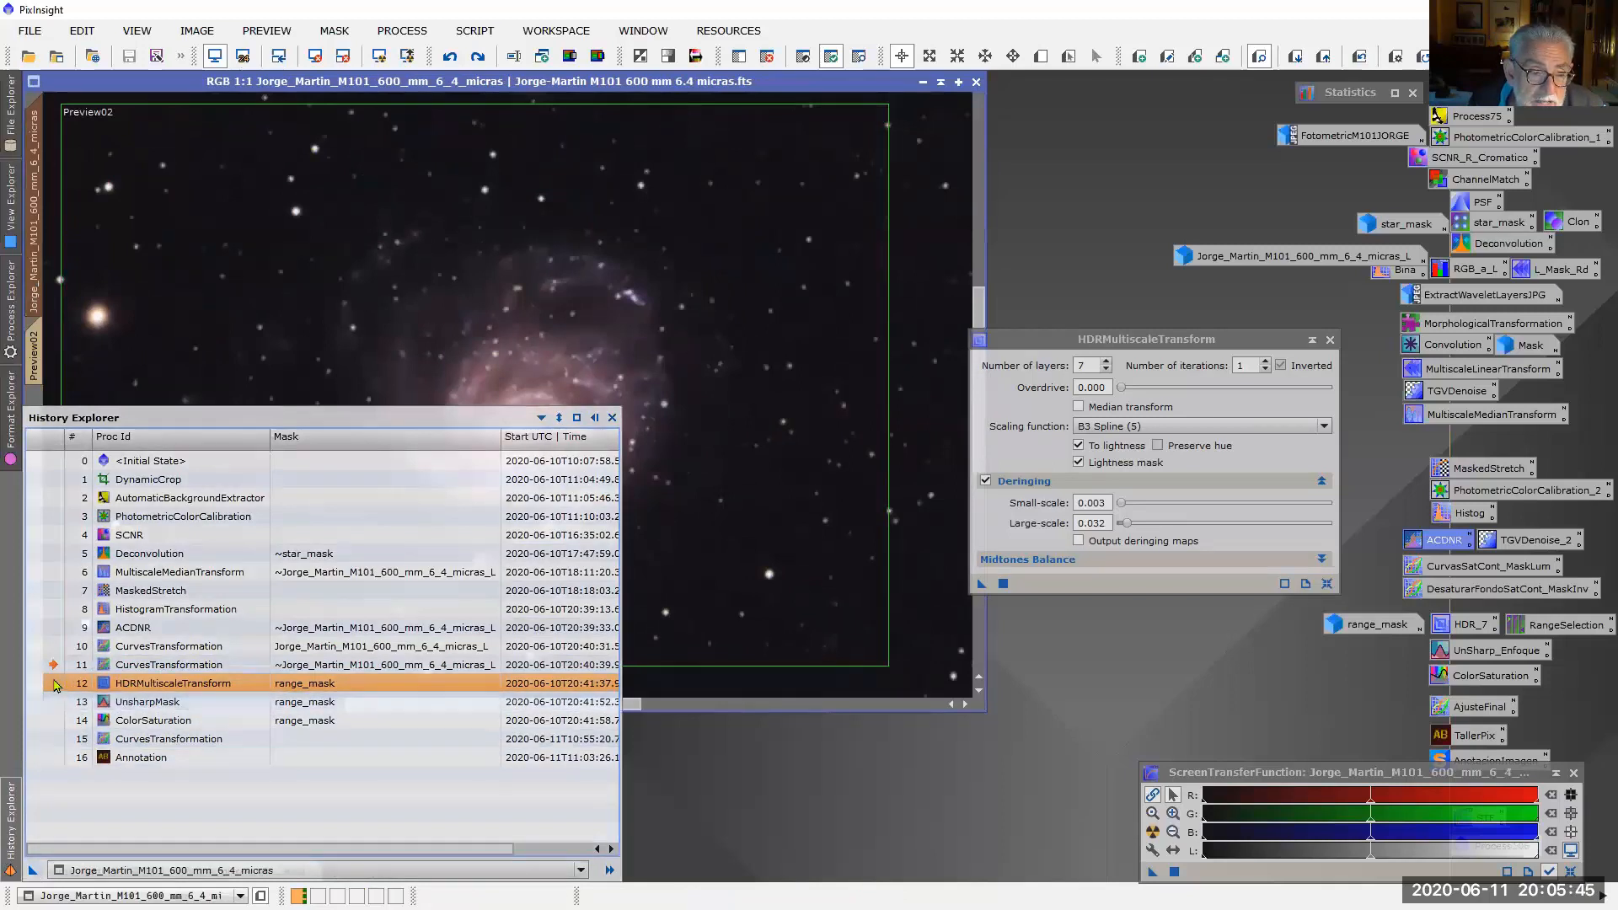
pyautogui.doubleClick(56, 686)
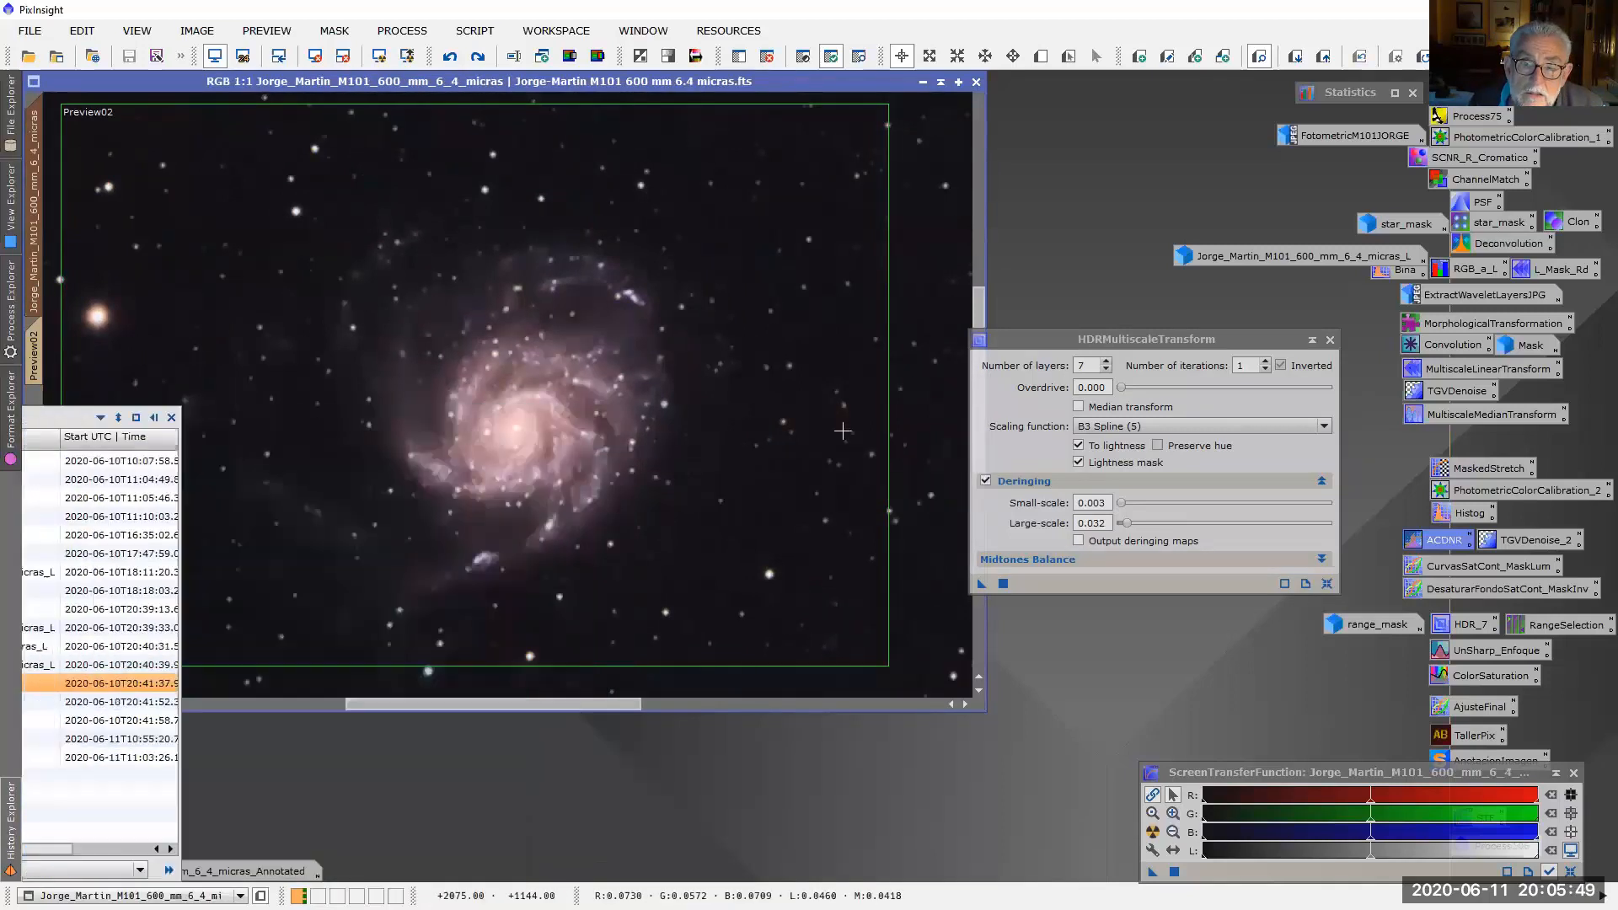
pyautogui.scroll(2, 785, 447)
pyautogui.scroll(-2, 786, 447)
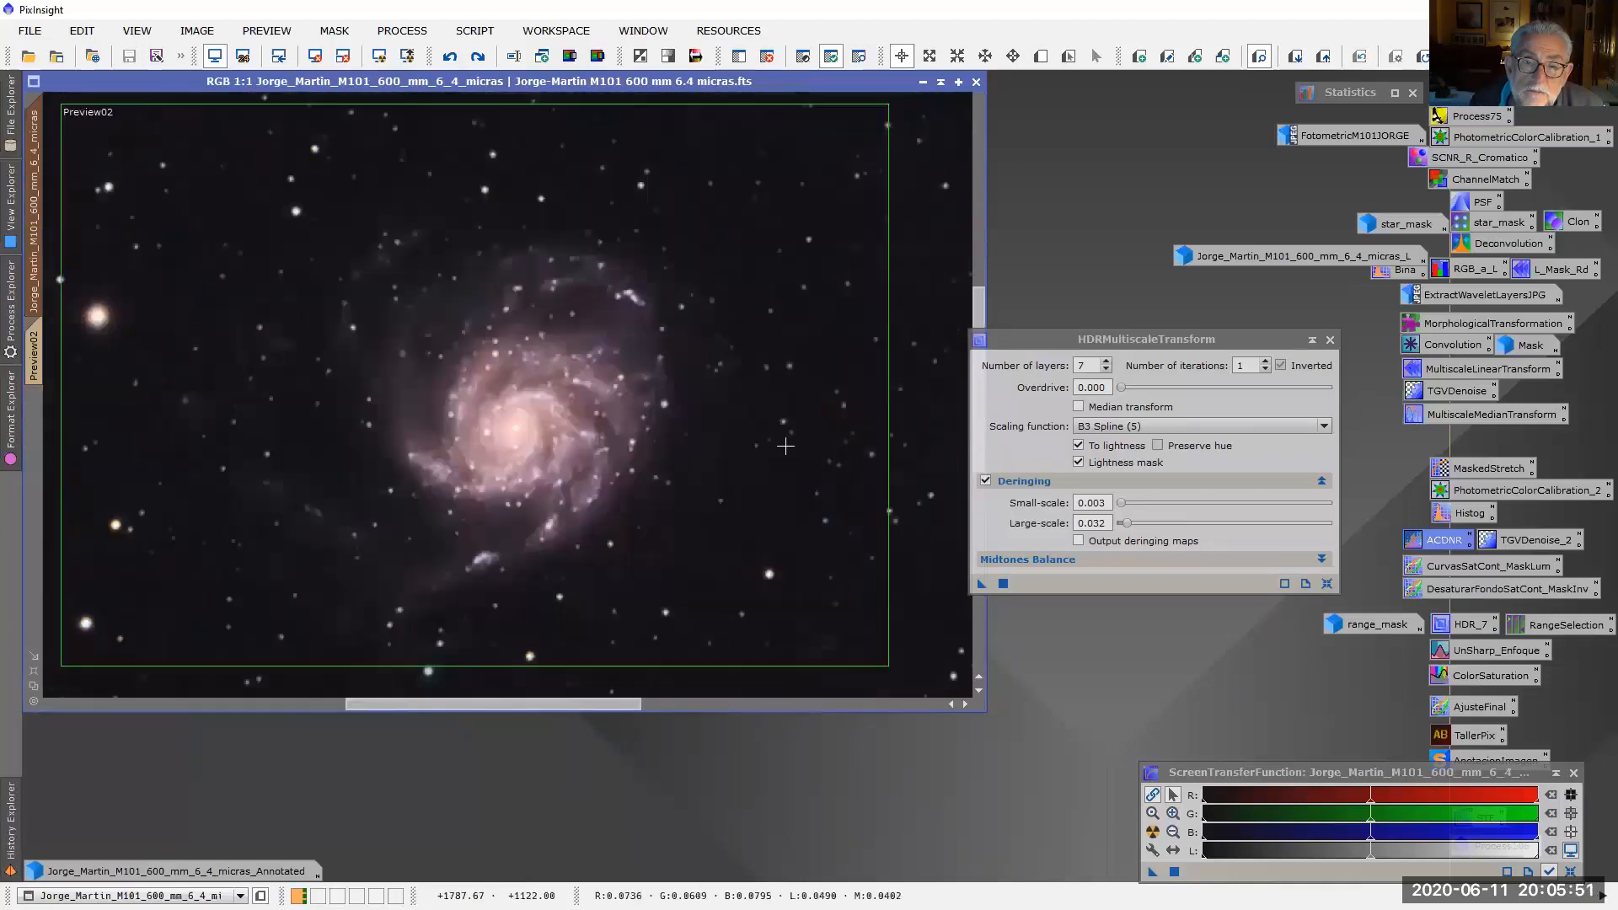
pyautogui.click(449, 56)
pyautogui.click(477, 57)
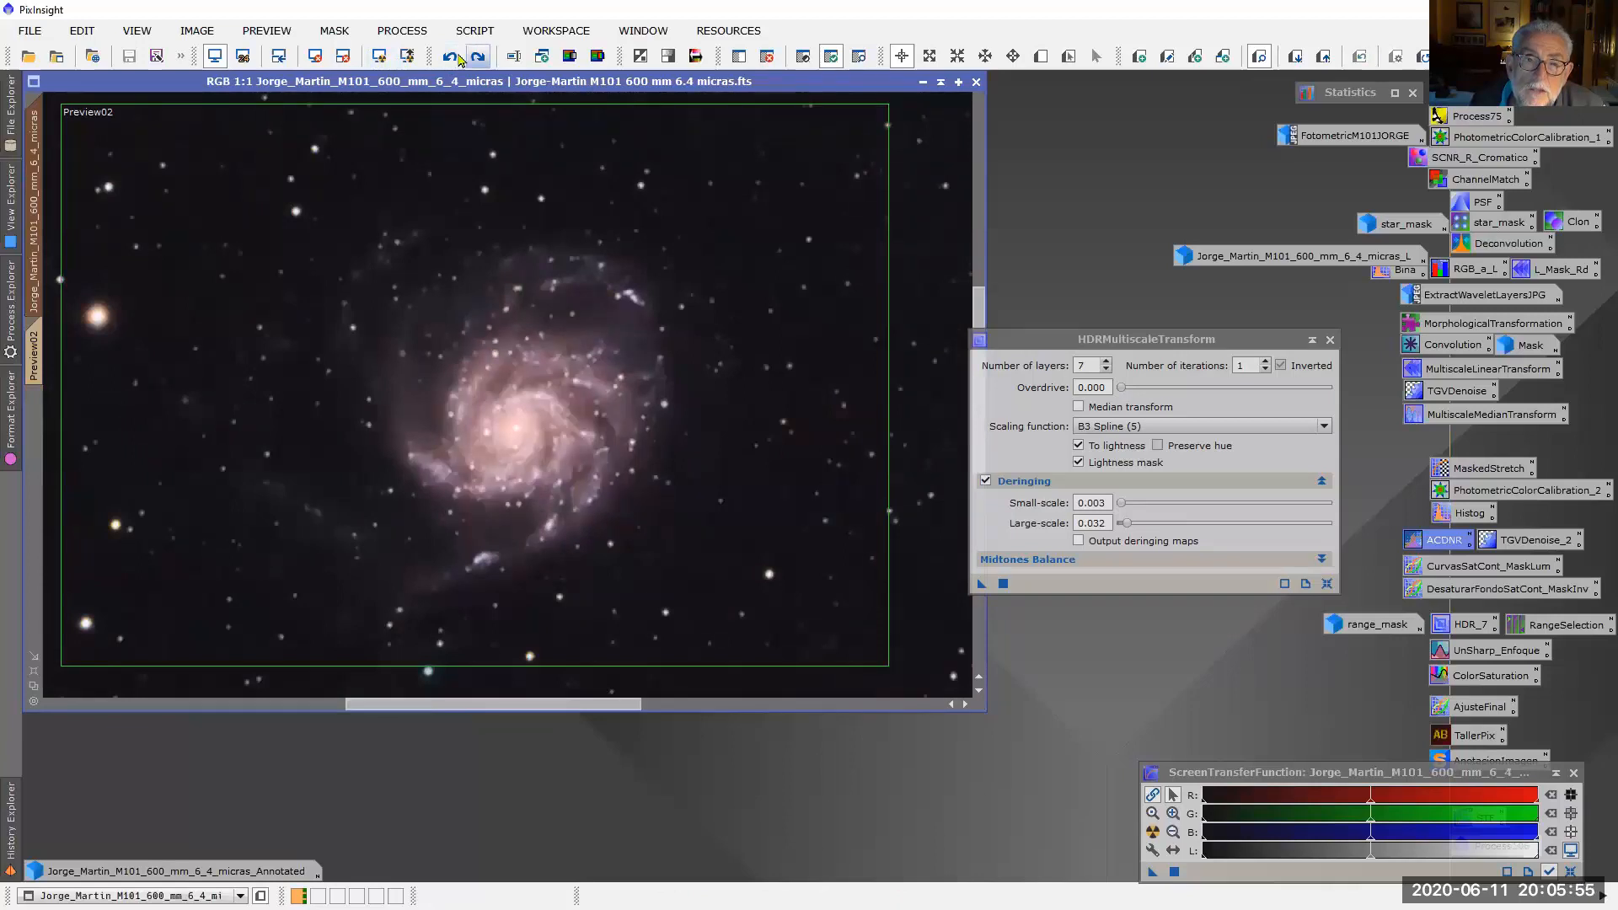
pyautogui.click(449, 56)
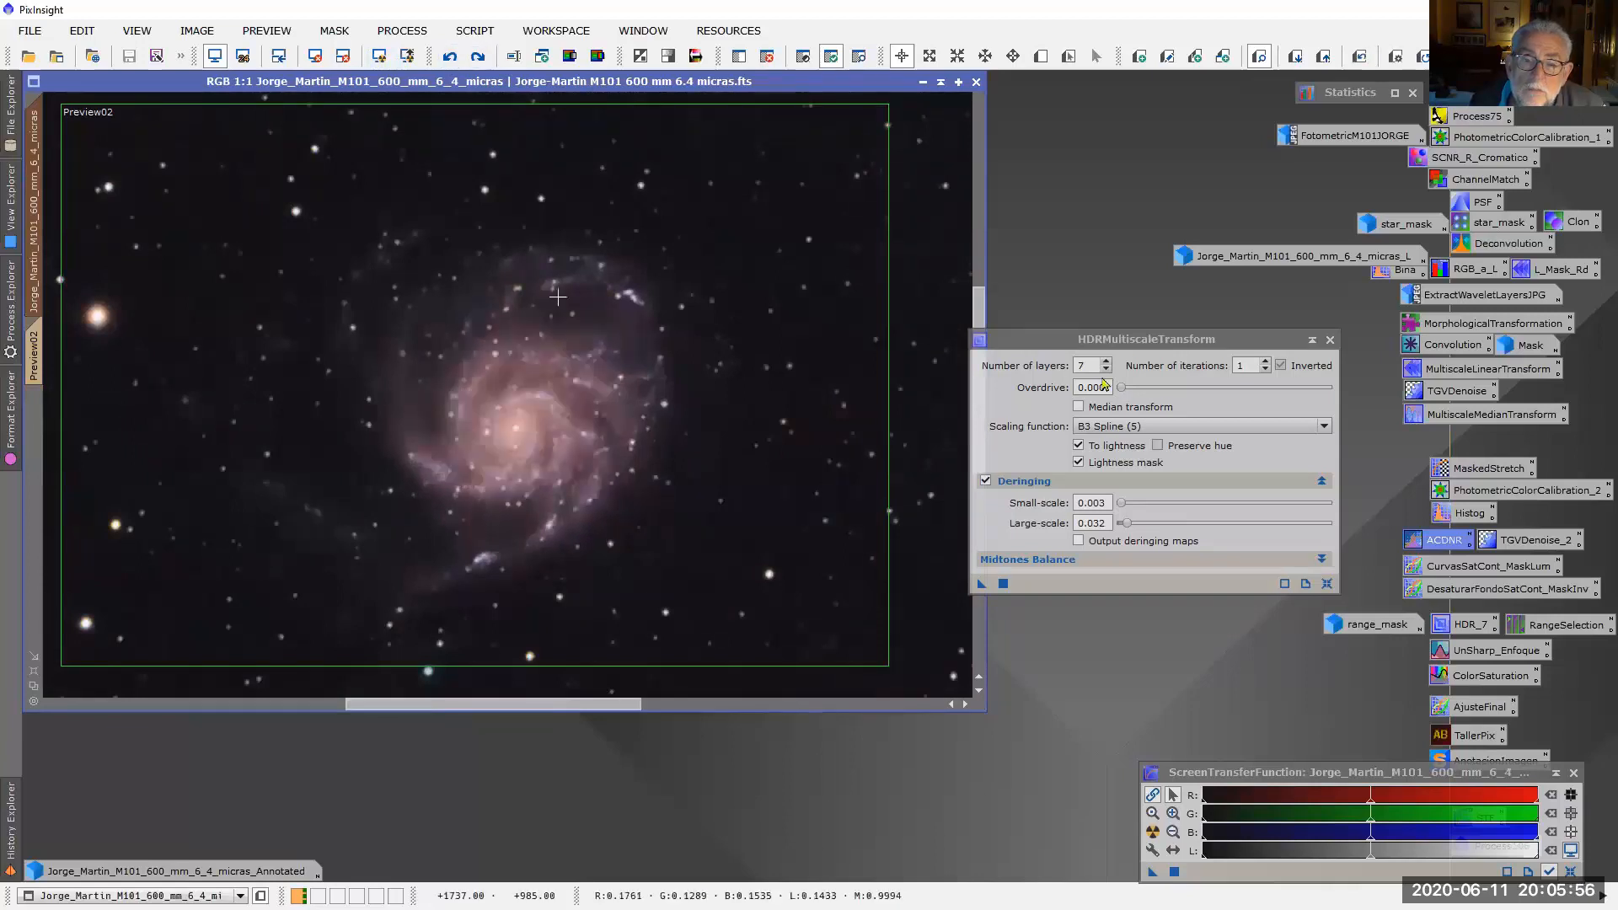
# Step: Close HDRMultiscaleTransform, restore its history state again, and view the galaxy in Preview02
pyautogui.click(1330, 340)
pyautogui.click(11, 833)
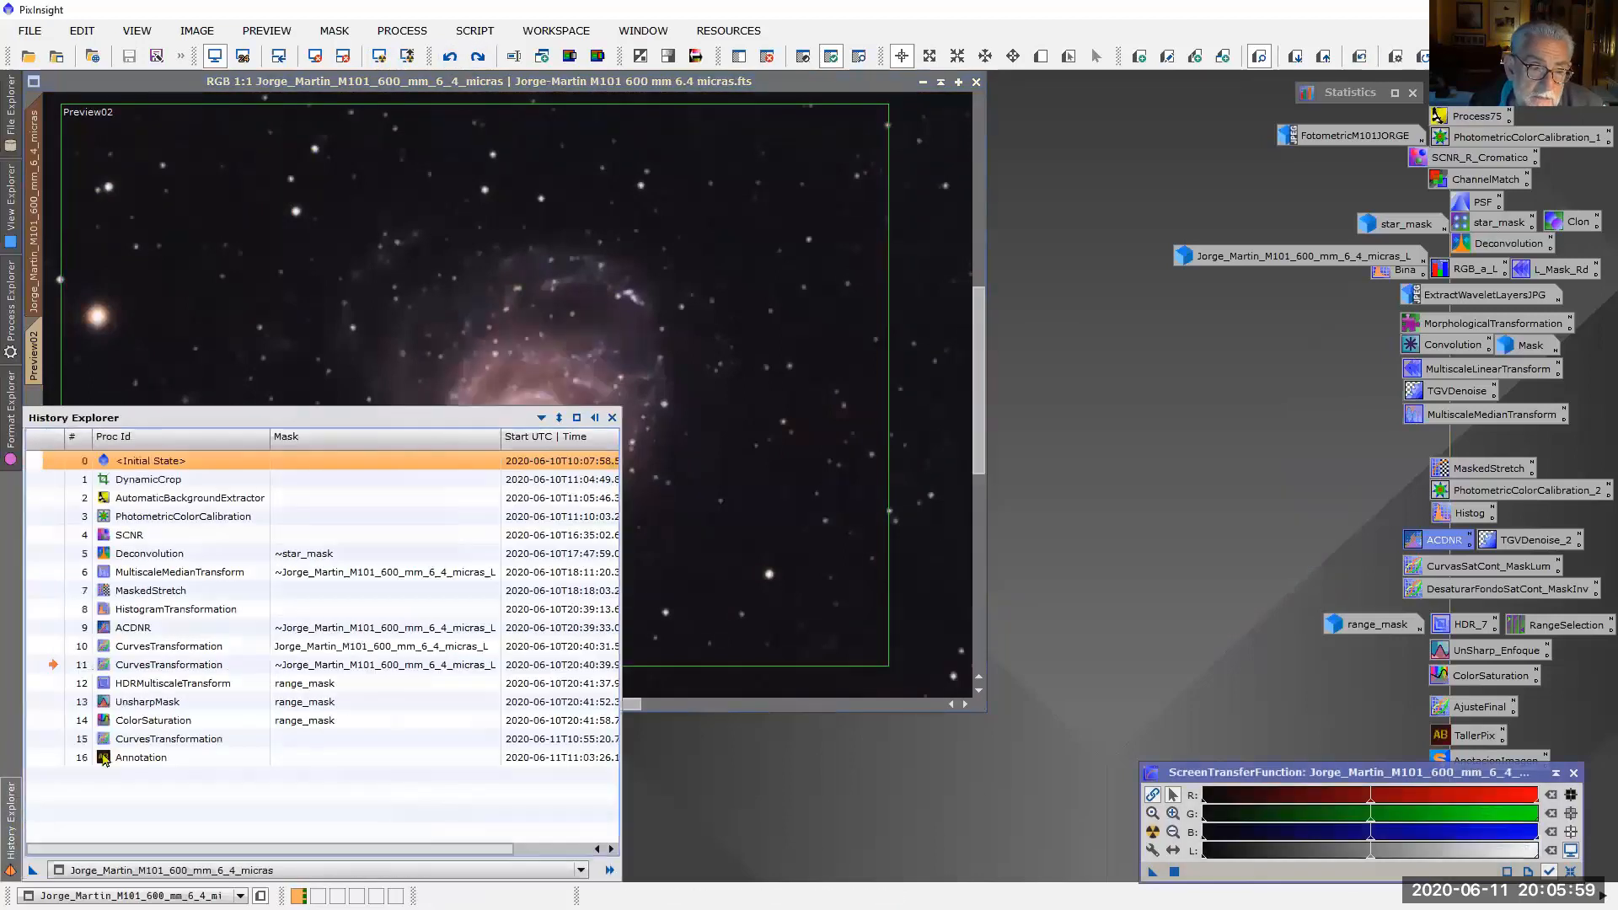
pyautogui.doubleClick(52, 684)
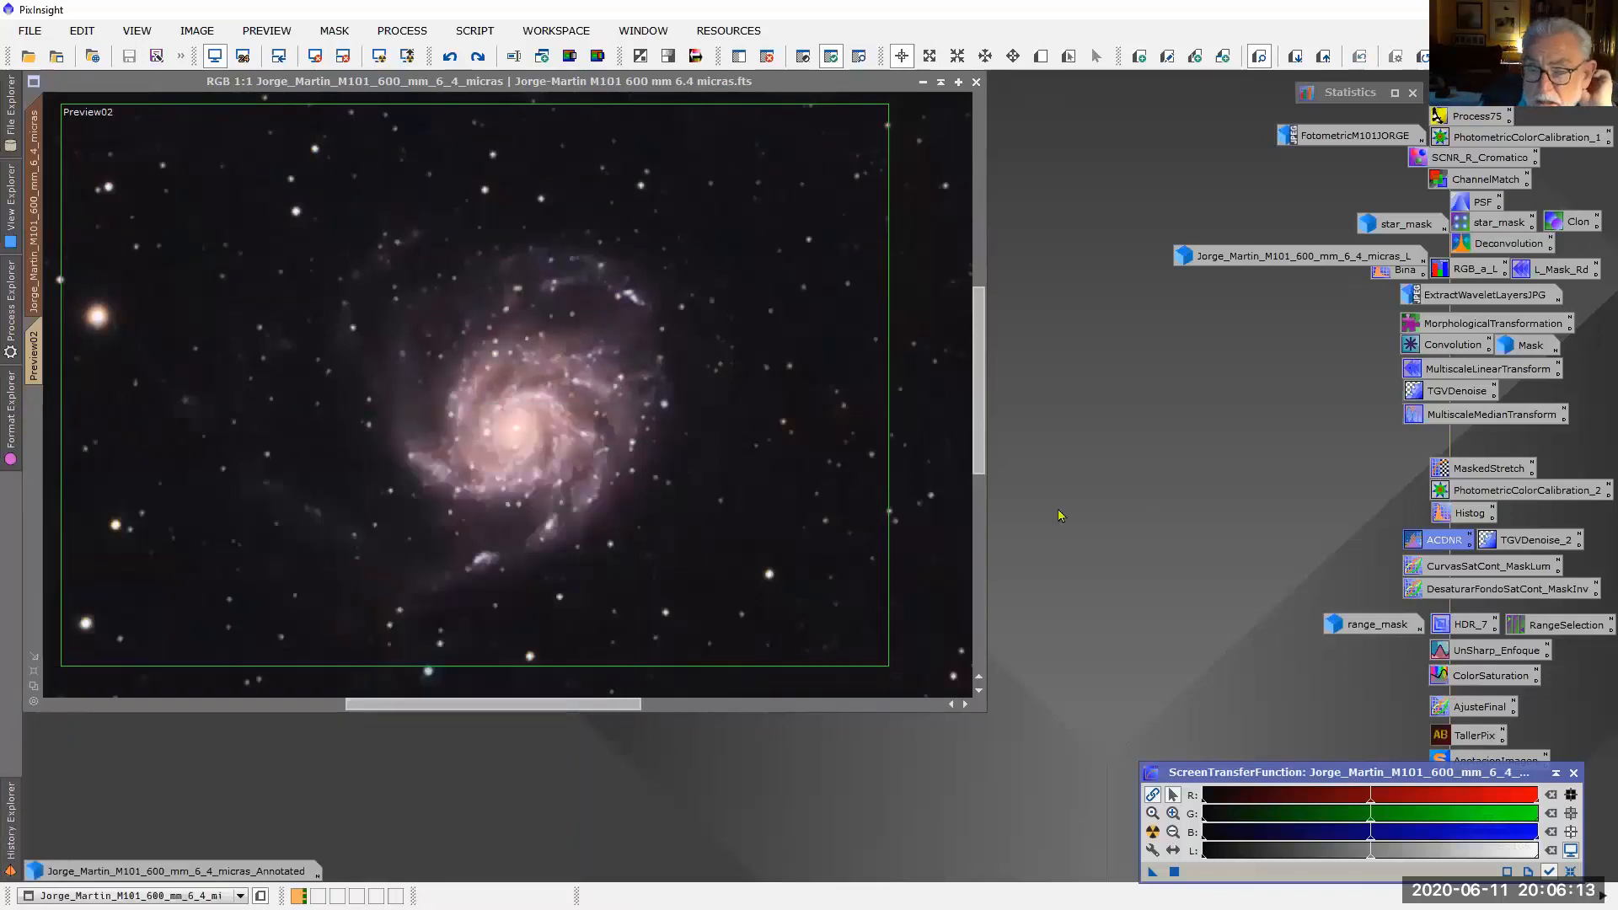
pyautogui.click(36, 351)
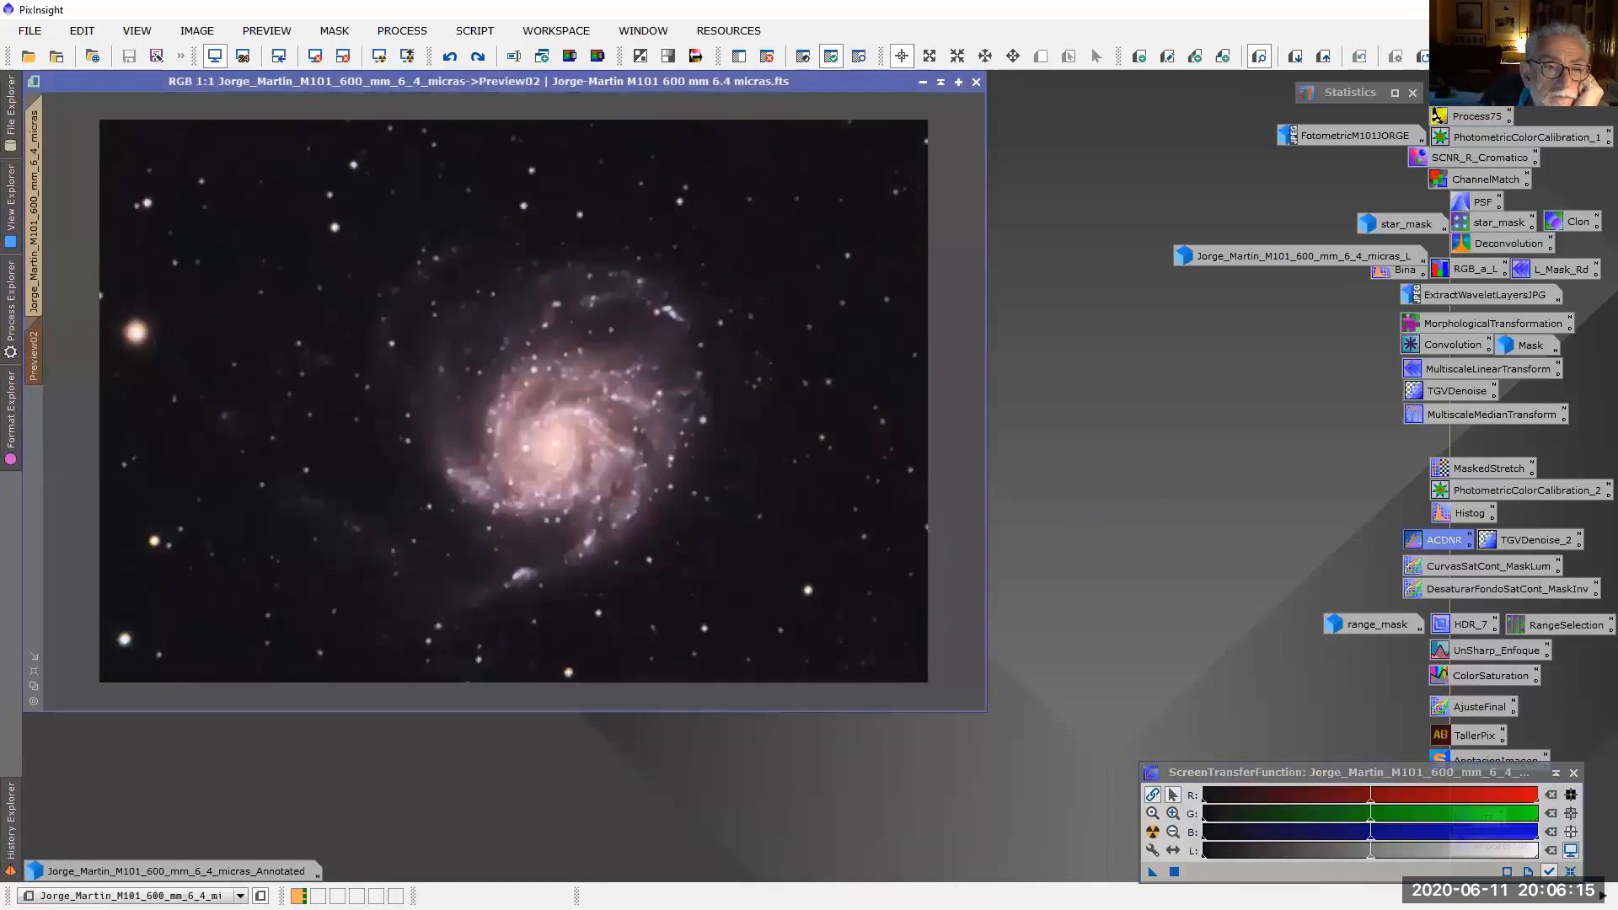
pyautogui.scroll(1, 717, 407)
pyautogui.scroll(-2, 717, 407)
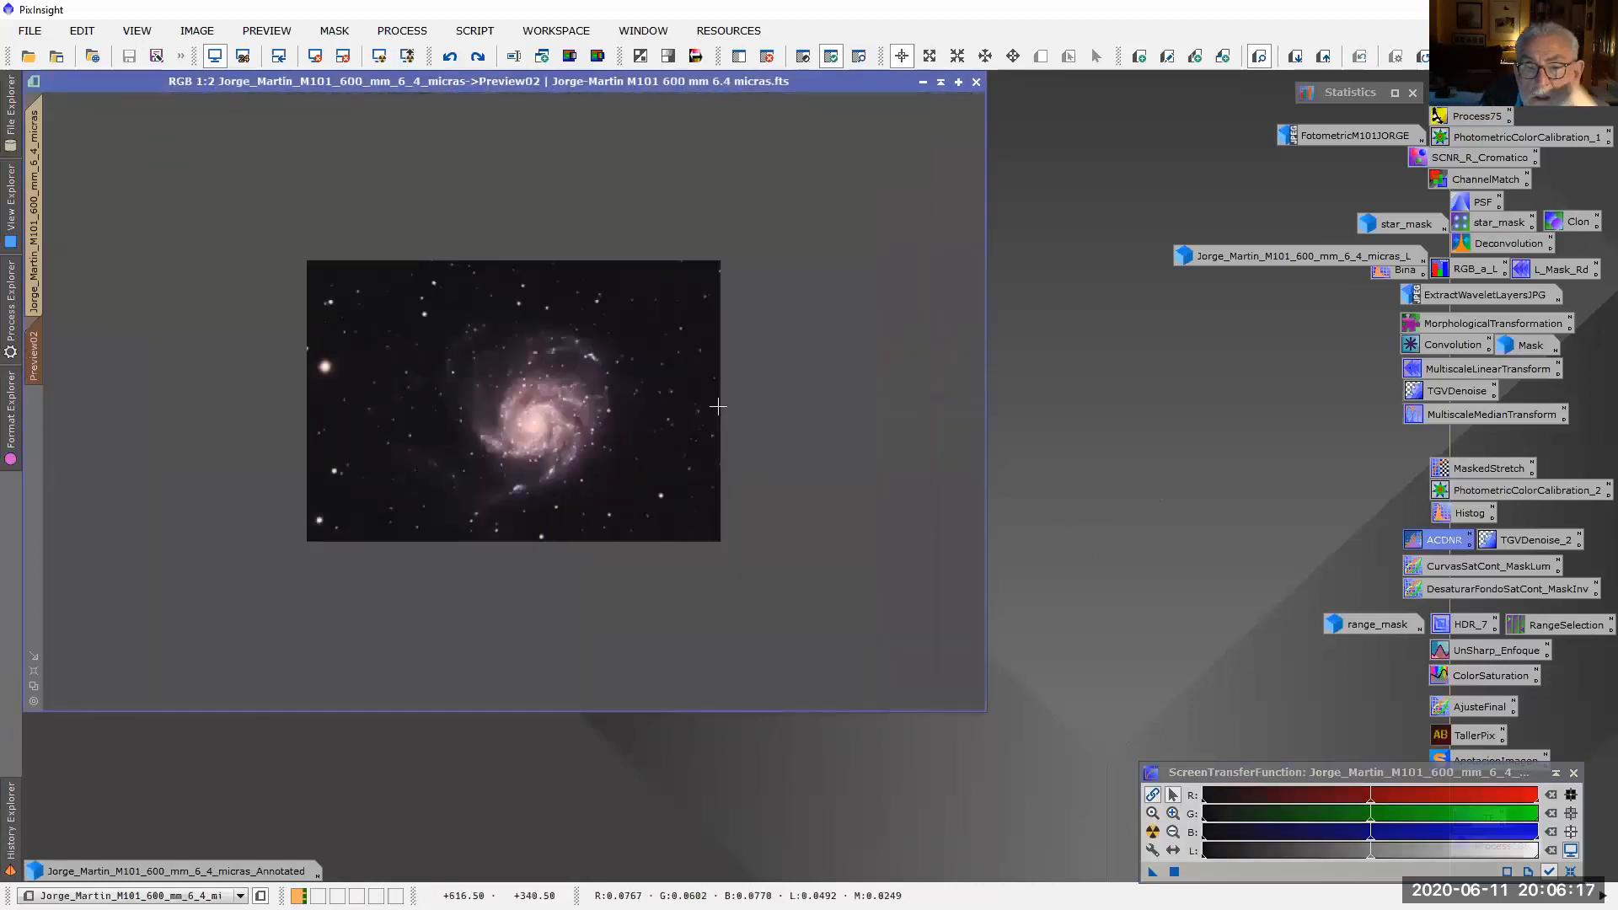
pyautogui.scroll(1, 717, 410)
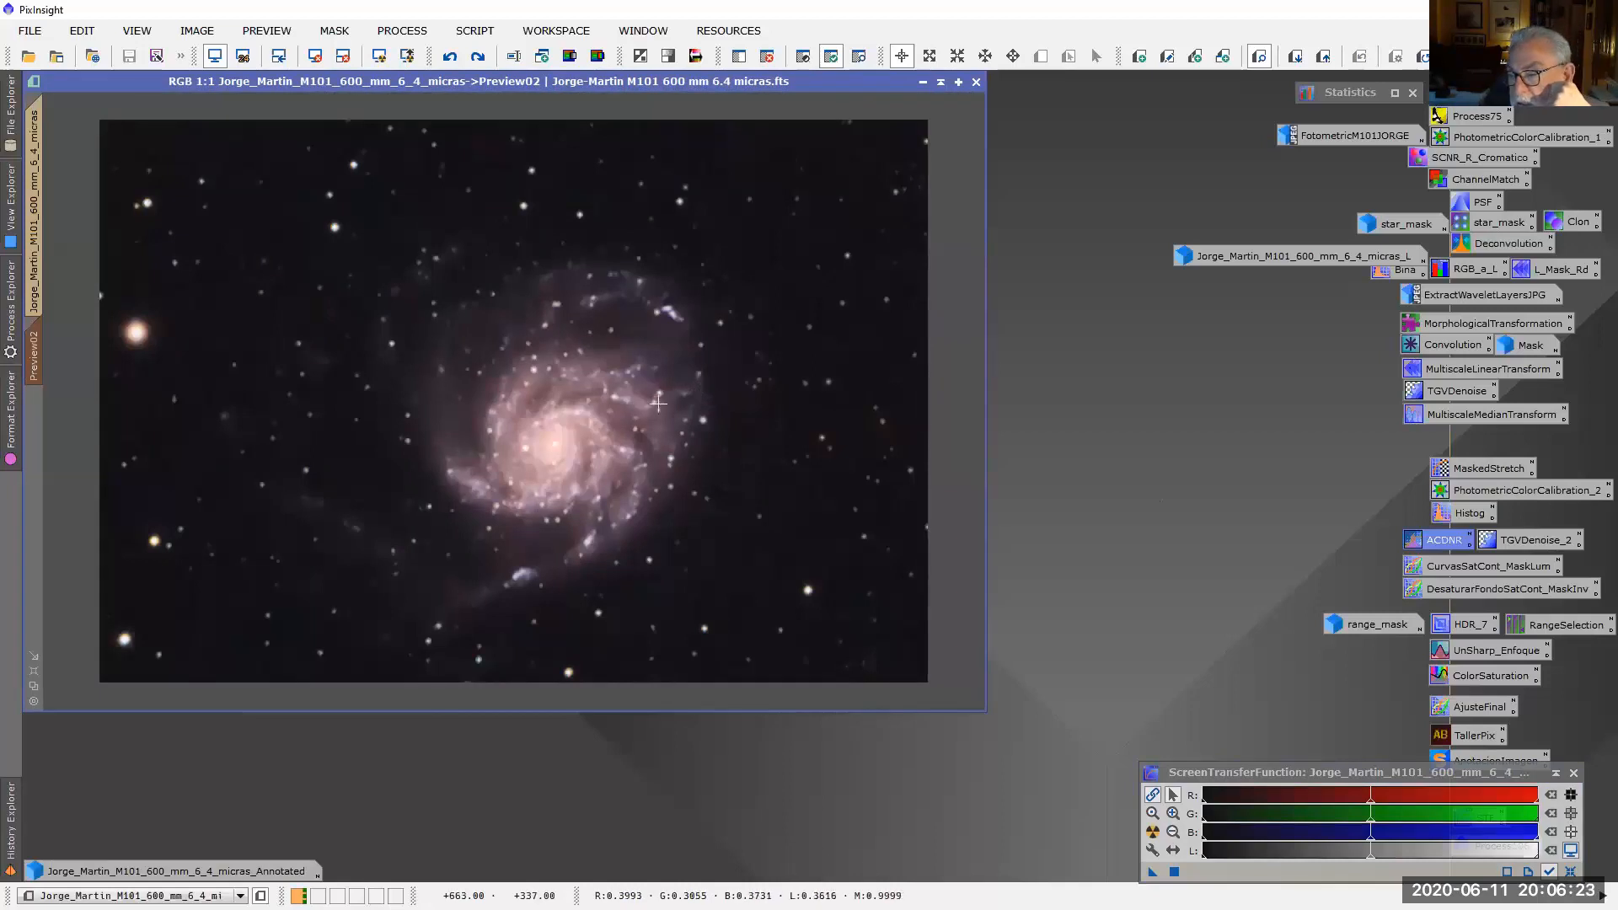
# Step: Open the saved RangeSelection (upper limit 0.22, inverted) and preview its mask on Preview02 and the full field
pyautogui.click(1548, 628)
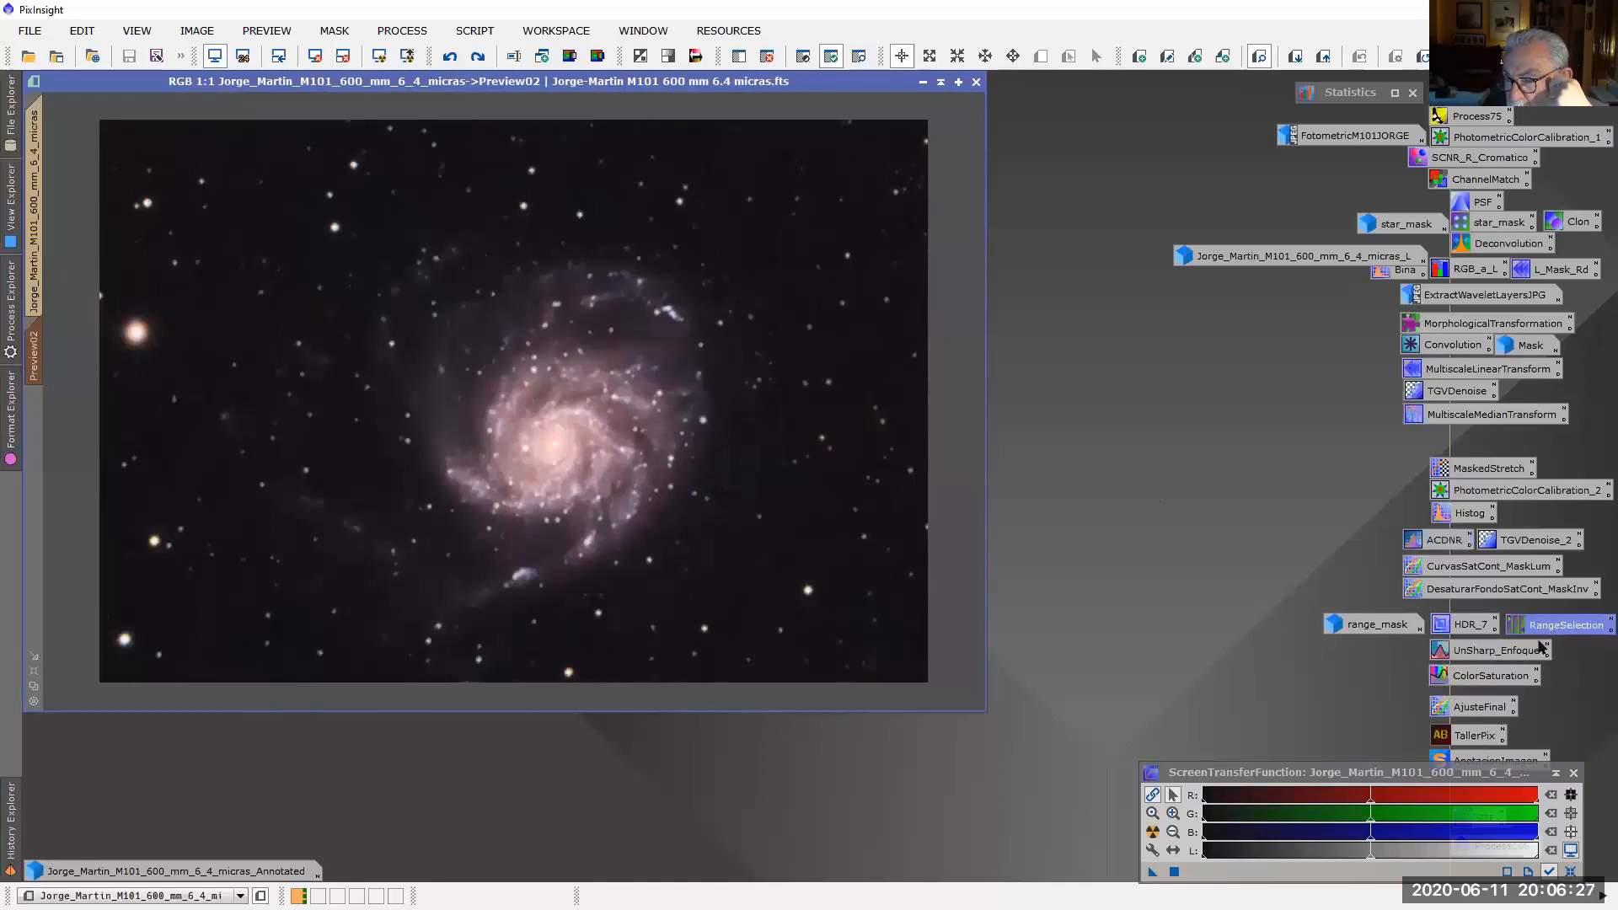
pyautogui.doubleClick(1548, 630)
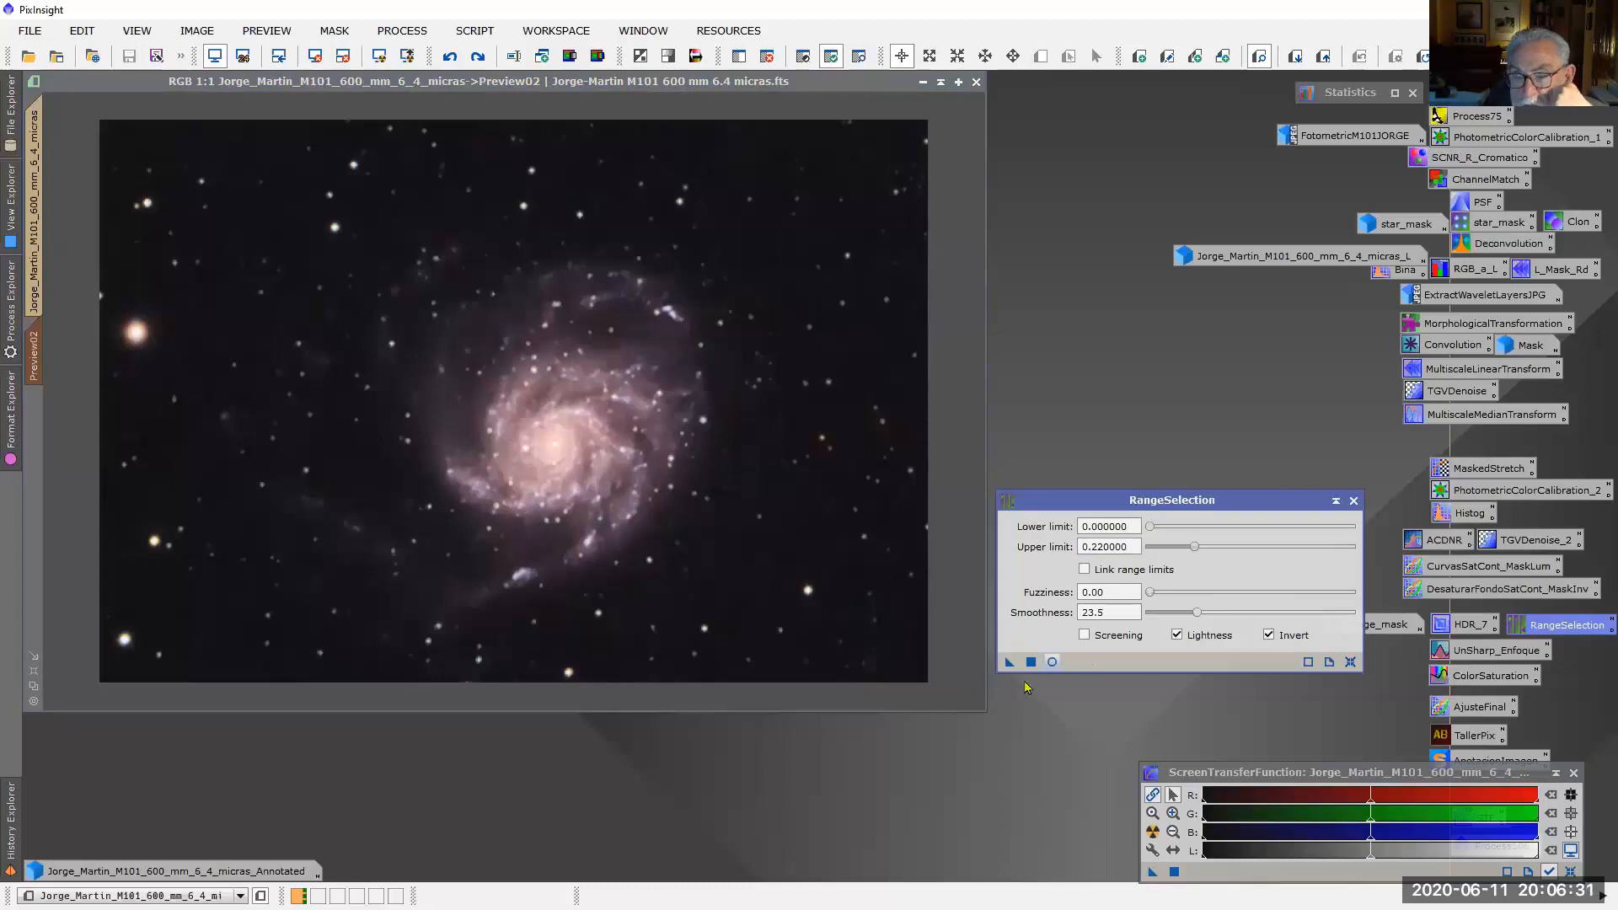
pyautogui.click(1052, 663)
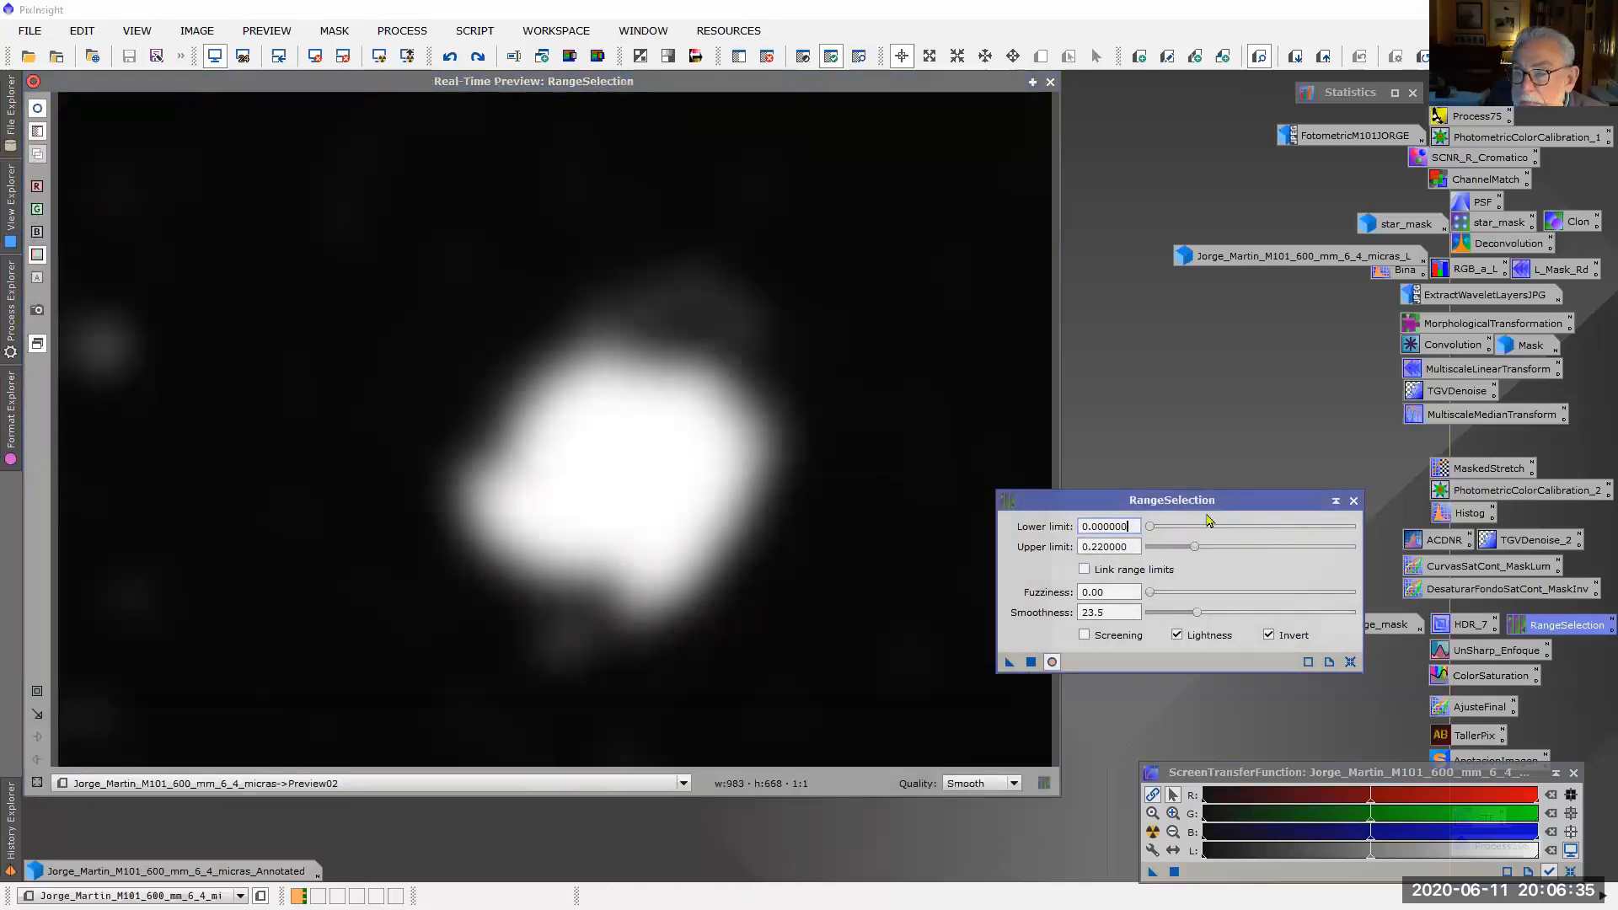
pyautogui.click(1051, 82)
pyautogui.click(34, 160)
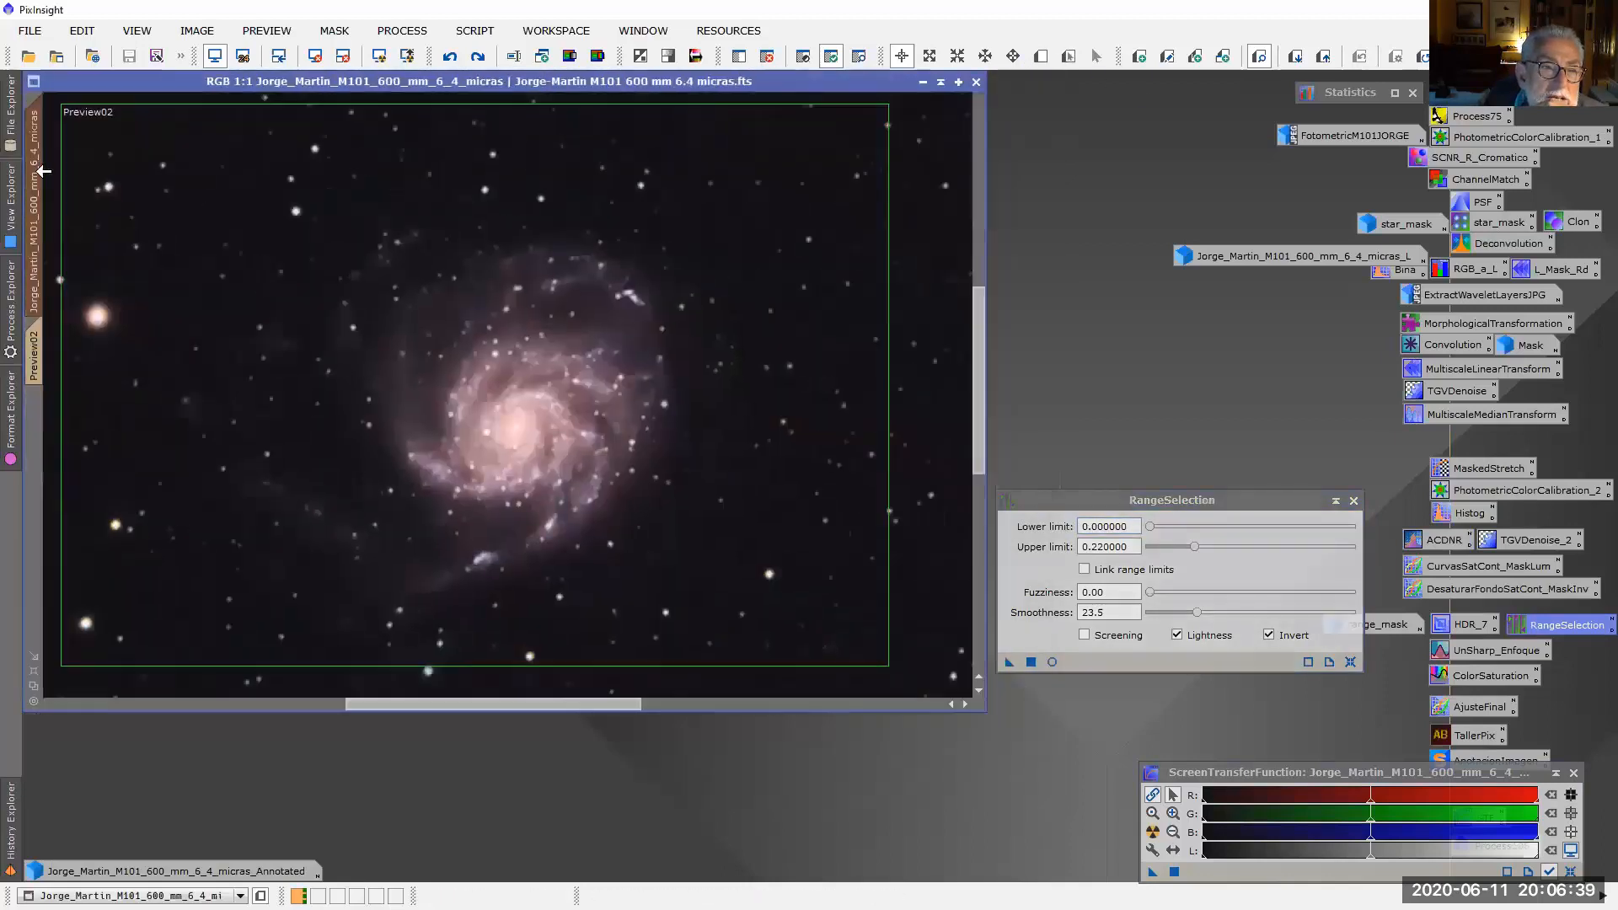
pyautogui.click(34, 687)
pyautogui.click(1051, 662)
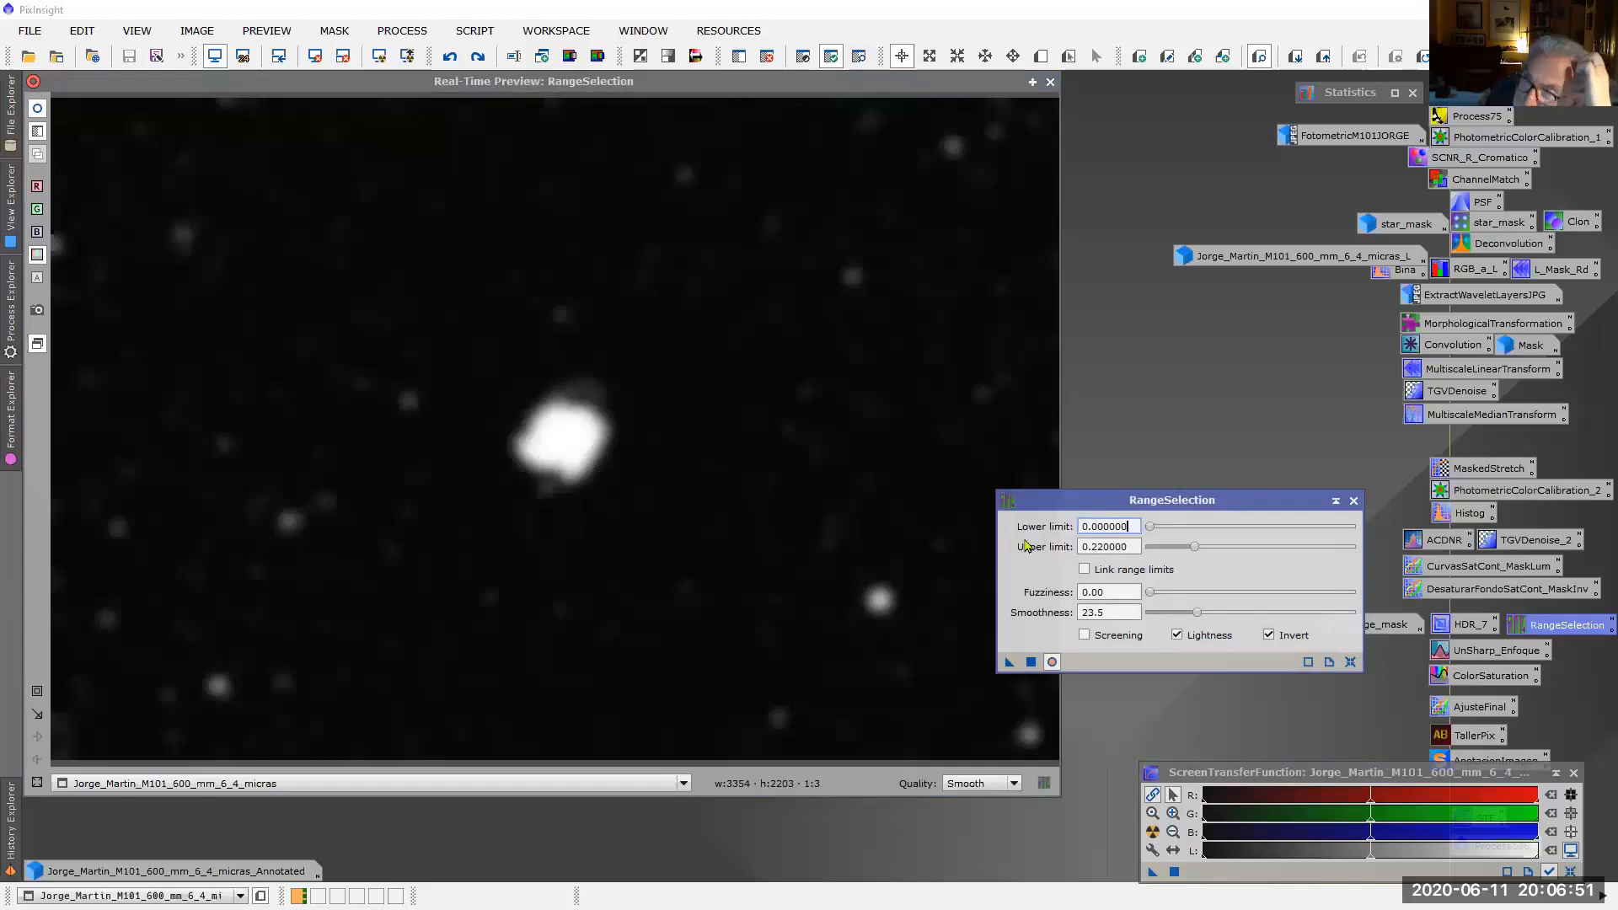
pyautogui.click(1050, 82)
# Step: Close RangeSelection, then open the saved range_mask image and iconise it again
pyautogui.click(1353, 501)
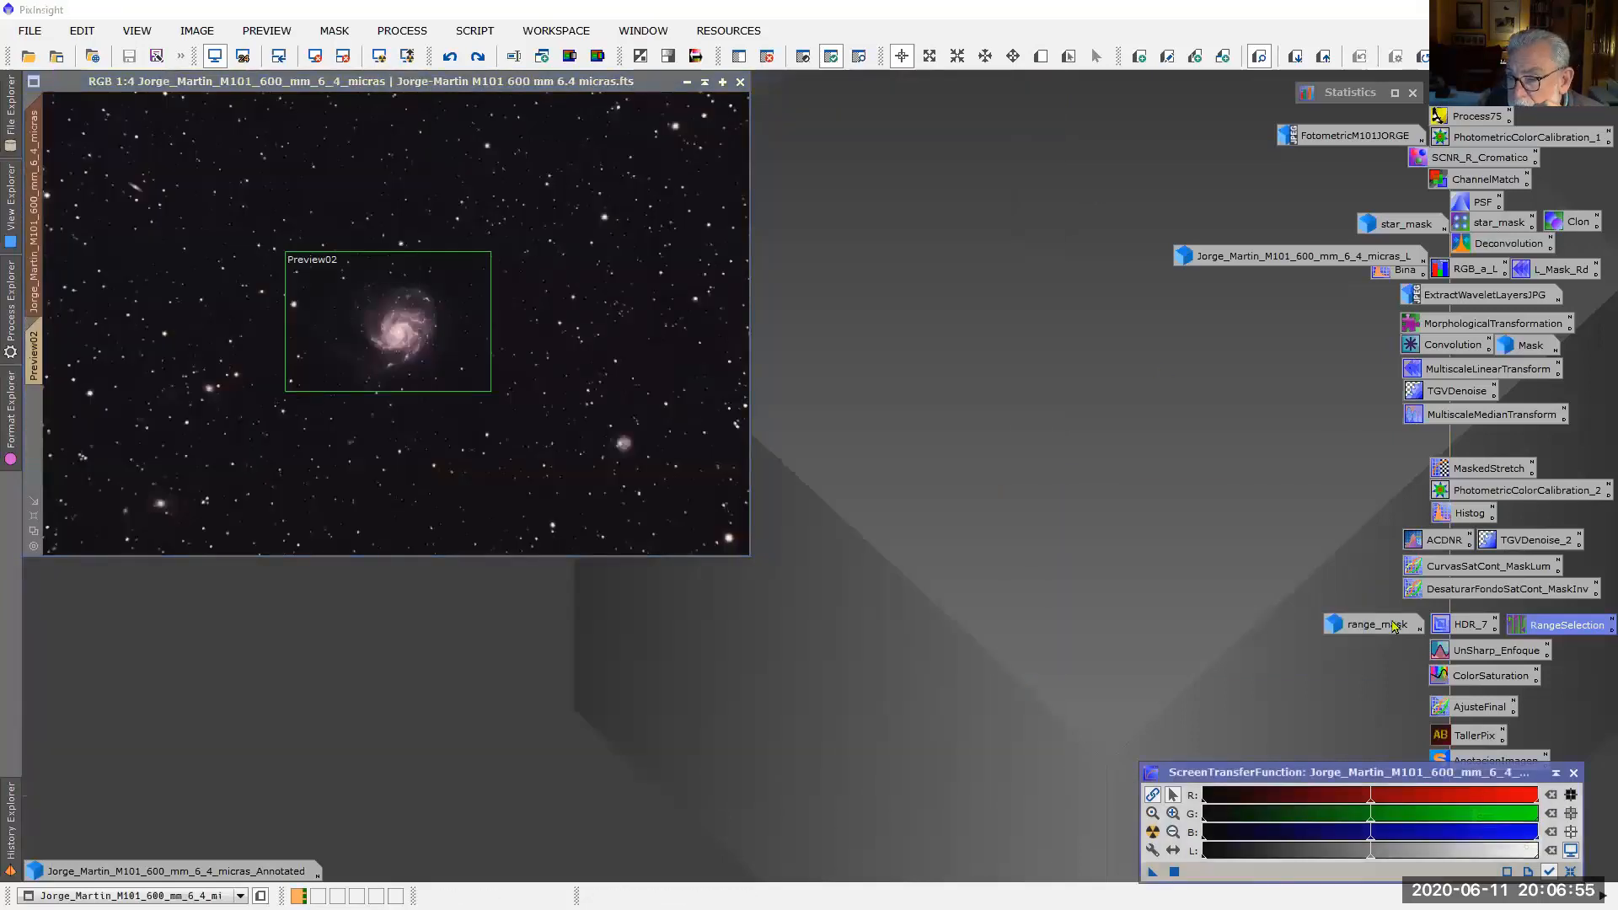
pyautogui.doubleClick(1395, 624)
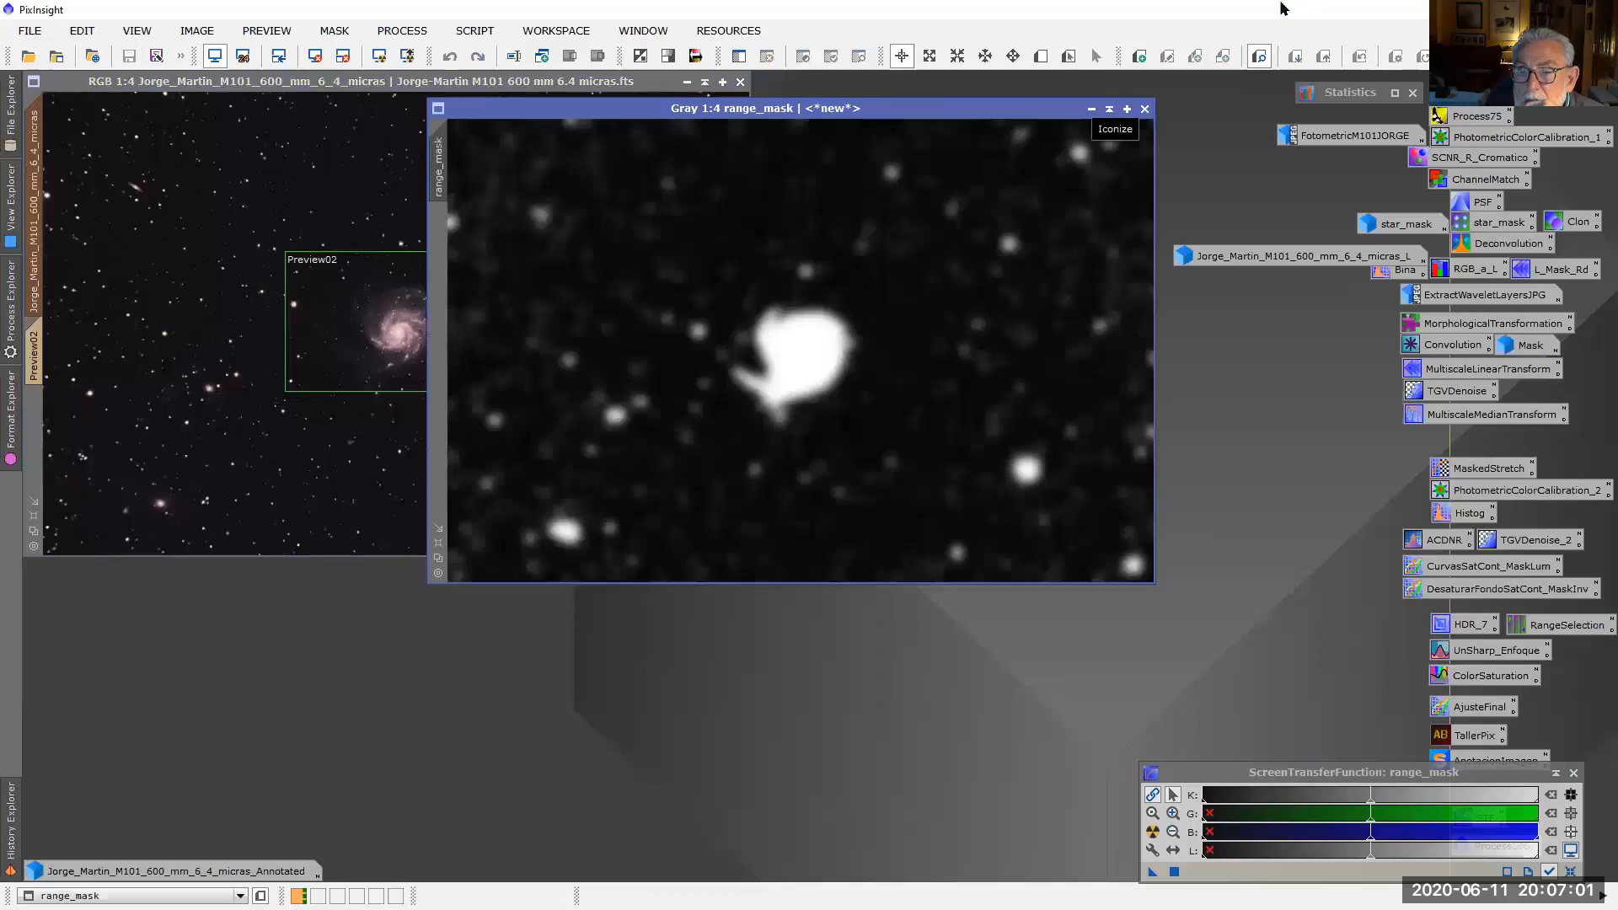
pyautogui.click(1091, 108)
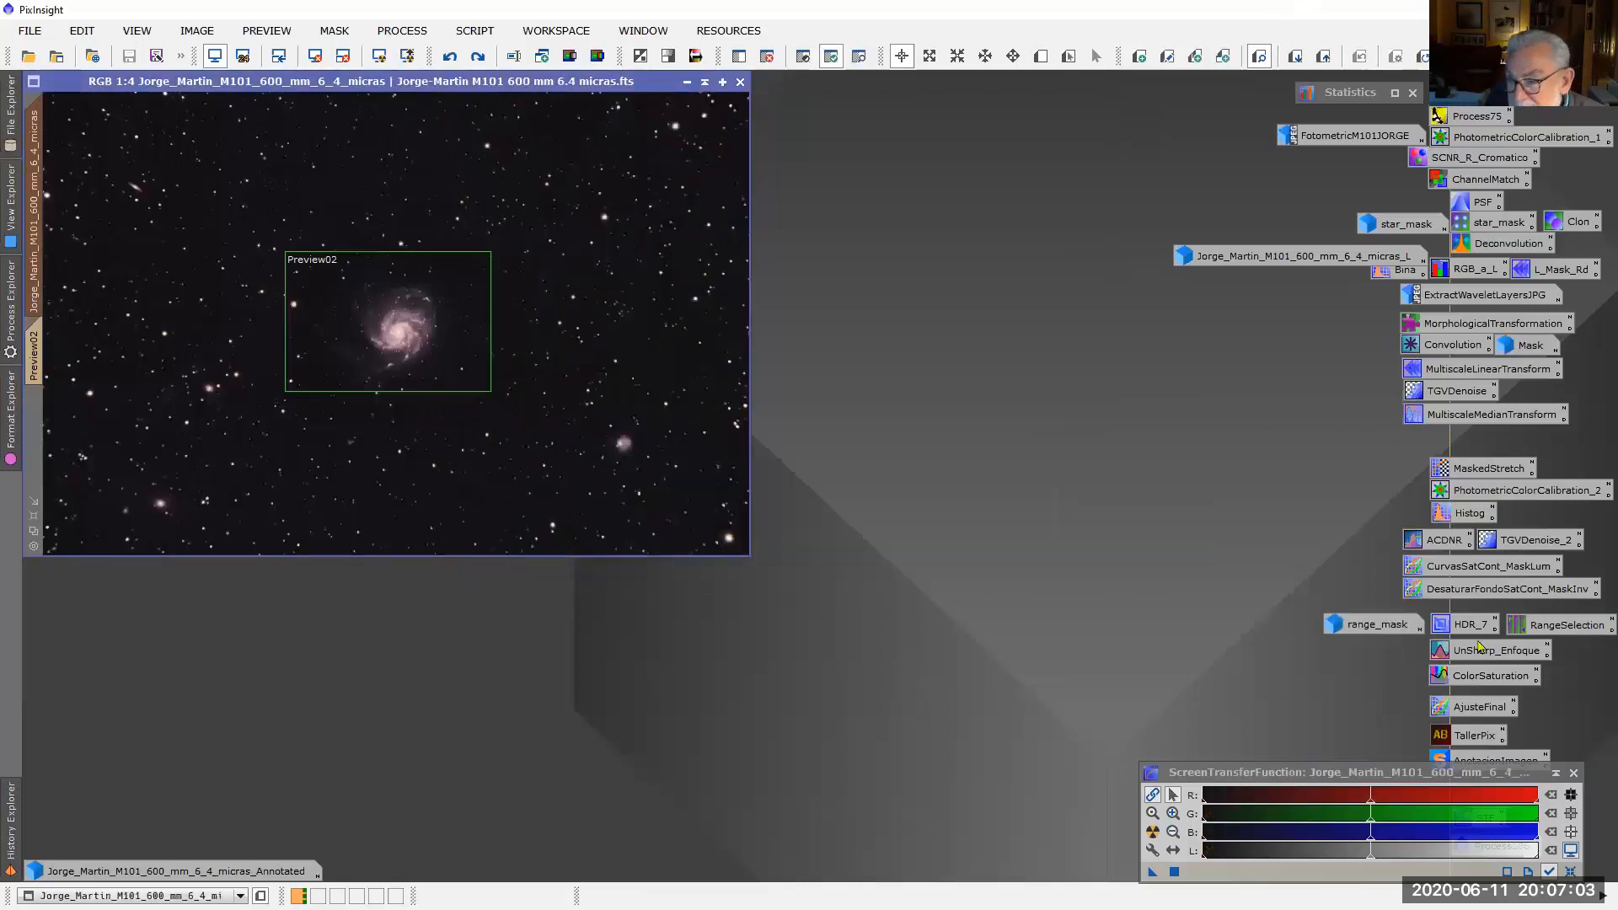
# Step: Open the saved UnSharp_Enfoque UnsharpMask settings (StdDev 2.20, amount 0.60, Lightness target) and move them aside
pyautogui.doubleClick(1511, 661)
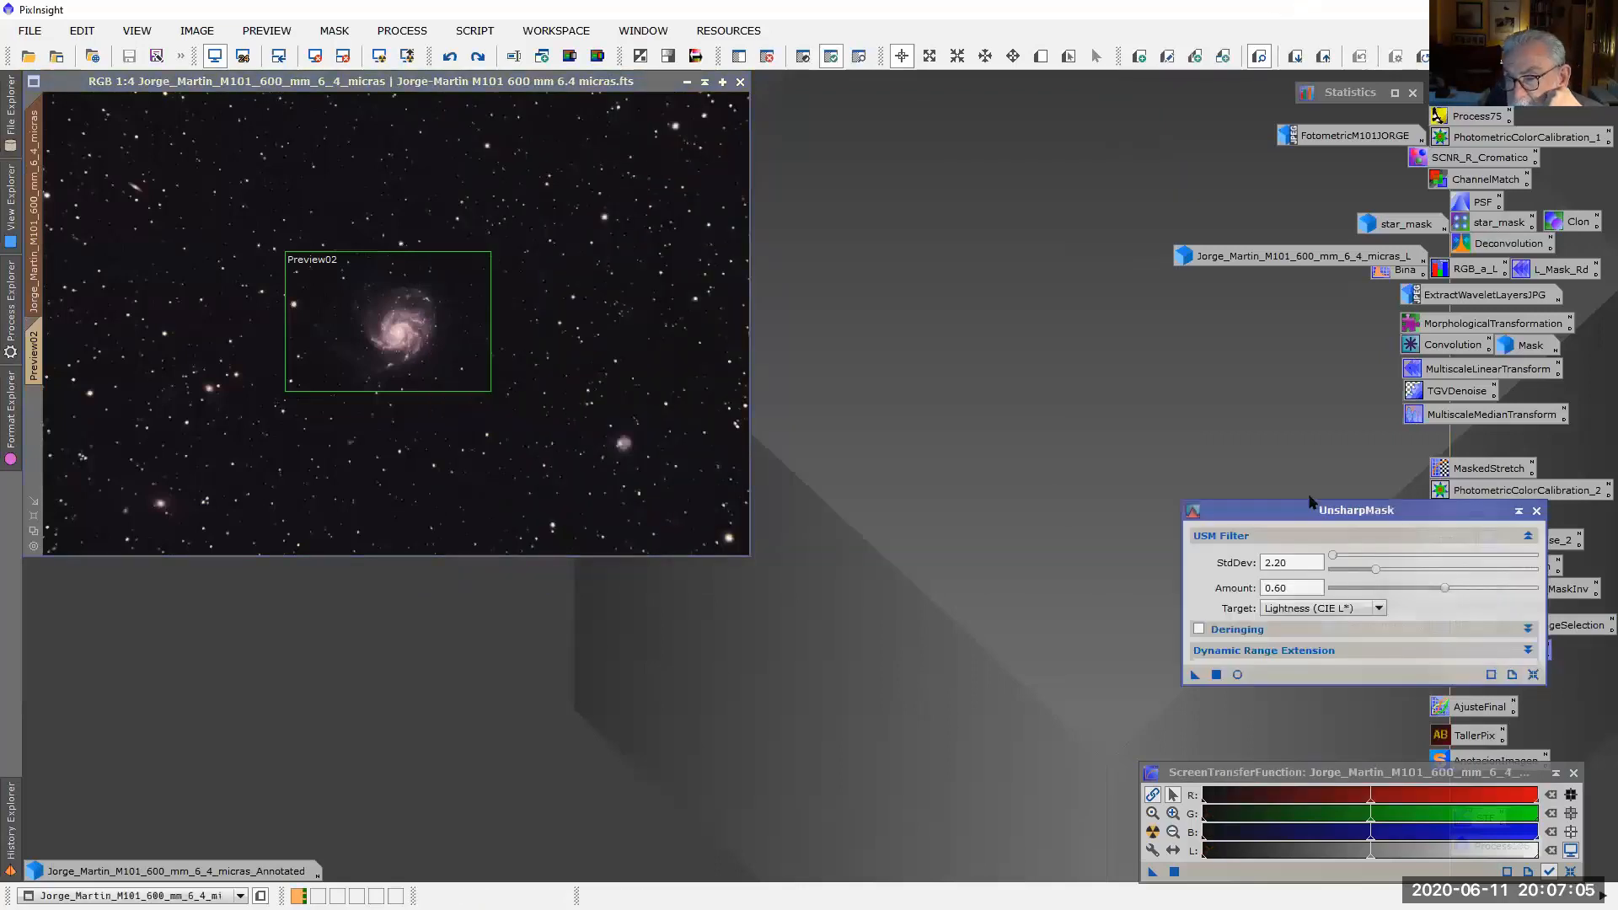
pyautogui.moveTo(1302, 509); pyautogui.dragTo(1008, 413)
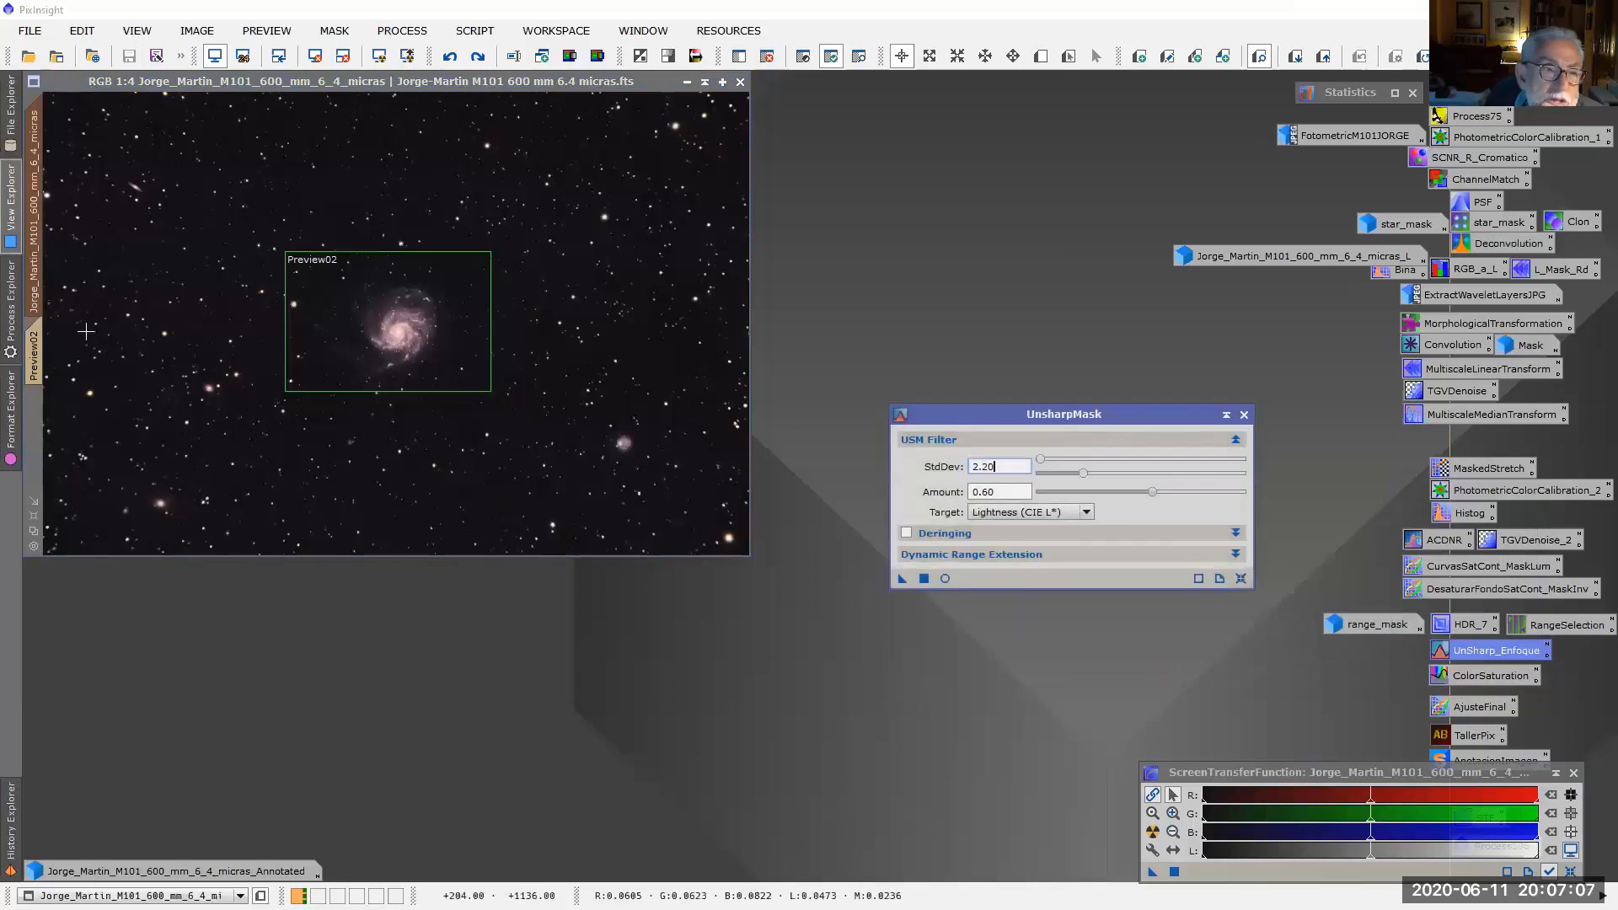
pyautogui.click(10, 202)
# Step: Fit the Preview02 galaxy close-up to its window and show the mask as a red overlay
pyautogui.moveTo(1110, 268); pyautogui.dragTo(34, 348)
pyautogui.click(34, 349)
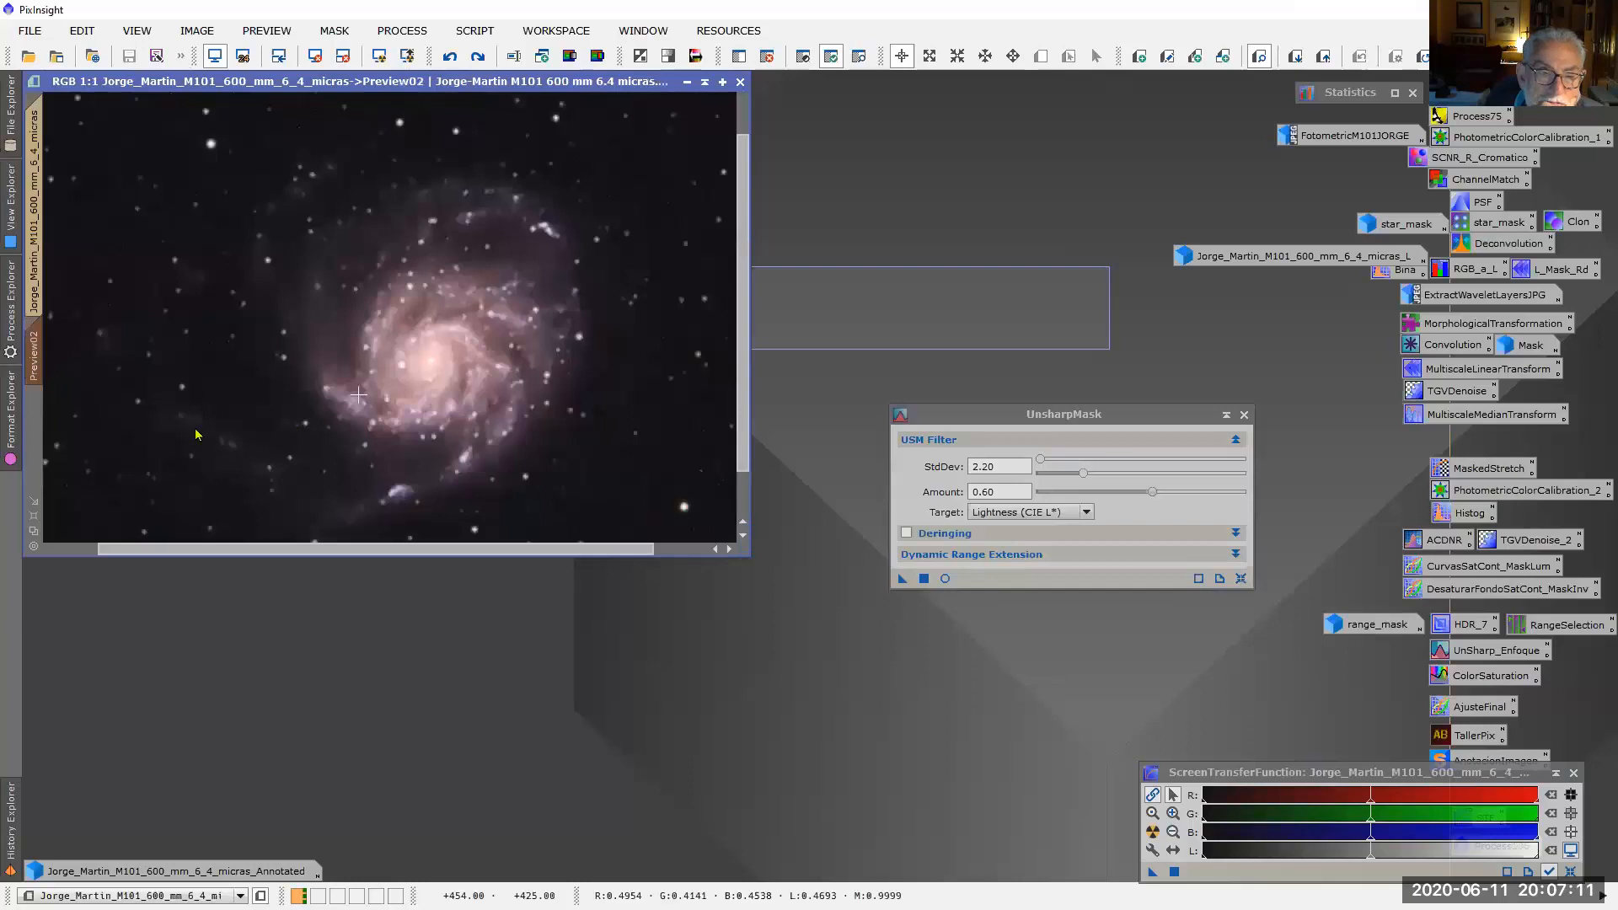
pyautogui.click(34, 531)
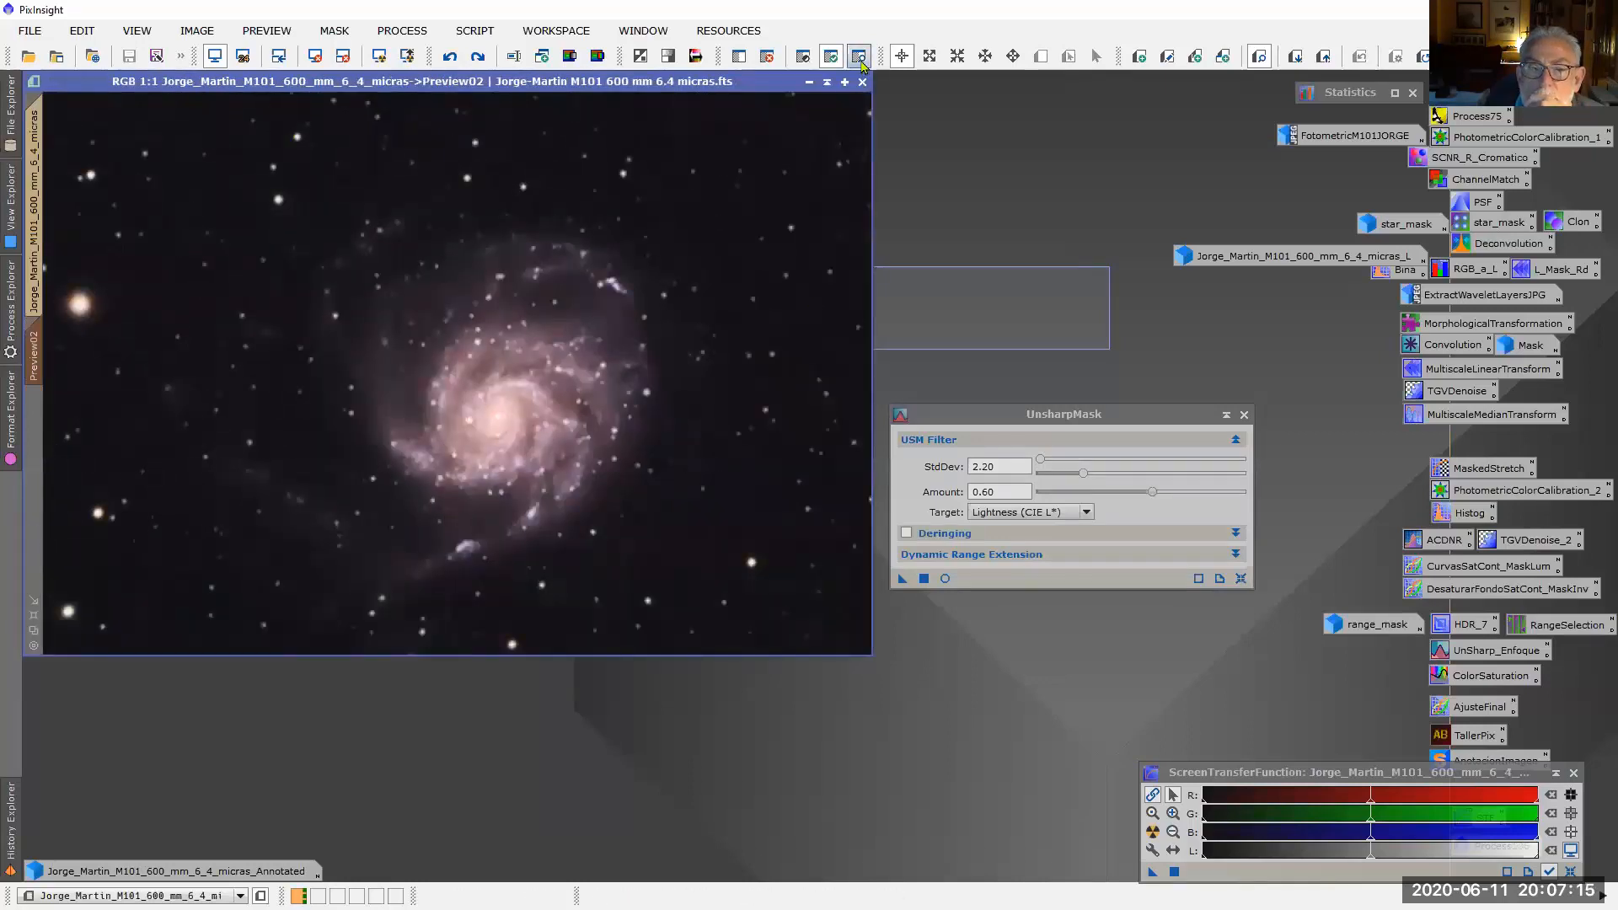
pyautogui.click(860, 60)
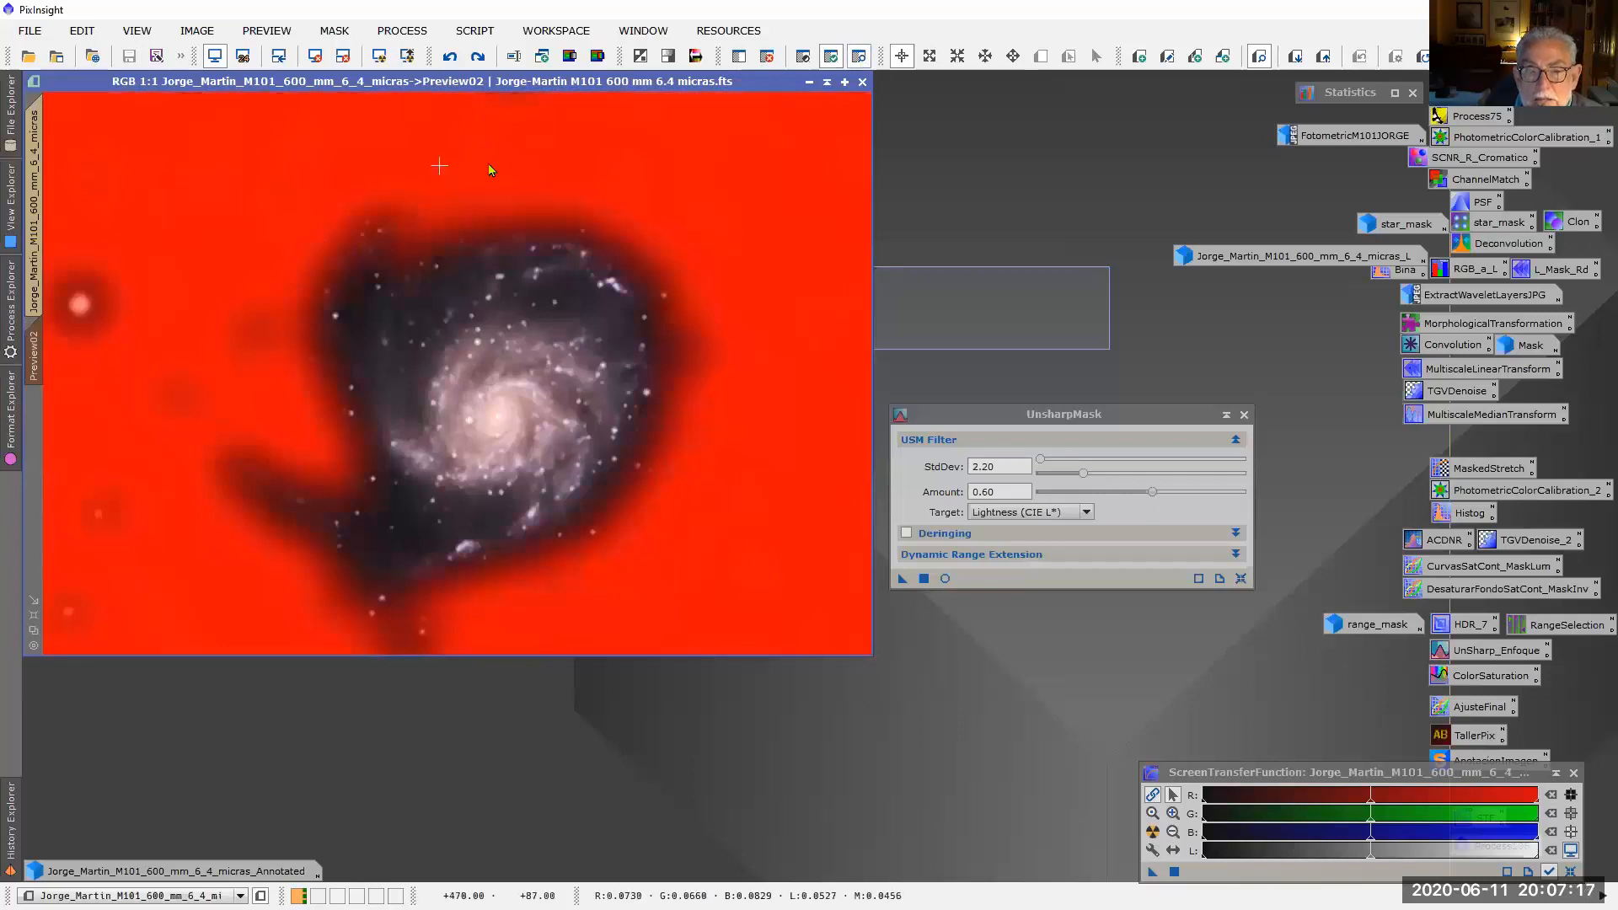
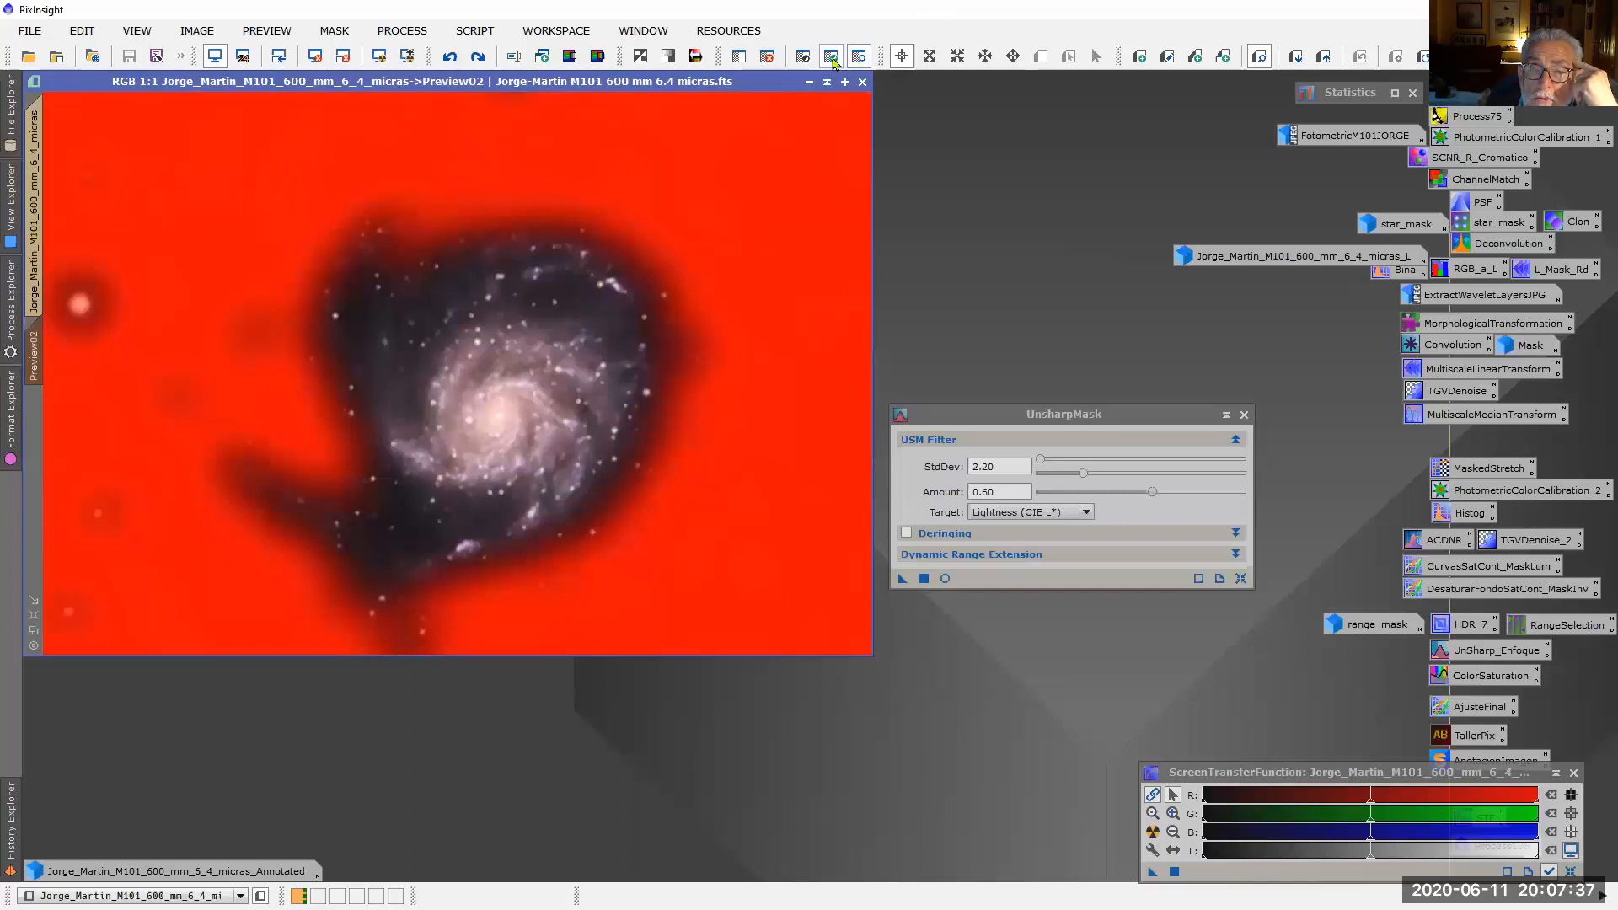
# Step: Hide the mask, turn on UnsharpMask's real-time preview, and settle on StdDev 3.70 and Amount 0.61
pyautogui.click(832, 57)
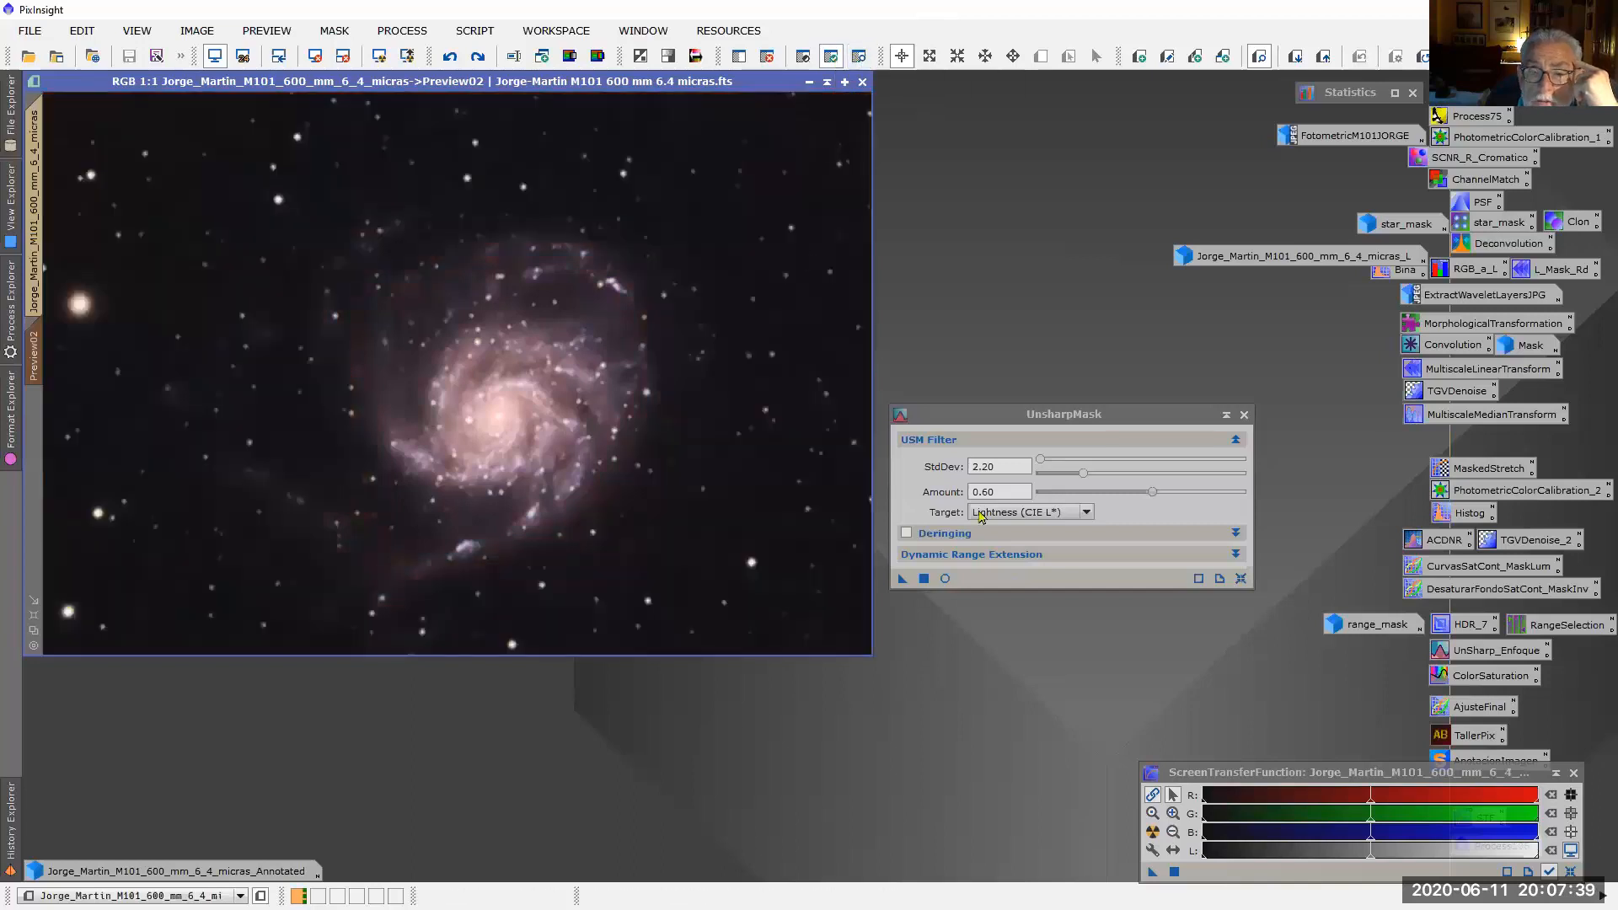
pyautogui.click(944, 578)
pyautogui.moveTo(989, 421); pyautogui.dragTo(1156, 390)
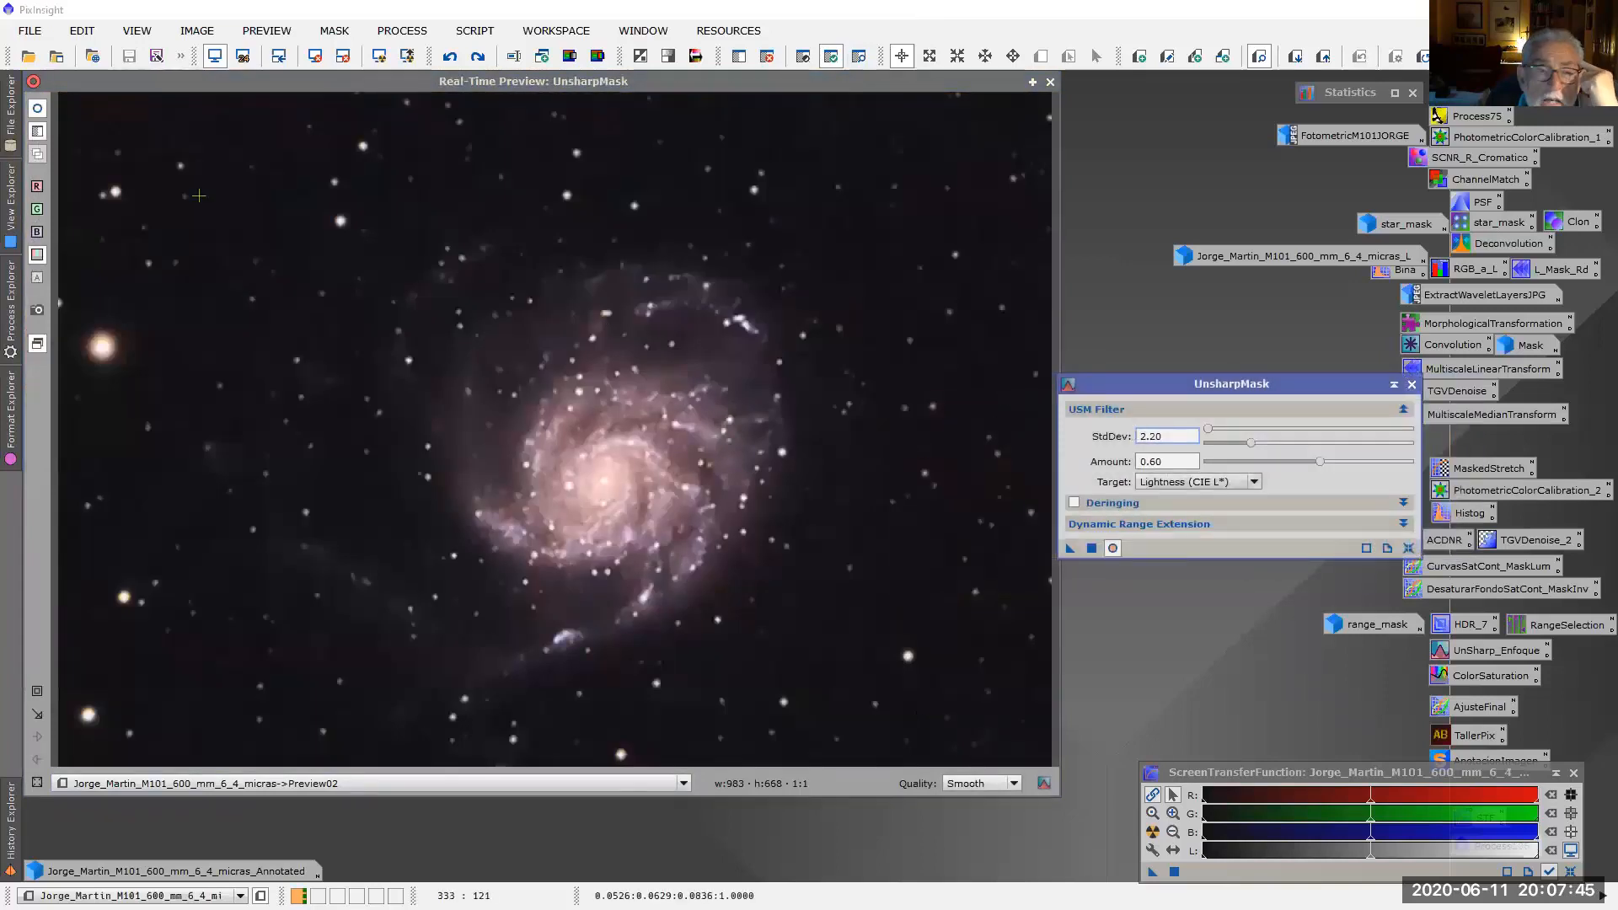
pyautogui.press('Return')
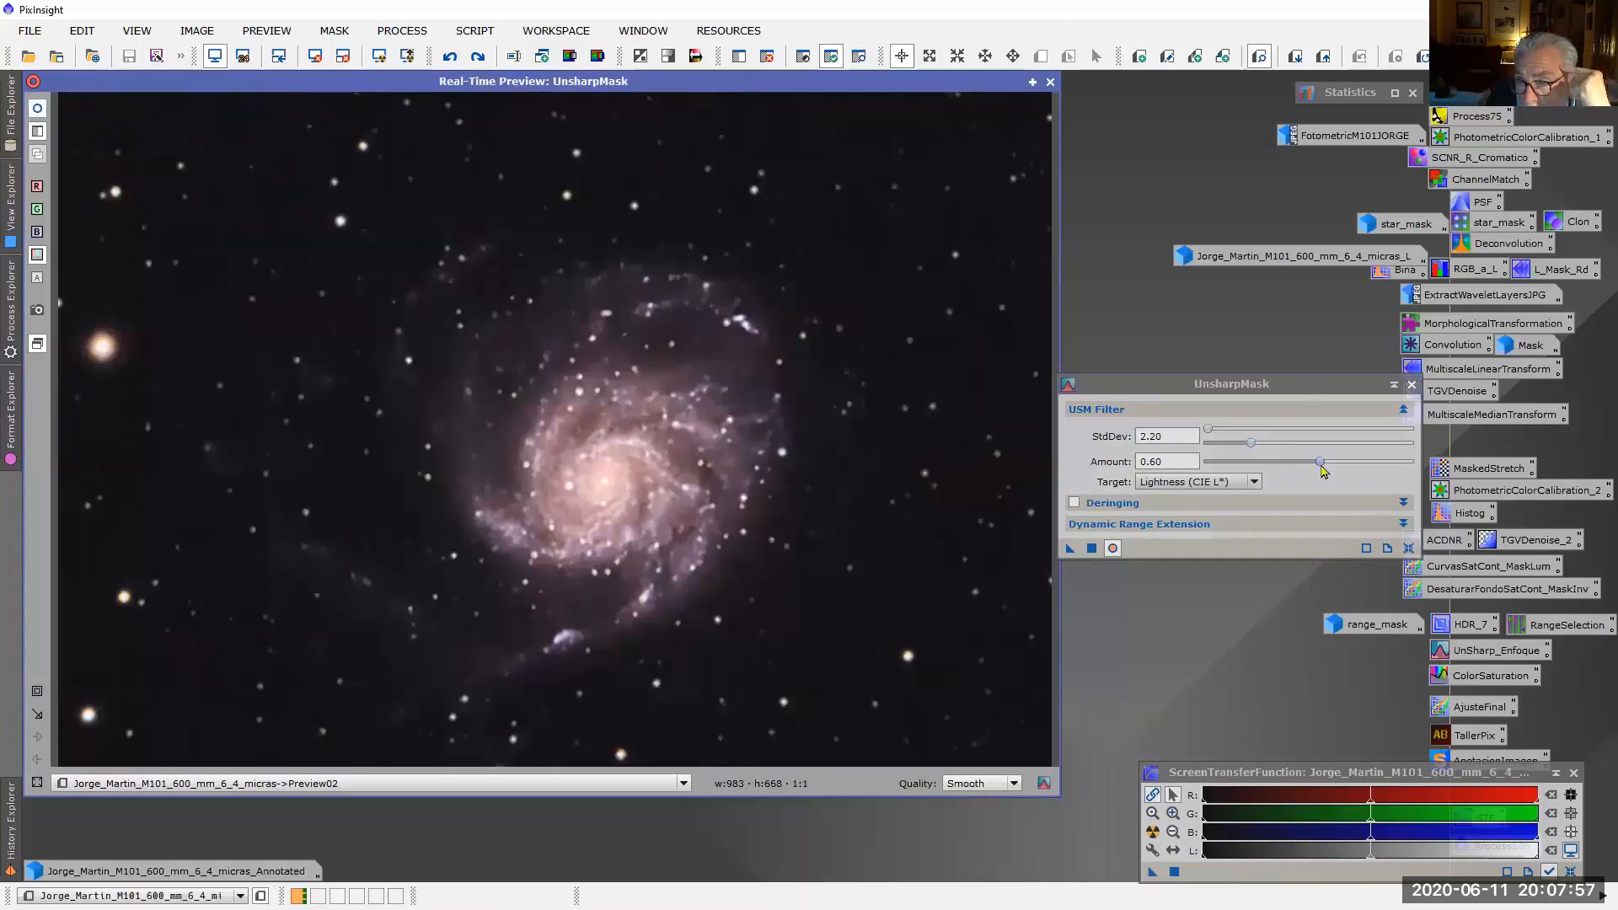
pyautogui.moveTo(1319, 463); pyautogui.dragTo(1416, 476)
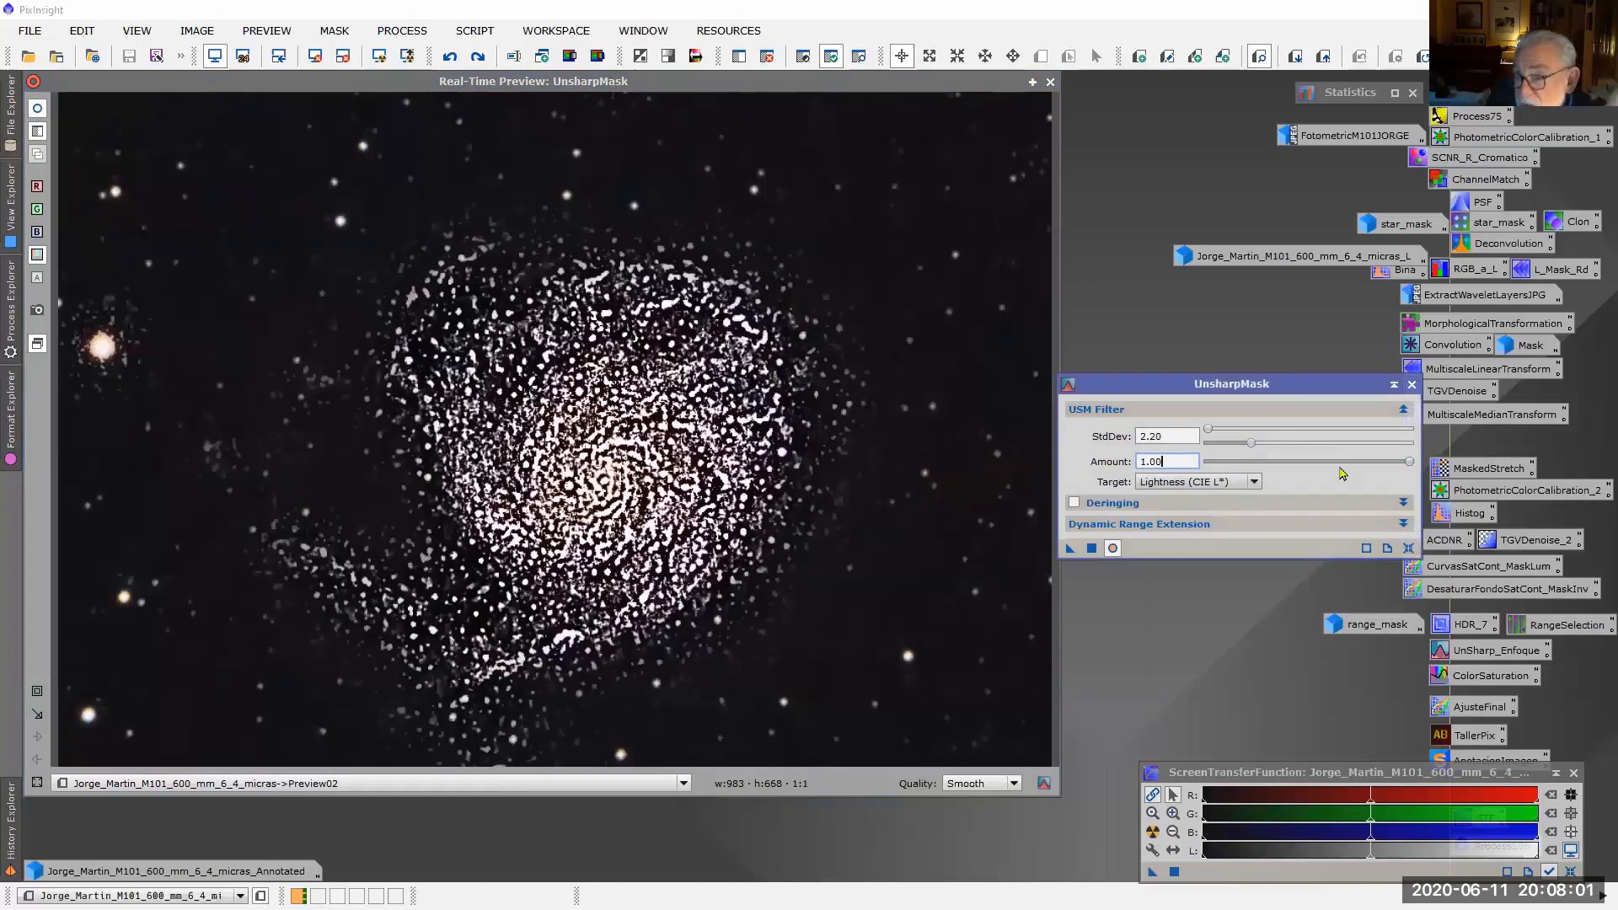
pyautogui.moveTo(1413, 463); pyautogui.dragTo(1282, 442)
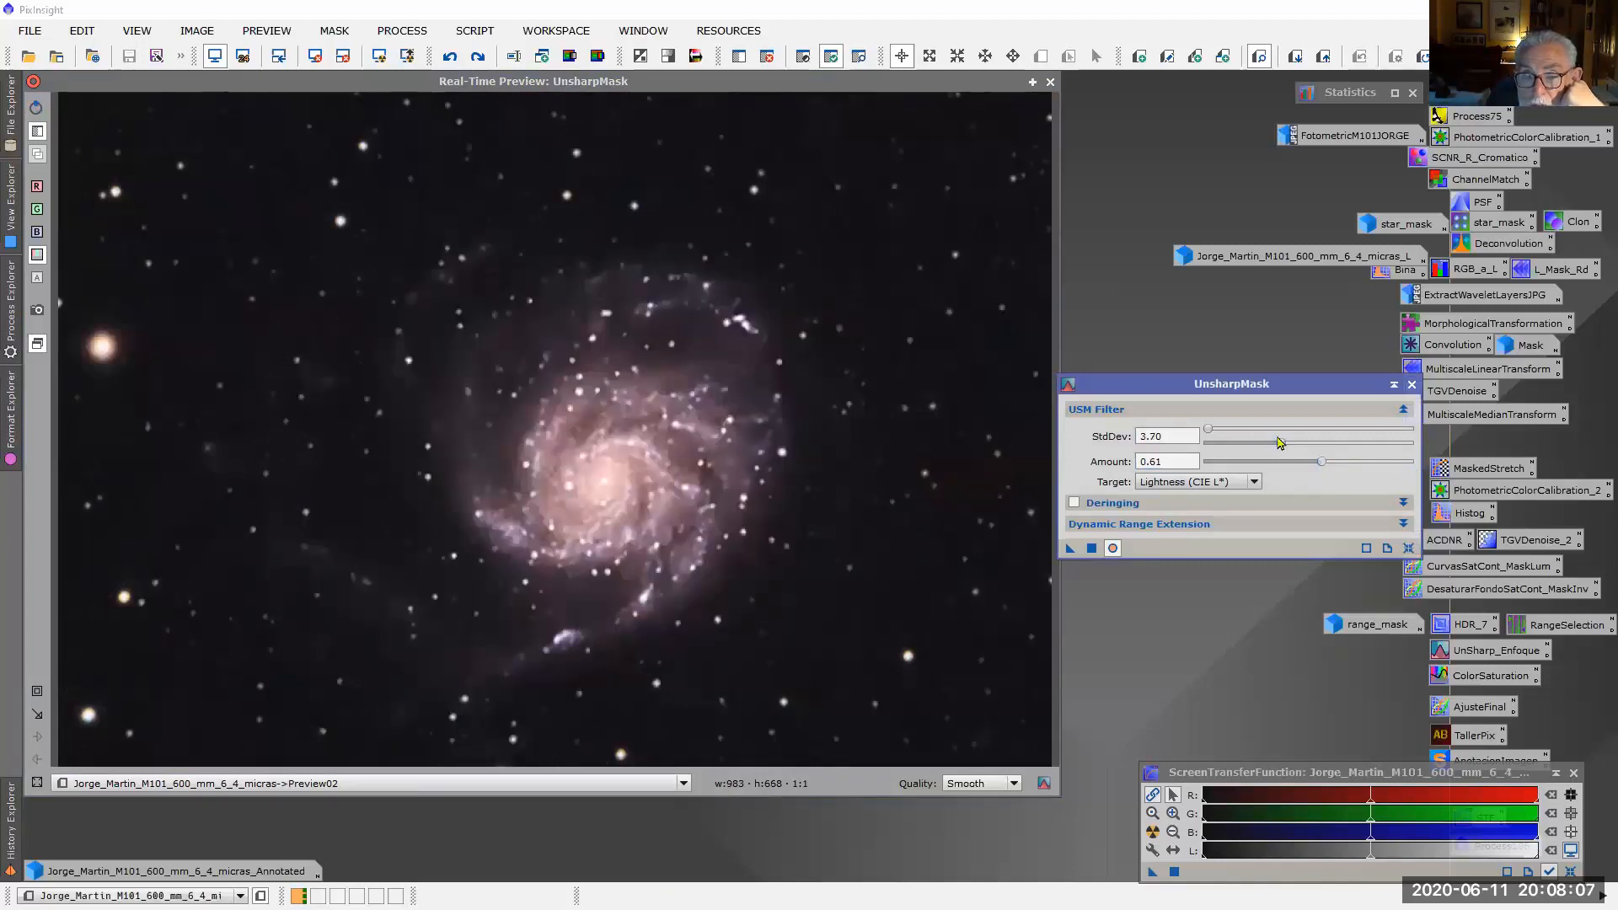
pyautogui.click(37, 107)
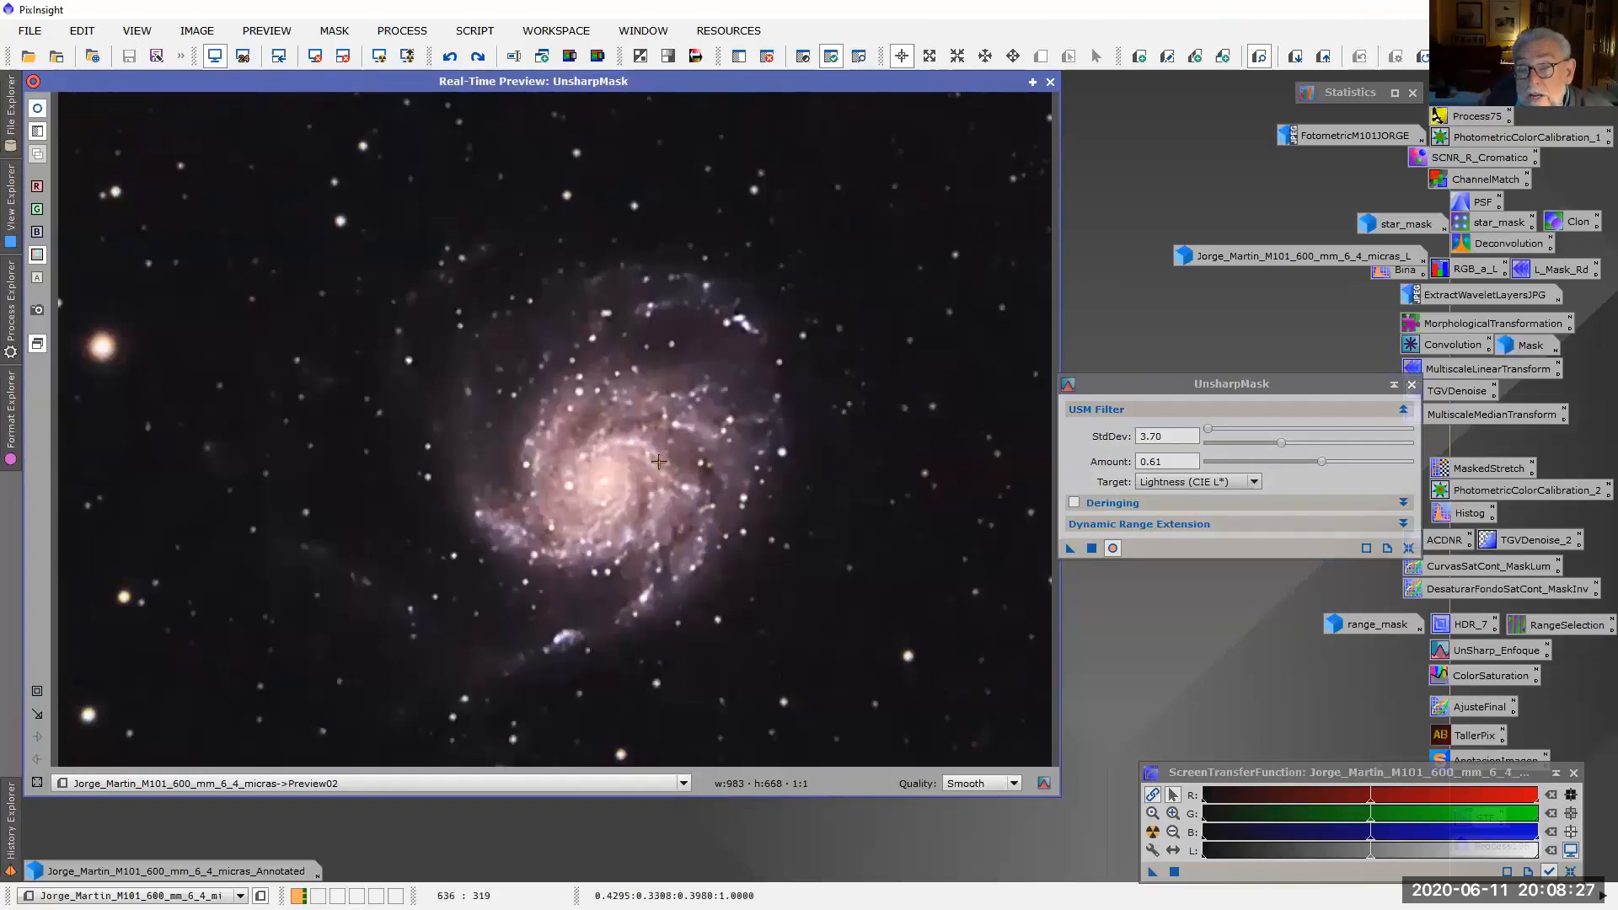
# Step: Close the live preview and load the UnsharpMask history step's original settings from History Explorer
pyautogui.click(1050, 82)
pyautogui.scroll(-2, 524, 443)
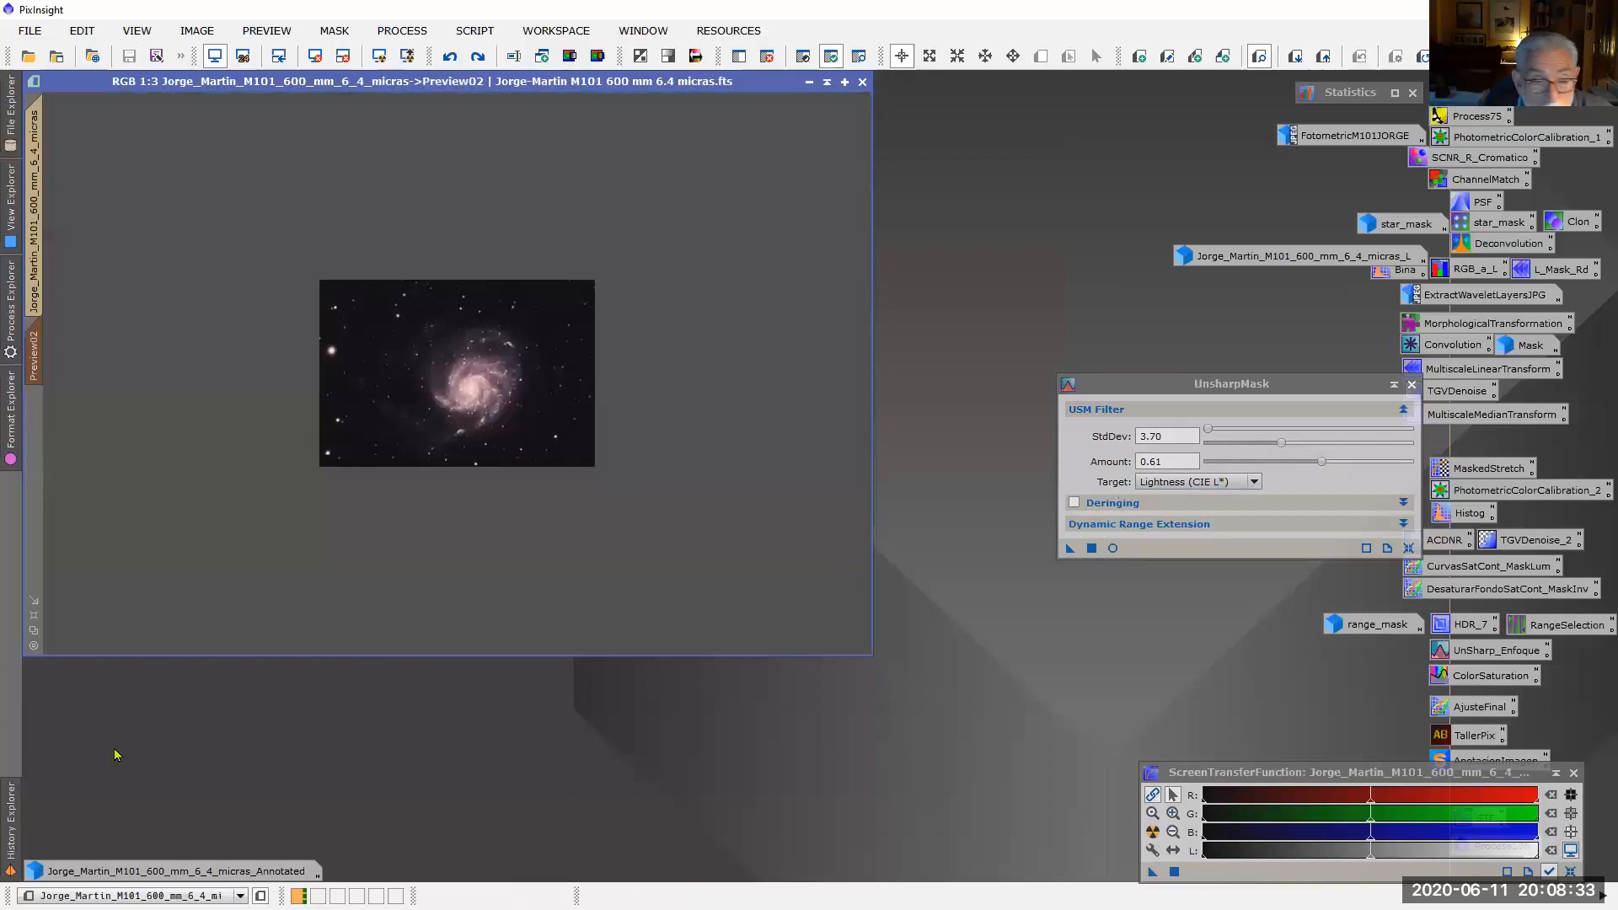
pyautogui.click(6, 838)
pyautogui.click(146, 702)
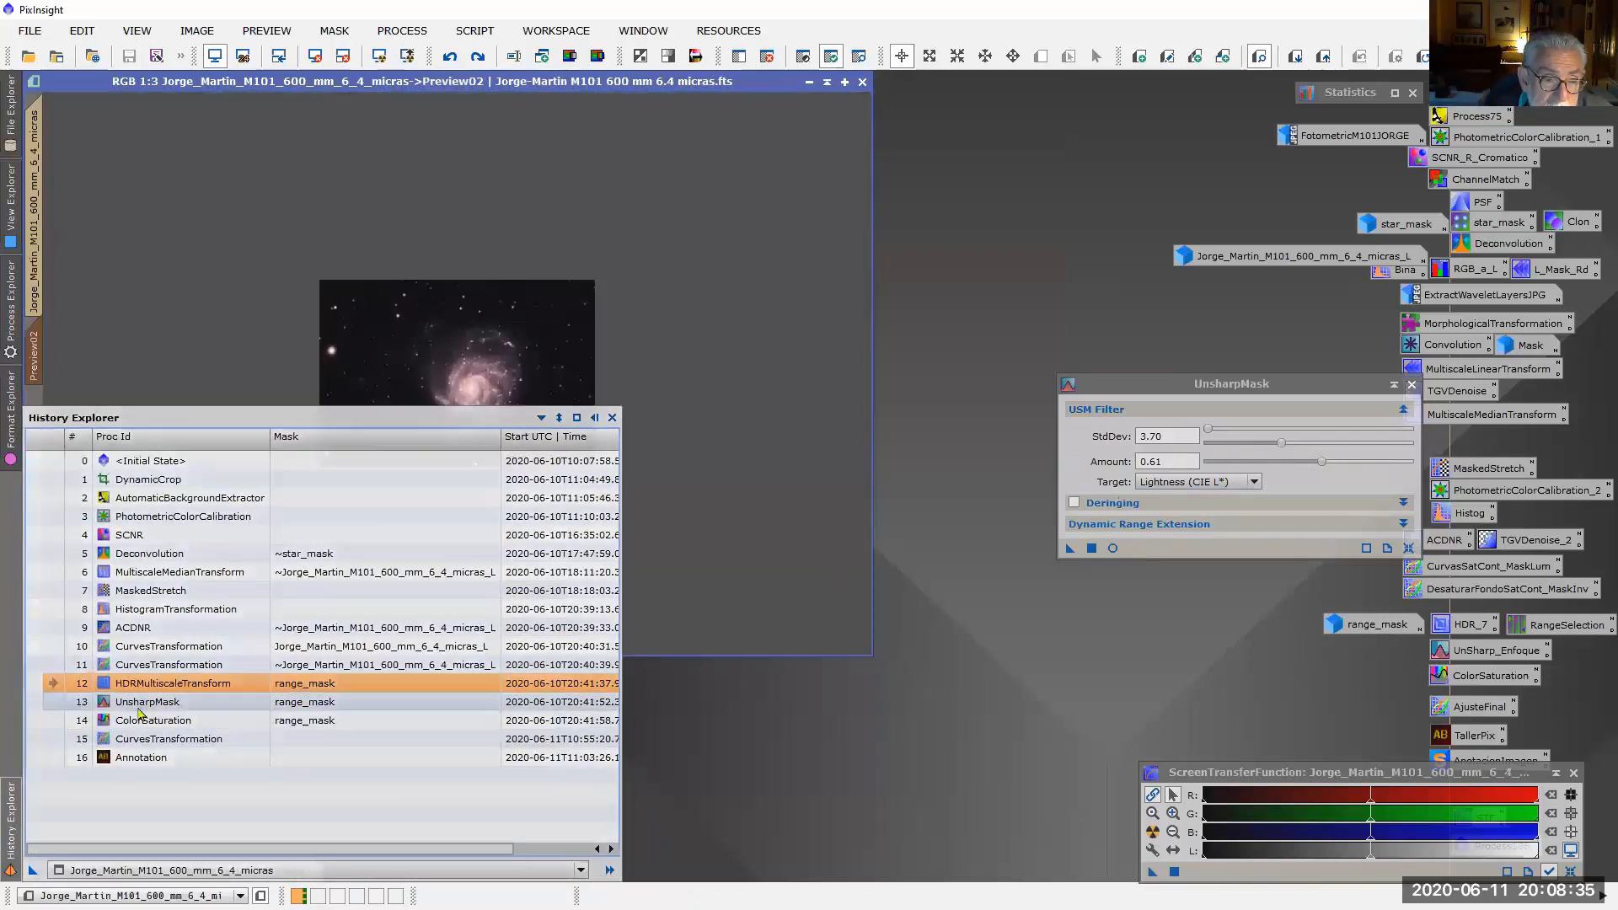
pyautogui.doubleClick(145, 704)
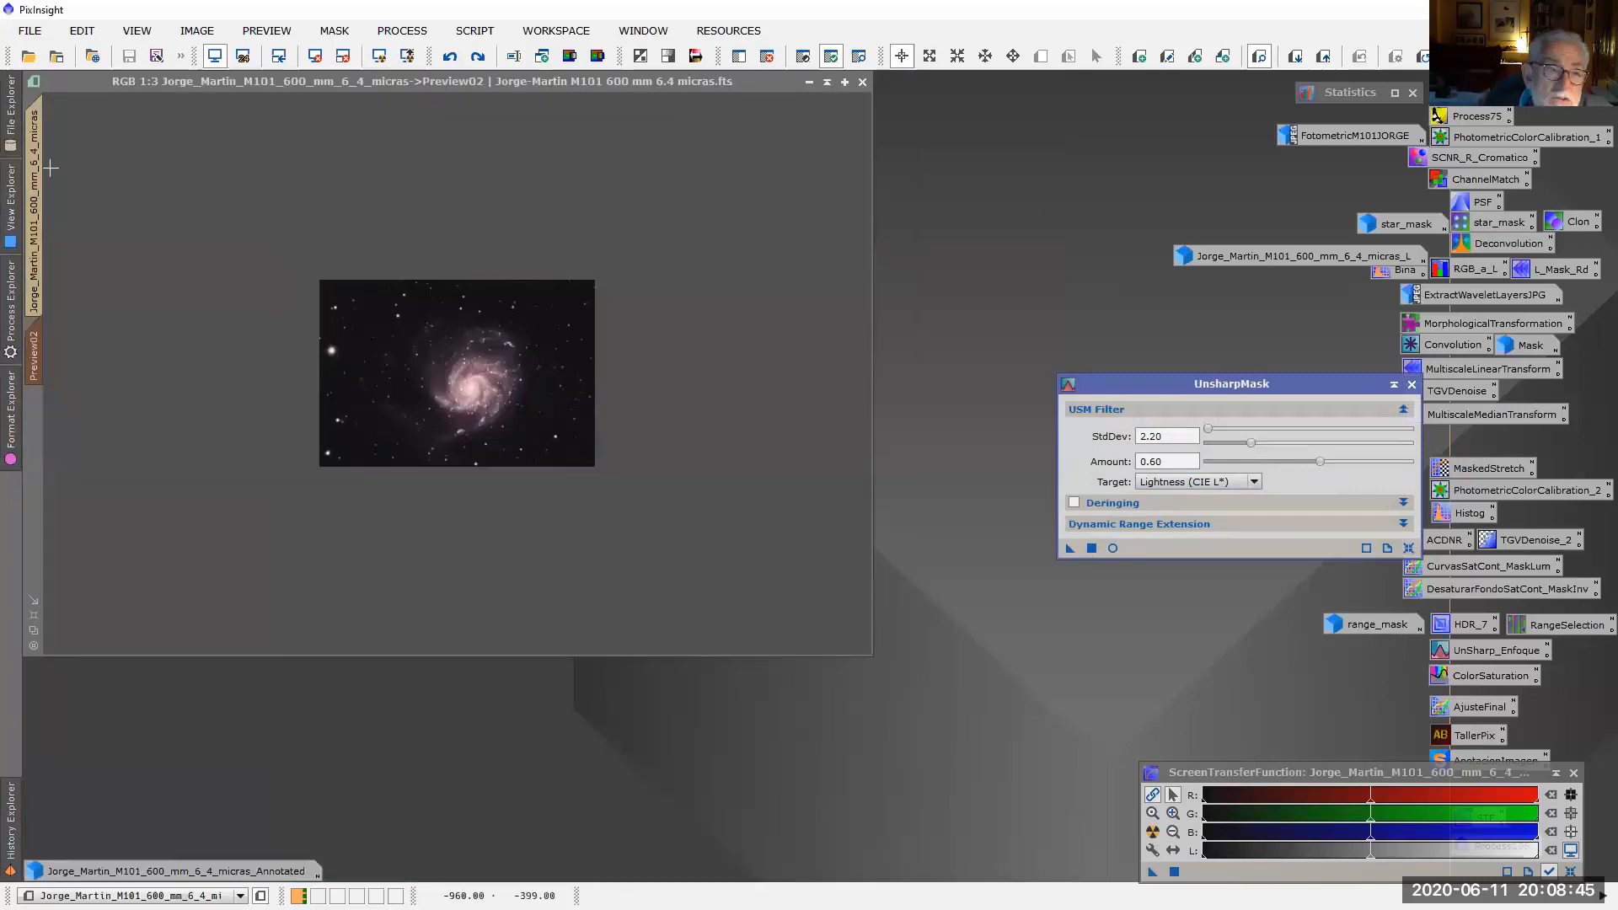
# Step: Revert the full M101 image to the UnsharpMask history step and close UnsharpMask
pyautogui.click(43, 174)
pyautogui.moveTo(12, 818)
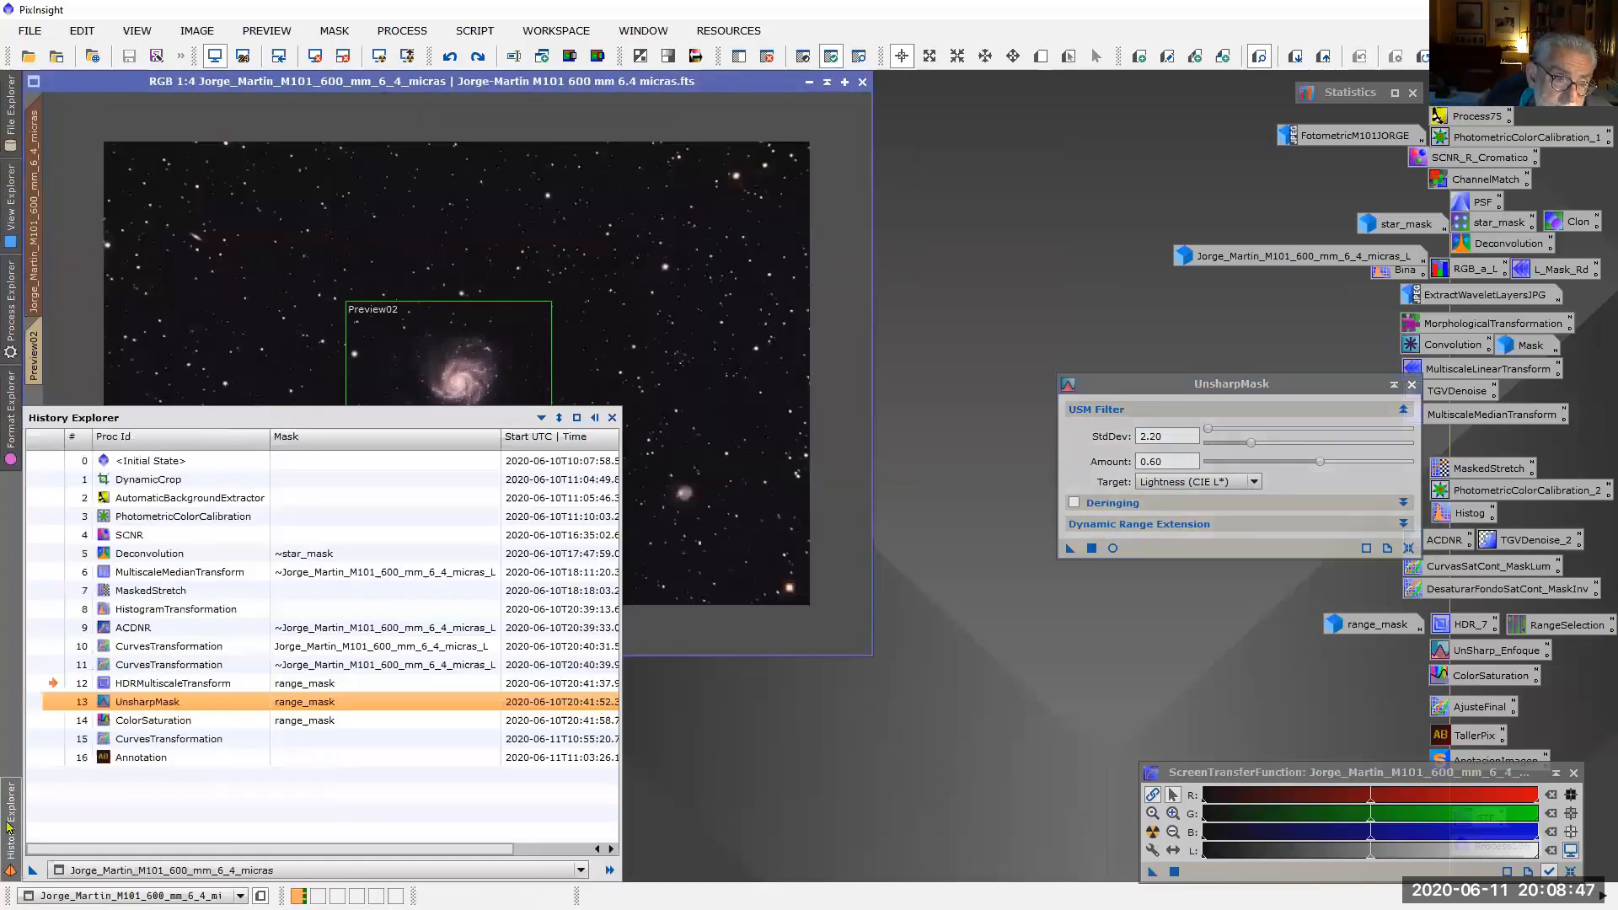
pyautogui.click(54, 706)
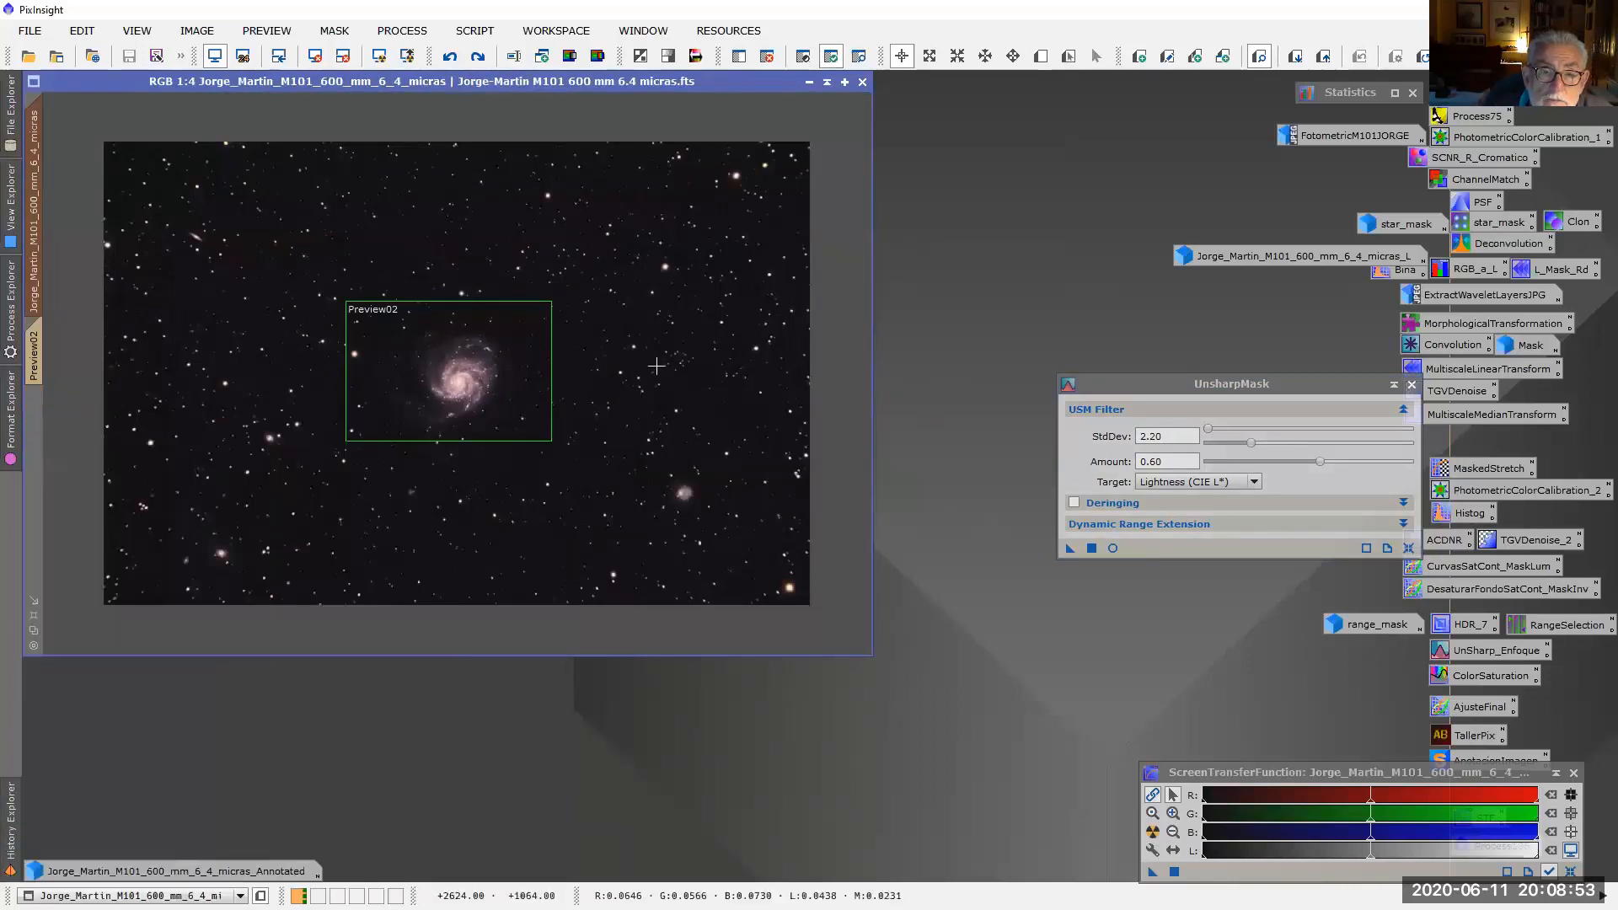
pyautogui.scroll(2, 638, 374)
pyautogui.scroll(1, 638, 374)
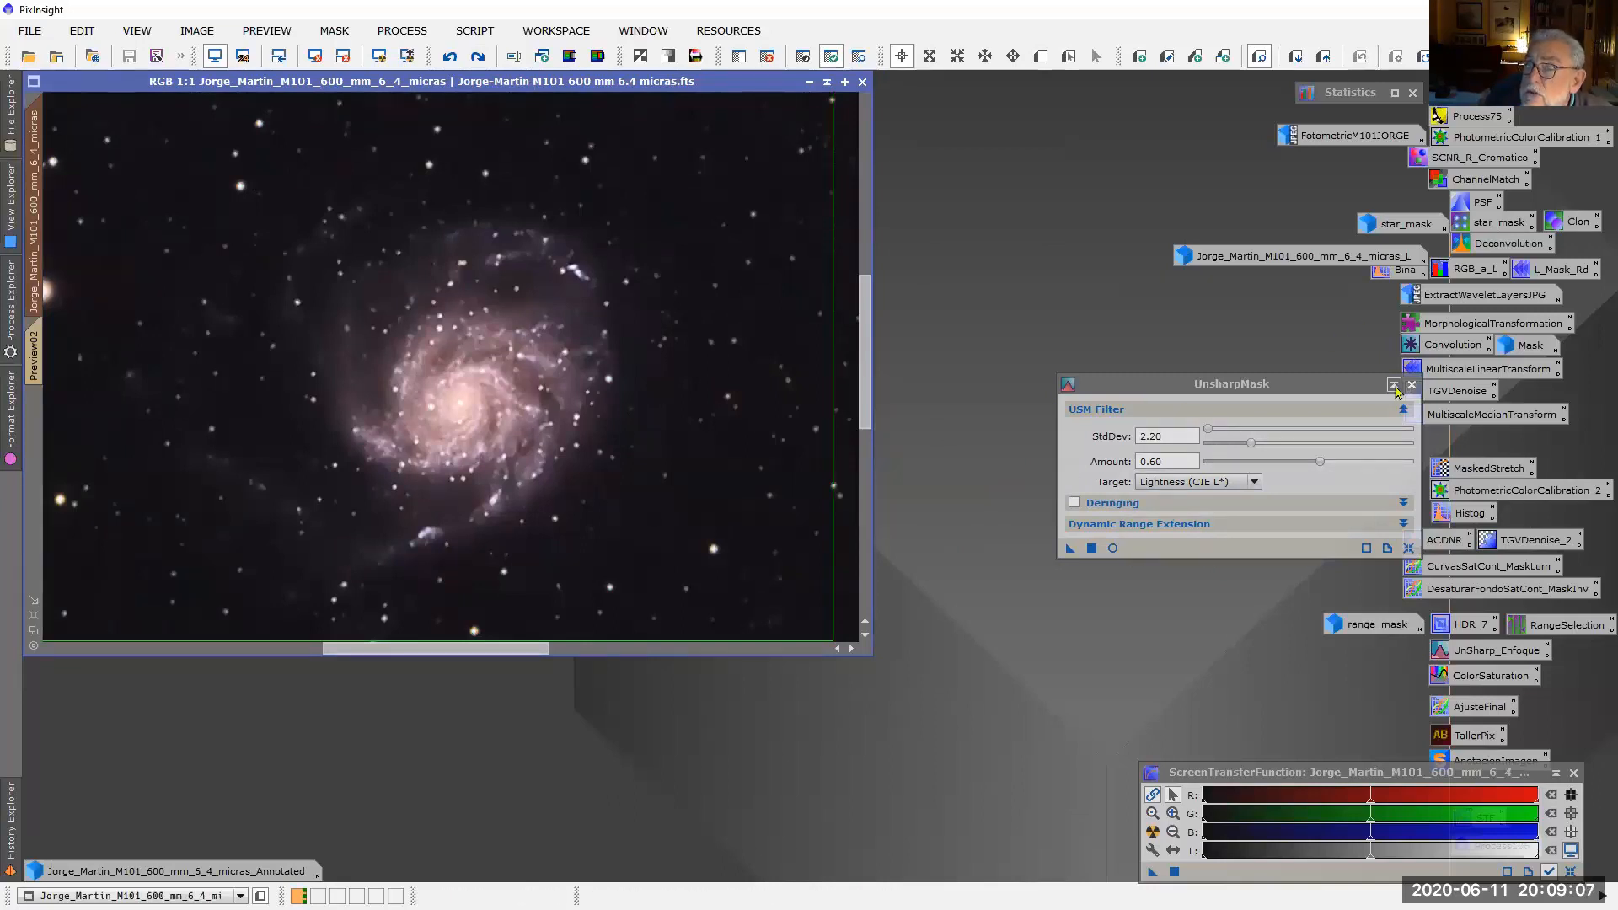
pyautogui.click(11, 821)
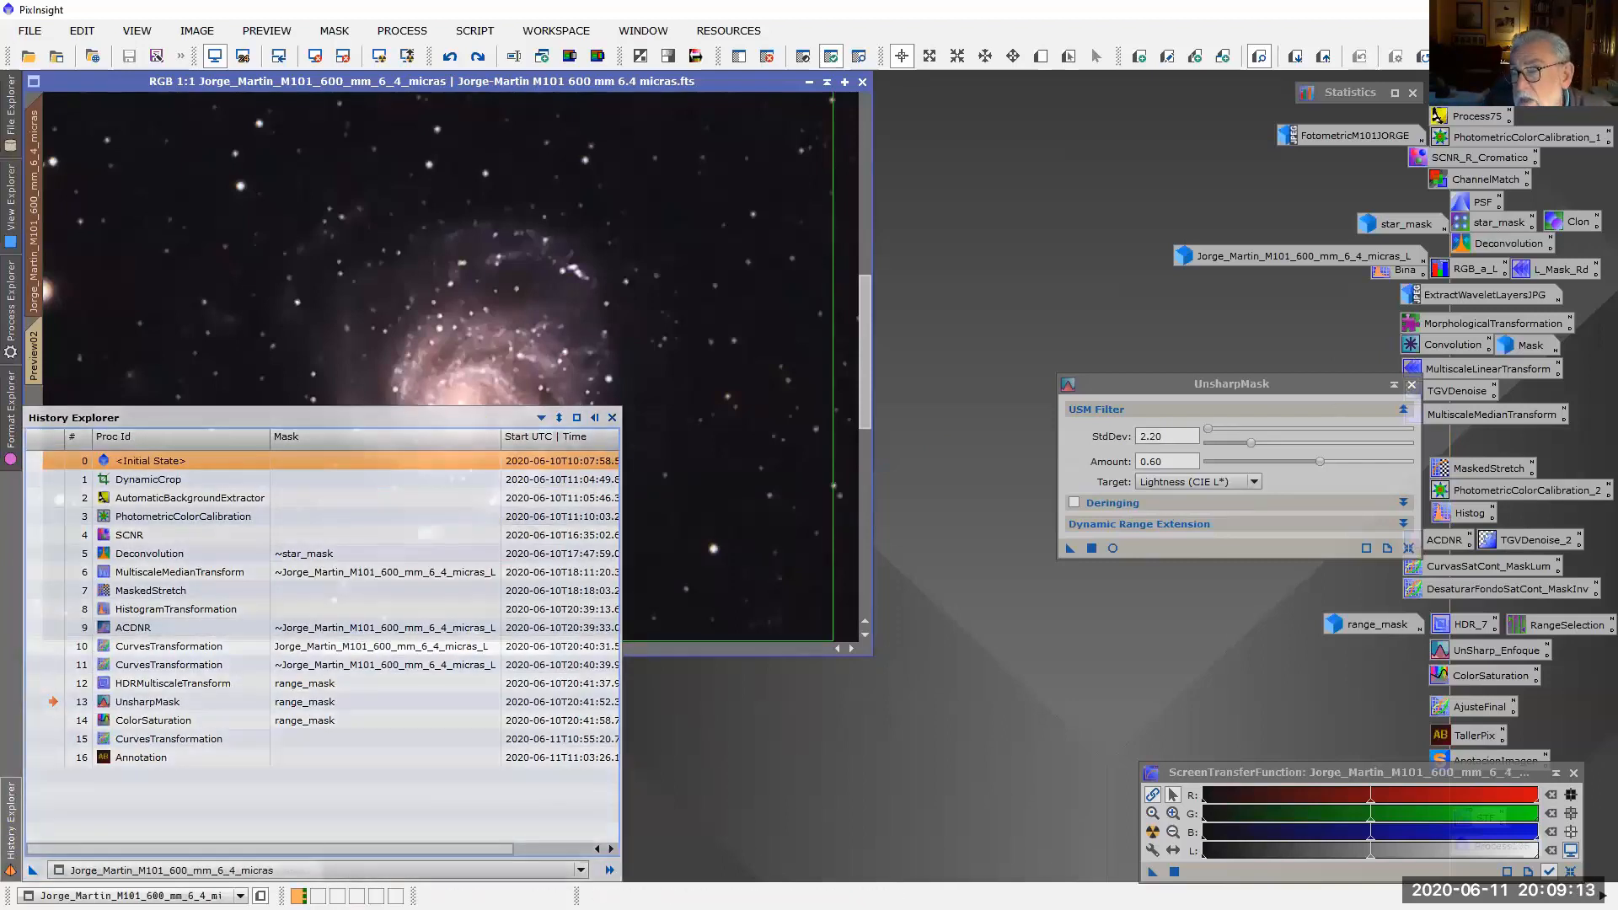
pyautogui.click(1412, 384)
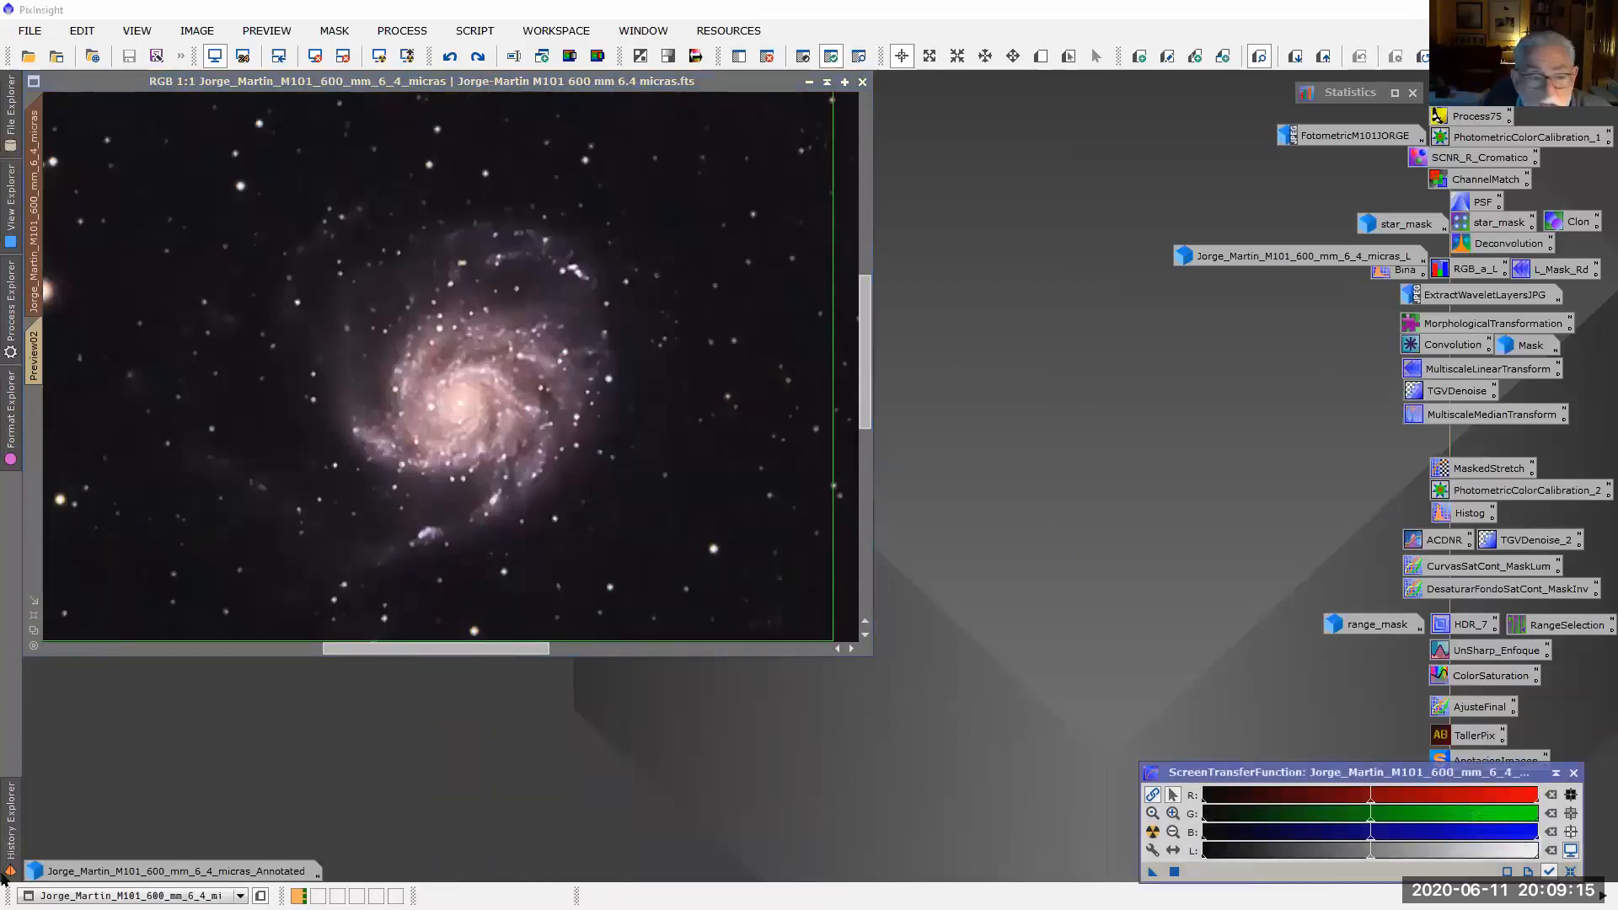
# Step: Load the ColorSaturation history step's settings and revert the image to that step
pyautogui.click(16, 853)
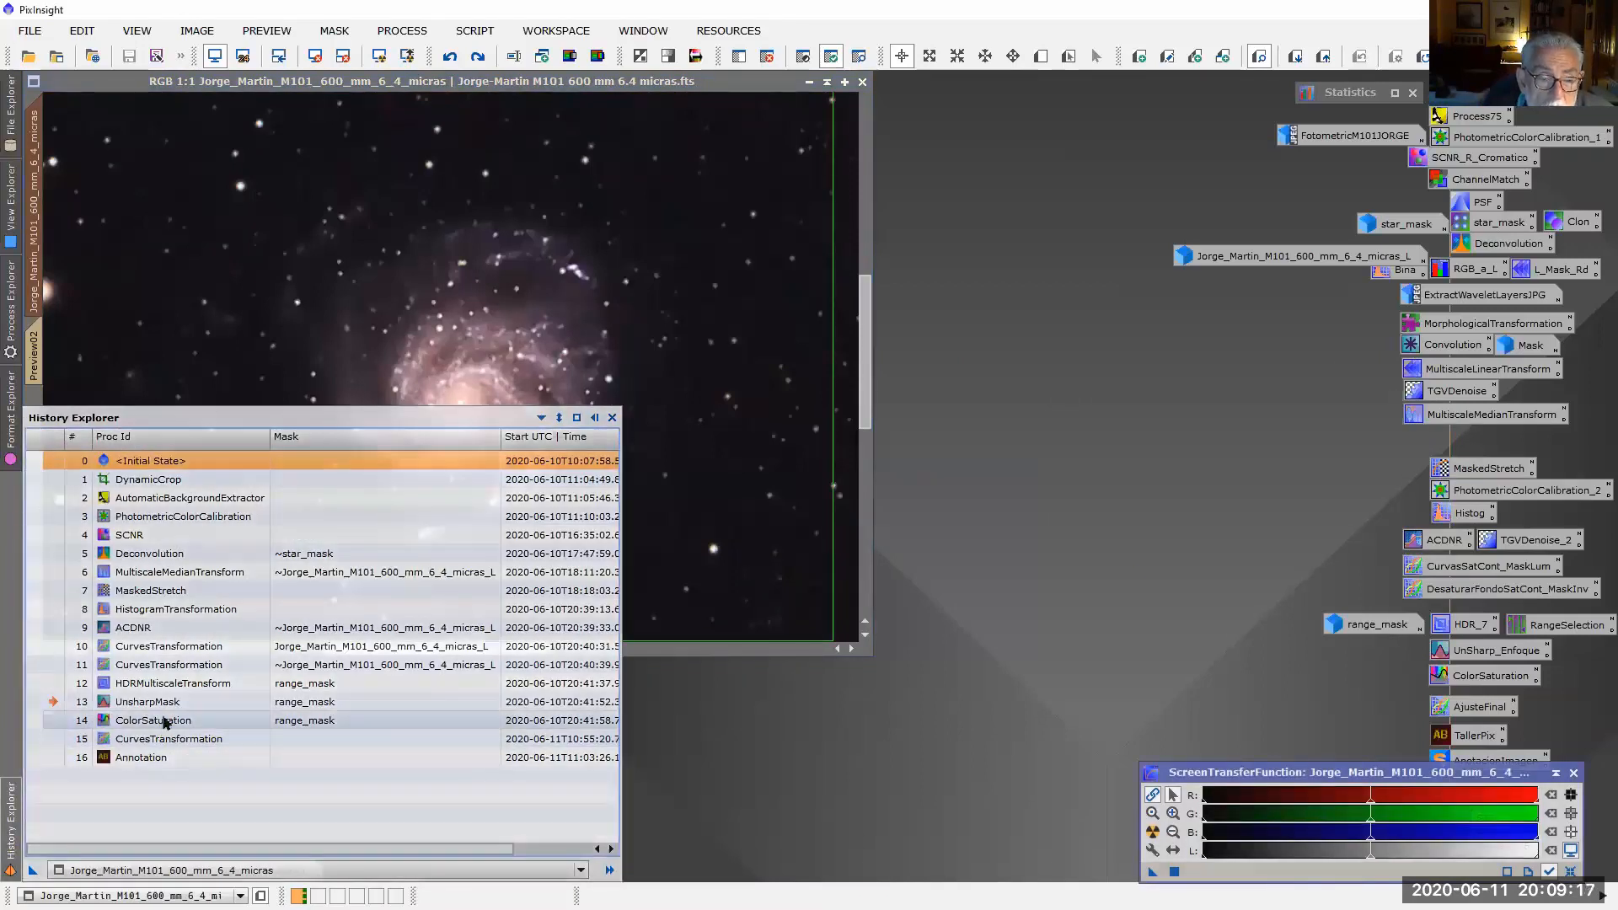
pyautogui.click(163, 721)
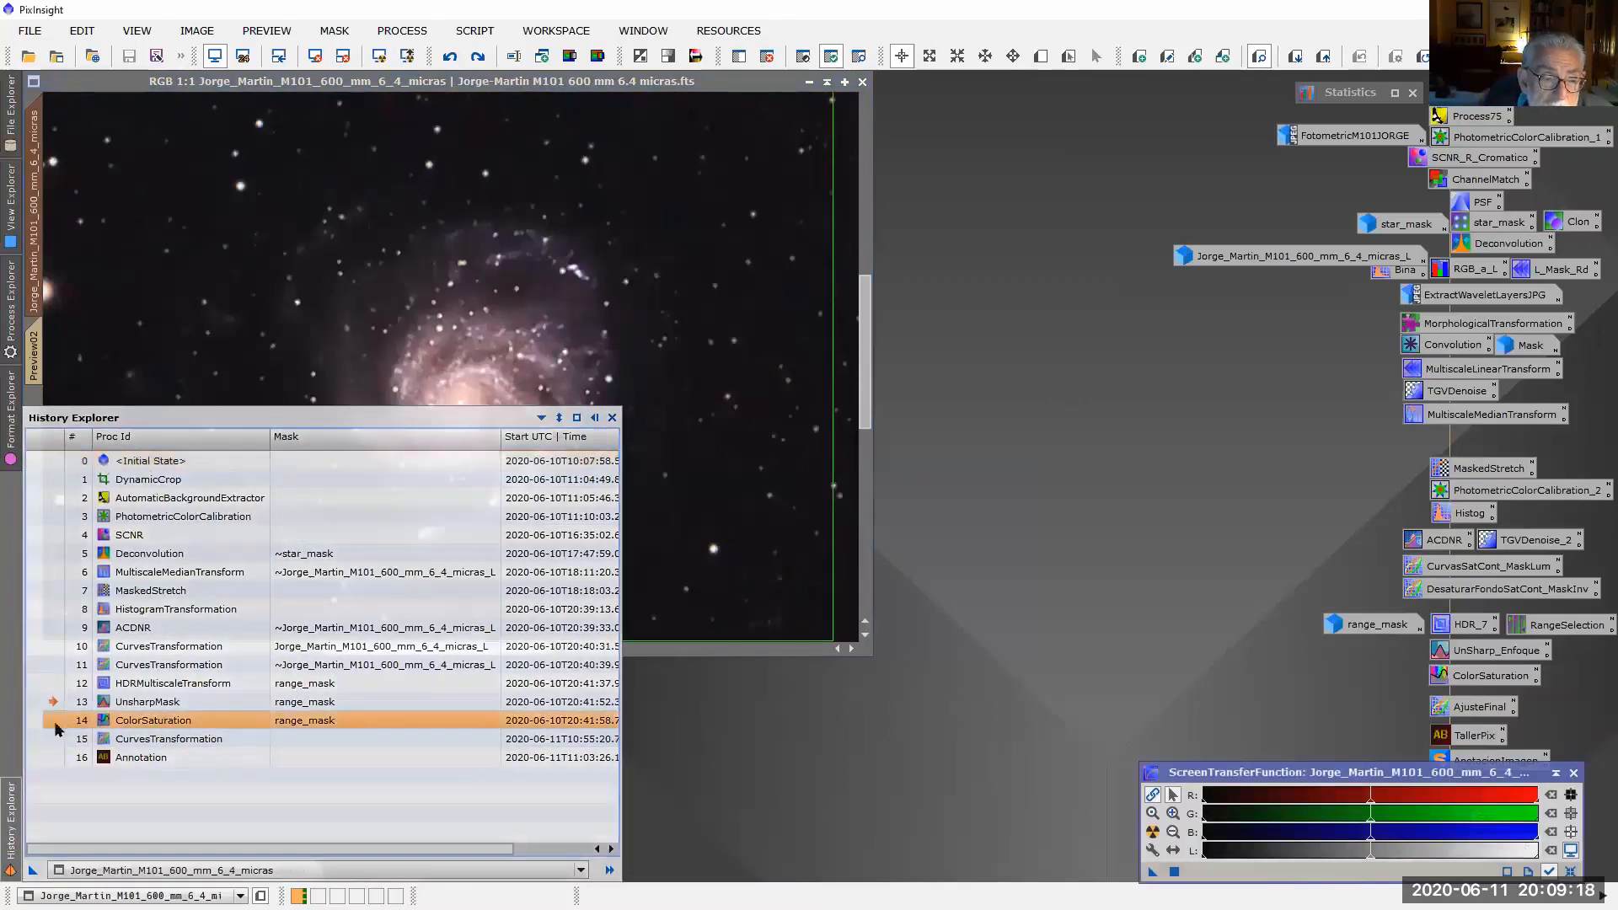
pyautogui.doubleClick(149, 726)
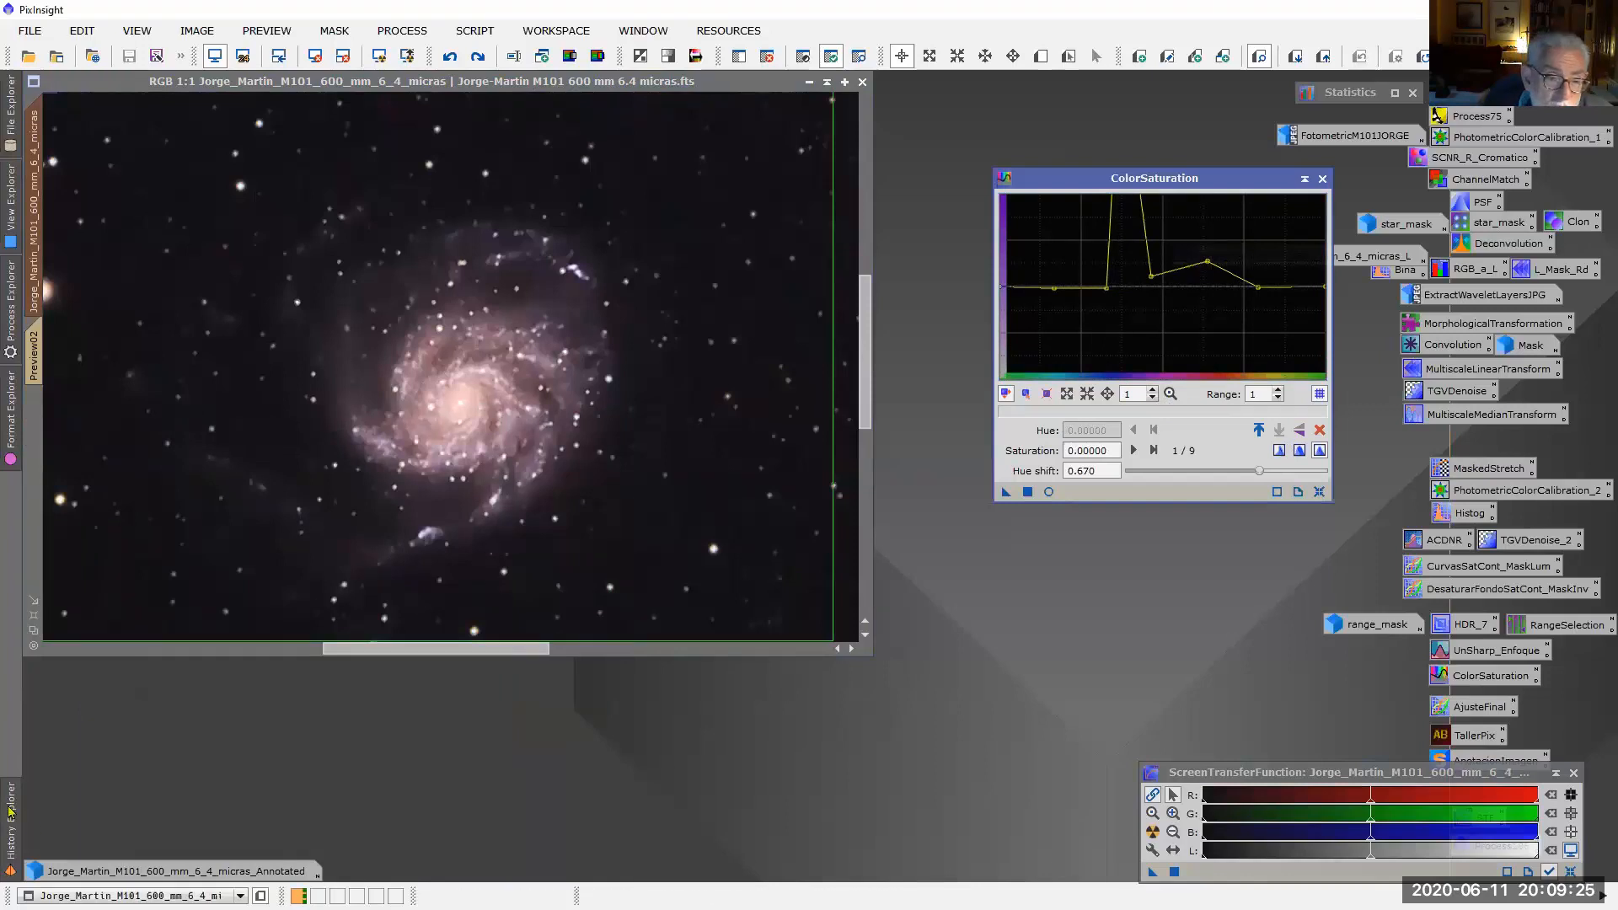
pyautogui.moveTo(10, 817)
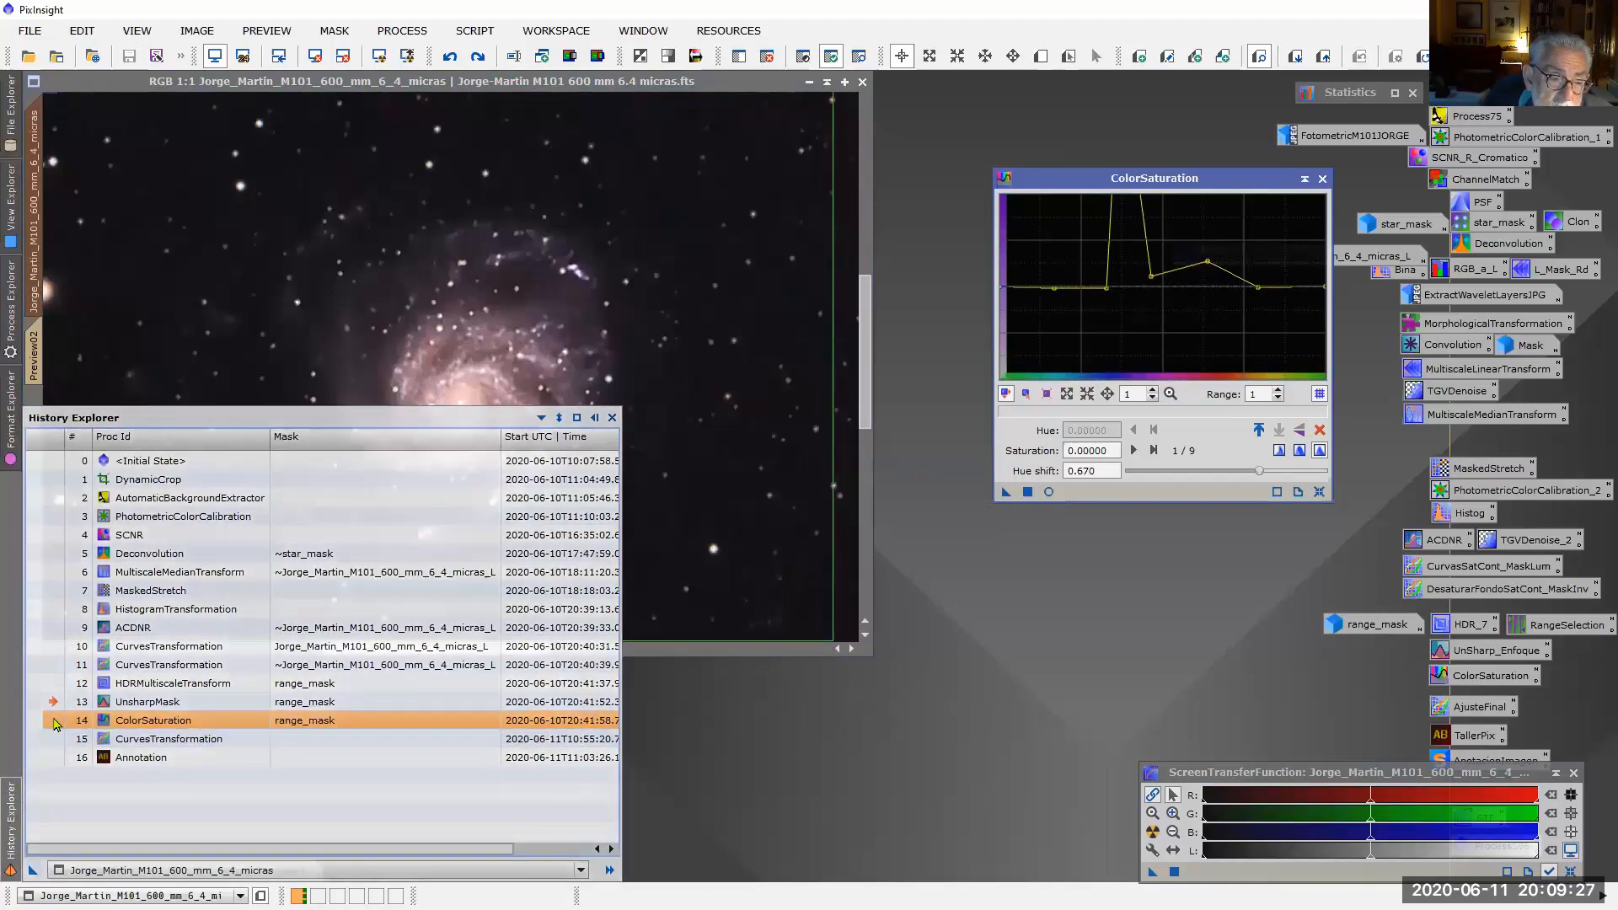
pyautogui.doubleClick(55, 721)
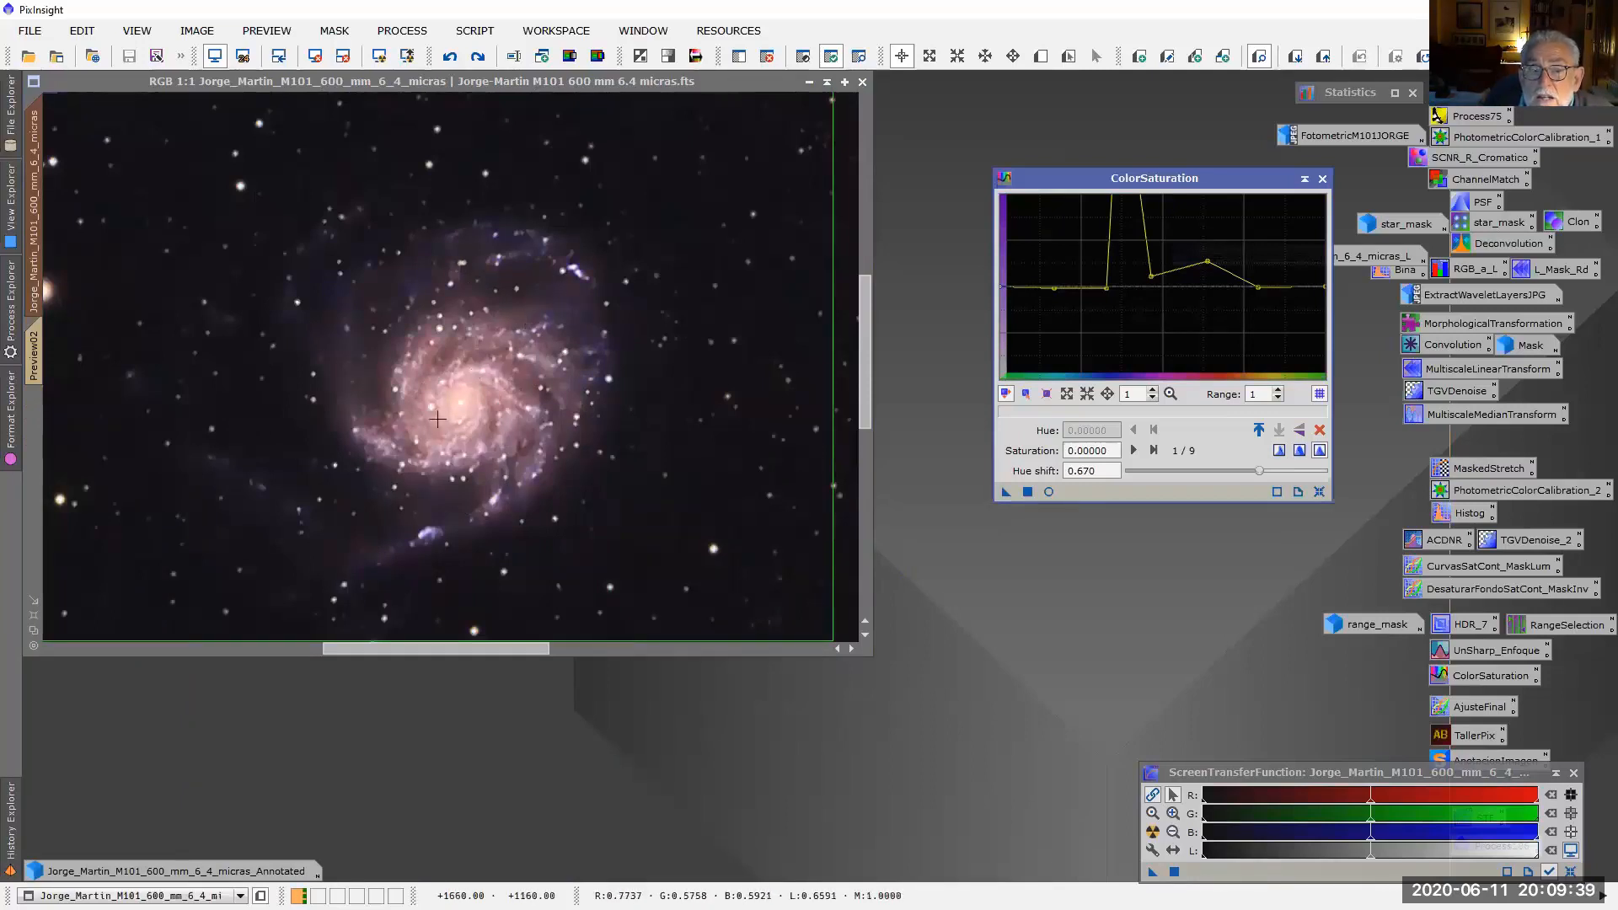
# Step: Revert the image to history step 15, CurvesTransformation, and zoom out to show the whole frame
pyautogui.click(12, 837)
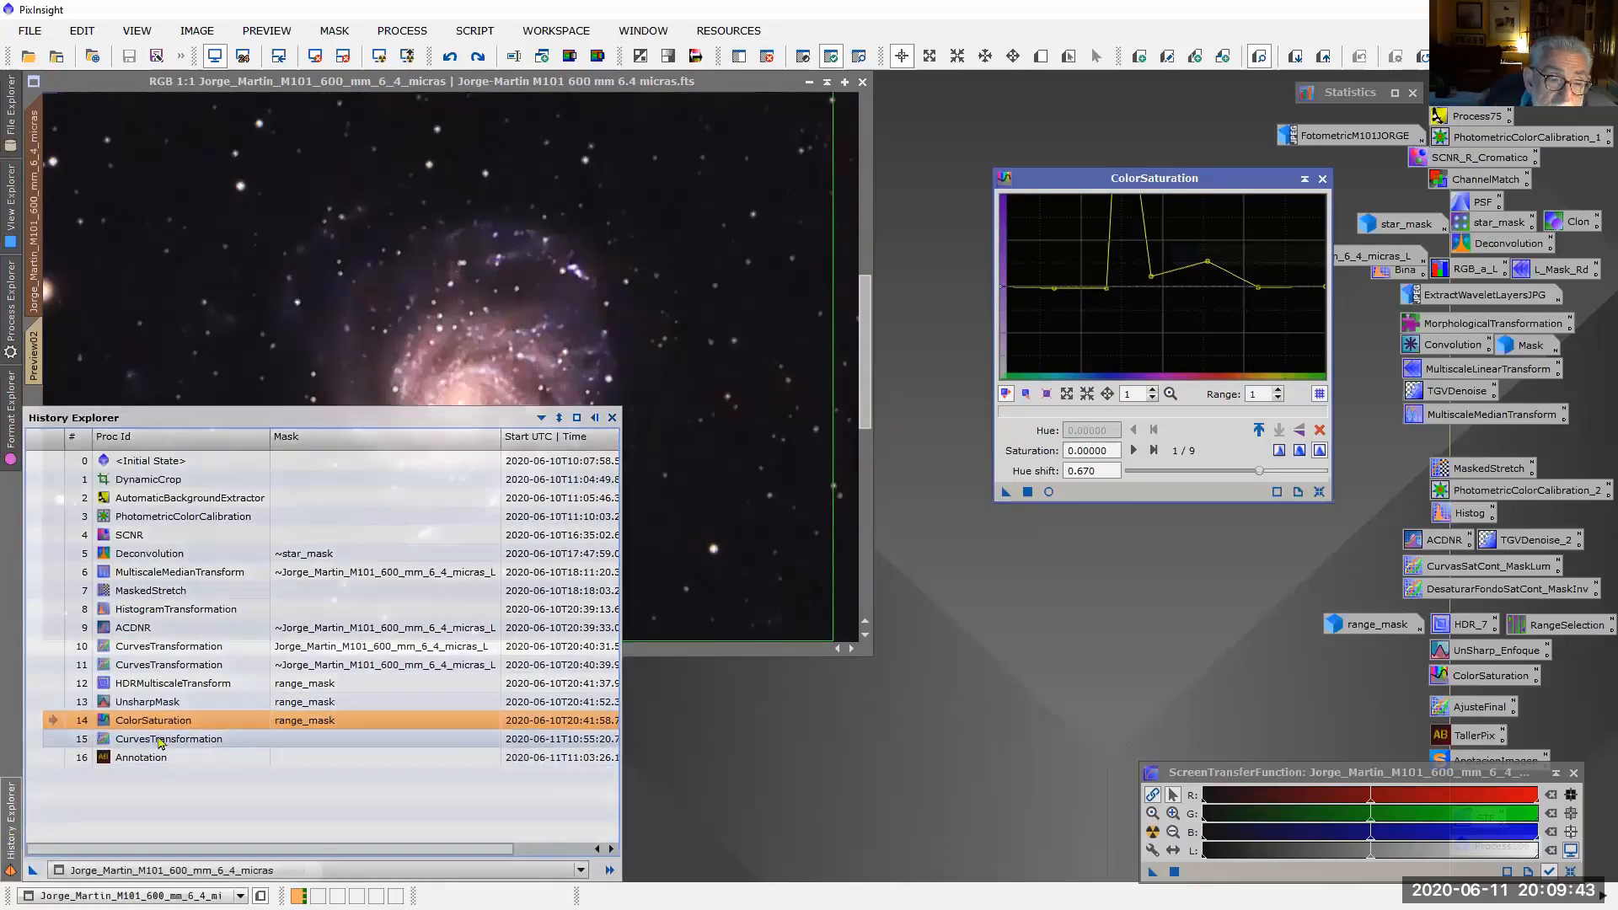
pyautogui.click(160, 739)
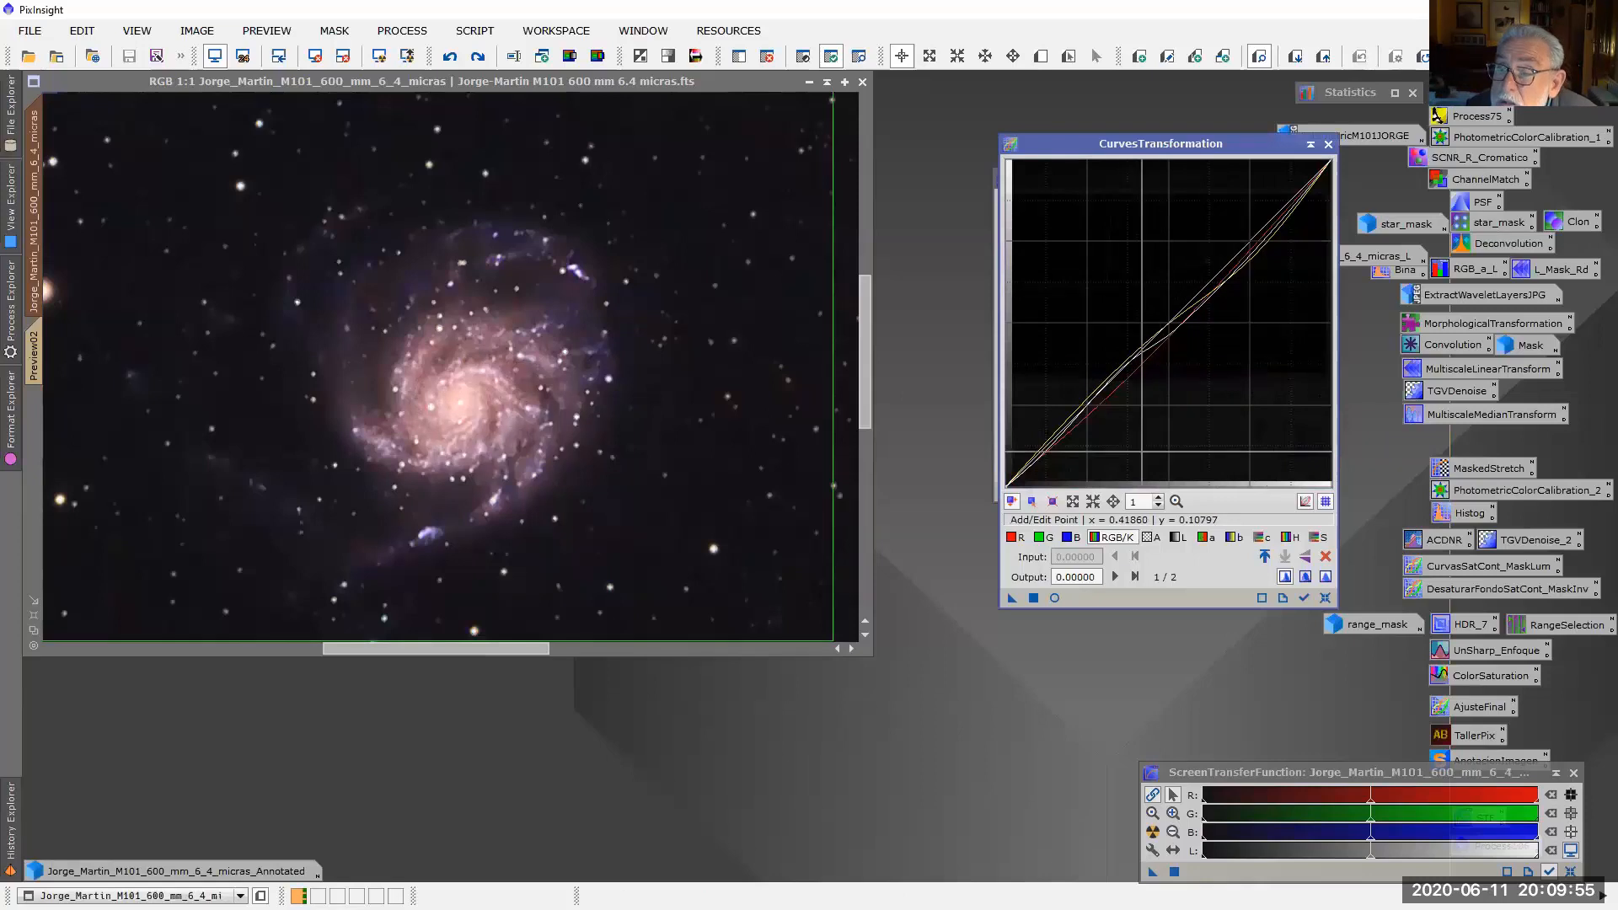
pyautogui.click(12, 839)
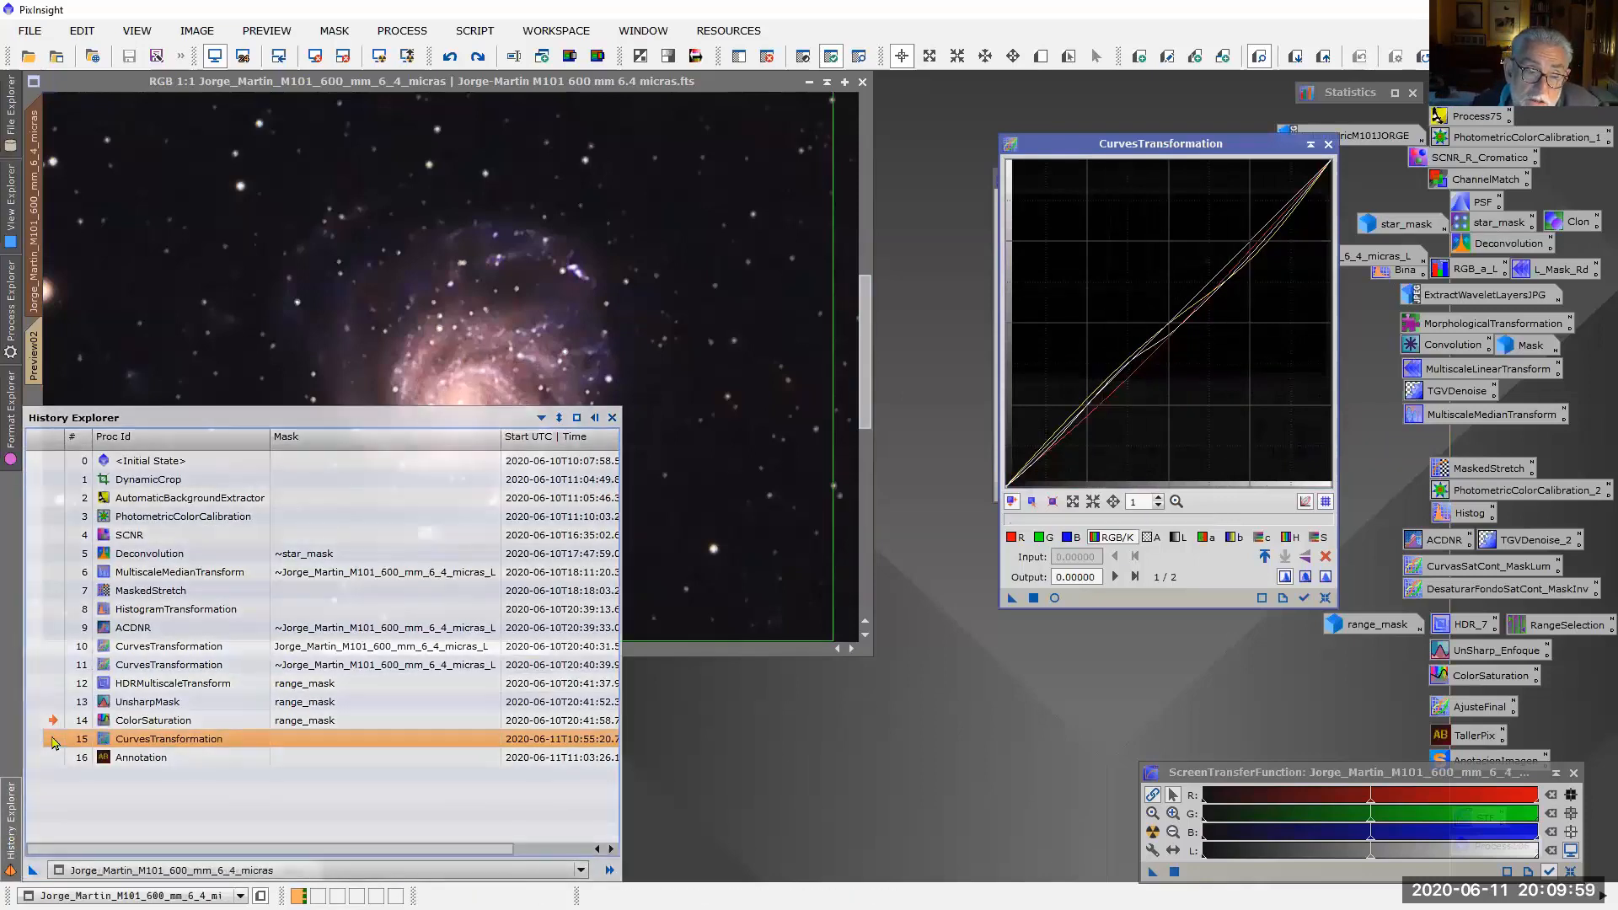
pyautogui.doubleClick(52, 740)
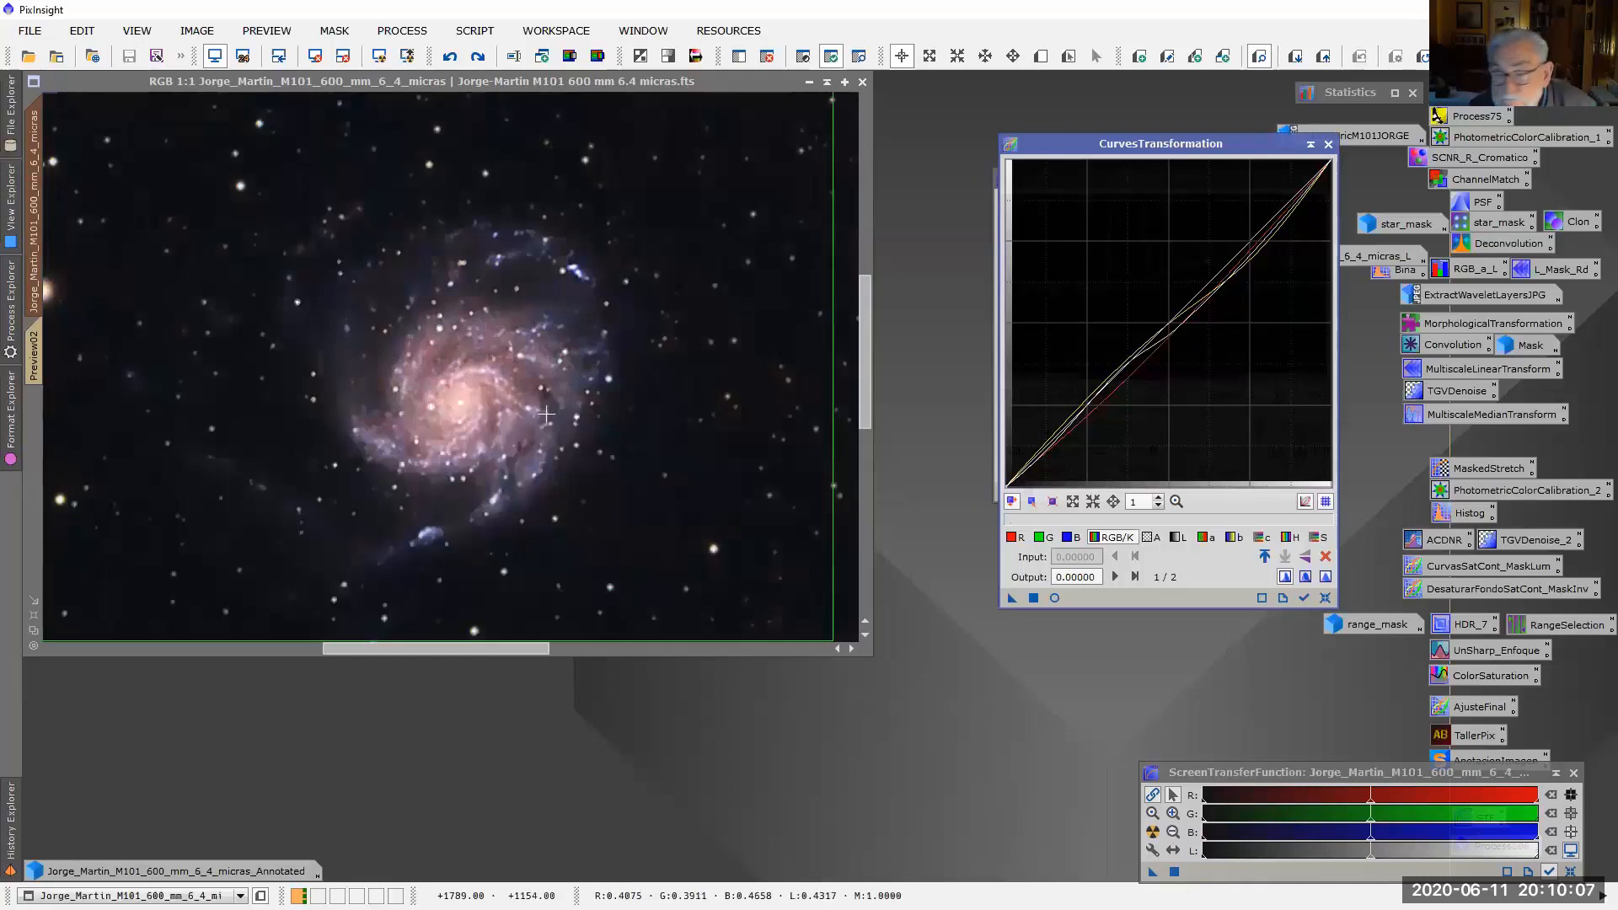
pyautogui.scroll(-3, 544, 422)
pyautogui.scroll(1, 540, 434)
pyautogui.scroll(-1, 540, 435)
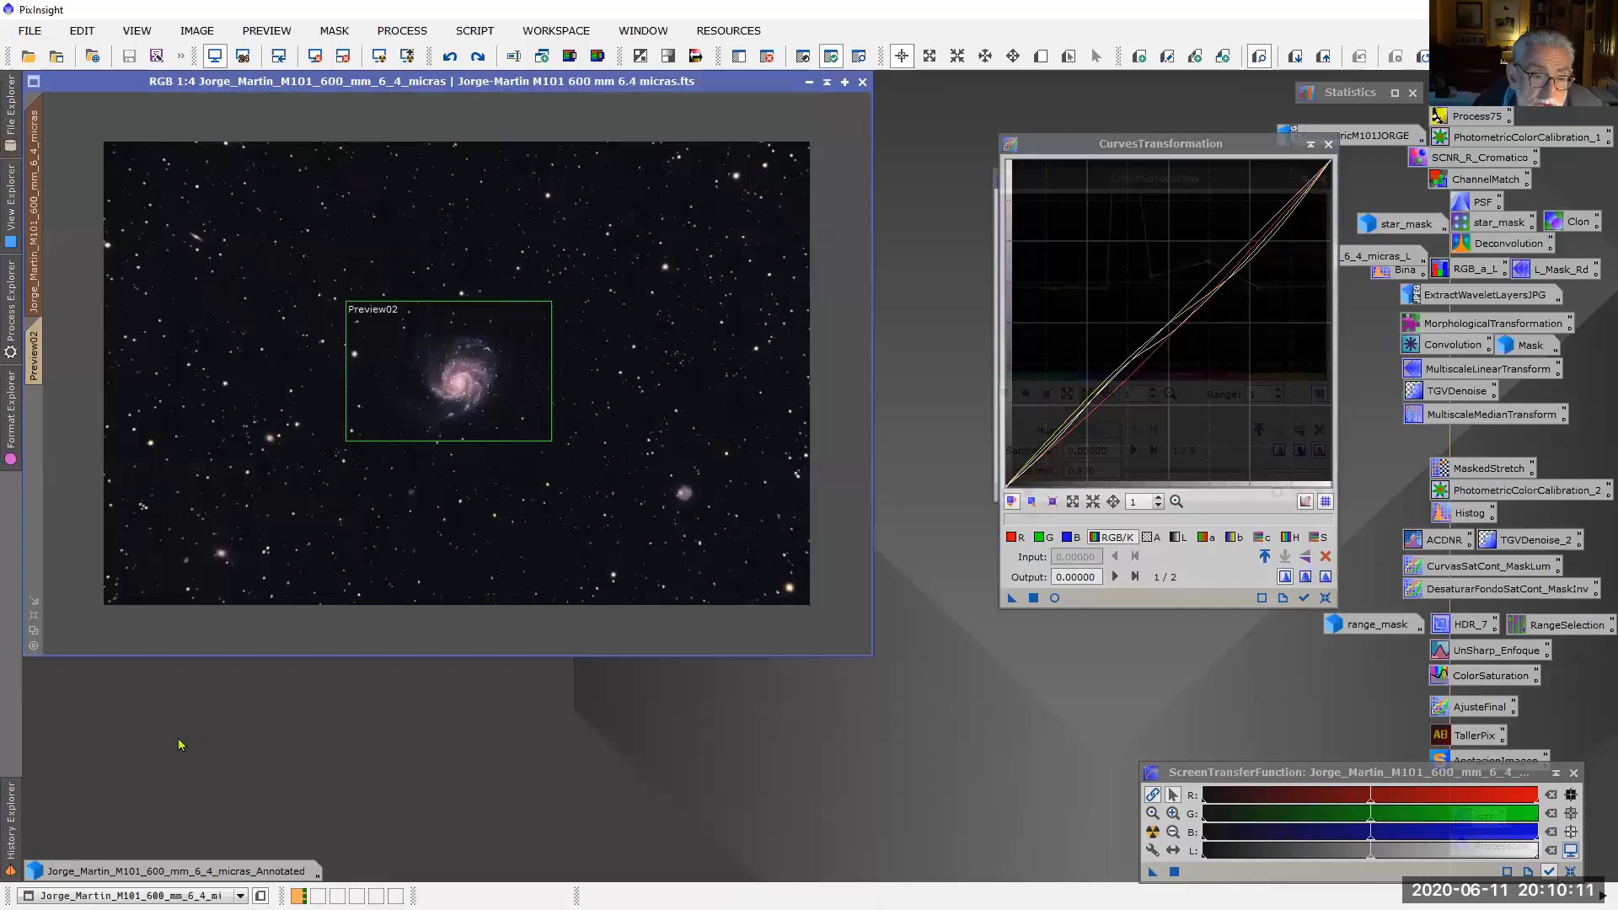
# Step: Load the Annotation step's settings and close the CurvesTransformation and ColorSaturation windows
pyautogui.click(7, 834)
pyautogui.doubleClick(140, 758)
pyautogui.click(1328, 144)
pyautogui.click(1328, 144)
pyautogui.click(1324, 178)
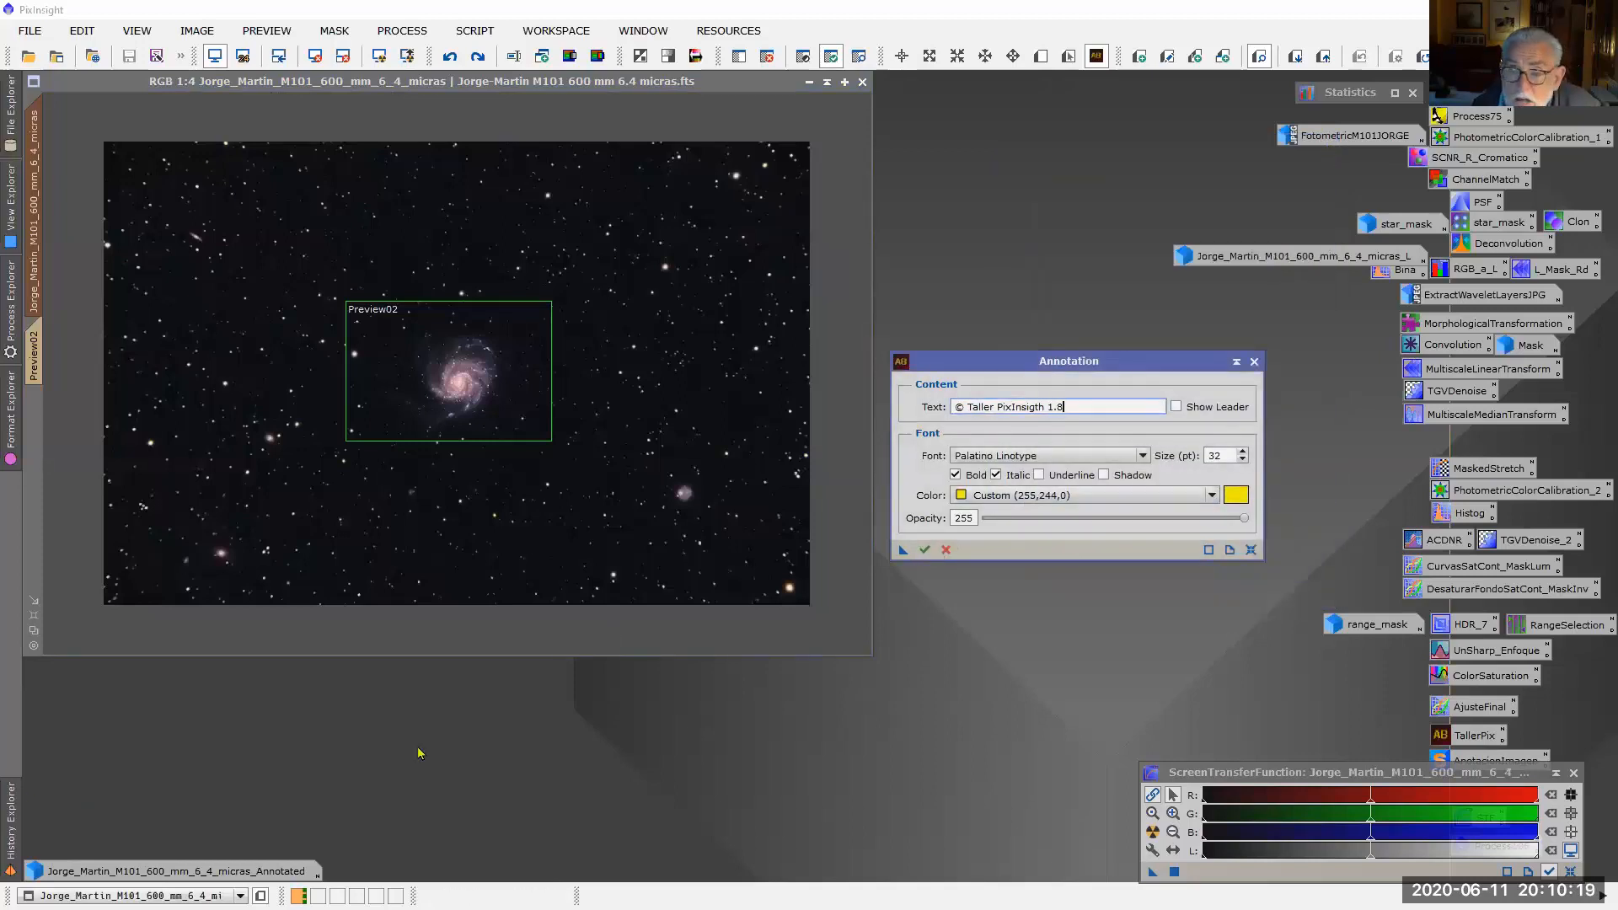
# Step: Dismiss the revert error, close Annotation confirming Yes, and restore history step 16 Annotation
pyautogui.click(10, 844)
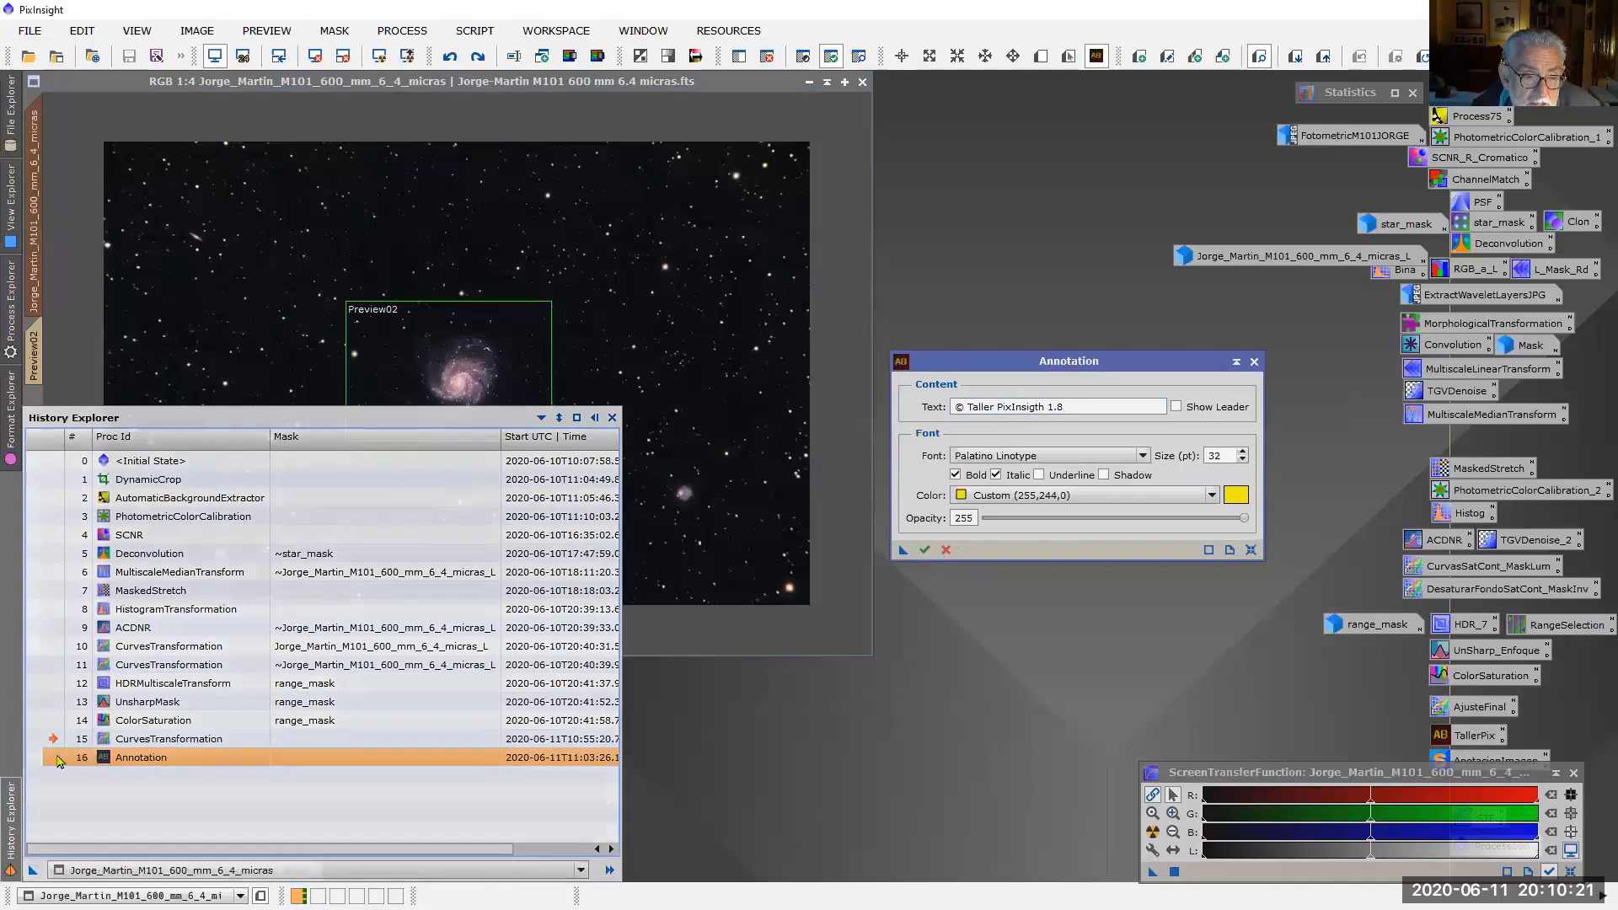
pyautogui.click(48, 761)
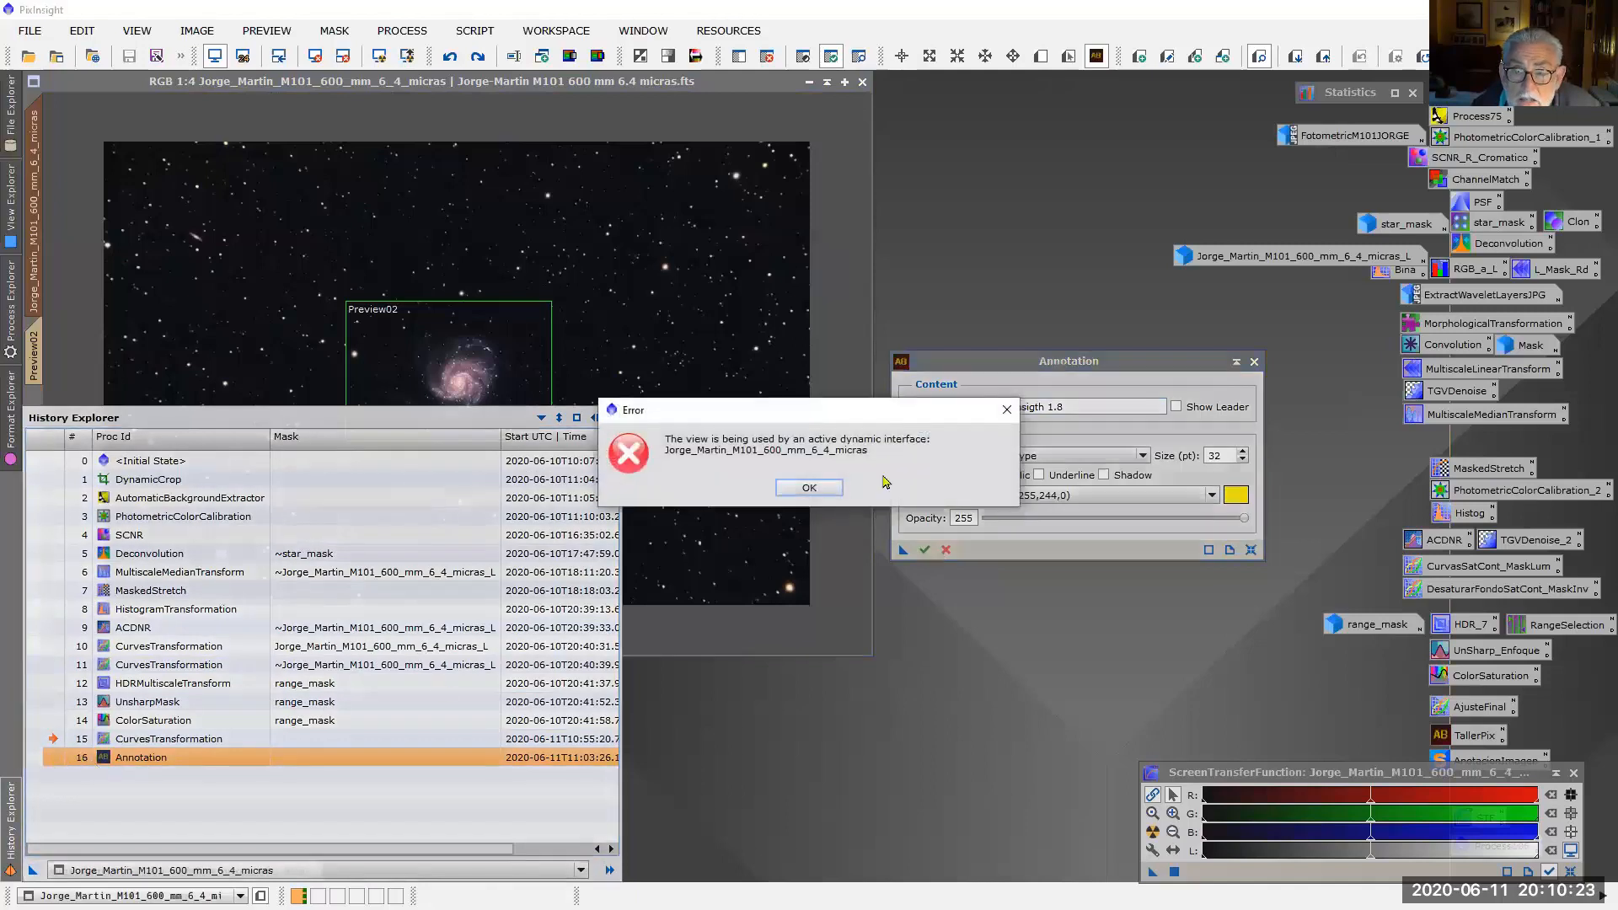
pyautogui.click(1006, 409)
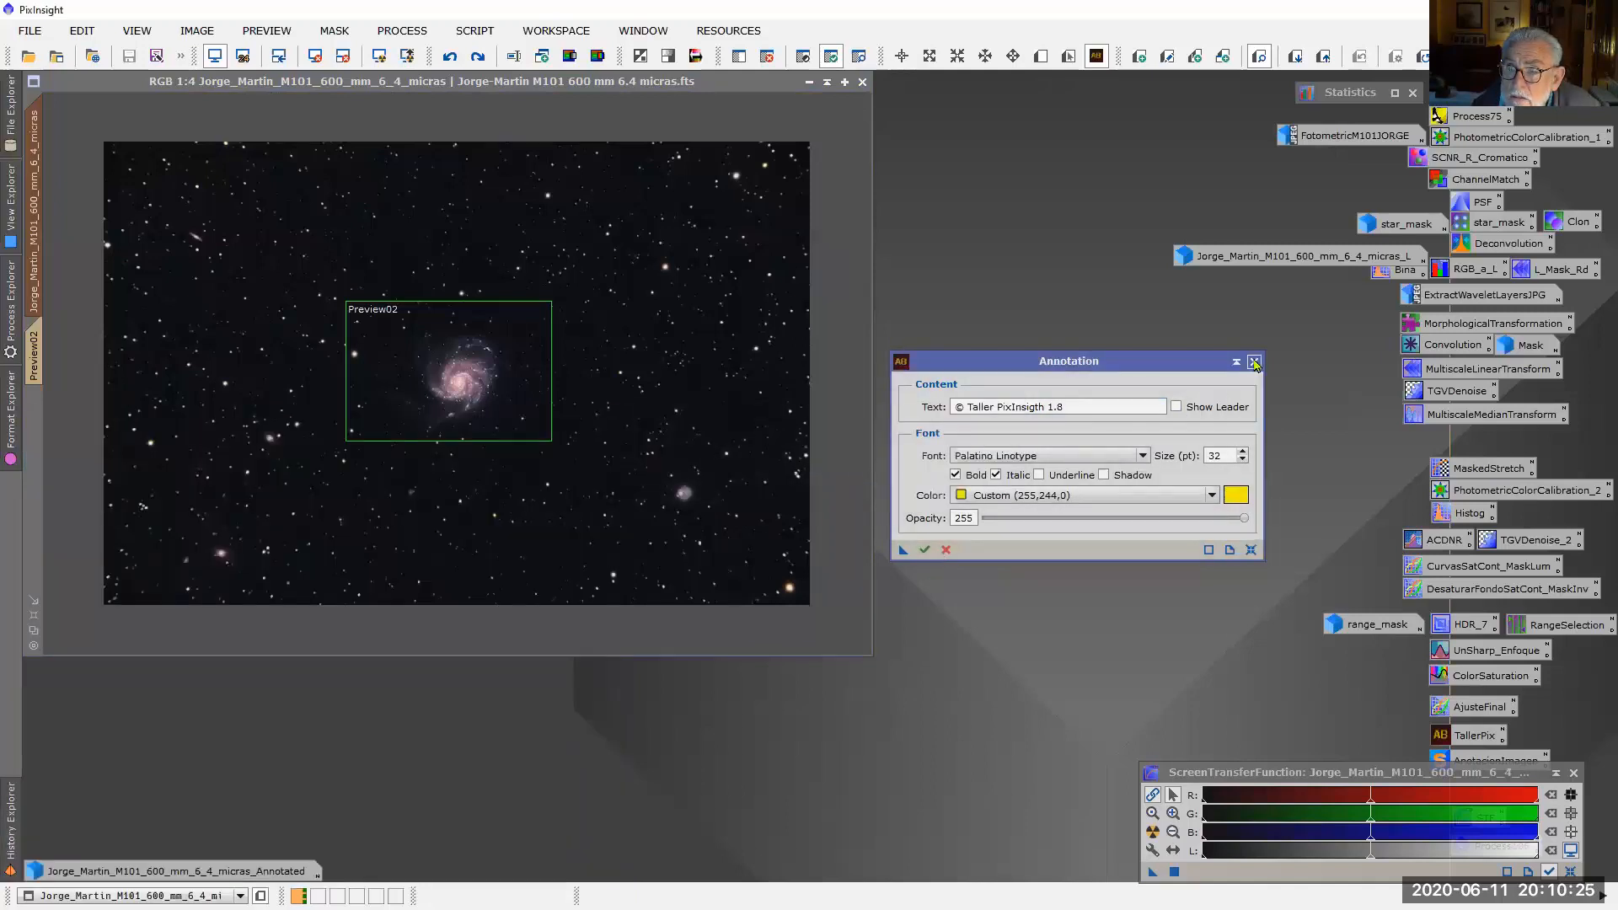
pyautogui.click(1253, 362)
pyautogui.click(773, 489)
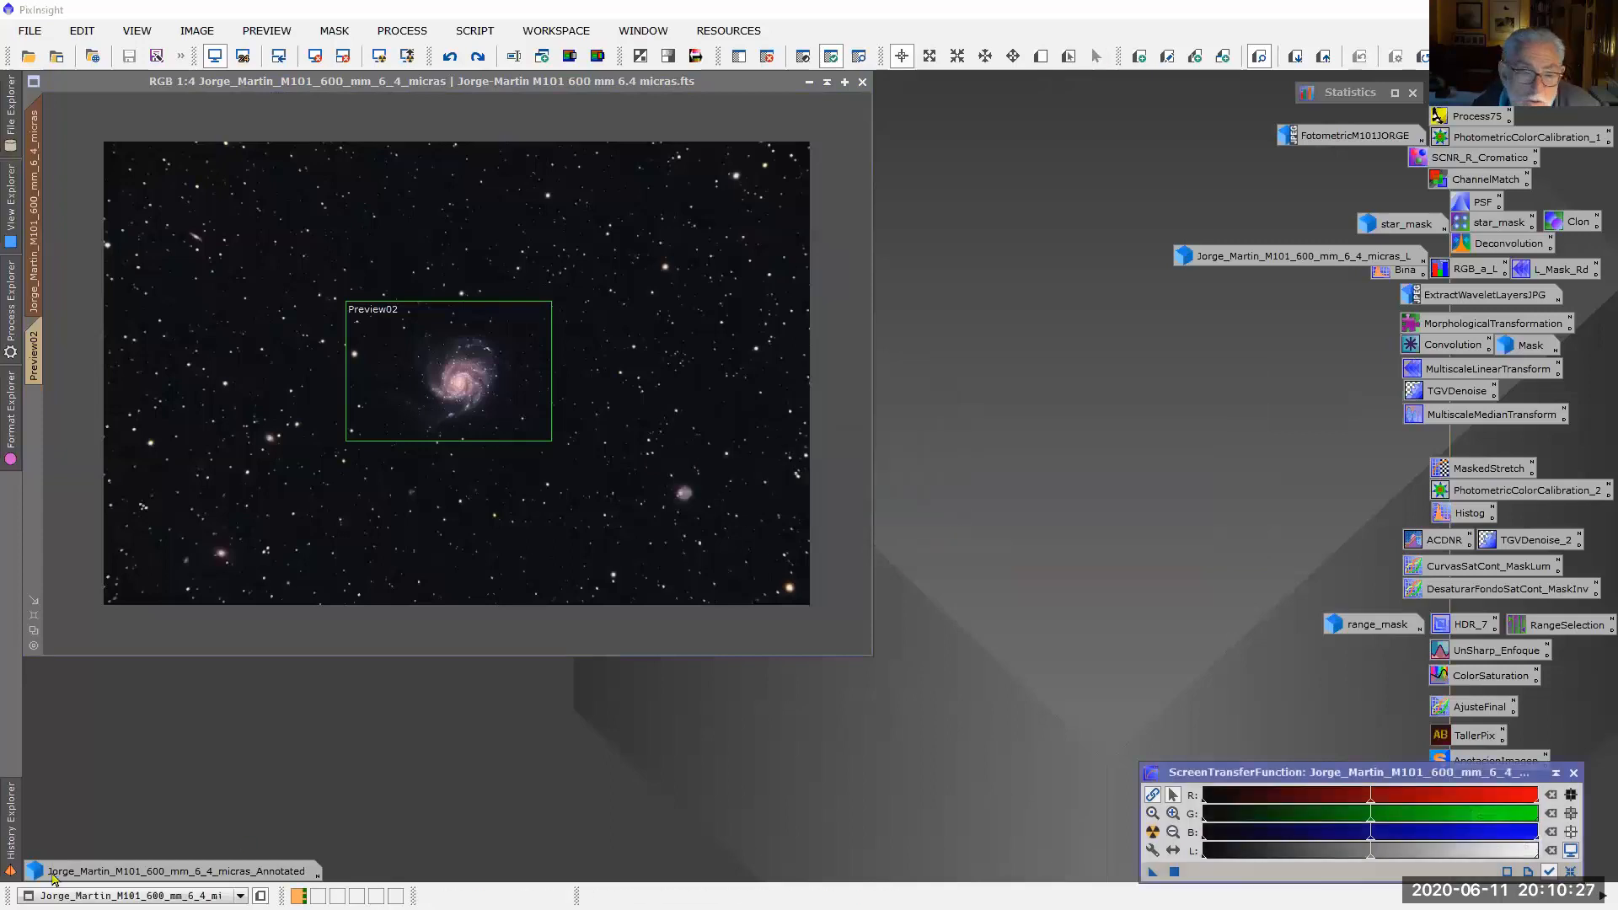
pyautogui.click(8, 849)
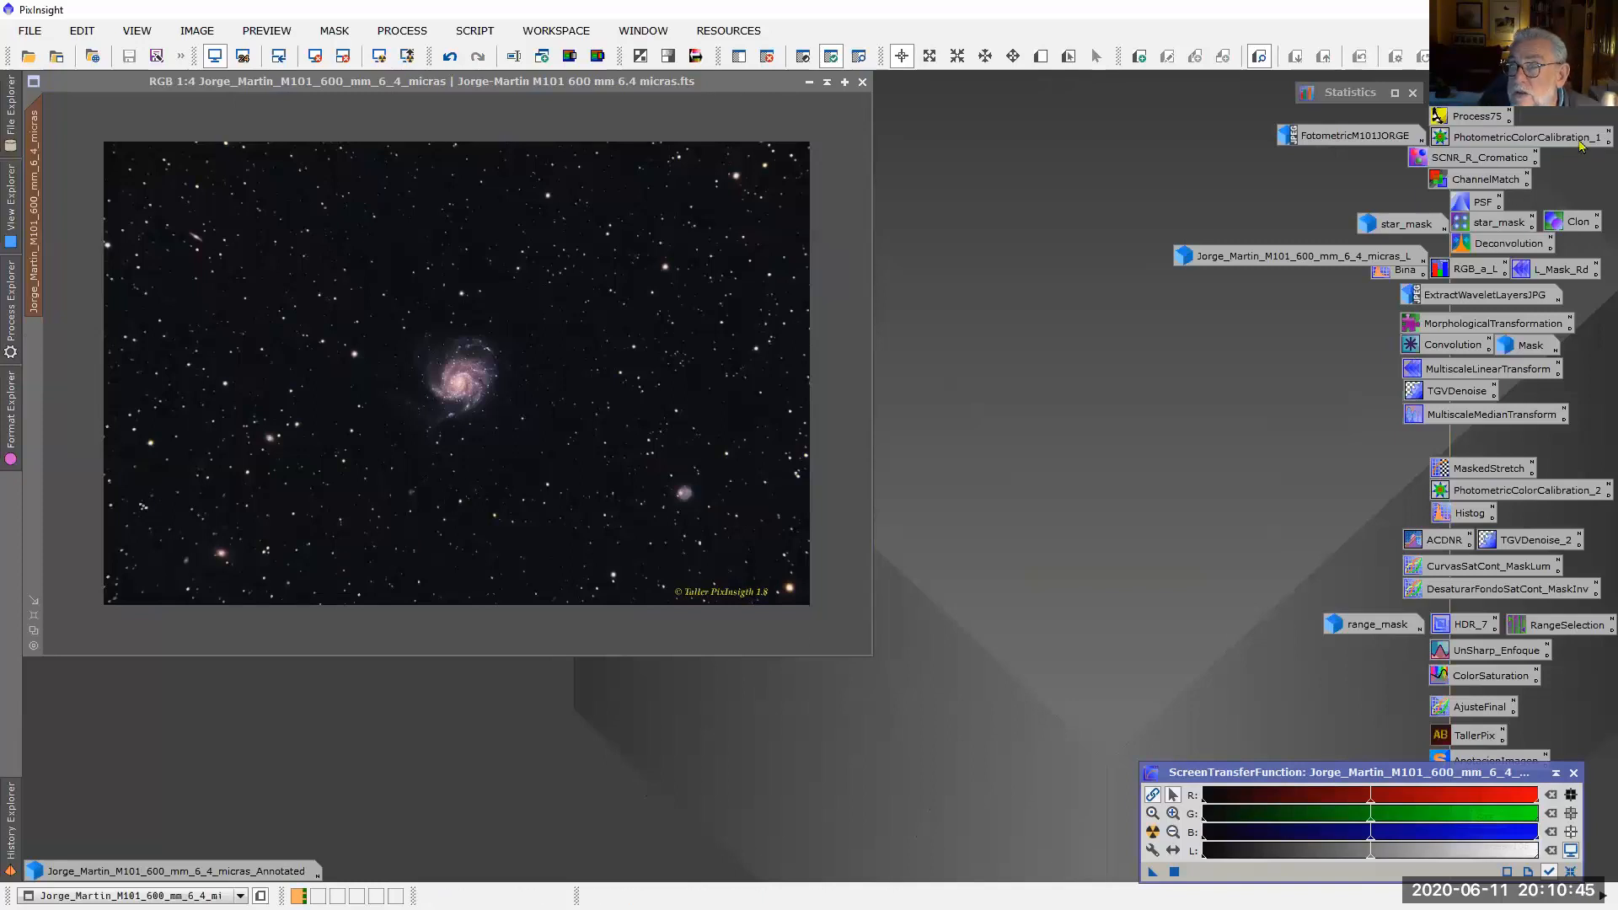
# Step: Launch the Render > ImageAnnotation script and move its dialog off the image
pyautogui.click(481, 35)
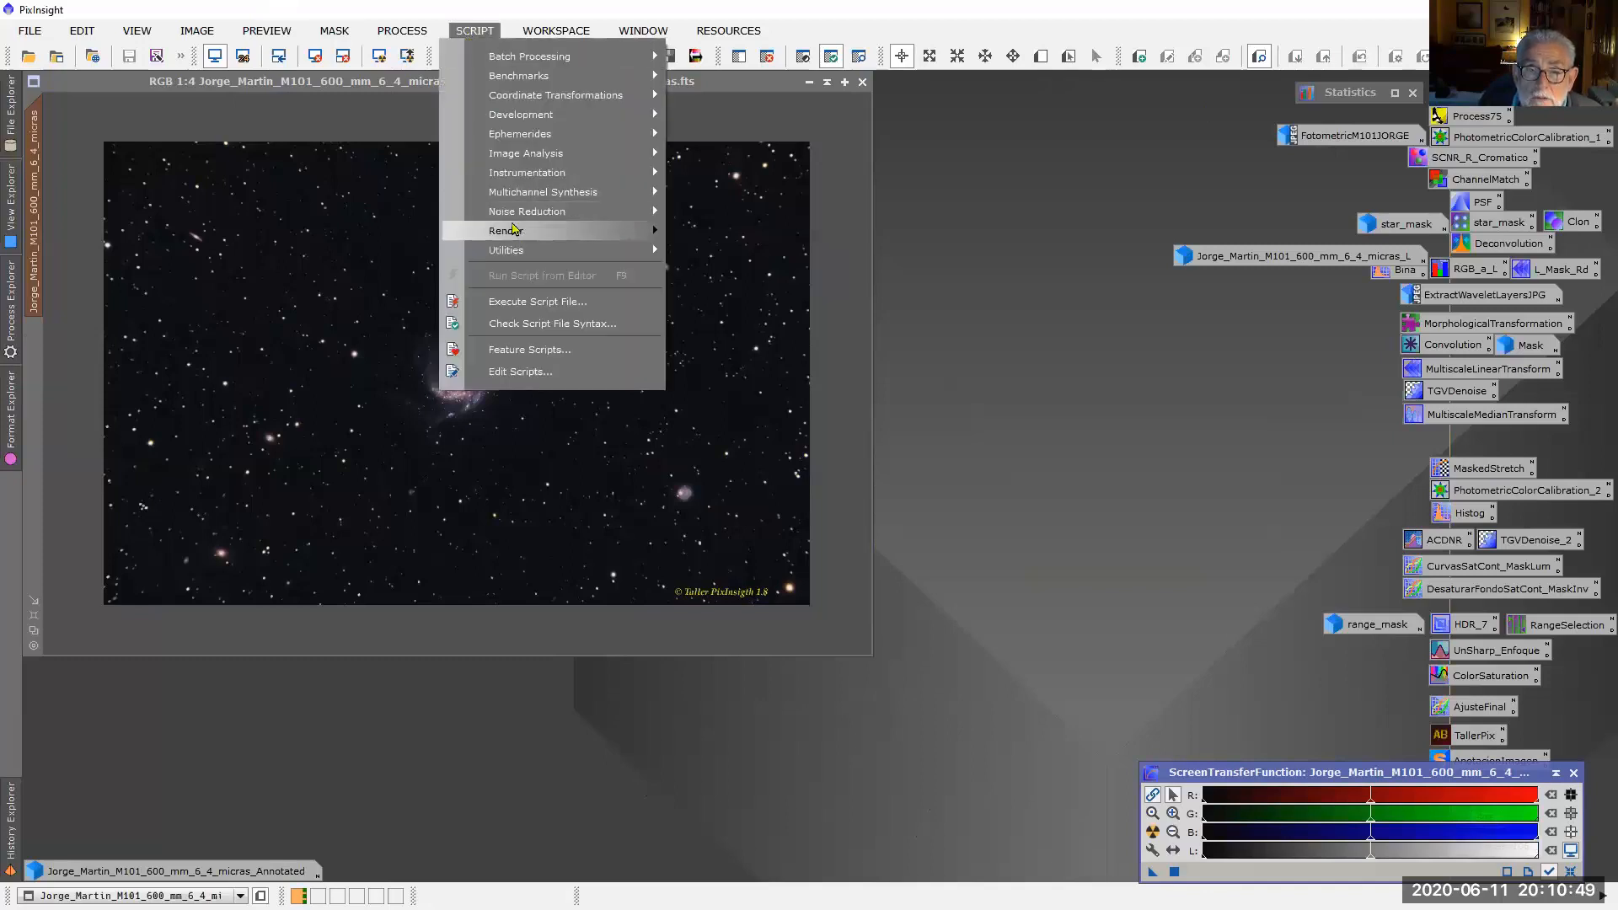
pyautogui.moveTo(512, 229)
pyautogui.click(790, 261)
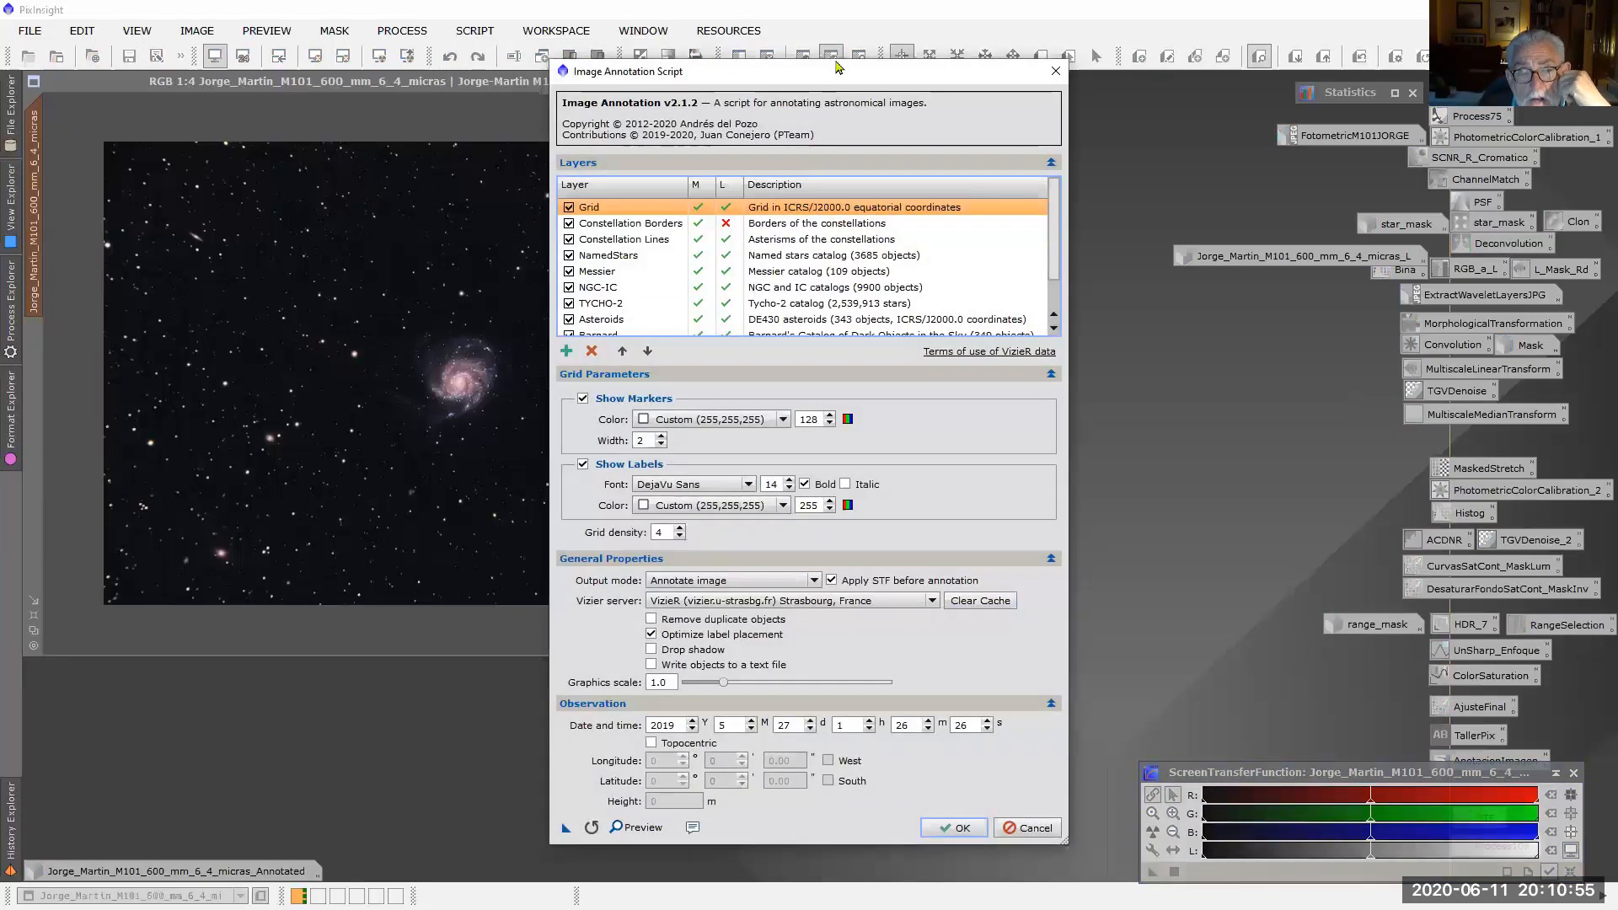
pyautogui.scroll(-1, 1056, 199)
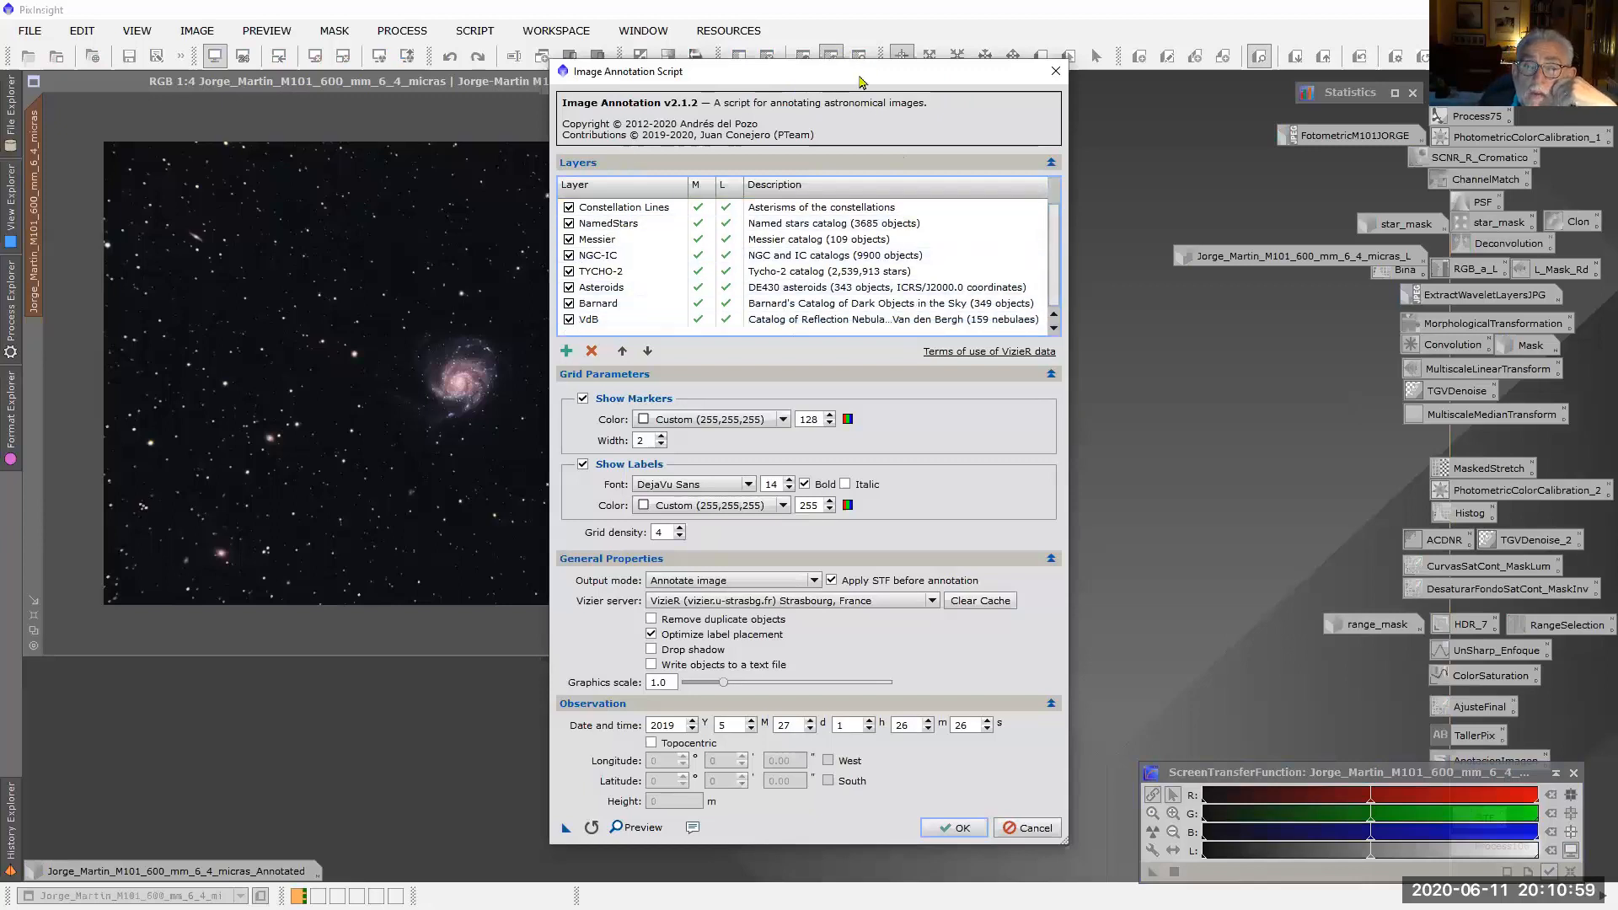
pyautogui.moveTo(860, 82); pyautogui.dragTo(1105, 66)
# Step: Preview the coordinate grid and NGC/PGC labels, then close the preview and the script
pyautogui.click(883, 816)
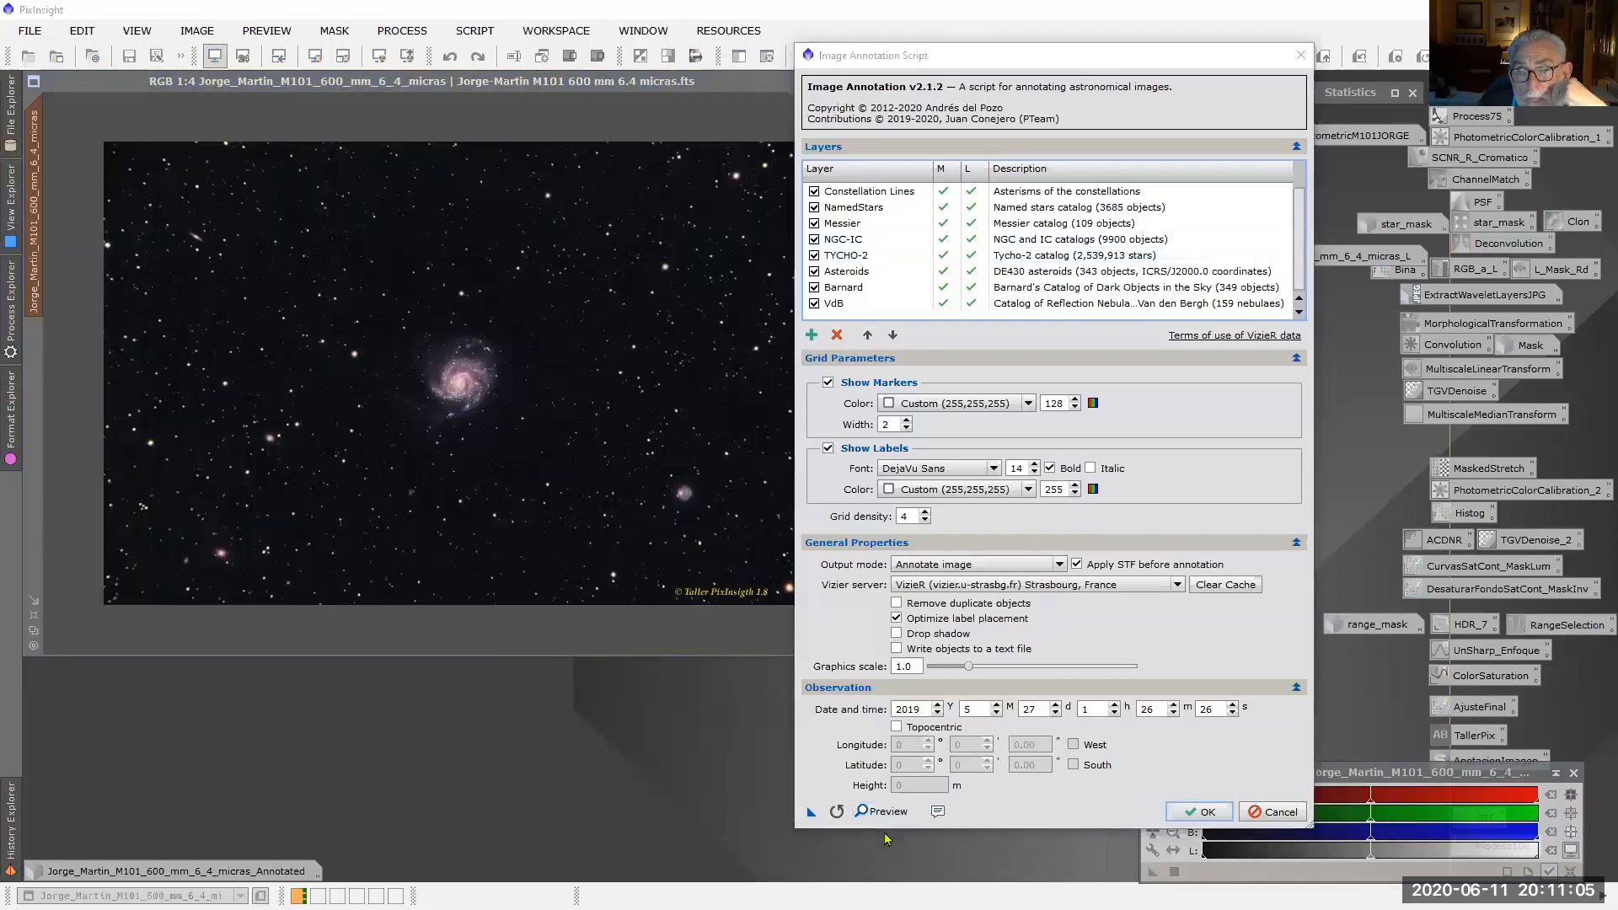
pyautogui.scroll(2, 894, 549)
pyautogui.scroll(2, 898, 550)
pyautogui.scroll(-3, 919, 561)
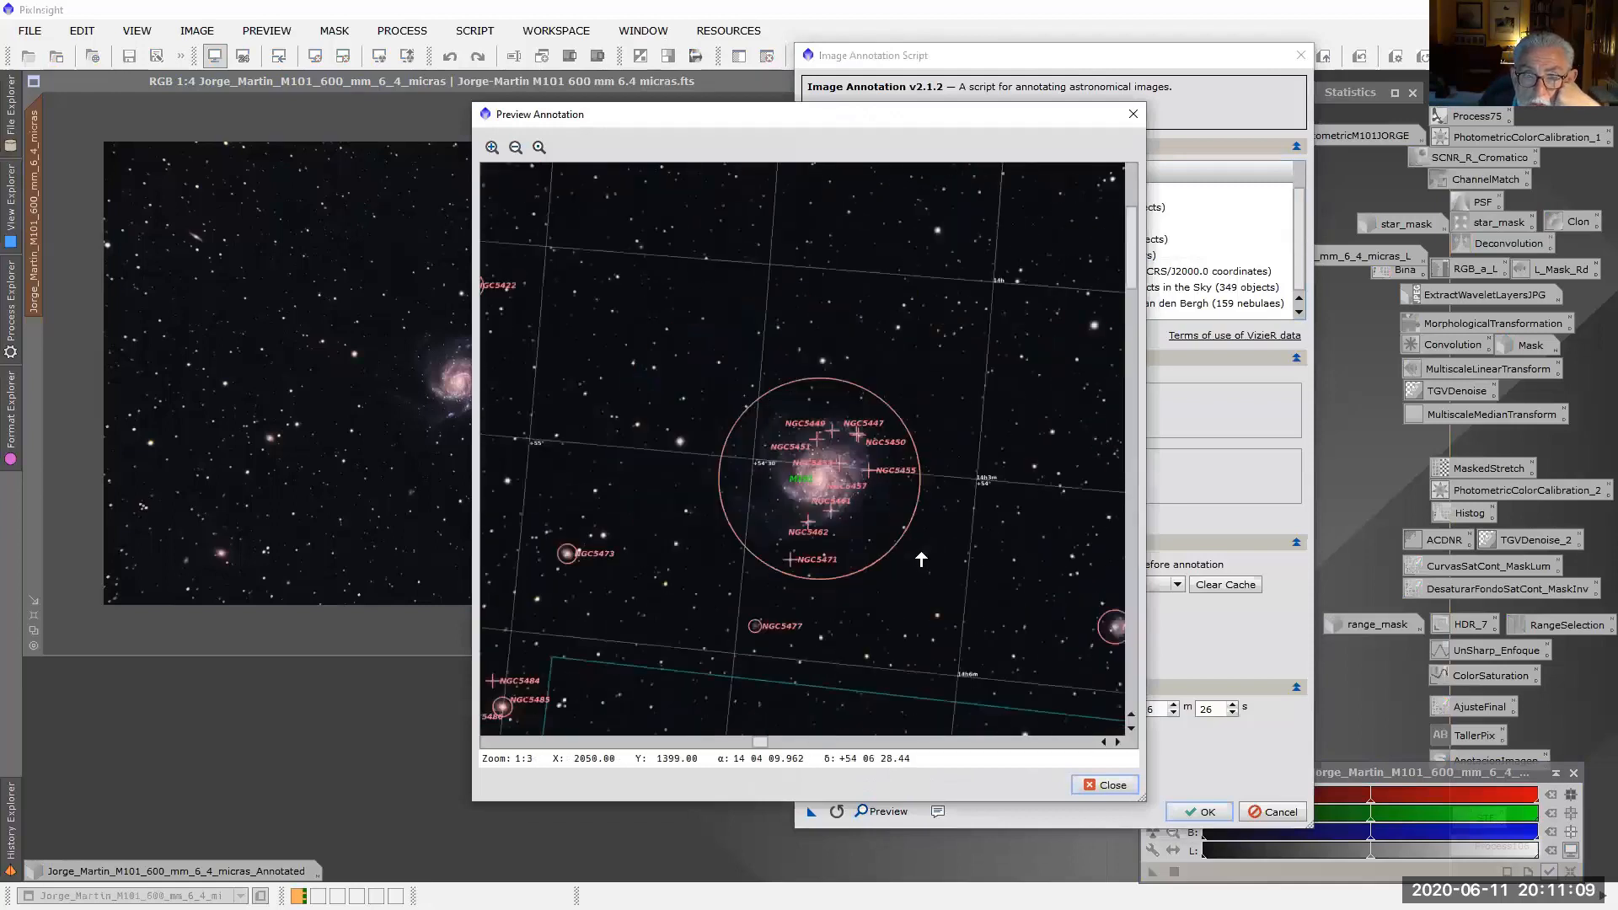
pyautogui.scroll(-1, 921, 559)
pyautogui.scroll(2, 921, 560)
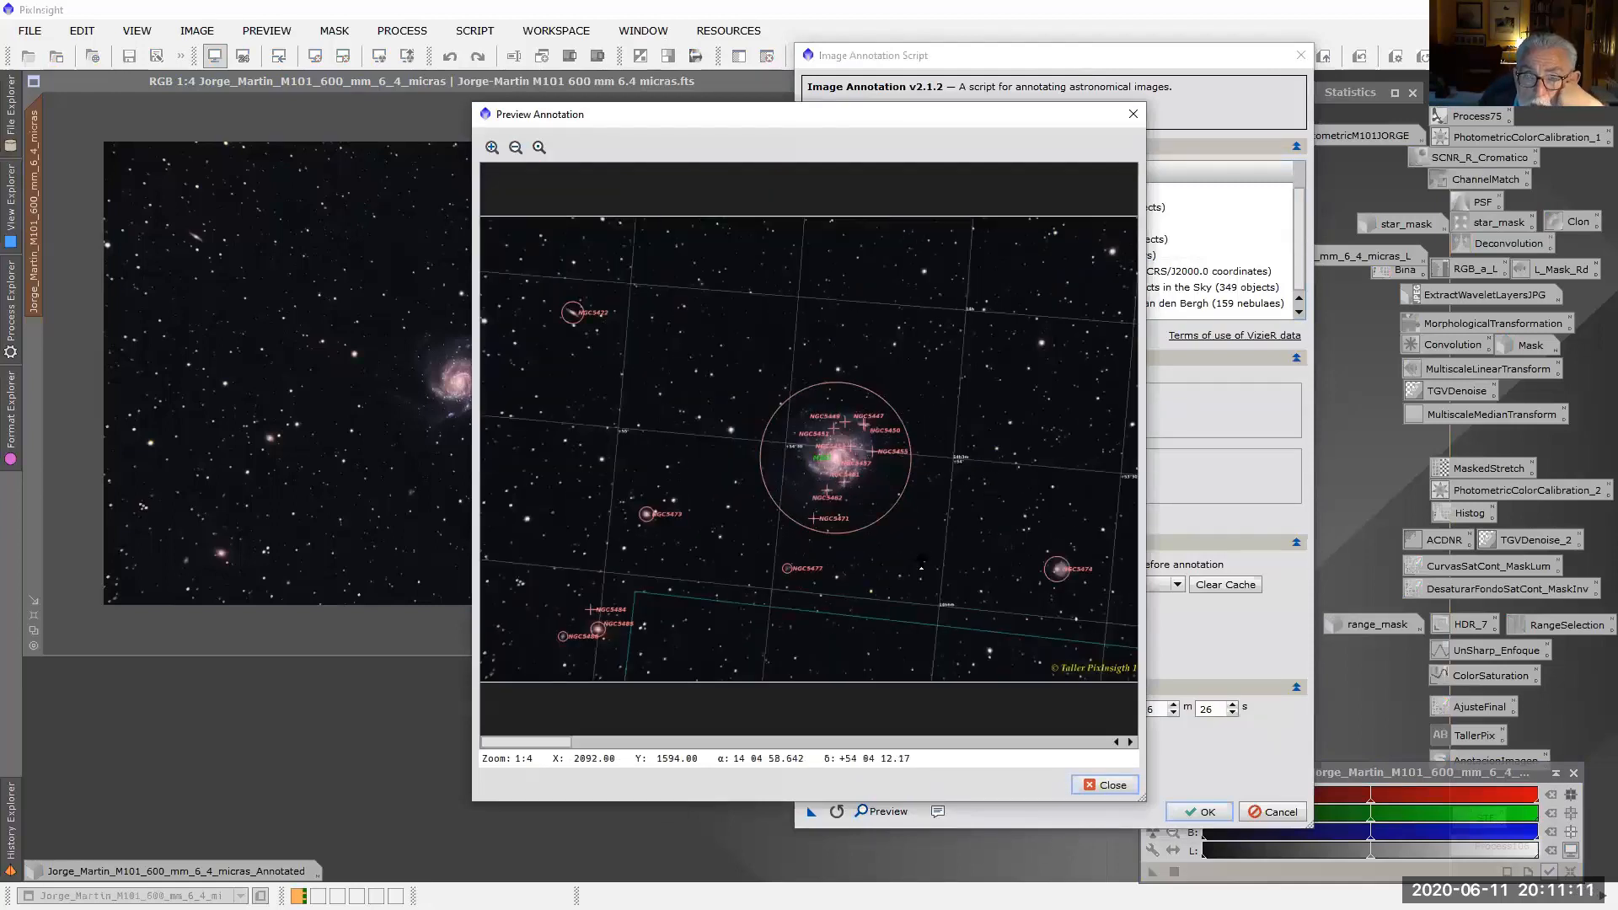
pyautogui.click(1134, 114)
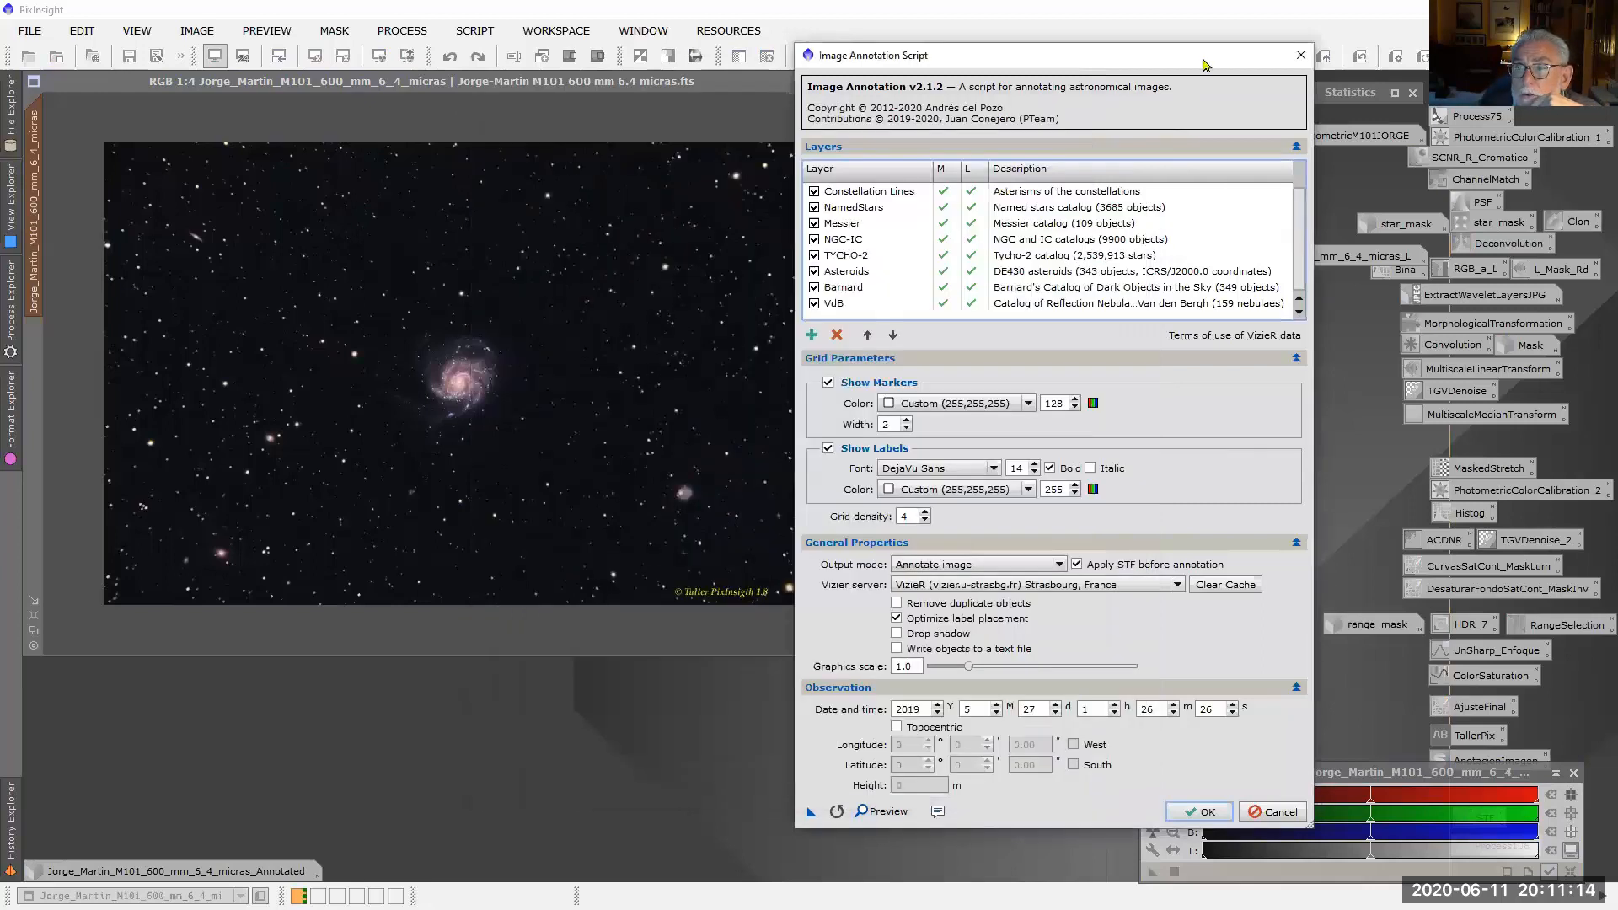
pyautogui.click(1300, 55)
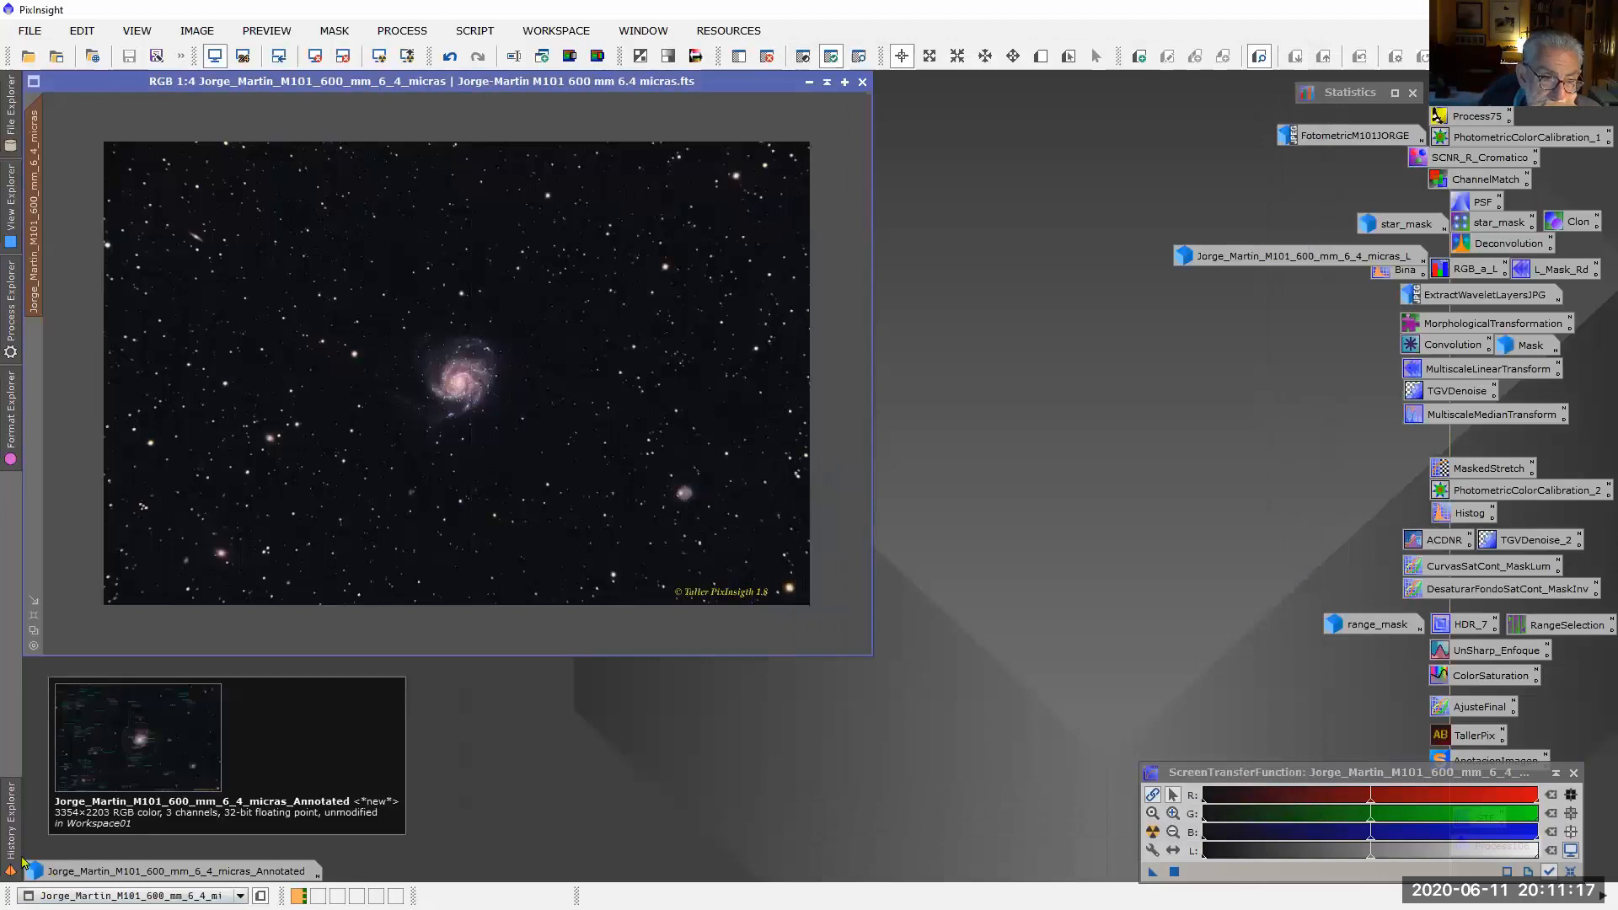
# Step: Open the iconised Annotated M101 copy, zoomed to 1:3 and positioned over the main image
pyautogui.doubleClick(88, 872)
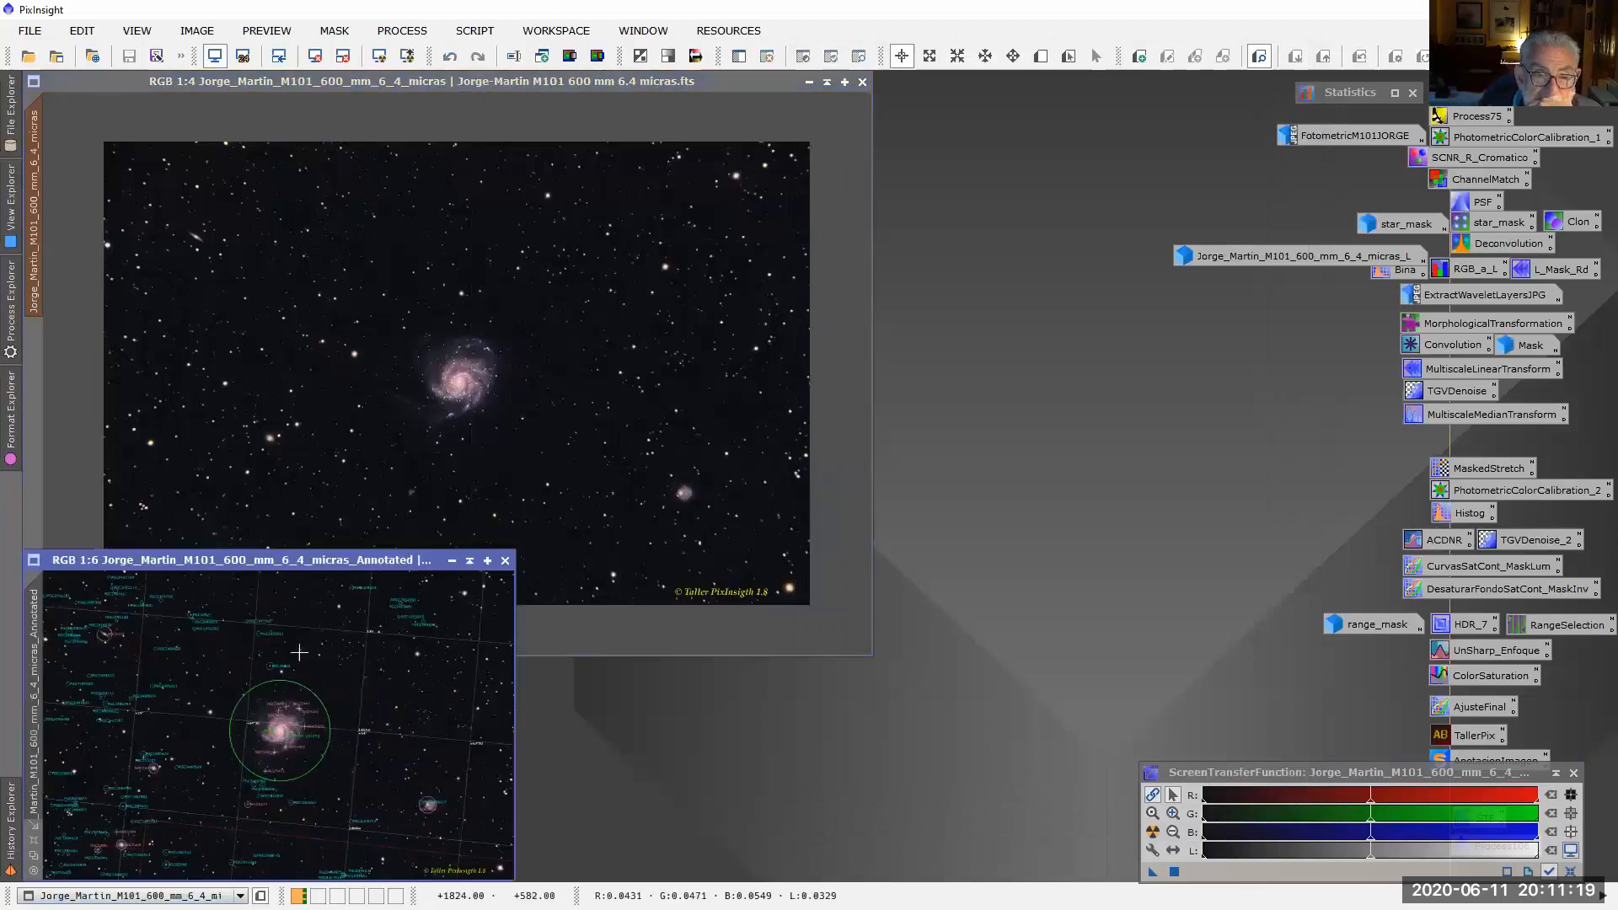
pyautogui.moveTo(287, 611)
pyautogui.mouseDown()
pyautogui.moveTo(657, 318)
pyautogui.moveTo(663, 264)
pyautogui.mouseUp()
pyautogui.scroll(3, 695, 398)
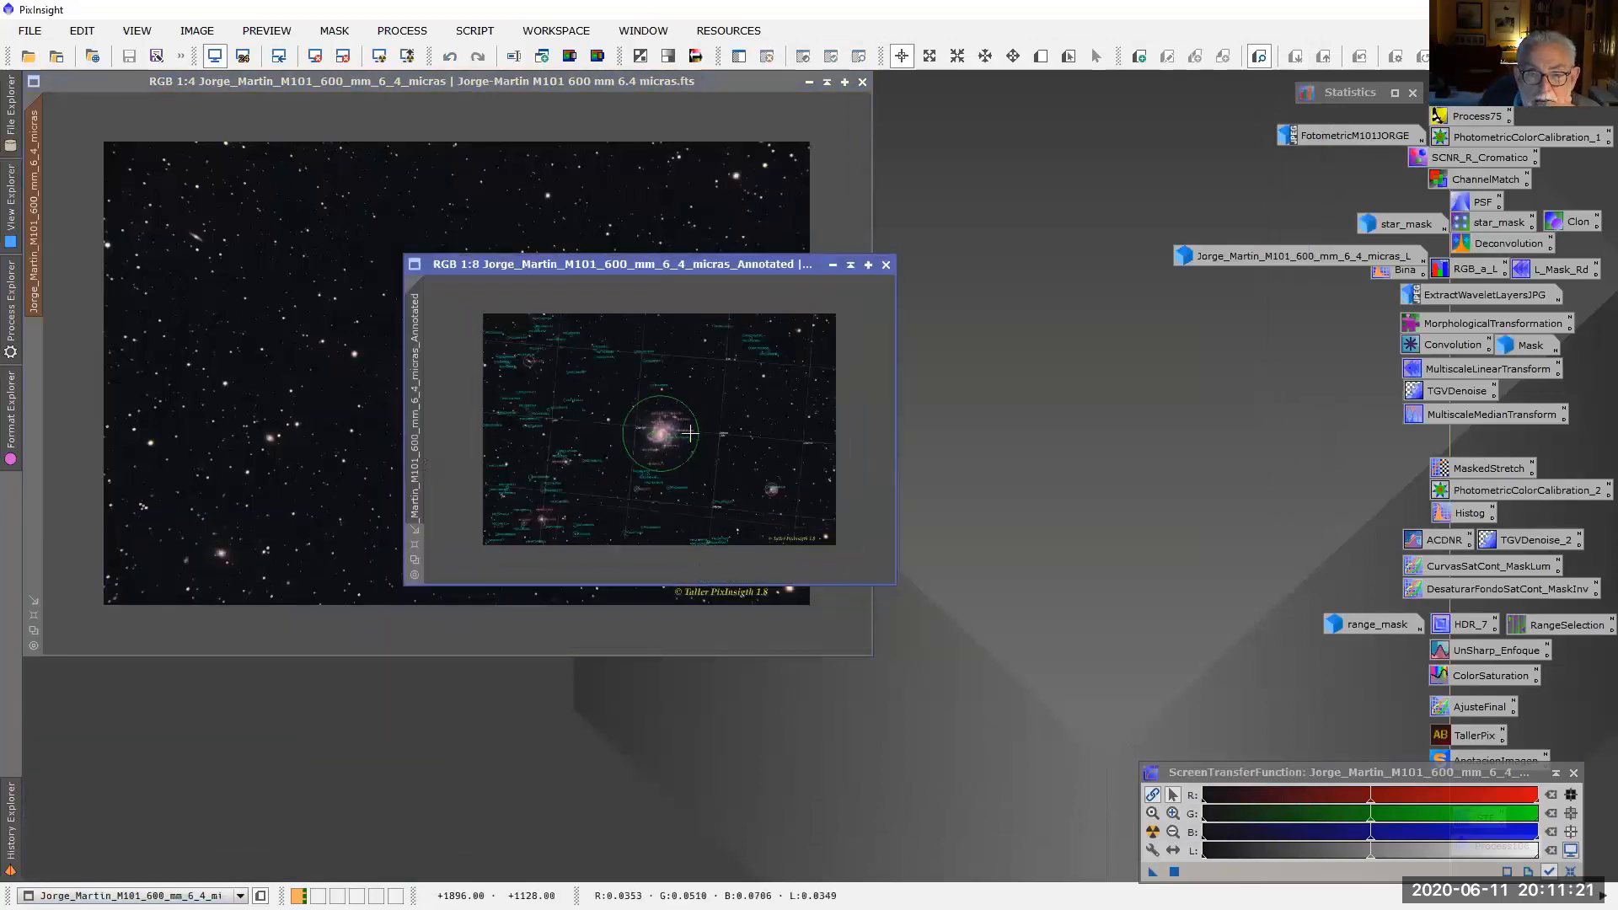
pyautogui.click(414, 530)
pyautogui.moveTo(809, 252); pyautogui.dragTo(612, 132)
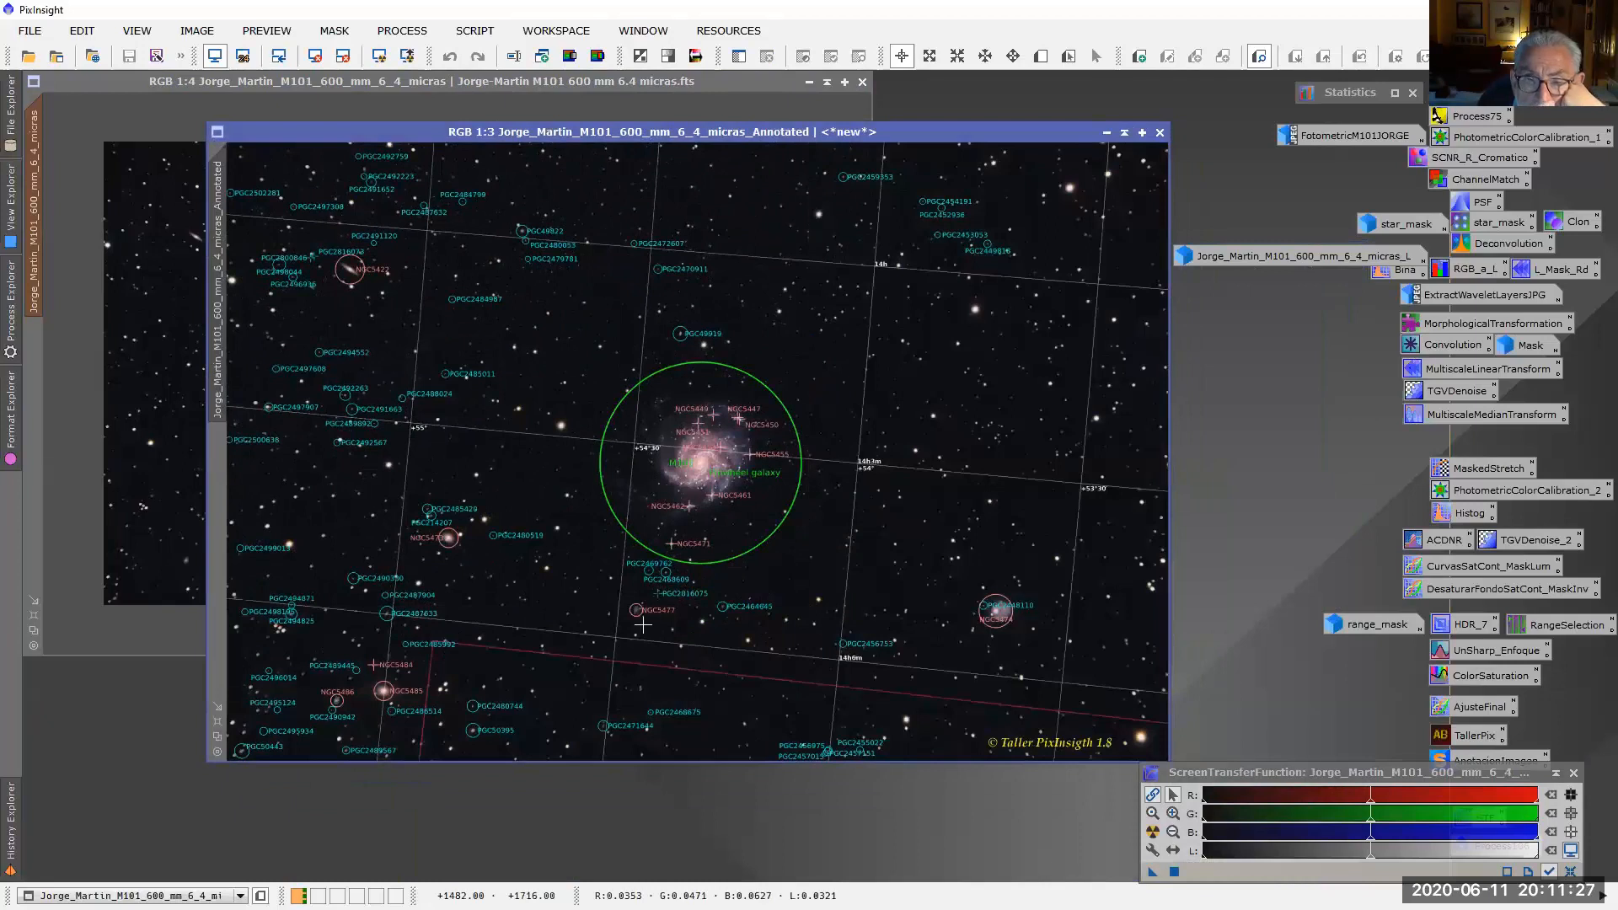